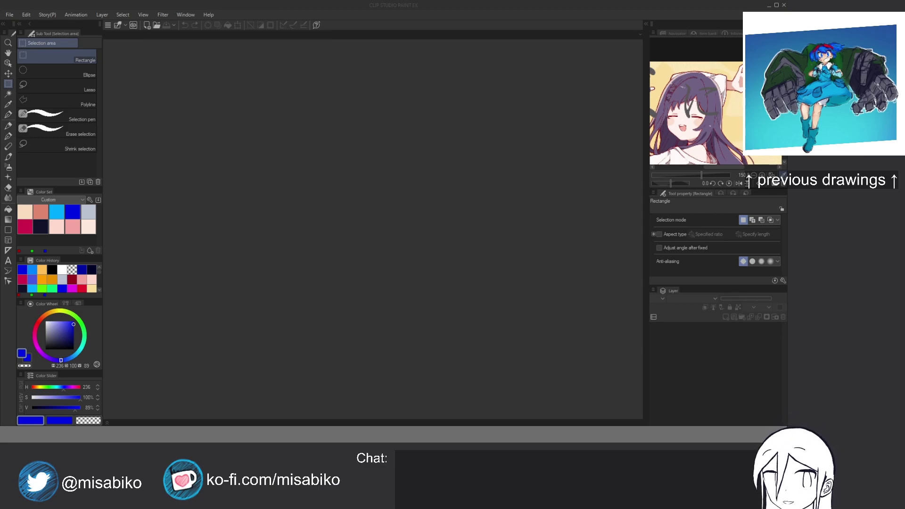
Create a new postcard canvas of 1378 x 2039 px at 350 dpi and hide the menu bar.
{"action": "left_click", "coordinate": [143, 94]}
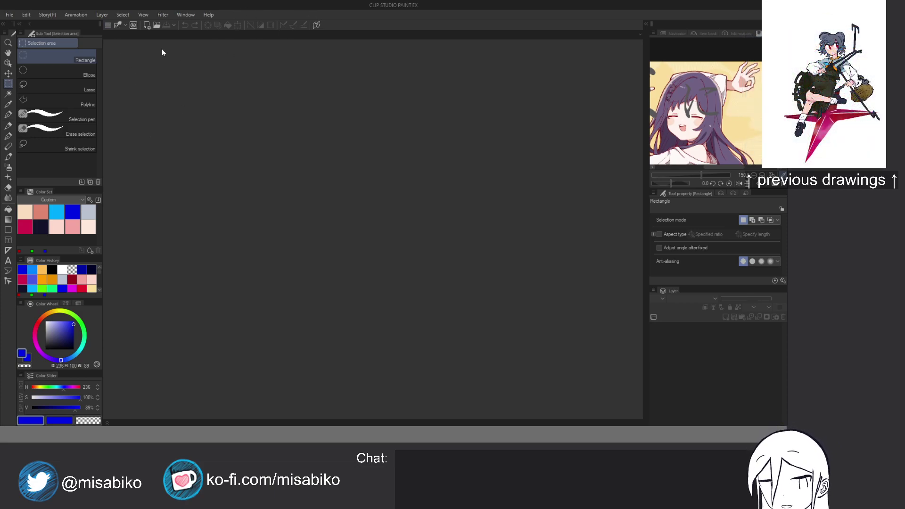
{"action": "left_click", "coordinate": [146, 24]}
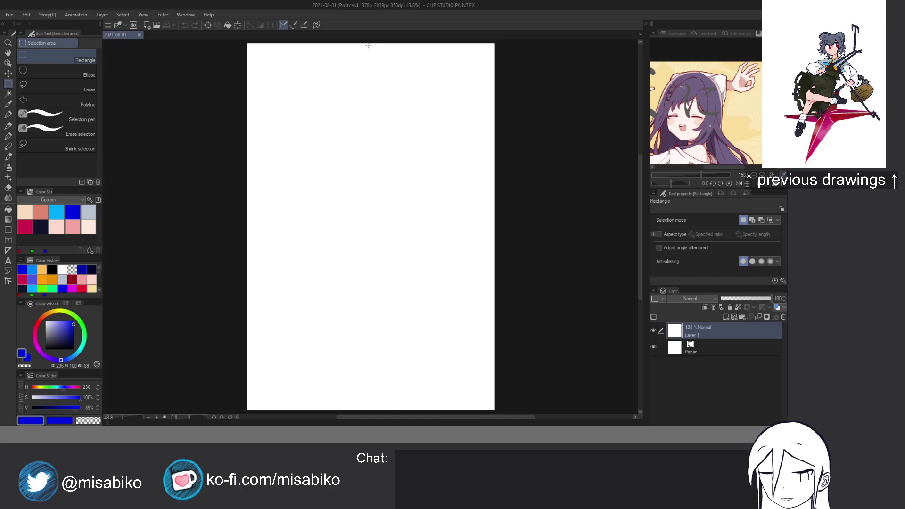
{"action": "left_click", "coordinate": [108, 25]}
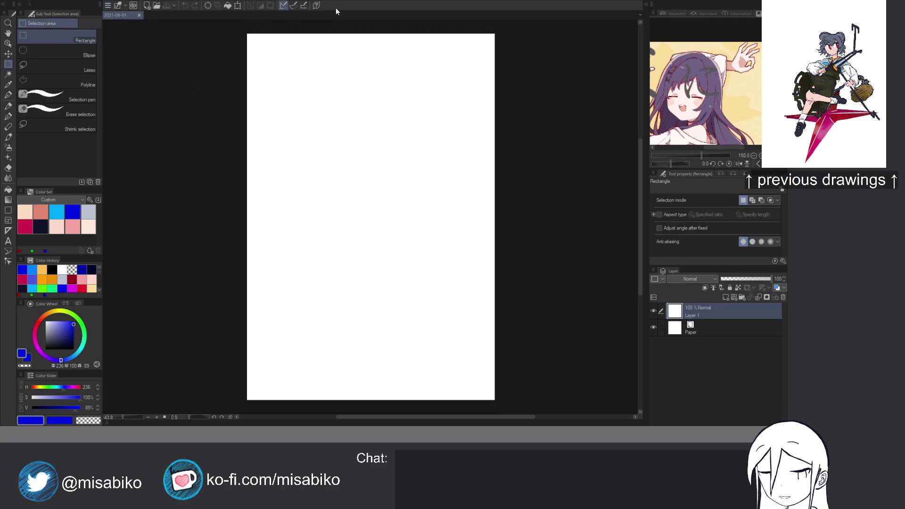
Open a second view of the canvas, place it side by side with the first, and narrow one view to a slim pane.
{"action": "left_click", "coordinate": [310, 19]}
{"action": "left_click_drag", "start_coordinate": [118, 69], "coordinate": [104, 75]}
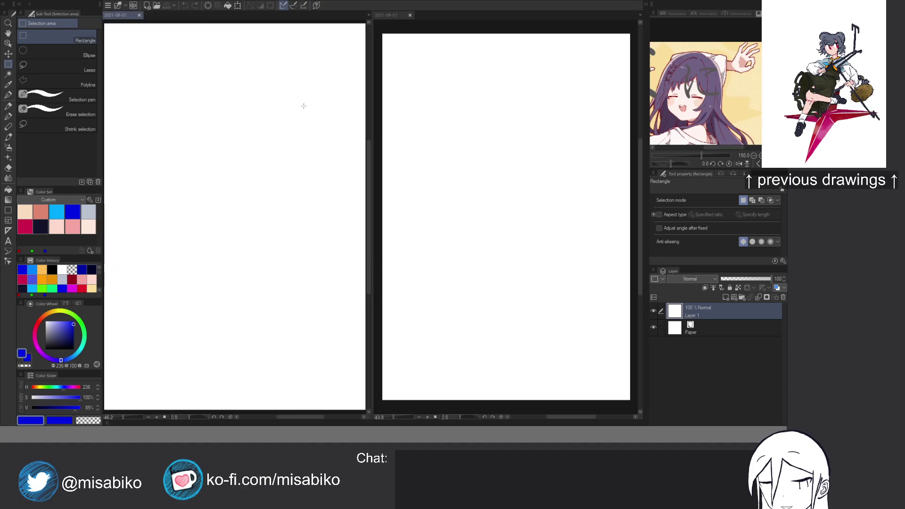
{"action": "left_click_drag", "start_coordinate": [371, 128], "coordinate": [199, 145]}
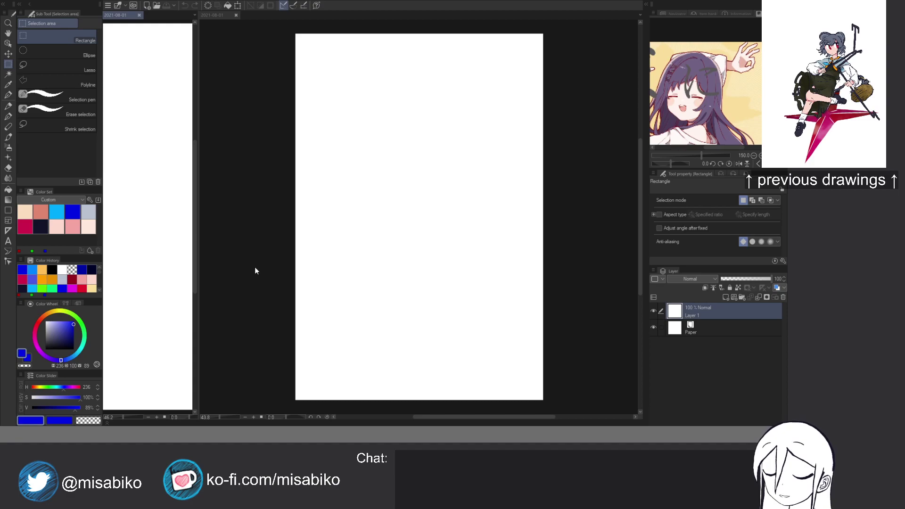
Set the drawing colour to light blue and choose the Crayon brush for sketching on the larger canvas view.
{"action": "left_click", "coordinate": [63, 216]}
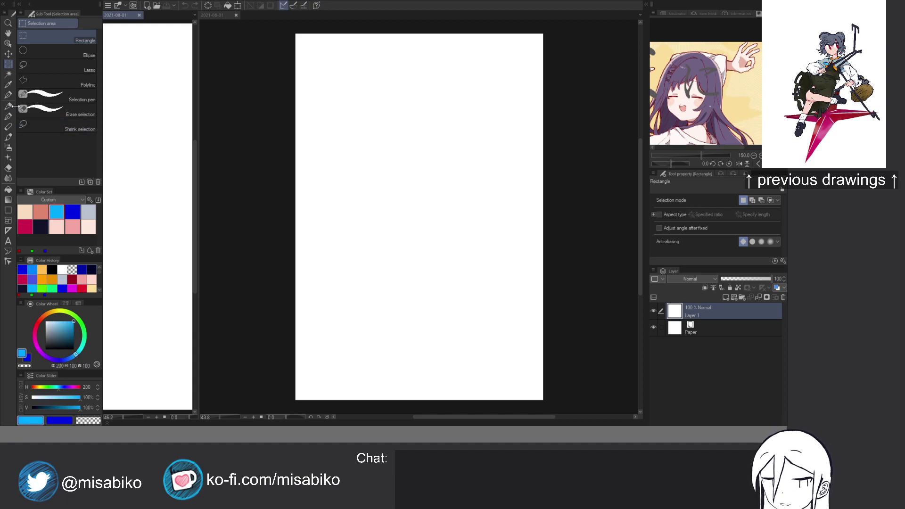
{"action": "left_click", "coordinate": [8, 94]}
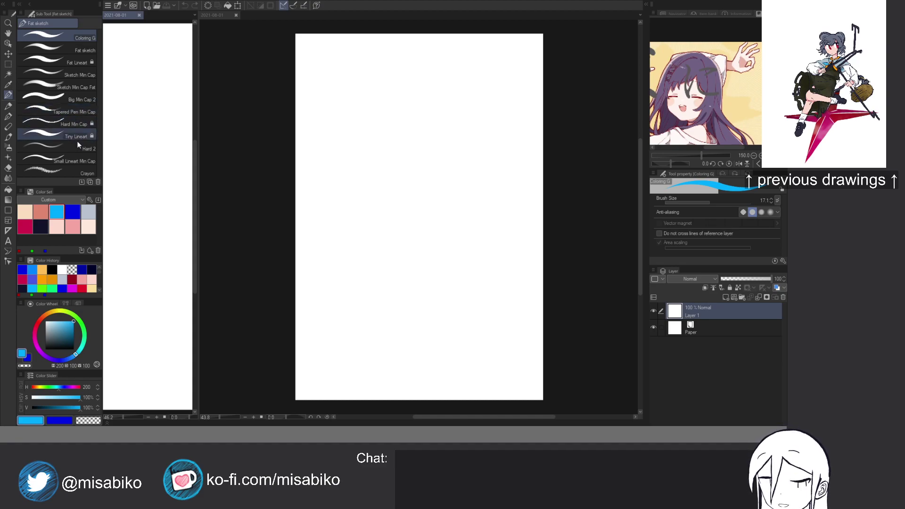
{"action": "left_click", "coordinate": [75, 173]}
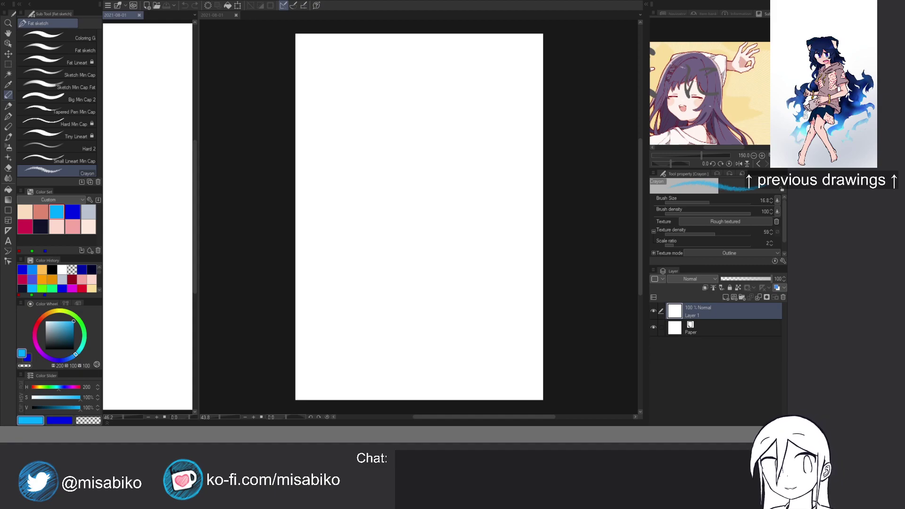
{"action": "left_click_drag", "start_coordinate": [394, 196], "coordinate": [378, 232]}
{"action": "scroll", "coordinate": [341, 233], "scroll_direction": "up", "scroll_amount": 5}
{"action": "scroll", "coordinate": [419, 197], "scroll_direction": "down", "scroll_amount": 4}
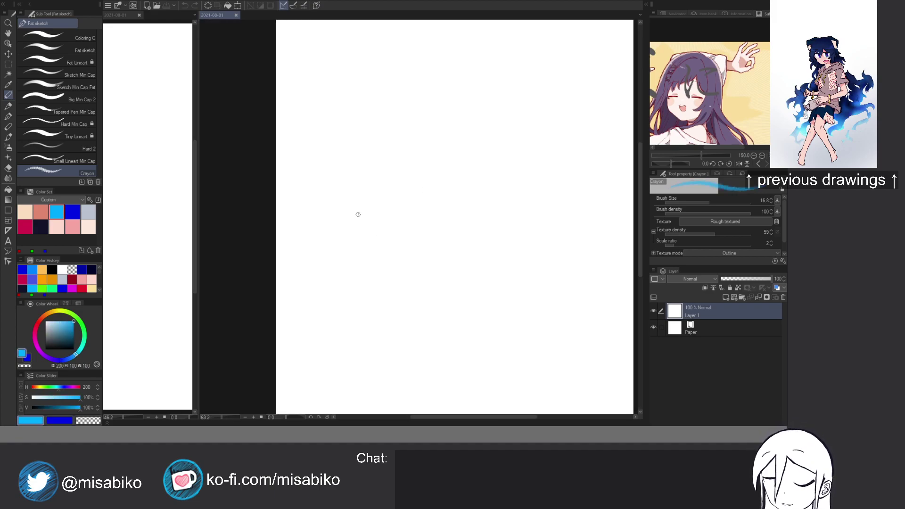
Sketch a small light blue head circle with two eye marks in the left half of the canvas.
{"action": "mouse_move", "coordinate": [371, 216]}
{"action": "left_mouse_down"}
{"action": "mouse_move", "coordinate": [347, 230]}
{"action": "mouse_move", "coordinate": [372, 211]}
{"action": "mouse_move", "coordinate": [370, 239]}
{"action": "mouse_move", "coordinate": [371, 227]}
{"action": "mouse_move", "coordinate": [345, 223]}
{"action": "mouse_move", "coordinate": [351, 257]}
{"action": "left_mouse_up"}
{"action": "key", "text": "ctrl+z"}
{"action": "scroll", "coordinate": [353, 222], "scroll_direction": "up", "scroll_amount": 2}
{"action": "key", "text": "c"}
{"action": "mouse_move", "coordinate": [349, 225]}
{"action": "left_mouse_down"}
{"action": "mouse_move", "coordinate": [368, 241]}
{"action": "mouse_move", "coordinate": [343, 250]}
{"action": "mouse_move", "coordinate": [352, 221]}
{"action": "mouse_move", "coordinate": [369, 236]}
{"action": "mouse_move", "coordinate": [343, 251]}
{"action": "mouse_move", "coordinate": [351, 221]}
{"action": "mouse_move", "coordinate": [366, 243]}
{"action": "mouse_move", "coordinate": [354, 221]}
{"action": "mouse_move", "coordinate": [342, 248]}
{"action": "mouse_move", "coordinate": [333, 236]}
{"action": "mouse_move", "coordinate": [372, 237]}
{"action": "mouse_move", "coordinate": [366, 226]}
{"action": "mouse_move", "coordinate": [339, 227]}
{"action": "mouse_move", "coordinate": [363, 251]}
{"action": "left_mouse_up"}
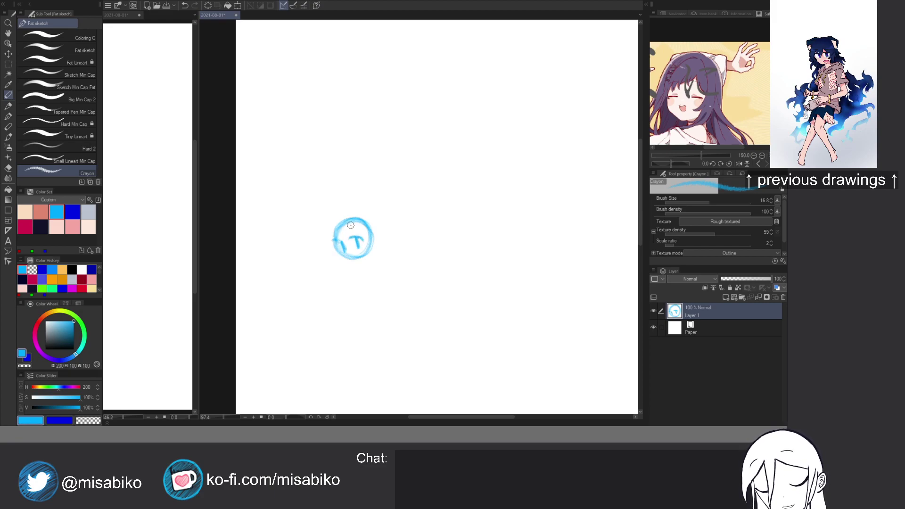
{"action": "left_click_drag", "start_coordinate": [330, 231], "coordinate": [335, 229]}
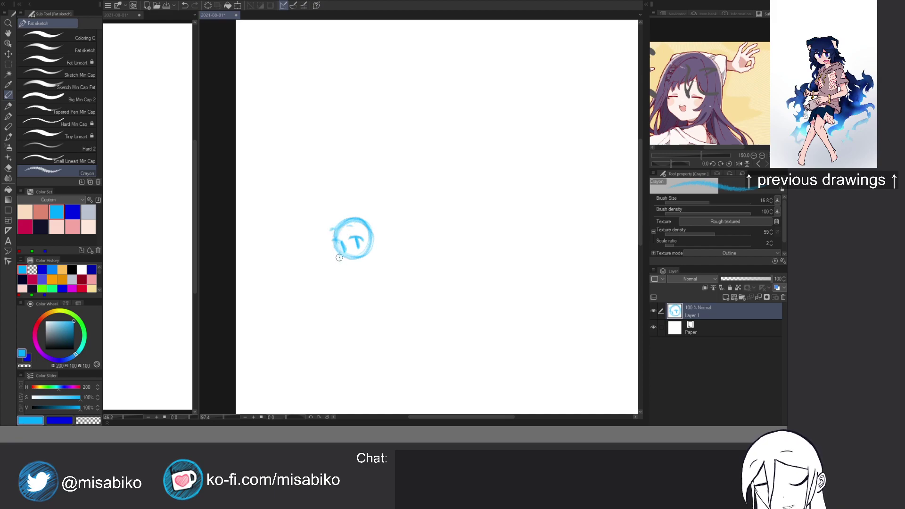
Add a chin and jaw outline beneath the head circle and clean up its lines.
{"action": "key", "text": "c"}
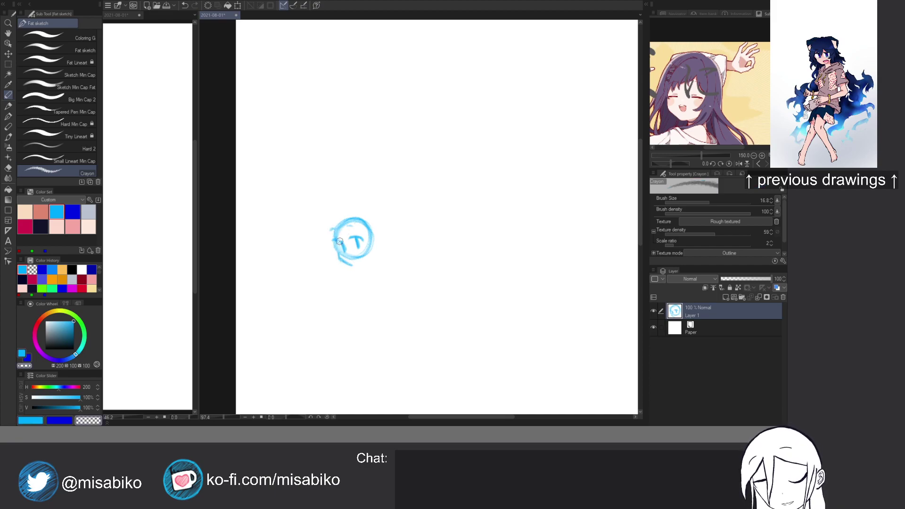
{"action": "key", "text": "c"}
{"action": "key", "text": "c"}
{"action": "key", "text": "c"}
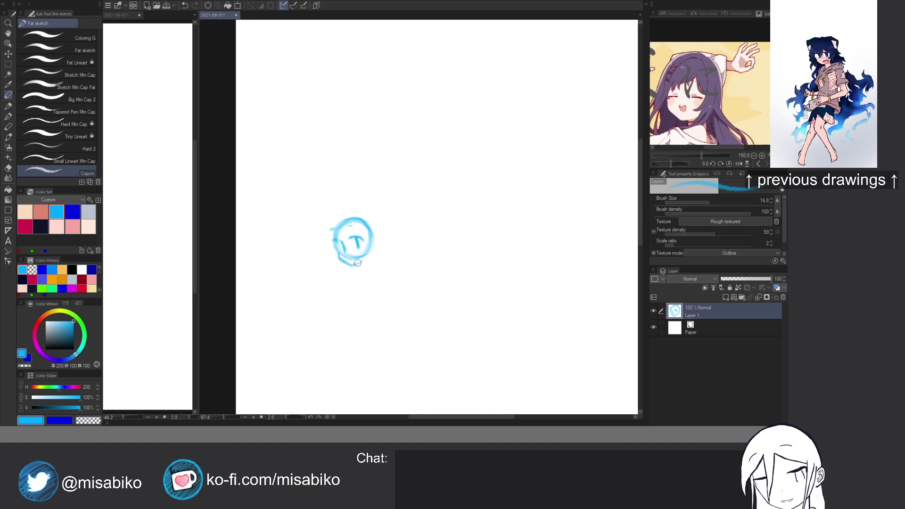
{"action": "left_click_drag", "start_coordinate": [359, 263], "coordinate": [365, 257]}
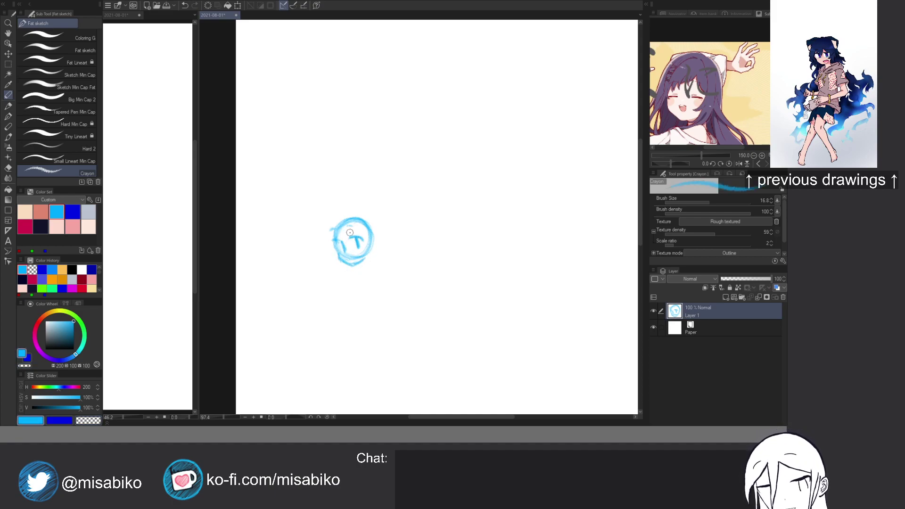
Sketch hair strands around the face and a short neck under the chin, reinforcing the jaw in dark blue.
{"action": "mouse_move", "coordinate": [343, 227]}
{"action": "left_mouse_down"}
{"action": "mouse_move", "coordinate": [346, 249]}
{"action": "mouse_move", "coordinate": [336, 254]}
{"action": "mouse_move", "coordinate": [348, 229]}
{"action": "mouse_move", "coordinate": [377, 248]}
{"action": "mouse_move", "coordinate": [338, 229]}
{"action": "mouse_move", "coordinate": [332, 262]}
{"action": "mouse_move", "coordinate": [330, 248]}
{"action": "mouse_move", "coordinate": [364, 260]}
{"action": "mouse_move", "coordinate": [370, 244]}
{"action": "mouse_move", "coordinate": [348, 260]}
{"action": "left_mouse_up"}
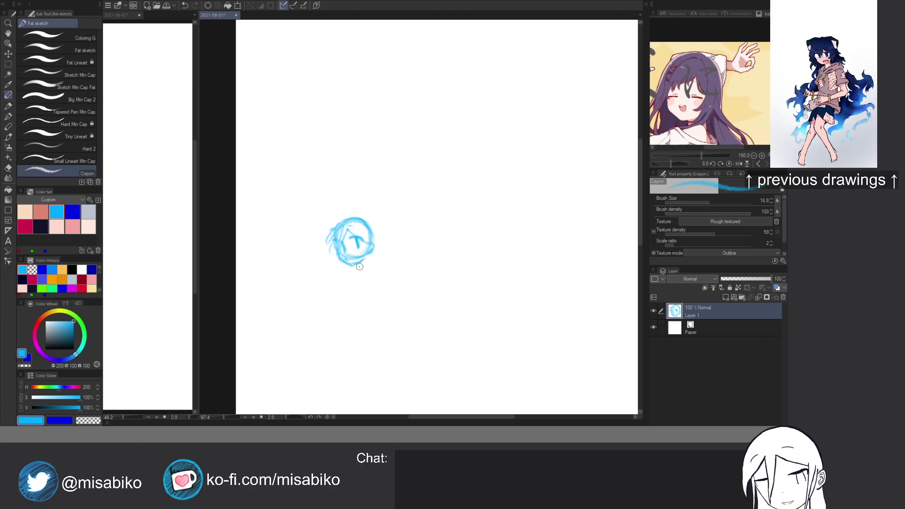
{"action": "key", "text": "x"}
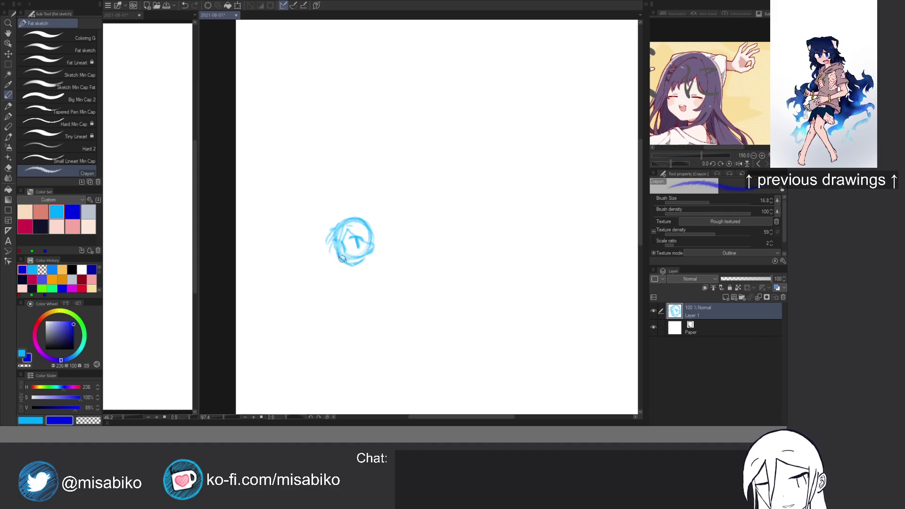
{"action": "left_click_drag", "start_coordinate": [351, 265], "coordinate": [364, 259]}
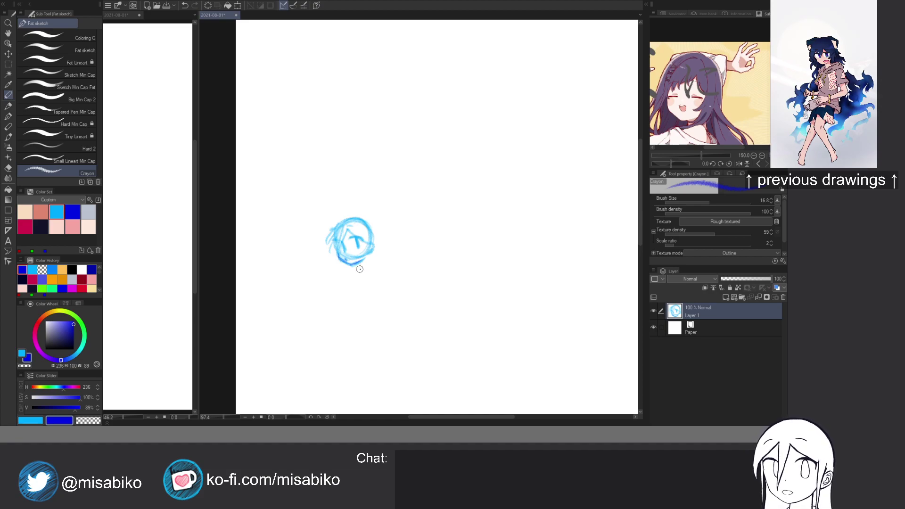
{"action": "left_click", "coordinate": [367, 257], "text": "alt"}
{"action": "mouse_move", "coordinate": [367, 257]}
{"action": "left_mouse_down"}
{"action": "mouse_move", "coordinate": [370, 266]}
{"action": "mouse_move", "coordinate": [359, 273]}
{"action": "left_mouse_up"}
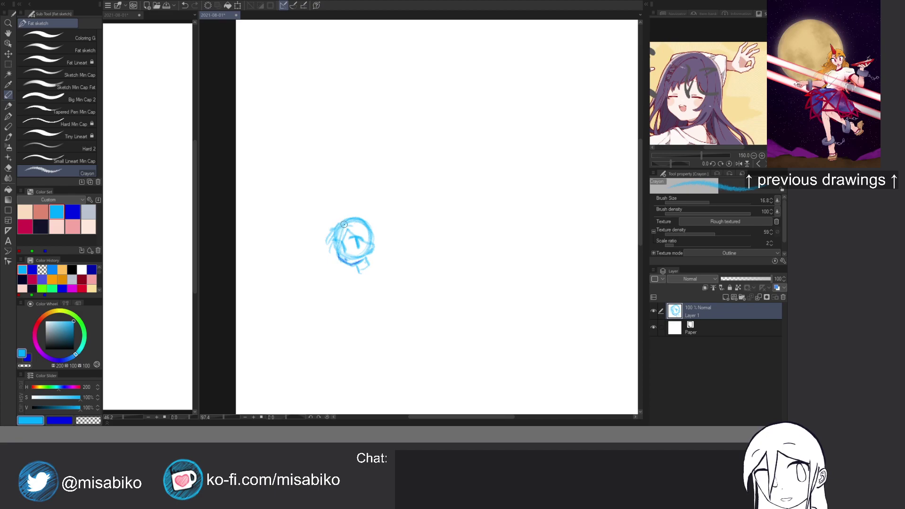
{"action": "key", "text": "x"}
{"action": "key", "text": "x"}
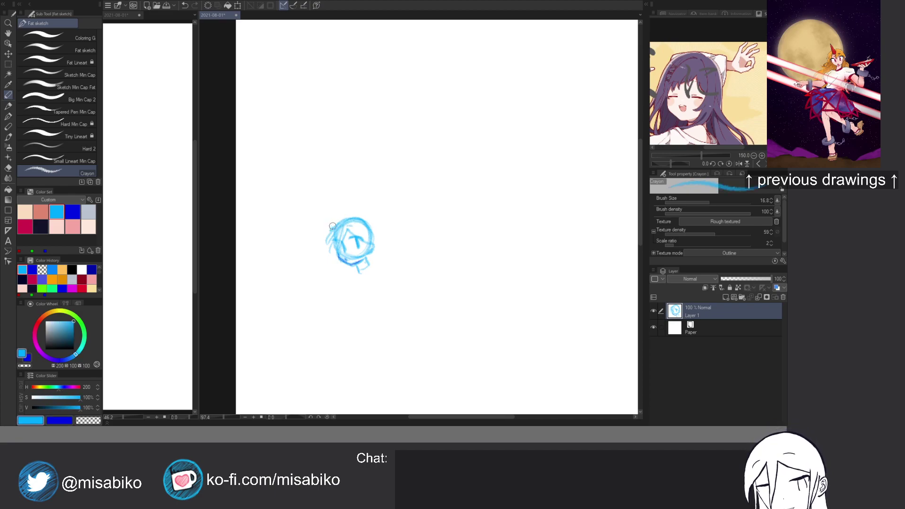
Sketch the shoulders and a torso outline down to the hips below the neck in light blue.
{"action": "mouse_move", "coordinate": [357, 283]}
{"action": "left_mouse_down"}
{"action": "mouse_move", "coordinate": [344, 255]}
{"action": "mouse_move", "coordinate": [365, 233]}
{"action": "left_mouse_up"}
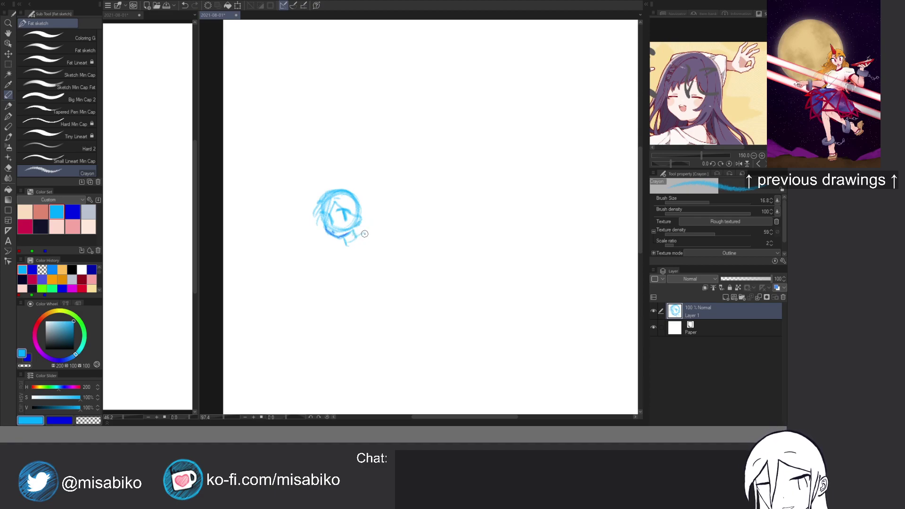
{"action": "key", "text": "ctrl+z"}
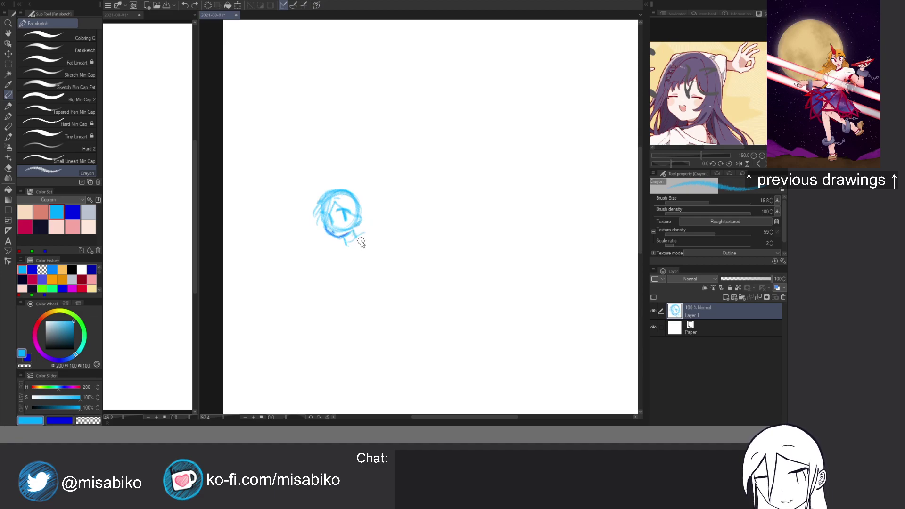
{"action": "mouse_move", "coordinate": [343, 250]}
{"action": "left_mouse_down"}
{"action": "mouse_move", "coordinate": [370, 239]}
{"action": "mouse_move", "coordinate": [339, 251]}
{"action": "mouse_move", "coordinate": [335, 268]}
{"action": "mouse_move", "coordinate": [362, 309]}
{"action": "left_mouse_up"}
{"action": "left_click_drag", "start_coordinate": [372, 268], "coordinate": [378, 290]}
{"action": "mouse_move", "coordinate": [378, 289]}
{"action": "left_mouse_down"}
{"action": "mouse_move", "coordinate": [371, 306]}
{"action": "mouse_move", "coordinate": [343, 308]}
{"action": "left_mouse_up"}
{"action": "left_click_drag", "start_coordinate": [342, 309], "coordinate": [347, 314]}
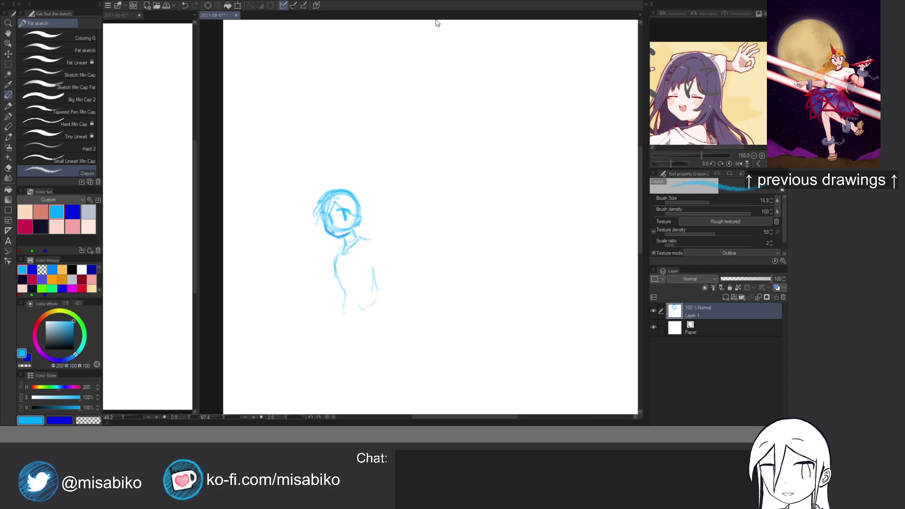
{"action": "mouse_move", "coordinate": [338, 302]}
{"action": "left_mouse_down"}
{"action": "mouse_move", "coordinate": [366, 317]}
{"action": "mouse_move", "coordinate": [357, 271]}
{"action": "left_mouse_up"}
Undo the torso, neck and hair strokes back to the head circle with its eyes and chin.
{"action": "key", "text": "ctrl+z"}
{"action": "key", "text": "ctrl+z"}
{"action": "key", "text": "ctrl+z"}
{"action": "key", "text": "ctrl+z"}
{"action": "key", "text": "ctrl+z"}
{"action": "key", "text": "ctrl+z"}
{"action": "key", "text": "ctrl+z"}
{"action": "key", "text": "ctrl+z"}
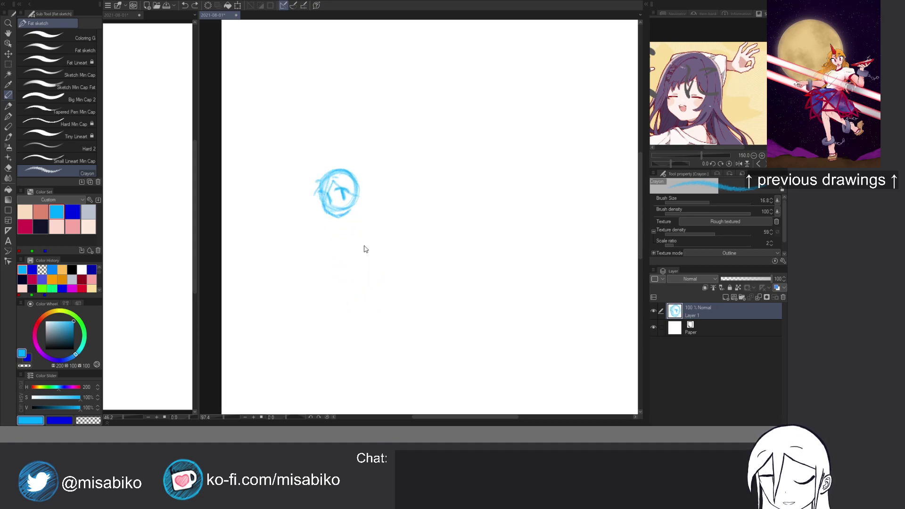
{"action": "key", "text": "ctrl+z"}
{"action": "key", "text": "ctrl+z"}
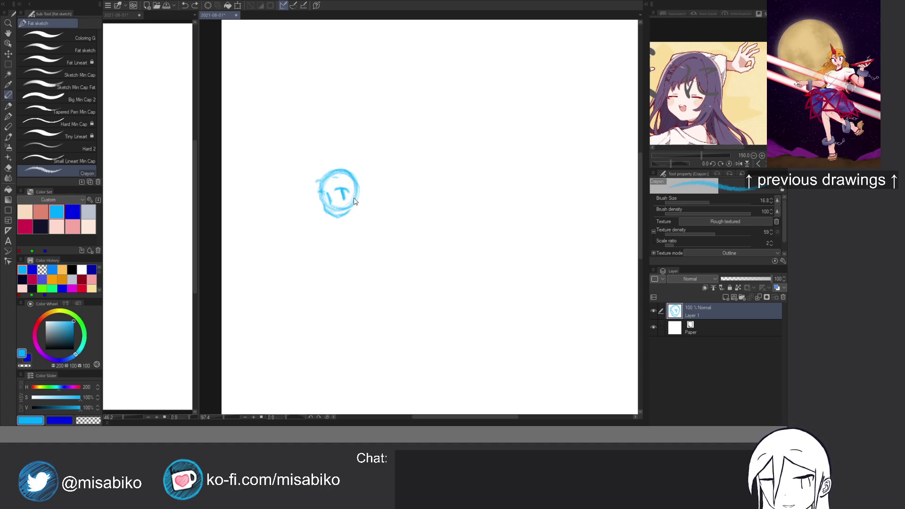
Sketch two long rabbit ears and hair framing the face in dark blue.
{"action": "key", "text": "x"}
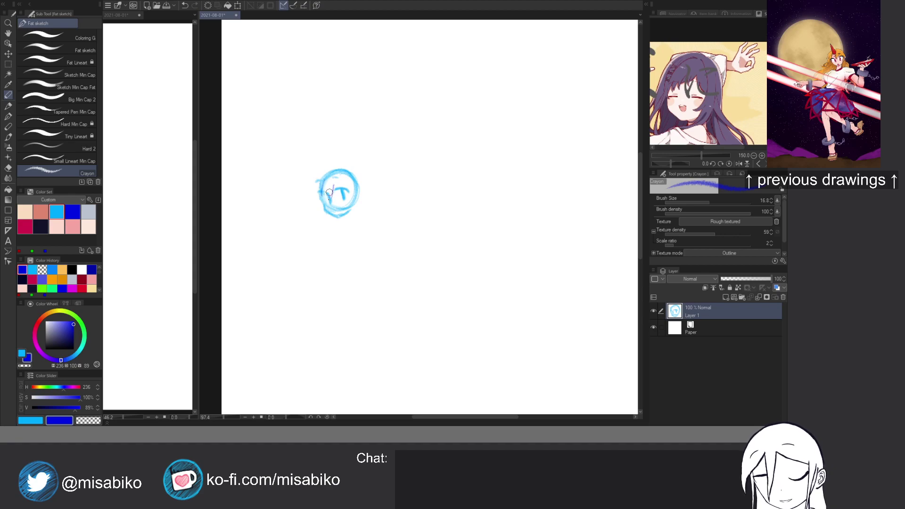
{"action": "mouse_move", "coordinate": [331, 181]}
{"action": "left_mouse_down"}
{"action": "mouse_move", "coordinate": [352, 204]}
{"action": "mouse_move", "coordinate": [317, 193]}
{"action": "mouse_move", "coordinate": [319, 209]}
{"action": "mouse_move", "coordinate": [319, 180]}
{"action": "mouse_move", "coordinate": [313, 203]}
{"action": "mouse_move", "coordinate": [327, 200]}
{"action": "mouse_move", "coordinate": [322, 163]}
{"action": "mouse_move", "coordinate": [292, 142]}
{"action": "mouse_move", "coordinate": [294, 161]}
{"action": "mouse_move", "coordinate": [326, 173]}
{"action": "mouse_move", "coordinate": [347, 155]}
{"action": "mouse_move", "coordinate": [338, 144]}
{"action": "mouse_move", "coordinate": [332, 150]}
{"action": "mouse_move", "coordinate": [345, 175]}
{"action": "left_mouse_up"}
{"action": "key", "text": "ctrl+z"}
{"action": "key", "text": "ctrl+z"}
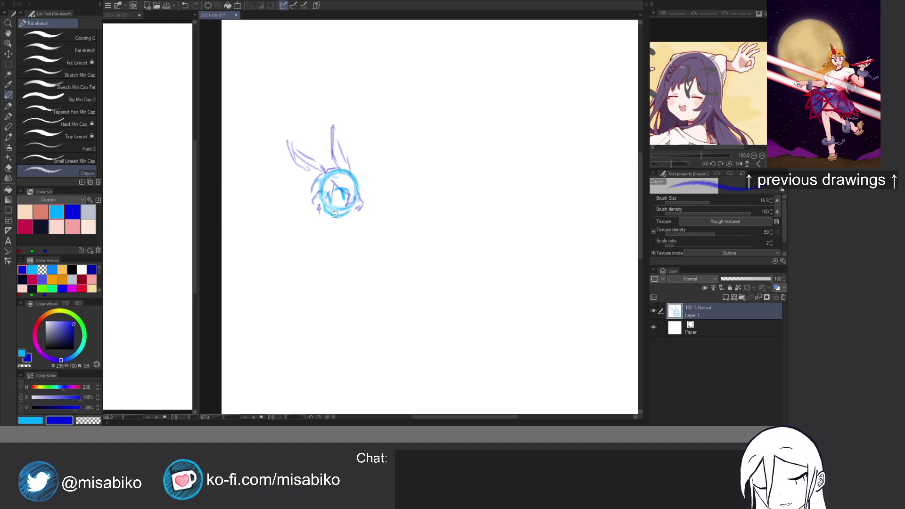
Sketch the neck under the chin in light blue and the upper eye lines in dark blue.
{"action": "scroll", "coordinate": [342, 208], "scroll_direction": "up", "scroll_amount": 3}
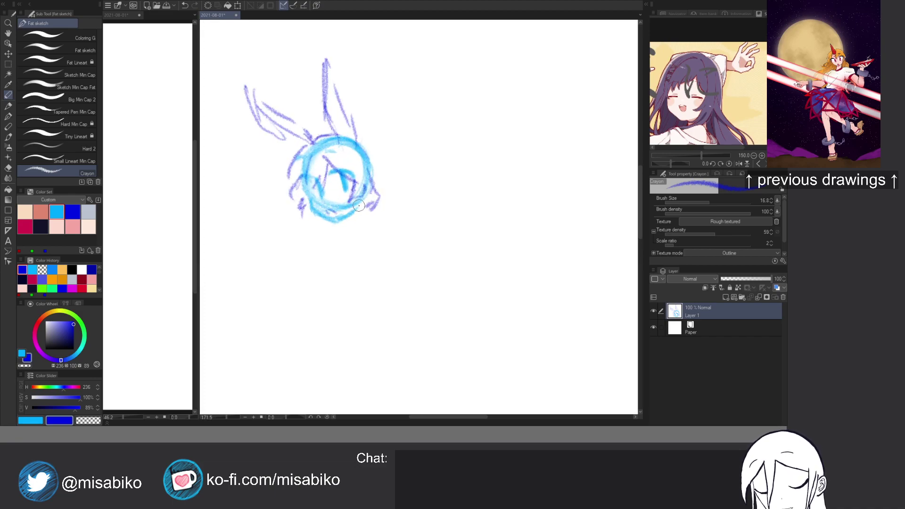
{"action": "key", "text": "x"}
{"action": "mouse_move", "coordinate": [357, 212]}
{"action": "left_mouse_down"}
{"action": "mouse_move", "coordinate": [360, 228]}
{"action": "mouse_move", "coordinate": [347, 237]}
{"action": "mouse_move", "coordinate": [360, 230]}
{"action": "mouse_move", "coordinate": [338, 233]}
{"action": "mouse_move", "coordinate": [356, 212]}
{"action": "mouse_move", "coordinate": [349, 183]}
{"action": "left_mouse_up"}
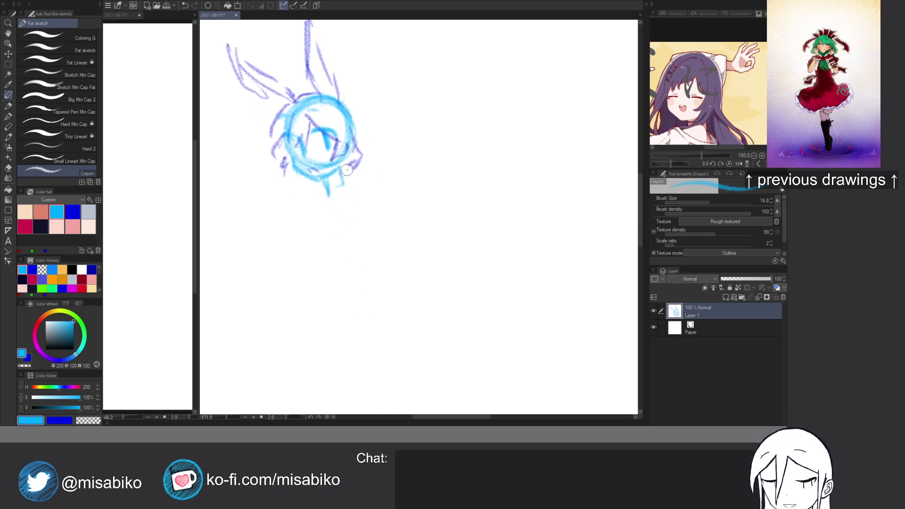
{"action": "key", "text": "x"}
{"action": "mouse_move", "coordinate": [284, 139]}
{"action": "left_mouse_down"}
{"action": "mouse_move", "coordinate": [334, 137]}
{"action": "mouse_move", "coordinate": [321, 111]}
{"action": "left_mouse_up"}
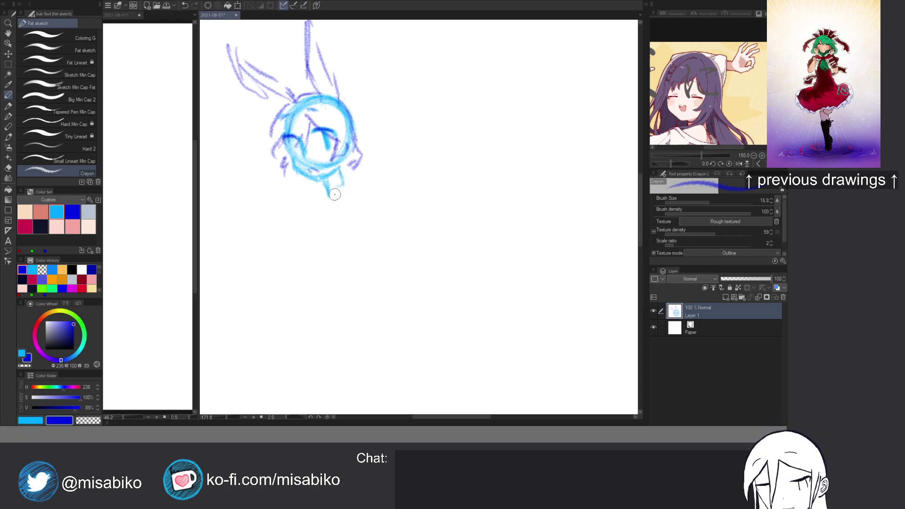
Start the shoulder line in light blue and strengthen the eyes and hair ends in dark blue.
{"action": "key", "text": "x"}
{"action": "left_click_drag", "start_coordinate": [329, 193], "coordinate": [354, 188]}
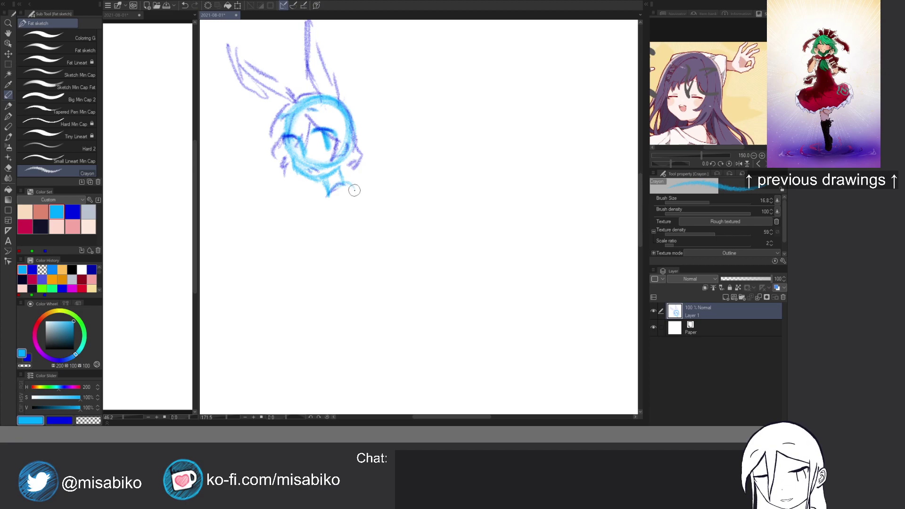
{"action": "key", "text": "x"}
{"action": "mouse_move", "coordinate": [298, 139]}
{"action": "left_mouse_down"}
{"action": "mouse_move", "coordinate": [304, 155]}
{"action": "mouse_move", "coordinate": [331, 153]}
{"action": "mouse_move", "coordinate": [298, 141]}
{"action": "mouse_move", "coordinate": [302, 154]}
{"action": "mouse_move", "coordinate": [328, 142]}
{"action": "mouse_move", "coordinate": [326, 128]}
{"action": "mouse_move", "coordinate": [326, 148]}
{"action": "mouse_move", "coordinate": [362, 143]}
{"action": "mouse_move", "coordinate": [360, 165]}
{"action": "mouse_move", "coordinate": [297, 178]}
{"action": "mouse_move", "coordinate": [306, 186]}
{"action": "mouse_move", "coordinate": [357, 173]}
{"action": "mouse_move", "coordinate": [341, 184]}
{"action": "left_mouse_up"}
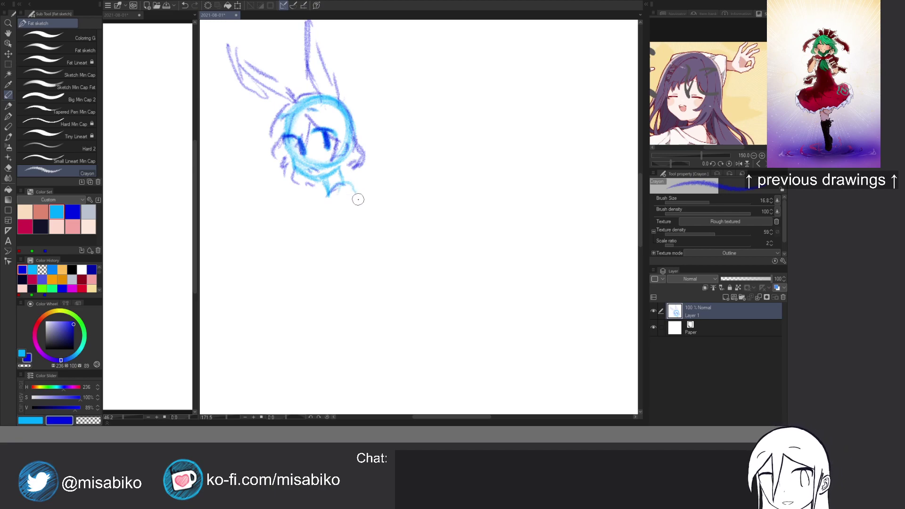
Sketch a wavy lock of hair behind the neck in dark blue and the upper torso in light blue.
{"action": "mouse_move", "coordinate": [356, 135]}
{"action": "left_mouse_down"}
{"action": "mouse_move", "coordinate": [361, 170]}
{"action": "mouse_move", "coordinate": [347, 171]}
{"action": "mouse_move", "coordinate": [362, 163]}
{"action": "mouse_move", "coordinate": [380, 180]}
{"action": "mouse_move", "coordinate": [363, 188]}
{"action": "mouse_move", "coordinate": [375, 204]}
{"action": "mouse_move", "coordinate": [330, 190]}
{"action": "mouse_move", "coordinate": [318, 219]}
{"action": "mouse_move", "coordinate": [344, 218]}
{"action": "mouse_move", "coordinate": [346, 229]}
{"action": "mouse_move", "coordinate": [331, 235]}
{"action": "mouse_move", "coordinate": [310, 215]}
{"action": "mouse_move", "coordinate": [301, 220]}
{"action": "mouse_move", "coordinate": [311, 234]}
{"action": "mouse_move", "coordinate": [331, 241]}
{"action": "mouse_move", "coordinate": [342, 228]}
{"action": "mouse_move", "coordinate": [348, 239]}
{"action": "mouse_move", "coordinate": [364, 198]}
{"action": "mouse_move", "coordinate": [367, 247]}
{"action": "mouse_move", "coordinate": [380, 243]}
{"action": "mouse_move", "coordinate": [357, 261]}
{"action": "left_mouse_up"}
{"action": "key", "text": "x"}
{"action": "key", "text": "c"}
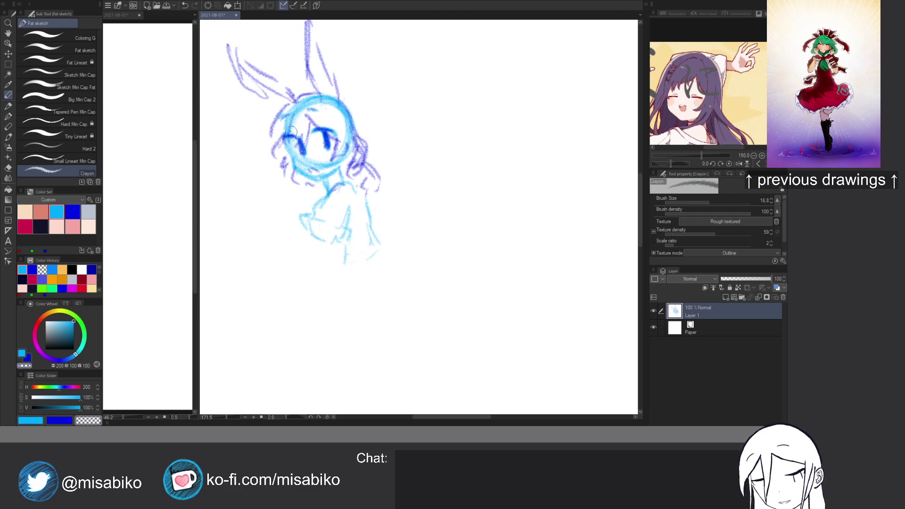
Sketch the waist and hips below the chest and an arm hanging in front of the torso in light blue.
{"action": "key", "text": "c"}
{"action": "mouse_move", "coordinate": [323, 239]}
{"action": "left_mouse_down"}
{"action": "mouse_move", "coordinate": [326, 268]}
{"action": "mouse_move", "coordinate": [359, 289]}
{"action": "left_mouse_up"}
{"action": "mouse_move", "coordinate": [325, 252]}
{"action": "left_mouse_down"}
{"action": "mouse_move", "coordinate": [319, 299]}
{"action": "mouse_move", "coordinate": [314, 292]}
{"action": "mouse_move", "coordinate": [345, 296]}
{"action": "left_mouse_up"}
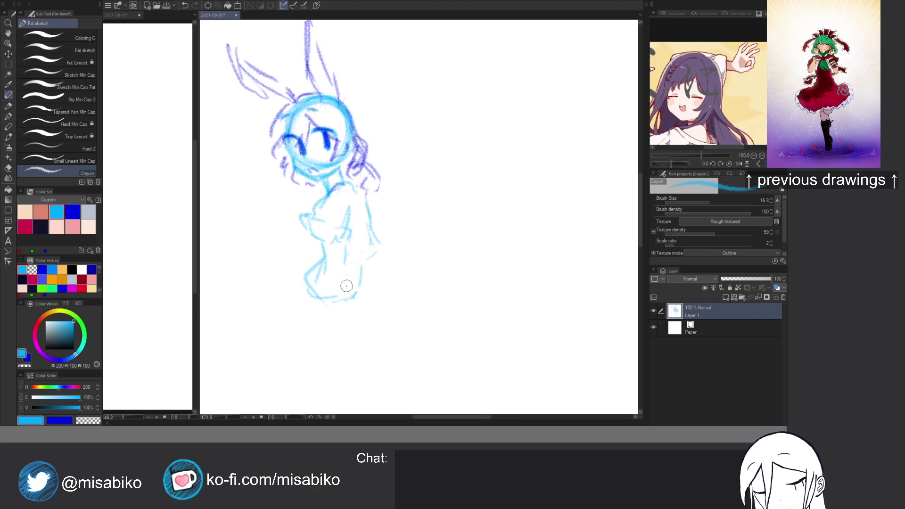
{"action": "scroll", "coordinate": [337, 293], "scroll_direction": "down", "scroll_amount": 1}
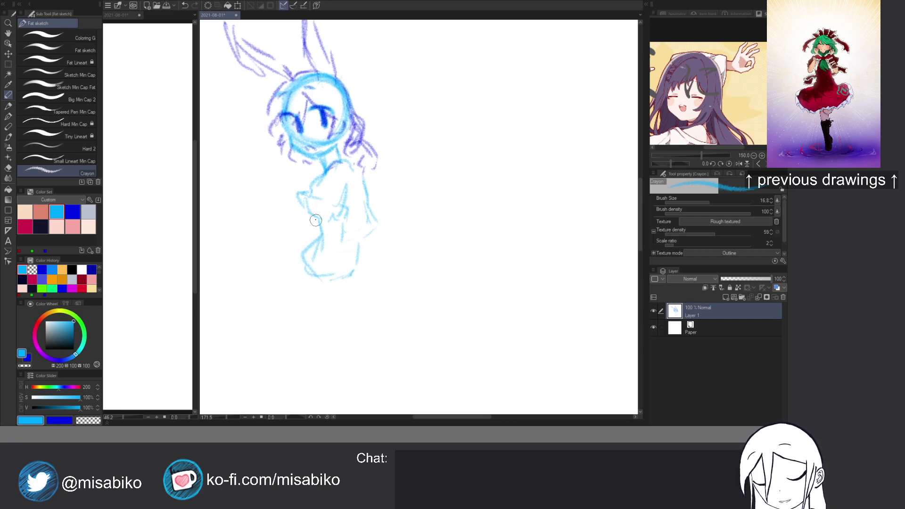
{"action": "mouse_move", "coordinate": [278, 186]}
{"action": "left_mouse_down"}
{"action": "mouse_move", "coordinate": [294, 181]}
{"action": "mouse_move", "coordinate": [281, 181]}
{"action": "mouse_move", "coordinate": [282, 201]}
{"action": "mouse_move", "coordinate": [299, 188]}
{"action": "mouse_move", "coordinate": [291, 250]}
{"action": "mouse_move", "coordinate": [303, 224]}
{"action": "mouse_move", "coordinate": [291, 229]}
{"action": "mouse_move", "coordinate": [308, 250]}
{"action": "left_mouse_up"}
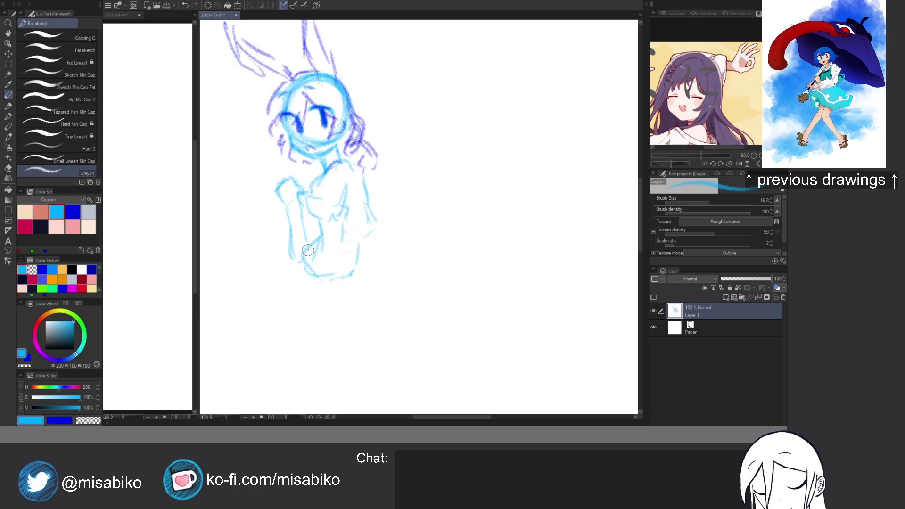
Sketch the lower end of the front arm beside the waist and strengthen its upper end in light blue.
{"action": "mouse_move", "coordinate": [307, 218]}
{"action": "left_mouse_down"}
{"action": "mouse_move", "coordinate": [295, 245]}
{"action": "mouse_move", "coordinate": [321, 231]}
{"action": "mouse_move", "coordinate": [303, 264]}
{"action": "mouse_move", "coordinate": [289, 252]}
{"action": "left_mouse_up"}
{"action": "key", "text": "c"}
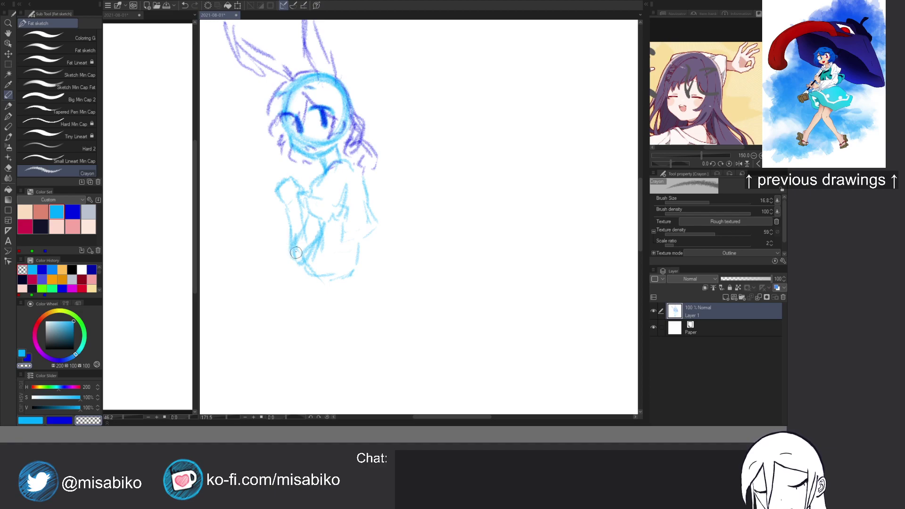
{"action": "key", "text": "c"}
{"action": "mouse_move", "coordinate": [285, 193]}
{"action": "left_mouse_down"}
{"action": "mouse_move", "coordinate": [286, 175]}
{"action": "mouse_move", "coordinate": [297, 189]}
{"action": "mouse_move", "coordinate": [278, 196]}
{"action": "mouse_move", "coordinate": [288, 205]}
{"action": "left_mouse_up"}
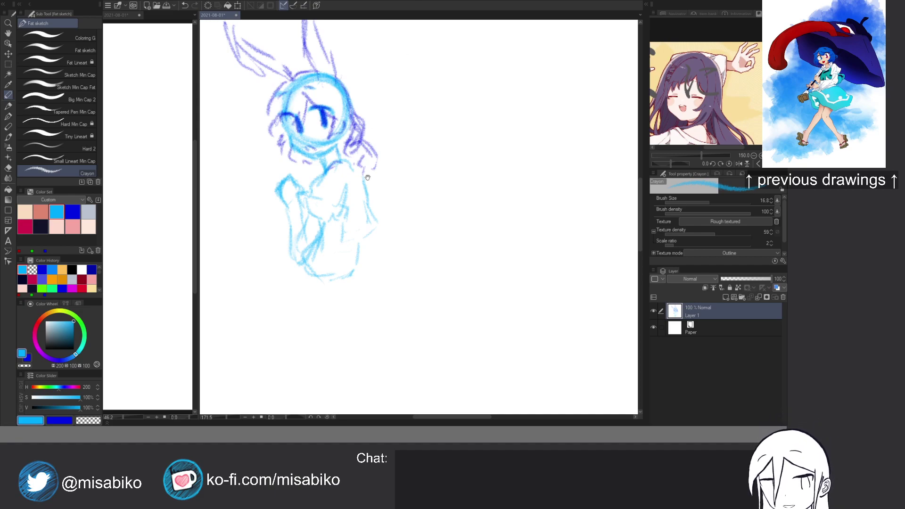
Draw the sleeve cuff across the chest and the wide flared sleeve behind it in dark blue.
{"action": "scroll", "coordinate": [368, 178], "scroll_direction": "up", "scroll_amount": 2}
{"action": "key", "text": "x"}
{"action": "mouse_move", "coordinate": [326, 197]}
{"action": "left_mouse_down"}
{"action": "mouse_move", "coordinate": [344, 191]}
{"action": "mouse_move", "coordinate": [361, 199]}
{"action": "left_mouse_up"}
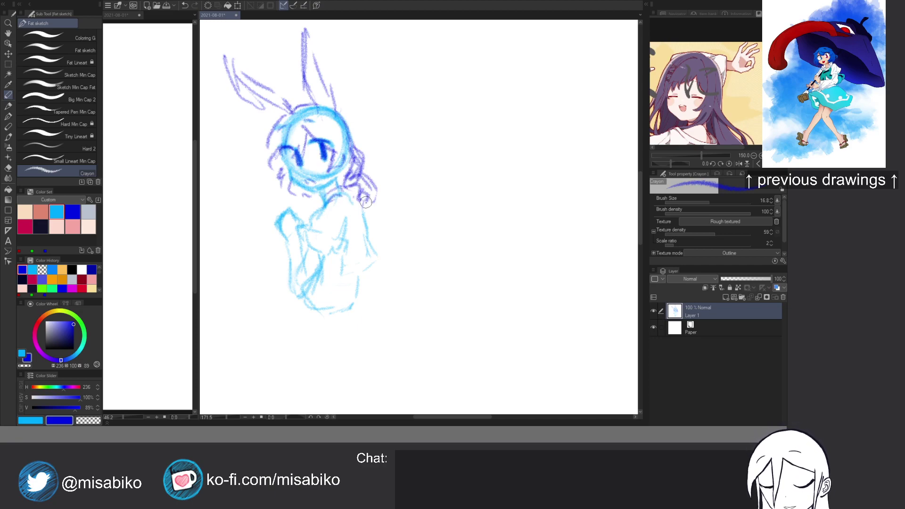
{"action": "mouse_move", "coordinate": [306, 240]}
{"action": "left_mouse_down"}
{"action": "mouse_move", "coordinate": [297, 224]}
{"action": "mouse_move", "coordinate": [308, 245]}
{"action": "mouse_move", "coordinate": [311, 236]}
{"action": "mouse_move", "coordinate": [314, 245]}
{"action": "mouse_move", "coordinate": [343, 242]}
{"action": "mouse_move", "coordinate": [333, 243]}
{"action": "mouse_move", "coordinate": [311, 218]}
{"action": "mouse_move", "coordinate": [316, 234]}
{"action": "mouse_move", "coordinate": [360, 253]}
{"action": "mouse_move", "coordinate": [328, 248]}
{"action": "mouse_move", "coordinate": [343, 236]}
{"action": "left_mouse_up"}
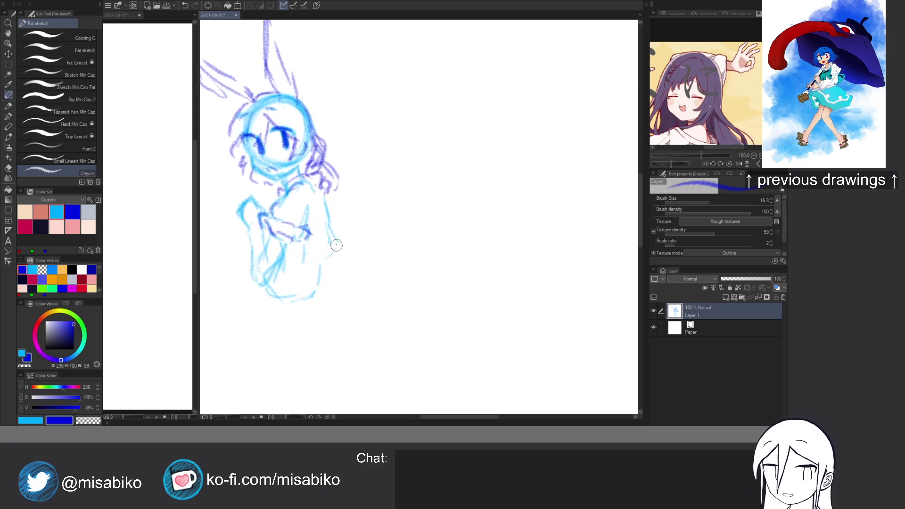
{"action": "mouse_move", "coordinate": [334, 231]}
{"action": "left_mouse_down"}
{"action": "mouse_move", "coordinate": [330, 260]}
{"action": "mouse_move", "coordinate": [303, 245]}
{"action": "mouse_move", "coordinate": [303, 264]}
{"action": "mouse_move", "coordinate": [336, 263]}
{"action": "left_mouse_up"}
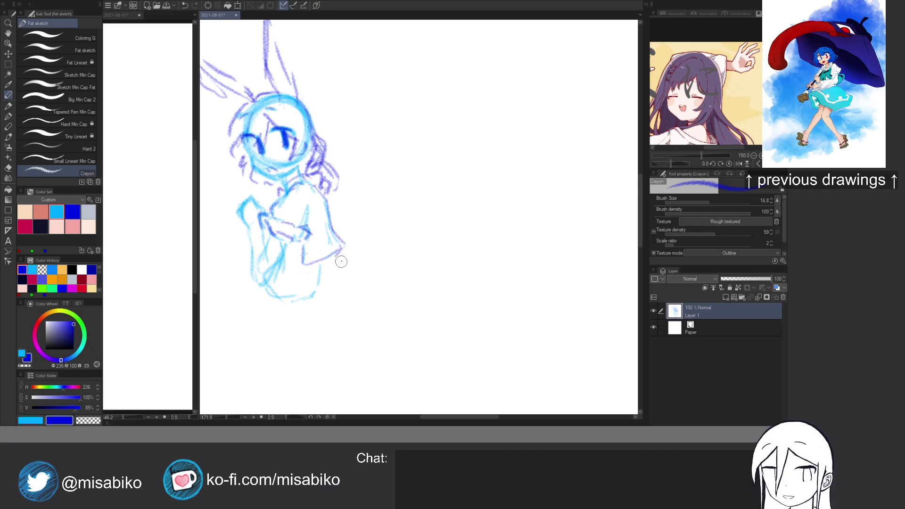
{"action": "left_click_drag", "start_coordinate": [329, 267], "coordinate": [332, 246]}
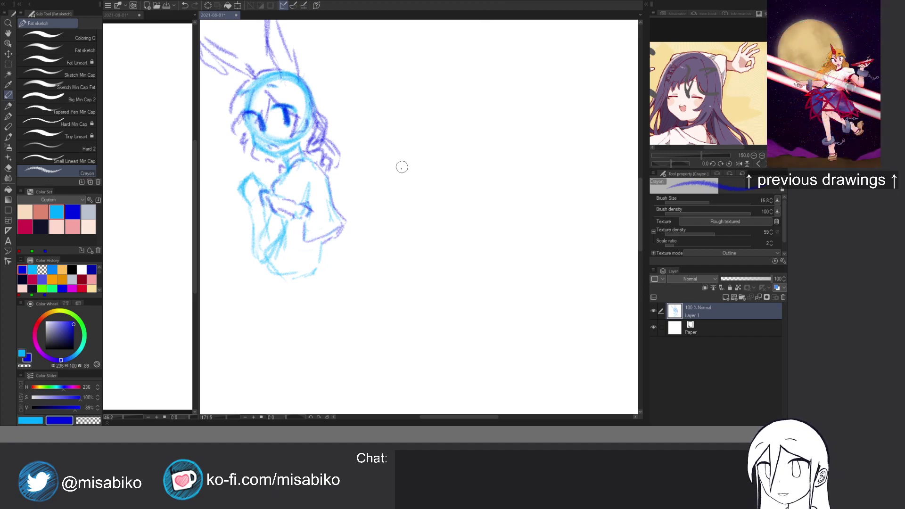
Draw the shirt's front edge and its hem over the waist in dark blue.
{"action": "left_click_drag", "start_coordinate": [401, 209], "coordinate": [396, 200]}
{"action": "mouse_move", "coordinate": [280, 209]}
{"action": "left_mouse_down"}
{"action": "mouse_move", "coordinate": [269, 248]}
{"action": "mouse_move", "coordinate": [268, 240]}
{"action": "mouse_move", "coordinate": [280, 262]}
{"action": "left_mouse_up"}
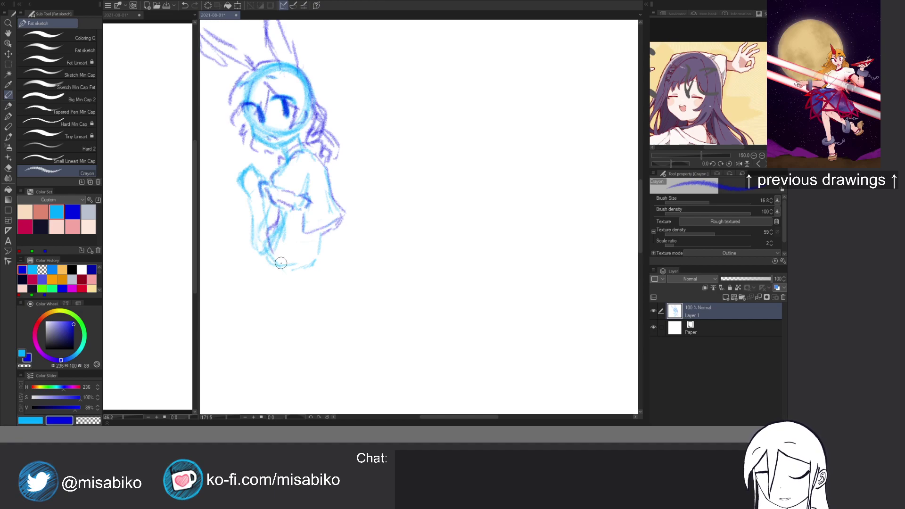
{"action": "mouse_move", "coordinate": [283, 229]}
{"action": "left_mouse_down"}
{"action": "mouse_move", "coordinate": [290, 262]}
{"action": "mouse_move", "coordinate": [323, 259]}
{"action": "mouse_move", "coordinate": [293, 266]}
{"action": "mouse_move", "coordinate": [250, 259]}
{"action": "mouse_move", "coordinate": [239, 284]}
{"action": "left_mouse_up"}
{"action": "key", "text": "x"}
{"action": "left_click_drag", "start_coordinate": [307, 269], "coordinate": [247, 309]}
{"action": "mouse_move", "coordinate": [255, 250]}
{"action": "left_mouse_down"}
{"action": "mouse_move", "coordinate": [245, 281]}
{"action": "mouse_move", "coordinate": [222, 291]}
{"action": "mouse_move", "coordinate": [244, 308]}
{"action": "mouse_move", "coordinate": [224, 307]}
{"action": "mouse_move", "coordinate": [263, 319]}
{"action": "left_mouse_up"}
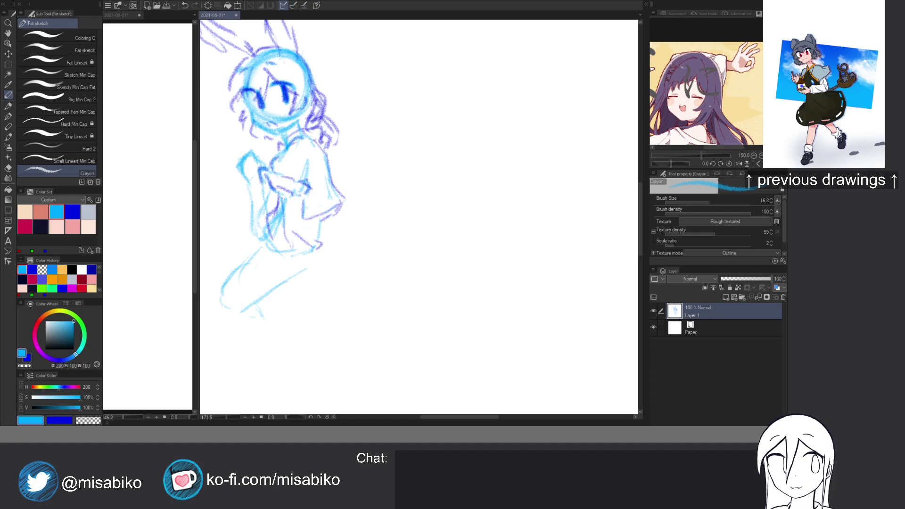
{"action": "key", "text": "ctrl+z"}
{"action": "key", "text": "ctrl+z"}
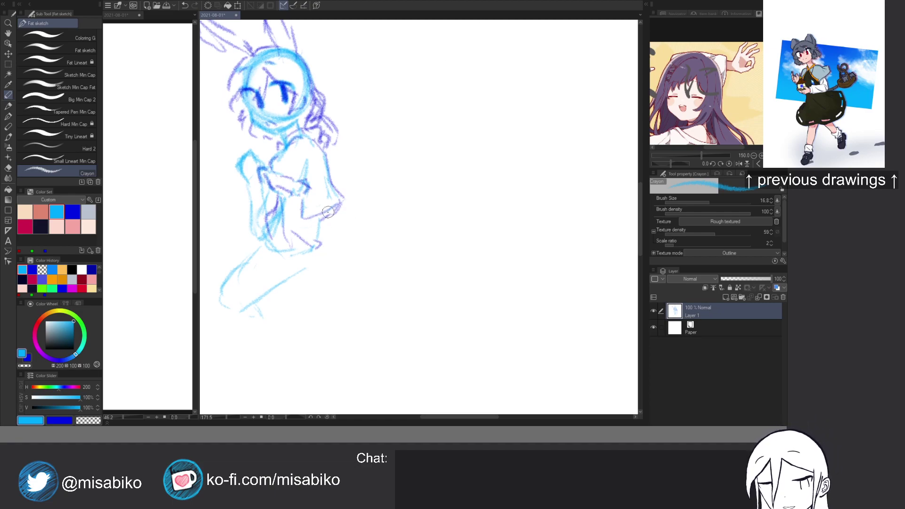
{"action": "key", "text": "ctrl+z"}
{"action": "key", "text": "ctrl+z"}
{"action": "key", "text": "ctrl+z"}
{"action": "key", "text": "ctrl+z"}
{"action": "key", "text": "ctrl+z"}
{"action": "key", "text": "ctrl+z"}
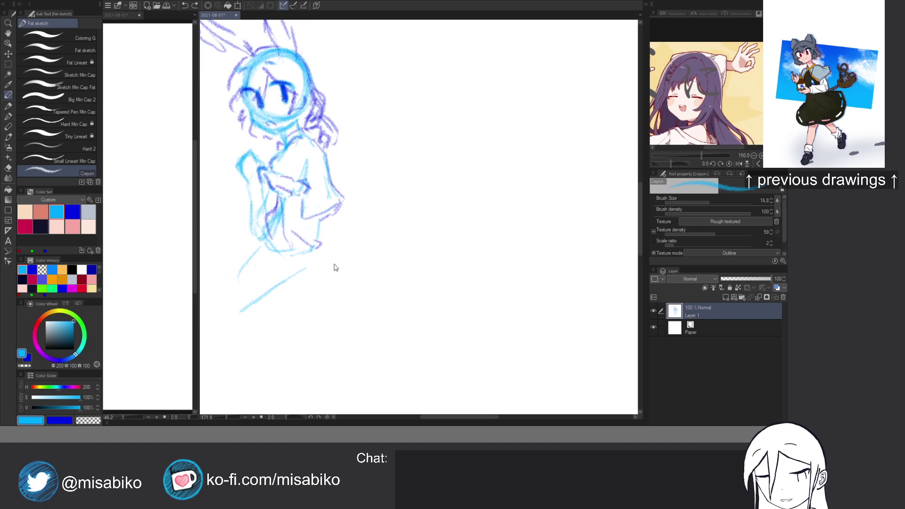
Sketch both thighs from the hips down to the knees in light blue.
{"action": "left_click_drag", "start_coordinate": [331, 222], "coordinate": [330, 268]}
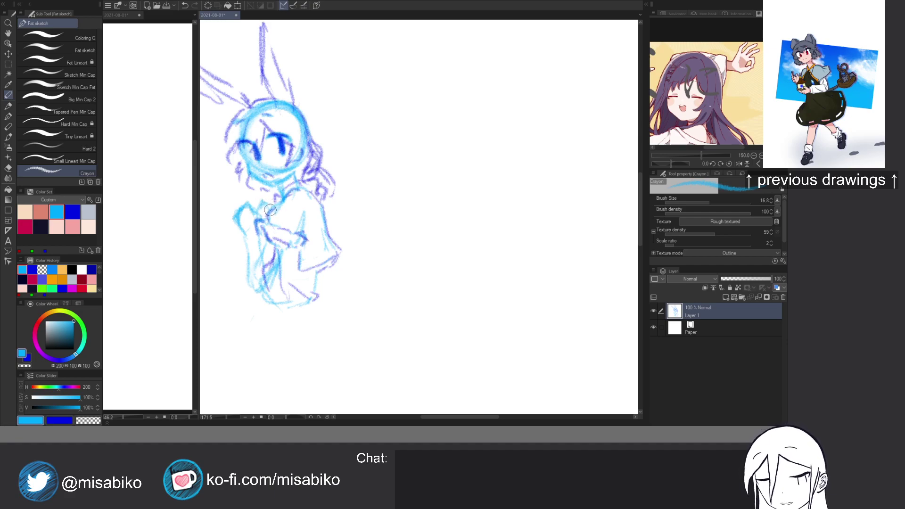
{"action": "left_click_drag", "start_coordinate": [300, 244], "coordinate": [301, 248]}
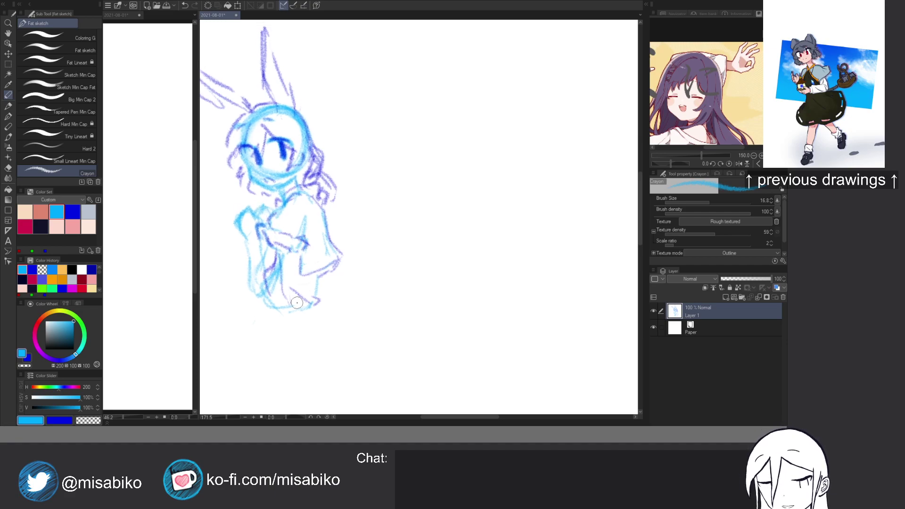
{"action": "left_click_drag", "start_coordinate": [264, 299], "coordinate": [240, 351]}
{"action": "left_click_drag", "start_coordinate": [298, 320], "coordinate": [260, 365]}
{"action": "left_click_drag", "start_coordinate": [296, 322], "coordinate": [258, 379]}
{"action": "left_click_drag", "start_coordinate": [256, 317], "coordinate": [235, 355]}
{"action": "left_click_drag", "start_coordinate": [240, 362], "coordinate": [244, 374]}
{"action": "left_click_drag", "start_coordinate": [263, 296], "coordinate": [231, 348]}
{"action": "left_click_drag", "start_coordinate": [241, 359], "coordinate": [250, 372]}
{"action": "left_click_drag", "start_coordinate": [316, 314], "coordinate": [322, 335]}
Sketch the flared skirt around the thighs in dark blue, with curved sides and a loose hem line.
{"action": "key", "text": "x"}
{"action": "mouse_move", "coordinate": [254, 306]}
{"action": "left_mouse_down"}
{"action": "mouse_move", "coordinate": [231, 338]}
{"action": "mouse_move", "coordinate": [216, 340]}
{"action": "left_mouse_up"}
{"action": "key", "text": "ctrl+z"}
{"action": "key", "text": "ctrl+z"}
{"action": "mouse_move", "coordinate": [266, 293]}
{"action": "left_mouse_down"}
{"action": "mouse_move", "coordinate": [226, 321]}
{"action": "mouse_move", "coordinate": [230, 346]}
{"action": "mouse_move", "coordinate": [304, 375]}
{"action": "left_mouse_up"}
{"action": "left_click_drag", "start_coordinate": [313, 309], "coordinate": [353, 334]}
{"action": "left_click_drag", "start_coordinate": [355, 355], "coordinate": [361, 346]}
{"action": "mouse_move", "coordinate": [301, 375]}
{"action": "left_mouse_down"}
{"action": "mouse_move", "coordinate": [332, 362]}
{"action": "mouse_move", "coordinate": [327, 310]}
{"action": "left_mouse_up"}
Sketch the two crossed lower legs below the skirt in light blue, from the knees to the ankles.
{"action": "key", "text": "x"}
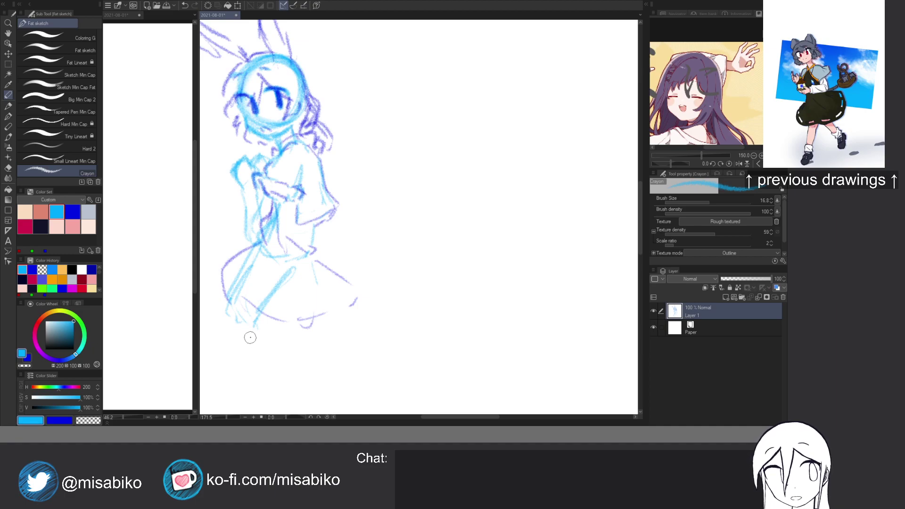
{"action": "left_click_drag", "start_coordinate": [255, 322], "coordinate": [264, 337]}
{"action": "mouse_move", "coordinate": [228, 312]}
{"action": "left_mouse_down"}
{"action": "mouse_move", "coordinate": [234, 341]}
{"action": "mouse_move", "coordinate": [262, 332]}
{"action": "mouse_move", "coordinate": [274, 361]}
{"action": "mouse_move", "coordinate": [246, 357]}
{"action": "mouse_move", "coordinate": [276, 392]}
{"action": "left_mouse_up"}
{"action": "mouse_move", "coordinate": [273, 361]}
{"action": "left_mouse_down"}
{"action": "mouse_move", "coordinate": [287, 393]}
{"action": "mouse_move", "coordinate": [284, 380]}
{"action": "left_mouse_up"}
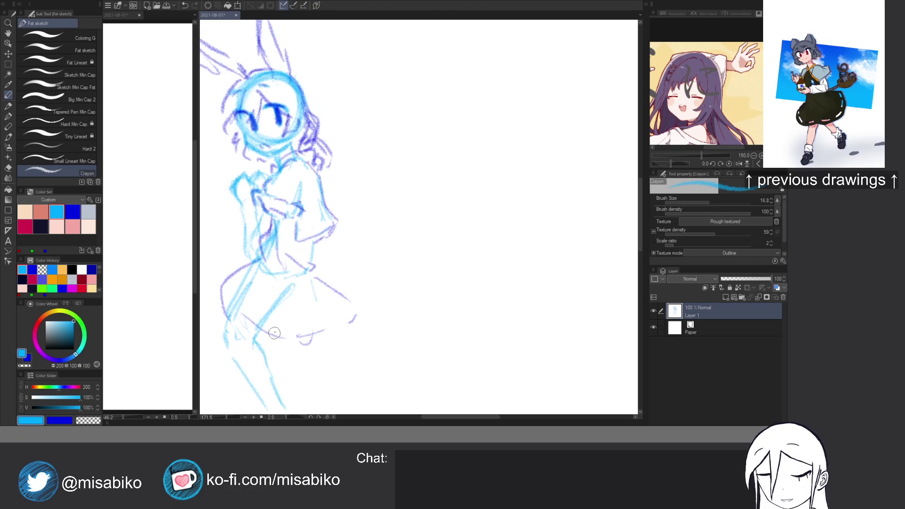
{"action": "scroll", "coordinate": [257, 292], "scroll_direction": "down", "scroll_amount": 3}
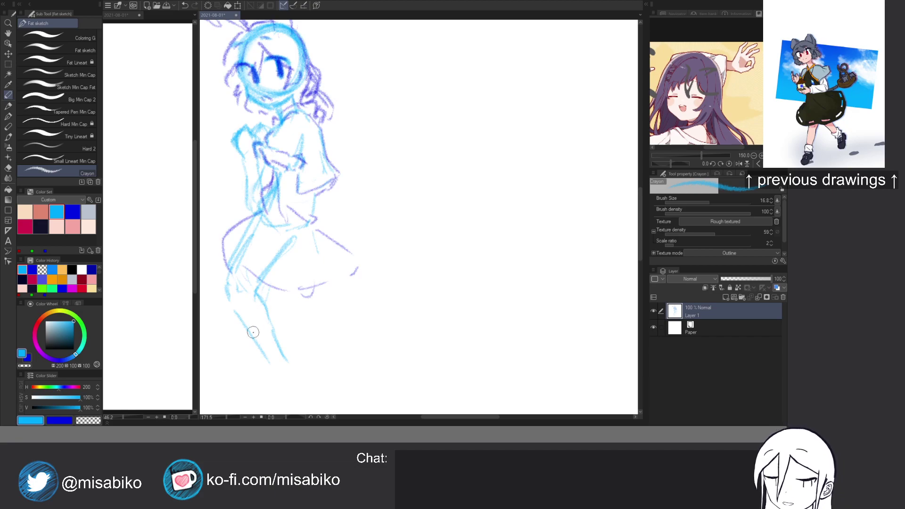
{"action": "mouse_move", "coordinate": [236, 312]}
{"action": "left_mouse_down"}
{"action": "mouse_move", "coordinate": [233, 343]}
{"action": "mouse_move", "coordinate": [248, 346]}
{"action": "mouse_move", "coordinate": [246, 361]}
{"action": "mouse_move", "coordinate": [252, 335]}
{"action": "mouse_move", "coordinate": [248, 362]}
{"action": "left_mouse_up"}
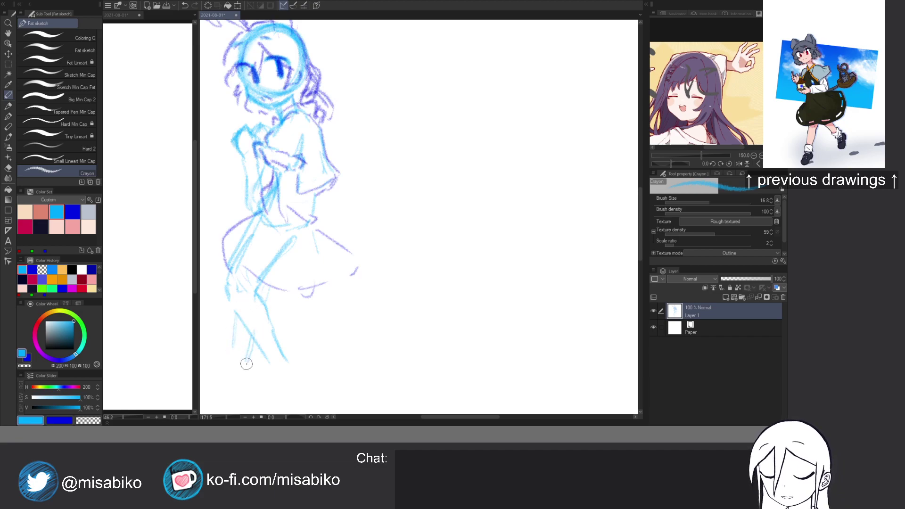
{"action": "left_click_drag", "start_coordinate": [235, 321], "coordinate": [223, 387]}
{"action": "left_click_drag", "start_coordinate": [245, 353], "coordinate": [221, 392]}
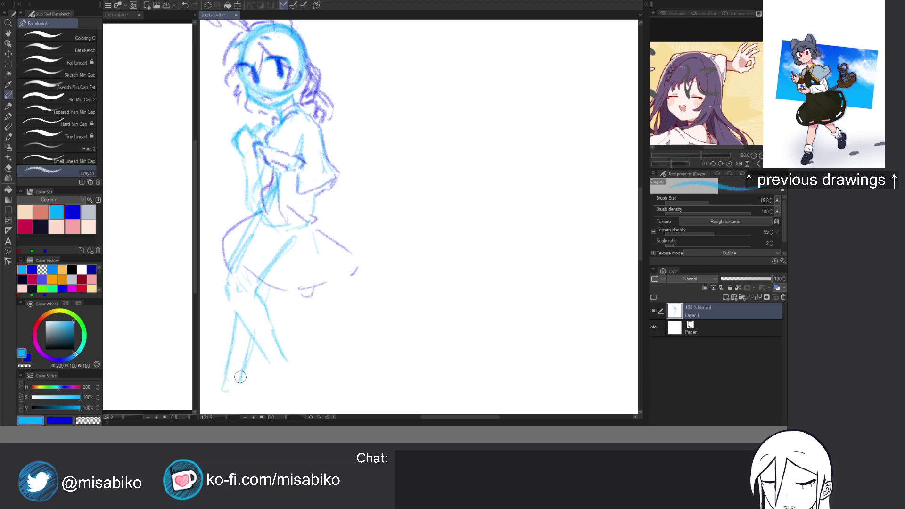
Sketch the feet at the ends of both lower legs in light blue.
{"action": "scroll", "coordinate": [237, 379], "scroll_direction": "down", "scroll_amount": 3}
{"action": "mouse_move", "coordinate": [254, 336]}
{"action": "left_mouse_down"}
{"action": "mouse_move", "coordinate": [232, 376]}
{"action": "mouse_move", "coordinate": [223, 346]}
{"action": "mouse_move", "coordinate": [219, 365]}
{"action": "mouse_move", "coordinate": [238, 374]}
{"action": "left_mouse_up"}
{"action": "left_click_drag", "start_coordinate": [286, 311], "coordinate": [301, 354]}
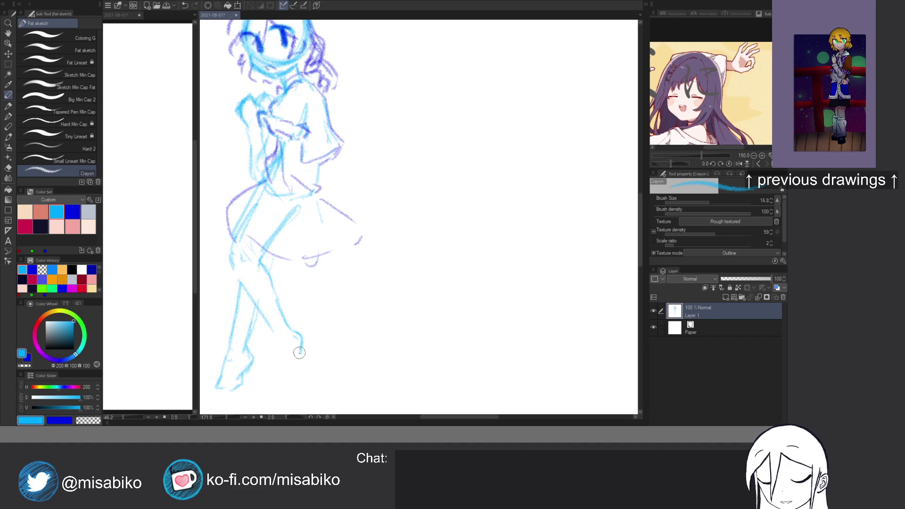
{"action": "mouse_move", "coordinate": [298, 333]}
{"action": "left_mouse_down"}
{"action": "mouse_move", "coordinate": [300, 367]}
{"action": "mouse_move", "coordinate": [277, 339]}
{"action": "mouse_move", "coordinate": [284, 373]}
{"action": "mouse_move", "coordinate": [305, 367]}
{"action": "mouse_move", "coordinate": [327, 387]}
{"action": "left_mouse_up"}
Reinforce and widen the skirt's side outlines in dark blue.
{"action": "key", "text": "x"}
{"action": "mouse_move", "coordinate": [282, 227]}
{"action": "left_mouse_down"}
{"action": "mouse_move", "coordinate": [238, 248]}
{"action": "mouse_move", "coordinate": [242, 280]}
{"action": "mouse_move", "coordinate": [234, 255]}
{"action": "left_mouse_up"}
{"action": "key", "text": "ctrl+z"}
{"action": "mouse_move", "coordinate": [331, 232]}
{"action": "left_mouse_down"}
{"action": "mouse_move", "coordinate": [372, 270]}
{"action": "mouse_move", "coordinate": [343, 290]}
{"action": "left_mouse_up"}
{"action": "left_click_drag", "start_coordinate": [359, 223], "coordinate": [365, 244]}
Select the head and rabbit ears with the Selection pen, leaving out the wavy lock of hair behind the neck.
{"action": "key", "text": "m"}
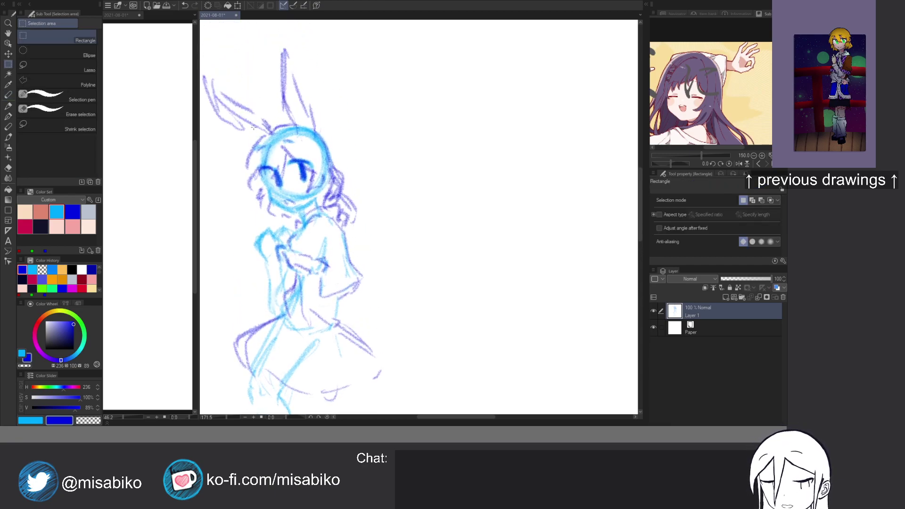
{"action": "left_click_drag", "start_coordinate": [253, 128], "coordinate": [284, 152]}
{"action": "left_click", "coordinate": [76, 98]}
{"action": "mouse_move", "coordinate": [246, 104]}
{"action": "left_mouse_down"}
{"action": "mouse_move", "coordinate": [251, 128]}
{"action": "mouse_move", "coordinate": [264, 109]}
{"action": "mouse_move", "coordinate": [334, 99]}
{"action": "mouse_move", "coordinate": [295, 203]}
{"action": "mouse_move", "coordinate": [307, 224]}
{"action": "mouse_move", "coordinate": [321, 225]}
{"action": "mouse_move", "coordinate": [311, 222]}
{"action": "mouse_move", "coordinate": [336, 206]}
{"action": "mouse_move", "coordinate": [340, 215]}
{"action": "left_mouse_up"}
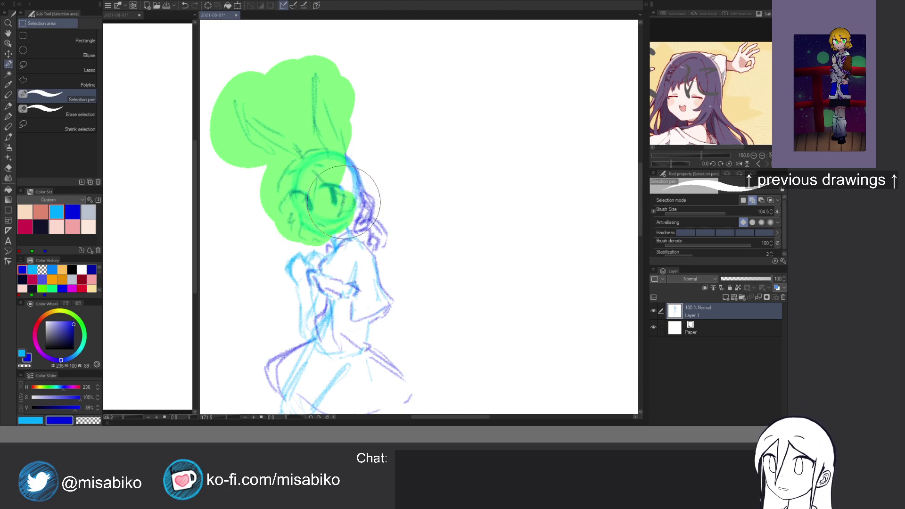
{"action": "mouse_move", "coordinate": [366, 215]}
{"action": "left_mouse_down"}
{"action": "mouse_move", "coordinate": [394, 208]}
{"action": "mouse_move", "coordinate": [361, 193]}
{"action": "left_mouse_up"}
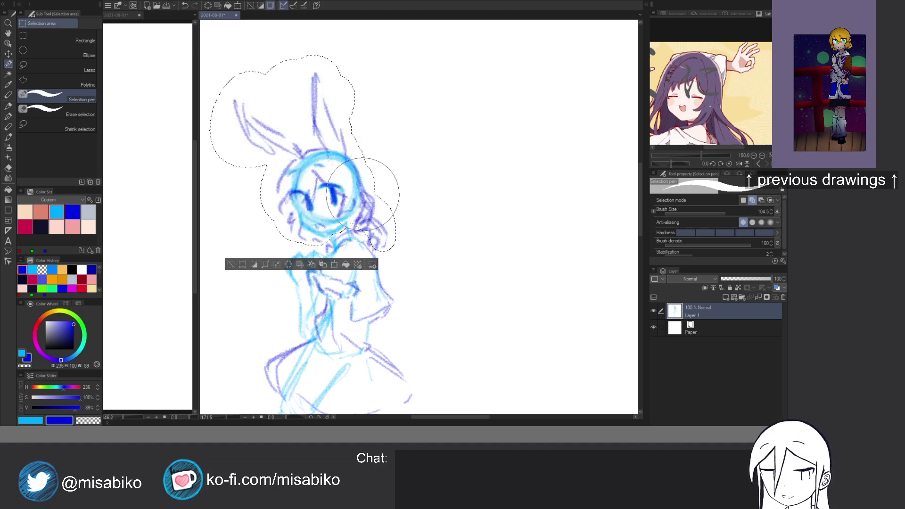
{"action": "left_click", "coordinate": [84, 113]}
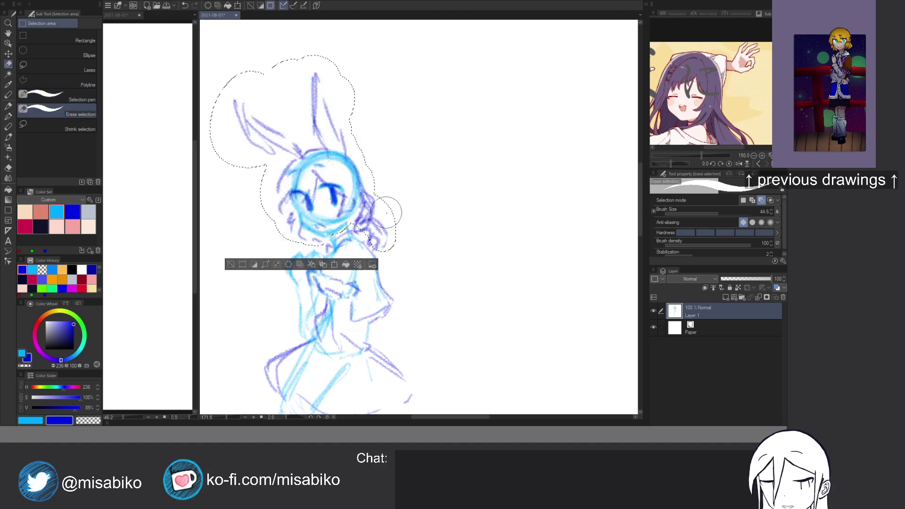
{"action": "left_click_drag", "start_coordinate": [371, 222], "coordinate": [371, 222]}
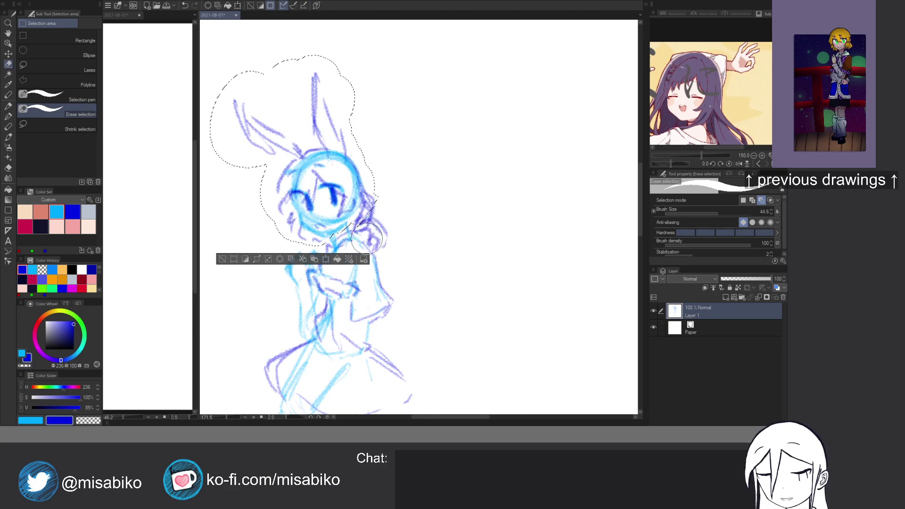
{"action": "left_click", "coordinate": [80, 97]}
Scale the selected head and ears down to about 93%, reposition them over the neck and clear the selection.
{"action": "left_click", "coordinate": [327, 260]}
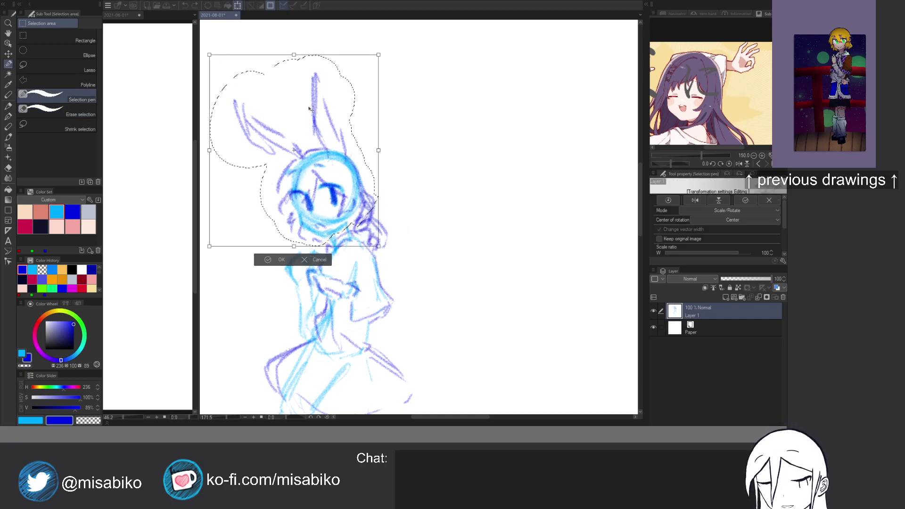
{"action": "left_click_drag", "start_coordinate": [292, 55], "coordinate": [294, 76]}
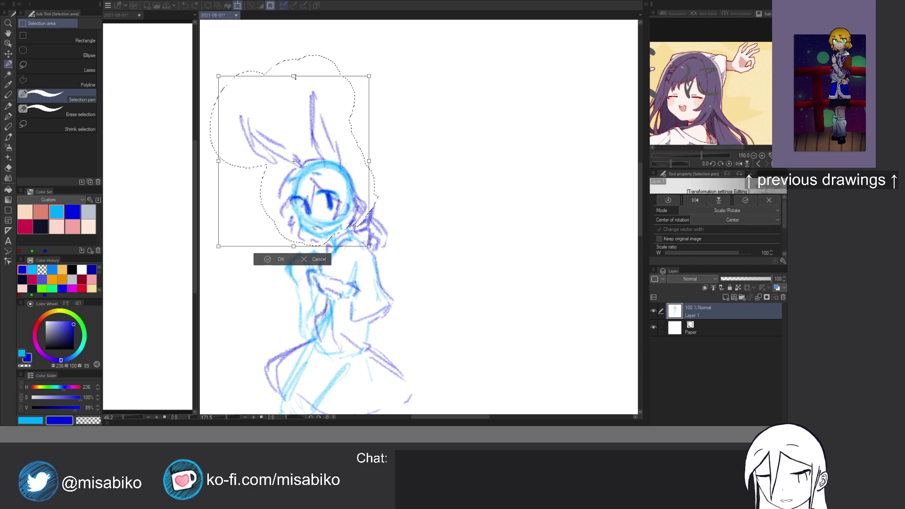
{"action": "left_click_drag", "start_coordinate": [329, 147], "coordinate": [333, 146]}
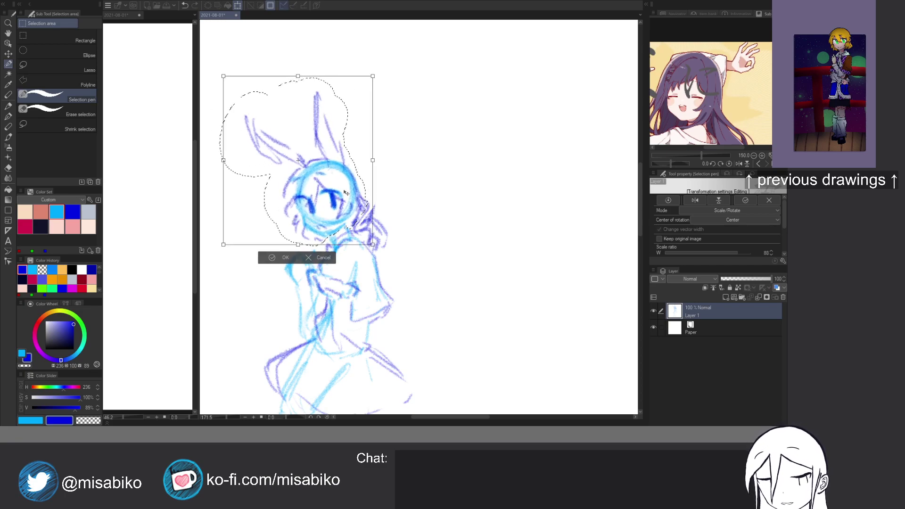
{"action": "left_click_drag", "start_coordinate": [345, 193], "coordinate": [347, 192]}
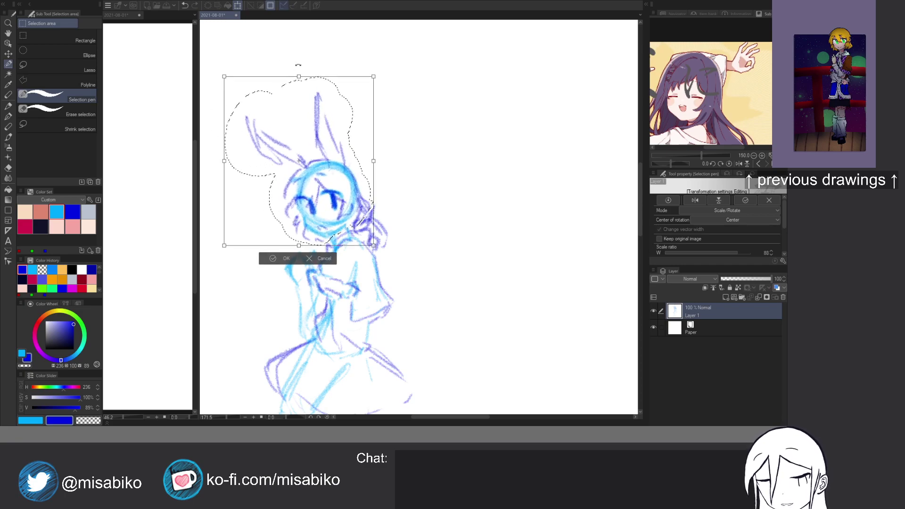
{"action": "left_click_drag", "start_coordinate": [299, 76], "coordinate": [298, 68]}
{"action": "left_click_drag", "start_coordinate": [308, 109], "coordinate": [308, 110]}
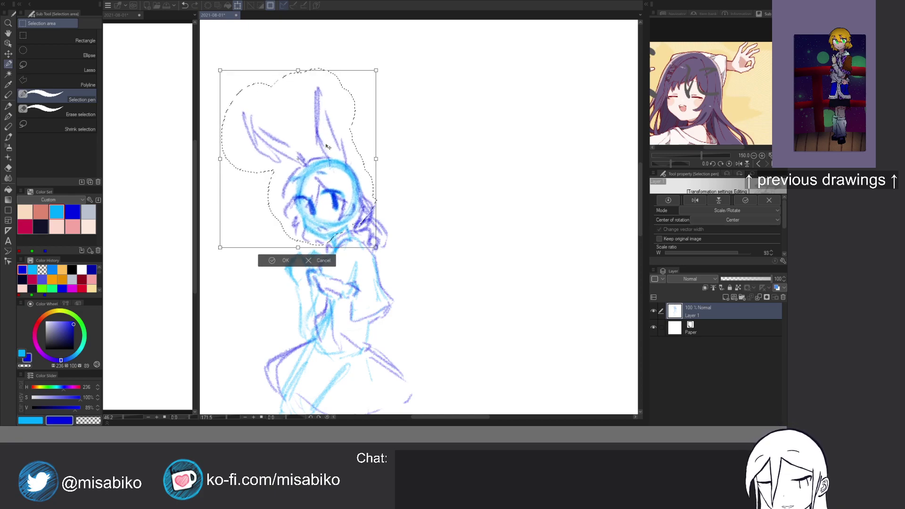
{"action": "left_click", "coordinate": [285, 261]}
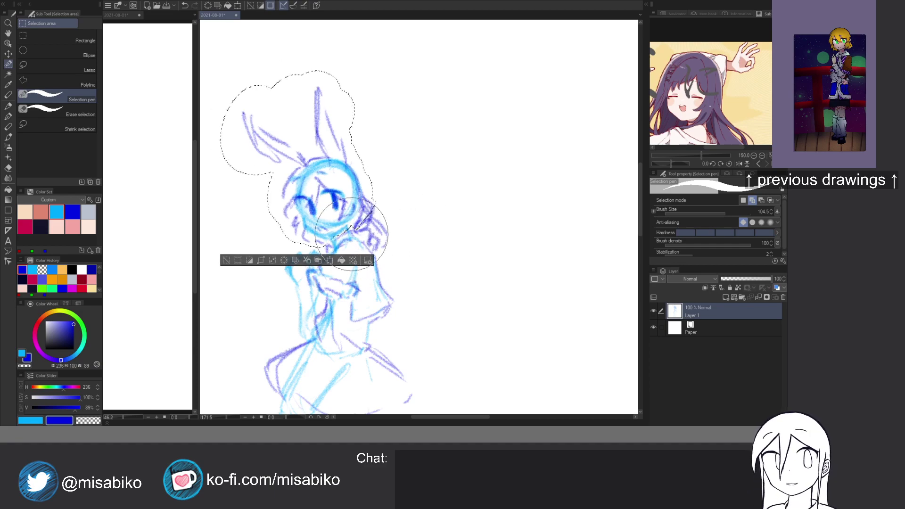
{"action": "left_click", "coordinate": [8, 95]}
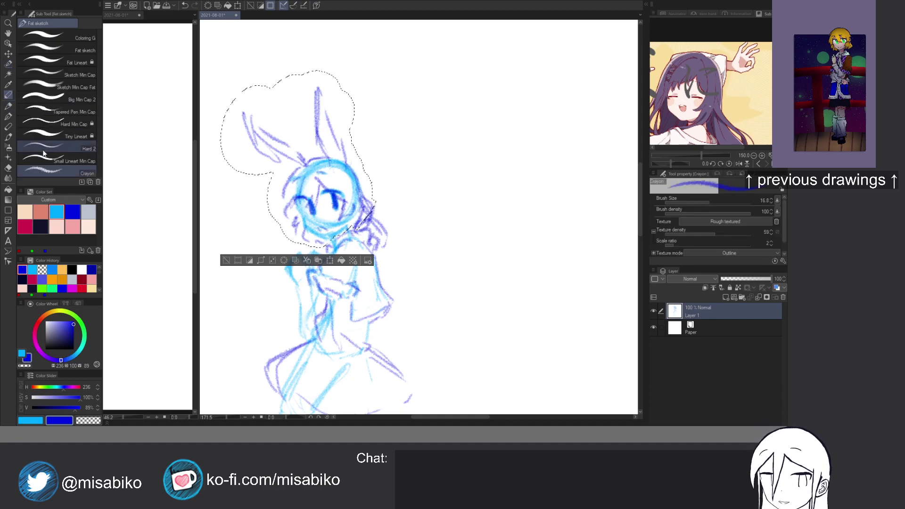
{"action": "key", "text": "ctrl+d"}
Draw a ruffled border along the skirt's hem and sides in dark blue crayon.
{"action": "scroll", "coordinate": [362, 232], "scroll_direction": "down", "scroll_amount": 3}
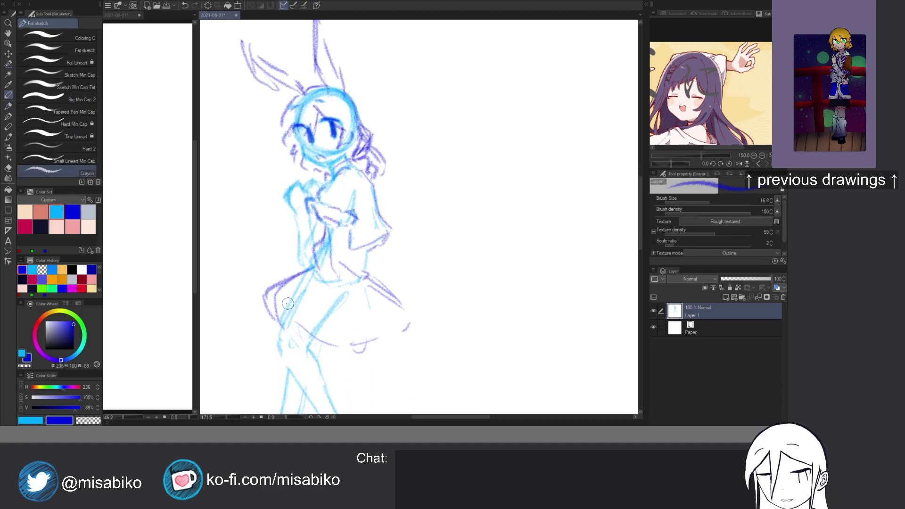
{"action": "key", "text": "x"}
{"action": "key", "text": "x"}
{"action": "mouse_move", "coordinate": [251, 294]}
{"action": "left_mouse_down"}
{"action": "mouse_move", "coordinate": [256, 313]}
{"action": "mouse_move", "coordinate": [267, 294]}
{"action": "mouse_move", "coordinate": [249, 293]}
{"action": "mouse_move", "coordinate": [267, 330]}
{"action": "mouse_move", "coordinate": [338, 364]}
{"action": "mouse_move", "coordinate": [334, 357]}
{"action": "mouse_move", "coordinate": [365, 357]}
{"action": "mouse_move", "coordinate": [365, 365]}
{"action": "mouse_move", "coordinate": [417, 336]}
{"action": "mouse_move", "coordinate": [403, 352]}
{"action": "left_mouse_up"}
{"action": "left_click_drag", "start_coordinate": [427, 320], "coordinate": [408, 342]}
{"action": "left_click_drag", "start_coordinate": [409, 309], "coordinate": [421, 329]}
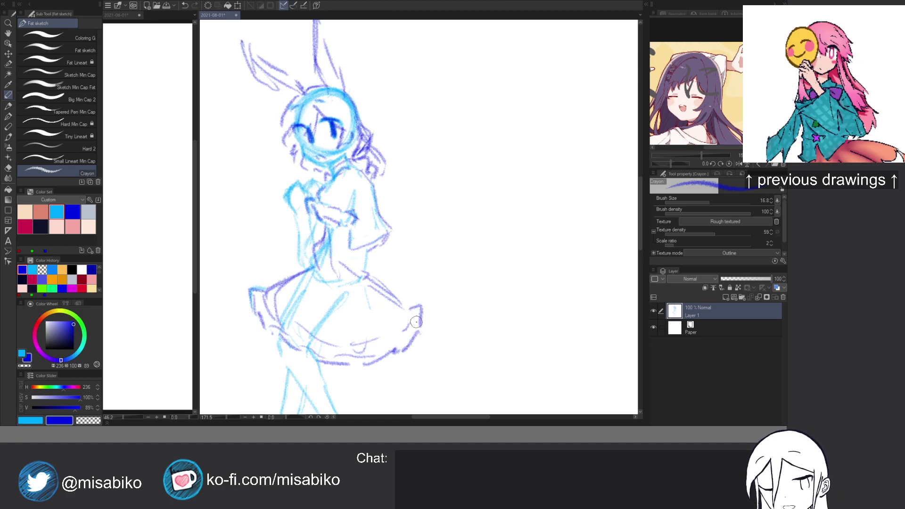
Sketch sock cuffs around both ankles and reinforce the feet and crossed legs in dark blue crayon.
{"action": "left_click_drag", "start_coordinate": [374, 314], "coordinate": [396, 321]}
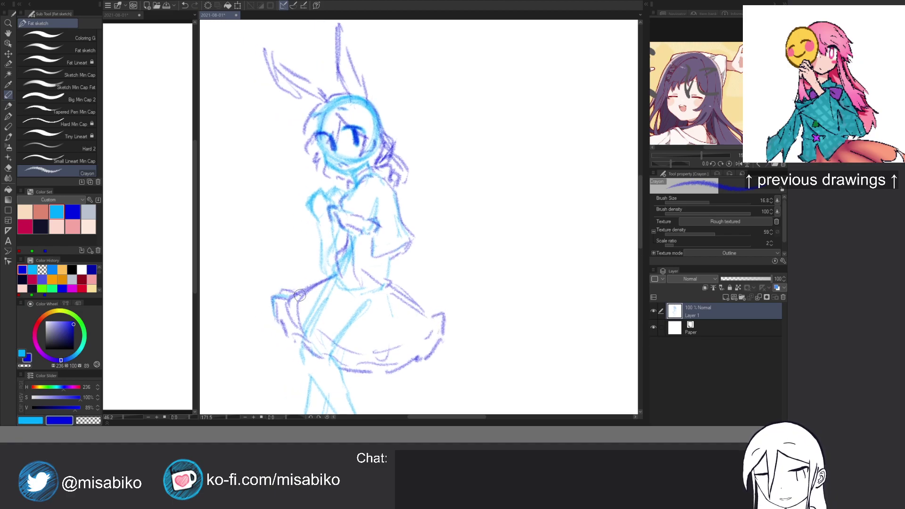
{"action": "scroll", "coordinate": [307, 301], "scroll_direction": "down", "scroll_amount": 3}
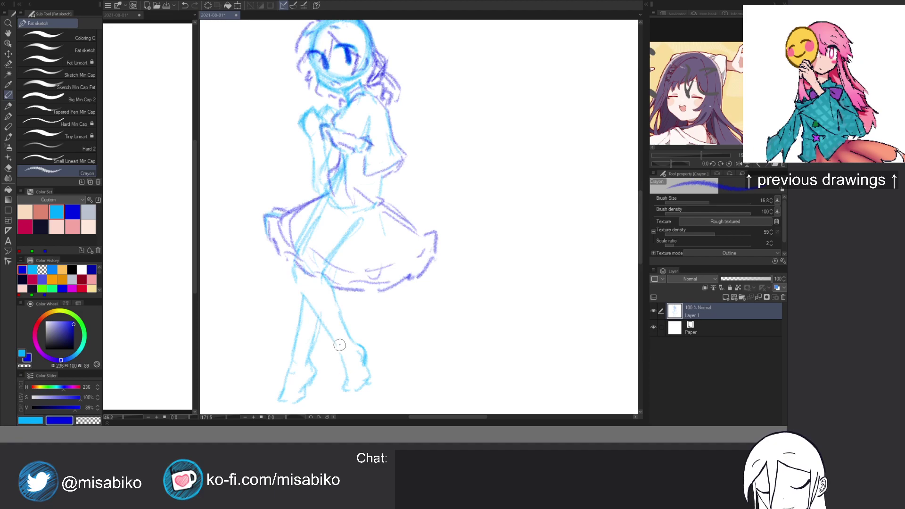
{"action": "mouse_move", "coordinate": [338, 354]}
{"action": "left_mouse_down"}
{"action": "mouse_move", "coordinate": [326, 345]}
{"action": "mouse_move", "coordinate": [342, 363]}
{"action": "mouse_move", "coordinate": [355, 339]}
{"action": "mouse_move", "coordinate": [363, 353]}
{"action": "left_mouse_up"}
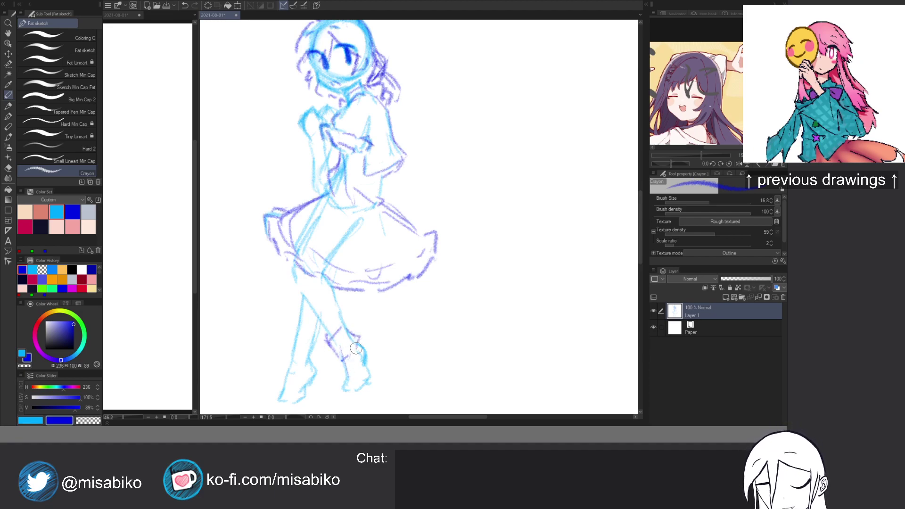
{"action": "mouse_move", "coordinate": [288, 343]}
{"action": "left_mouse_down"}
{"action": "mouse_move", "coordinate": [318, 358]}
{"action": "mouse_move", "coordinate": [292, 342]}
{"action": "mouse_move", "coordinate": [287, 360]}
{"action": "mouse_move", "coordinate": [310, 369]}
{"action": "mouse_move", "coordinate": [309, 292]}
{"action": "mouse_move", "coordinate": [321, 266]}
{"action": "mouse_move", "coordinate": [300, 307]}
{"action": "mouse_move", "coordinate": [283, 309]}
{"action": "mouse_move", "coordinate": [280, 293]}
{"action": "mouse_move", "coordinate": [280, 314]}
{"action": "mouse_move", "coordinate": [289, 317]}
{"action": "left_mouse_up"}
{"action": "left_click_drag", "start_coordinate": [369, 241], "coordinate": [360, 272]}
{"action": "mouse_move", "coordinate": [340, 302]}
{"action": "left_mouse_down"}
{"action": "mouse_move", "coordinate": [332, 312]}
{"action": "mouse_move", "coordinate": [352, 300]}
{"action": "mouse_move", "coordinate": [344, 330]}
{"action": "mouse_move", "coordinate": [360, 314]}
{"action": "mouse_move", "coordinate": [356, 304]}
{"action": "left_mouse_up"}
{"action": "scroll", "coordinate": [330, 306], "scroll_direction": "up", "scroll_amount": 3}
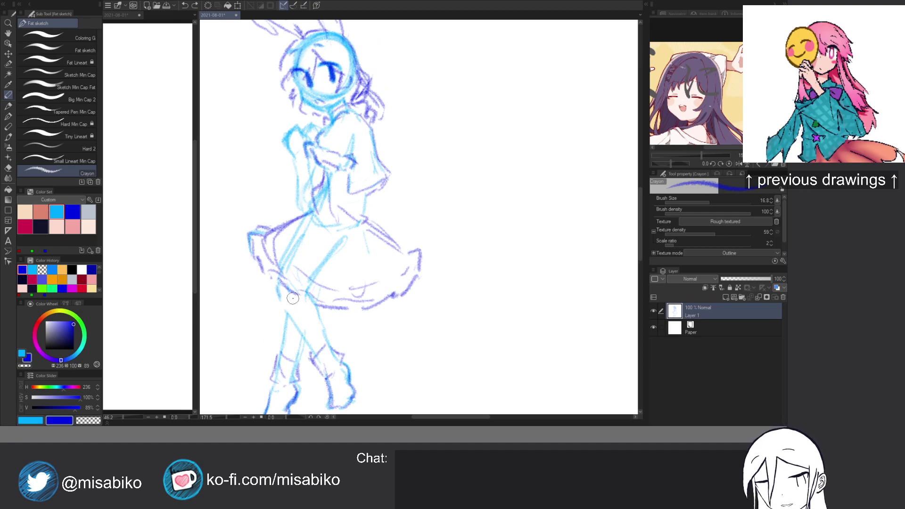
{"action": "mouse_move", "coordinate": [288, 322]}
{"action": "left_mouse_down"}
{"action": "mouse_move", "coordinate": [283, 349]}
{"action": "mouse_move", "coordinate": [297, 363]}
{"action": "left_mouse_up"}
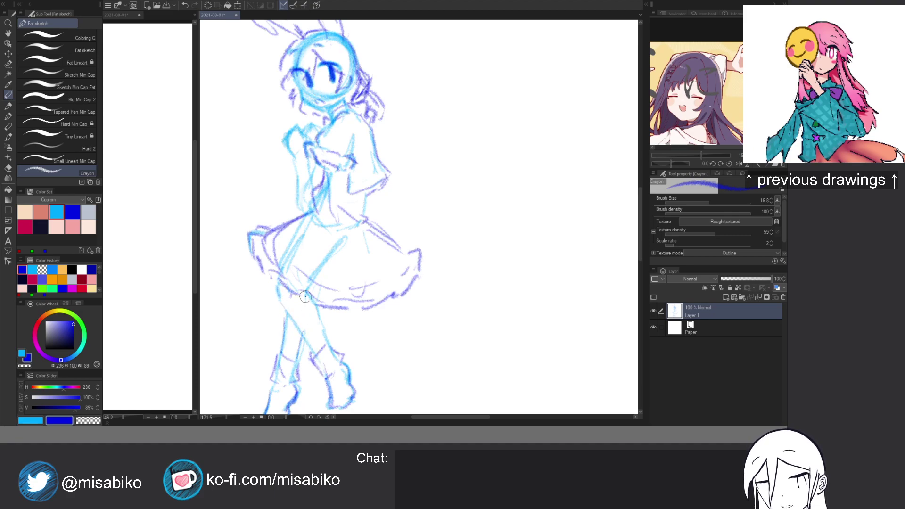
Decorate the skirt with a band of crescent moons and five-pointed stars in dark blue crayon.
{"action": "left_click_drag", "start_coordinate": [331, 273], "coordinate": [321, 353]}
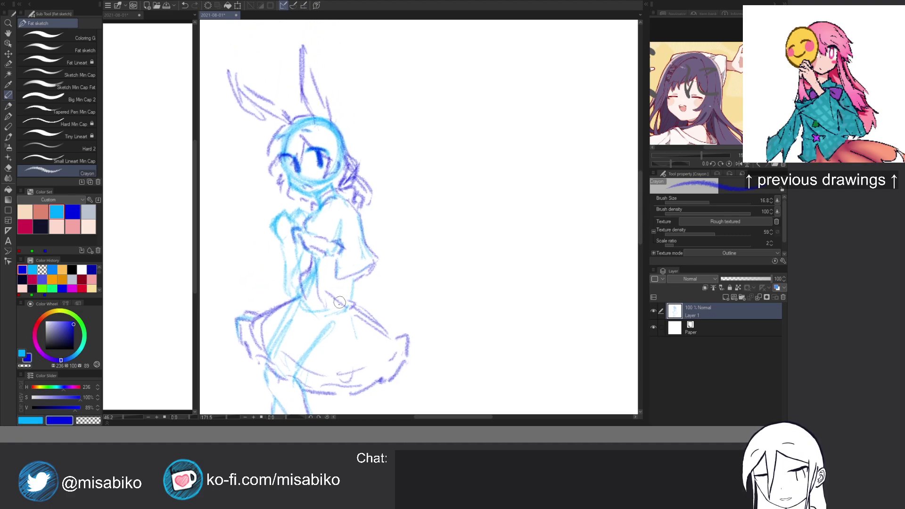
{"action": "mouse_move", "coordinate": [268, 320]}
{"action": "left_mouse_down"}
{"action": "mouse_move", "coordinate": [275, 333]}
{"action": "mouse_move", "coordinate": [296, 331]}
{"action": "mouse_move", "coordinate": [293, 348]}
{"action": "mouse_move", "coordinate": [326, 357]}
{"action": "mouse_move", "coordinate": [311, 361]}
{"action": "mouse_move", "coordinate": [375, 346]}
{"action": "mouse_move", "coordinate": [365, 342]}
{"action": "mouse_move", "coordinate": [382, 339]}
{"action": "mouse_move", "coordinate": [384, 328]}
{"action": "left_mouse_up"}
{"action": "key", "text": "ctrl+z"}
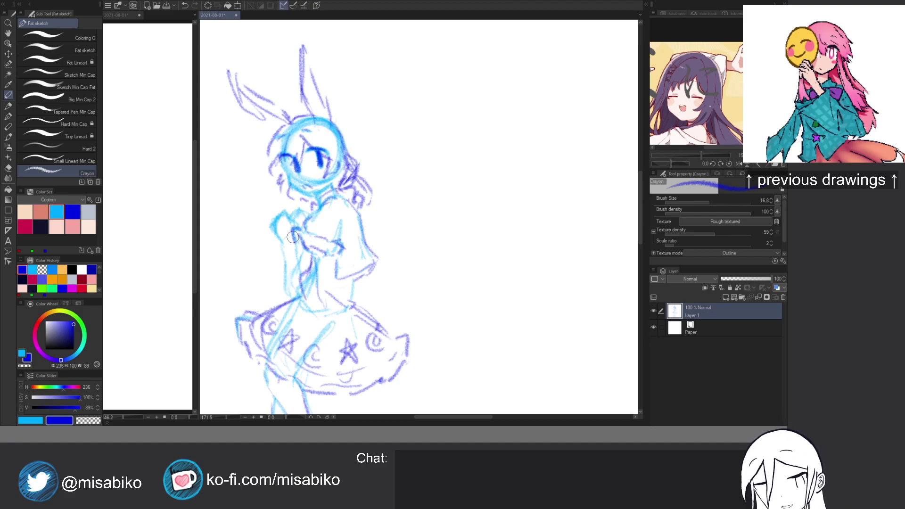
{"action": "left_click_drag", "start_coordinate": [390, 220], "coordinate": [354, 217]}
{"action": "scroll", "coordinate": [390, 194], "scroll_direction": "down", "scroll_amount": 3}
{"action": "left_click_drag", "start_coordinate": [390, 194], "coordinate": [372, 174]}
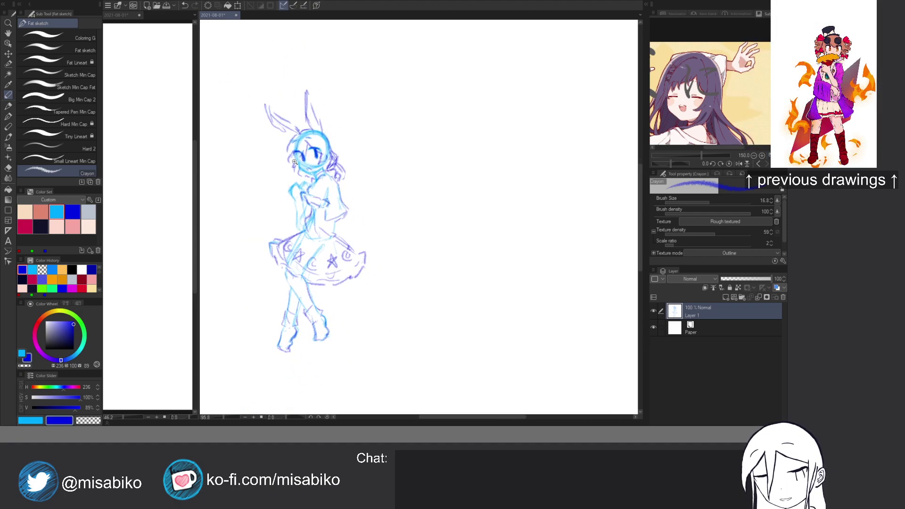
Rework the hair sketch around the head, erasing most of the wavy lock behind the neck with the transparent colour.
{"action": "scroll", "coordinate": [294, 164], "scroll_direction": "up", "scroll_amount": 5}
{"action": "key", "text": "c"}
{"action": "key", "text": "c"}
{"action": "mouse_move", "coordinate": [299, 180]}
{"action": "left_mouse_down"}
{"action": "mouse_move", "coordinate": [328, 197]}
{"action": "mouse_move", "coordinate": [351, 182]}
{"action": "left_mouse_up"}
{"action": "key", "text": "c"}
{"action": "mouse_move", "coordinate": [285, 112]}
{"action": "left_mouse_down"}
{"action": "mouse_move", "coordinate": [287, 101]}
{"action": "mouse_move", "coordinate": [266, 141]}
{"action": "left_mouse_up"}
{"action": "key", "text": "c"}
{"action": "key", "text": "c"}
{"action": "mouse_move", "coordinate": [385, 141]}
{"action": "left_mouse_down"}
{"action": "mouse_move", "coordinate": [395, 171]}
{"action": "mouse_move", "coordinate": [381, 175]}
{"action": "left_mouse_up"}
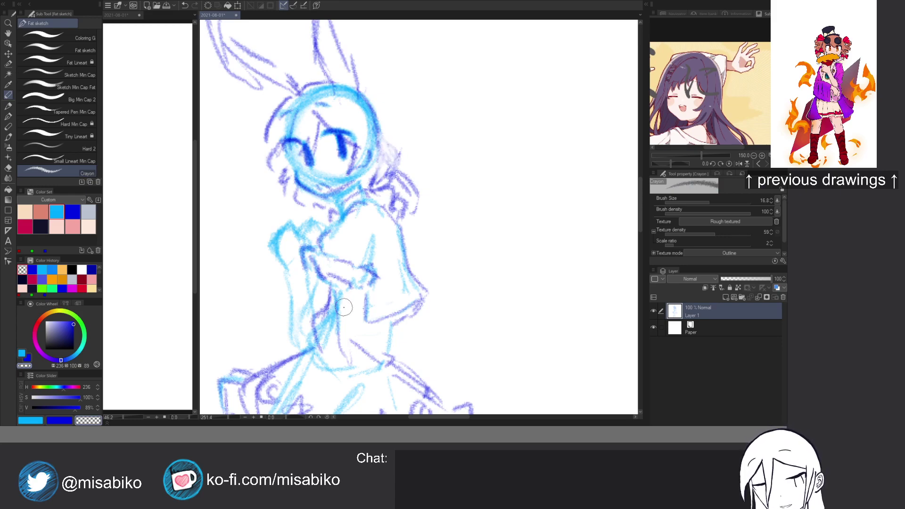
{"action": "left_click_drag", "start_coordinate": [299, 197], "coordinate": [311, 209]}
{"action": "mouse_move", "coordinate": [395, 166]}
{"action": "left_mouse_down"}
{"action": "mouse_move", "coordinate": [378, 173]}
{"action": "mouse_move", "coordinate": [408, 162]}
{"action": "mouse_move", "coordinate": [421, 192]}
{"action": "mouse_move", "coordinate": [404, 177]}
{"action": "mouse_move", "coordinate": [413, 195]}
{"action": "mouse_move", "coordinate": [403, 149]}
{"action": "left_mouse_up"}
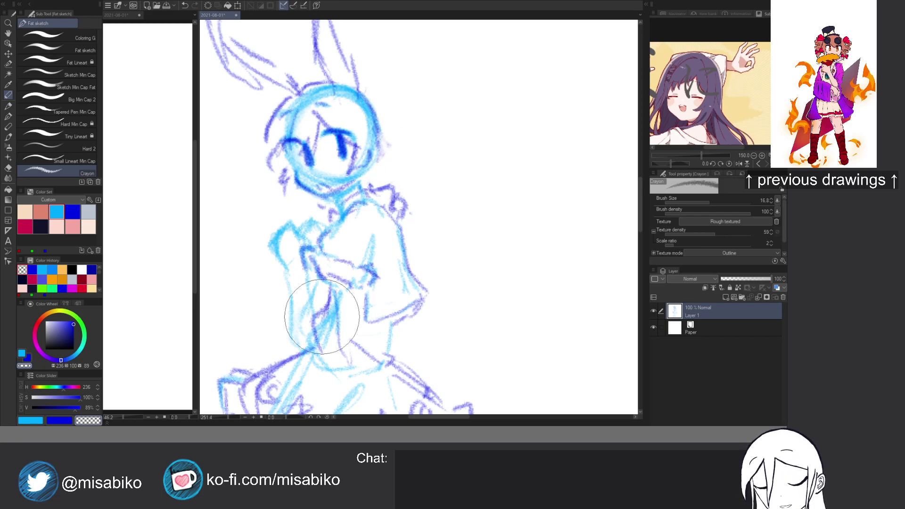
Redraw the hair strands on both sides of the face in dark blue and add jagged marks to the tilted ear.
{"action": "left_click_drag", "start_coordinate": [353, 56], "coordinate": [371, 141]}
{"action": "key", "text": "c"}
{"action": "mouse_move", "coordinate": [273, 141]}
{"action": "left_mouse_down"}
{"action": "mouse_move", "coordinate": [287, 145]}
{"action": "mouse_move", "coordinate": [269, 136]}
{"action": "mouse_move", "coordinate": [288, 158]}
{"action": "mouse_move", "coordinate": [261, 126]}
{"action": "mouse_move", "coordinate": [295, 161]}
{"action": "mouse_move", "coordinate": [284, 176]}
{"action": "mouse_move", "coordinate": [311, 211]}
{"action": "mouse_move", "coordinate": [321, 180]}
{"action": "mouse_move", "coordinate": [271, 214]}
{"action": "mouse_move", "coordinate": [276, 222]}
{"action": "mouse_move", "coordinate": [285, 184]}
{"action": "mouse_move", "coordinate": [269, 218]}
{"action": "left_mouse_up"}
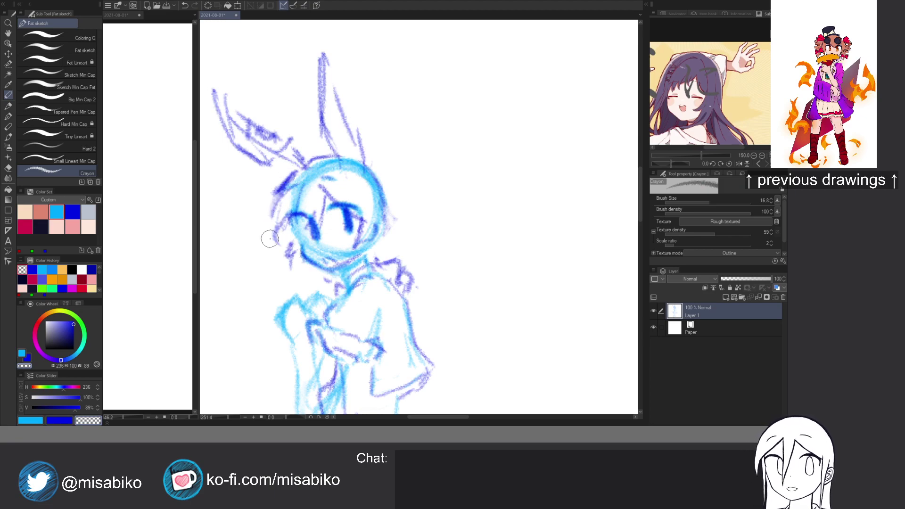
{"action": "left_click_drag", "start_coordinate": [321, 235], "coordinate": [324, 229]}
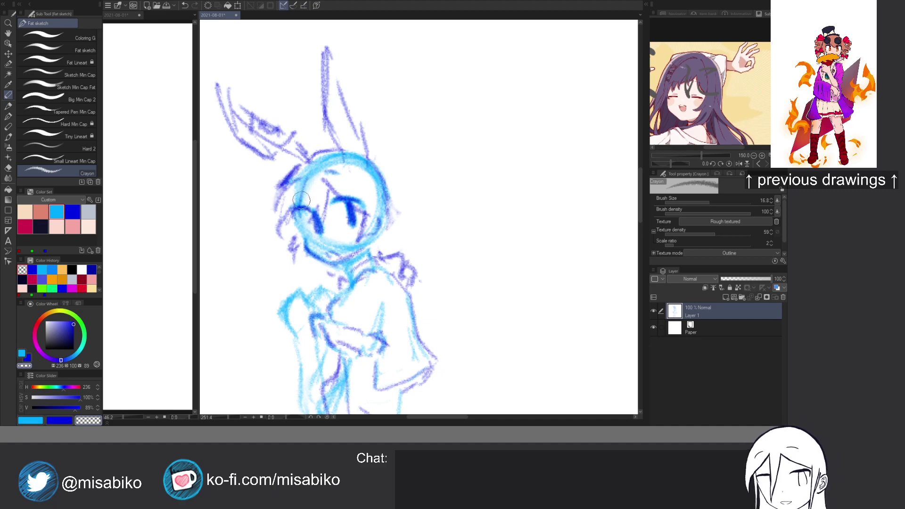
{"action": "mouse_move", "coordinate": [290, 187]}
{"action": "left_mouse_down"}
{"action": "mouse_move", "coordinate": [286, 225]}
{"action": "mouse_move", "coordinate": [283, 200]}
{"action": "mouse_move", "coordinate": [276, 207]}
{"action": "mouse_move", "coordinate": [280, 217]}
{"action": "mouse_move", "coordinate": [288, 206]}
{"action": "mouse_move", "coordinate": [290, 238]}
{"action": "mouse_move", "coordinate": [308, 255]}
{"action": "mouse_move", "coordinate": [286, 219]}
{"action": "mouse_move", "coordinate": [293, 245]}
{"action": "left_mouse_up"}
{"action": "key", "text": "c"}
{"action": "mouse_move", "coordinate": [371, 192]}
{"action": "left_mouse_down"}
{"action": "mouse_move", "coordinate": [382, 220]}
{"action": "mouse_move", "coordinate": [388, 201]}
{"action": "mouse_move", "coordinate": [388, 219]}
{"action": "mouse_move", "coordinate": [383, 194]}
{"action": "mouse_move", "coordinate": [388, 226]}
{"action": "left_mouse_up"}
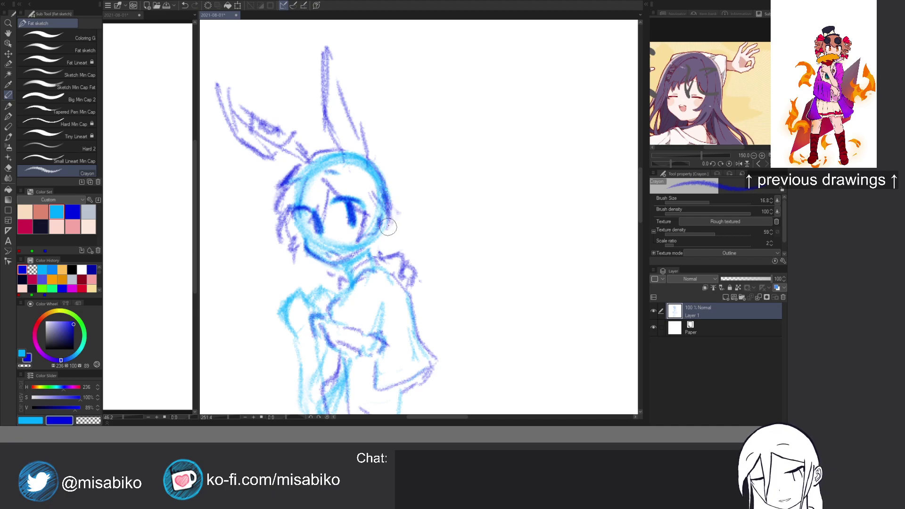
{"action": "key", "text": "c"}
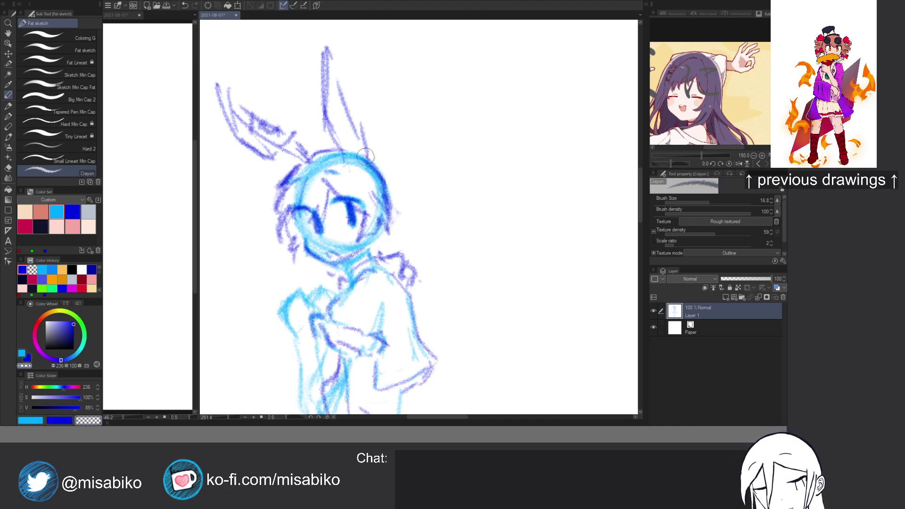
{"action": "key", "text": "c"}
{"action": "left_click_drag", "start_coordinate": [278, 218], "coordinate": [295, 264]}
{"action": "key", "text": "ctrl+z"}
{"action": "key", "text": "c"}
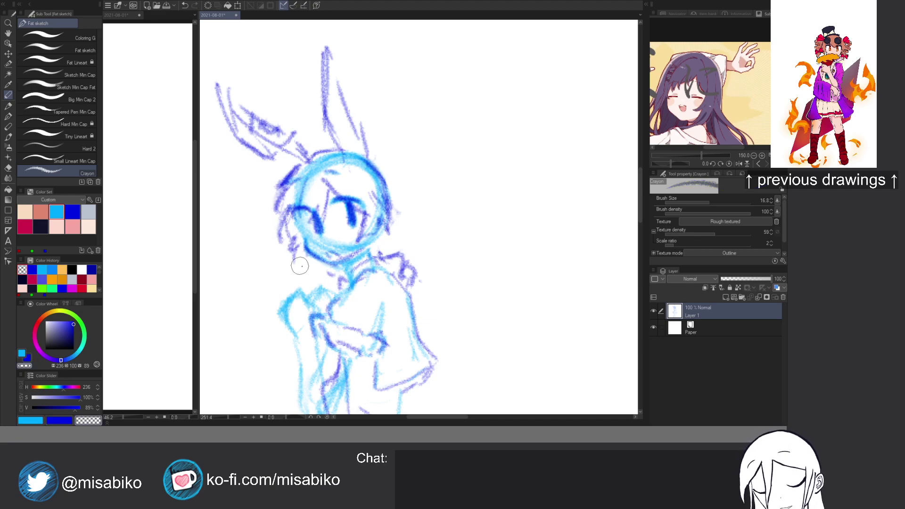
Sketch a new wavy lock of hair behind the neck and over the shoulder in dark blue crayon.
{"action": "key", "text": "c"}
{"action": "mouse_move", "coordinate": [377, 244]}
{"action": "left_mouse_down"}
{"action": "mouse_move", "coordinate": [387, 222]}
{"action": "mouse_move", "coordinate": [400, 245]}
{"action": "mouse_move", "coordinate": [306, 255]}
{"action": "mouse_move", "coordinate": [320, 270]}
{"action": "mouse_move", "coordinate": [404, 245]}
{"action": "mouse_move", "coordinate": [429, 268]}
{"action": "mouse_move", "coordinate": [422, 300]}
{"action": "left_mouse_up"}
{"action": "left_click_drag", "start_coordinate": [330, 274], "coordinate": [331, 287]}
{"action": "left_click_drag", "start_coordinate": [393, 271], "coordinate": [390, 192]}
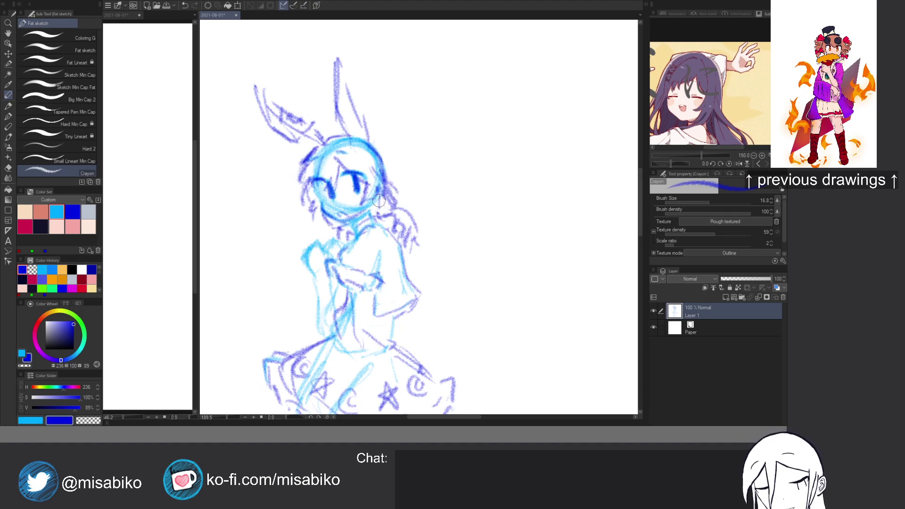
{"action": "scroll", "coordinate": [365, 210], "scroll_direction": "down", "scroll_amount": 3}
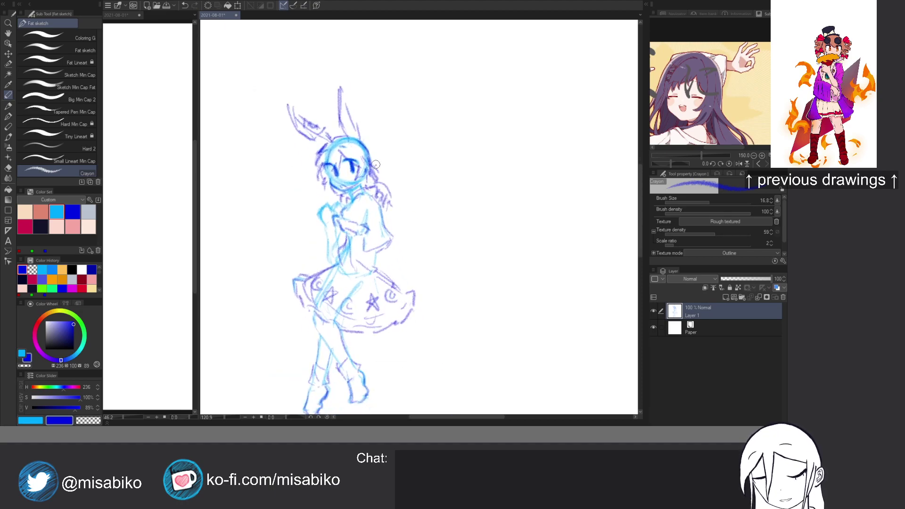
{"action": "left_click_drag", "start_coordinate": [384, 206], "coordinate": [359, 230]}
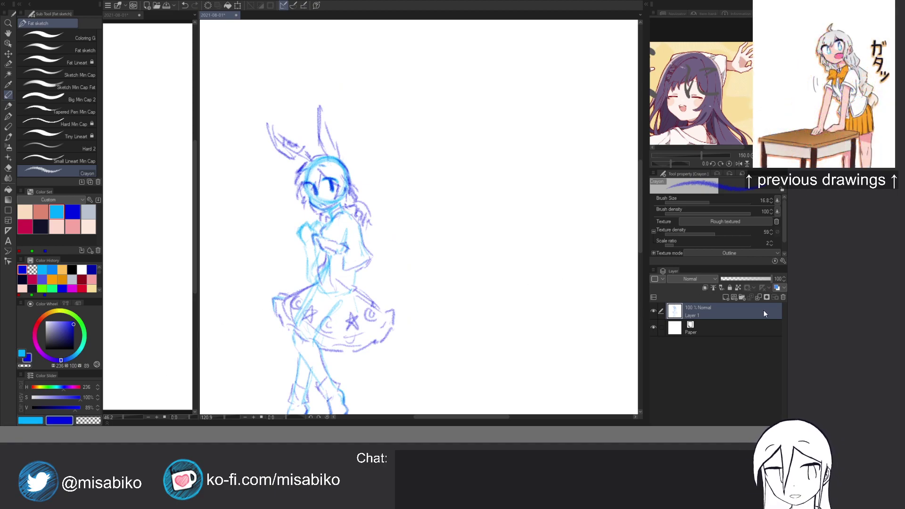
Add a new layer above the sketch and set up the Tapered Pen Min Cap brush in dark navy.
{"action": "key", "text": "ctrl+shift+n"}
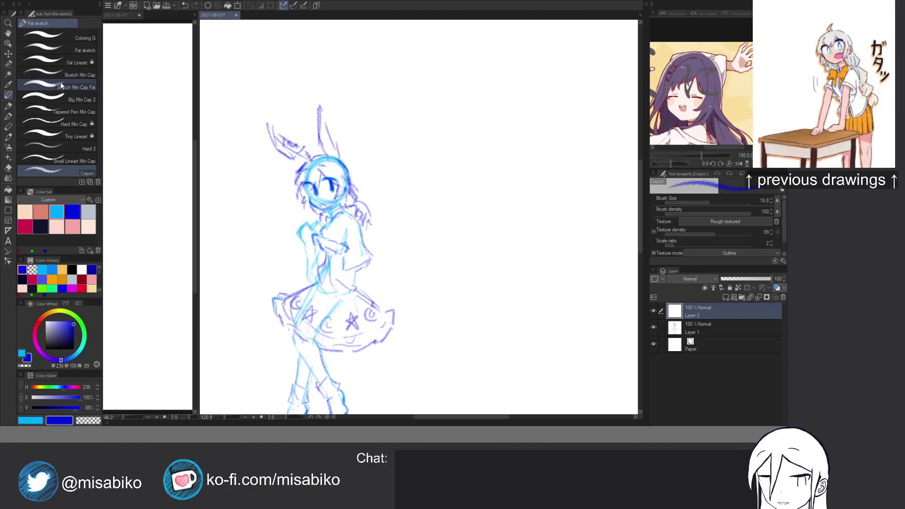
{"action": "left_click", "coordinate": [76, 112]}
{"action": "left_click", "coordinate": [41, 225]}
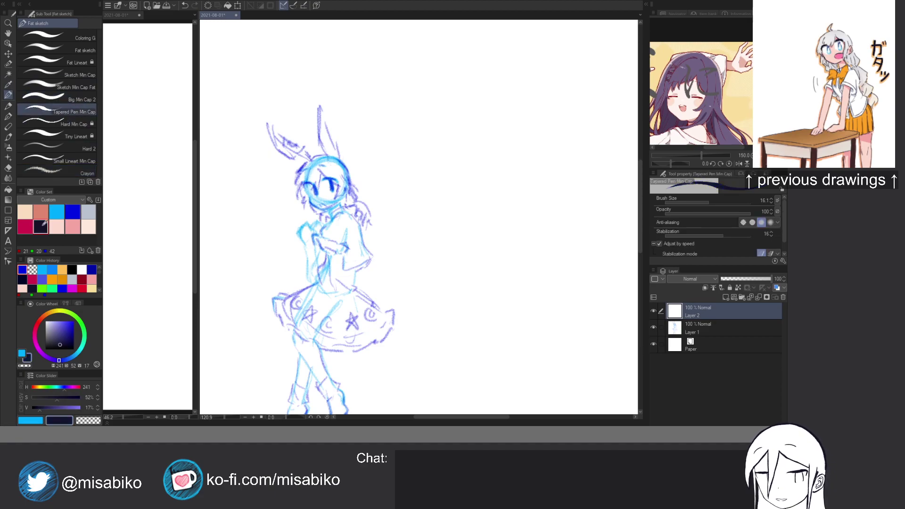
Ink the curved upper eyelid lines of both eyes over the sketch.
{"action": "mouse_move", "coordinate": [314, 173]}
{"action": "left_mouse_down"}
{"action": "mouse_move", "coordinate": [304, 203]}
{"action": "mouse_move", "coordinate": [349, 200]}
{"action": "left_mouse_up"}
{"action": "mouse_move", "coordinate": [349, 201]}
{"action": "left_mouse_down"}
{"action": "mouse_move", "coordinate": [365, 234]}
{"action": "mouse_move", "coordinate": [325, 234]}
{"action": "mouse_move", "coordinate": [367, 243]}
{"action": "mouse_move", "coordinate": [350, 228]}
{"action": "mouse_move", "coordinate": [362, 241]}
{"action": "mouse_move", "coordinate": [329, 240]}
{"action": "mouse_move", "coordinate": [363, 239]}
{"action": "left_mouse_up"}
{"action": "key", "text": "c"}
{"action": "key", "text": "c"}
{"action": "mouse_move", "coordinate": [264, 250]}
{"action": "left_mouse_down"}
{"action": "mouse_move", "coordinate": [293, 249]}
{"action": "mouse_move", "coordinate": [267, 262]}
{"action": "mouse_move", "coordinate": [287, 257]}
{"action": "left_mouse_up"}
{"action": "key", "text": "c"}
Frame the character's head and upper body in the second, mirrored canvas view.
{"action": "left_click", "coordinate": [160, 247]}
{"action": "left_click_drag", "start_coordinate": [159, 248], "coordinate": [118, 264]}
{"action": "mouse_move", "coordinate": [165, 240]}
{"action": "left_mouse_down"}
{"action": "mouse_move", "coordinate": [111, 262]}
{"action": "mouse_move", "coordinate": [160, 255]}
{"action": "left_mouse_up"}
{"action": "left_click_drag", "start_coordinate": [128, 198], "coordinate": [152, 247]}
{"action": "scroll", "coordinate": [152, 247], "scroll_direction": "up", "scroll_amount": 3}
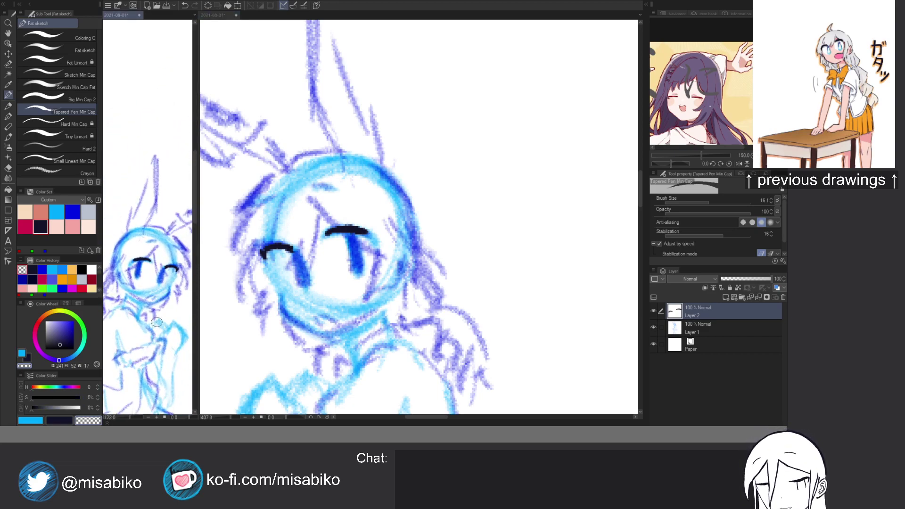
Ink the narrow iris outline of the left eye and trim its edges with the transparent colour.
{"action": "key", "text": "c"}
{"action": "left_click_drag", "start_coordinate": [292, 249], "coordinate": [312, 278]}
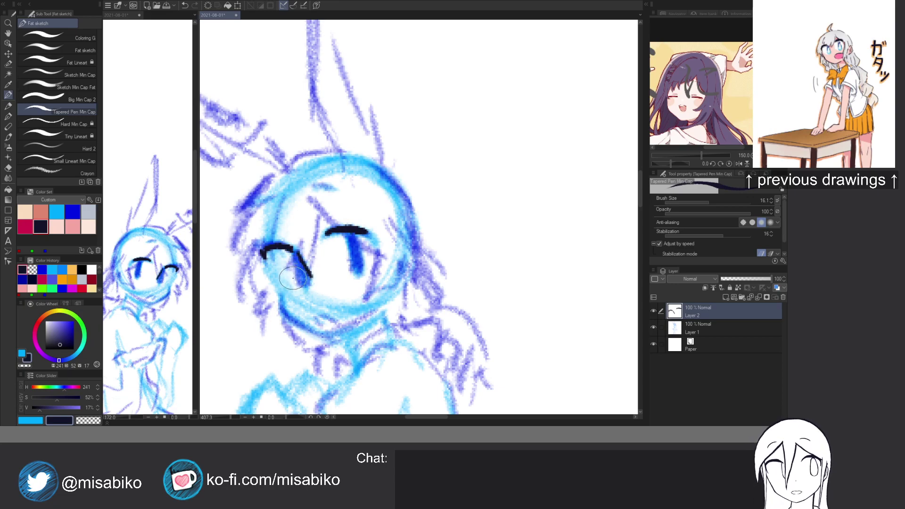
{"action": "key", "text": "c"}
{"action": "mouse_move", "coordinate": [298, 257]}
{"action": "left_mouse_down"}
{"action": "mouse_move", "coordinate": [305, 280]}
{"action": "mouse_move", "coordinate": [297, 279]}
{"action": "mouse_move", "coordinate": [311, 281]}
{"action": "mouse_move", "coordinate": [300, 254]}
{"action": "mouse_move", "coordinate": [309, 281]}
{"action": "mouse_move", "coordinate": [293, 266]}
{"action": "left_mouse_up"}
{"action": "key", "text": "c"}
{"action": "key", "text": "c"}
{"action": "key", "text": "c"}
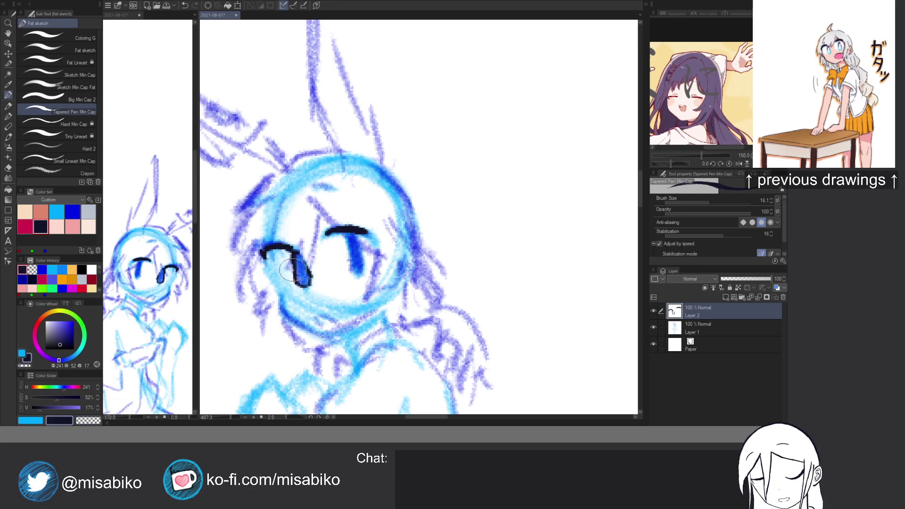
{"action": "left_click_drag", "start_coordinate": [296, 270], "coordinate": [309, 276]}
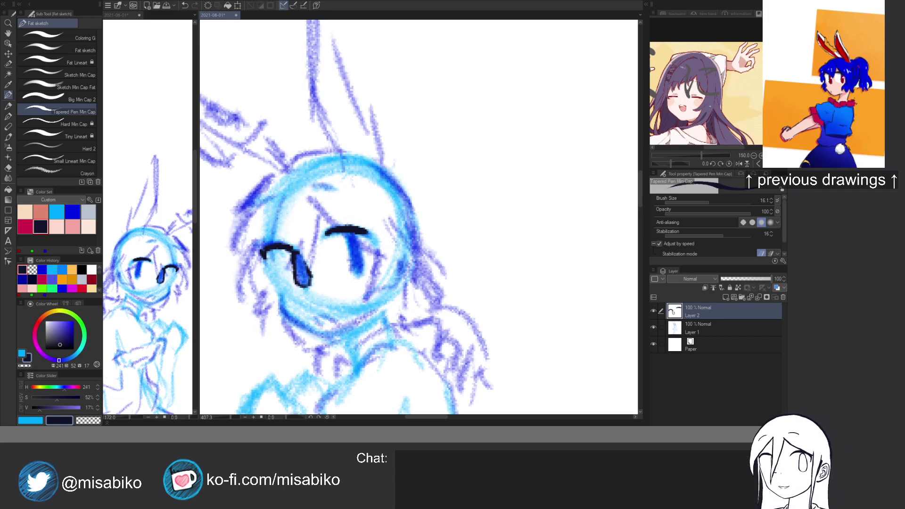
Refine the left eyelid's end and ink the narrow iris outline of the right eye.
{"action": "mouse_move", "coordinate": [388, 224]}
{"action": "left_mouse_down"}
{"action": "mouse_move", "coordinate": [371, 185]}
{"action": "mouse_move", "coordinate": [380, 239]}
{"action": "left_mouse_up"}
{"action": "key", "text": "c"}
{"action": "mouse_move", "coordinate": [282, 240]}
{"action": "left_mouse_down"}
{"action": "mouse_move", "coordinate": [286, 269]}
{"action": "mouse_move", "coordinate": [279, 234]}
{"action": "mouse_move", "coordinate": [290, 241]}
{"action": "mouse_move", "coordinate": [267, 232]}
{"action": "mouse_move", "coordinate": [275, 231]}
{"action": "mouse_move", "coordinate": [257, 241]}
{"action": "left_mouse_up"}
{"action": "key", "text": "c"}
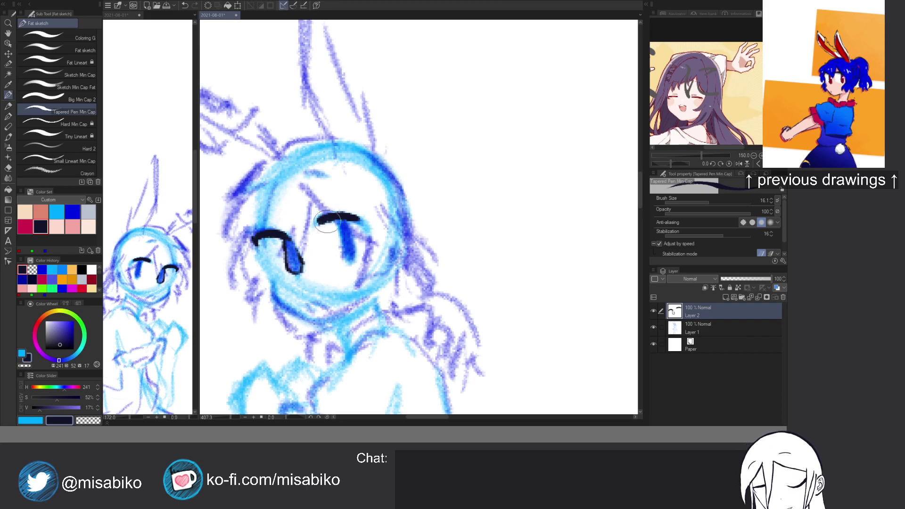
{"action": "key", "text": "c"}
{"action": "mouse_move", "coordinate": [311, 222]}
{"action": "left_mouse_down"}
{"action": "mouse_move", "coordinate": [333, 210]}
{"action": "mouse_move", "coordinate": [318, 221]}
{"action": "mouse_move", "coordinate": [358, 221]}
{"action": "mouse_move", "coordinate": [354, 257]}
{"action": "left_mouse_up"}
{"action": "key", "text": "c"}
{"action": "mouse_move", "coordinate": [340, 223]}
{"action": "left_mouse_down"}
{"action": "mouse_move", "coordinate": [341, 257]}
{"action": "mouse_move", "coordinate": [353, 267]}
{"action": "left_mouse_up"}
{"action": "key", "text": "c"}
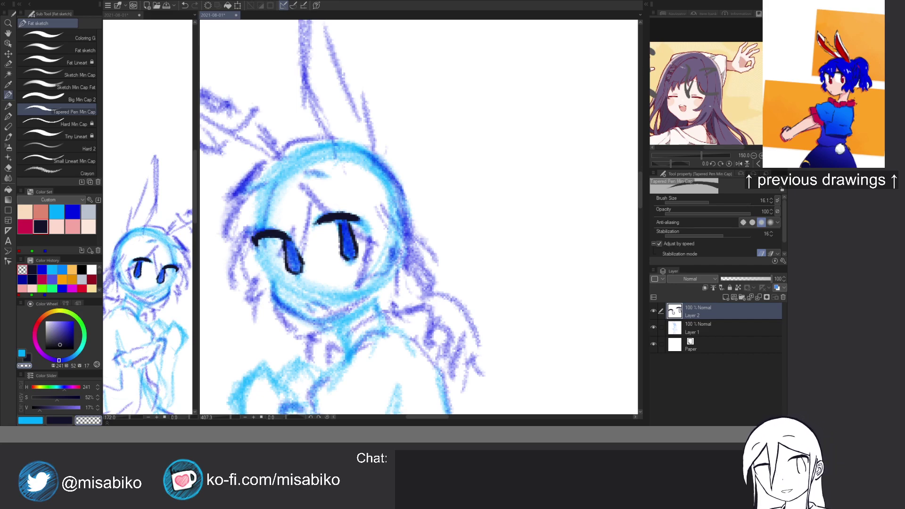
Shape the outer ends of both upper eyelids and ink two short eyebrows above the eyes.
{"action": "key", "text": "c"}
{"action": "left_click_drag", "start_coordinate": [351, 216], "coordinate": [364, 229]}
{"action": "mouse_move", "coordinate": [255, 242]}
{"action": "left_mouse_down"}
{"action": "mouse_move", "coordinate": [258, 250]}
{"action": "mouse_move", "coordinate": [260, 224]}
{"action": "mouse_move", "coordinate": [246, 249]}
{"action": "left_mouse_up"}
{"action": "key", "text": "c"}
{"action": "key", "text": "c"}
{"action": "key", "text": "c"}
{"action": "key", "text": "c"}
{"action": "left_click_drag", "start_coordinate": [328, 218], "coordinate": [352, 221]}
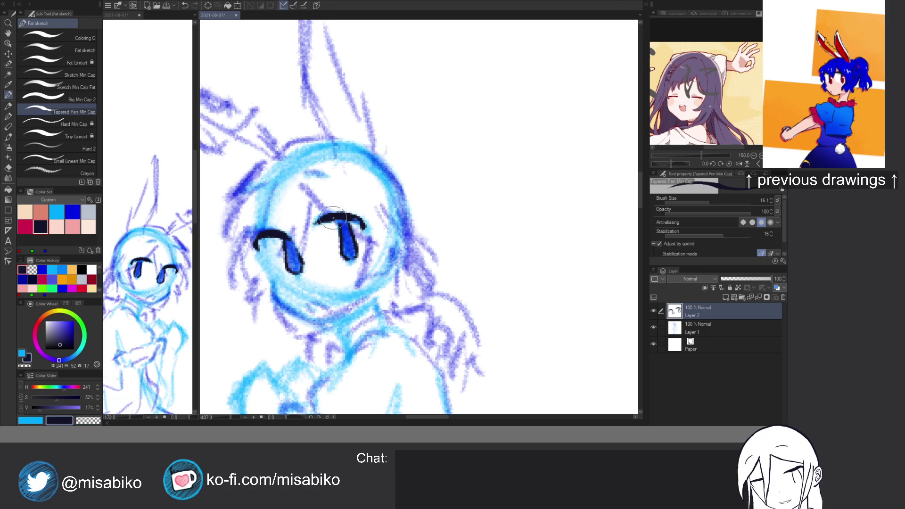
{"action": "left_click_drag", "start_coordinate": [299, 180], "coordinate": [333, 181]}
{"action": "left_click_drag", "start_coordinate": [238, 206], "coordinate": [261, 199]}
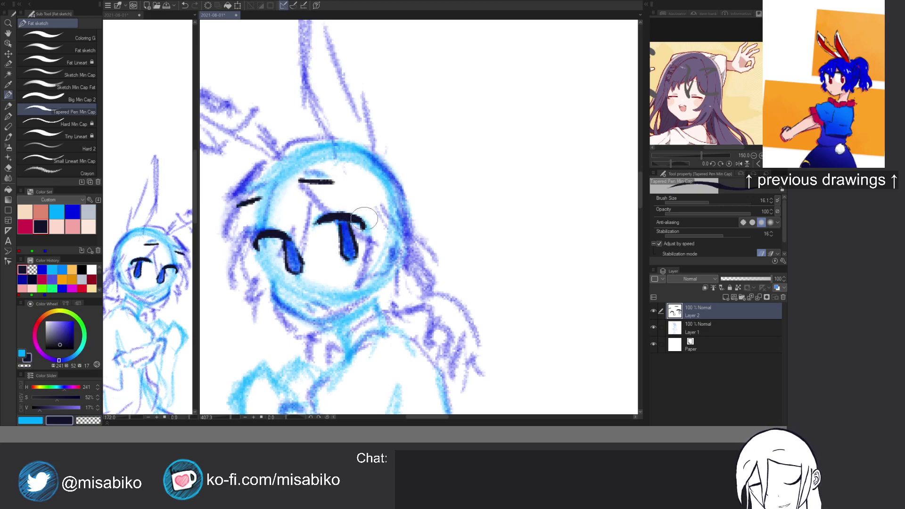
Ink the jawline from cheek to chin, redoing the stroke until it fits, and add a small curved mouth.
{"action": "mouse_move", "coordinate": [271, 283]}
{"action": "left_mouse_down"}
{"action": "mouse_move", "coordinate": [280, 302]}
{"action": "mouse_move", "coordinate": [270, 292]}
{"action": "mouse_move", "coordinate": [312, 321]}
{"action": "left_mouse_up"}
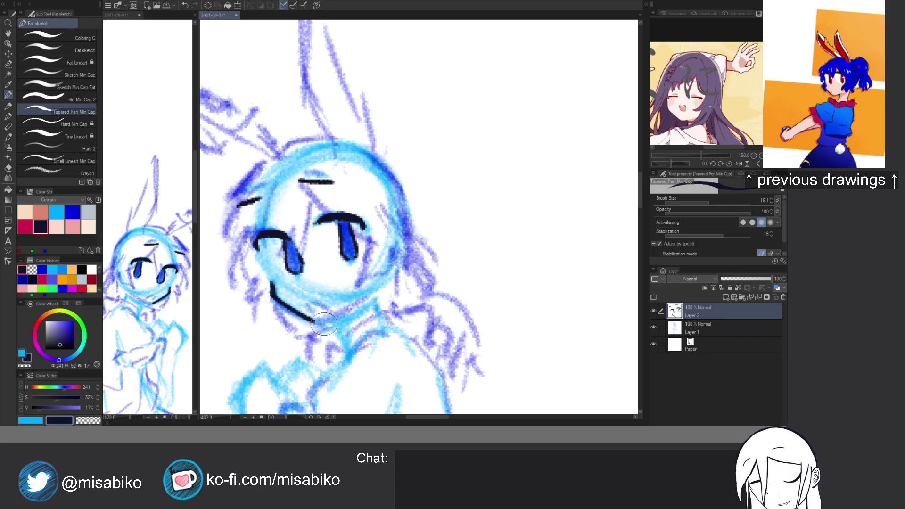
{"action": "key", "text": "ctrl+z"}
{"action": "mouse_move", "coordinate": [271, 295]}
{"action": "left_mouse_down"}
{"action": "mouse_move", "coordinate": [333, 318]}
{"action": "mouse_move", "coordinate": [306, 319]}
{"action": "mouse_move", "coordinate": [345, 326]}
{"action": "mouse_move", "coordinate": [326, 319]}
{"action": "mouse_move", "coordinate": [355, 302]}
{"action": "left_mouse_up"}
{"action": "key", "text": "ctrl+z"}
{"action": "key", "text": "ctrl+z"}
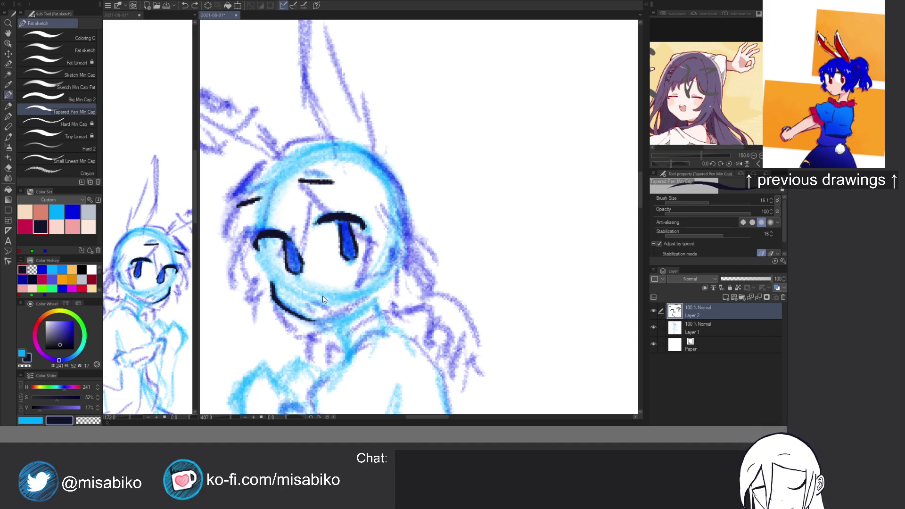
{"action": "key", "text": "ctrl+z"}
{"action": "mouse_move", "coordinate": [273, 296]}
{"action": "left_mouse_down"}
{"action": "mouse_move", "coordinate": [322, 323]}
{"action": "mouse_move", "coordinate": [359, 296]}
{"action": "left_mouse_up"}
{"action": "key", "text": "ctrl+z"}
{"action": "key", "text": "ctrl+z"}
{"action": "left_click_drag", "start_coordinate": [317, 321], "coordinate": [366, 294]}
{"action": "key", "text": "ctrl+z"}
{"action": "mouse_move", "coordinate": [319, 321]}
{"action": "left_mouse_down"}
{"action": "mouse_move", "coordinate": [366, 293]}
{"action": "mouse_move", "coordinate": [309, 304]}
{"action": "mouse_move", "coordinate": [332, 313]}
{"action": "left_mouse_up"}
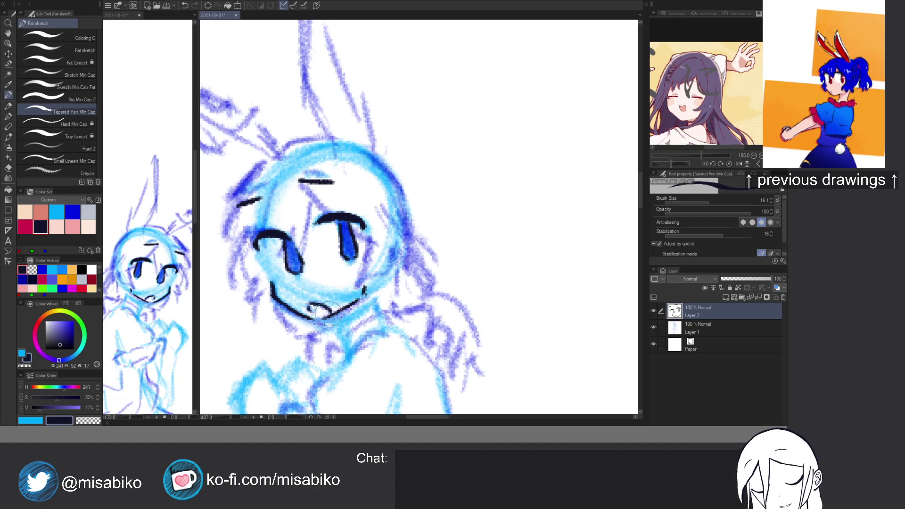
Ink the fringe strands between the eyes and beside the face, plus the top edge of the head.
{"action": "left_click_drag", "start_coordinate": [328, 235], "coordinate": [332, 254]}
{"action": "left_click_drag", "start_coordinate": [307, 211], "coordinate": [381, 262]}
{"action": "left_click_drag", "start_coordinate": [317, 222], "coordinate": [309, 280]}
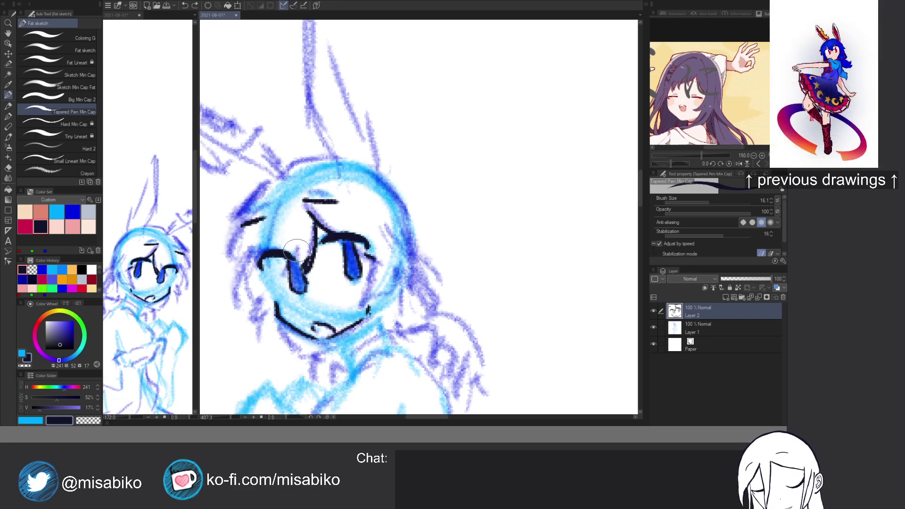
{"action": "mouse_move", "coordinate": [276, 214]}
{"action": "left_mouse_down"}
{"action": "mouse_move", "coordinate": [266, 250]}
{"action": "mouse_move", "coordinate": [278, 282]}
{"action": "left_mouse_up"}
{"action": "left_click_drag", "start_coordinate": [328, 217], "coordinate": [334, 241]}
{"action": "mouse_move", "coordinate": [268, 218]}
{"action": "left_mouse_down"}
{"action": "mouse_move", "coordinate": [279, 203]}
{"action": "mouse_move", "coordinate": [321, 201]}
{"action": "mouse_move", "coordinate": [402, 225]}
{"action": "left_mouse_up"}
Ink the outline of the folded ear, including the jagged notches along its inner edge, erasing the overlapping bit.
{"action": "mouse_move", "coordinate": [280, 165]}
{"action": "left_mouse_down"}
{"action": "mouse_move", "coordinate": [297, 180]}
{"action": "mouse_move", "coordinate": [272, 173]}
{"action": "mouse_move", "coordinate": [302, 187]}
{"action": "left_mouse_up"}
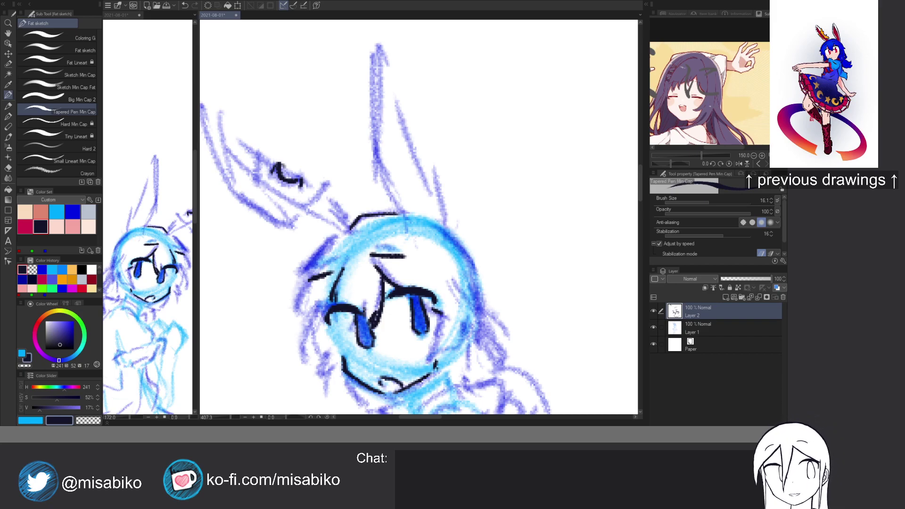
{"action": "left_click_drag", "start_coordinate": [234, 129], "coordinate": [272, 177]}
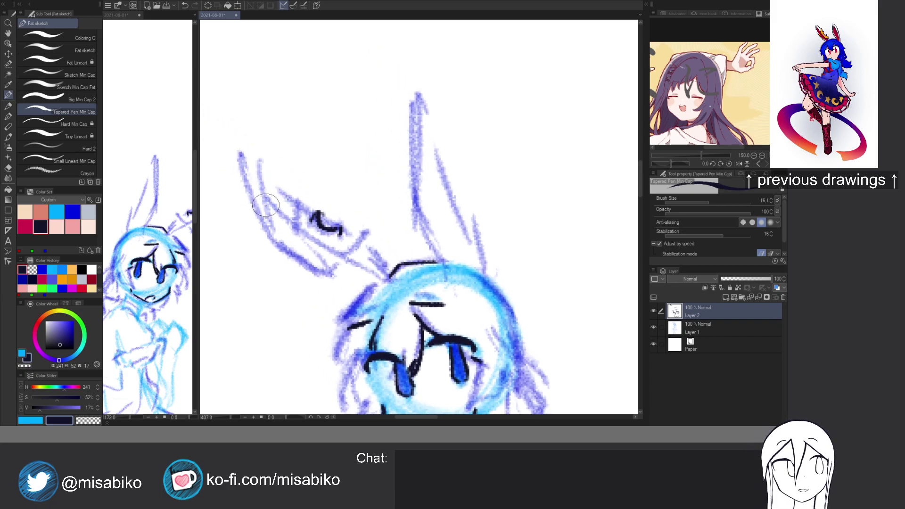
{"action": "mouse_move", "coordinate": [267, 198]}
{"action": "left_mouse_down"}
{"action": "mouse_move", "coordinate": [257, 177]}
{"action": "mouse_move", "coordinate": [296, 220]}
{"action": "left_mouse_up"}
{"action": "mouse_move", "coordinate": [252, 165]}
{"action": "left_mouse_down"}
{"action": "mouse_move", "coordinate": [255, 209]}
{"action": "mouse_move", "coordinate": [314, 269]}
{"action": "mouse_move", "coordinate": [287, 253]}
{"action": "mouse_move", "coordinate": [340, 273]}
{"action": "mouse_move", "coordinate": [358, 228]}
{"action": "mouse_move", "coordinate": [360, 243]}
{"action": "mouse_move", "coordinate": [366, 236]}
{"action": "mouse_move", "coordinate": [328, 230]}
{"action": "mouse_move", "coordinate": [295, 202]}
{"action": "mouse_move", "coordinate": [295, 228]}
{"action": "mouse_move", "coordinate": [340, 257]}
{"action": "left_mouse_up"}
{"action": "key", "text": "c"}
{"action": "left_click_drag", "start_coordinate": [298, 209], "coordinate": [304, 225]}
{"action": "key", "text": "c"}
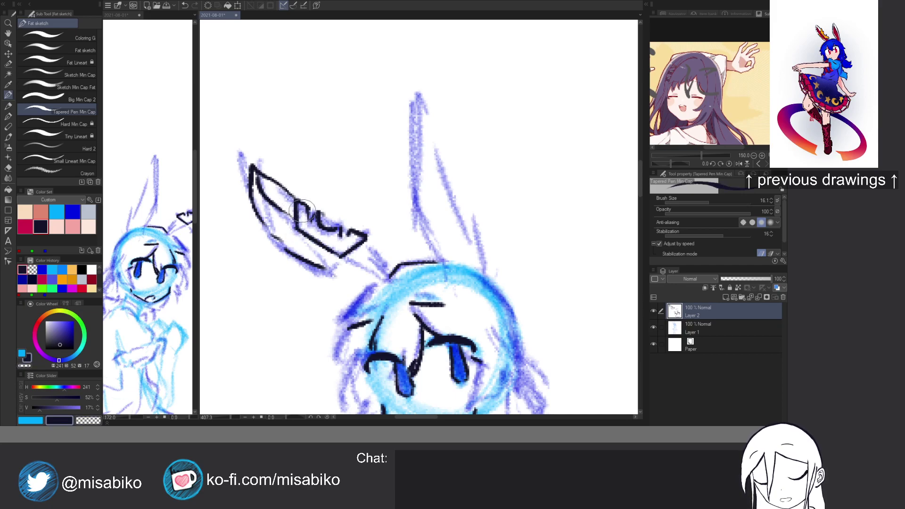
Ink the pointed hair tufts on both sides of the face and continue the outer contour of the head.
{"action": "scroll", "coordinate": [358, 203], "scroll_direction": "right", "scroll_amount": 3}
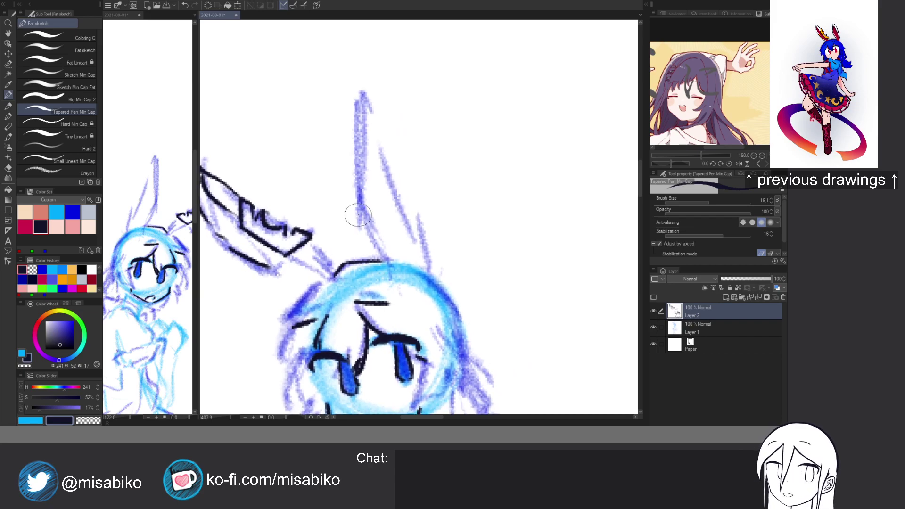
{"action": "left_click_drag", "start_coordinate": [363, 222], "coordinate": [343, 182]}
{"action": "left_click_drag", "start_coordinate": [298, 244], "coordinate": [263, 283]}
{"action": "mouse_move", "coordinate": [362, 248]}
{"action": "left_mouse_down"}
{"action": "mouse_move", "coordinate": [369, 196]}
{"action": "mouse_move", "coordinate": [446, 230]}
{"action": "mouse_move", "coordinate": [448, 240]}
{"action": "left_mouse_up"}
{"action": "mouse_move", "coordinate": [410, 278]}
{"action": "left_mouse_down"}
{"action": "mouse_move", "coordinate": [397, 314]}
{"action": "mouse_move", "coordinate": [417, 301]}
{"action": "mouse_move", "coordinate": [423, 309]}
{"action": "mouse_move", "coordinate": [433, 277]}
{"action": "mouse_move", "coordinate": [430, 305]}
{"action": "mouse_move", "coordinate": [405, 267]}
{"action": "mouse_move", "coordinate": [426, 283]}
{"action": "left_mouse_up"}
{"action": "left_click", "coordinate": [431, 302]}
{"action": "left_click_drag", "start_coordinate": [441, 236], "coordinate": [439, 283]}
{"action": "left_click_drag", "start_coordinate": [278, 240], "coordinate": [264, 270]}
{"action": "left_click_drag", "start_coordinate": [272, 277], "coordinate": [282, 284]}
{"action": "mouse_move", "coordinate": [370, 265]}
{"action": "left_mouse_down"}
{"action": "mouse_move", "coordinate": [370, 208]}
{"action": "mouse_move", "coordinate": [411, 232]}
{"action": "mouse_move", "coordinate": [422, 315]}
{"action": "left_mouse_up"}
Ink both long edges of the upright ear from the head up to its pointed tip.
{"action": "left_click_drag", "start_coordinate": [434, 246], "coordinate": [430, 211]}
{"action": "left_click_drag", "start_coordinate": [421, 190], "coordinate": [381, 115]}
{"action": "mouse_move", "coordinate": [378, 101]}
{"action": "left_mouse_down"}
{"action": "mouse_move", "coordinate": [365, 72]}
{"action": "mouse_move", "coordinate": [360, 155]}
{"action": "mouse_move", "coordinate": [389, 208]}
{"action": "left_mouse_up"}
{"action": "left_click", "coordinate": [400, 238]}
{"action": "left_click_drag", "start_coordinate": [379, 124], "coordinate": [424, 217]}
Clean up the outer end of the left upper eyelid using the transparent color.
{"action": "mouse_move", "coordinate": [372, 333]}
{"action": "left_mouse_down"}
{"action": "mouse_move", "coordinate": [354, 273]}
{"action": "mouse_move", "coordinate": [302, 276]}
{"action": "left_mouse_up"}
{"action": "scroll", "coordinate": [336, 272], "scroll_direction": "up", "scroll_amount": 4}
{"action": "key", "text": "c"}
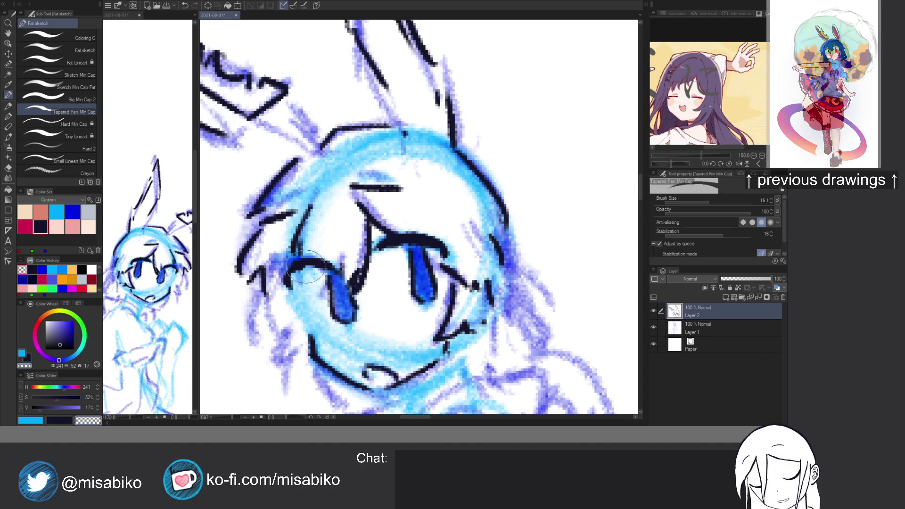
{"action": "left_click_drag", "start_coordinate": [319, 274], "coordinate": [296, 276]}
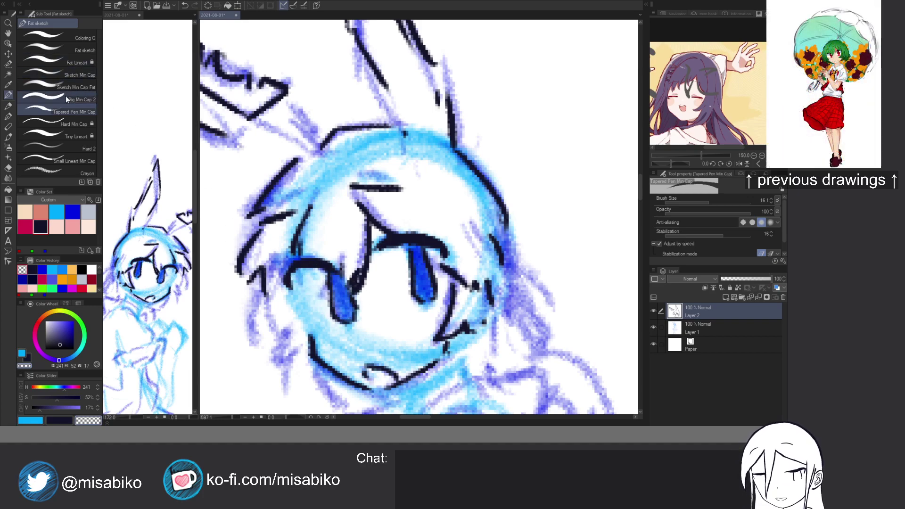
{"action": "left_click", "coordinate": [70, 74]}
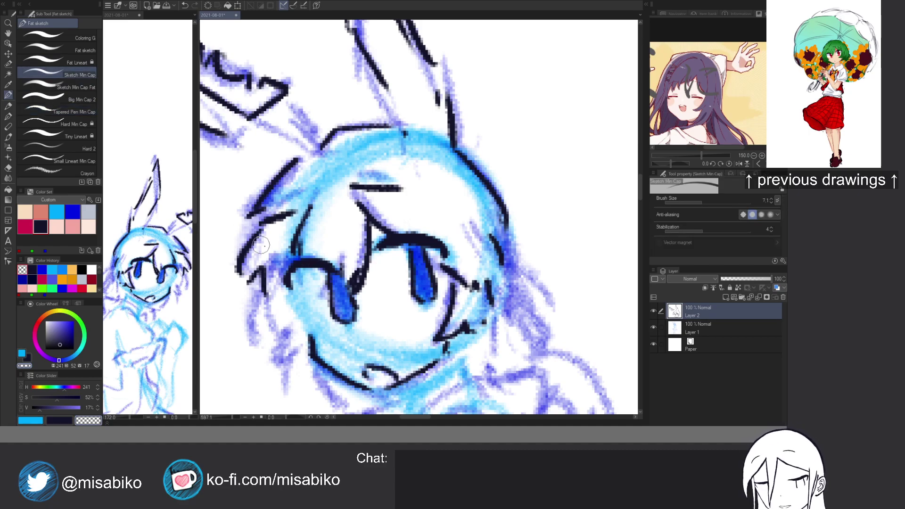
{"action": "key", "text": "x"}
{"action": "mouse_move", "coordinate": [336, 290]}
{"action": "left_mouse_down"}
{"action": "mouse_move", "coordinate": [340, 311]}
{"action": "mouse_move", "coordinate": [347, 292]}
{"action": "mouse_move", "coordinate": [334, 284]}
{"action": "mouse_move", "coordinate": [357, 320]}
{"action": "mouse_move", "coordinate": [341, 292]}
{"action": "left_mouse_up"}
{"action": "key", "text": "ctrl+z"}
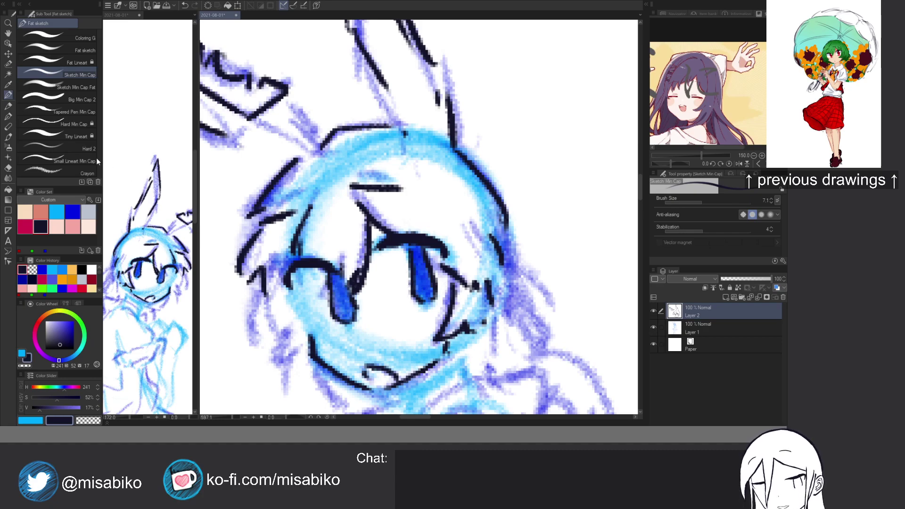
Add fine dark navy pupil details inside both blue irises with the Hard Min Cap brush.
{"action": "left_click", "coordinate": [71, 125]}
{"action": "key", "text": "bracketleft"}
{"action": "key", "text": "bracketleft"}
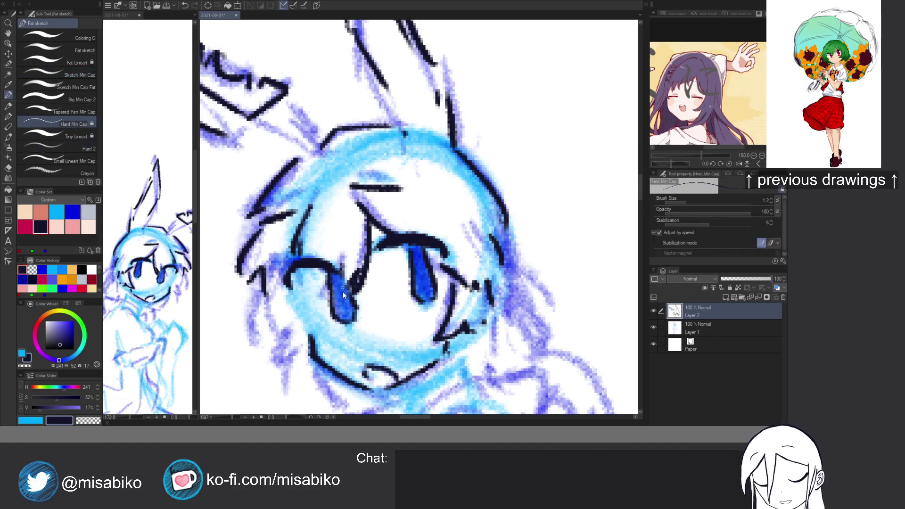
{"action": "left_click_drag", "start_coordinate": [343, 295], "coordinate": [348, 301]}
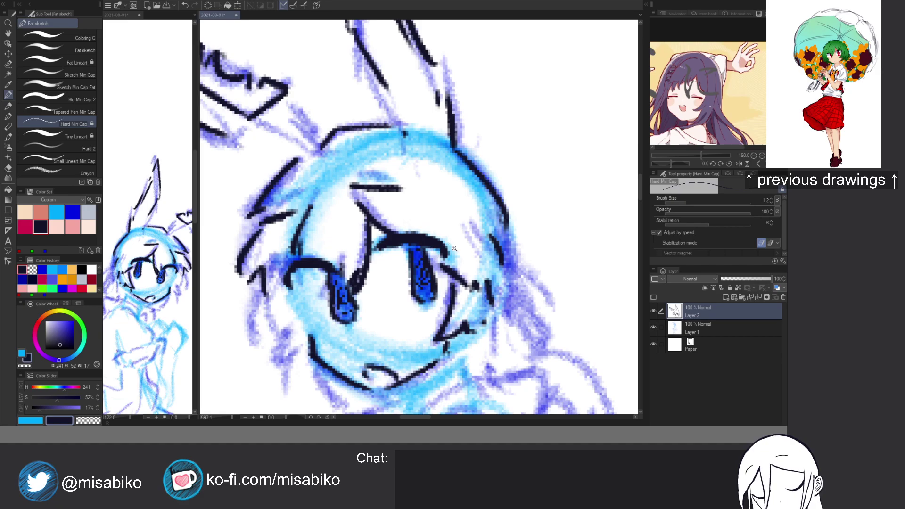
Ink the tied hair section beside the head, a lock under the jaw and the left side strands with Tapered Pen Min Cap.
{"action": "scroll", "coordinate": [454, 249], "scroll_direction": "down", "scroll_amount": 3}
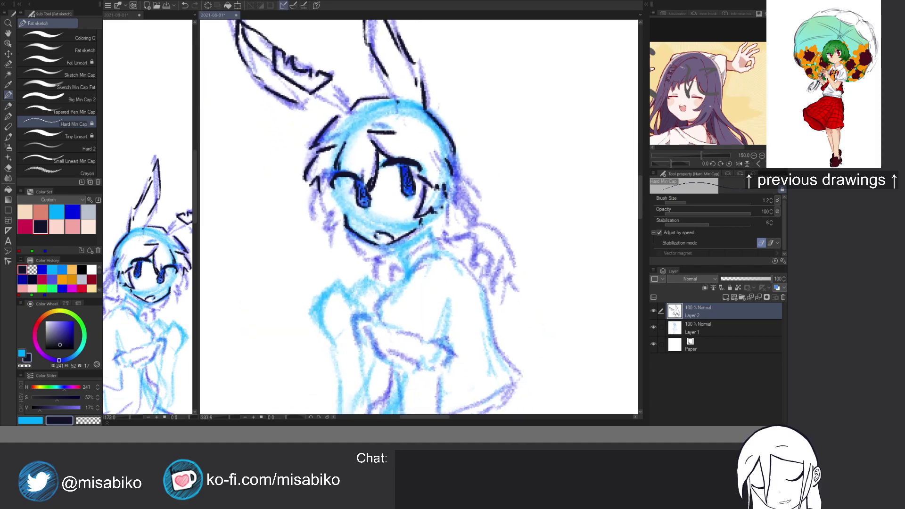
{"action": "left_click", "coordinate": [68, 111]}
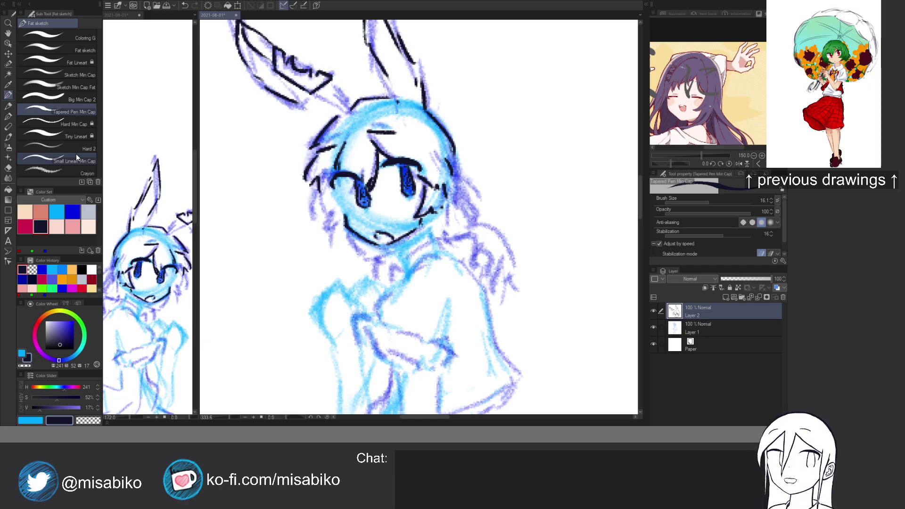
{"action": "mouse_move", "coordinate": [463, 164]}
{"action": "left_mouse_down"}
{"action": "mouse_move", "coordinate": [423, 214]}
{"action": "mouse_move", "coordinate": [443, 261]}
{"action": "mouse_move", "coordinate": [430, 277]}
{"action": "left_mouse_up"}
{"action": "left_click_drag", "start_coordinate": [425, 243], "coordinate": [417, 282]}
{"action": "mouse_move", "coordinate": [308, 282]}
{"action": "left_mouse_down"}
{"action": "mouse_move", "coordinate": [313, 308]}
{"action": "mouse_move", "coordinate": [330, 296]}
{"action": "mouse_move", "coordinate": [342, 310]}
{"action": "left_mouse_up"}
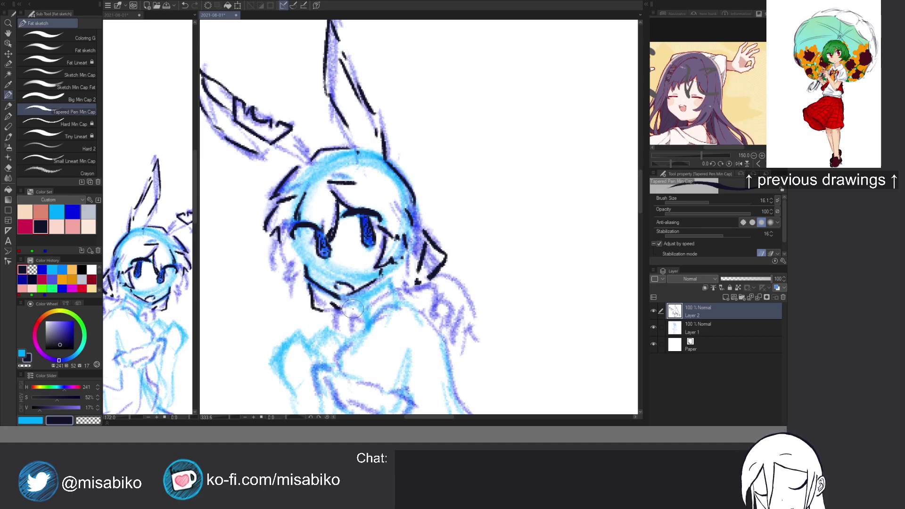
{"action": "mouse_move", "coordinate": [299, 246]}
{"action": "left_mouse_down"}
{"action": "mouse_move", "coordinate": [295, 276]}
{"action": "mouse_move", "coordinate": [287, 263]}
{"action": "mouse_move", "coordinate": [296, 278]}
{"action": "mouse_move", "coordinate": [276, 247]}
{"action": "mouse_move", "coordinate": [274, 265]}
{"action": "left_mouse_up"}
{"action": "left_click_drag", "start_coordinate": [282, 268], "coordinate": [287, 277]}
Ink the hanging end of the tied hair over the shoulder and the short neck lines below the jaw.
{"action": "left_click_drag", "start_coordinate": [386, 242], "coordinate": [405, 260]}
{"action": "mouse_move", "coordinate": [404, 228]}
{"action": "left_mouse_down"}
{"action": "mouse_move", "coordinate": [394, 266]}
{"action": "mouse_move", "coordinate": [397, 204]}
{"action": "mouse_move", "coordinate": [427, 213]}
{"action": "mouse_move", "coordinate": [465, 297]}
{"action": "left_mouse_up"}
{"action": "mouse_move", "coordinate": [469, 264]}
{"action": "left_mouse_down"}
{"action": "mouse_move", "coordinate": [458, 306]}
{"action": "mouse_move", "coordinate": [467, 262]}
{"action": "mouse_move", "coordinate": [478, 279]}
{"action": "mouse_move", "coordinate": [463, 266]}
{"action": "mouse_move", "coordinate": [479, 279]}
{"action": "left_mouse_up"}
{"action": "key", "text": "c"}
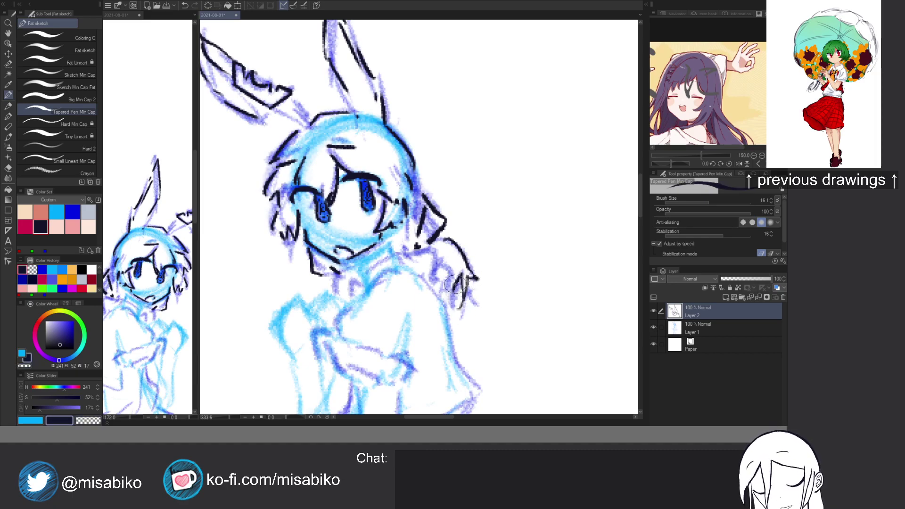
{"action": "mouse_move", "coordinate": [388, 242]}
{"action": "left_mouse_down"}
{"action": "mouse_move", "coordinate": [391, 255]}
{"action": "mouse_move", "coordinate": [366, 272]}
{"action": "mouse_move", "coordinate": [389, 268]}
{"action": "left_mouse_up"}
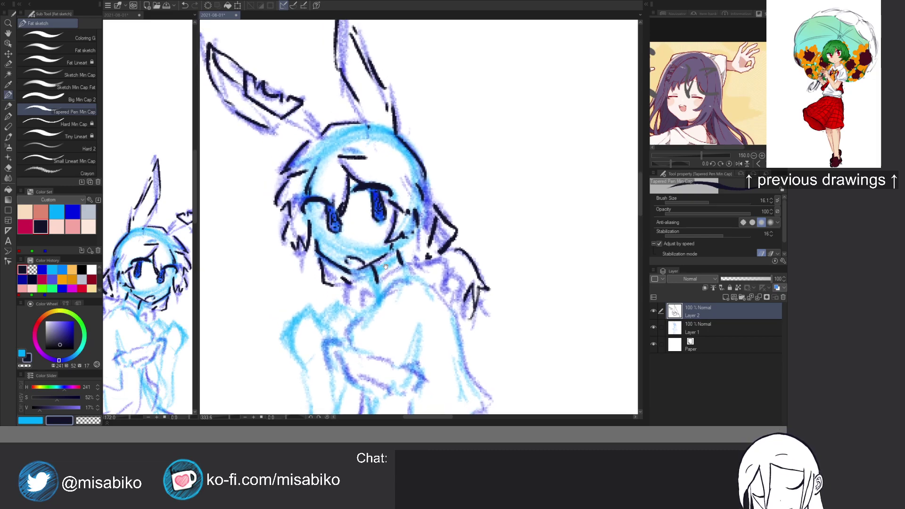
{"action": "left_click_drag", "start_coordinate": [383, 229], "coordinate": [380, 233]}
{"action": "left_click_drag", "start_coordinate": [325, 243], "coordinate": [322, 245]}
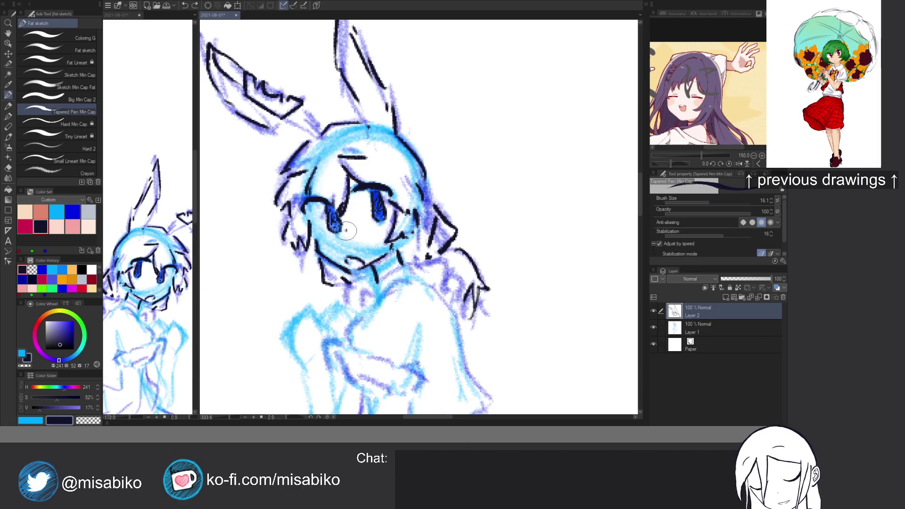
Ink the shoulder and the wide sleeve with its inner fold and hem, redoing the shoulder stroke.
{"action": "mouse_move", "coordinate": [366, 302]}
{"action": "left_mouse_down"}
{"action": "mouse_move", "coordinate": [388, 245]}
{"action": "mouse_move", "coordinate": [360, 261]}
{"action": "left_mouse_up"}
{"action": "mouse_move", "coordinate": [404, 228]}
{"action": "left_mouse_down"}
{"action": "mouse_move", "coordinate": [415, 278]}
{"action": "mouse_move", "coordinate": [439, 290]}
{"action": "left_mouse_up"}
{"action": "mouse_move", "coordinate": [389, 219]}
{"action": "left_mouse_down"}
{"action": "mouse_move", "coordinate": [453, 218]}
{"action": "mouse_move", "coordinate": [474, 266]}
{"action": "left_mouse_up"}
{"action": "key", "text": "ctrl+z"}
{"action": "mouse_move", "coordinate": [453, 213]}
{"action": "left_mouse_down"}
{"action": "mouse_move", "coordinate": [477, 292]}
{"action": "mouse_move", "coordinate": [497, 314]}
{"action": "left_mouse_up"}
{"action": "mouse_move", "coordinate": [429, 347]}
{"action": "left_mouse_down"}
{"action": "mouse_move", "coordinate": [496, 318]}
{"action": "mouse_move", "coordinate": [495, 332]}
{"action": "mouse_move", "coordinate": [498, 317]}
{"action": "left_mouse_up"}
{"action": "left_click_drag", "start_coordinate": [425, 321], "coordinate": [420, 344]}
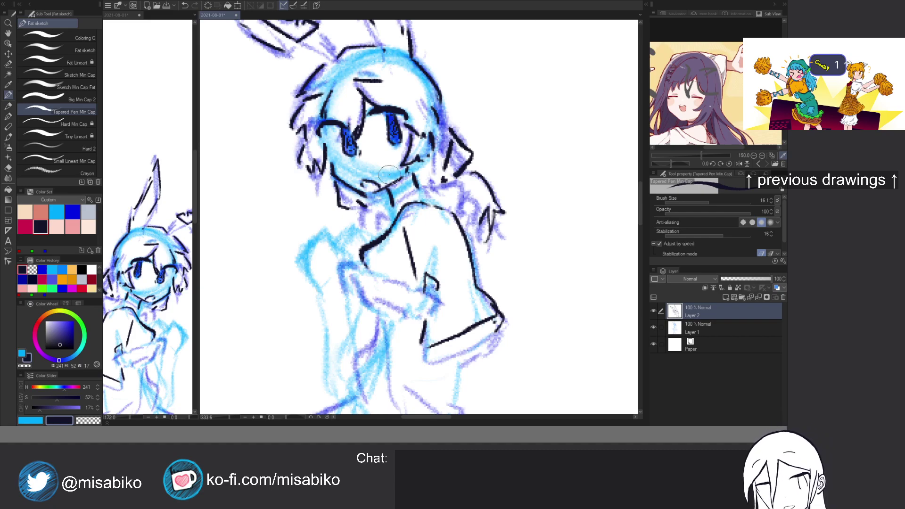
Ink the raised fist and both sides of its forearm down to the elbow, redoing the fist's outer edge.
{"action": "mouse_move", "coordinate": [299, 258]}
{"action": "left_mouse_down"}
{"action": "mouse_move", "coordinate": [321, 237]}
{"action": "mouse_move", "coordinate": [336, 254]}
{"action": "mouse_move", "coordinate": [334, 243]}
{"action": "mouse_move", "coordinate": [341, 249]}
{"action": "mouse_move", "coordinate": [342, 260]}
{"action": "mouse_move", "coordinate": [301, 263]}
{"action": "mouse_move", "coordinate": [320, 292]}
{"action": "left_mouse_up"}
{"action": "key", "text": "ctrl+z"}
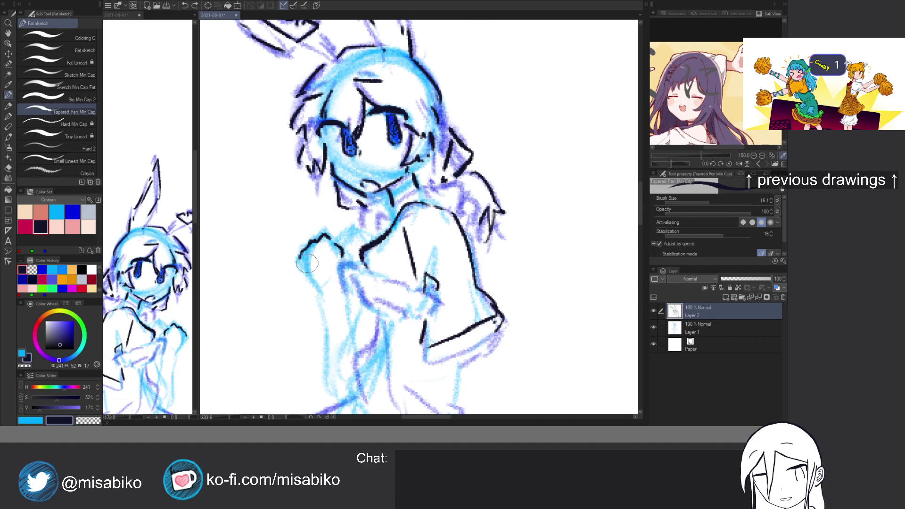
{"action": "left_click_drag", "start_coordinate": [302, 260], "coordinate": [315, 290]}
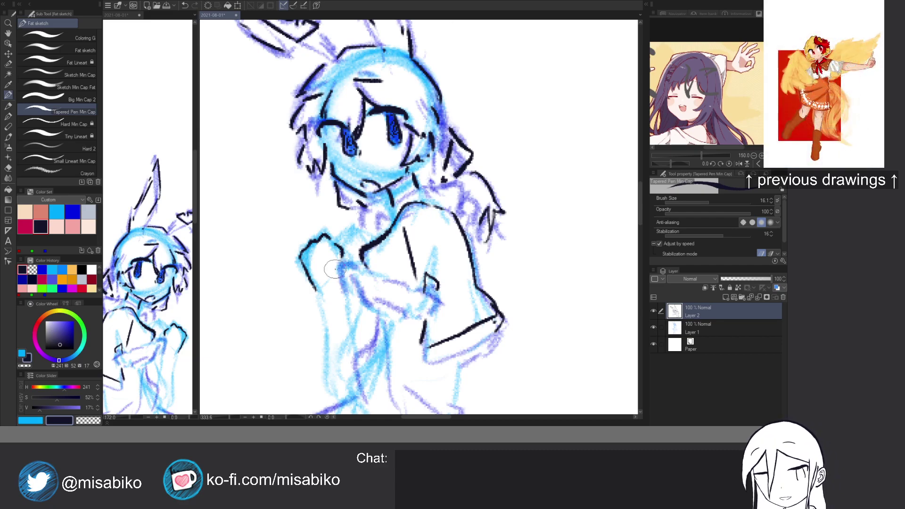
{"action": "mouse_move", "coordinate": [342, 266]}
{"action": "left_mouse_down"}
{"action": "mouse_move", "coordinate": [331, 246]}
{"action": "mouse_move", "coordinate": [335, 259]}
{"action": "mouse_move", "coordinate": [315, 295]}
{"action": "mouse_move", "coordinate": [327, 377]}
{"action": "left_mouse_up"}
{"action": "mouse_move", "coordinate": [339, 284]}
{"action": "left_mouse_down"}
{"action": "mouse_move", "coordinate": [353, 347]}
{"action": "mouse_move", "coordinate": [338, 314]}
{"action": "mouse_move", "coordinate": [330, 332]}
{"action": "left_mouse_up"}
{"action": "left_click_drag", "start_coordinate": [325, 321], "coordinate": [339, 333]}
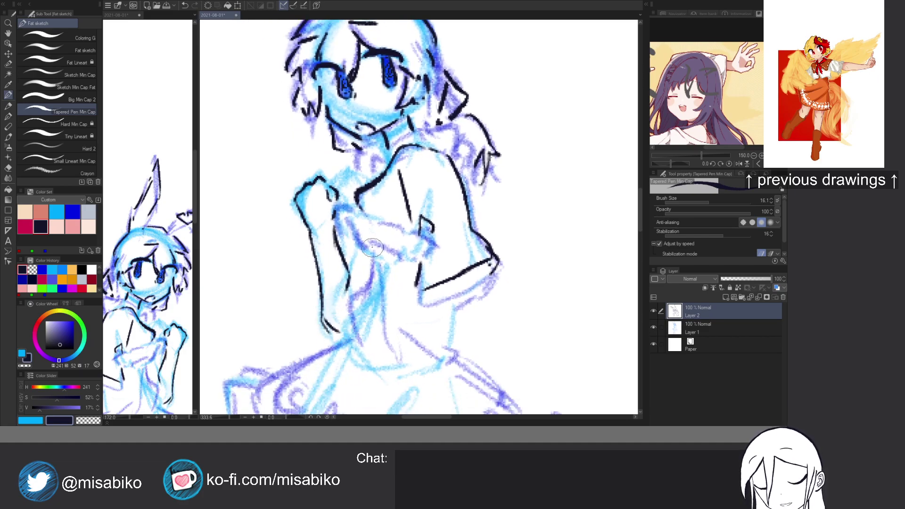
Ink the band crossing the chest beside the sleeve with short fold lines, redoing its first stroke.
{"action": "mouse_move", "coordinate": [360, 212]}
{"action": "left_mouse_down"}
{"action": "mouse_move", "coordinate": [341, 211]}
{"action": "mouse_move", "coordinate": [349, 219]}
{"action": "mouse_move", "coordinate": [368, 214]}
{"action": "mouse_move", "coordinate": [370, 245]}
{"action": "mouse_move", "coordinate": [383, 250]}
{"action": "mouse_move", "coordinate": [358, 233]}
{"action": "mouse_move", "coordinate": [404, 259]}
{"action": "mouse_move", "coordinate": [425, 257]}
{"action": "left_mouse_up"}
{"action": "key", "text": "ctrl+z"}
{"action": "mouse_move", "coordinate": [410, 226]}
{"action": "left_mouse_down"}
{"action": "mouse_move", "coordinate": [433, 235]}
{"action": "mouse_move", "coordinate": [433, 248]}
{"action": "left_mouse_up"}
{"action": "left_click_drag", "start_coordinate": [431, 250], "coordinate": [421, 252]}
{"action": "left_click_drag", "start_coordinate": [410, 190], "coordinate": [393, 270]}
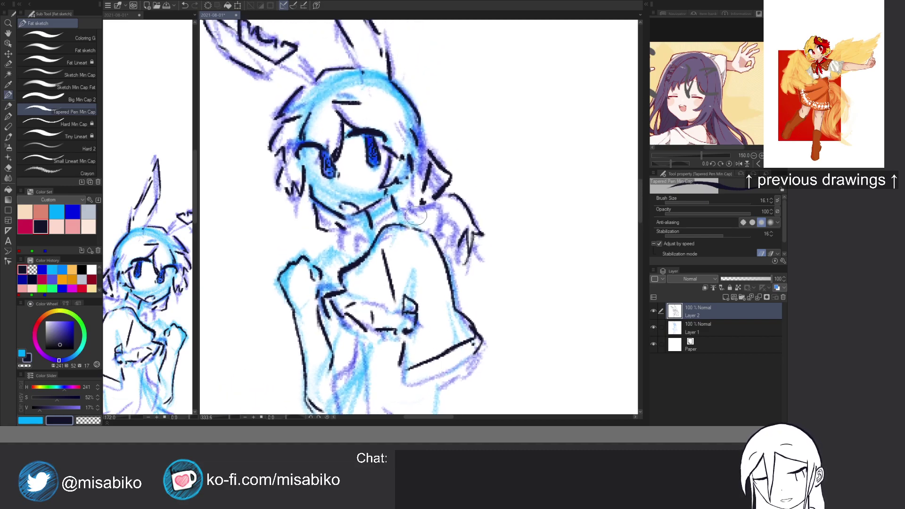
Ink the collar wrapping around the neck and over the shoulder, with its short edge folds.
{"action": "mouse_move", "coordinate": [386, 219]}
{"action": "left_mouse_down"}
{"action": "mouse_move", "coordinate": [406, 212]}
{"action": "mouse_move", "coordinate": [408, 228]}
{"action": "mouse_move", "coordinate": [427, 211]}
{"action": "mouse_move", "coordinate": [433, 226]}
{"action": "mouse_move", "coordinate": [439, 220]}
{"action": "mouse_move", "coordinate": [458, 225]}
{"action": "left_mouse_up"}
{"action": "left_click_drag", "start_coordinate": [458, 227], "coordinate": [447, 242]}
{"action": "left_click_drag", "start_coordinate": [369, 237], "coordinate": [355, 241]}
{"action": "mouse_move", "coordinate": [355, 241]}
{"action": "left_mouse_down"}
{"action": "mouse_move", "coordinate": [360, 249]}
{"action": "mouse_move", "coordinate": [373, 230]}
{"action": "mouse_move", "coordinate": [380, 266]}
{"action": "mouse_move", "coordinate": [345, 252]}
{"action": "mouse_move", "coordinate": [355, 246]}
{"action": "mouse_move", "coordinate": [356, 205]}
{"action": "left_mouse_up"}
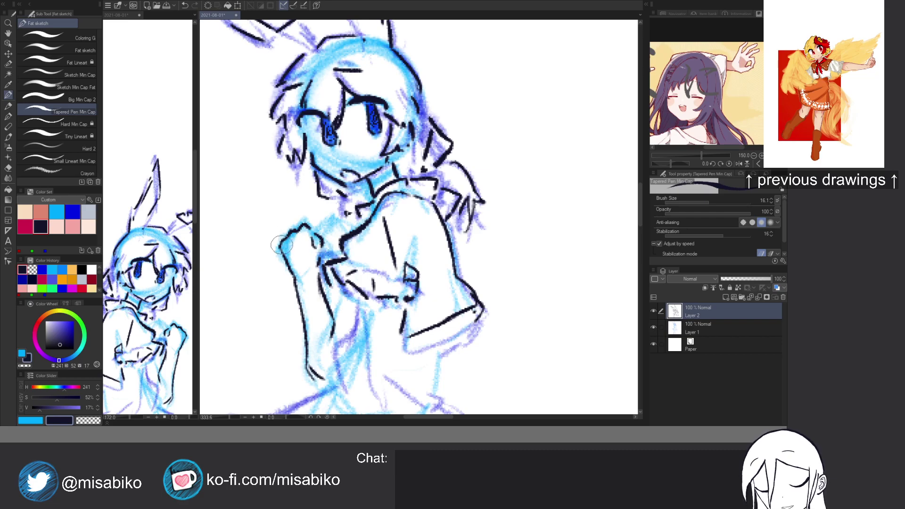
Refine the raised fist's outline and finger edge, alternating between dark navy and the transparent color.
{"action": "left_click_drag", "start_coordinate": [282, 241], "coordinate": [285, 275]}
{"action": "key", "text": "c"}
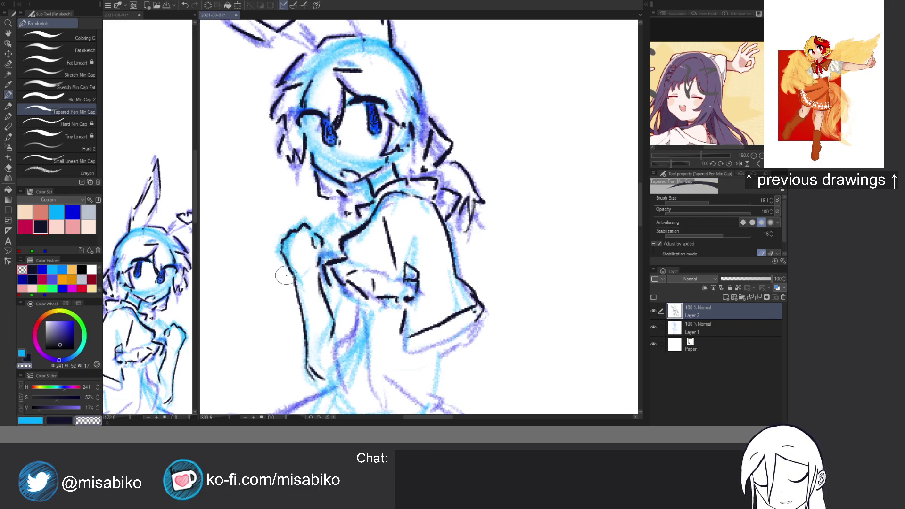
{"action": "key", "text": "c"}
{"action": "mouse_move", "coordinate": [306, 224]}
{"action": "left_mouse_down"}
{"action": "mouse_move", "coordinate": [296, 229]}
{"action": "mouse_move", "coordinate": [310, 221]}
{"action": "mouse_move", "coordinate": [312, 235]}
{"action": "left_mouse_up"}
{"action": "key", "text": "ctrl+z"}
{"action": "key", "text": "c"}
{"action": "key", "text": "c"}
{"action": "key", "text": "c"}
{"action": "key", "text": "c"}
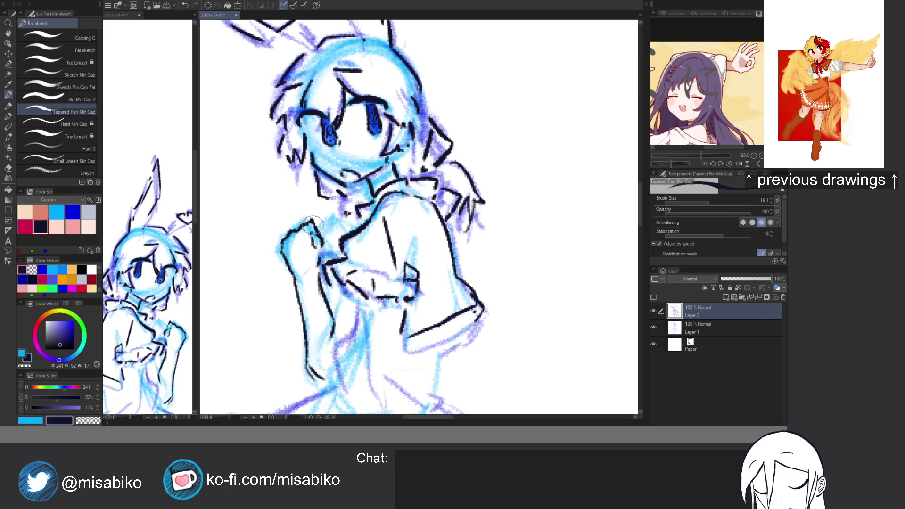
{"action": "key", "text": "c"}
{"action": "mouse_move", "coordinate": [306, 223]}
{"action": "left_mouse_down"}
{"action": "mouse_move", "coordinate": [322, 222]}
{"action": "mouse_move", "coordinate": [315, 262]}
{"action": "left_mouse_up"}
{"action": "key", "text": "c"}
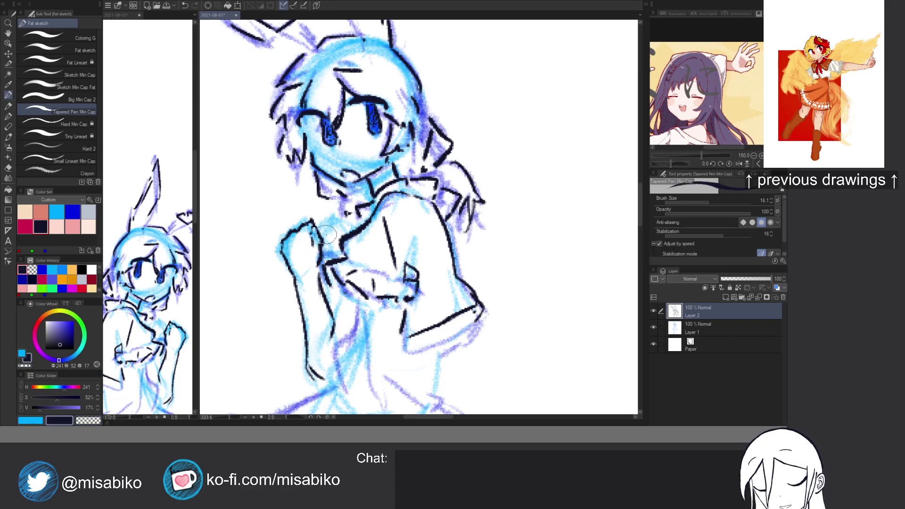
Ink a row of short vertical strokes between the raised fist and the shoulder, below the collar.
{"action": "left_click_drag", "start_coordinate": [342, 226], "coordinate": [326, 255]}
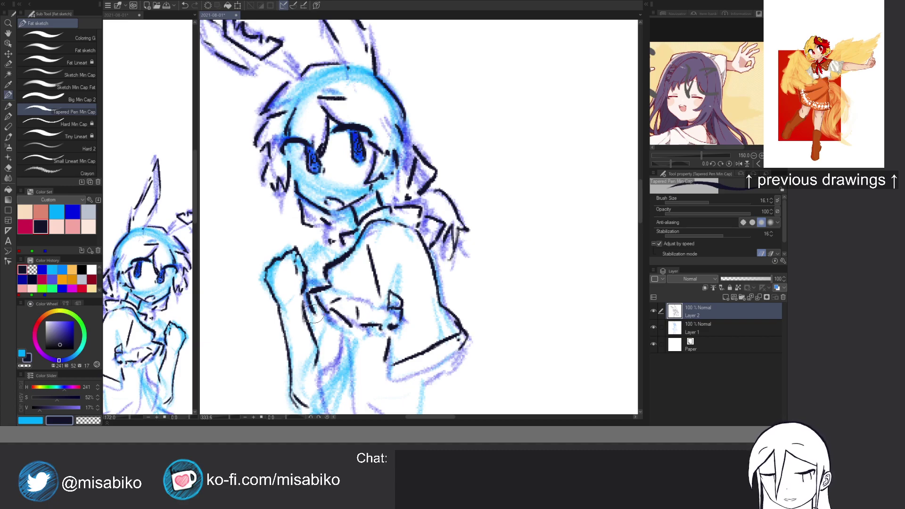
{"action": "left_click_drag", "start_coordinate": [319, 242], "coordinate": [320, 262]}
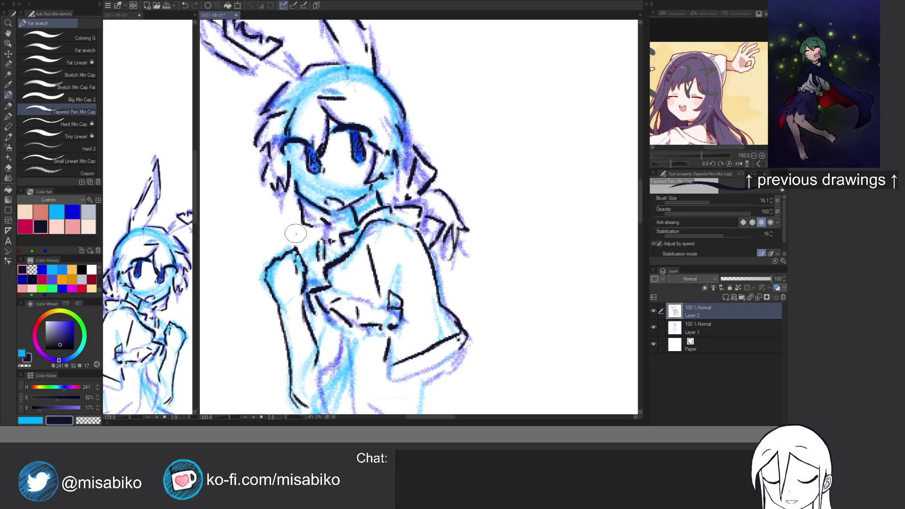
{"action": "left_click_drag", "start_coordinate": [314, 249], "coordinate": [315, 265]}
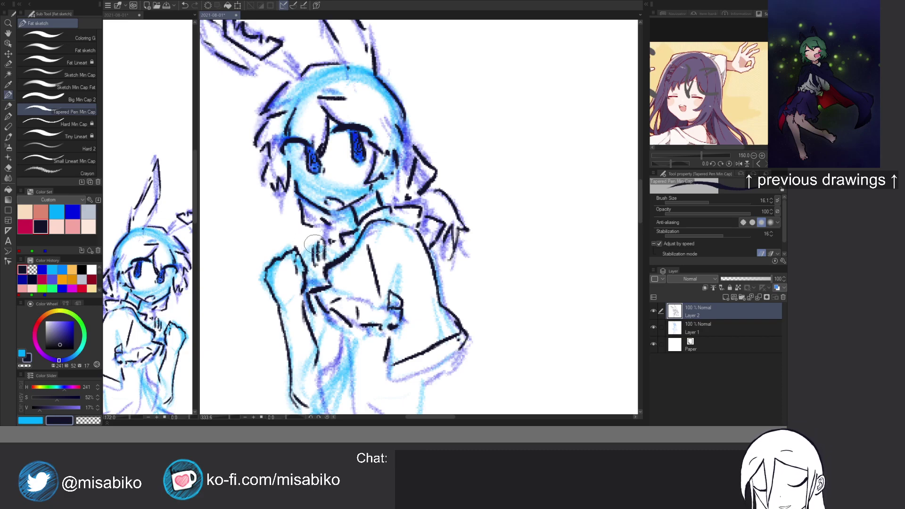
{"action": "left_click_drag", "start_coordinate": [297, 255], "coordinate": [297, 262]}
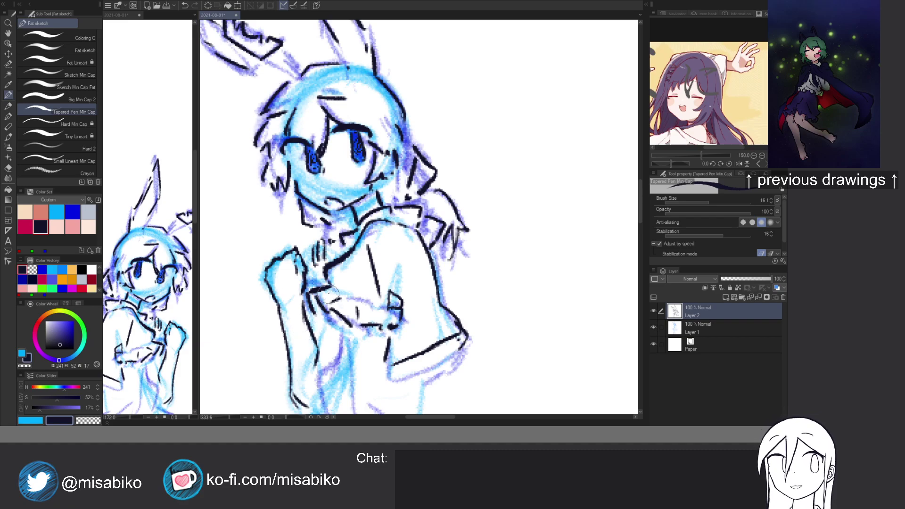
Shape the short strokes beside the fist into small rounded forms, alternating dark navy ink and the transparent color.
{"action": "key", "text": "c"}
{"action": "left_click_drag", "start_coordinate": [314, 251], "coordinate": [308, 265]}
{"action": "key", "text": "c"}
{"action": "key", "text": "c"}
{"action": "key", "text": "c"}
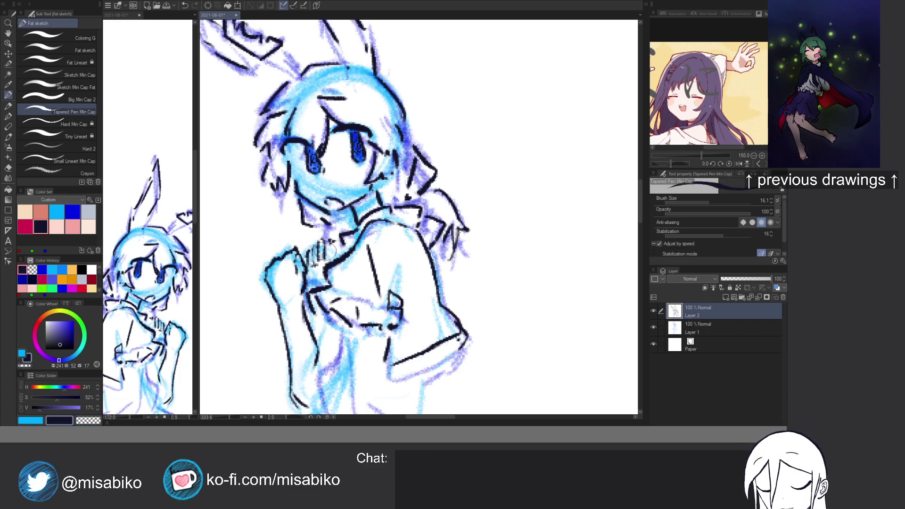
{"action": "key", "text": "c"}
{"action": "left_click_drag", "start_coordinate": [330, 245], "coordinate": [328, 257]}
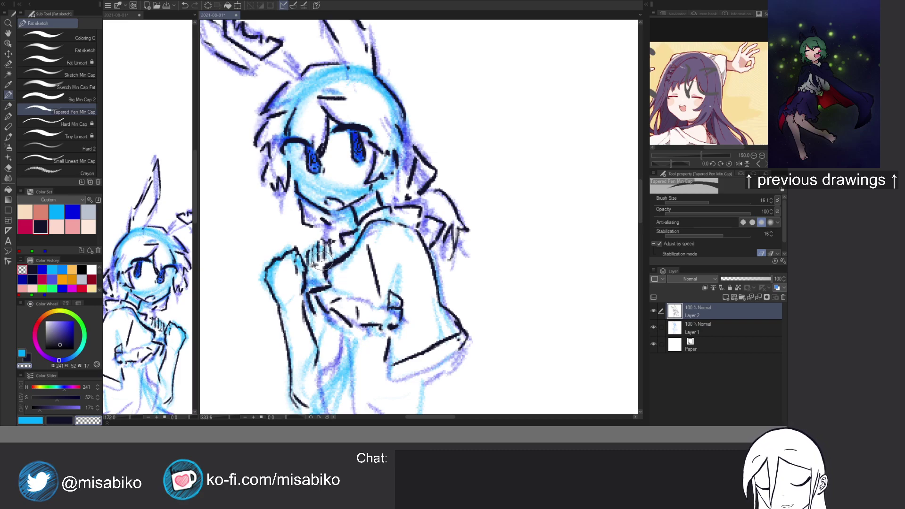
{"action": "key", "text": "c"}
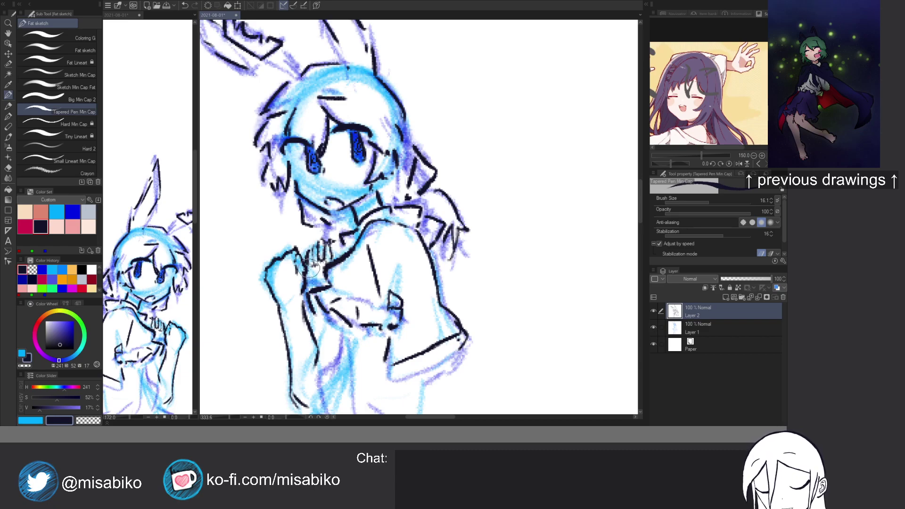
{"action": "key", "text": "c"}
{"action": "left_click_drag", "start_coordinate": [310, 244], "coordinate": [315, 247]}
{"action": "key", "text": "c"}
{"action": "key", "text": "c"}
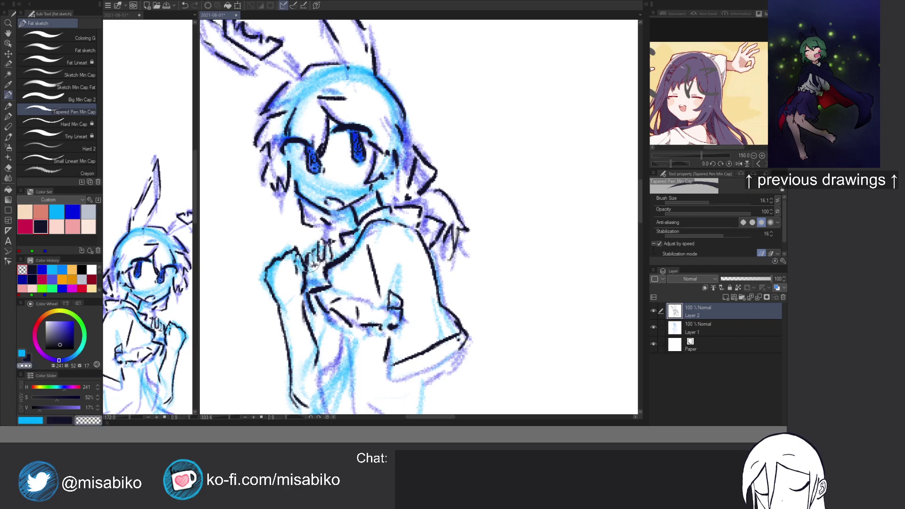
{"action": "key", "text": "c"}
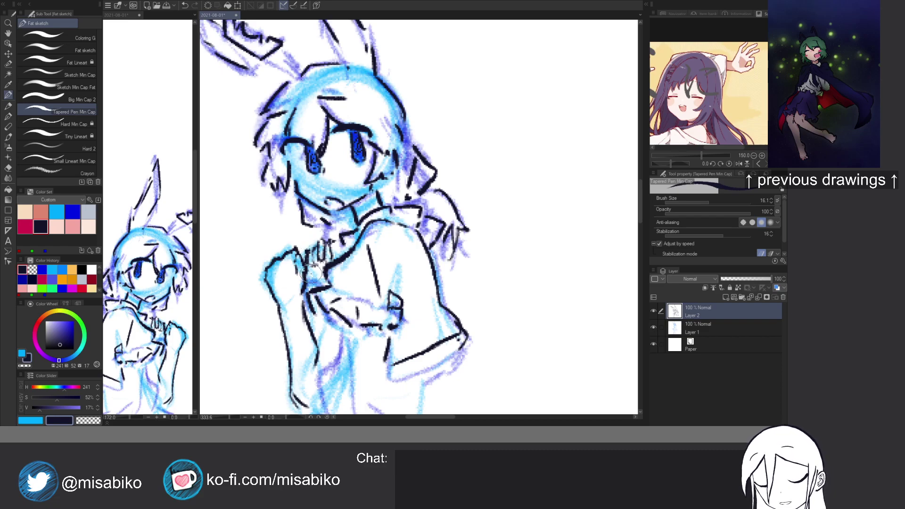
{"action": "scroll", "coordinate": [326, 276], "scroll_direction": "down", "scroll_amount": 4}
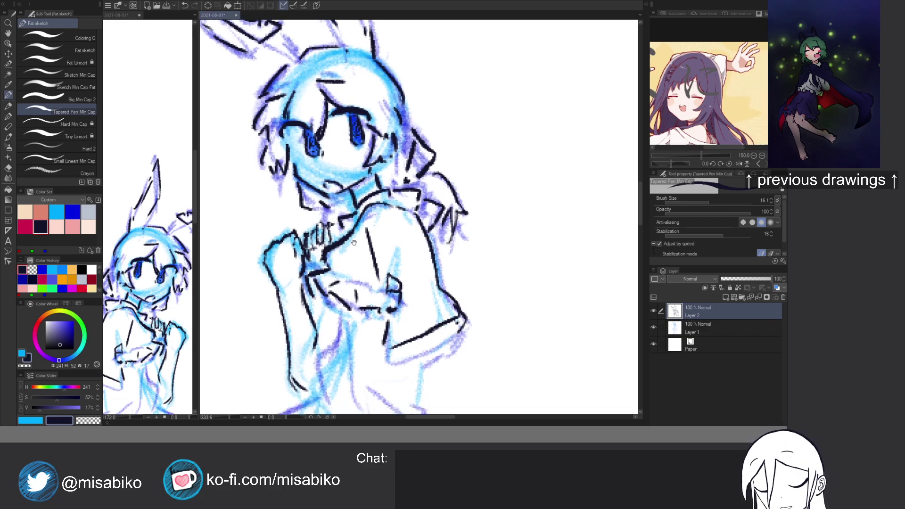
Ink the inner edge of the raised forearm and reinforce its outline down to the elbow.
{"action": "key", "text": "c"}
{"action": "key", "text": "c"}
{"action": "mouse_move", "coordinate": [335, 225]}
{"action": "left_mouse_down"}
{"action": "mouse_move", "coordinate": [310, 274]}
{"action": "mouse_move", "coordinate": [322, 280]}
{"action": "mouse_move", "coordinate": [326, 231]}
{"action": "mouse_move", "coordinate": [312, 279]}
{"action": "mouse_move", "coordinate": [319, 258]}
{"action": "left_mouse_up"}
{"action": "key", "text": "ctrl+z"}
{"action": "key", "text": "ctrl+z"}
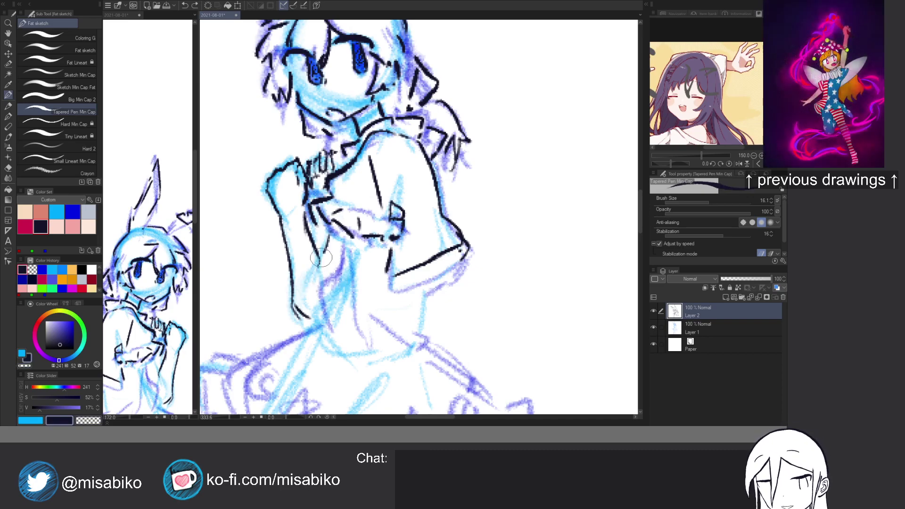
{"action": "left_click_drag", "start_coordinate": [293, 292], "coordinate": [311, 319]}
{"action": "left_click_drag", "start_coordinate": [319, 260], "coordinate": [310, 278]}
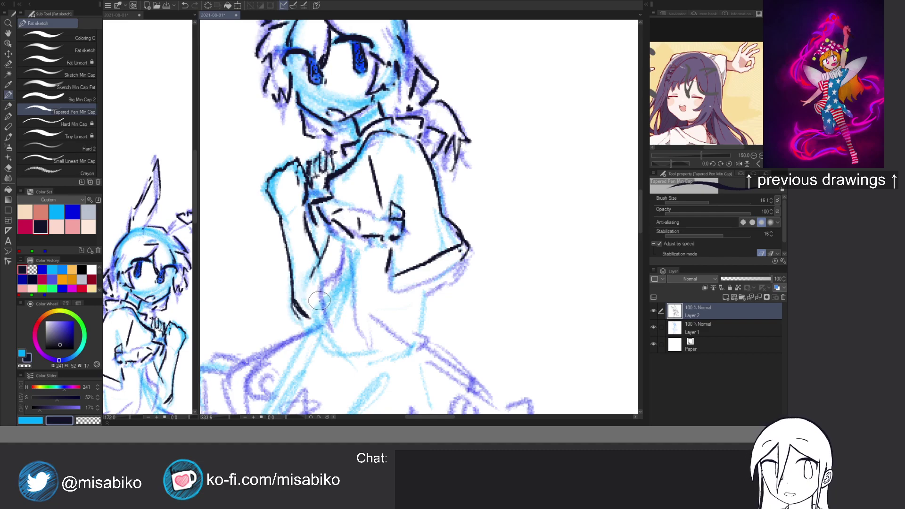
{"action": "left_click_drag", "start_coordinate": [304, 309], "coordinate": [307, 321]}
Ink the lower edge of the other sleeve and the torso's sides down to the waist.
{"action": "mouse_move", "coordinate": [383, 296]}
{"action": "left_mouse_down"}
{"action": "mouse_move", "coordinate": [375, 257]}
{"action": "mouse_move", "coordinate": [375, 277]}
{"action": "left_mouse_up"}
{"action": "left_click_drag", "start_coordinate": [455, 239], "coordinate": [427, 258]}
{"action": "mouse_move", "coordinate": [339, 228]}
{"action": "left_mouse_down"}
{"action": "mouse_move", "coordinate": [313, 282]}
{"action": "mouse_move", "coordinate": [322, 304]}
{"action": "mouse_move", "coordinate": [335, 289]}
{"action": "mouse_move", "coordinate": [381, 317]}
{"action": "mouse_move", "coordinate": [381, 304]}
{"action": "mouse_move", "coordinate": [405, 312]}
{"action": "left_mouse_up"}
{"action": "mouse_move", "coordinate": [415, 281]}
{"action": "left_mouse_down"}
{"action": "mouse_move", "coordinate": [404, 311]}
{"action": "mouse_move", "coordinate": [384, 298]}
{"action": "left_mouse_up"}
Ink the crossed legs and the back leg's boot with its pointed cuff, following the crayon sketch.
{"action": "mouse_move", "coordinate": [323, 394]}
{"action": "left_mouse_down"}
{"action": "mouse_move", "coordinate": [307, 285]}
{"action": "mouse_move", "coordinate": [302, 302]}
{"action": "mouse_move", "coordinate": [338, 363]}
{"action": "left_mouse_up"}
{"action": "mouse_move", "coordinate": [333, 296]}
{"action": "left_mouse_down"}
{"action": "mouse_move", "coordinate": [359, 361]}
{"action": "mouse_move", "coordinate": [339, 371]}
{"action": "mouse_move", "coordinate": [344, 344]}
{"action": "mouse_move", "coordinate": [307, 335]}
{"action": "left_mouse_up"}
{"action": "key", "text": "ctrl+z"}
{"action": "mouse_move", "coordinate": [312, 291]}
{"action": "left_mouse_down"}
{"action": "mouse_move", "coordinate": [306, 342]}
{"action": "mouse_move", "coordinate": [323, 354]}
{"action": "left_mouse_up"}
{"action": "key", "text": "ctrl+z"}
{"action": "mouse_move", "coordinate": [333, 314]}
{"action": "left_mouse_down"}
{"action": "mouse_move", "coordinate": [325, 350]}
{"action": "mouse_move", "coordinate": [323, 334]}
{"action": "mouse_move", "coordinate": [334, 358]}
{"action": "mouse_move", "coordinate": [317, 356]}
{"action": "mouse_move", "coordinate": [307, 325]}
{"action": "mouse_move", "coordinate": [303, 360]}
{"action": "left_mouse_up"}
{"action": "mouse_move", "coordinate": [324, 368]}
{"action": "left_mouse_down"}
{"action": "mouse_move", "coordinate": [336, 306]}
{"action": "mouse_move", "coordinate": [341, 315]}
{"action": "mouse_move", "coordinate": [313, 357]}
{"action": "mouse_move", "coordinate": [302, 347]}
{"action": "left_mouse_up"}
{"action": "mouse_move", "coordinate": [312, 311]}
{"action": "left_mouse_down"}
{"action": "mouse_move", "coordinate": [299, 331]}
{"action": "mouse_move", "coordinate": [314, 353]}
{"action": "left_mouse_up"}
{"action": "left_click_drag", "start_coordinate": [397, 293], "coordinate": [371, 325]}
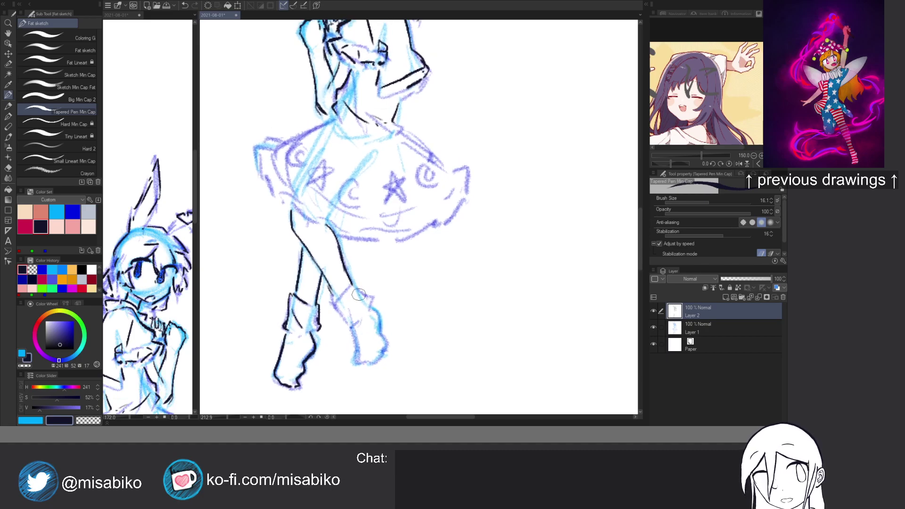
Ink the front leg's boot, outlining the folded cuff, heel and toe.
{"action": "mouse_move", "coordinate": [336, 300]}
{"action": "left_mouse_down"}
{"action": "mouse_move", "coordinate": [350, 281]}
{"action": "mouse_move", "coordinate": [370, 298]}
{"action": "left_mouse_up"}
{"action": "mouse_move", "coordinate": [353, 291]}
{"action": "left_mouse_down"}
{"action": "mouse_move", "coordinate": [350, 321]}
{"action": "mouse_move", "coordinate": [333, 306]}
{"action": "mouse_move", "coordinate": [352, 328]}
{"action": "mouse_move", "coordinate": [372, 307]}
{"action": "mouse_move", "coordinate": [384, 326]}
{"action": "mouse_move", "coordinate": [380, 340]}
{"action": "mouse_move", "coordinate": [379, 316]}
{"action": "mouse_move", "coordinate": [378, 351]}
{"action": "mouse_move", "coordinate": [351, 330]}
{"action": "mouse_move", "coordinate": [359, 367]}
{"action": "left_mouse_up"}
{"action": "left_click_drag", "start_coordinate": [366, 270], "coordinate": [355, 350]}
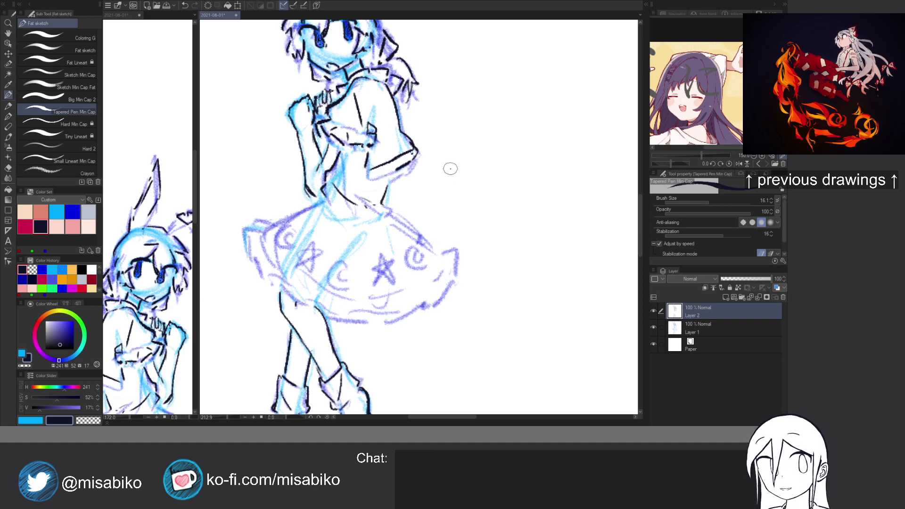
Ink the skirt's main outline from the waist out to both sides and along the inner hem.
{"action": "mouse_move", "coordinate": [397, 263]}
{"action": "left_mouse_down"}
{"action": "mouse_move", "coordinate": [399, 307]}
{"action": "mouse_move", "coordinate": [391, 300]}
{"action": "mouse_move", "coordinate": [388, 317]}
{"action": "mouse_move", "coordinate": [416, 332]}
{"action": "left_mouse_up"}
{"action": "mouse_move", "coordinate": [383, 298]}
{"action": "left_mouse_down"}
{"action": "mouse_move", "coordinate": [413, 316]}
{"action": "mouse_move", "coordinate": [431, 353]}
{"action": "left_mouse_up"}
{"action": "mouse_move", "coordinate": [312, 296]}
{"action": "left_mouse_down"}
{"action": "mouse_move", "coordinate": [265, 324]}
{"action": "mouse_move", "coordinate": [263, 317]}
{"action": "mouse_move", "coordinate": [256, 337]}
{"action": "mouse_move", "coordinate": [289, 367]}
{"action": "left_mouse_up"}
{"action": "key", "text": "ctrl+z"}
{"action": "mouse_move", "coordinate": [260, 326]}
{"action": "left_mouse_down"}
{"action": "mouse_move", "coordinate": [260, 355]}
{"action": "mouse_move", "coordinate": [289, 380]}
{"action": "mouse_move", "coordinate": [355, 401]}
{"action": "mouse_move", "coordinate": [378, 362]}
{"action": "mouse_move", "coordinate": [377, 338]}
{"action": "mouse_move", "coordinate": [420, 322]}
{"action": "mouse_move", "coordinate": [427, 302]}
{"action": "left_mouse_up"}
{"action": "left_click_drag", "start_coordinate": [316, 285], "coordinate": [325, 308]}
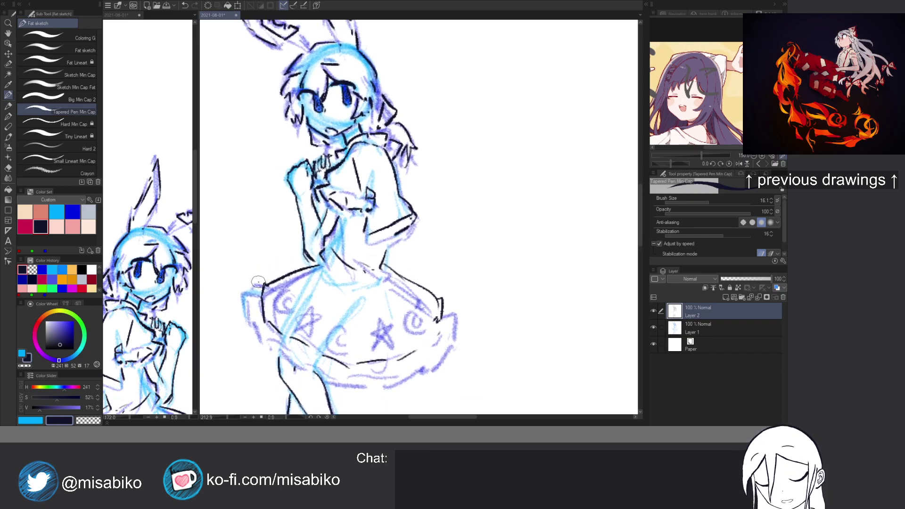
Ink the ruffle on the skirt's left end and down along the hem above the legs.
{"action": "mouse_move", "coordinate": [262, 283]}
{"action": "left_mouse_down"}
{"action": "mouse_move", "coordinate": [249, 283]}
{"action": "mouse_move", "coordinate": [252, 315]}
{"action": "left_mouse_up"}
{"action": "key", "text": "ctrl+z"}
{"action": "key", "text": "ctrl+z"}
{"action": "mouse_move", "coordinate": [263, 284]}
{"action": "left_mouse_down"}
{"action": "mouse_move", "coordinate": [244, 290]}
{"action": "mouse_move", "coordinate": [249, 319]}
{"action": "mouse_move", "coordinate": [244, 297]}
{"action": "mouse_move", "coordinate": [266, 337]}
{"action": "mouse_move", "coordinate": [256, 306]}
{"action": "mouse_move", "coordinate": [251, 323]}
{"action": "mouse_move", "coordinate": [245, 316]}
{"action": "mouse_move", "coordinate": [244, 324]}
{"action": "mouse_move", "coordinate": [276, 294]}
{"action": "left_mouse_up"}
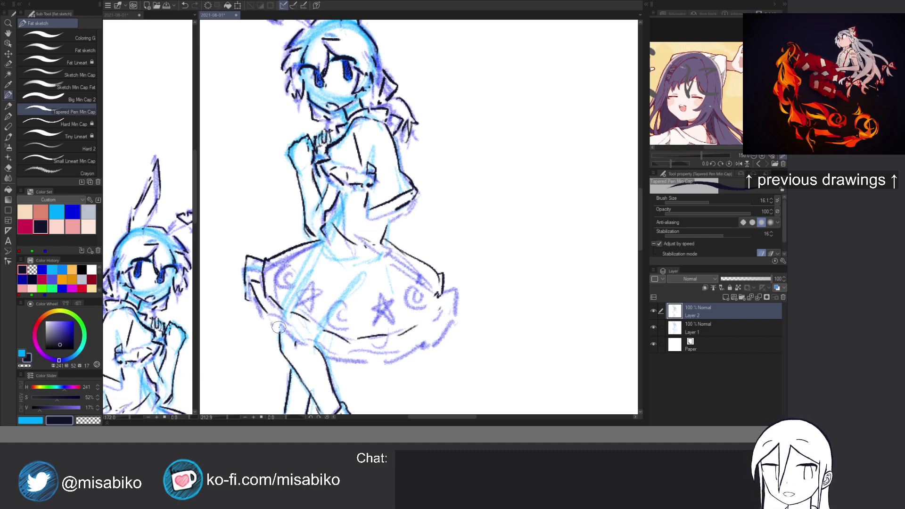
{"action": "mouse_move", "coordinate": [276, 309]}
{"action": "left_mouse_down"}
{"action": "mouse_move", "coordinate": [289, 332]}
{"action": "mouse_move", "coordinate": [339, 357]}
{"action": "left_mouse_up"}
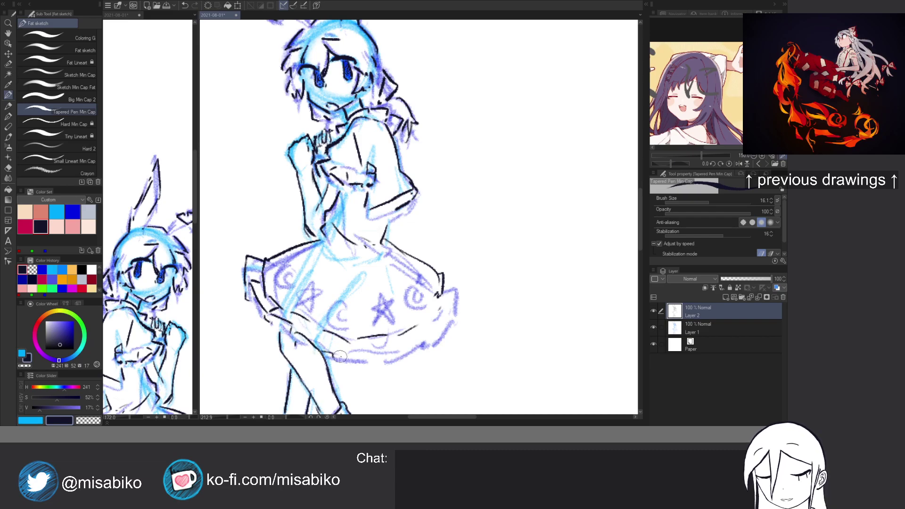
{"action": "left_click_drag", "start_coordinate": [342, 277], "coordinate": [355, 265]}
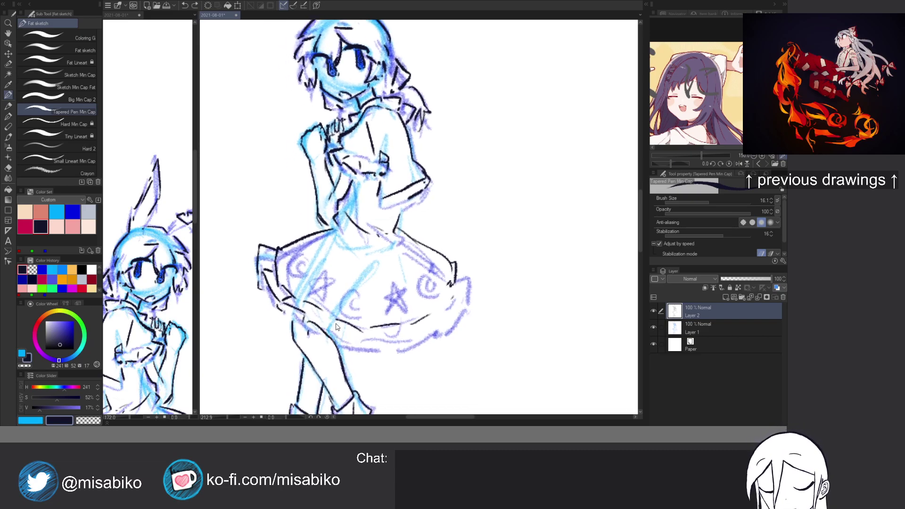
Ink the zigzag ruffle folds along the front hem and a short frill edge behind the skirt's upper left.
{"action": "mouse_move", "coordinate": [314, 318]}
{"action": "left_mouse_down"}
{"action": "mouse_move", "coordinate": [330, 335]}
{"action": "mouse_move", "coordinate": [313, 324]}
{"action": "mouse_move", "coordinate": [326, 313]}
{"action": "mouse_move", "coordinate": [340, 333]}
{"action": "mouse_move", "coordinate": [361, 337]}
{"action": "mouse_move", "coordinate": [339, 334]}
{"action": "mouse_move", "coordinate": [366, 343]}
{"action": "mouse_move", "coordinate": [340, 330]}
{"action": "mouse_move", "coordinate": [333, 339]}
{"action": "mouse_move", "coordinate": [415, 343]}
{"action": "mouse_move", "coordinate": [456, 305]}
{"action": "left_mouse_up"}
{"action": "scroll", "coordinate": [450, 307], "scroll_direction": "up", "scroll_amount": 2}
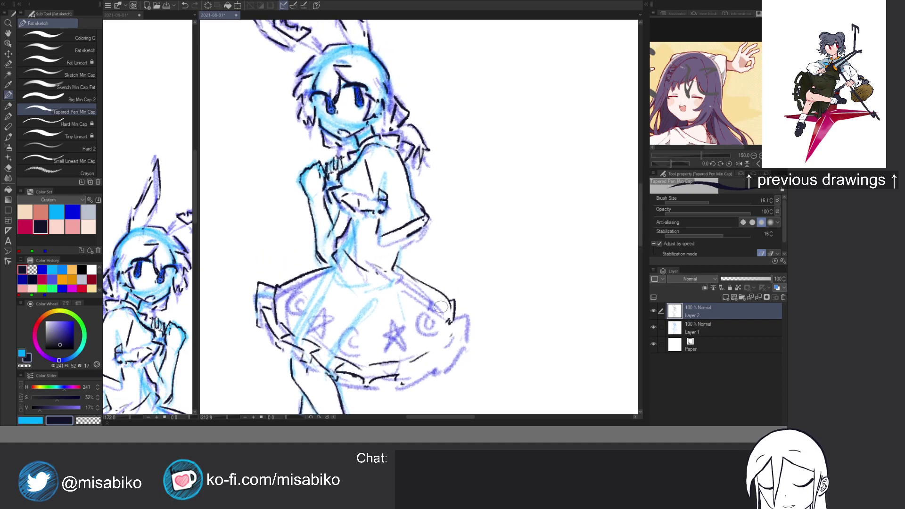
{"action": "mouse_move", "coordinate": [285, 278]}
{"action": "left_mouse_down"}
{"action": "mouse_move", "coordinate": [271, 274]}
{"action": "mouse_move", "coordinate": [272, 287]}
{"action": "left_mouse_up"}
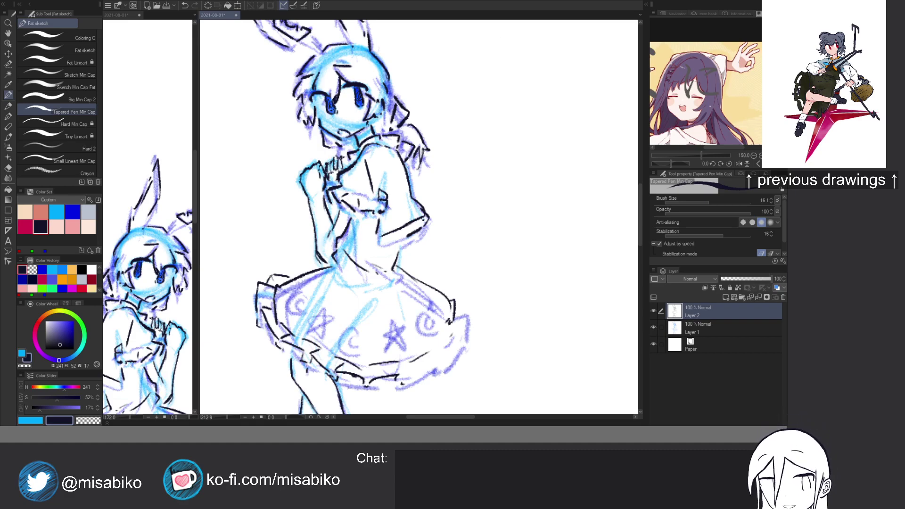
Ink the ruffle around the skirt's right end and add short frill strokes behind its upper edge.
{"action": "mouse_move", "coordinate": [404, 378]}
{"action": "left_mouse_down"}
{"action": "mouse_move", "coordinate": [435, 374]}
{"action": "mouse_move", "coordinate": [464, 346]}
{"action": "mouse_move", "coordinate": [458, 363]}
{"action": "mouse_move", "coordinate": [467, 342]}
{"action": "mouse_move", "coordinate": [451, 333]}
{"action": "mouse_move", "coordinate": [469, 316]}
{"action": "mouse_move", "coordinate": [460, 316]}
{"action": "mouse_move", "coordinate": [470, 329]}
{"action": "left_mouse_up"}
{"action": "key", "text": "ctrl+z"}
{"action": "key", "text": "ctrl+z"}
{"action": "key", "text": "ctrl+z"}
{"action": "mouse_move", "coordinate": [448, 296]}
{"action": "left_mouse_down"}
{"action": "mouse_move", "coordinate": [466, 297]}
{"action": "mouse_move", "coordinate": [470, 315]}
{"action": "left_mouse_up"}
{"action": "left_click_drag", "start_coordinate": [290, 274], "coordinate": [306, 271]}
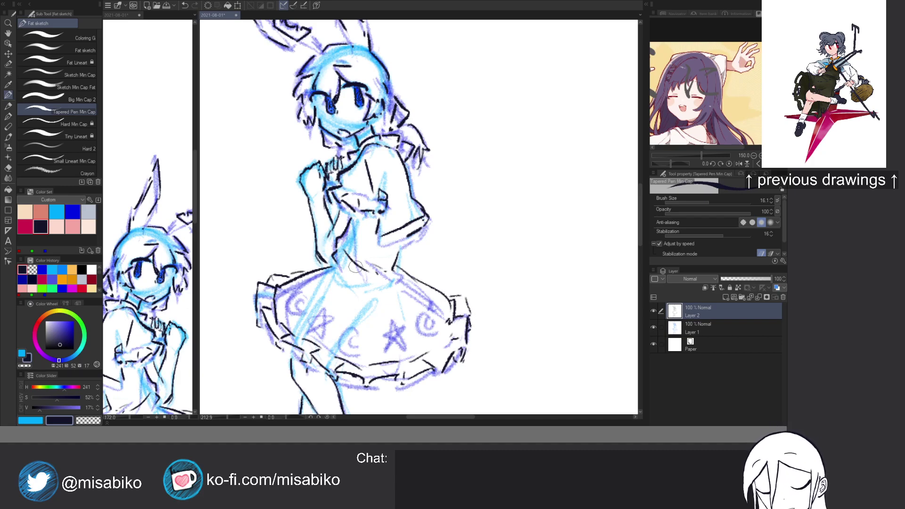
{"action": "left_click_drag", "start_coordinate": [432, 287], "coordinate": [447, 290]}
Ink the bodice seam running down the torso and refine the lines around the waist.
{"action": "scroll", "coordinate": [460, 297], "scroll_direction": "down", "scroll_amount": 3}
{"action": "left_click_drag", "start_coordinate": [455, 332], "coordinate": [433, 258]}
{"action": "scroll", "coordinate": [416, 255], "scroll_direction": "up", "scroll_amount": 5}
{"action": "mouse_move", "coordinate": [374, 278]}
{"action": "left_mouse_down"}
{"action": "mouse_move", "coordinate": [382, 258]}
{"action": "mouse_move", "coordinate": [378, 297]}
{"action": "mouse_move", "coordinate": [379, 249]}
{"action": "mouse_move", "coordinate": [373, 278]}
{"action": "left_mouse_up"}
{"action": "key", "text": "c"}
{"action": "key", "text": "c"}
{"action": "left_click_drag", "start_coordinate": [332, 214], "coordinate": [350, 270]}
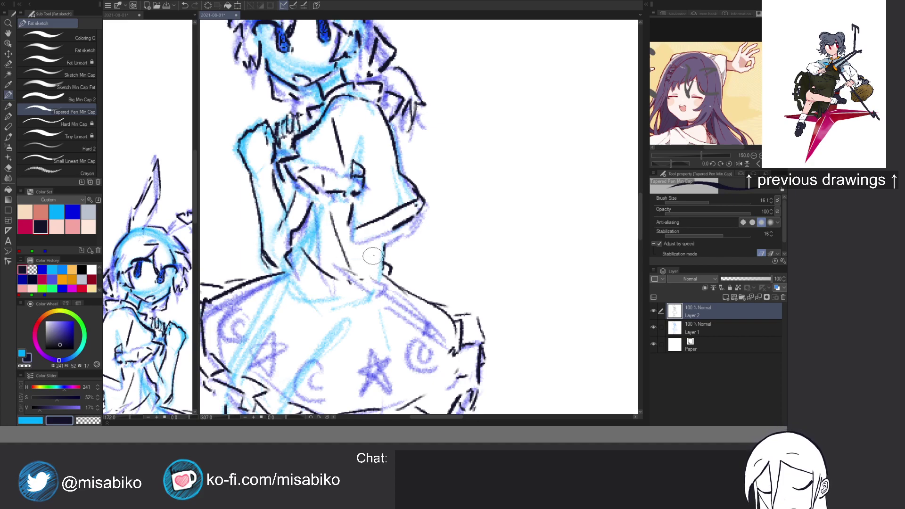
{"action": "scroll", "coordinate": [372, 258], "scroll_direction": "down", "scroll_amount": 2}
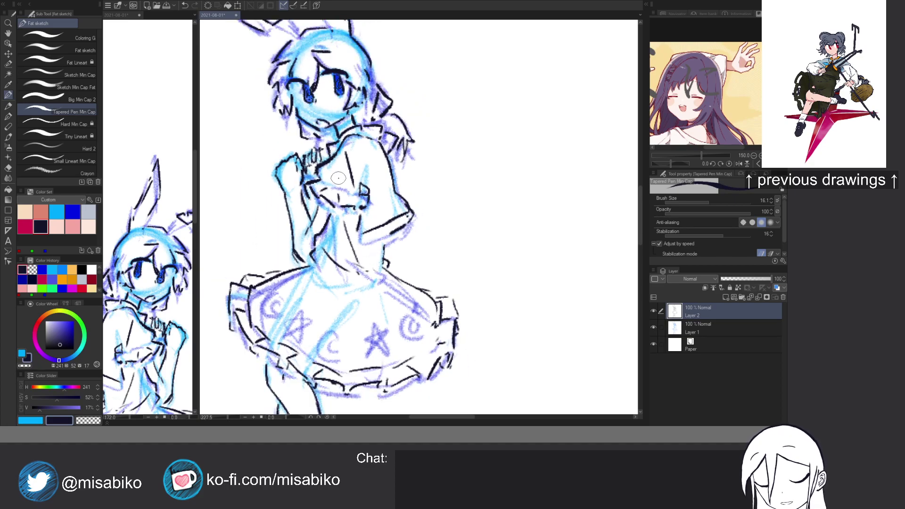
Touch up the lines around the neck and collar, alternating dark navy ink and the transparent color.
{"action": "scroll", "coordinate": [375, 184], "scroll_direction": "down", "scroll_amount": 1}
{"action": "left_click_drag", "start_coordinate": [371, 215], "coordinate": [377, 262]}
{"action": "scroll", "coordinate": [375, 235], "scroll_direction": "up", "scroll_amount": 3}
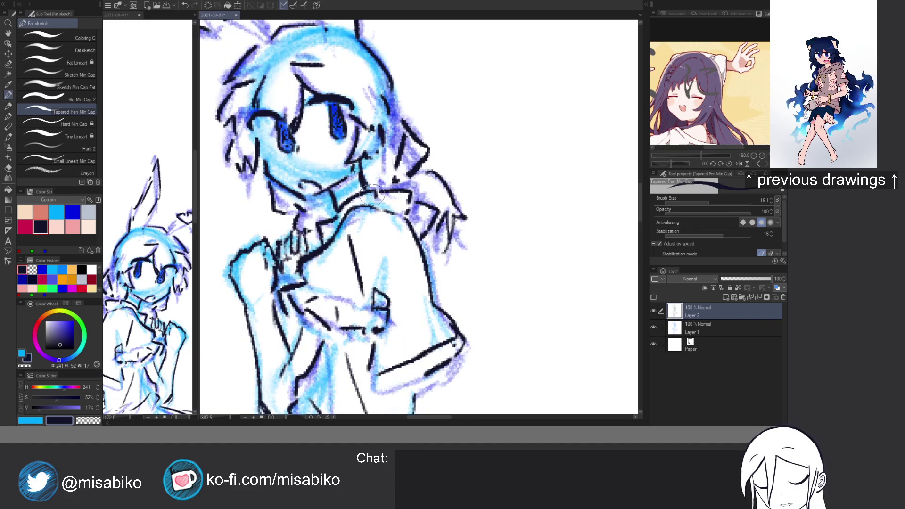
{"action": "key", "text": "c"}
{"action": "key", "text": "c"}
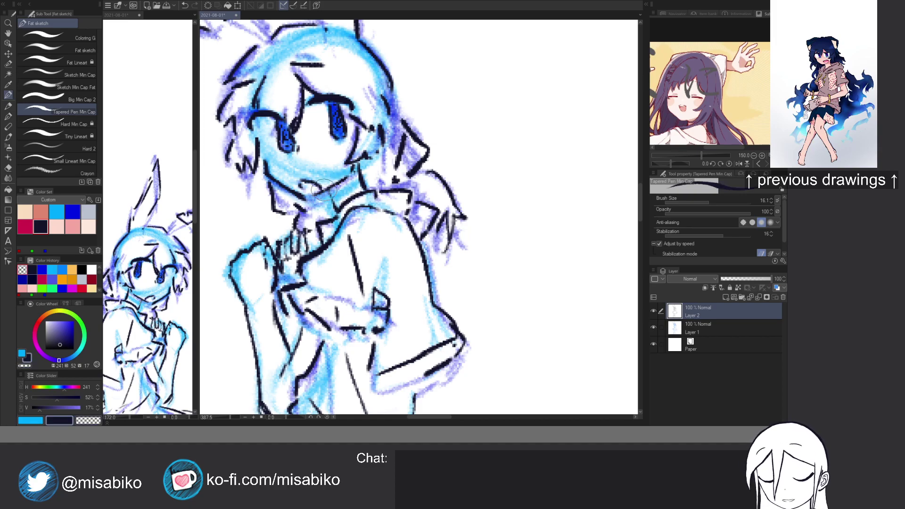
{"action": "key", "text": "c"}
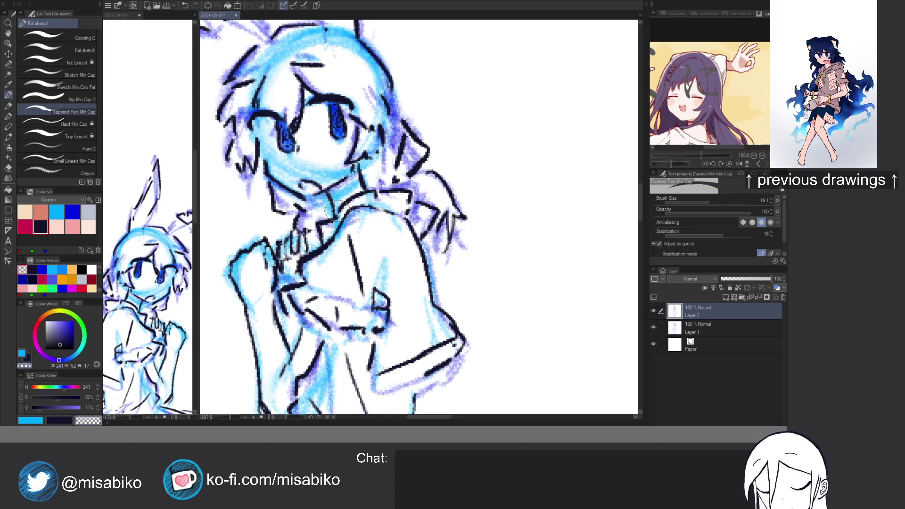
Ink a diagonal fold line across the front of the skirt in dark navy.
{"action": "scroll", "coordinate": [402, 228], "scroll_direction": "down", "scroll_amount": 4}
{"action": "left_click_drag", "start_coordinate": [401, 228], "coordinate": [386, 157]}
{"action": "left_click_drag", "start_coordinate": [380, 256], "coordinate": [388, 256]}
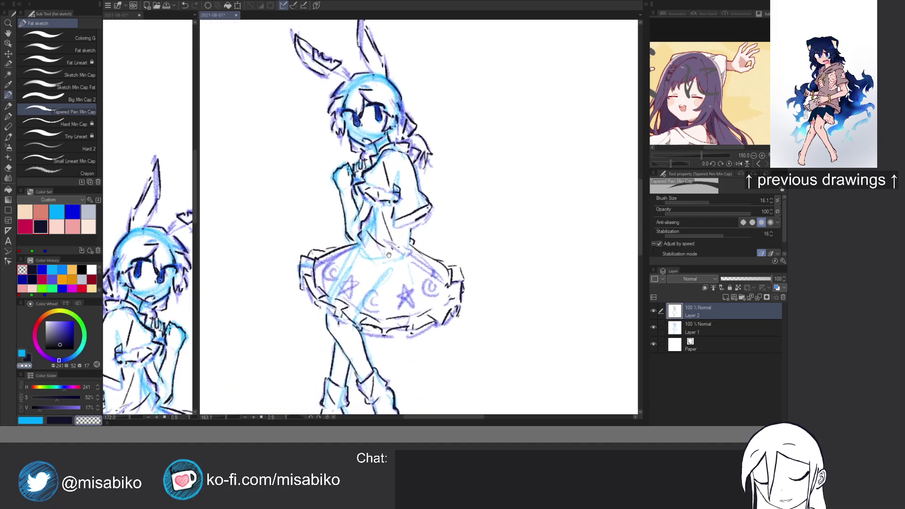
{"action": "key", "text": "c"}
{"action": "mouse_move", "coordinate": [356, 282]}
{"action": "left_mouse_down"}
{"action": "mouse_move", "coordinate": [377, 303]}
{"action": "mouse_move", "coordinate": [404, 306]}
{"action": "mouse_move", "coordinate": [428, 288]}
{"action": "left_mouse_up"}
{"action": "mouse_move", "coordinate": [424, 291]}
{"action": "left_mouse_down"}
{"action": "mouse_move", "coordinate": [434, 285]}
{"action": "mouse_move", "coordinate": [418, 313]}
{"action": "left_mouse_up"}
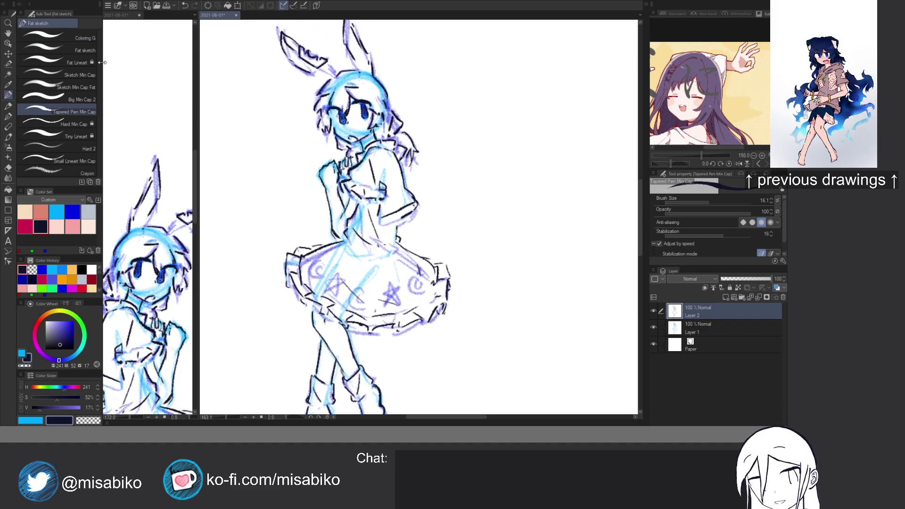
Set up skin coloring with the Coloring G brush, a new layer directly above Layer 1 and a pale pink color.
{"action": "left_click", "coordinate": [57, 37]}
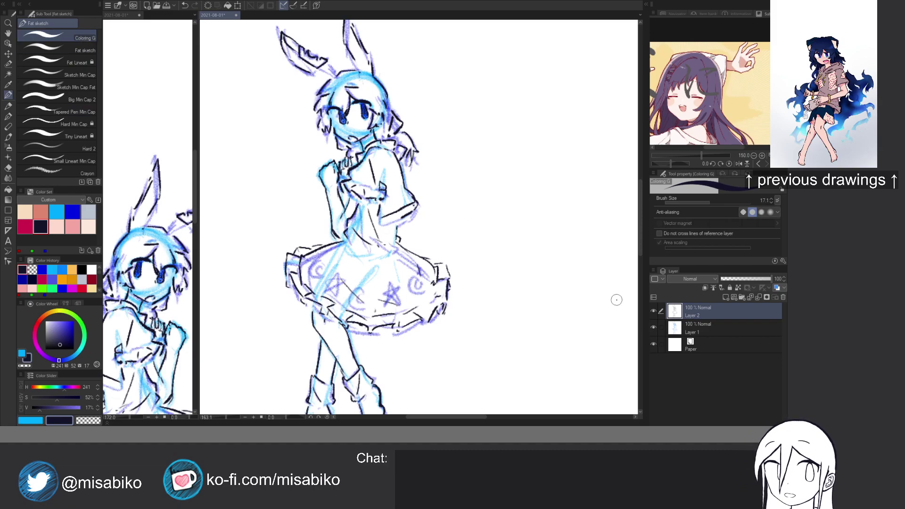
{"action": "left_click", "coordinate": [678, 328]}
{"action": "key", "text": "ctrl+shift+n"}
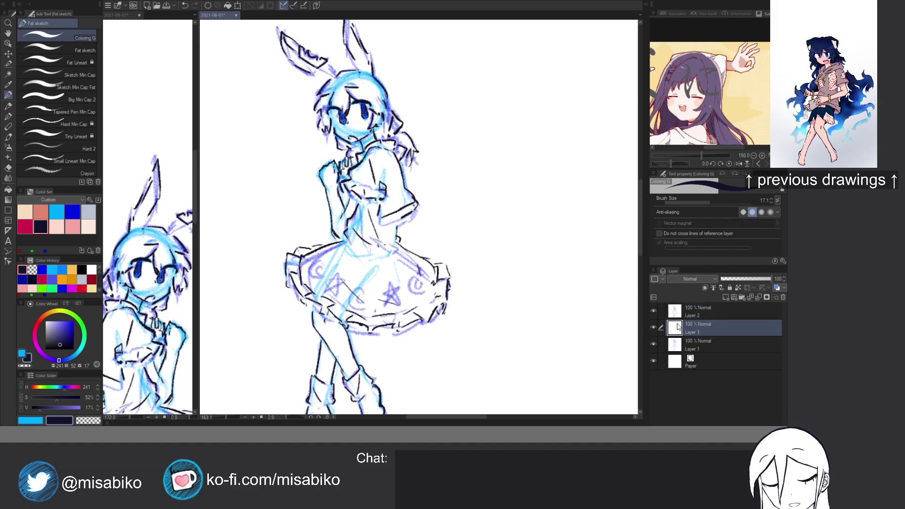
{"action": "left_click", "coordinate": [57, 226]}
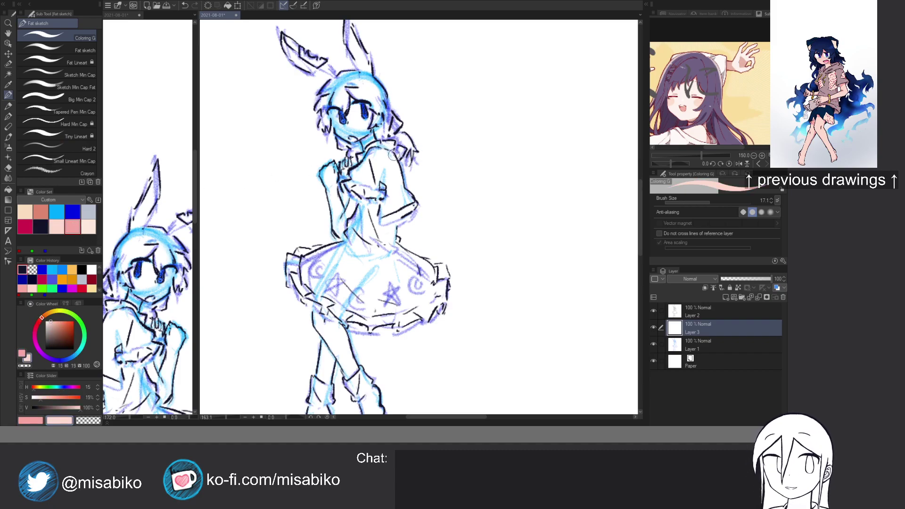
Paint the face and neck in the pale pink skin tone at brush size 31.7.
{"action": "left_click_drag", "start_coordinate": [382, 162], "coordinate": [356, 293]}
{"action": "scroll", "coordinate": [334, 219], "scroll_direction": "up", "scroll_amount": 5}
{"action": "left_click_drag", "start_coordinate": [342, 227], "coordinate": [344, 229]}
{"action": "mouse_move", "coordinate": [339, 191]}
{"action": "left_mouse_down"}
{"action": "mouse_move", "coordinate": [356, 232]}
{"action": "mouse_move", "coordinate": [335, 233]}
{"action": "mouse_move", "coordinate": [348, 241]}
{"action": "left_mouse_up"}
{"action": "mouse_move", "coordinate": [338, 192]}
{"action": "left_mouse_down"}
{"action": "mouse_move", "coordinate": [321, 233]}
{"action": "mouse_move", "coordinate": [312, 232]}
{"action": "mouse_move", "coordinate": [312, 197]}
{"action": "mouse_move", "coordinate": [295, 200]}
{"action": "mouse_move", "coordinate": [292, 239]}
{"action": "mouse_move", "coordinate": [282, 219]}
{"action": "mouse_move", "coordinate": [303, 264]}
{"action": "mouse_move", "coordinate": [286, 216]}
{"action": "mouse_move", "coordinate": [279, 223]}
{"action": "mouse_move", "coordinate": [277, 214]}
{"action": "mouse_move", "coordinate": [310, 253]}
{"action": "mouse_move", "coordinate": [297, 253]}
{"action": "mouse_move", "coordinate": [307, 260]}
{"action": "mouse_move", "coordinate": [291, 251]}
{"action": "mouse_move", "coordinate": [313, 270]}
{"action": "mouse_move", "coordinate": [293, 257]}
{"action": "mouse_move", "coordinate": [317, 273]}
{"action": "mouse_move", "coordinate": [296, 260]}
{"action": "mouse_move", "coordinate": [320, 235]}
{"action": "mouse_move", "coordinate": [303, 219]}
{"action": "mouse_move", "coordinate": [324, 218]}
{"action": "mouse_move", "coordinate": [324, 245]}
{"action": "mouse_move", "coordinate": [340, 248]}
{"action": "mouse_move", "coordinate": [323, 269]}
{"action": "mouse_move", "coordinate": [355, 247]}
{"action": "mouse_move", "coordinate": [320, 272]}
{"action": "mouse_move", "coordinate": [365, 244]}
{"action": "mouse_move", "coordinate": [347, 265]}
{"action": "mouse_move", "coordinate": [361, 242]}
{"action": "mouse_move", "coordinate": [358, 270]}
{"action": "mouse_move", "coordinate": [359, 240]}
{"action": "mouse_move", "coordinate": [359, 286]}
{"action": "mouse_move", "coordinate": [357, 239]}
{"action": "mouse_move", "coordinate": [367, 291]}
{"action": "mouse_move", "coordinate": [358, 238]}
{"action": "mouse_move", "coordinate": [377, 288]}
{"action": "mouse_move", "coordinate": [361, 252]}
{"action": "mouse_move", "coordinate": [362, 274]}
{"action": "mouse_move", "coordinate": [348, 253]}
{"action": "mouse_move", "coordinate": [357, 279]}
{"action": "left_mouse_up"}
{"action": "mouse_move", "coordinate": [284, 209]}
{"action": "left_mouse_down"}
{"action": "mouse_move", "coordinate": [271, 223]}
{"action": "mouse_move", "coordinate": [283, 227]}
{"action": "left_mouse_up"}
{"action": "mouse_move", "coordinate": [336, 193]}
{"action": "left_mouse_down"}
{"action": "mouse_move", "coordinate": [321, 189]}
{"action": "mouse_move", "coordinate": [351, 238]}
{"action": "mouse_move", "coordinate": [346, 231]}
{"action": "left_mouse_up"}
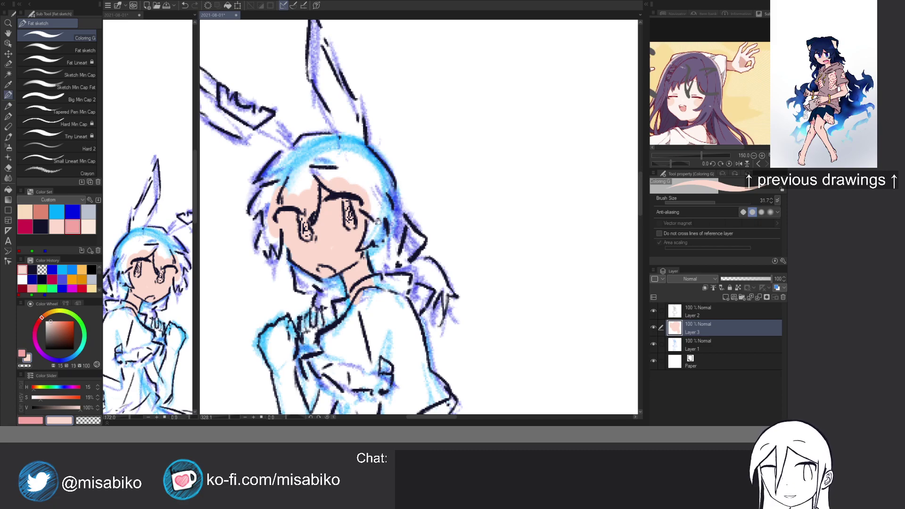
Fill the raised fist, both visible arm parts and the other hand's fingers with the pale pink skin tone.
{"action": "scroll", "coordinate": [345, 222], "scroll_direction": "down", "scroll_amount": 5}
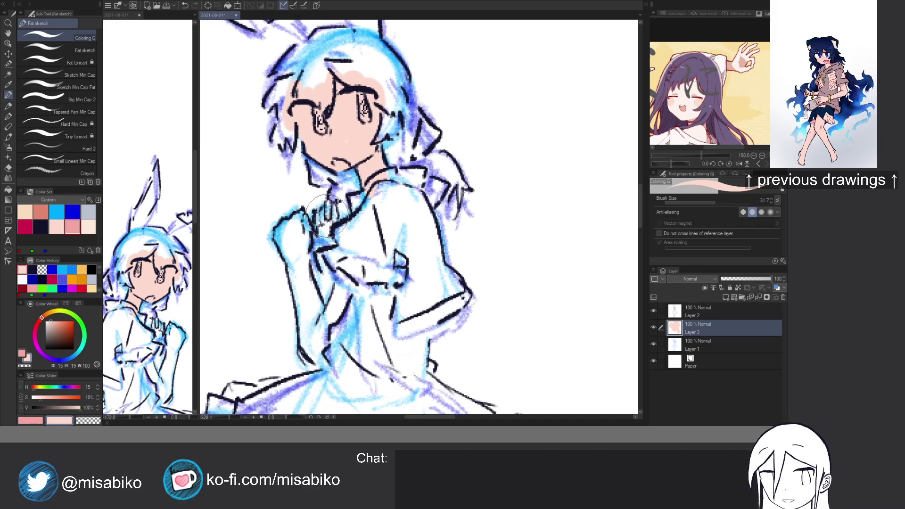
{"action": "mouse_move", "coordinate": [299, 213]}
{"action": "left_mouse_down"}
{"action": "mouse_move", "coordinate": [309, 237]}
{"action": "mouse_move", "coordinate": [299, 213]}
{"action": "mouse_move", "coordinate": [277, 229]}
{"action": "mouse_move", "coordinate": [287, 249]}
{"action": "mouse_move", "coordinate": [279, 242]}
{"action": "mouse_move", "coordinate": [288, 255]}
{"action": "mouse_move", "coordinate": [285, 234]}
{"action": "mouse_move", "coordinate": [297, 250]}
{"action": "mouse_move", "coordinate": [299, 235]}
{"action": "mouse_move", "coordinate": [301, 289]}
{"action": "mouse_move", "coordinate": [301, 251]}
{"action": "mouse_move", "coordinate": [321, 315]}
{"action": "mouse_move", "coordinate": [307, 299]}
{"action": "left_mouse_up"}
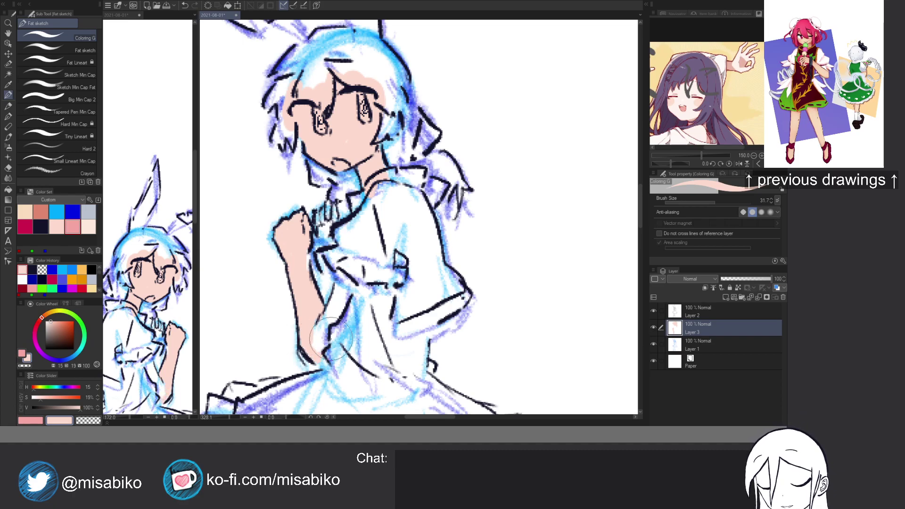
{"action": "left_click_drag", "start_coordinate": [313, 334], "coordinate": [335, 304]}
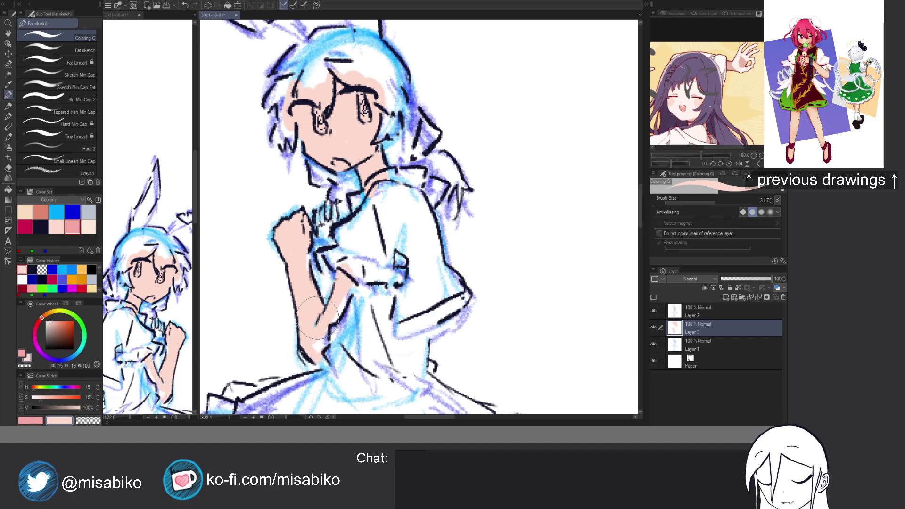
{"action": "left_click_drag", "start_coordinate": [410, 284], "coordinate": [391, 314]}
{"action": "mouse_move", "coordinate": [313, 239]}
{"action": "left_mouse_down"}
{"action": "mouse_move", "coordinate": [305, 263]}
{"action": "mouse_move", "coordinate": [296, 250]}
{"action": "mouse_move", "coordinate": [311, 287]}
{"action": "mouse_move", "coordinate": [321, 286]}
{"action": "mouse_move", "coordinate": [320, 309]}
{"action": "mouse_move", "coordinate": [305, 272]}
{"action": "mouse_move", "coordinate": [317, 318]}
{"action": "mouse_move", "coordinate": [319, 294]}
{"action": "mouse_move", "coordinate": [321, 308]}
{"action": "mouse_move", "coordinate": [330, 306]}
{"action": "mouse_move", "coordinate": [359, 183]}
{"action": "left_mouse_up"}
Fill the bare legs between the skirt hem and the boots with the pale pink skin tone.
{"action": "scroll", "coordinate": [377, 217], "scroll_direction": "down", "scroll_amount": 3}
{"action": "left_click_drag", "start_coordinate": [343, 364], "coordinate": [342, 316]}
{"action": "mouse_move", "coordinate": [323, 282]}
{"action": "left_mouse_down"}
{"action": "mouse_move", "coordinate": [319, 308]}
{"action": "mouse_move", "coordinate": [358, 364]}
{"action": "mouse_move", "coordinate": [334, 296]}
{"action": "mouse_move", "coordinate": [364, 364]}
{"action": "mouse_move", "coordinate": [342, 300]}
{"action": "mouse_move", "coordinate": [363, 368]}
{"action": "mouse_move", "coordinate": [331, 284]}
{"action": "mouse_move", "coordinate": [330, 316]}
{"action": "mouse_move", "coordinate": [341, 296]}
{"action": "left_mouse_up"}
{"action": "left_click_drag", "start_coordinate": [337, 332], "coordinate": [340, 304]}
{"action": "scroll", "coordinate": [373, 290], "scroll_direction": "up", "scroll_amount": 4}
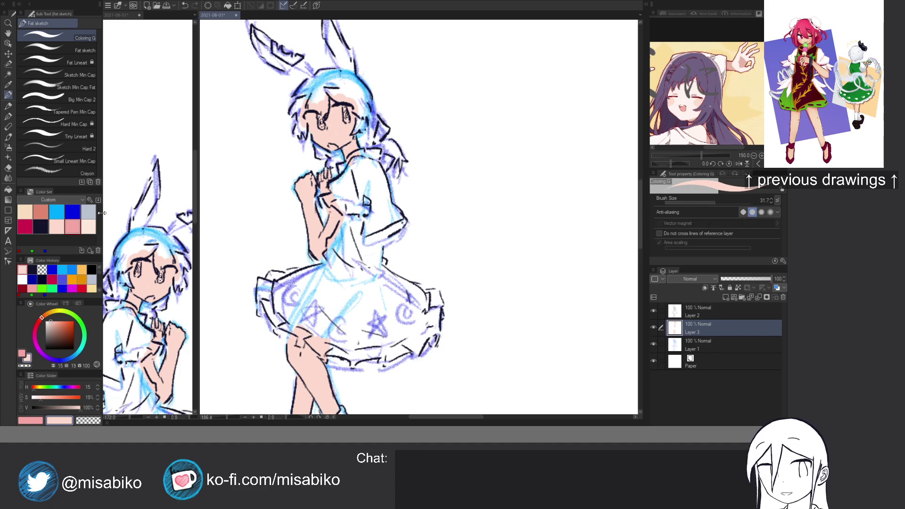
Put the skin layer in a folder, add a new layer above it inside the folder and choose saturated blue.
{"action": "left_click", "coordinate": [72, 213]}
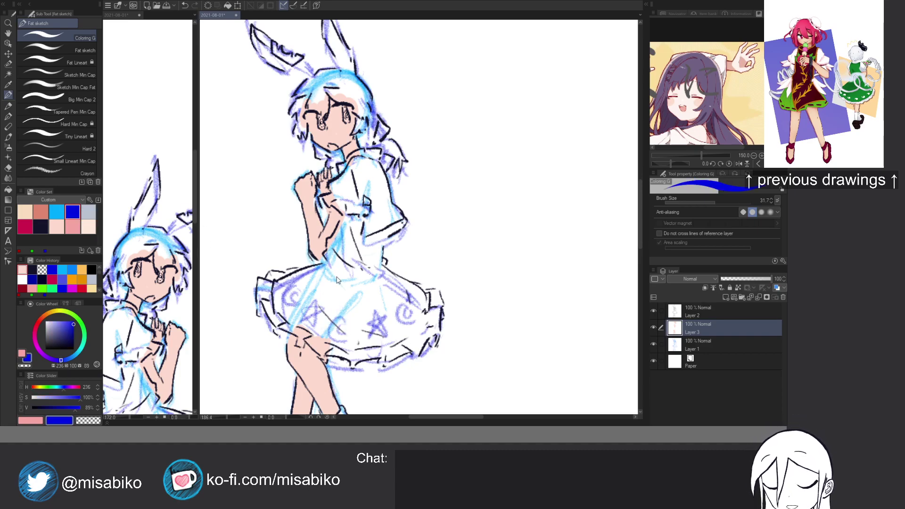
{"action": "key", "text": "ctrl+g"}
{"action": "key", "text": "ctrl+shift+n"}
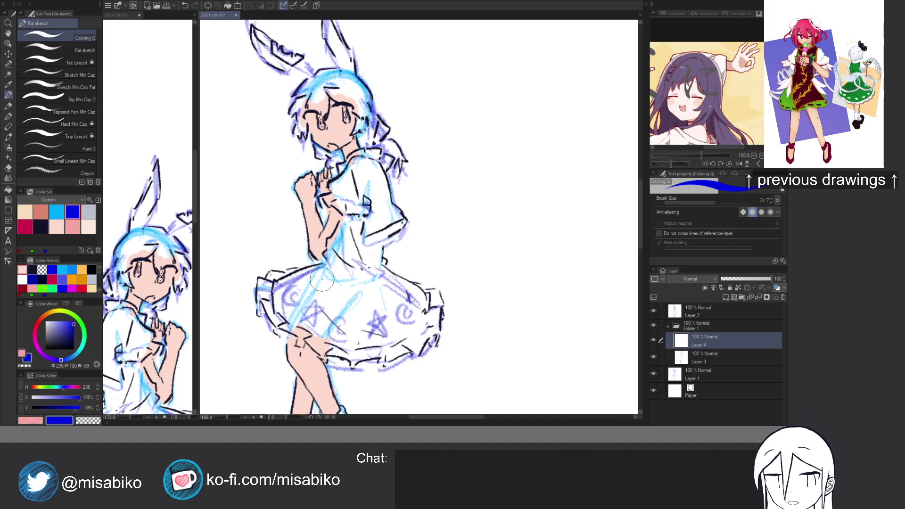
Paint the fringe over the forehead in blue, trimming its pointed edges with the transparent color.
{"action": "scroll", "coordinate": [343, 235], "scroll_direction": "up", "scroll_amount": 5}
{"action": "mouse_move", "coordinate": [333, 209]}
{"action": "left_mouse_down"}
{"action": "mouse_move", "coordinate": [378, 248]}
{"action": "mouse_move", "coordinate": [324, 212]}
{"action": "mouse_move", "coordinate": [393, 256]}
{"action": "mouse_move", "coordinate": [325, 217]}
{"action": "mouse_move", "coordinate": [325, 275]}
{"action": "left_mouse_up"}
{"action": "left_click_drag", "start_coordinate": [330, 226], "coordinate": [322, 282]}
{"action": "mouse_move", "coordinate": [295, 218]}
{"action": "left_mouse_down"}
{"action": "mouse_move", "coordinate": [281, 261]}
{"action": "mouse_move", "coordinate": [297, 222]}
{"action": "mouse_move", "coordinate": [315, 295]}
{"action": "left_mouse_up"}
{"action": "key", "text": "c"}
{"action": "key", "text": "c"}
{"action": "left_click_drag", "start_coordinate": [311, 227], "coordinate": [315, 253]}
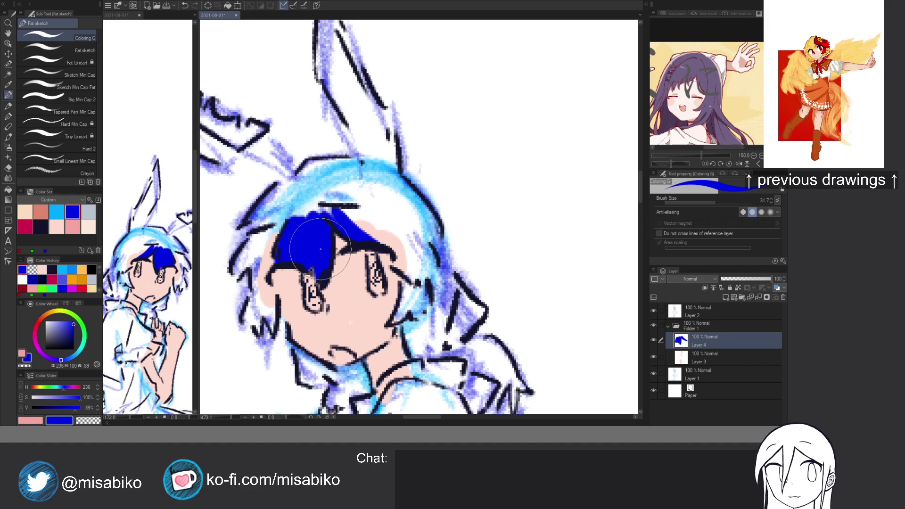
Extend the blue fringe up toward the crown and across above the right eye.
{"action": "key", "text": "c"}
{"action": "mouse_move", "coordinate": [325, 196]}
{"action": "left_mouse_down"}
{"action": "mouse_move", "coordinate": [342, 194]}
{"action": "mouse_move", "coordinate": [305, 222]}
{"action": "mouse_move", "coordinate": [347, 189]}
{"action": "mouse_move", "coordinate": [321, 210]}
{"action": "mouse_move", "coordinate": [383, 237]}
{"action": "mouse_move", "coordinate": [417, 273]}
{"action": "mouse_move", "coordinate": [380, 249]}
{"action": "mouse_move", "coordinate": [415, 276]}
{"action": "left_mouse_up"}
{"action": "key", "text": "ctrl+z"}
{"action": "key", "text": "c"}
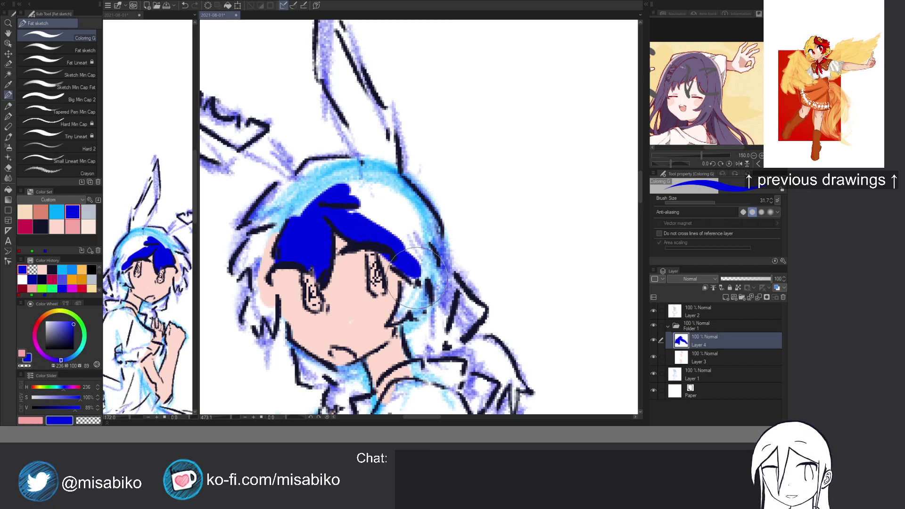
{"action": "left_click", "coordinate": [365, 245], "text": "ctrl+shift"}
{"action": "key", "text": "c"}
{"action": "key", "text": "c"}
{"action": "mouse_move", "coordinate": [388, 248]}
{"action": "left_mouse_down"}
{"action": "mouse_move", "coordinate": [405, 250]}
{"action": "mouse_move", "coordinate": [392, 264]}
{"action": "mouse_move", "coordinate": [401, 255]}
{"action": "mouse_move", "coordinate": [302, 265]}
{"action": "mouse_move", "coordinate": [406, 297]}
{"action": "mouse_move", "coordinate": [410, 285]}
{"action": "left_mouse_up"}
{"action": "key", "text": "ctrl+z"}
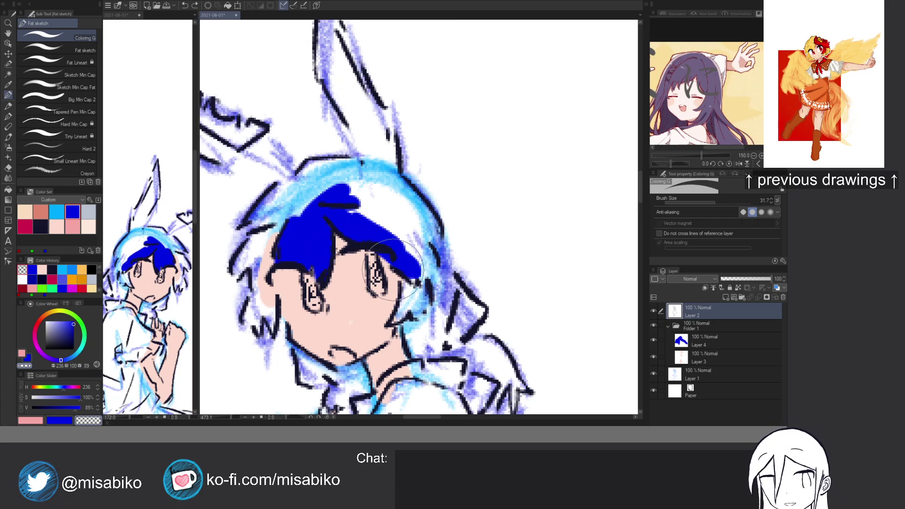
{"action": "key", "text": "c"}
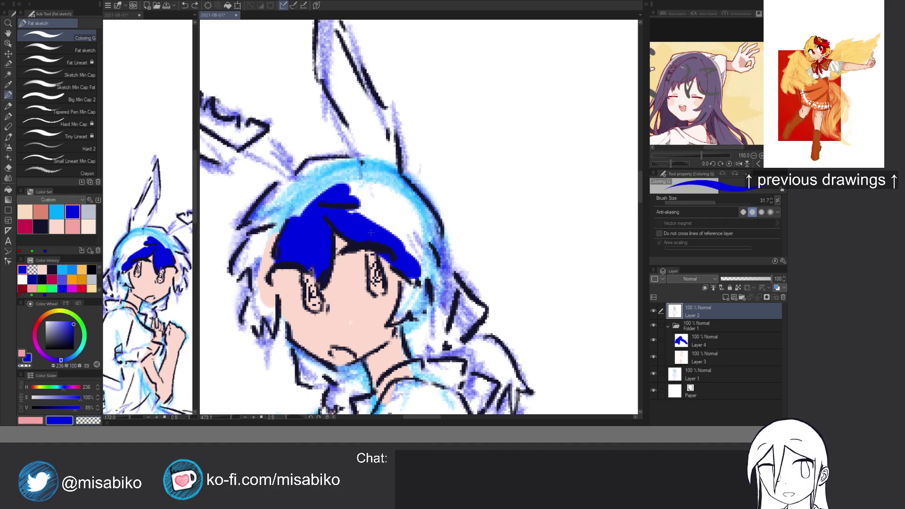
{"action": "left_click", "coordinate": [373, 229], "text": "ctrl+shift"}
Paint the crown and the side locks framing the face in blue on Layer 4, trimming edges with the transparent color.
{"action": "mouse_move", "coordinate": [338, 202]}
{"action": "left_mouse_down"}
{"action": "mouse_move", "coordinate": [393, 233]}
{"action": "mouse_move", "coordinate": [382, 214]}
{"action": "mouse_move", "coordinate": [343, 194]}
{"action": "mouse_move", "coordinate": [338, 182]}
{"action": "mouse_move", "coordinate": [358, 177]}
{"action": "mouse_move", "coordinate": [315, 170]}
{"action": "mouse_move", "coordinate": [365, 165]}
{"action": "mouse_move", "coordinate": [316, 164]}
{"action": "mouse_move", "coordinate": [294, 181]}
{"action": "mouse_move", "coordinate": [305, 175]}
{"action": "mouse_move", "coordinate": [303, 157]}
{"action": "mouse_move", "coordinate": [279, 188]}
{"action": "mouse_move", "coordinate": [329, 183]}
{"action": "mouse_move", "coordinate": [288, 212]}
{"action": "mouse_move", "coordinate": [260, 220]}
{"action": "mouse_move", "coordinate": [262, 208]}
{"action": "mouse_move", "coordinate": [250, 226]}
{"action": "mouse_move", "coordinate": [233, 278]}
{"action": "mouse_move", "coordinate": [264, 226]}
{"action": "mouse_move", "coordinate": [235, 277]}
{"action": "mouse_move", "coordinate": [270, 243]}
{"action": "mouse_move", "coordinate": [238, 272]}
{"action": "mouse_move", "coordinate": [258, 251]}
{"action": "mouse_move", "coordinate": [273, 253]}
{"action": "mouse_move", "coordinate": [271, 263]}
{"action": "mouse_move", "coordinate": [281, 249]}
{"action": "mouse_move", "coordinate": [261, 230]}
{"action": "mouse_move", "coordinate": [247, 252]}
{"action": "mouse_move", "coordinate": [271, 222]}
{"action": "mouse_move", "coordinate": [280, 228]}
{"action": "mouse_move", "coordinate": [262, 278]}
{"action": "mouse_move", "coordinate": [279, 233]}
{"action": "mouse_move", "coordinate": [264, 302]}
{"action": "mouse_move", "coordinate": [265, 272]}
{"action": "mouse_move", "coordinate": [264, 326]}
{"action": "mouse_move", "coordinate": [271, 292]}
{"action": "mouse_move", "coordinate": [264, 320]}
{"action": "mouse_move", "coordinate": [246, 262]}
{"action": "mouse_move", "coordinate": [255, 262]}
{"action": "mouse_move", "coordinate": [279, 321]}
{"action": "left_mouse_up"}
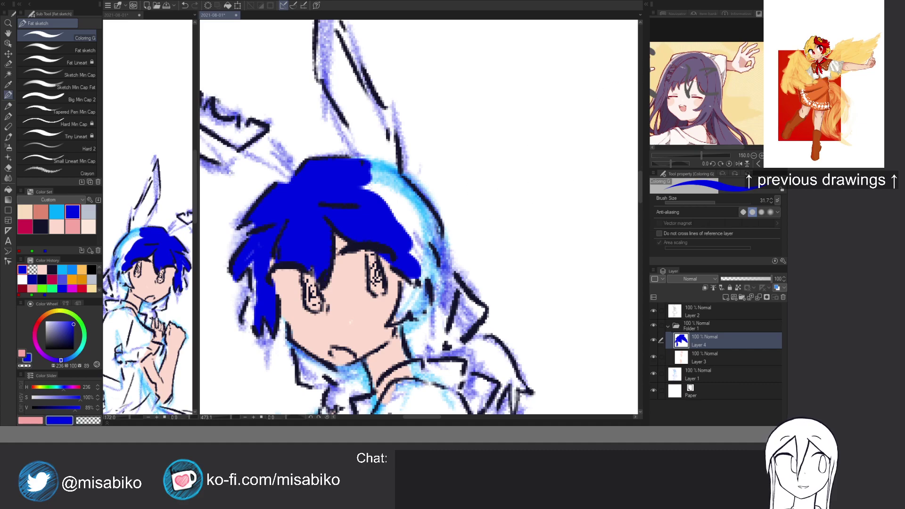
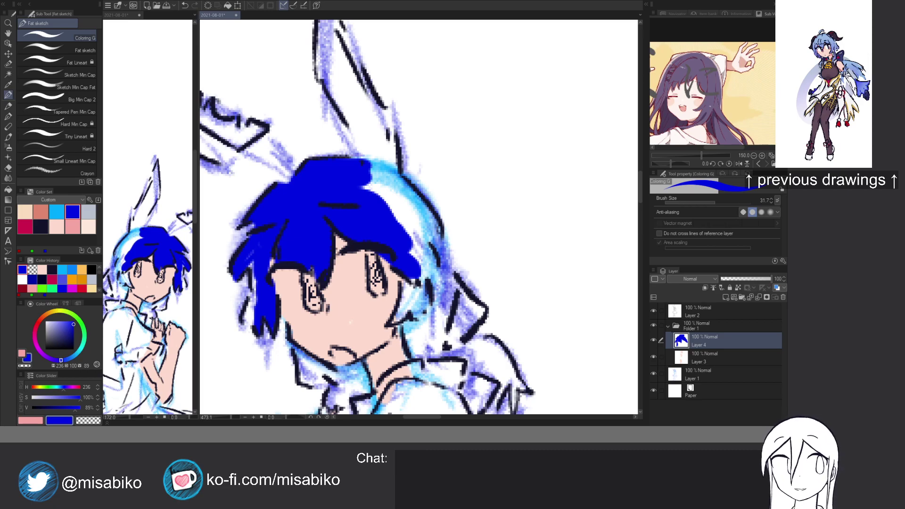
{"action": "mouse_move", "coordinate": [303, 227]}
{"action": "left_mouse_down"}
{"action": "mouse_move", "coordinate": [254, 297]}
{"action": "mouse_move", "coordinate": [245, 259]}
{"action": "mouse_move", "coordinate": [259, 245]}
{"action": "mouse_move", "coordinate": [246, 319]}
{"action": "mouse_move", "coordinate": [254, 304]}
{"action": "mouse_move", "coordinate": [271, 323]}
{"action": "mouse_move", "coordinate": [344, 244]}
{"action": "mouse_move", "coordinate": [373, 193]}
{"action": "mouse_move", "coordinate": [364, 174]}
{"action": "mouse_move", "coordinate": [369, 209]}
{"action": "mouse_move", "coordinate": [379, 183]}
{"action": "mouse_move", "coordinate": [371, 184]}
{"action": "mouse_move", "coordinate": [414, 204]}
{"action": "mouse_move", "coordinate": [378, 182]}
{"action": "mouse_move", "coordinate": [424, 210]}
{"action": "mouse_move", "coordinate": [415, 210]}
{"action": "mouse_move", "coordinate": [438, 244]}
{"action": "mouse_move", "coordinate": [437, 228]}
{"action": "mouse_move", "coordinate": [423, 233]}
{"action": "mouse_move", "coordinate": [438, 256]}
{"action": "mouse_move", "coordinate": [417, 240]}
{"action": "mouse_move", "coordinate": [417, 224]}
{"action": "mouse_move", "coordinate": [431, 262]}
{"action": "mouse_move", "coordinate": [403, 213]}
{"action": "left_mouse_up"}
{"action": "key", "text": "c"}
{"action": "key", "text": "c"}
{"action": "mouse_move", "coordinate": [391, 281]}
{"action": "left_mouse_down"}
{"action": "mouse_move", "coordinate": [400, 238]}
{"action": "mouse_move", "coordinate": [394, 271]}
{"action": "left_mouse_up"}
{"action": "key", "text": "c"}
{"action": "key", "text": "c"}
{"action": "mouse_move", "coordinate": [404, 231]}
{"action": "left_mouse_down"}
{"action": "mouse_move", "coordinate": [401, 275]}
{"action": "mouse_move", "coordinate": [418, 251]}
{"action": "mouse_move", "coordinate": [416, 271]}
{"action": "mouse_move", "coordinate": [416, 234]}
{"action": "mouse_move", "coordinate": [412, 248]}
{"action": "mouse_move", "coordinate": [430, 217]}
{"action": "left_mouse_up"}
{"action": "left_click_drag", "start_coordinate": [406, 249], "coordinate": [425, 243]}
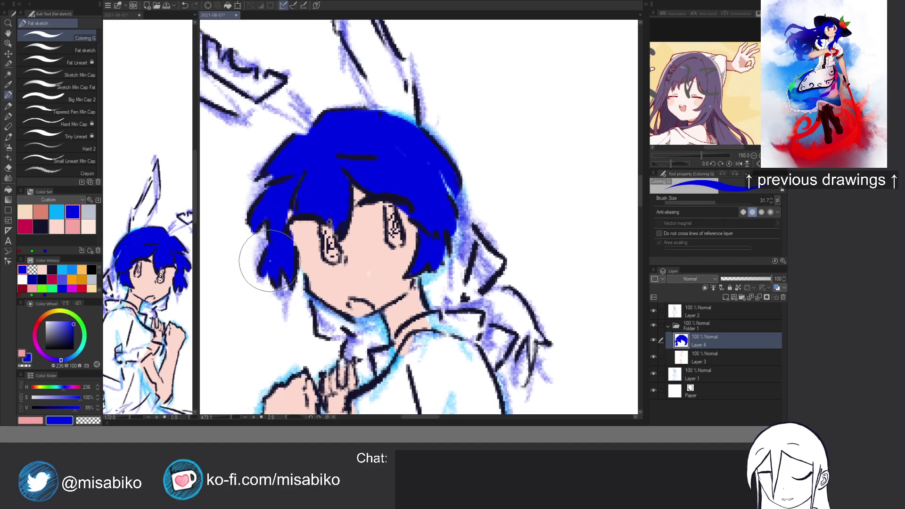
Add a layer above the skin layer and paint the whites of both eyes in pure white.
{"action": "left_click_drag", "start_coordinate": [370, 226], "coordinate": [382, 249]}
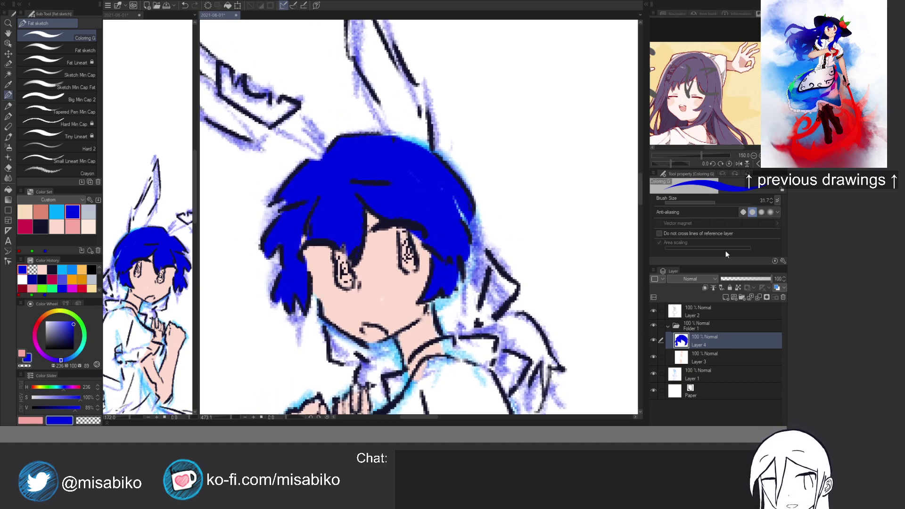
{"action": "left_click", "coordinate": [692, 357]}
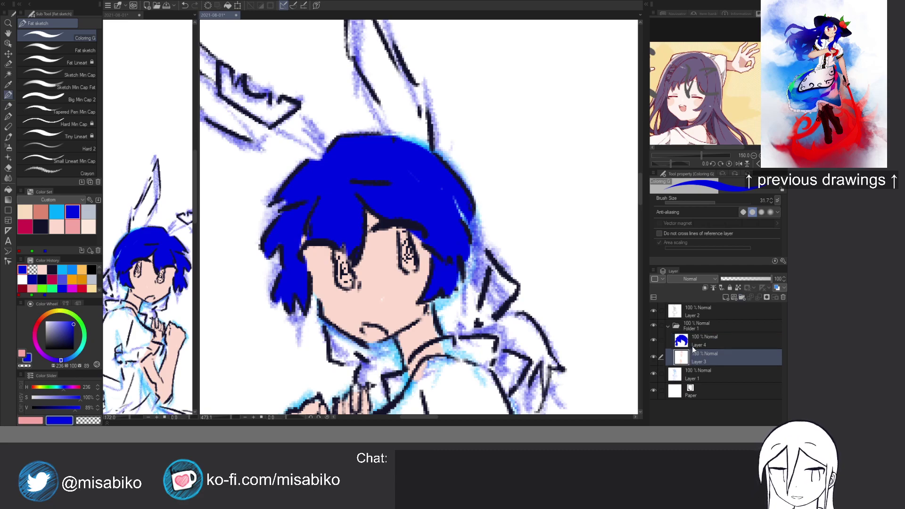
{"action": "key", "text": "ctrl+shift+n"}
{"action": "left_click_drag", "start_coordinate": [58, 326], "coordinate": [45, 321]}
{"action": "mouse_move", "coordinate": [362, 250]}
{"action": "left_mouse_down"}
{"action": "mouse_move", "coordinate": [363, 293]}
{"action": "mouse_move", "coordinate": [335, 308]}
{"action": "mouse_move", "coordinate": [332, 298]}
{"action": "mouse_move", "coordinate": [335, 317]}
{"action": "mouse_move", "coordinate": [317, 292]}
{"action": "mouse_move", "coordinate": [327, 318]}
{"action": "mouse_move", "coordinate": [318, 316]}
{"action": "mouse_move", "coordinate": [346, 326]}
{"action": "mouse_move", "coordinate": [336, 294]}
{"action": "mouse_move", "coordinate": [346, 323]}
{"action": "mouse_move", "coordinate": [349, 312]}
{"action": "mouse_move", "coordinate": [417, 281]}
{"action": "mouse_move", "coordinate": [375, 275]}
{"action": "mouse_move", "coordinate": [379, 303]}
{"action": "mouse_move", "coordinate": [400, 312]}
{"action": "mouse_move", "coordinate": [376, 302]}
{"action": "mouse_move", "coordinate": [409, 311]}
{"action": "mouse_move", "coordinate": [383, 281]}
{"action": "mouse_move", "coordinate": [380, 303]}
{"action": "mouse_move", "coordinate": [369, 293]}
{"action": "mouse_move", "coordinate": [375, 315]}
{"action": "mouse_move", "coordinate": [372, 297]}
{"action": "mouse_move", "coordinate": [392, 327]}
{"action": "mouse_move", "coordinate": [383, 292]}
{"action": "mouse_move", "coordinate": [393, 302]}
{"action": "mouse_move", "coordinate": [399, 275]}
{"action": "mouse_move", "coordinate": [425, 302]}
{"action": "left_mouse_up"}
{"action": "key", "text": "c"}
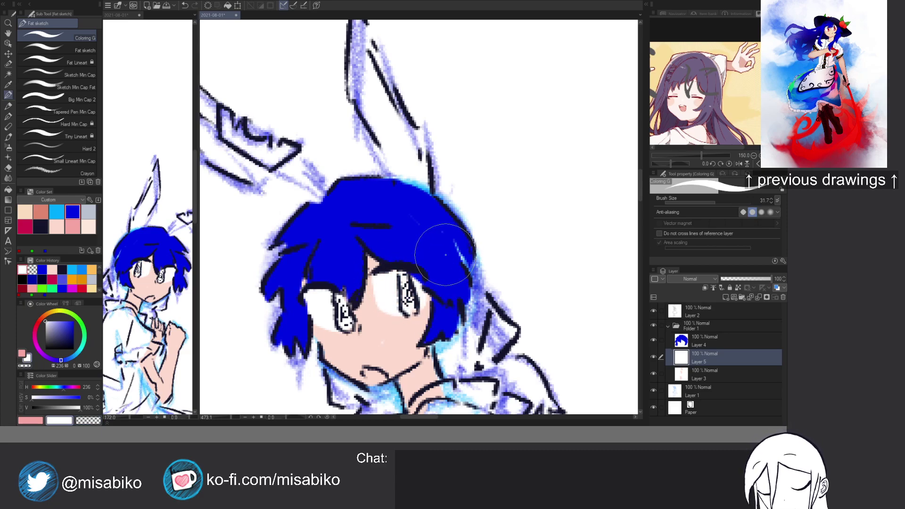
Sample the hair blue and touch up the gap at the back of the head on the hair layer.
{"action": "left_click", "coordinate": [446, 256], "text": "alt"}
{"action": "left_click", "coordinate": [445, 255], "text": "ctrl+shift"}
{"action": "mouse_move", "coordinate": [461, 262]}
{"action": "left_mouse_down"}
{"action": "mouse_move", "coordinate": [462, 284]}
{"action": "mouse_move", "coordinate": [451, 207]}
{"action": "left_mouse_up"}
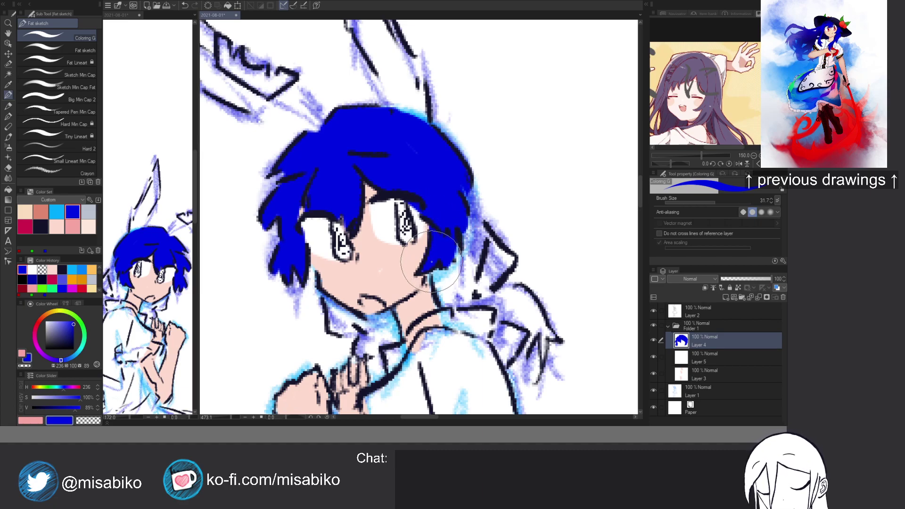
Add a new layer and move it below the skin layer inside the folder.
{"action": "left_click", "coordinate": [695, 373]}
{"action": "key", "text": "ctrl+shift+n"}
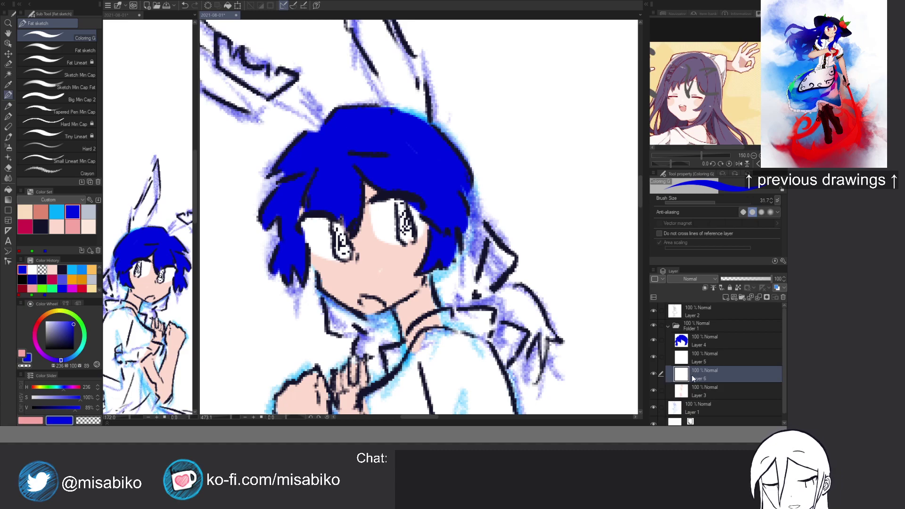
{"action": "left_click_drag", "start_coordinate": [693, 377], "coordinate": [691, 399]}
Paint the back hair and both braids behind the neck in blue, trimming edges with the transparent color.
{"action": "mouse_move", "coordinate": [489, 281]}
{"action": "left_mouse_down"}
{"action": "mouse_move", "coordinate": [471, 221]}
{"action": "mouse_move", "coordinate": [488, 232]}
{"action": "mouse_move", "coordinate": [499, 273]}
{"action": "mouse_move", "coordinate": [505, 261]}
{"action": "mouse_move", "coordinate": [487, 281]}
{"action": "mouse_move", "coordinate": [524, 297]}
{"action": "mouse_move", "coordinate": [538, 316]}
{"action": "mouse_move", "coordinate": [508, 285]}
{"action": "mouse_move", "coordinate": [516, 305]}
{"action": "mouse_move", "coordinate": [526, 295]}
{"action": "mouse_move", "coordinate": [531, 312]}
{"action": "mouse_move", "coordinate": [560, 338]}
{"action": "mouse_move", "coordinate": [539, 325]}
{"action": "mouse_move", "coordinate": [542, 359]}
{"action": "mouse_move", "coordinate": [538, 327]}
{"action": "mouse_move", "coordinate": [521, 367]}
{"action": "mouse_move", "coordinate": [530, 314]}
{"action": "mouse_move", "coordinate": [522, 307]}
{"action": "mouse_move", "coordinate": [477, 309]}
{"action": "mouse_move", "coordinate": [474, 247]}
{"action": "mouse_move", "coordinate": [484, 278]}
{"action": "mouse_move", "coordinate": [466, 228]}
{"action": "mouse_move", "coordinate": [463, 284]}
{"action": "mouse_move", "coordinate": [444, 275]}
{"action": "mouse_move", "coordinate": [469, 300]}
{"action": "mouse_move", "coordinate": [434, 275]}
{"action": "mouse_move", "coordinate": [465, 313]}
{"action": "mouse_move", "coordinate": [454, 288]}
{"action": "mouse_move", "coordinate": [459, 298]}
{"action": "mouse_move", "coordinate": [441, 287]}
{"action": "mouse_move", "coordinate": [427, 311]}
{"action": "mouse_move", "coordinate": [380, 294]}
{"action": "mouse_move", "coordinate": [387, 306]}
{"action": "mouse_move", "coordinate": [372, 326]}
{"action": "mouse_move", "coordinate": [341, 319]}
{"action": "mouse_move", "coordinate": [333, 298]}
{"action": "mouse_move", "coordinate": [335, 328]}
{"action": "mouse_move", "coordinate": [372, 326]}
{"action": "mouse_move", "coordinate": [352, 285]}
{"action": "mouse_move", "coordinate": [367, 323]}
{"action": "mouse_move", "coordinate": [376, 250]}
{"action": "mouse_move", "coordinate": [366, 300]}
{"action": "mouse_move", "coordinate": [367, 278]}
{"action": "mouse_move", "coordinate": [384, 324]}
{"action": "mouse_move", "coordinate": [383, 275]}
{"action": "mouse_move", "coordinate": [414, 312]}
{"action": "mouse_move", "coordinate": [387, 309]}
{"action": "left_mouse_up"}
{"action": "key", "text": "alt+bracketright"}
{"action": "key", "text": "c"}
{"action": "key", "text": "alt+bracketleft"}
{"action": "key", "text": "c"}
{"action": "scroll", "coordinate": [431, 275], "scroll_direction": "down", "scroll_amount": 3}
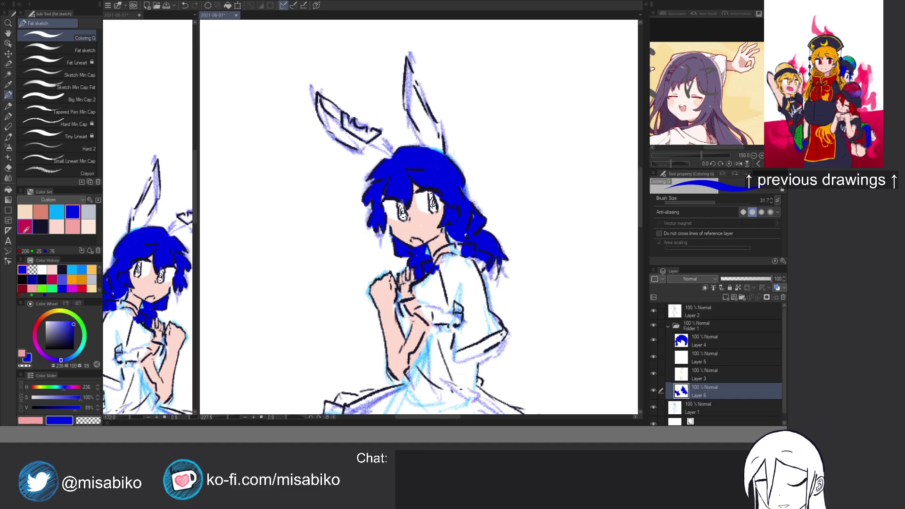
Add a layer above the eye-white layer and paint the insides of both rabbit ears in dark red.
{"action": "left_click", "coordinate": [22, 288]}
{"action": "left_click", "coordinate": [686, 355]}
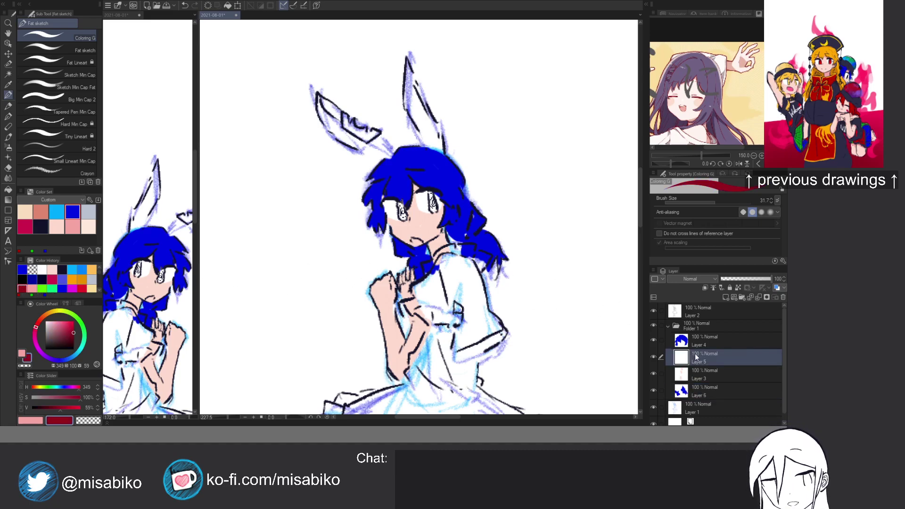
{"action": "key", "text": "ctrl+shift+n"}
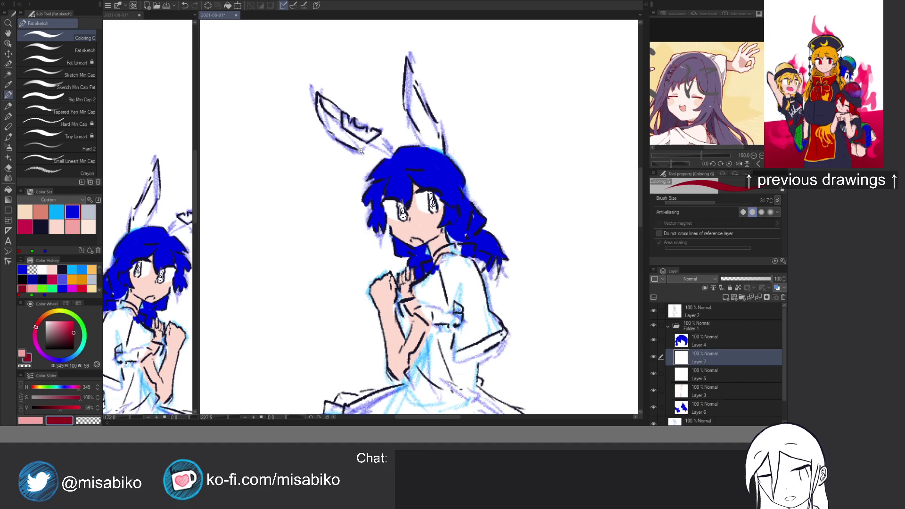
{"action": "left_click_drag", "start_coordinate": [361, 150], "coordinate": [368, 222]}
{"action": "mouse_move", "coordinate": [309, 179]}
{"action": "left_mouse_down"}
{"action": "mouse_move", "coordinate": [318, 208]}
{"action": "mouse_move", "coordinate": [312, 183]}
{"action": "mouse_move", "coordinate": [348, 238]}
{"action": "left_mouse_up"}
{"action": "left_click_drag", "start_coordinate": [317, 207], "coordinate": [379, 262]}
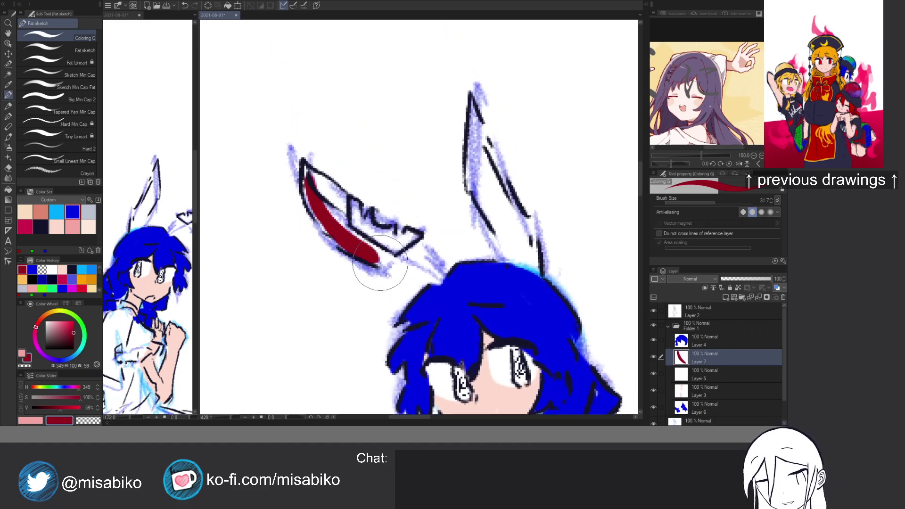
{"action": "key", "text": "ctrl+z"}
{"action": "left_click_drag", "start_coordinate": [310, 188], "coordinate": [393, 265]}
{"action": "mouse_move", "coordinate": [345, 239]}
{"action": "left_mouse_down"}
{"action": "mouse_move", "coordinate": [452, 287]}
{"action": "mouse_move", "coordinate": [331, 206]}
{"action": "mouse_move", "coordinate": [333, 217]}
{"action": "mouse_move", "coordinate": [321, 196]}
{"action": "left_mouse_up"}
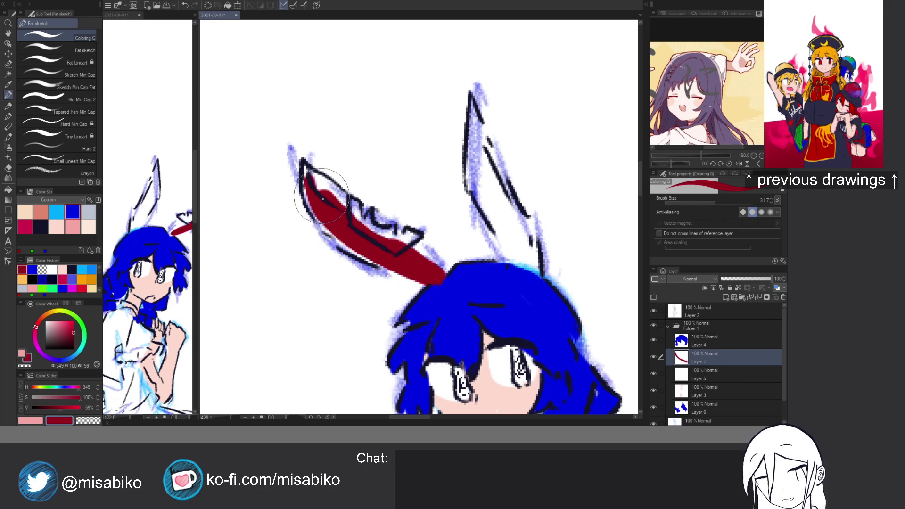
{"action": "mouse_move", "coordinate": [469, 122]}
{"action": "left_mouse_down"}
{"action": "mouse_move", "coordinate": [533, 260]}
{"action": "mouse_move", "coordinate": [523, 234]}
{"action": "mouse_move", "coordinate": [531, 281]}
{"action": "mouse_move", "coordinate": [482, 156]}
{"action": "mouse_move", "coordinate": [486, 201]}
{"action": "mouse_move", "coordinate": [477, 158]}
{"action": "mouse_move", "coordinate": [511, 250]}
{"action": "left_mouse_up"}
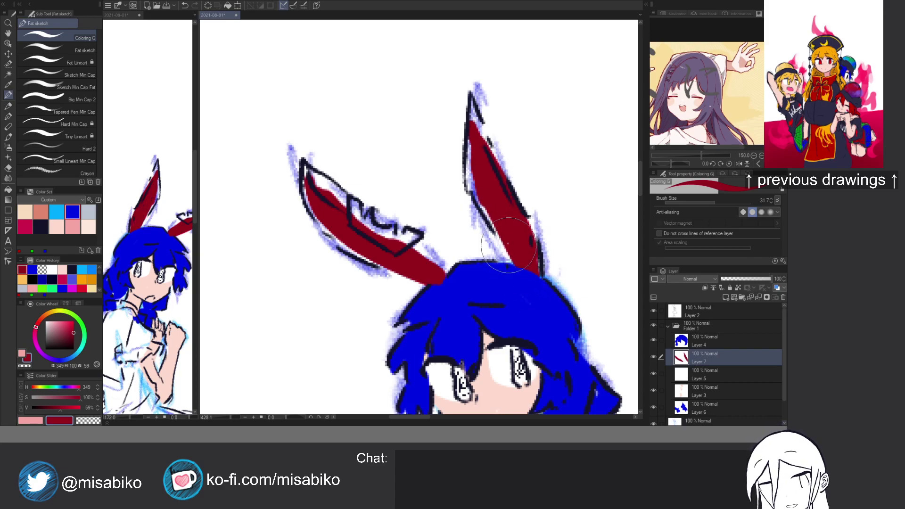
Paint the outer fur of the bent ear white on a new layer above the dark red, trimming with the transparent color.
{"action": "left_click_drag", "start_coordinate": [59, 328], "coordinate": [15, 267]}
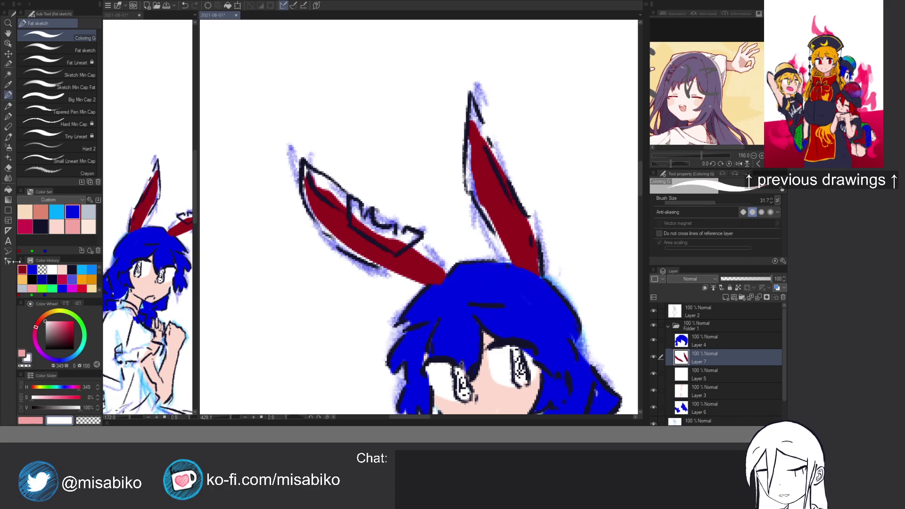
{"action": "mouse_move", "coordinate": [303, 158]}
{"action": "left_mouse_down"}
{"action": "mouse_move", "coordinate": [323, 165]}
{"action": "mouse_move", "coordinate": [328, 186]}
{"action": "mouse_move", "coordinate": [350, 207]}
{"action": "mouse_move", "coordinate": [442, 272]}
{"action": "left_mouse_up"}
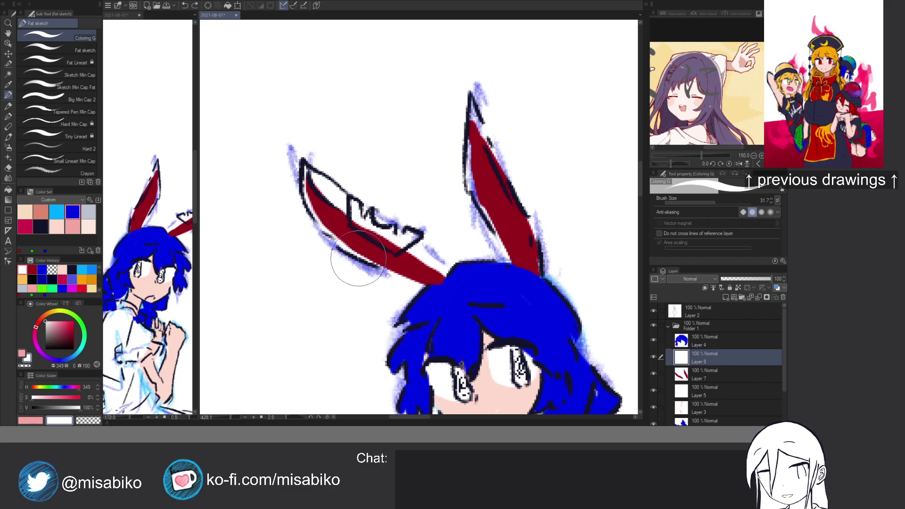
{"action": "key", "text": "c"}
{"action": "left_click_drag", "start_coordinate": [386, 282], "coordinate": [428, 288]}
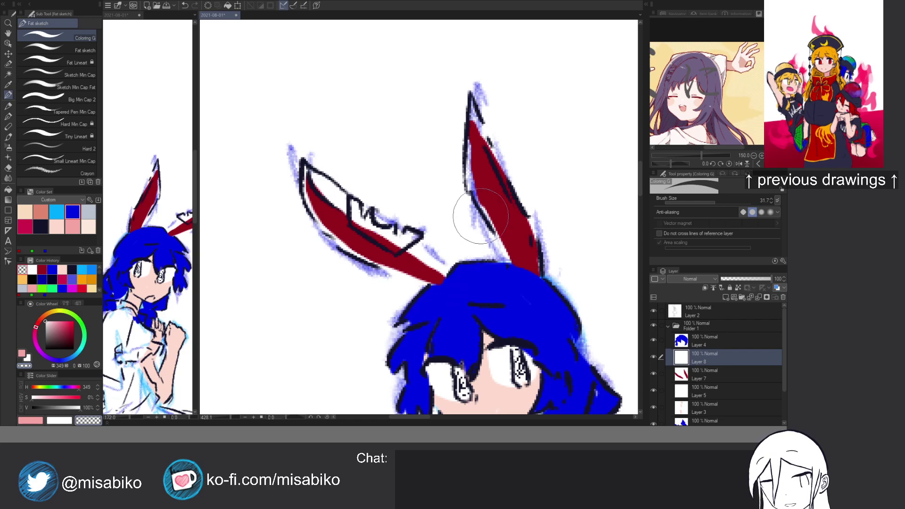
Paint the white fur along both edges of the upright ear, alternating between white and the transparent color.
{"action": "key", "text": "c"}
{"action": "left_click_drag", "start_coordinate": [470, 108], "coordinate": [477, 179]}
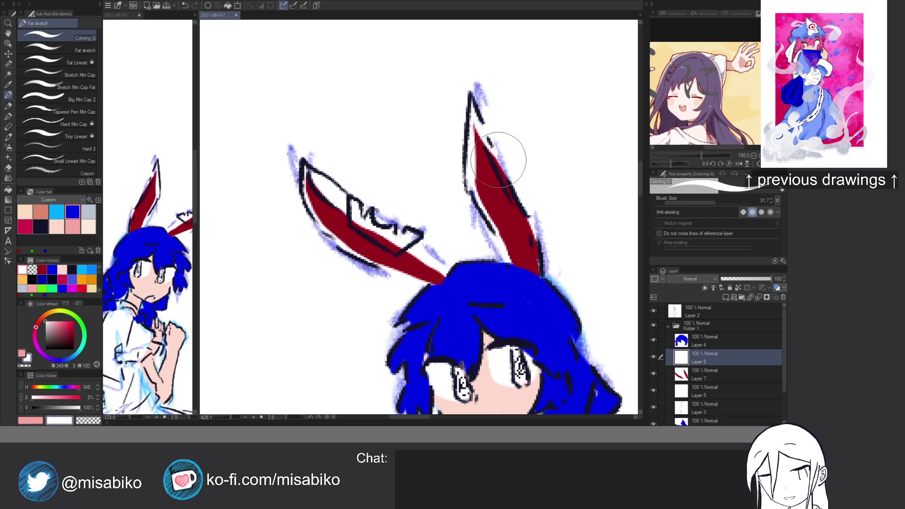
{"action": "key", "text": "c"}
{"action": "key", "text": "c"}
{"action": "left_click_drag", "start_coordinate": [494, 158], "coordinate": [519, 217]}
{"action": "mouse_move", "coordinate": [506, 185]}
{"action": "left_mouse_down"}
{"action": "mouse_move", "coordinate": [530, 239]}
{"action": "mouse_move", "coordinate": [533, 225]}
{"action": "mouse_move", "coordinate": [536, 262]}
{"action": "left_mouse_up"}
{"action": "key", "text": "c"}
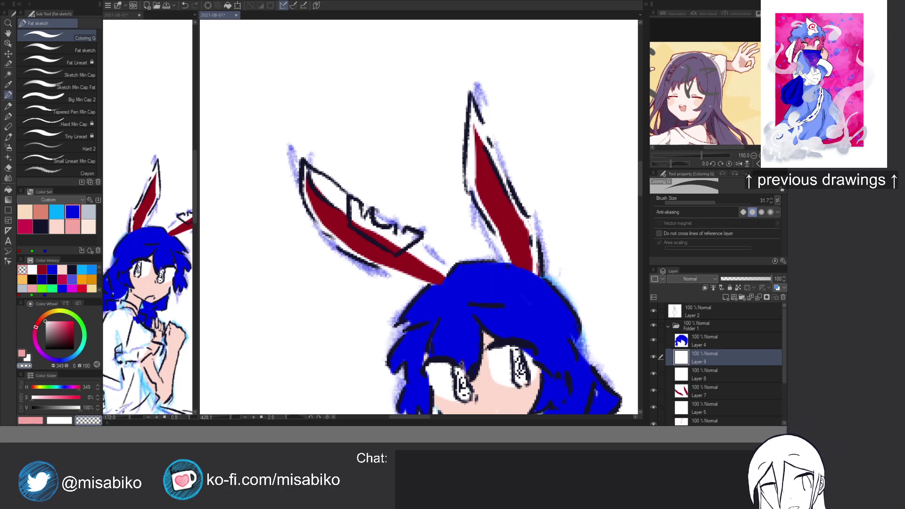
Paint the crown on the bent ear and its band along the ear's lower edge in orange on a new layer.
{"action": "left_click", "coordinate": [82, 279]}
{"action": "scroll", "coordinate": [370, 207], "scroll_direction": "up", "scroll_amount": 4}
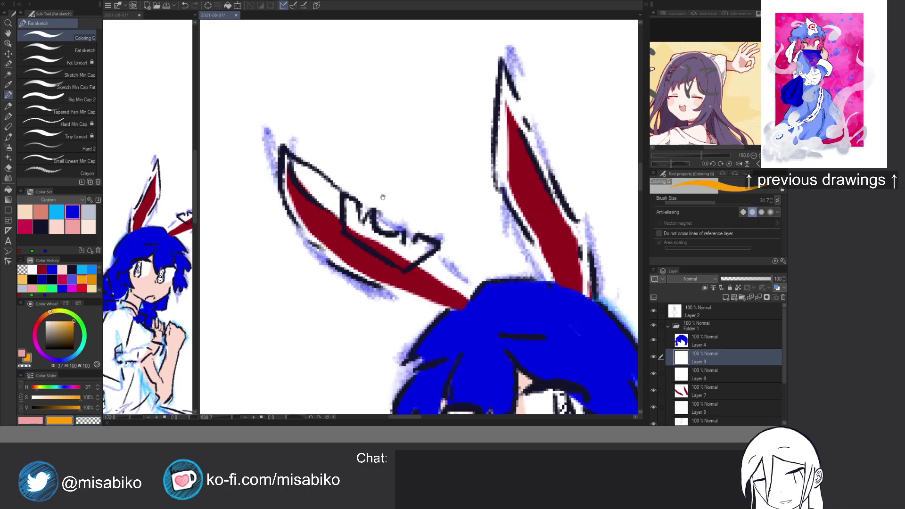
{"action": "mouse_move", "coordinate": [370, 214]}
{"action": "left_mouse_down"}
{"action": "mouse_move", "coordinate": [379, 243]}
{"action": "mouse_move", "coordinate": [366, 225]}
{"action": "mouse_move", "coordinate": [407, 255]}
{"action": "mouse_move", "coordinate": [399, 249]}
{"action": "mouse_move", "coordinate": [409, 255]}
{"action": "mouse_move", "coordinate": [426, 244]}
{"action": "mouse_move", "coordinate": [441, 254]}
{"action": "mouse_move", "coordinate": [414, 259]}
{"action": "mouse_move", "coordinate": [412, 269]}
{"action": "mouse_move", "coordinate": [368, 242]}
{"action": "mouse_move", "coordinate": [399, 268]}
{"action": "mouse_move", "coordinate": [367, 241]}
{"action": "mouse_move", "coordinate": [409, 275]}
{"action": "mouse_move", "coordinate": [347, 235]}
{"action": "mouse_move", "coordinate": [346, 205]}
{"action": "mouse_move", "coordinate": [352, 281]}
{"action": "mouse_move", "coordinate": [371, 290]}
{"action": "mouse_move", "coordinate": [324, 263]}
{"action": "mouse_move", "coordinate": [381, 298]}
{"action": "mouse_move", "coordinate": [329, 260]}
{"action": "mouse_move", "coordinate": [385, 289]}
{"action": "mouse_move", "coordinate": [327, 264]}
{"action": "mouse_move", "coordinate": [380, 296]}
{"action": "left_mouse_up"}
{"action": "key", "text": "c"}
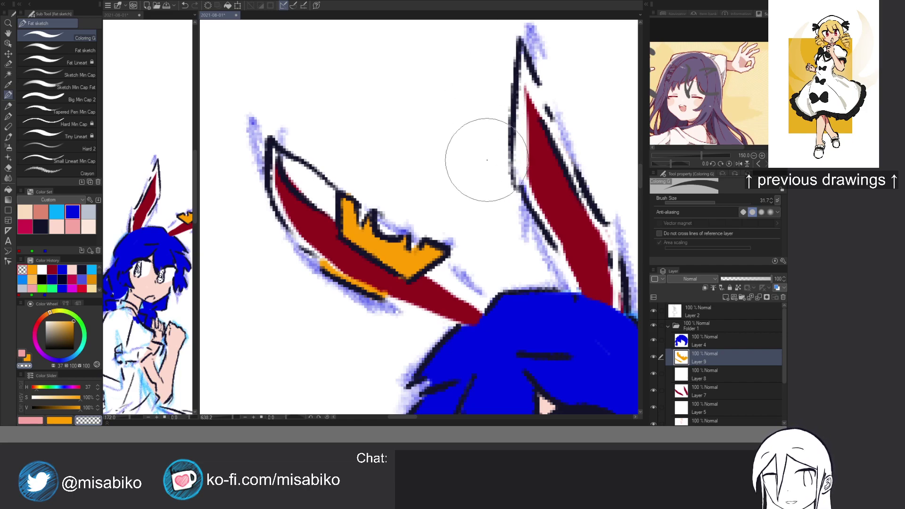
{"action": "left_click_drag", "start_coordinate": [483, 146], "coordinate": [461, 37]}
Paint both irises crimson on a new layer directly above the eye-white layer.
{"action": "scroll", "coordinate": [532, 191], "scroll_direction": "down", "scroll_amount": 3}
{"action": "left_click_drag", "start_coordinate": [520, 252], "coordinate": [462, 222]}
{"action": "left_click", "coordinate": [435, 239], "text": "ctrl+shift"}
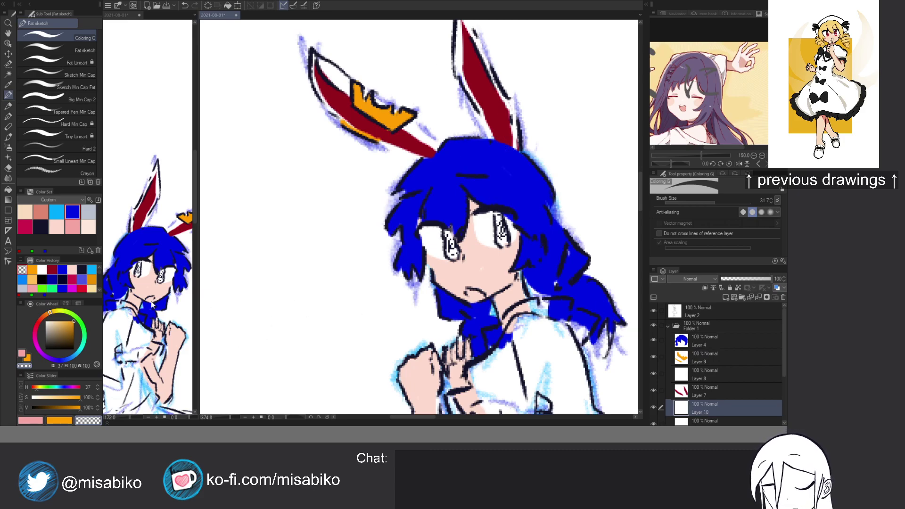
{"action": "left_click", "coordinate": [25, 227]}
{"action": "mouse_move", "coordinate": [449, 230]}
{"action": "left_mouse_down"}
{"action": "mouse_move", "coordinate": [451, 254]}
{"action": "mouse_move", "coordinate": [450, 236]}
{"action": "left_mouse_up"}
{"action": "mouse_move", "coordinate": [499, 217]}
{"action": "left_mouse_down"}
{"action": "mouse_move", "coordinate": [495, 243]}
{"action": "mouse_move", "coordinate": [499, 220]}
{"action": "mouse_move", "coordinate": [503, 231]}
{"action": "mouse_move", "coordinate": [517, 223]}
{"action": "mouse_move", "coordinate": [513, 208]}
{"action": "left_mouse_up"}
Lighten the crimson to pink and fill the open mouth with it on a new layer above the skin.
{"action": "scroll", "coordinate": [524, 222], "scroll_direction": "down", "scroll_amount": 3}
{"action": "left_click", "coordinate": [61, 397]}
{"action": "left_click", "coordinate": [80, 407]}
{"action": "left_click", "coordinate": [506, 222], "text": "ctrl+shift"}
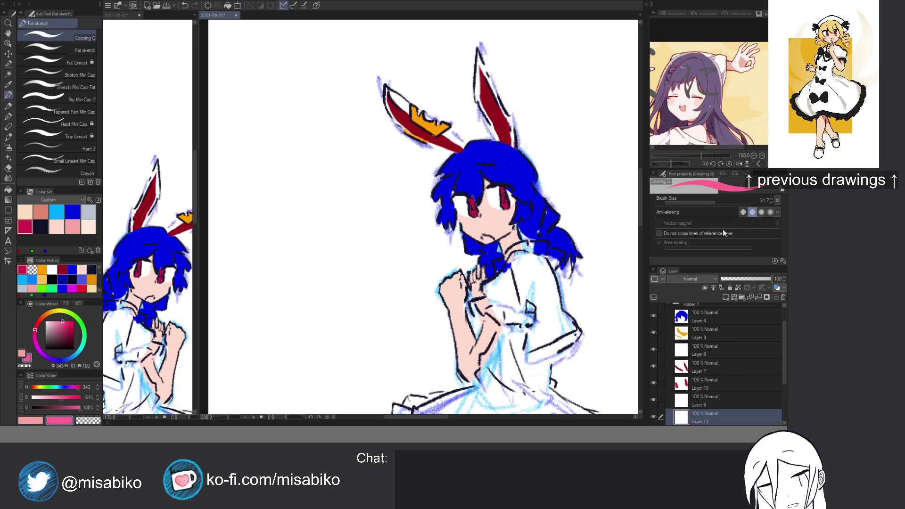
{"action": "left_click_drag", "start_coordinate": [483, 235], "coordinate": [485, 237]}
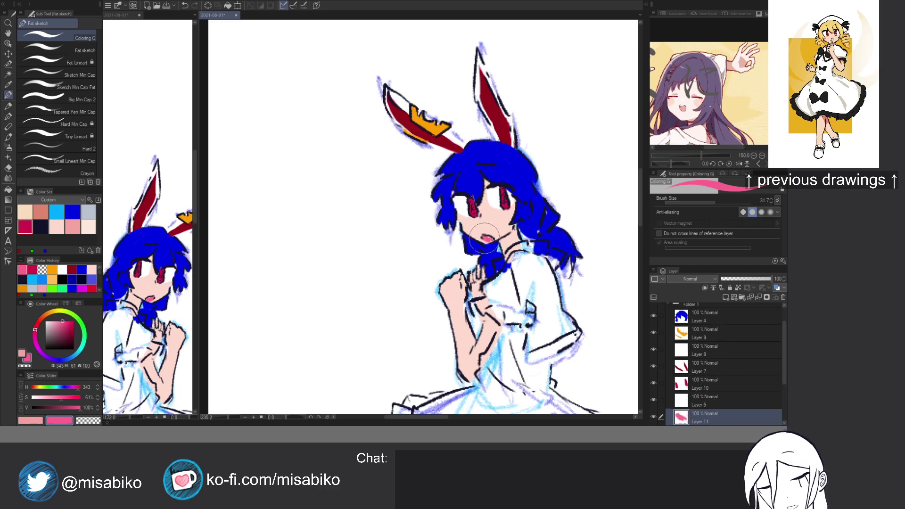
{"action": "scroll", "coordinate": [507, 245], "scroll_direction": "down", "scroll_amount": 3}
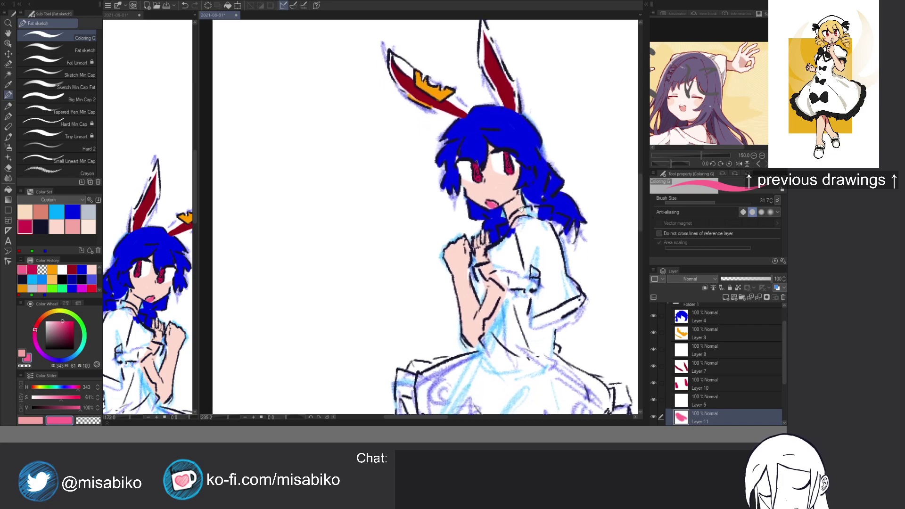
Choose light blue with hue 206 and outline the front and sleeve of the shirt on a new layer.
{"action": "left_click", "coordinate": [57, 213]}
{"action": "left_click_drag", "start_coordinate": [60, 387], "coordinate": [63, 387]}
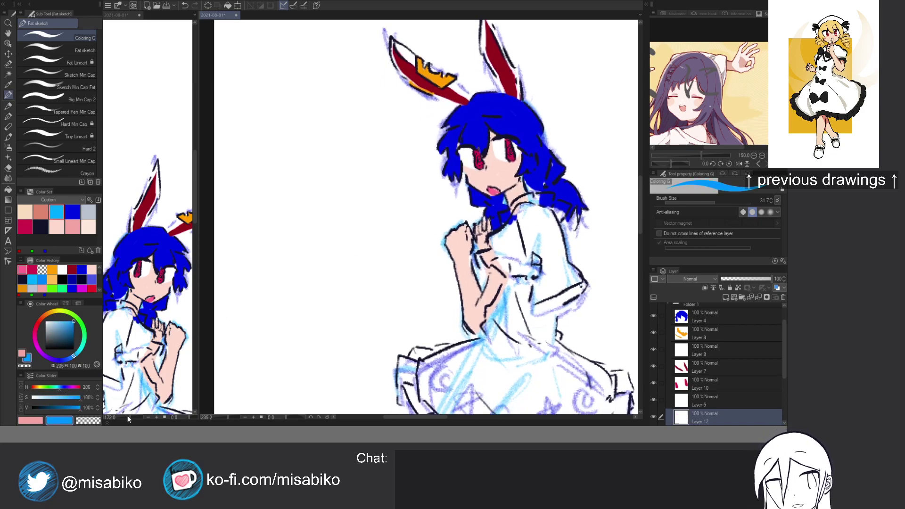
{"action": "scroll", "coordinate": [522, 222], "scroll_direction": "up", "scroll_amount": 3}
{"action": "left_click_drag", "start_coordinate": [471, 282], "coordinate": [463, 318]}
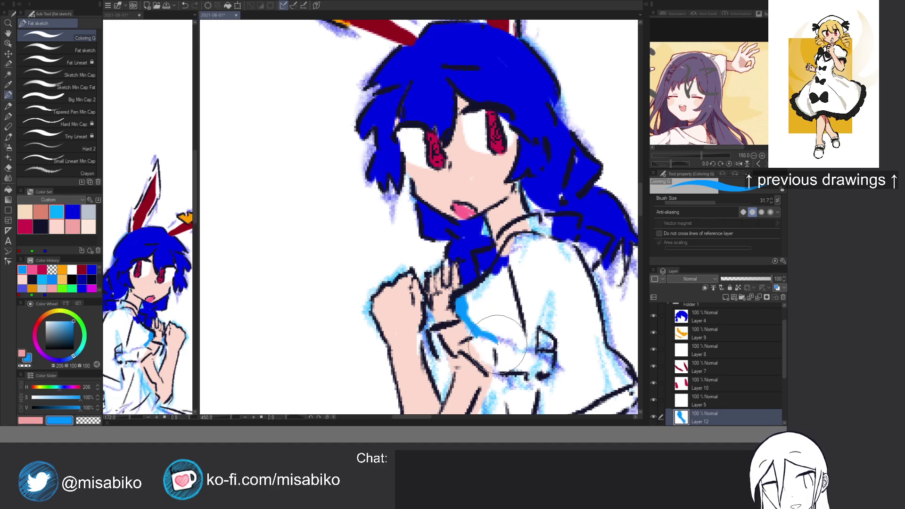
{"action": "mouse_move", "coordinate": [529, 347]}
{"action": "left_mouse_down"}
{"action": "mouse_move", "coordinate": [535, 317]}
{"action": "mouse_move", "coordinate": [557, 296]}
{"action": "left_mouse_up"}
{"action": "left_click_drag", "start_coordinate": [584, 223], "coordinate": [563, 243]}
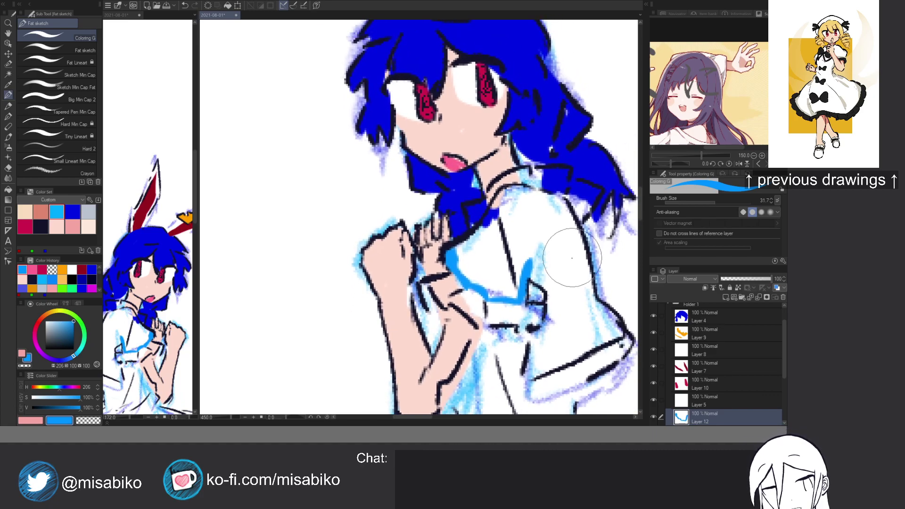
Fill the shirt's torso and sleeve in light blue down to the cuff, trimming edges with the transparent color.
{"action": "mouse_move", "coordinate": [556, 285]}
{"action": "left_mouse_down"}
{"action": "mouse_move", "coordinate": [533, 277]}
{"action": "mouse_move", "coordinate": [532, 245]}
{"action": "mouse_move", "coordinate": [533, 287]}
{"action": "mouse_move", "coordinate": [511, 283]}
{"action": "mouse_move", "coordinate": [464, 258]}
{"action": "mouse_move", "coordinate": [462, 244]}
{"action": "mouse_move", "coordinate": [490, 228]}
{"action": "mouse_move", "coordinate": [461, 242]}
{"action": "mouse_move", "coordinate": [510, 209]}
{"action": "mouse_move", "coordinate": [498, 206]}
{"action": "mouse_move", "coordinate": [485, 223]}
{"action": "mouse_move", "coordinate": [509, 188]}
{"action": "mouse_move", "coordinate": [480, 224]}
{"action": "mouse_move", "coordinate": [516, 186]}
{"action": "mouse_move", "coordinate": [536, 191]}
{"action": "mouse_move", "coordinate": [513, 186]}
{"action": "mouse_move", "coordinate": [565, 203]}
{"action": "mouse_move", "coordinate": [529, 184]}
{"action": "mouse_move", "coordinate": [551, 189]}
{"action": "mouse_move", "coordinate": [569, 209]}
{"action": "mouse_move", "coordinate": [548, 178]}
{"action": "mouse_move", "coordinate": [541, 183]}
{"action": "mouse_move", "coordinate": [564, 210]}
{"action": "mouse_move", "coordinate": [561, 193]}
{"action": "mouse_move", "coordinate": [574, 251]}
{"action": "mouse_move", "coordinate": [582, 244]}
{"action": "mouse_move", "coordinate": [570, 232]}
{"action": "mouse_move", "coordinate": [584, 249]}
{"action": "mouse_move", "coordinate": [573, 226]}
{"action": "mouse_move", "coordinate": [591, 305]}
{"action": "mouse_move", "coordinate": [588, 291]}
{"action": "mouse_move", "coordinate": [617, 314]}
{"action": "mouse_move", "coordinate": [621, 335]}
{"action": "mouse_move", "coordinate": [577, 371]}
{"action": "mouse_move", "coordinate": [588, 335]}
{"action": "mouse_move", "coordinate": [595, 350]}
{"action": "mouse_move", "coordinate": [628, 327]}
{"action": "mouse_move", "coordinate": [618, 345]}
{"action": "mouse_move", "coordinate": [631, 312]}
{"action": "mouse_move", "coordinate": [637, 326]}
{"action": "mouse_move", "coordinate": [597, 321]}
{"action": "mouse_move", "coordinate": [530, 334]}
{"action": "left_mouse_up"}
{"action": "key", "text": "c"}
{"action": "key", "text": "c"}
{"action": "key", "text": "c"}
{"action": "mouse_move", "coordinate": [486, 362]}
{"action": "left_mouse_down"}
{"action": "mouse_move", "coordinate": [548, 331]}
{"action": "mouse_move", "coordinate": [519, 346]}
{"action": "mouse_move", "coordinate": [536, 332]}
{"action": "mouse_move", "coordinate": [530, 324]}
{"action": "mouse_move", "coordinate": [495, 357]}
{"action": "mouse_move", "coordinate": [506, 320]}
{"action": "mouse_move", "coordinate": [498, 334]}
{"action": "mouse_move", "coordinate": [496, 322]}
{"action": "mouse_move", "coordinate": [515, 304]}
{"action": "mouse_move", "coordinate": [510, 273]}
{"action": "mouse_move", "coordinate": [525, 309]}
{"action": "mouse_move", "coordinate": [534, 287]}
{"action": "mouse_move", "coordinate": [538, 260]}
{"action": "mouse_move", "coordinate": [533, 281]}
{"action": "mouse_move", "coordinate": [519, 271]}
{"action": "mouse_move", "coordinate": [516, 204]}
{"action": "mouse_move", "coordinate": [478, 257]}
{"action": "mouse_move", "coordinate": [460, 258]}
{"action": "mouse_move", "coordinate": [447, 243]}
{"action": "mouse_move", "coordinate": [473, 270]}
{"action": "mouse_move", "coordinate": [498, 259]}
{"action": "left_mouse_up"}
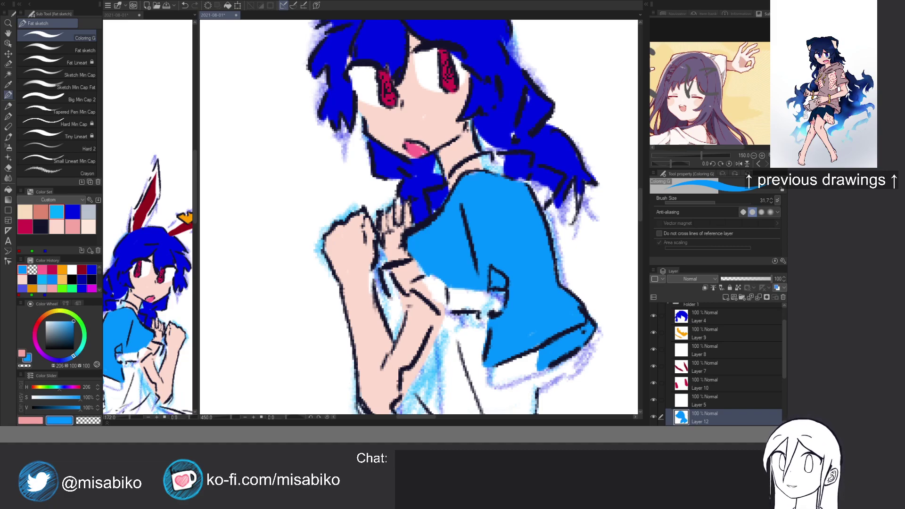
Make the skin layer active, sample its tone, lock its transparent pixels and switch to the darker pink for shading.
{"action": "left_click_drag", "start_coordinate": [503, 154], "coordinate": [489, 238]}
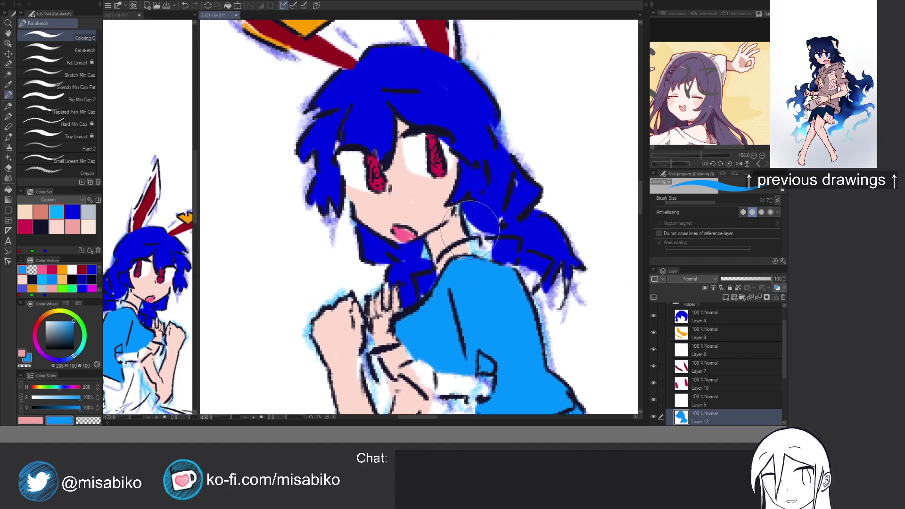
{"action": "left_click", "coordinate": [402, 235], "text": "alt"}
{"action": "left_click", "coordinate": [401, 234], "text": "ctrl+shift"}
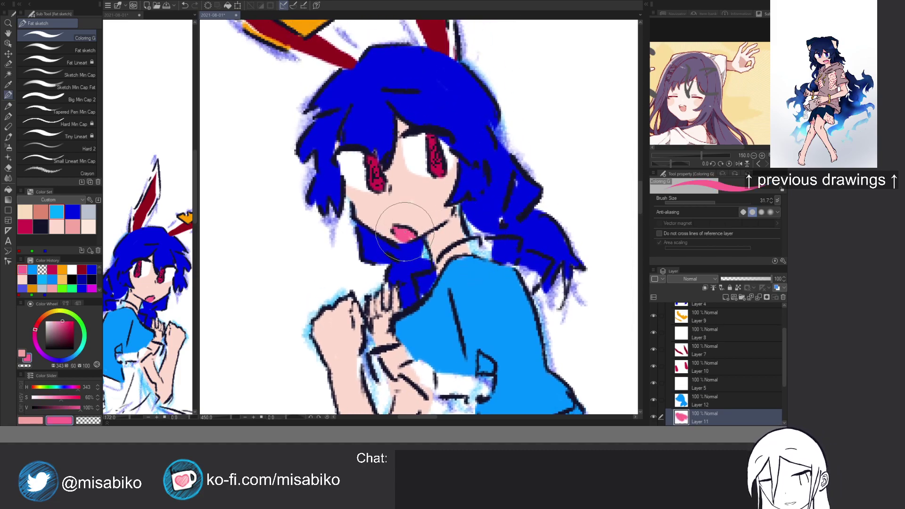
{"action": "left_click", "coordinate": [426, 202], "text": "ctrl+shift"}
{"action": "left_click", "coordinate": [428, 203], "text": "alt"}
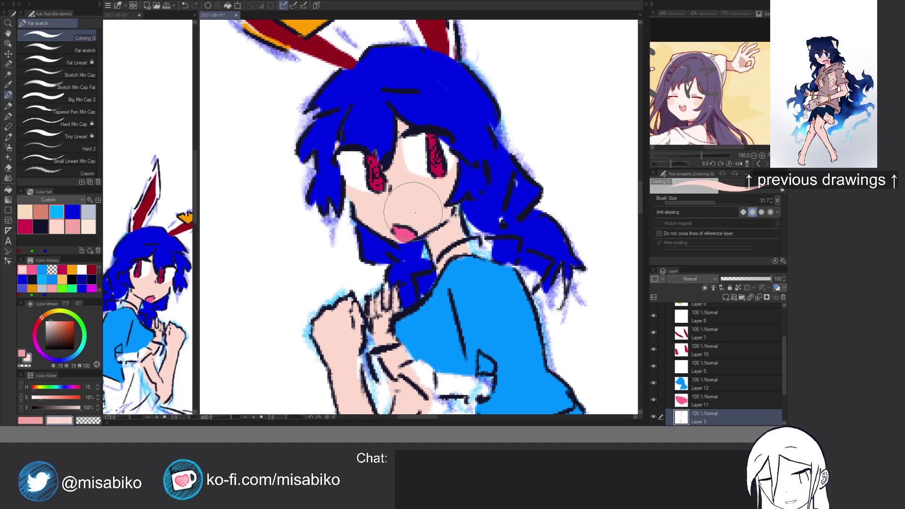
{"action": "key", "text": "x"}
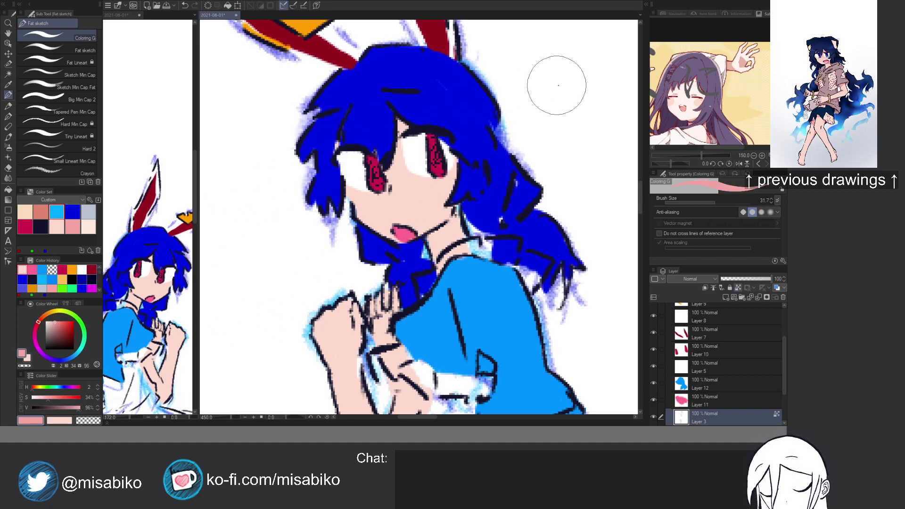
Shade the face below the fringe, along the jaw and on the neck in pink, cleaning up with skin tone.
{"action": "mouse_move", "coordinate": [469, 144]}
{"action": "left_mouse_down"}
{"action": "mouse_move", "coordinate": [388, 112]}
{"action": "mouse_move", "coordinate": [462, 148]}
{"action": "mouse_move", "coordinate": [445, 140]}
{"action": "mouse_move", "coordinate": [384, 149]}
{"action": "mouse_move", "coordinate": [391, 127]}
{"action": "mouse_move", "coordinate": [384, 177]}
{"action": "left_mouse_up"}
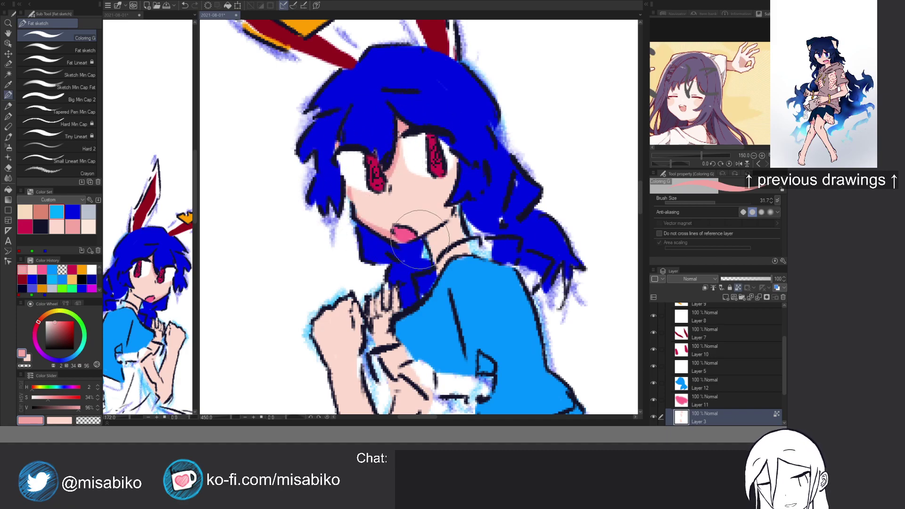
{"action": "key", "text": "x"}
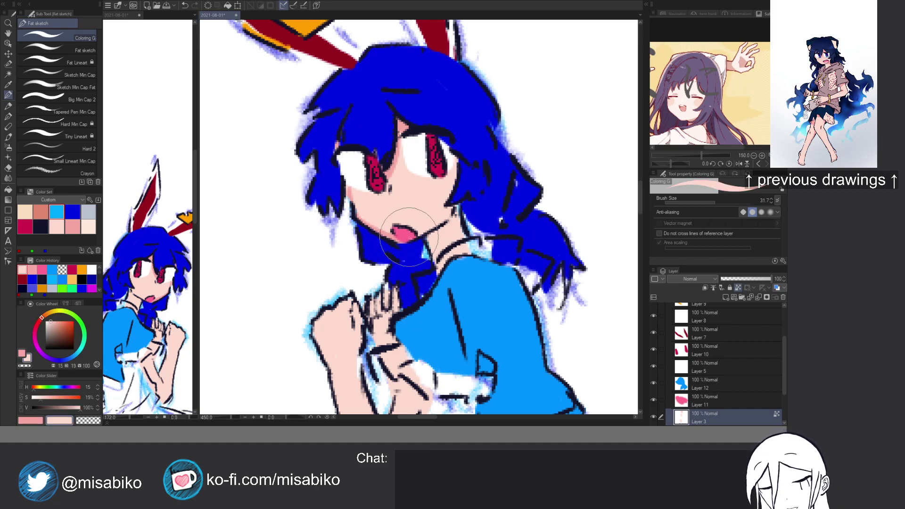
{"action": "key", "text": "x"}
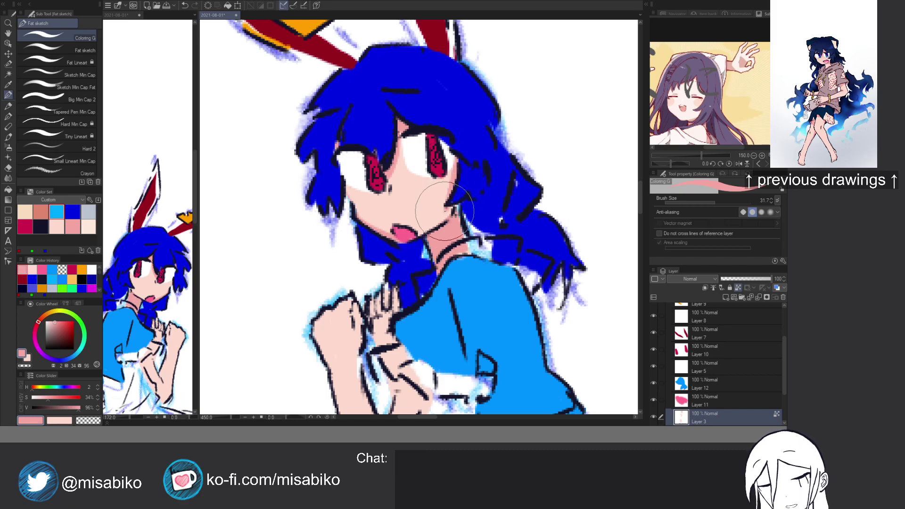
{"action": "key", "text": "x"}
{"action": "left_click_drag", "start_coordinate": [438, 209], "coordinate": [445, 169]}
Shade the raised hands and wrists in pink, correcting the shadow edges with the lighter skin tone.
{"action": "key", "text": "x"}
{"action": "mouse_move", "coordinate": [390, 321]}
{"action": "left_mouse_down"}
{"action": "mouse_move", "coordinate": [397, 298]}
{"action": "mouse_move", "coordinate": [407, 313]}
{"action": "mouse_move", "coordinate": [401, 352]}
{"action": "mouse_move", "coordinate": [402, 323]}
{"action": "left_mouse_up"}
{"action": "key", "text": "x"}
{"action": "mouse_move", "coordinate": [388, 283]}
{"action": "left_mouse_down"}
{"action": "mouse_move", "coordinate": [415, 305]}
{"action": "mouse_move", "coordinate": [387, 298]}
{"action": "mouse_move", "coordinate": [395, 274]}
{"action": "mouse_move", "coordinate": [379, 278]}
{"action": "mouse_move", "coordinate": [405, 269]}
{"action": "mouse_move", "coordinate": [376, 291]}
{"action": "mouse_move", "coordinate": [409, 311]}
{"action": "mouse_move", "coordinate": [384, 308]}
{"action": "mouse_move", "coordinate": [403, 328]}
{"action": "mouse_move", "coordinate": [384, 307]}
{"action": "mouse_move", "coordinate": [401, 353]}
{"action": "left_mouse_up"}
{"action": "key", "text": "x"}
{"action": "key", "text": "x"}
{"action": "key", "text": "x"}
{"action": "left_click_drag", "start_coordinate": [383, 262], "coordinate": [408, 243]}
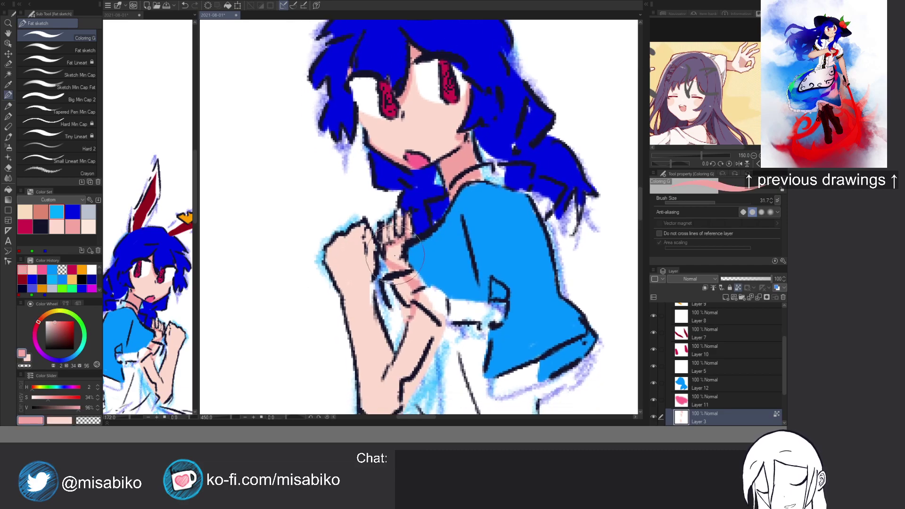
{"action": "key", "text": "x"}
{"action": "mouse_move", "coordinate": [328, 242]}
{"action": "left_mouse_down"}
{"action": "mouse_move", "coordinate": [336, 281]}
{"action": "mouse_move", "coordinate": [323, 259]}
{"action": "mouse_move", "coordinate": [342, 217]}
{"action": "mouse_move", "coordinate": [361, 226]}
{"action": "mouse_move", "coordinate": [377, 297]}
{"action": "left_mouse_up"}
{"action": "key", "text": "x"}
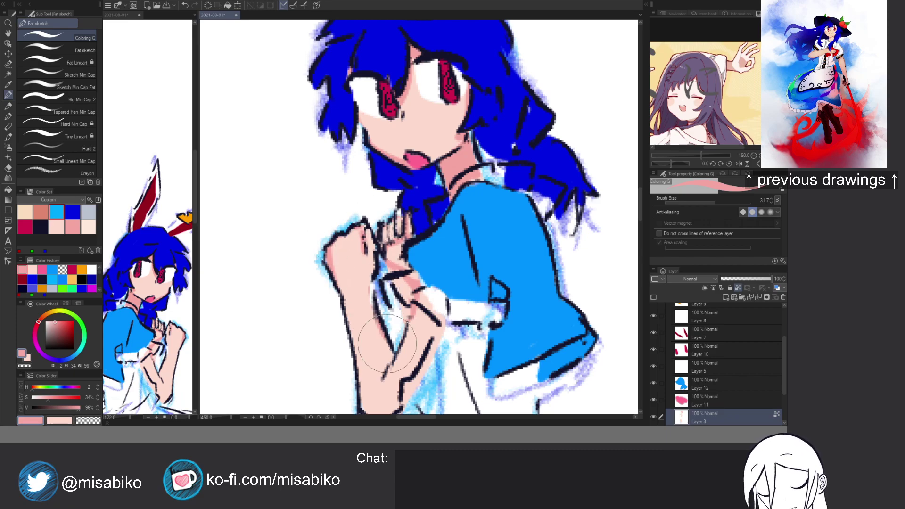
Paint pink shadows along both forearms, at the elbow and beneath the sleeve cuff.
{"action": "scroll", "coordinate": [354, 349], "scroll_direction": "down", "scroll_amount": 2}
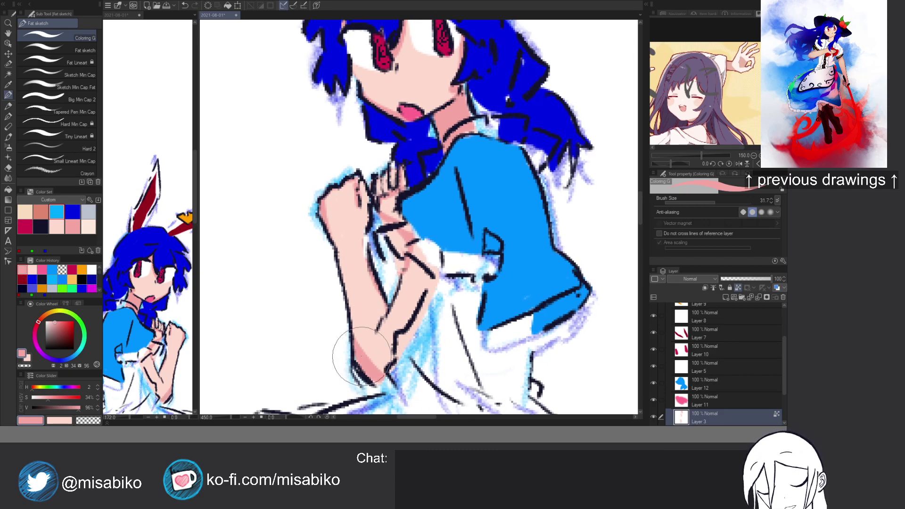
{"action": "mouse_move", "coordinate": [385, 373]}
{"action": "left_mouse_down"}
{"action": "mouse_move", "coordinate": [427, 282]}
{"action": "mouse_move", "coordinate": [406, 260]}
{"action": "mouse_move", "coordinate": [437, 289]}
{"action": "left_mouse_up"}
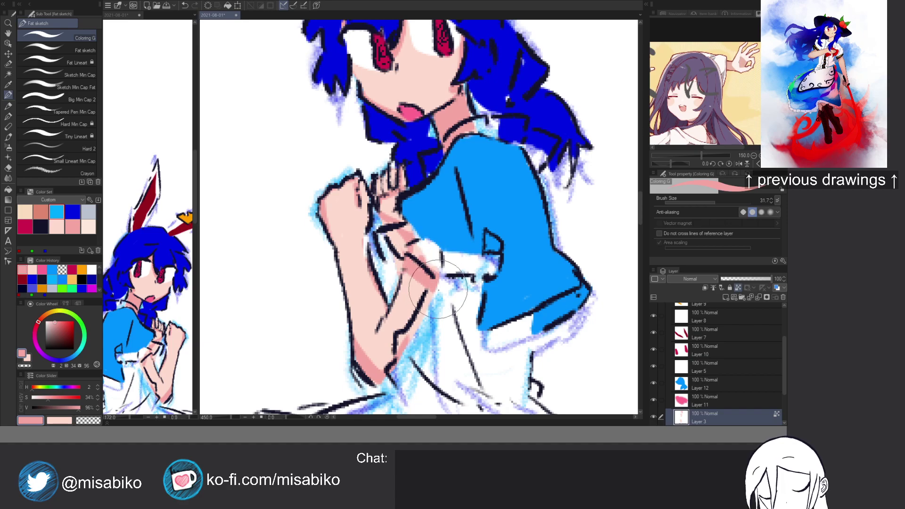
{"action": "left_click_drag", "start_coordinate": [384, 302], "coordinate": [385, 329]}
{"action": "mouse_move", "coordinate": [430, 278]}
{"action": "left_mouse_down"}
{"action": "mouse_move", "coordinate": [439, 268]}
{"action": "mouse_move", "coordinate": [468, 282]}
{"action": "left_mouse_up"}
Shade the legs in pink beneath the skirt hem, behind the crossed knee and down the calves.
{"action": "scroll", "coordinate": [469, 282], "scroll_direction": "down", "scroll_amount": 3}
{"action": "left_click_drag", "start_coordinate": [477, 245], "coordinate": [469, 146]}
{"action": "mouse_move", "coordinate": [417, 397]}
{"action": "left_mouse_down"}
{"action": "mouse_move", "coordinate": [401, 342]}
{"action": "mouse_move", "coordinate": [428, 350]}
{"action": "mouse_move", "coordinate": [377, 331]}
{"action": "mouse_move", "coordinate": [372, 309]}
{"action": "left_mouse_up"}
{"action": "mouse_move", "coordinate": [373, 319]}
{"action": "left_mouse_down"}
{"action": "mouse_move", "coordinate": [390, 350]}
{"action": "mouse_move", "coordinate": [371, 316]}
{"action": "mouse_move", "coordinate": [398, 356]}
{"action": "mouse_move", "coordinate": [371, 317]}
{"action": "mouse_move", "coordinate": [389, 369]}
{"action": "mouse_move", "coordinate": [368, 331]}
{"action": "mouse_move", "coordinate": [380, 345]}
{"action": "mouse_move", "coordinate": [366, 345]}
{"action": "mouse_move", "coordinate": [377, 352]}
{"action": "mouse_move", "coordinate": [372, 332]}
{"action": "mouse_move", "coordinate": [385, 373]}
{"action": "left_mouse_up"}
{"action": "key", "text": "x"}
{"action": "mouse_move", "coordinate": [366, 341]}
{"action": "left_mouse_down"}
{"action": "mouse_move", "coordinate": [372, 334]}
{"action": "mouse_move", "coordinate": [366, 386]}
{"action": "mouse_move", "coordinate": [382, 389]}
{"action": "left_mouse_up"}
{"action": "key", "text": "x"}
{"action": "mouse_move", "coordinate": [372, 286]}
{"action": "left_mouse_down"}
{"action": "mouse_move", "coordinate": [361, 254]}
{"action": "mouse_move", "coordinate": [358, 288]}
{"action": "mouse_move", "coordinate": [398, 349]}
{"action": "left_mouse_up"}
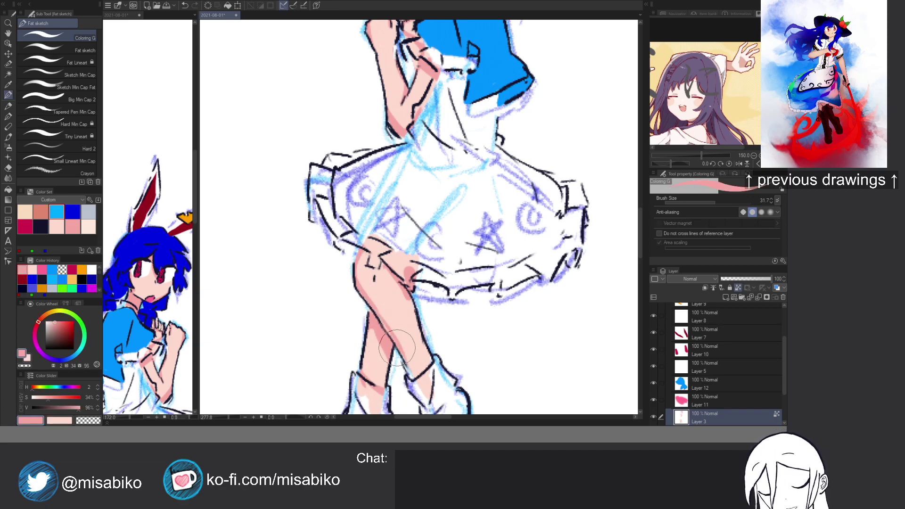
{"action": "left_click_drag", "start_coordinate": [421, 377], "coordinate": [432, 367]}
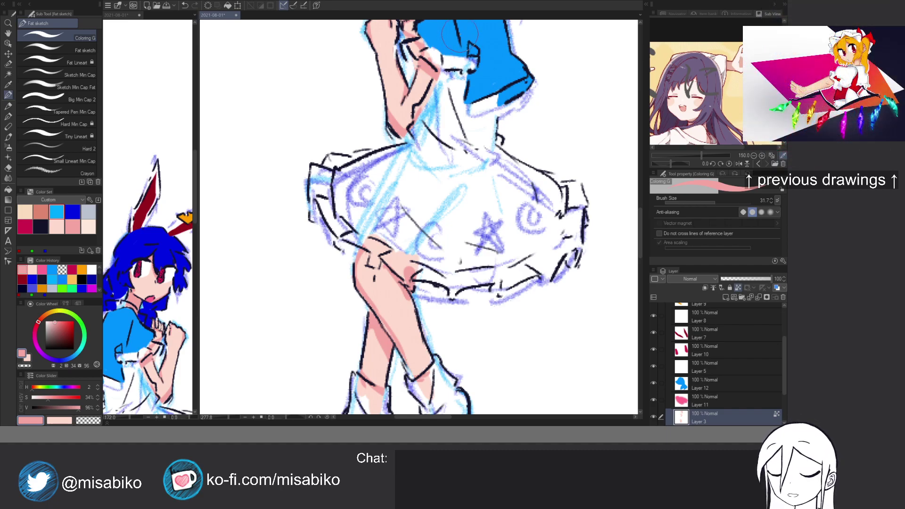
Trim the shadows on the crossed legs with the lighter skin tone.
{"action": "left_click_drag", "start_coordinate": [441, 243], "coordinate": [438, 189]}
{"action": "key", "text": "x"}
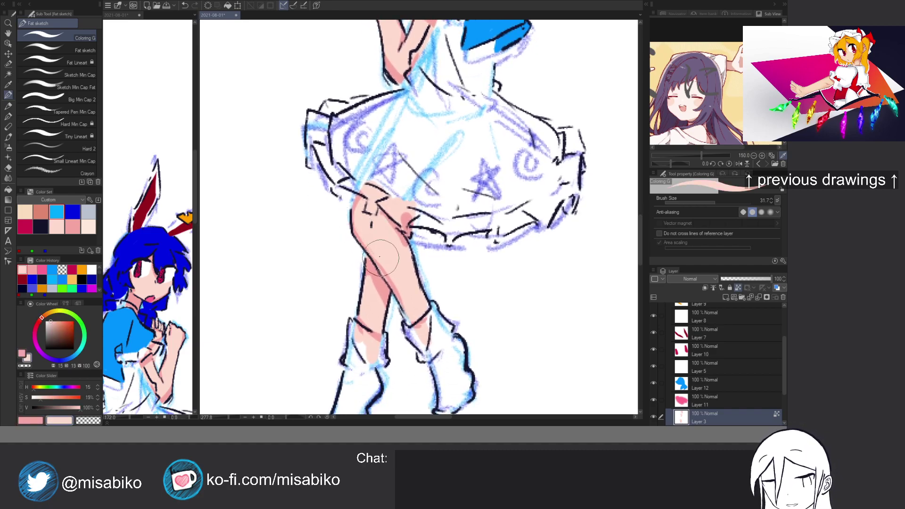
{"action": "left_click_drag", "start_coordinate": [396, 285], "coordinate": [422, 320]}
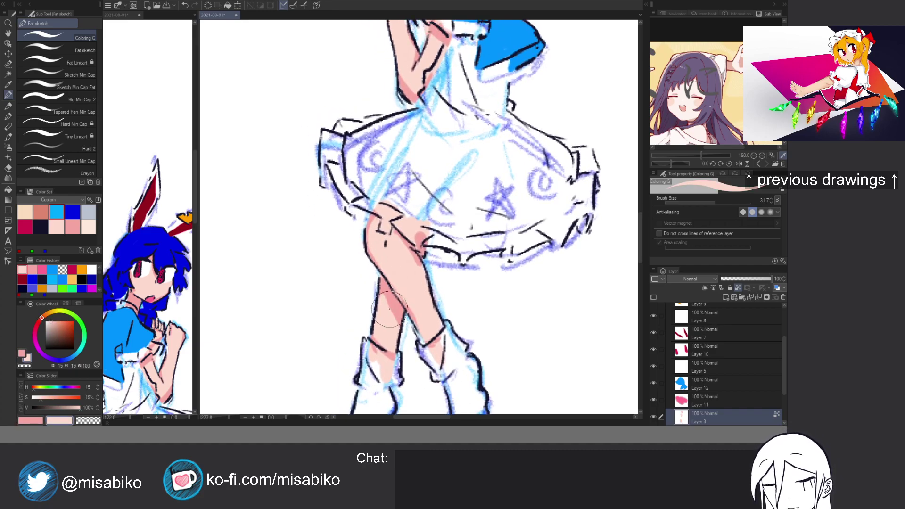
{"action": "left_click_drag", "start_coordinate": [384, 298], "coordinate": [396, 325]}
On a new layer, use dark blue at 83% saturation to fill the dress bodice and start outlining the skirt.
{"action": "scroll", "coordinate": [398, 332], "scroll_direction": "up", "scroll_amount": 10}
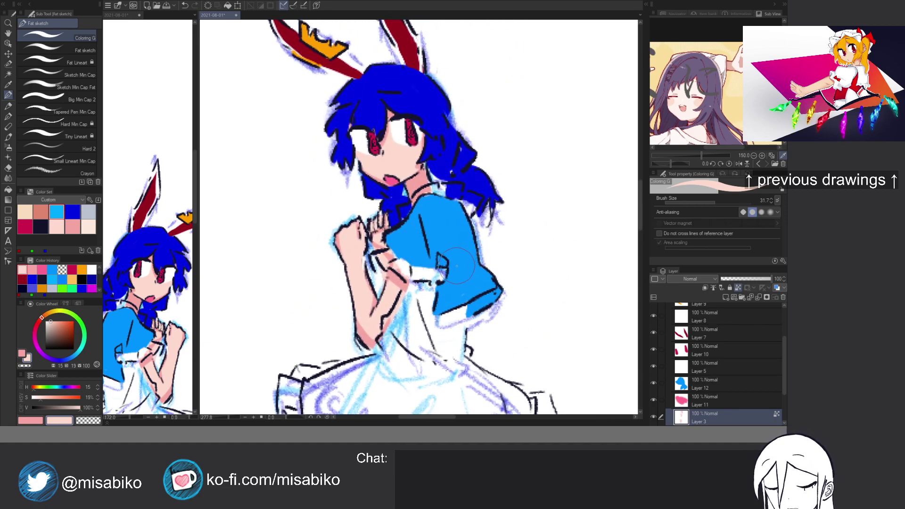
{"action": "key", "text": "ctrl+shift+n"}
{"action": "left_click", "coordinate": [72, 212]}
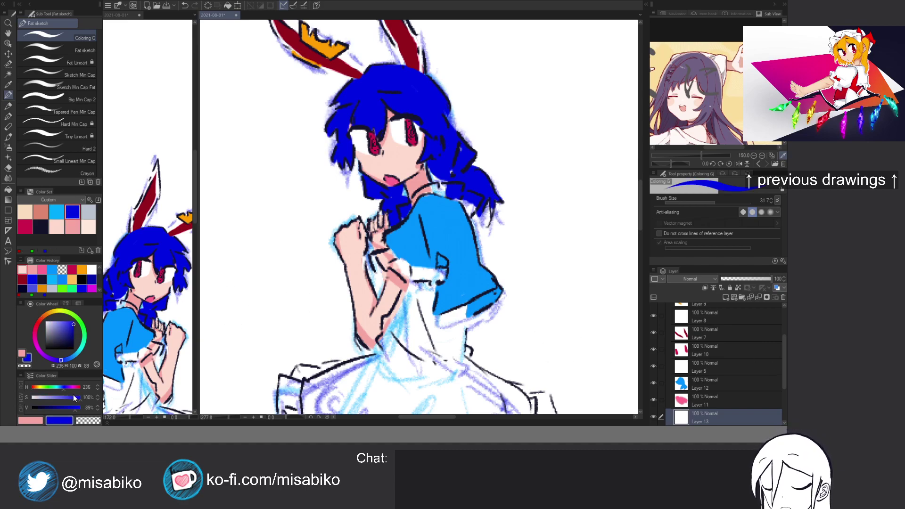
{"action": "left_click_drag", "start_coordinate": [74, 399], "coordinate": [68, 398]}
{"action": "mouse_move", "coordinate": [418, 272]}
{"action": "left_mouse_down"}
{"action": "mouse_move", "coordinate": [397, 314]}
{"action": "mouse_move", "coordinate": [415, 276]}
{"action": "mouse_move", "coordinate": [438, 325]}
{"action": "mouse_move", "coordinate": [459, 326]}
{"action": "mouse_move", "coordinate": [454, 363]}
{"action": "mouse_move", "coordinate": [466, 331]}
{"action": "mouse_move", "coordinate": [475, 361]}
{"action": "mouse_move", "coordinate": [455, 333]}
{"action": "mouse_move", "coordinate": [423, 341]}
{"action": "mouse_move", "coordinate": [408, 332]}
{"action": "mouse_move", "coordinate": [427, 287]}
{"action": "mouse_move", "coordinate": [404, 325]}
{"action": "mouse_move", "coordinate": [388, 325]}
{"action": "mouse_move", "coordinate": [379, 361]}
{"action": "mouse_move", "coordinate": [459, 281]}
{"action": "left_mouse_up"}
{"action": "left_click_drag", "start_coordinate": [355, 335], "coordinate": [452, 298]}
{"action": "mouse_move", "coordinate": [382, 325]}
{"action": "left_mouse_down"}
{"action": "mouse_move", "coordinate": [436, 307]}
{"action": "mouse_move", "coordinate": [431, 299]}
{"action": "mouse_move", "coordinate": [383, 342]}
{"action": "mouse_move", "coordinate": [386, 359]}
{"action": "mouse_move", "coordinate": [444, 395]}
{"action": "mouse_move", "coordinate": [428, 339]}
{"action": "mouse_move", "coordinate": [441, 347]}
{"action": "left_mouse_up"}
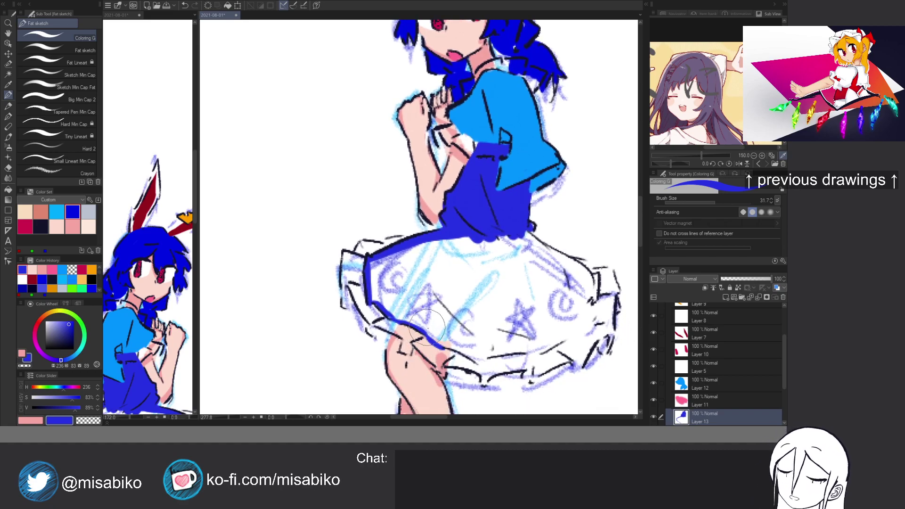
Close the skirt outline along the hem and far side, and flood its interior with the same blue.
{"action": "mouse_move", "coordinate": [441, 343]}
{"action": "left_mouse_down"}
{"action": "mouse_move", "coordinate": [475, 360]}
{"action": "mouse_move", "coordinate": [534, 349]}
{"action": "mouse_move", "coordinate": [532, 357]}
{"action": "mouse_move", "coordinate": [596, 320]}
{"action": "left_mouse_up"}
{"action": "mouse_move", "coordinate": [559, 346]}
{"action": "left_mouse_down"}
{"action": "mouse_move", "coordinate": [597, 309]}
{"action": "mouse_move", "coordinate": [585, 330]}
{"action": "mouse_move", "coordinate": [594, 278]}
{"action": "mouse_move", "coordinate": [593, 304]}
{"action": "left_mouse_up"}
{"action": "mouse_move", "coordinate": [523, 229]}
{"action": "left_mouse_down"}
{"action": "mouse_move", "coordinate": [586, 273]}
{"action": "mouse_move", "coordinate": [570, 262]}
{"action": "left_mouse_up"}
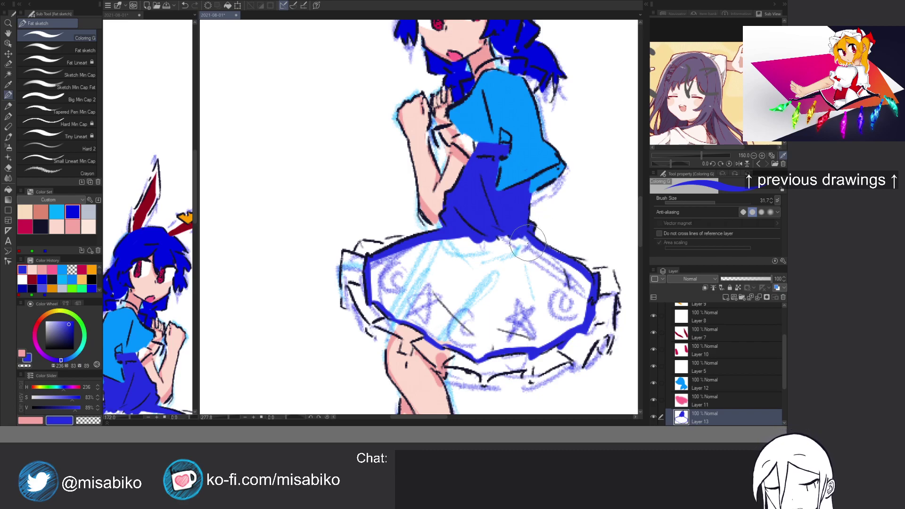
{"action": "key", "text": "g"}
{"action": "left_click", "coordinate": [512, 277]}
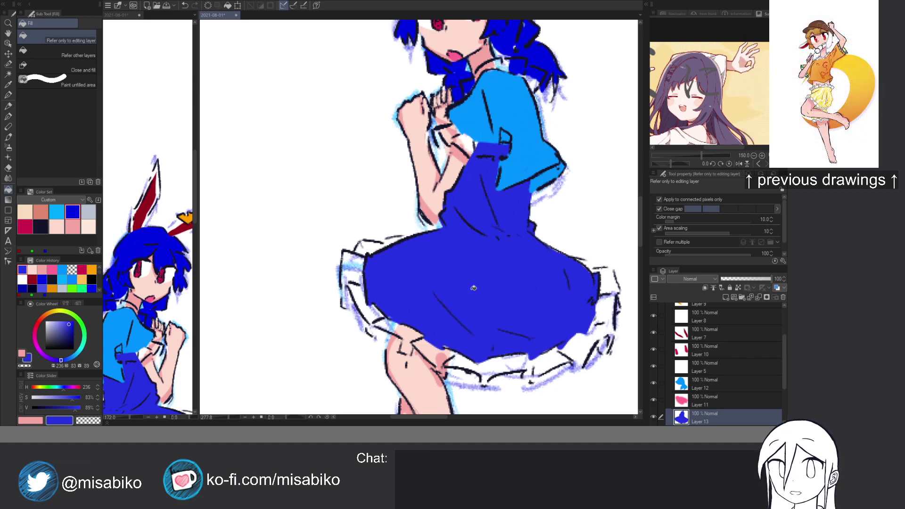
{"action": "left_click", "coordinate": [8, 95]}
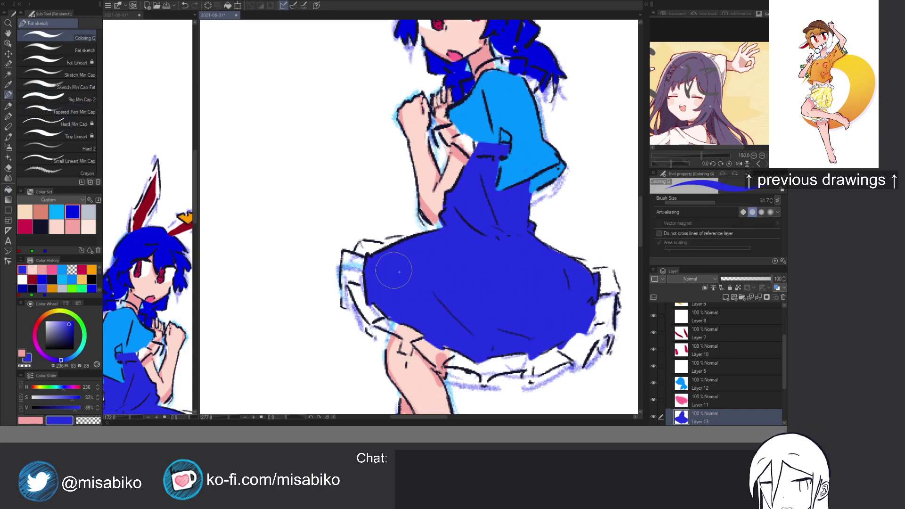
Add a layer below the dress and paint the skirt's hem frill in crimson.
{"action": "left_click_drag", "start_coordinate": [444, 291], "coordinate": [450, 323]}
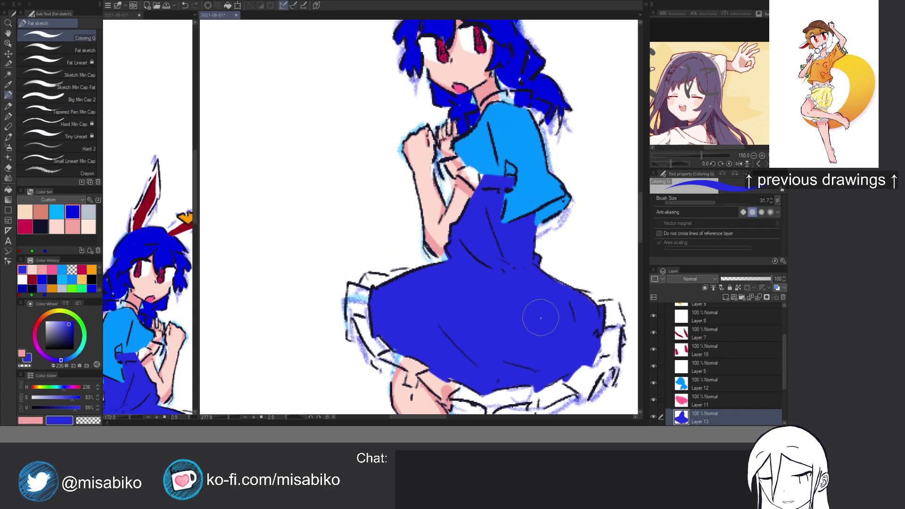
{"action": "left_click", "coordinate": [28, 228]}
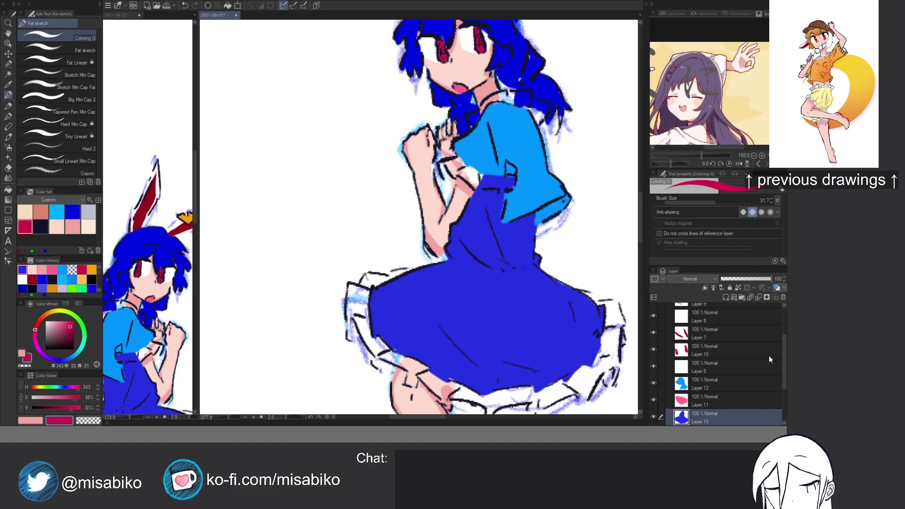
{"action": "scroll", "coordinate": [786, 361], "scroll_direction": "down", "scroll_amount": 2}
{"action": "left_click", "coordinate": [724, 401]}
{"action": "mouse_move", "coordinate": [377, 297]}
{"action": "left_mouse_down"}
{"action": "mouse_move", "coordinate": [355, 316]}
{"action": "mouse_move", "coordinate": [352, 293]}
{"action": "mouse_move", "coordinate": [351, 329]}
{"action": "mouse_move", "coordinate": [368, 334]}
{"action": "mouse_move", "coordinate": [351, 337]}
{"action": "mouse_move", "coordinate": [368, 325]}
{"action": "mouse_move", "coordinate": [363, 331]}
{"action": "mouse_move", "coordinate": [362, 323]}
{"action": "mouse_move", "coordinate": [377, 350]}
{"action": "mouse_move", "coordinate": [367, 316]}
{"action": "mouse_move", "coordinate": [382, 335]}
{"action": "mouse_move", "coordinate": [378, 368]}
{"action": "mouse_move", "coordinate": [400, 354]}
{"action": "mouse_move", "coordinate": [417, 371]}
{"action": "mouse_move", "coordinate": [403, 363]}
{"action": "mouse_move", "coordinate": [410, 381]}
{"action": "mouse_move", "coordinate": [428, 370]}
{"action": "mouse_move", "coordinate": [452, 401]}
{"action": "left_mouse_up"}
{"action": "scroll", "coordinate": [448, 377], "scroll_direction": "down", "scroll_amount": 2}
{"action": "mouse_move", "coordinate": [448, 371]}
{"action": "left_mouse_down"}
{"action": "mouse_move", "coordinate": [474, 365]}
{"action": "mouse_move", "coordinate": [495, 384]}
{"action": "mouse_move", "coordinate": [545, 370]}
{"action": "mouse_move", "coordinate": [539, 381]}
{"action": "mouse_move", "coordinate": [530, 372]}
{"action": "mouse_move", "coordinate": [536, 384]}
{"action": "mouse_move", "coordinate": [589, 355]}
{"action": "mouse_move", "coordinate": [547, 373]}
{"action": "mouse_move", "coordinate": [599, 335]}
{"action": "mouse_move", "coordinate": [587, 368]}
{"action": "mouse_move", "coordinate": [611, 325]}
{"action": "mouse_move", "coordinate": [613, 349]}
{"action": "mouse_move", "coordinate": [592, 361]}
{"action": "mouse_move", "coordinate": [614, 347]}
{"action": "mouse_move", "coordinate": [621, 281]}
{"action": "mouse_move", "coordinate": [613, 288]}
{"action": "mouse_move", "coordinate": [608, 269]}
{"action": "mouse_move", "coordinate": [593, 304]}
{"action": "left_mouse_up"}
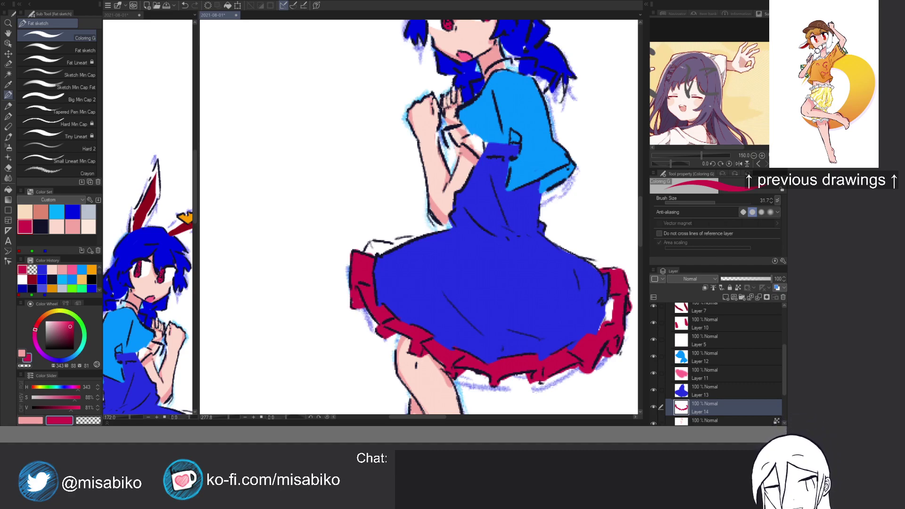
Fill the remaining gaps in the crimson frill and add its parts showing behind both sides of the skirt.
{"action": "left_click_drag", "start_coordinate": [612, 298], "coordinate": [603, 327]}
{"action": "mouse_move", "coordinate": [615, 274]}
{"action": "left_mouse_down"}
{"action": "mouse_move", "coordinate": [595, 271]}
{"action": "mouse_move", "coordinate": [602, 275]}
{"action": "mouse_move", "coordinate": [593, 251]}
{"action": "mouse_move", "coordinate": [561, 283]}
{"action": "left_mouse_up"}
{"action": "key", "text": "c"}
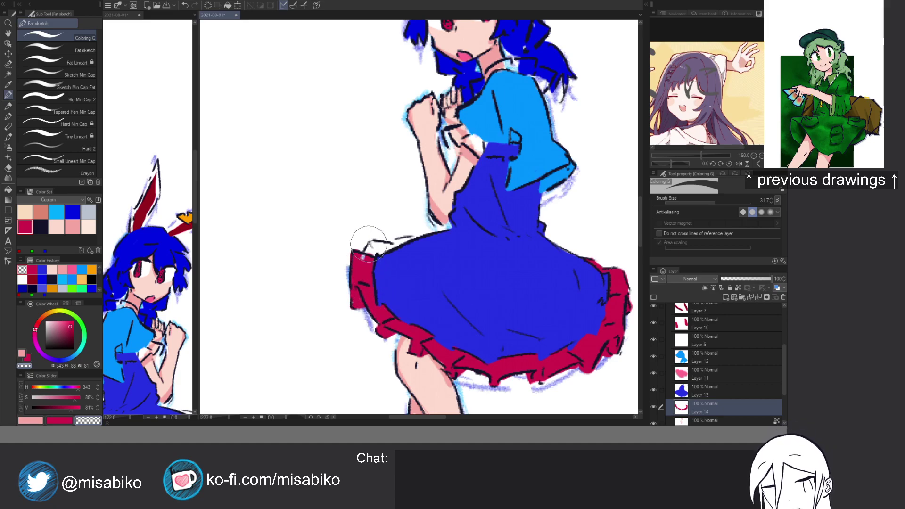
{"action": "key", "text": "c"}
{"action": "mouse_move", "coordinate": [372, 243]}
{"action": "left_mouse_down"}
{"action": "mouse_move", "coordinate": [406, 252]}
{"action": "mouse_move", "coordinate": [377, 245]}
{"action": "mouse_move", "coordinate": [394, 249]}
{"action": "mouse_move", "coordinate": [385, 259]}
{"action": "mouse_move", "coordinate": [373, 249]}
{"action": "mouse_move", "coordinate": [424, 243]}
{"action": "left_mouse_up"}
Add a layer above the dress and paint the sleeve cuff and ruffled collar in crimson.
{"action": "left_click_drag", "start_coordinate": [534, 237], "coordinate": [487, 316]}
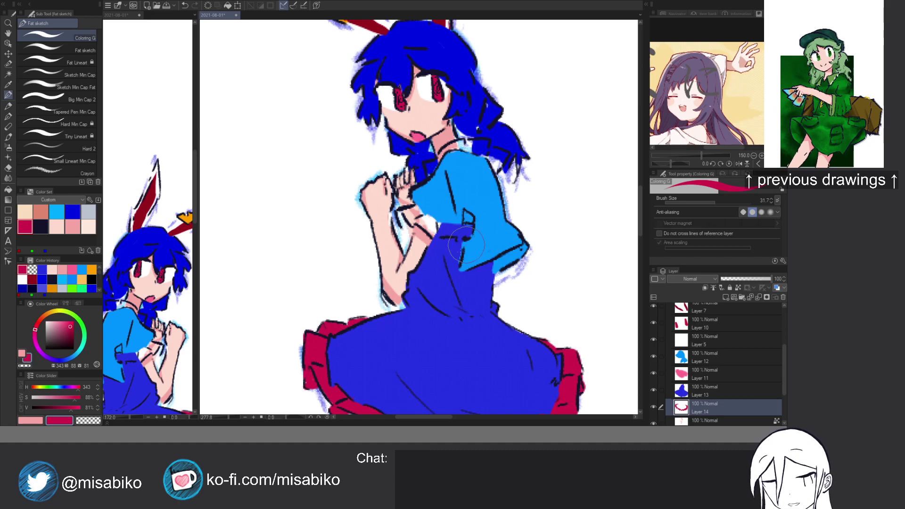
{"action": "key", "text": "alt+bracketright"}
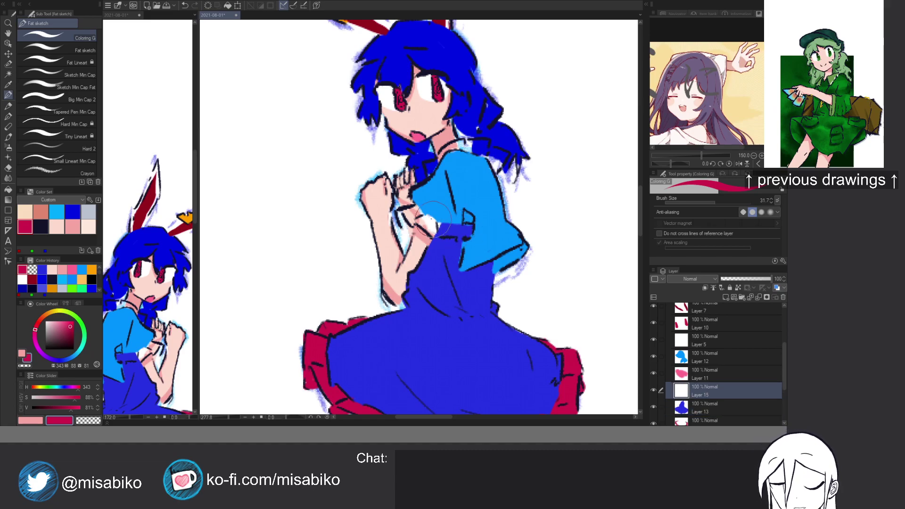
{"action": "mouse_move", "coordinate": [403, 219]}
{"action": "left_mouse_down"}
{"action": "mouse_move", "coordinate": [427, 210]}
{"action": "mouse_move", "coordinate": [412, 221]}
{"action": "mouse_move", "coordinate": [426, 212]}
{"action": "mouse_move", "coordinate": [419, 218]}
{"action": "mouse_move", "coordinate": [433, 234]}
{"action": "mouse_move", "coordinate": [454, 234]}
{"action": "left_mouse_up"}
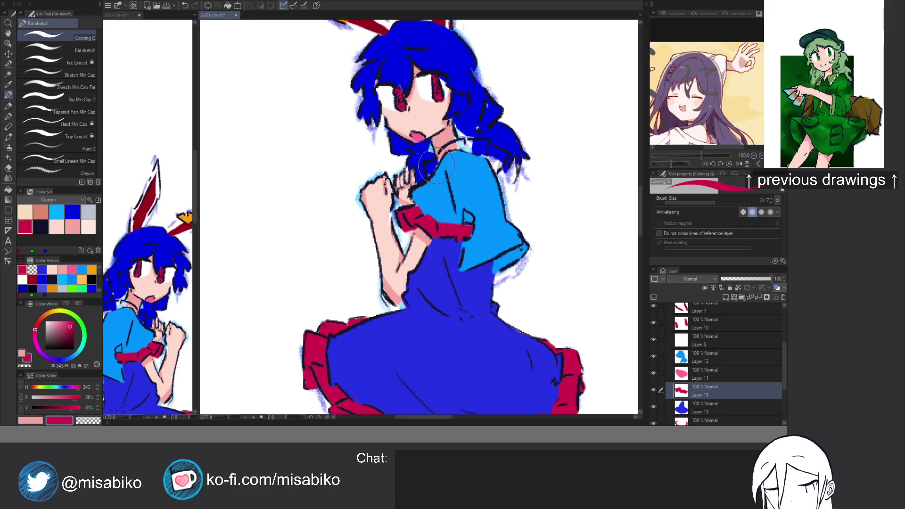
{"action": "mouse_move", "coordinate": [453, 151]}
{"action": "left_mouse_down"}
{"action": "mouse_move", "coordinate": [473, 162]}
{"action": "mouse_move", "coordinate": [470, 145]}
{"action": "mouse_move", "coordinate": [482, 157]}
{"action": "mouse_move", "coordinate": [485, 142]}
{"action": "mouse_move", "coordinate": [497, 162]}
{"action": "left_mouse_up"}
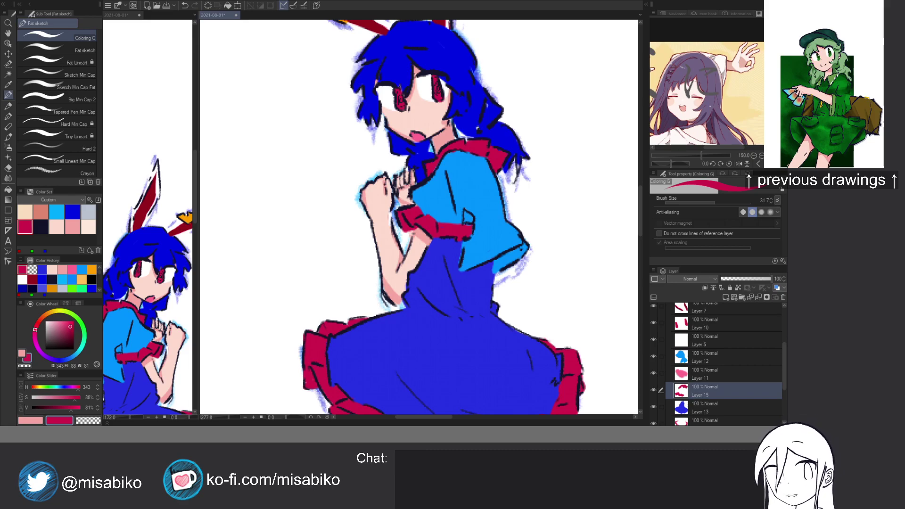
{"action": "left_click_drag", "start_coordinate": [520, 181], "coordinate": [519, 210]}
Add a new layer directly above the skin layer and fill both boots in light grey.
{"action": "left_click_drag", "start_coordinate": [535, 273], "coordinate": [512, 141]}
{"action": "left_click_drag", "start_coordinate": [492, 268], "coordinate": [491, 200]}
{"action": "left_click", "coordinate": [430, 283], "text": "ctrl+shift"}
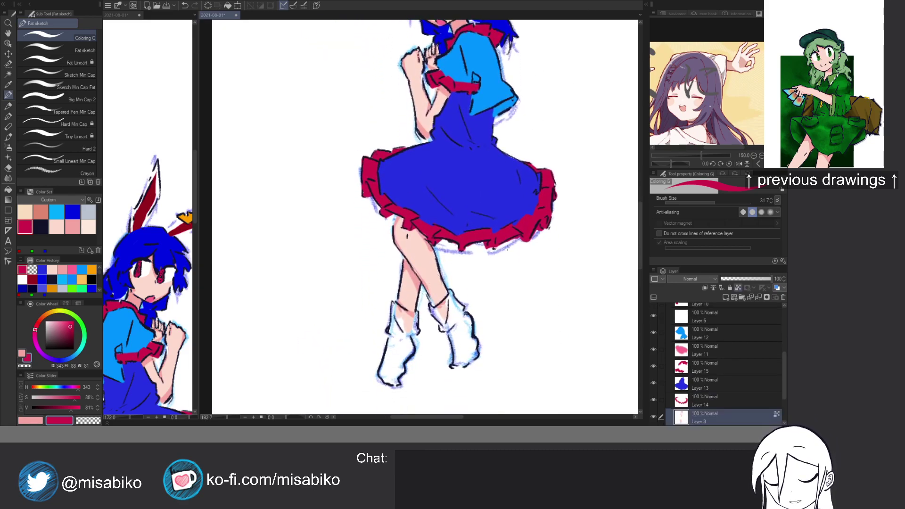
{"action": "left_click", "coordinate": [88, 212]}
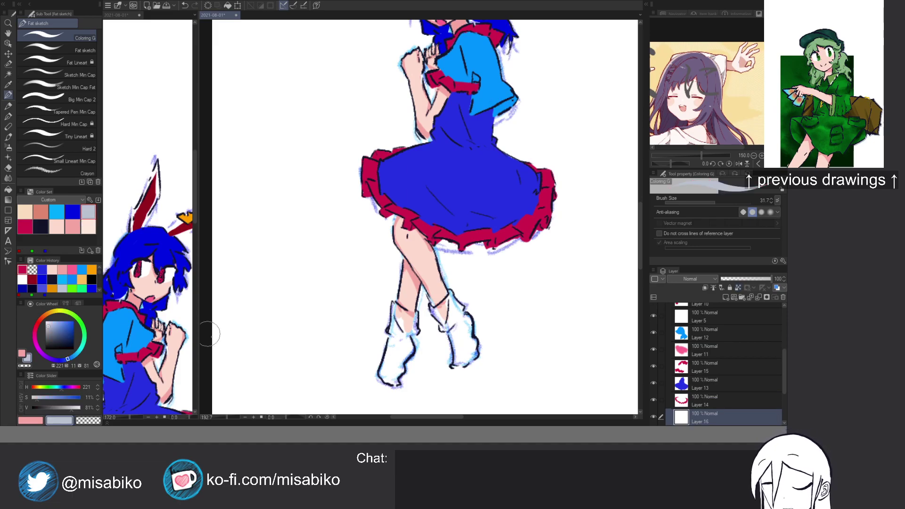
{"action": "left_click_drag", "start_coordinate": [444, 328], "coordinate": [481, 325]}
{"action": "mouse_move", "coordinate": [414, 281]}
{"action": "left_mouse_down"}
{"action": "mouse_move", "coordinate": [446, 308]}
{"action": "mouse_move", "coordinate": [422, 282]}
{"action": "mouse_move", "coordinate": [460, 241]}
{"action": "mouse_move", "coordinate": [486, 277]}
{"action": "mouse_move", "coordinate": [493, 318]}
{"action": "mouse_move", "coordinate": [502, 300]}
{"action": "mouse_move", "coordinate": [526, 403]}
{"action": "mouse_move", "coordinate": [523, 340]}
{"action": "mouse_move", "coordinate": [463, 367]}
{"action": "mouse_move", "coordinate": [476, 328]}
{"action": "mouse_move", "coordinate": [470, 358]}
{"action": "mouse_move", "coordinate": [467, 301]}
{"action": "mouse_move", "coordinate": [466, 315]}
{"action": "mouse_move", "coordinate": [455, 274]}
{"action": "mouse_move", "coordinate": [437, 266]}
{"action": "mouse_move", "coordinate": [438, 273]}
{"action": "mouse_move", "coordinate": [434, 232]}
{"action": "mouse_move", "coordinate": [431, 244]}
{"action": "mouse_move", "coordinate": [453, 208]}
{"action": "mouse_move", "coordinate": [454, 257]}
{"action": "mouse_move", "coordinate": [474, 229]}
{"action": "mouse_move", "coordinate": [483, 321]}
{"action": "mouse_move", "coordinate": [499, 271]}
{"action": "mouse_move", "coordinate": [505, 344]}
{"action": "left_mouse_up"}
{"action": "mouse_move", "coordinate": [374, 256]}
{"action": "left_mouse_down"}
{"action": "mouse_move", "coordinate": [349, 283]}
{"action": "mouse_move", "coordinate": [356, 333]}
{"action": "mouse_move", "coordinate": [350, 327]}
{"action": "mouse_move", "coordinate": [324, 408]}
{"action": "mouse_move", "coordinate": [318, 405]}
{"action": "mouse_move", "coordinate": [337, 410]}
{"action": "mouse_move", "coordinate": [303, 405]}
{"action": "mouse_move", "coordinate": [284, 387]}
{"action": "mouse_move", "coordinate": [315, 269]}
{"action": "mouse_move", "coordinate": [316, 215]}
{"action": "mouse_move", "coordinate": [335, 252]}
{"action": "mouse_move", "coordinate": [328, 224]}
{"action": "mouse_move", "coordinate": [368, 240]}
{"action": "mouse_move", "coordinate": [334, 290]}
{"action": "mouse_move", "coordinate": [325, 255]}
{"action": "mouse_move", "coordinate": [309, 377]}
{"action": "mouse_move", "coordinate": [298, 391]}
{"action": "mouse_move", "coordinate": [355, 293]}
{"action": "left_mouse_up"}
{"action": "key", "text": "c"}
{"action": "key", "text": "c"}
Lock the boot layer's transparent pixels and repaint both boots white with a larger brush.
{"action": "key", "text": "ctrl+g"}
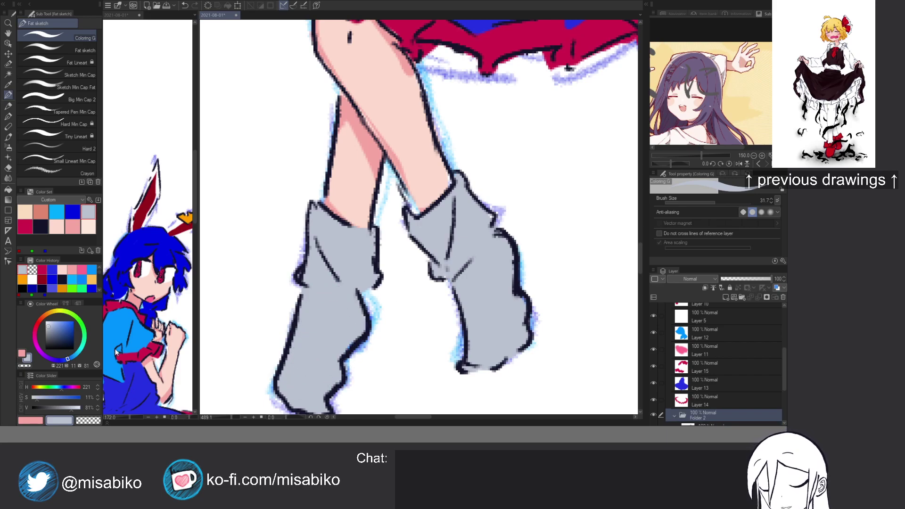
{"action": "left_click", "coordinate": [31, 279]}
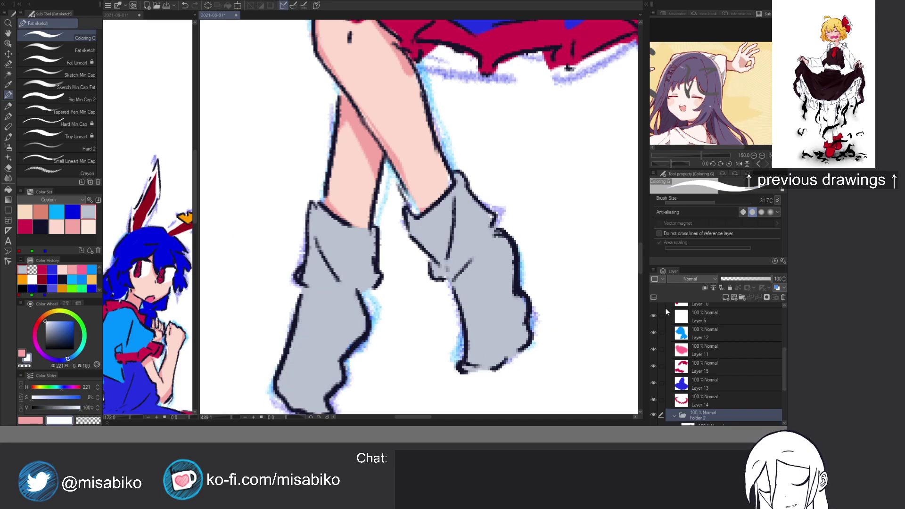
{"action": "key", "text": "ctrl+z"}
{"action": "key", "text": "slash"}
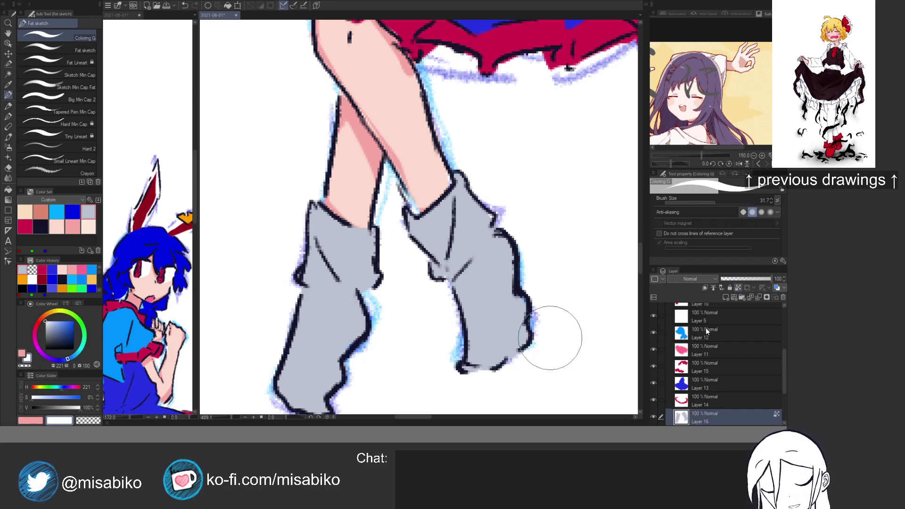
{"action": "left_click_drag", "start_coordinate": [542, 363], "coordinate": [565, 362]}
{"action": "mouse_move", "coordinate": [566, 339]}
{"action": "left_mouse_down"}
{"action": "mouse_move", "coordinate": [519, 343]}
{"action": "mouse_move", "coordinate": [404, 318]}
{"action": "mouse_move", "coordinate": [475, 203]}
{"action": "mouse_move", "coordinate": [359, 330]}
{"action": "mouse_move", "coordinate": [266, 380]}
{"action": "mouse_move", "coordinate": [328, 181]}
{"action": "left_mouse_up"}
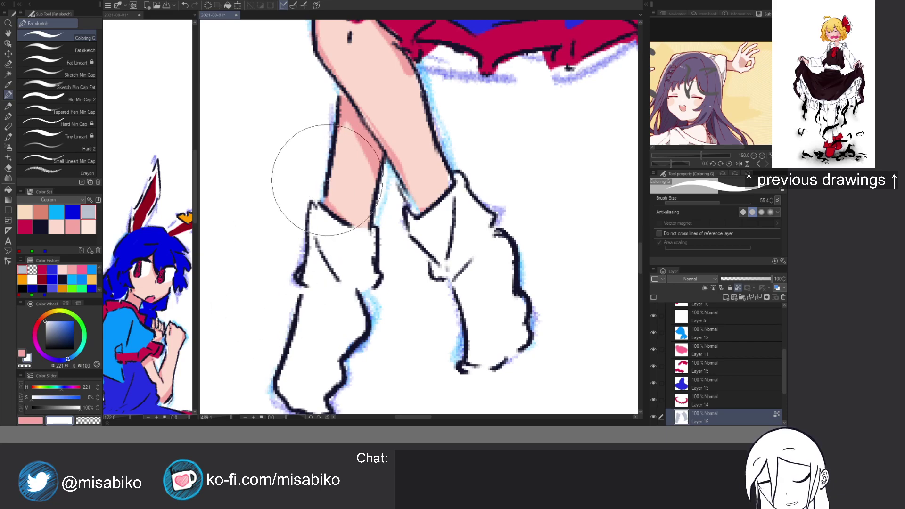
Shade the folds and the areas under the boot cuffs in light grey with a smaller brush.
{"action": "left_click", "coordinate": [88, 212]}
{"action": "left_click_drag", "start_coordinate": [465, 282], "coordinate": [457, 278]}
{"action": "key", "text": "bracketleft"}
{"action": "key", "text": "bracketleft"}
{"action": "key", "text": "bracketleft"}
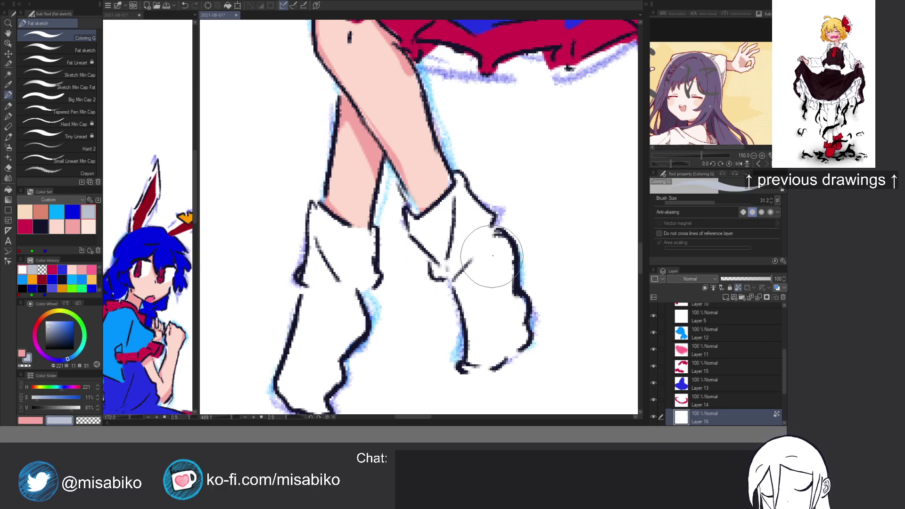
{"action": "mouse_move", "coordinate": [491, 233]}
{"action": "left_mouse_down"}
{"action": "mouse_move", "coordinate": [447, 292]}
{"action": "mouse_move", "coordinate": [492, 231]}
{"action": "mouse_move", "coordinate": [458, 274]}
{"action": "left_mouse_up"}
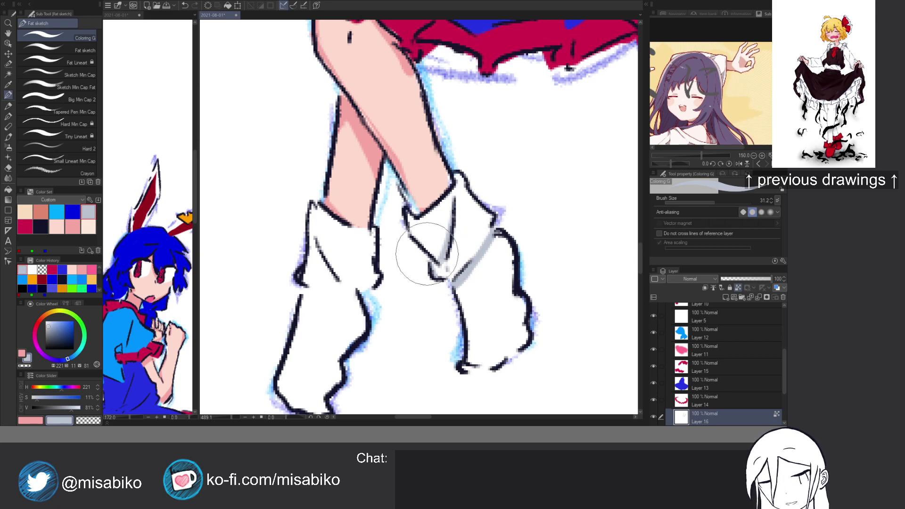
{"action": "mouse_move", "coordinate": [314, 240]}
{"action": "left_mouse_down"}
{"action": "mouse_move", "coordinate": [336, 288]}
{"action": "mouse_move", "coordinate": [365, 297]}
{"action": "mouse_move", "coordinate": [322, 287]}
{"action": "mouse_move", "coordinate": [361, 315]}
{"action": "left_mouse_up"}
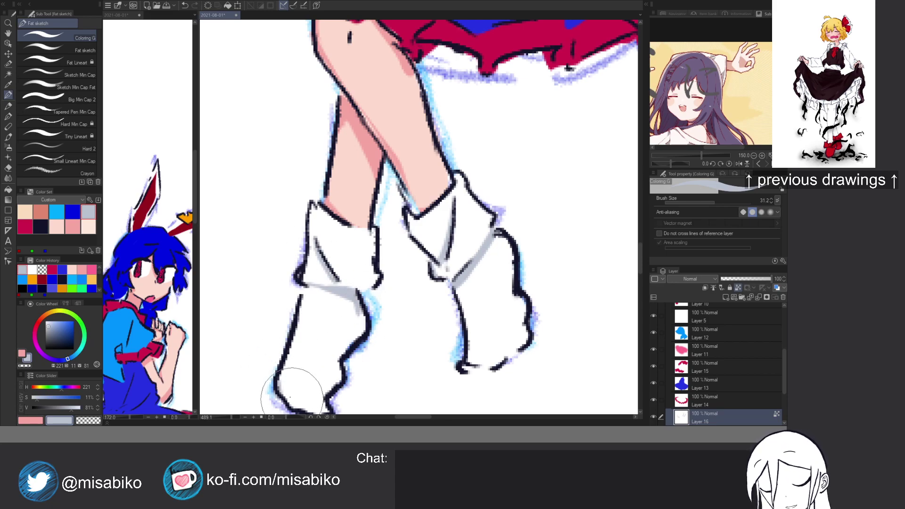
Make the eye-white layer active and softly airbrush light grey shadows across the upper part of both eye whites.
{"action": "scroll", "coordinate": [384, 347], "scroll_direction": "up", "scroll_amount": 4}
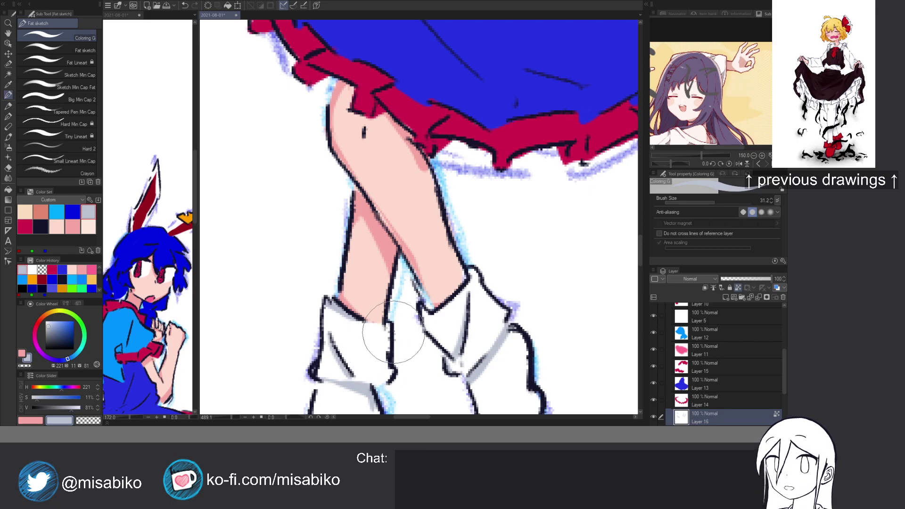
{"action": "left_click_drag", "start_coordinate": [456, 168], "coordinate": [439, 305]}
{"action": "scroll", "coordinate": [480, 260], "scroll_direction": "down", "scroll_amount": 5}
{"action": "left_click_drag", "start_coordinate": [506, 152], "coordinate": [440, 325]}
{"action": "scroll", "coordinate": [398, 204], "scroll_direction": "up", "scroll_amount": 3}
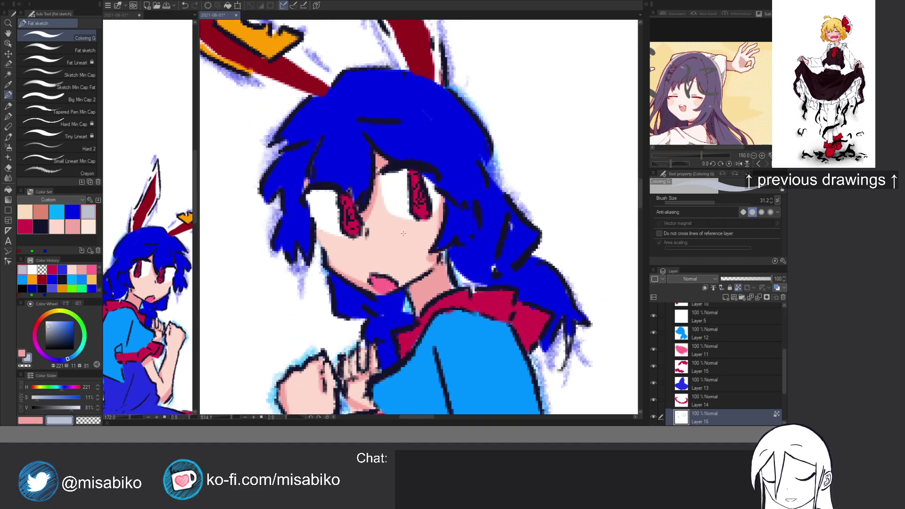
{"action": "left_click", "coordinate": [399, 197], "text": "ctrl+shift"}
{"action": "key", "text": "b"}
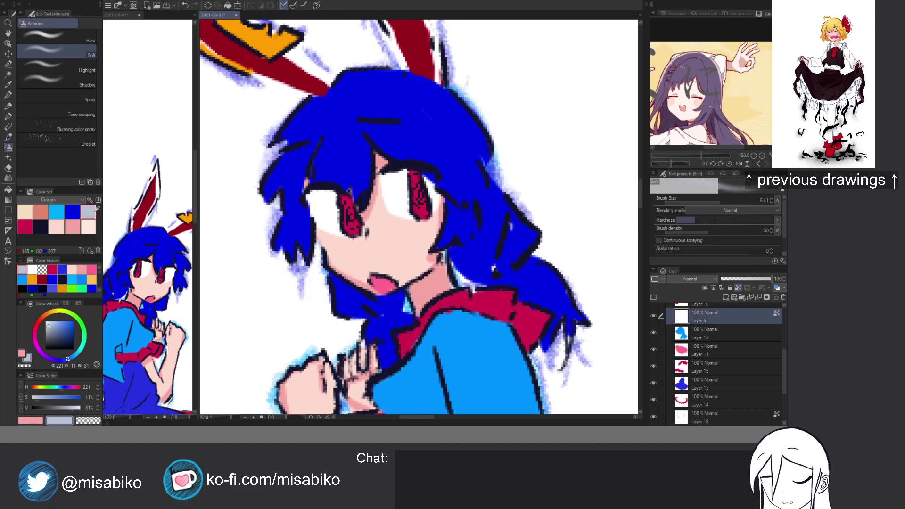
{"action": "mouse_move", "coordinate": [411, 182]}
{"action": "left_mouse_down"}
{"action": "mouse_move", "coordinate": [366, 184]}
{"action": "mouse_move", "coordinate": [436, 174]}
{"action": "mouse_move", "coordinate": [317, 195]}
{"action": "mouse_move", "coordinate": [332, 193]}
{"action": "left_mouse_up"}
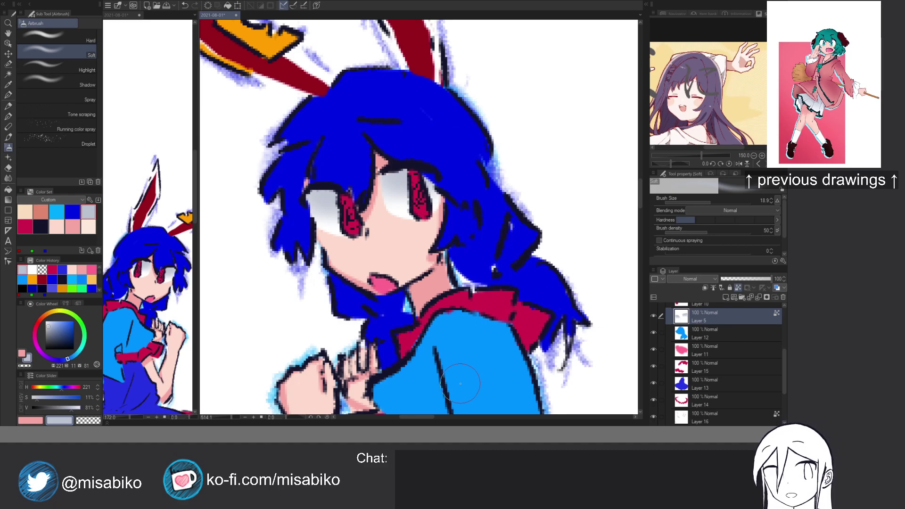
Lock the iris layer's transparent pixels and softly airbrush the irises with red, then with blue over their upper part.
{"action": "left_click", "coordinate": [8, 96]}
{"action": "key", "text": "b"}
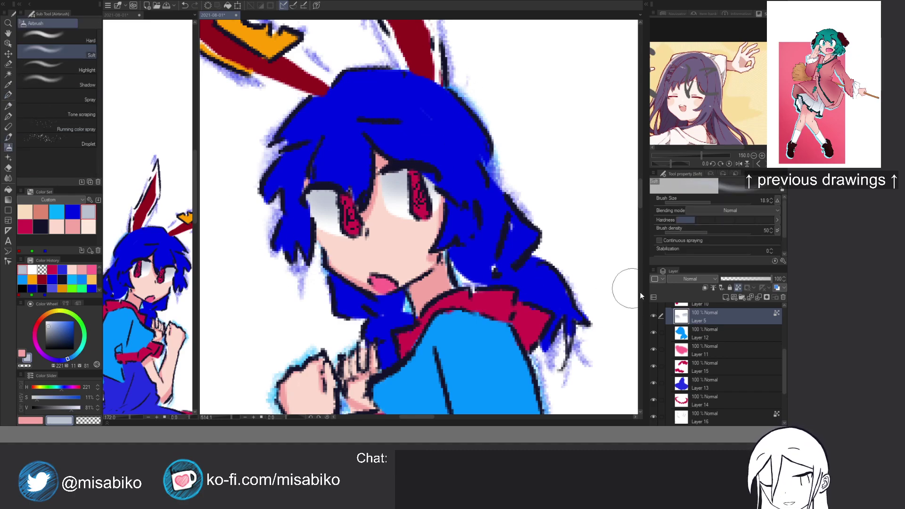
{"action": "scroll", "coordinate": [787, 351], "scroll_direction": "up", "scroll_amount": 3}
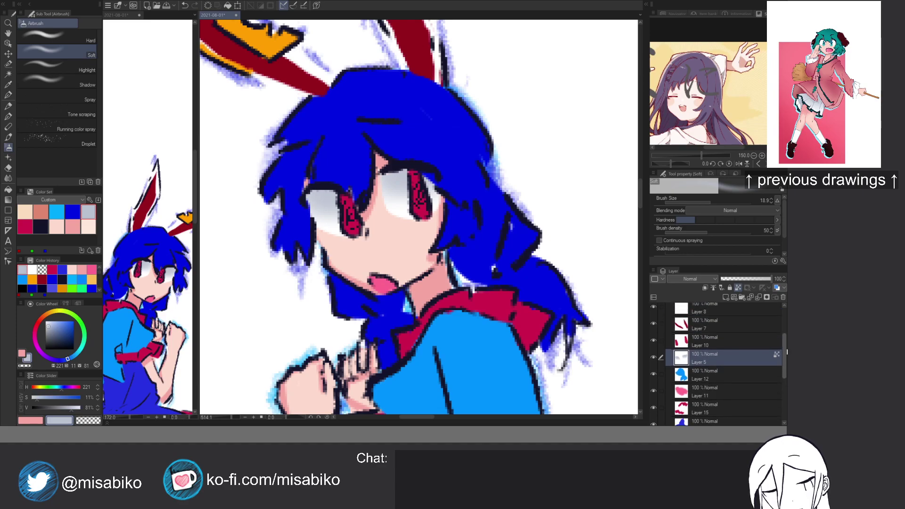
{"action": "left_click", "coordinate": [715, 341]}
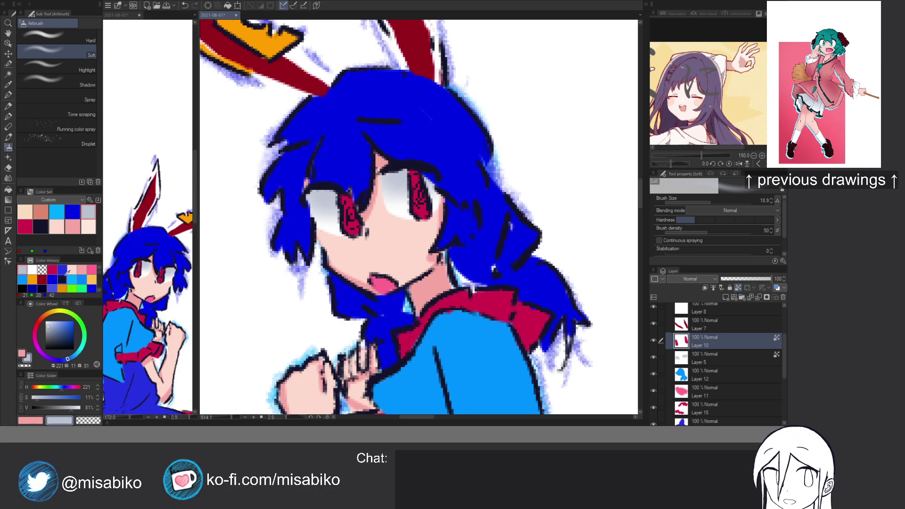
{"action": "left_click_drag", "start_coordinate": [79, 400], "coordinate": [124, 402]}
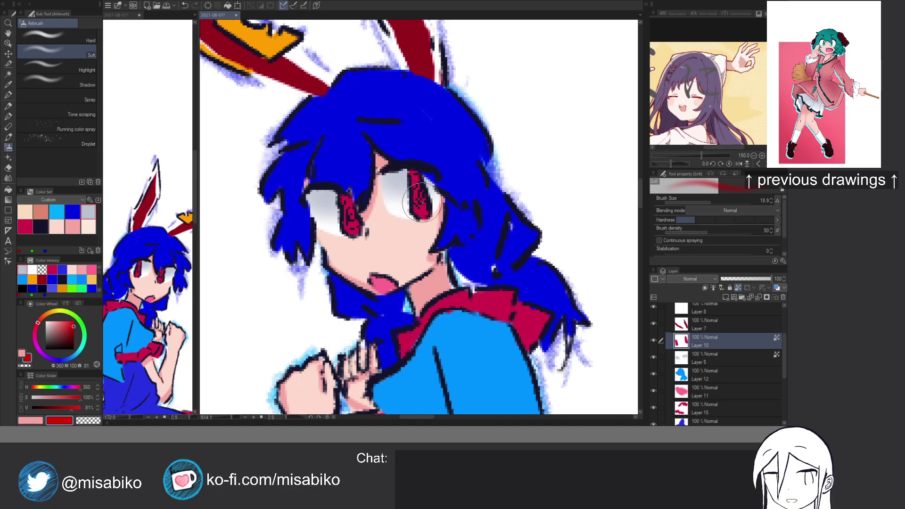
{"action": "left_click_drag", "start_coordinate": [419, 200], "coordinate": [419, 212]}
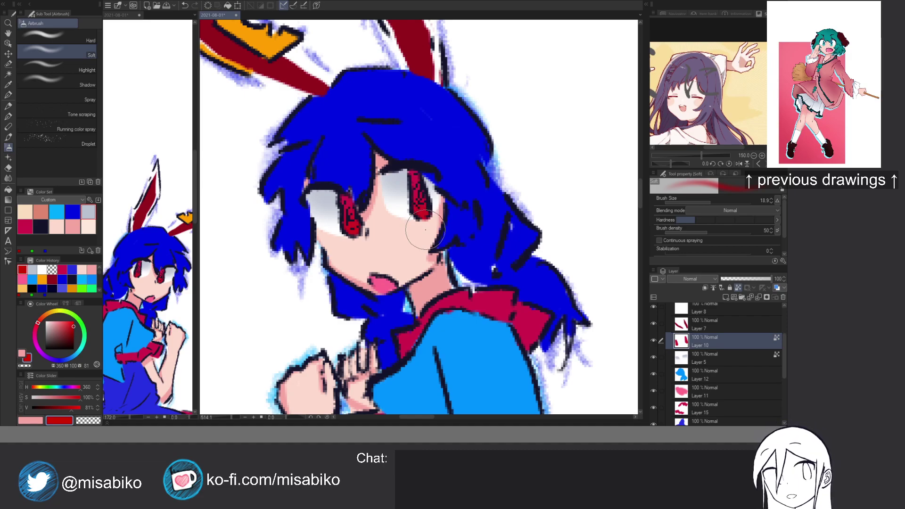
{"action": "left_click", "coordinate": [75, 213]}
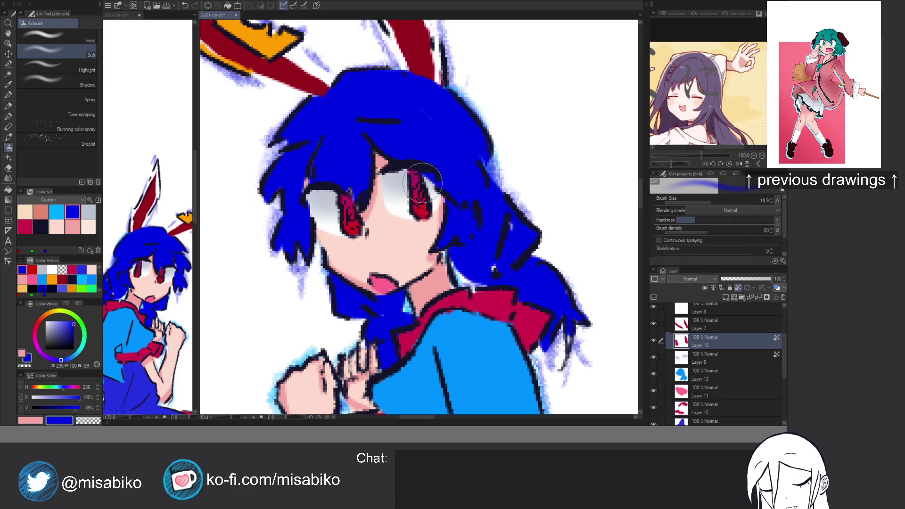
Lock the front-hair layer's transparent pixels and shade the tips of the bangs and side locks in darker blue with the Coloring G pen.
{"action": "left_click", "coordinate": [433, 138], "text": "ctrl+shift"}
{"action": "left_click", "coordinate": [8, 95]}
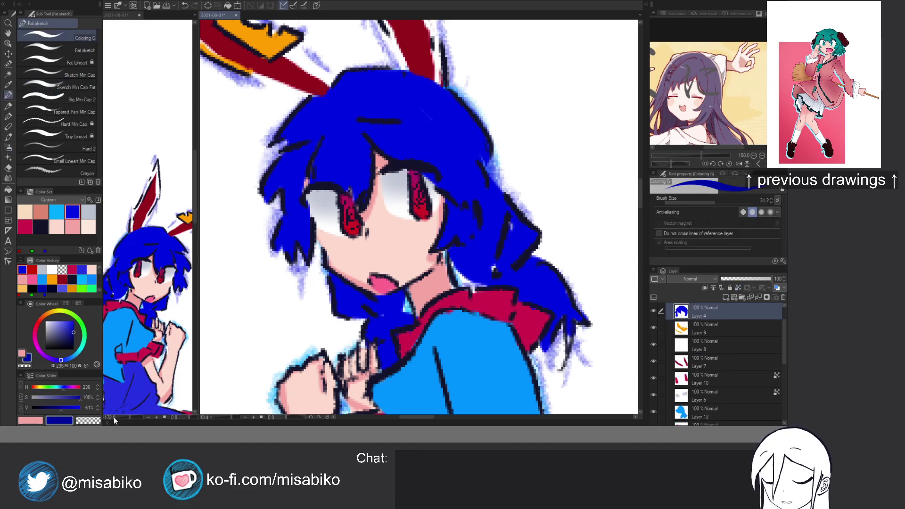
{"action": "key", "text": "x"}
{"action": "left_click", "coordinate": [414, 126], "text": "alt"}
{"action": "key", "text": "x"}
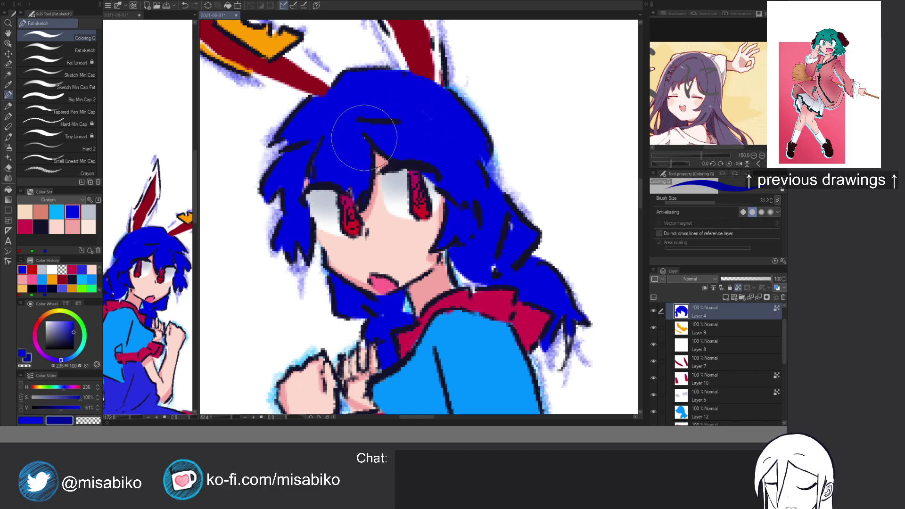
{"action": "left_click_drag", "start_coordinate": [372, 147], "coordinate": [426, 170]}
{"action": "mouse_move", "coordinate": [377, 141]}
{"action": "left_mouse_down"}
{"action": "mouse_move", "coordinate": [453, 201]}
{"action": "mouse_move", "coordinate": [372, 130]}
{"action": "mouse_move", "coordinate": [432, 161]}
{"action": "mouse_move", "coordinate": [386, 173]}
{"action": "mouse_move", "coordinate": [332, 153]}
{"action": "mouse_move", "coordinate": [306, 185]}
{"action": "mouse_move", "coordinate": [316, 164]}
{"action": "mouse_move", "coordinate": [301, 191]}
{"action": "mouse_move", "coordinate": [326, 229]}
{"action": "mouse_move", "coordinate": [309, 213]}
{"action": "mouse_move", "coordinate": [316, 253]}
{"action": "mouse_move", "coordinate": [305, 244]}
{"action": "mouse_move", "coordinate": [323, 269]}
{"action": "mouse_move", "coordinate": [293, 241]}
{"action": "mouse_move", "coordinate": [292, 256]}
{"action": "mouse_move", "coordinate": [300, 260]}
{"action": "mouse_move", "coordinate": [293, 230]}
{"action": "mouse_move", "coordinate": [303, 257]}
{"action": "mouse_move", "coordinate": [279, 226]}
{"action": "mouse_move", "coordinate": [284, 262]}
{"action": "left_mouse_up"}
{"action": "left_click_drag", "start_coordinate": [451, 177], "coordinate": [433, 250]}
{"action": "left_click_drag", "start_coordinate": [448, 203], "coordinate": [438, 248]}
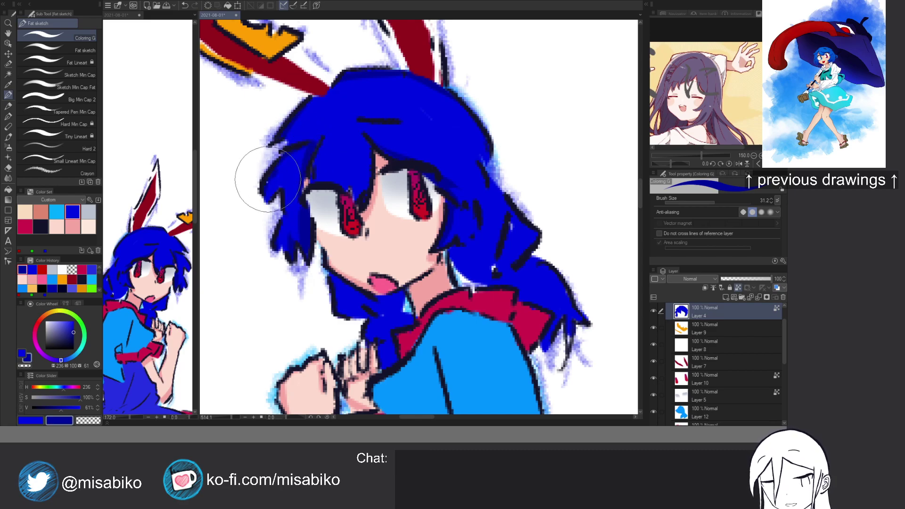
{"action": "key", "text": "x"}
{"action": "left_click_drag", "start_coordinate": [306, 152], "coordinate": [302, 190]}
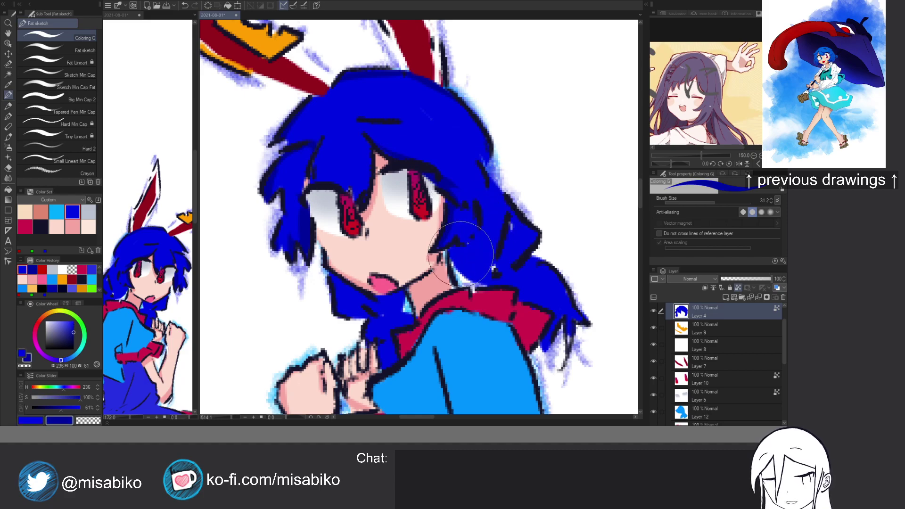
{"action": "key", "text": "x"}
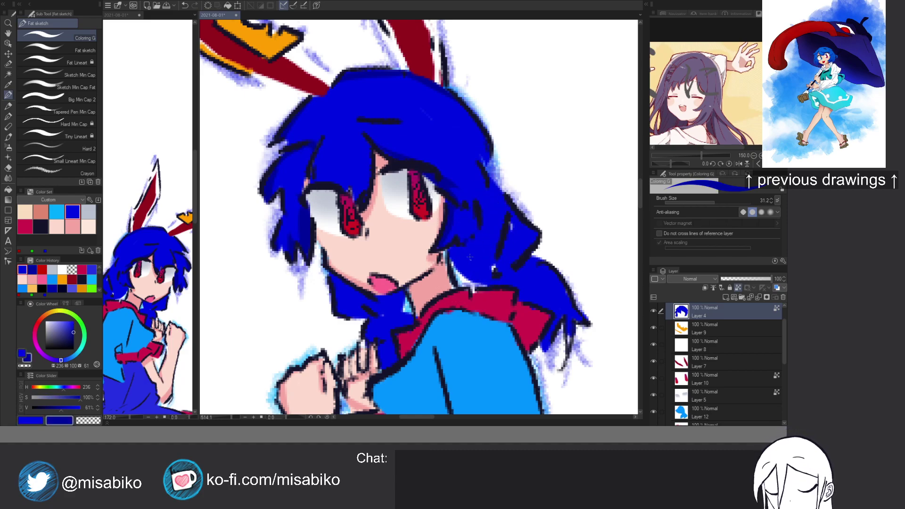
Lock the back-hair layer's transparent pixels and paint darker blue shadows on the braids and the hair behind the neck.
{"action": "left_click", "coordinate": [466, 254], "text": "ctrl+shift"}
{"action": "key", "text": "/"}
{"action": "mouse_move", "coordinate": [456, 252]}
{"action": "left_mouse_down"}
{"action": "mouse_move", "coordinate": [471, 281]}
{"action": "mouse_move", "coordinate": [478, 244]}
{"action": "mouse_move", "coordinate": [478, 282]}
{"action": "mouse_move", "coordinate": [467, 248]}
{"action": "mouse_move", "coordinate": [481, 267]}
{"action": "left_mouse_up"}
{"action": "key", "text": "x"}
{"action": "key", "text": "x"}
{"action": "left_click_drag", "start_coordinate": [484, 214], "coordinate": [487, 245]}
{"action": "mouse_move", "coordinate": [486, 198]}
{"action": "left_mouse_down"}
{"action": "mouse_move", "coordinate": [492, 269]}
{"action": "mouse_move", "coordinate": [507, 246]}
{"action": "mouse_move", "coordinate": [515, 266]}
{"action": "left_mouse_up"}
{"action": "left_click_drag", "start_coordinate": [379, 300], "coordinate": [400, 301]}
{"action": "mouse_move", "coordinate": [343, 276]}
{"action": "left_mouse_down"}
{"action": "mouse_move", "coordinate": [347, 318]}
{"action": "mouse_move", "coordinate": [337, 303]}
{"action": "mouse_move", "coordinate": [398, 310]}
{"action": "mouse_move", "coordinate": [363, 337]}
{"action": "mouse_move", "coordinate": [417, 316]}
{"action": "mouse_move", "coordinate": [371, 323]}
{"action": "mouse_move", "coordinate": [412, 313]}
{"action": "mouse_move", "coordinate": [421, 326]}
{"action": "mouse_move", "coordinate": [398, 328]}
{"action": "mouse_move", "coordinate": [381, 345]}
{"action": "mouse_move", "coordinate": [379, 336]}
{"action": "mouse_move", "coordinate": [406, 366]}
{"action": "mouse_move", "coordinate": [397, 365]}
{"action": "mouse_move", "coordinate": [492, 303]}
{"action": "mouse_move", "coordinate": [561, 279]}
{"action": "mouse_move", "coordinate": [533, 293]}
{"action": "mouse_move", "coordinate": [522, 263]}
{"action": "mouse_move", "coordinate": [570, 296]}
{"action": "mouse_move", "coordinate": [504, 284]}
{"action": "mouse_move", "coordinate": [483, 290]}
{"action": "mouse_move", "coordinate": [508, 284]}
{"action": "mouse_move", "coordinate": [516, 310]}
{"action": "mouse_move", "coordinate": [519, 267]}
{"action": "mouse_move", "coordinate": [498, 308]}
{"action": "mouse_move", "coordinate": [519, 284]}
{"action": "mouse_move", "coordinate": [513, 304]}
{"action": "left_mouse_up"}
{"action": "key", "text": "x"}
{"action": "key", "text": "x"}
{"action": "key", "text": "x"}
{"action": "mouse_move", "coordinate": [471, 248]}
{"action": "left_mouse_down"}
{"action": "mouse_move", "coordinate": [481, 277]}
{"action": "mouse_move", "coordinate": [467, 249]}
{"action": "mouse_move", "coordinate": [499, 281]}
{"action": "mouse_move", "coordinate": [497, 261]}
{"action": "mouse_move", "coordinate": [515, 215]}
{"action": "mouse_move", "coordinate": [501, 265]}
{"action": "mouse_move", "coordinate": [510, 237]}
{"action": "mouse_move", "coordinate": [493, 183]}
{"action": "mouse_move", "coordinate": [516, 214]}
{"action": "left_mouse_up"}
{"action": "key", "text": "x"}
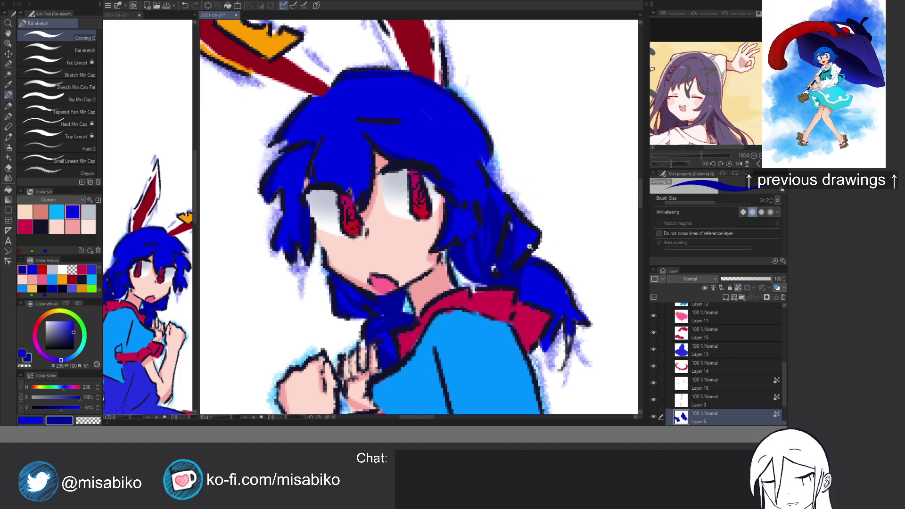
Return to the front-hair layer and paint strand shadows across the crown and bangs, alternating the darker and brighter blue.
{"action": "scroll", "coordinate": [527, 248], "scroll_direction": "down", "scroll_amount": 3}
{"action": "left_click_drag", "start_coordinate": [527, 248], "coordinate": [530, 304]}
{"action": "key", "text": "x"}
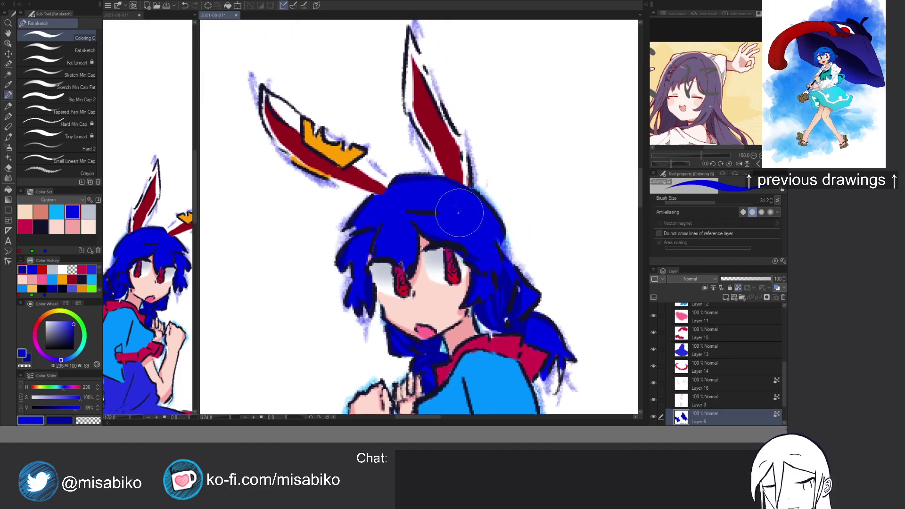
{"action": "key", "text": "x"}
{"action": "key", "text": "x"}
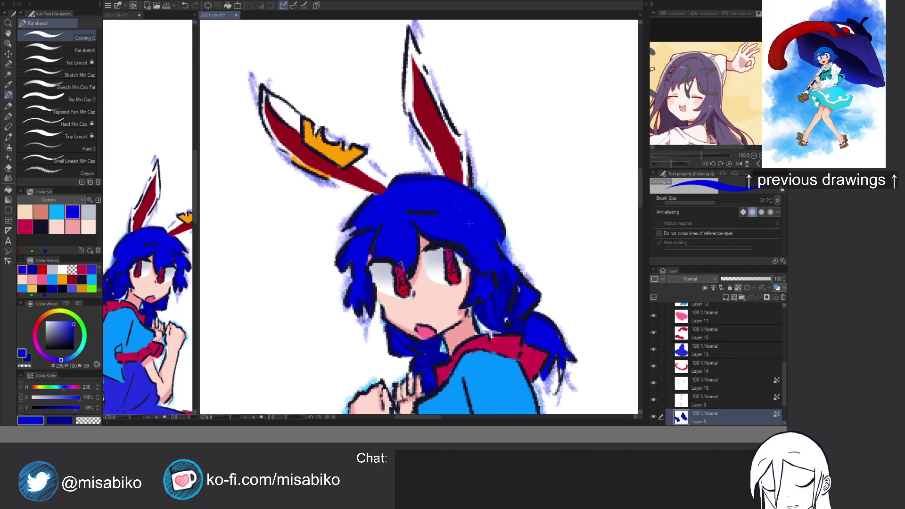
{"action": "left_click", "coordinate": [458, 213], "text": "ctrl+shift"}
{"action": "left_click", "coordinate": [462, 217], "text": "alt"}
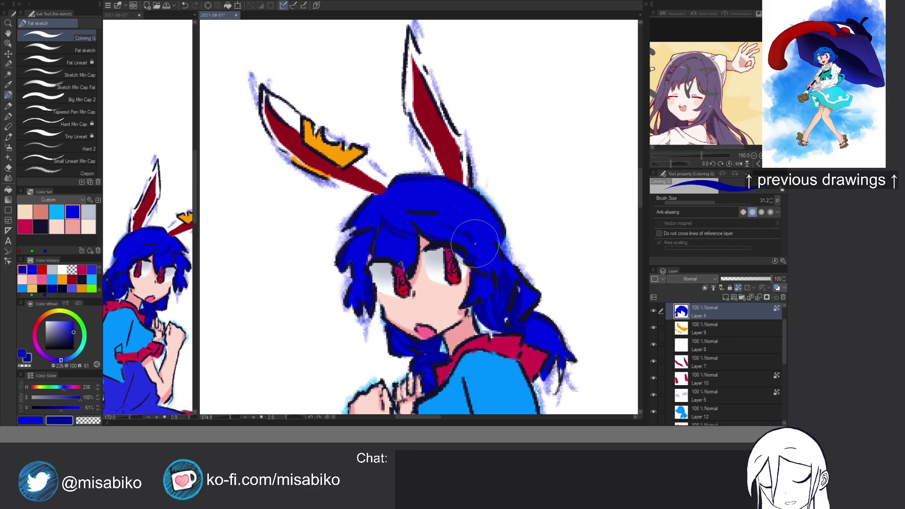
{"action": "left_click", "coordinate": [457, 228], "text": "alt"}
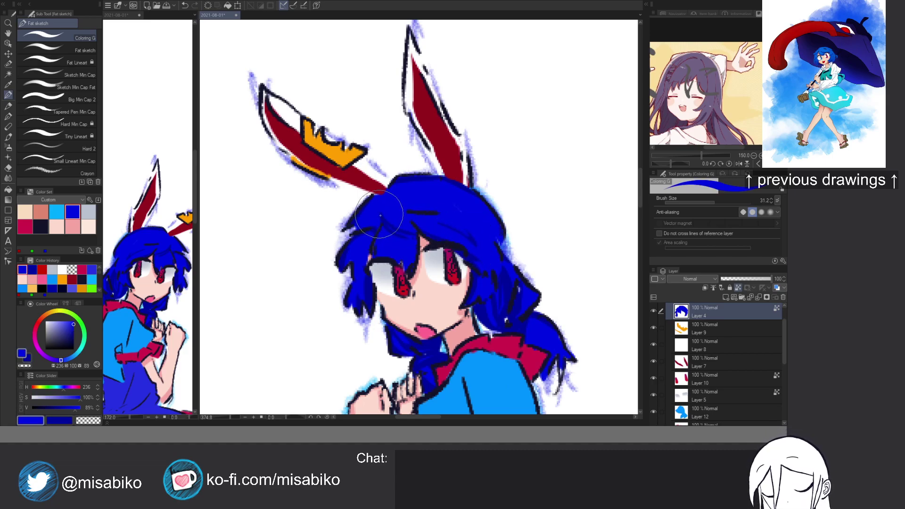
{"action": "key", "text": "x"}
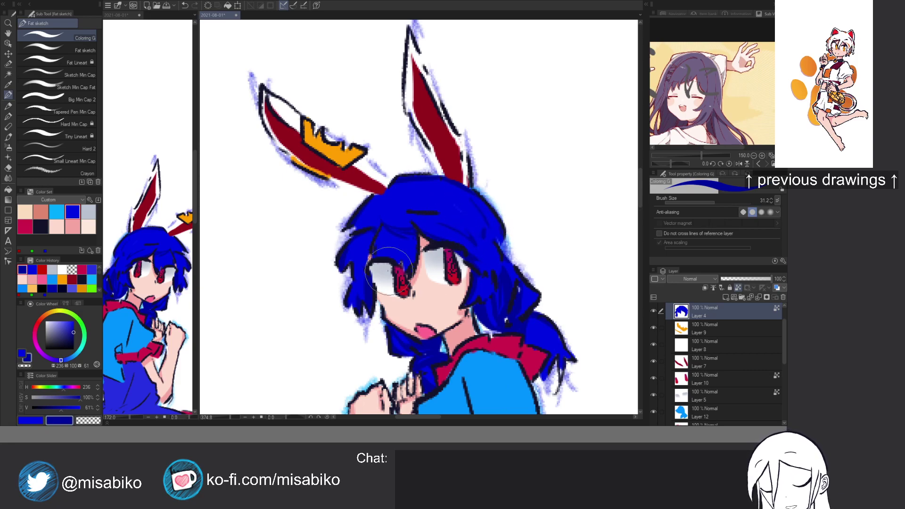
Lock the light blue jacket layer's transparent pixels and brush darker blue shading over it with the Bit husky ink brush.
{"action": "scroll", "coordinate": [471, 208], "scroll_direction": "down", "scroll_amount": 3}
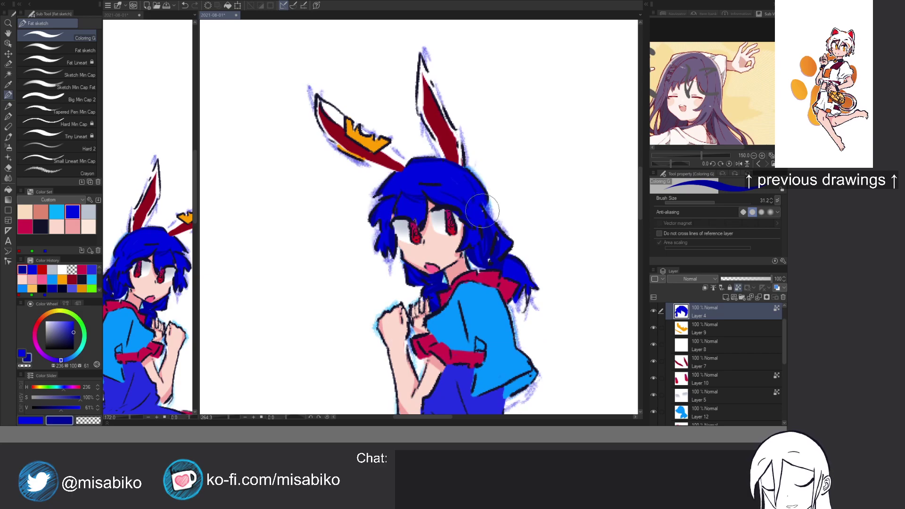
{"action": "left_click", "coordinate": [481, 248], "text": "ctrl"}
{"action": "key", "text": "b"}
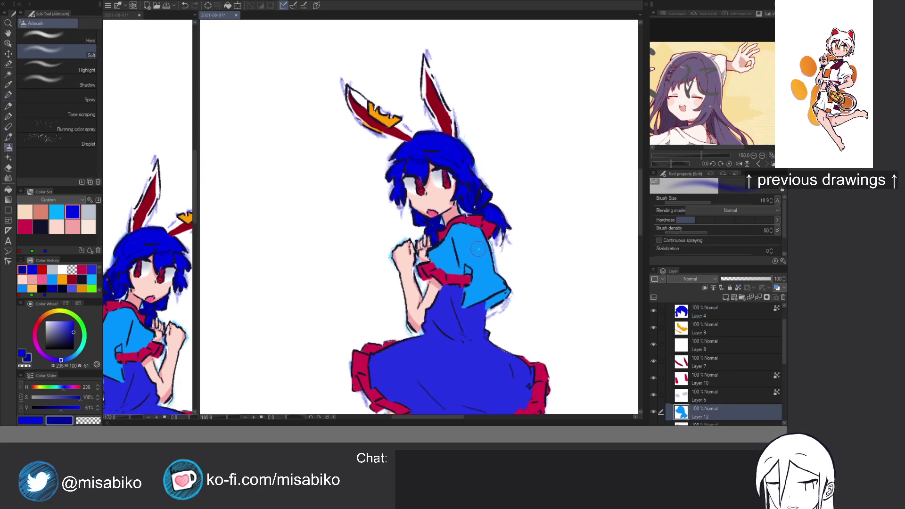
{"action": "key", "text": "b"}
{"action": "key", "text": "b"}
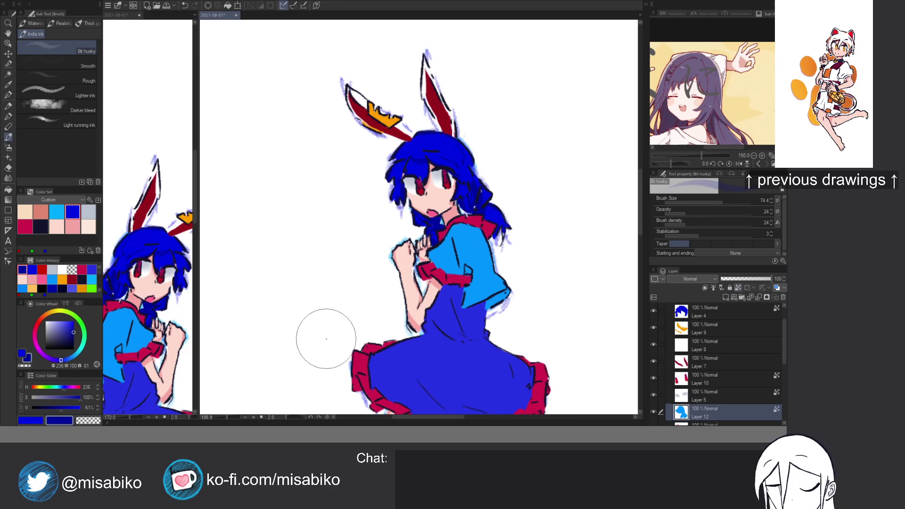
{"action": "mouse_move", "coordinate": [460, 221]}
{"action": "left_mouse_down"}
{"action": "mouse_move", "coordinate": [485, 226]}
{"action": "mouse_move", "coordinate": [439, 243]}
{"action": "mouse_move", "coordinate": [466, 221]}
{"action": "mouse_move", "coordinate": [451, 233]}
{"action": "mouse_move", "coordinate": [479, 235]}
{"action": "mouse_move", "coordinate": [453, 230]}
{"action": "mouse_move", "coordinate": [477, 233]}
{"action": "mouse_move", "coordinate": [442, 245]}
{"action": "mouse_move", "coordinate": [460, 234]}
{"action": "mouse_move", "coordinate": [444, 238]}
{"action": "mouse_move", "coordinate": [487, 238]}
{"action": "mouse_move", "coordinate": [476, 256]}
{"action": "mouse_move", "coordinate": [455, 254]}
{"action": "mouse_move", "coordinate": [472, 249]}
{"action": "mouse_move", "coordinate": [464, 245]}
{"action": "mouse_move", "coordinate": [460, 258]}
{"action": "mouse_move", "coordinate": [482, 278]}
{"action": "mouse_move", "coordinate": [472, 294]}
{"action": "mouse_move", "coordinate": [497, 291]}
{"action": "mouse_move", "coordinate": [494, 281]}
{"action": "mouse_move", "coordinate": [467, 300]}
{"action": "mouse_move", "coordinate": [488, 282]}
{"action": "mouse_move", "coordinate": [477, 264]}
{"action": "mouse_move", "coordinate": [476, 289]}
{"action": "left_mouse_up"}
Enlarge the ink brush to 153.1 and blend sampled light blue back into the jacket's shading.
{"action": "key", "text": "]"}
{"action": "key", "text": "]"}
{"action": "key", "text": "]"}
{"action": "left_click", "coordinate": [467, 249], "text": "alt"}
{"action": "key", "text": "x"}
{"action": "key", "text": "x"}
{"action": "key", "text": "x"}
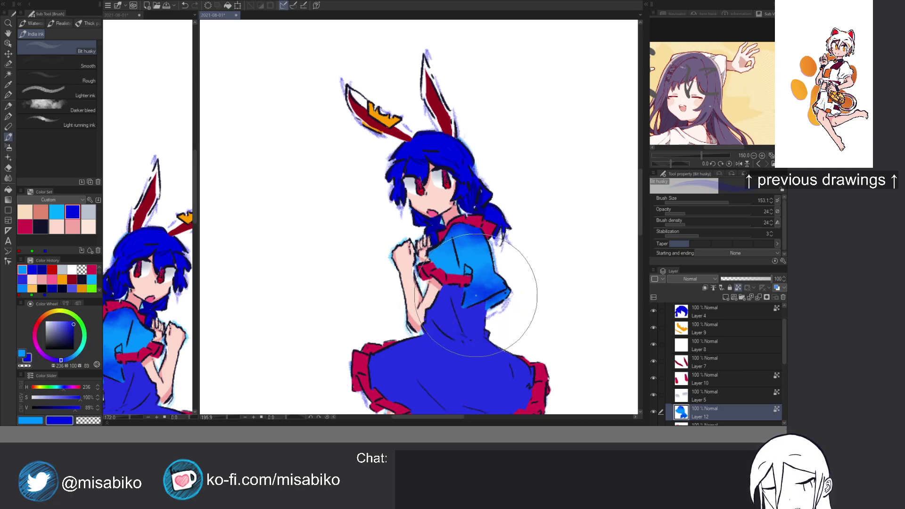
{"action": "left_click", "coordinate": [480, 267], "text": "alt"}
{"action": "mouse_move", "coordinate": [481, 267]}
{"action": "left_mouse_down"}
{"action": "mouse_move", "coordinate": [469, 251]}
{"action": "mouse_move", "coordinate": [471, 278]}
{"action": "mouse_move", "coordinate": [477, 251]}
{"action": "mouse_move", "coordinate": [483, 273]}
{"action": "left_mouse_up"}
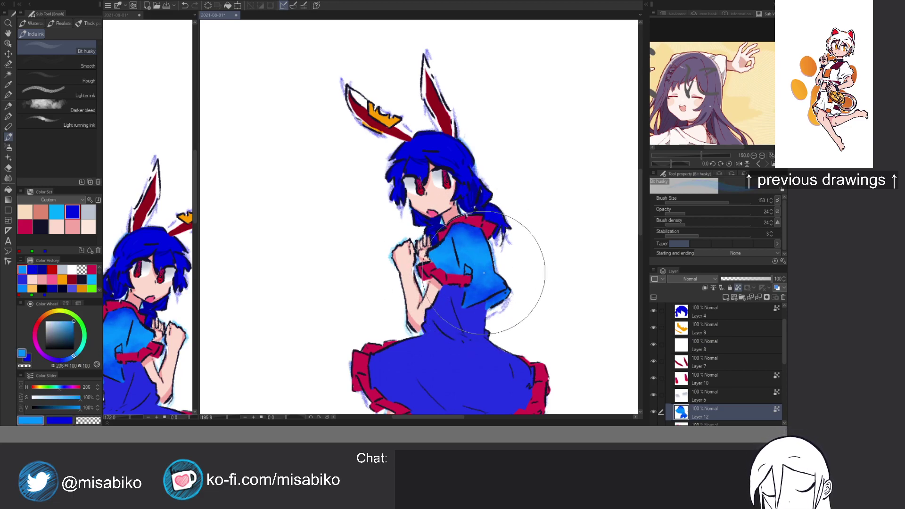
Add a new layer clipped to the dress layer and airbrush saturated blue over the dress with a large soft brush.
{"action": "left_click", "coordinate": [445, 321], "text": "ctrl+shift"}
{"action": "key", "text": "b"}
{"action": "key", "text": "b"}
{"action": "key", "text": "b"}
{"action": "key", "text": "b"}
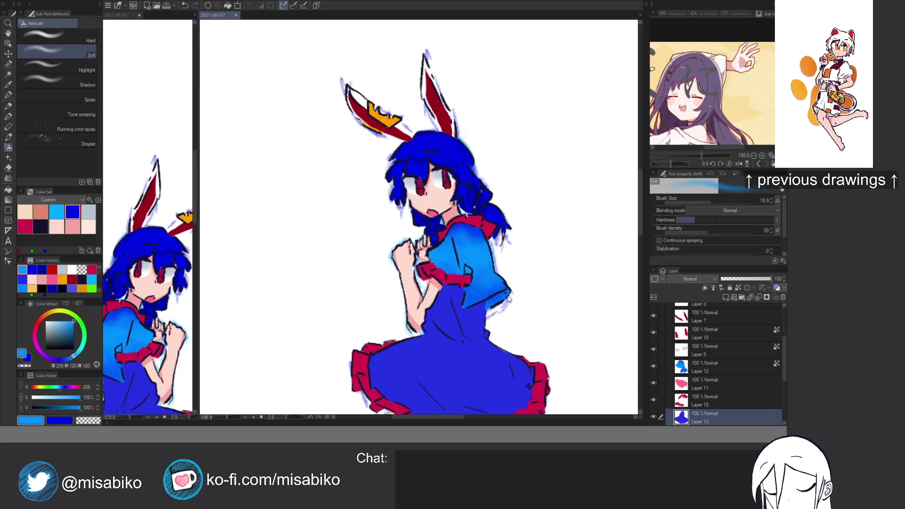
{"action": "left_click", "coordinate": [70, 215]}
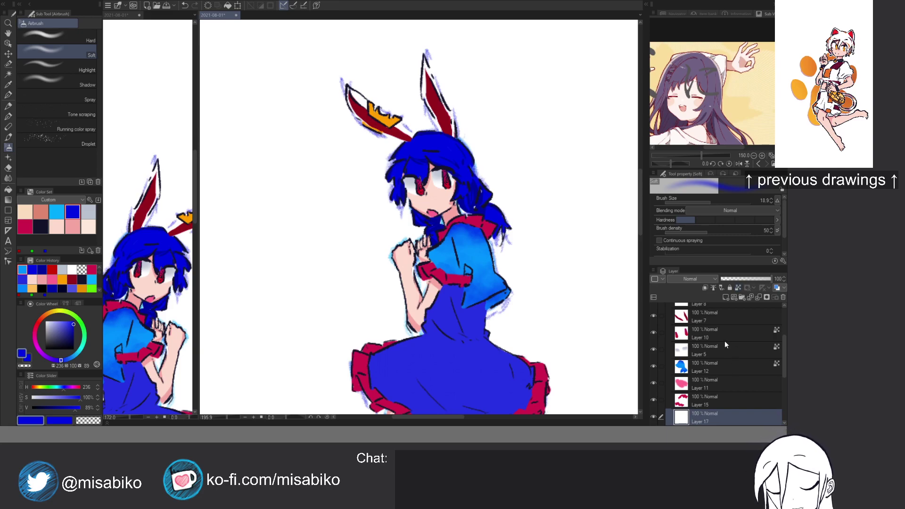
{"action": "mouse_move", "coordinate": [449, 367]}
{"action": "left_mouse_down"}
{"action": "mouse_move", "coordinate": [485, 330]}
{"action": "mouse_move", "coordinate": [468, 372]}
{"action": "mouse_move", "coordinate": [462, 352]}
{"action": "mouse_move", "coordinate": [464, 377]}
{"action": "left_mouse_up"}
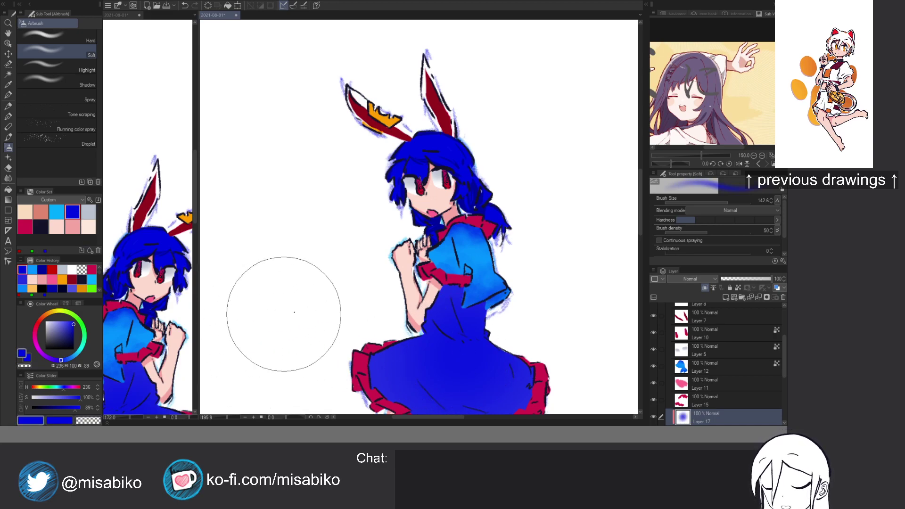
{"action": "left_click_drag", "start_coordinate": [463, 354], "coordinate": [462, 409]}
{"action": "left_click_drag", "start_coordinate": [465, 340], "coordinate": [484, 264]}
Soften the blue airbrushing on the dress by erasing parts of it with transparent color.
{"action": "key", "text": "c"}
{"action": "mouse_move", "coordinate": [483, 328]}
{"action": "left_mouse_down"}
{"action": "mouse_move", "coordinate": [465, 345]}
{"action": "mouse_move", "coordinate": [496, 300]}
{"action": "mouse_move", "coordinate": [502, 311]}
{"action": "left_mouse_up"}
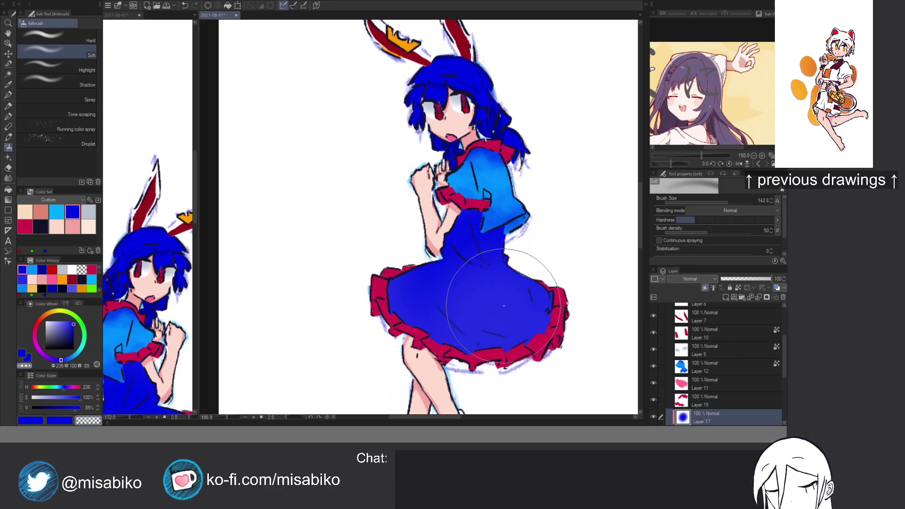
{"action": "left_click_drag", "start_coordinate": [475, 203], "coordinate": [477, 201]}
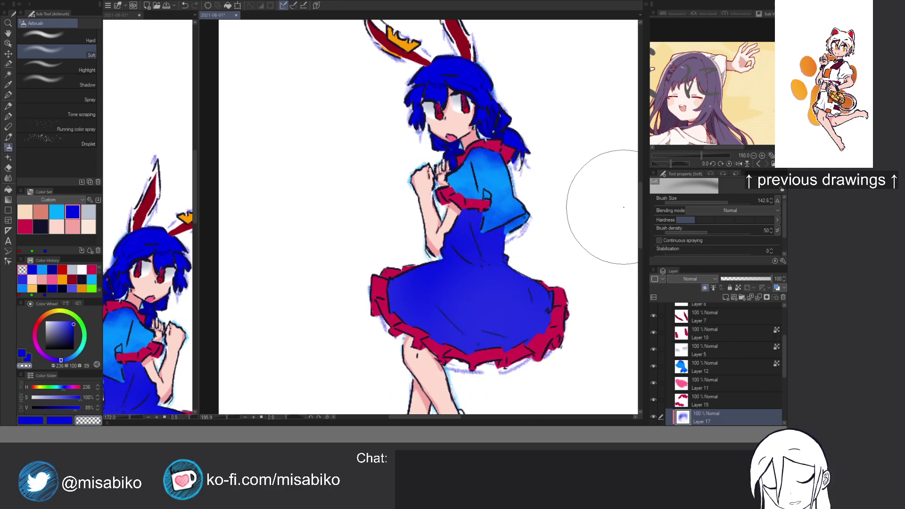
Add another clipped layer beneath the blue gradient layer and airbrush the skirt and lower bodice in dark navy.
{"action": "scroll", "coordinate": [780, 365], "scroll_direction": "down", "scroll_amount": 2}
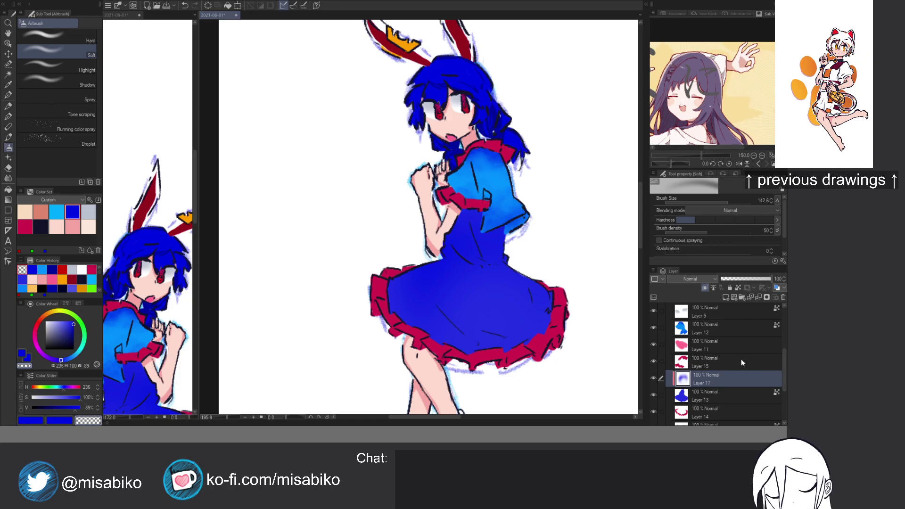
{"action": "left_click_drag", "start_coordinate": [58, 334], "coordinate": [81, 344]}
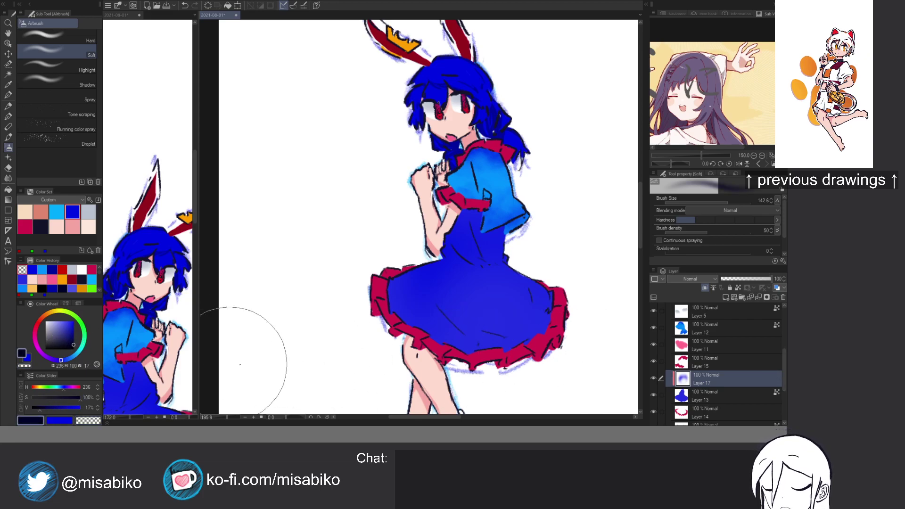
{"action": "key", "text": "ctrl+shift+n"}
{"action": "left_click_drag", "start_coordinate": [696, 381], "coordinate": [698, 403]}
{"action": "mouse_move", "coordinate": [462, 283]}
{"action": "left_mouse_down"}
{"action": "mouse_move", "coordinate": [472, 317]}
{"action": "mouse_move", "coordinate": [448, 317]}
{"action": "mouse_move", "coordinate": [442, 297]}
{"action": "mouse_move", "coordinate": [479, 296]}
{"action": "mouse_move", "coordinate": [486, 322]}
{"action": "mouse_move", "coordinate": [453, 329]}
{"action": "mouse_move", "coordinate": [449, 298]}
{"action": "mouse_move", "coordinate": [483, 310]}
{"action": "mouse_move", "coordinate": [443, 372]}
{"action": "mouse_move", "coordinate": [450, 340]}
{"action": "mouse_move", "coordinate": [463, 345]}
{"action": "mouse_move", "coordinate": [420, 383]}
{"action": "left_mouse_up"}
{"action": "left_click", "coordinate": [706, 288]}
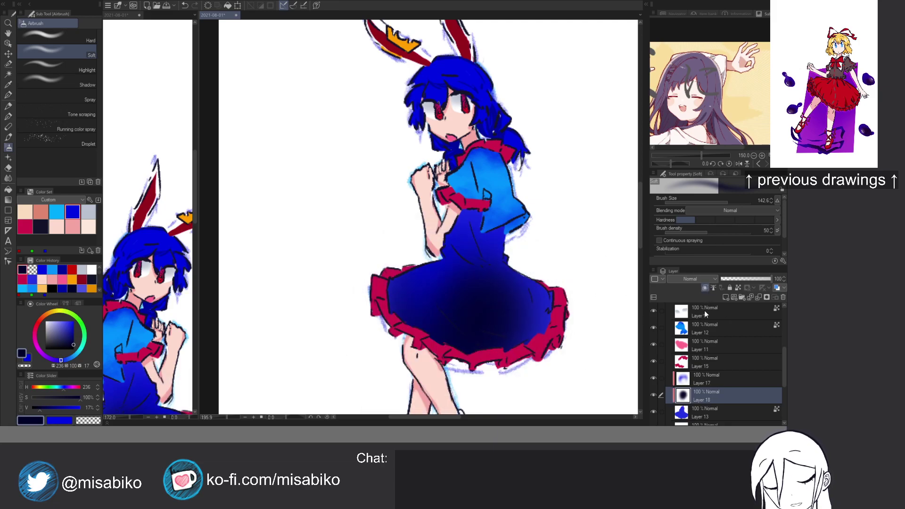
{"action": "mouse_move", "coordinate": [556, 313]}
{"action": "left_mouse_down"}
{"action": "mouse_move", "coordinate": [447, 302]}
{"action": "mouse_move", "coordinate": [464, 295]}
{"action": "mouse_move", "coordinate": [473, 313]}
{"action": "mouse_move", "coordinate": [448, 303]}
{"action": "mouse_move", "coordinate": [443, 288]}
{"action": "mouse_move", "coordinate": [475, 296]}
{"action": "mouse_move", "coordinate": [465, 311]}
{"action": "mouse_move", "coordinate": [453, 289]}
{"action": "mouse_move", "coordinate": [478, 307]}
{"action": "mouse_move", "coordinate": [446, 303]}
{"action": "mouse_move", "coordinate": [444, 284]}
{"action": "mouse_move", "coordinate": [496, 295]}
{"action": "mouse_move", "coordinate": [458, 300]}
{"action": "mouse_move", "coordinate": [449, 294]}
{"action": "mouse_move", "coordinate": [506, 301]}
{"action": "mouse_move", "coordinate": [524, 293]}
{"action": "mouse_move", "coordinate": [525, 313]}
{"action": "mouse_move", "coordinate": [443, 314]}
{"action": "mouse_move", "coordinate": [450, 294]}
{"action": "mouse_move", "coordinate": [476, 309]}
{"action": "left_mouse_up"}
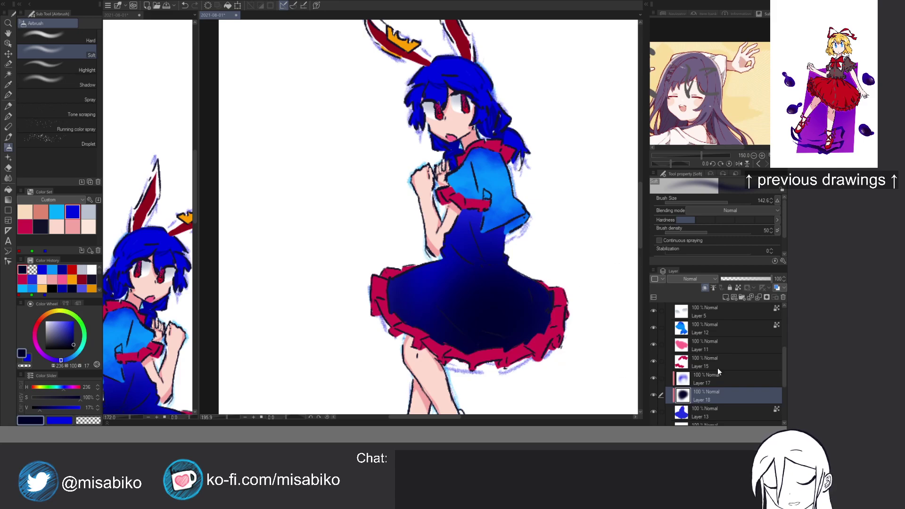
On the upper gradient layer, airbrush bright blue around the skirt's edges, reducing the brush size to 24.4.
{"action": "left_click", "coordinate": [705, 378]}
{"action": "left_click", "coordinate": [73, 212]}
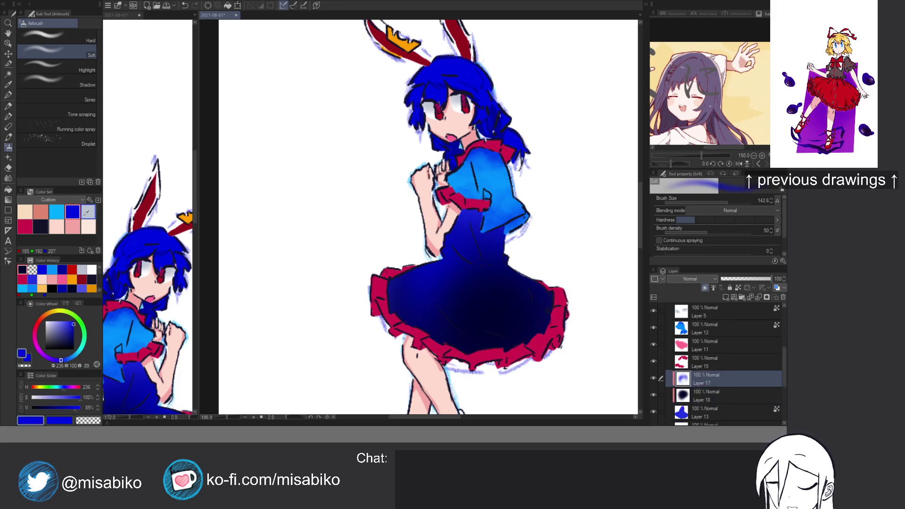
{"action": "mouse_move", "coordinate": [425, 302]}
{"action": "left_mouse_down"}
{"action": "mouse_move", "coordinate": [465, 303]}
{"action": "mouse_move", "coordinate": [434, 283]}
{"action": "mouse_move", "coordinate": [422, 306]}
{"action": "mouse_move", "coordinate": [372, 302]}
{"action": "mouse_move", "coordinate": [402, 314]}
{"action": "left_mouse_up"}
{"action": "key", "text": "bracketleft"}
{"action": "key", "text": "bracketleft"}
{"action": "key", "text": "bracketleft"}
{"action": "key", "text": "c"}
{"action": "key", "text": "bracketleft"}
{"action": "key", "text": "bracketleft"}
{"action": "key", "text": "bracketleft"}
{"action": "key", "text": "bracketleft"}
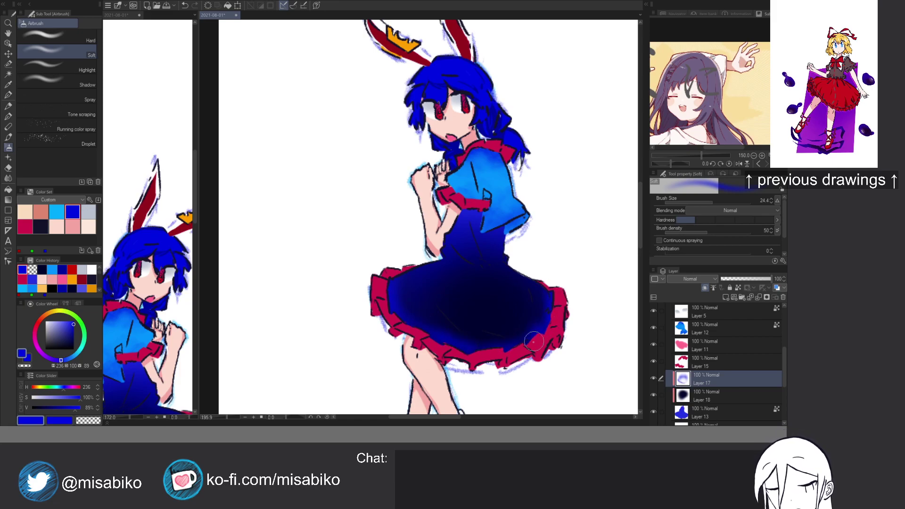
Add a layer clipped above the blue gradient layer and choose the Coloring G pen in pale yellow, hue 43 and saturation 55%.
{"action": "key", "text": "ctrl+shift+n"}
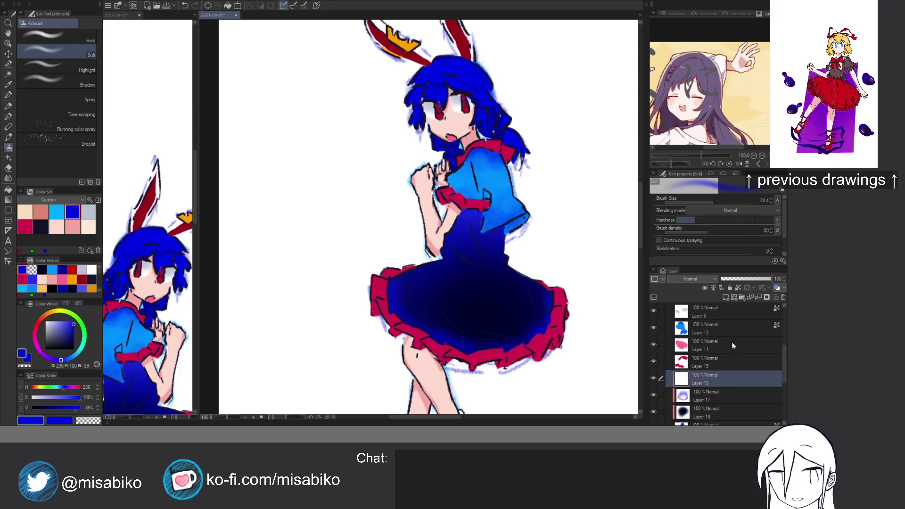
{"action": "left_click", "coordinate": [8, 96]}
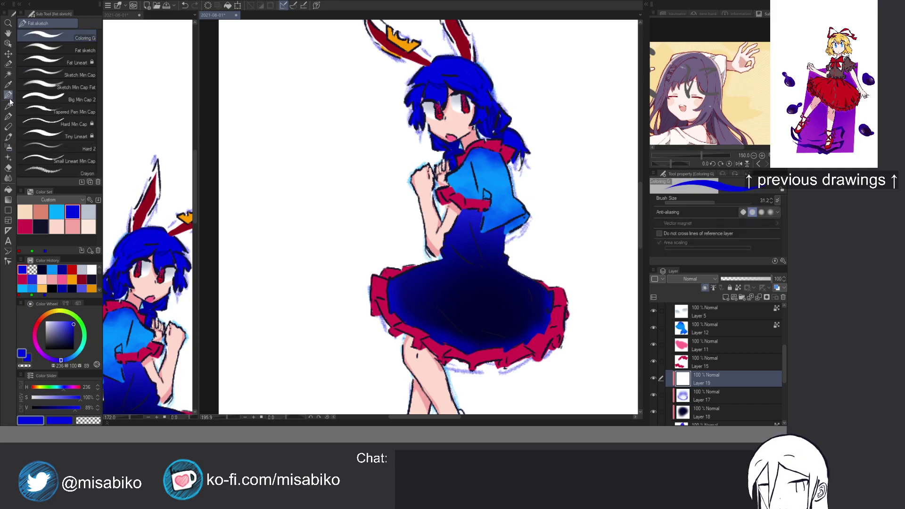
{"action": "left_click", "coordinate": [42, 288]}
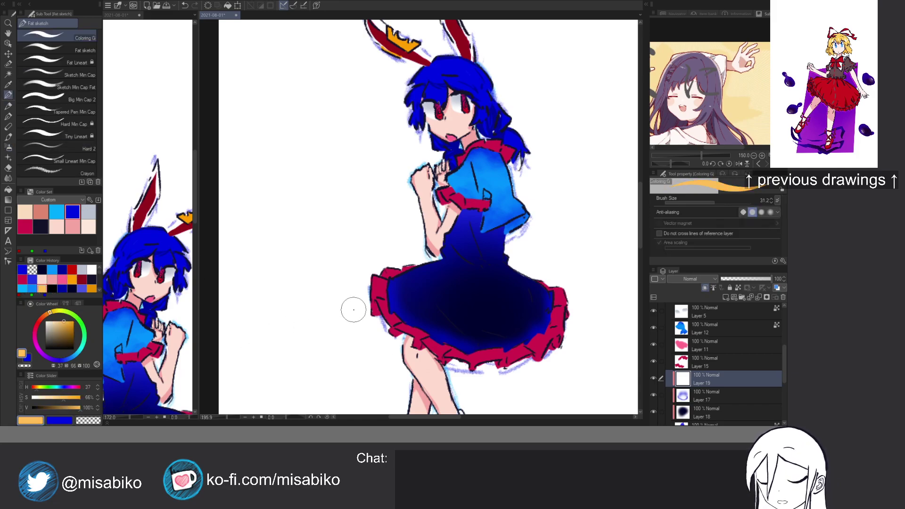
{"action": "scroll", "coordinate": [354, 309], "scroll_direction": "up", "scroll_amount": 3}
{"action": "mouse_move", "coordinate": [414, 268]}
{"action": "left_mouse_down"}
{"action": "mouse_move", "coordinate": [427, 253]}
{"action": "mouse_move", "coordinate": [414, 272]}
{"action": "left_mouse_up"}
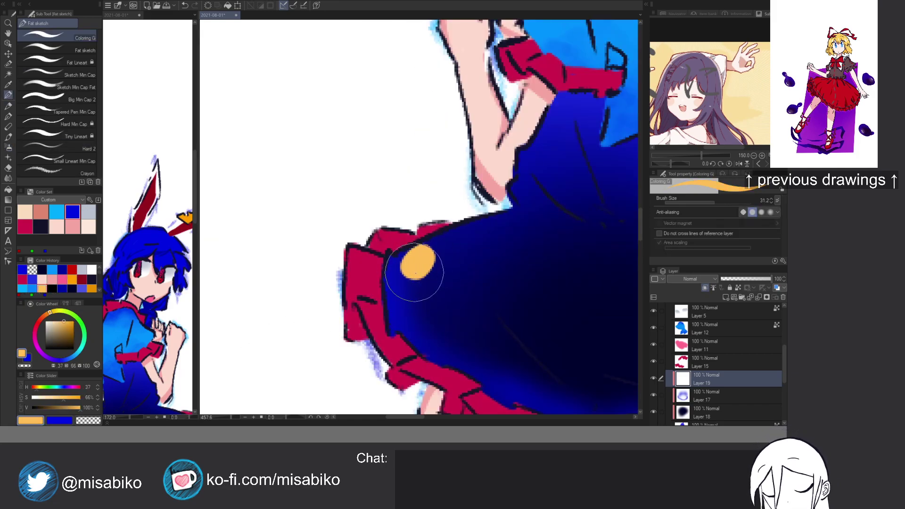
{"action": "key", "text": "ctrl+z"}
{"action": "left_click", "coordinate": [97, 385]}
{"action": "left_click", "coordinate": [97, 386]}
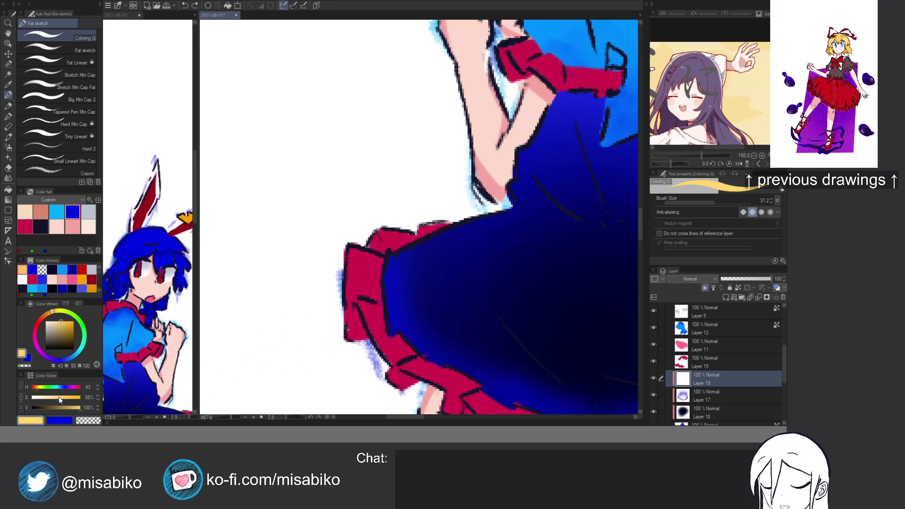
Draw a pale yellow crescent moon with a five-pointed star below it at the left end of the skirt, above the red ruffle.
{"action": "mouse_move", "coordinate": [416, 255]}
{"action": "left_mouse_down"}
{"action": "mouse_move", "coordinate": [414, 262]}
{"action": "mouse_move", "coordinate": [425, 253]}
{"action": "mouse_move", "coordinate": [416, 268]}
{"action": "left_mouse_up"}
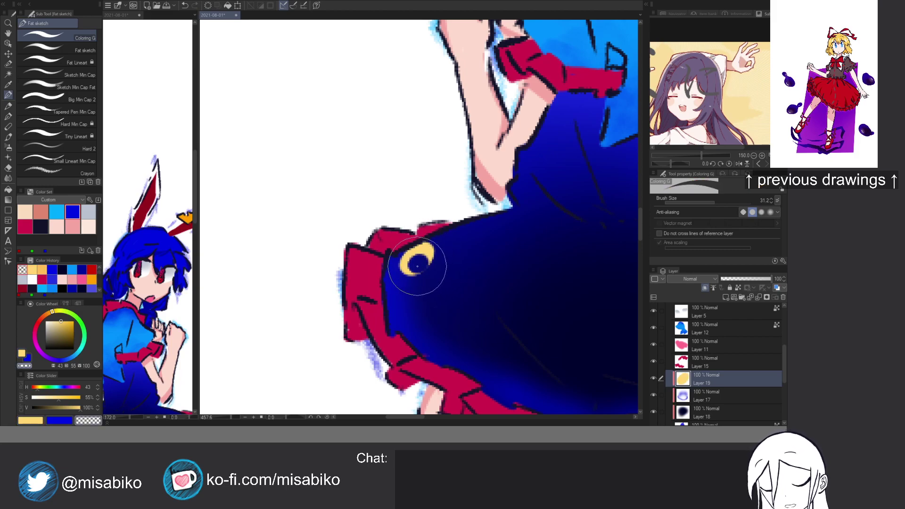
{"action": "key", "text": "c"}
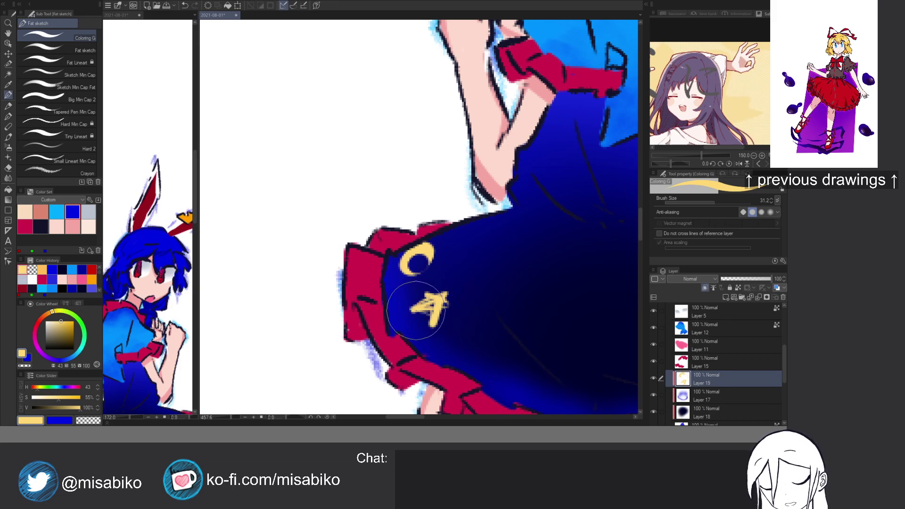
{"action": "key", "text": "c"}
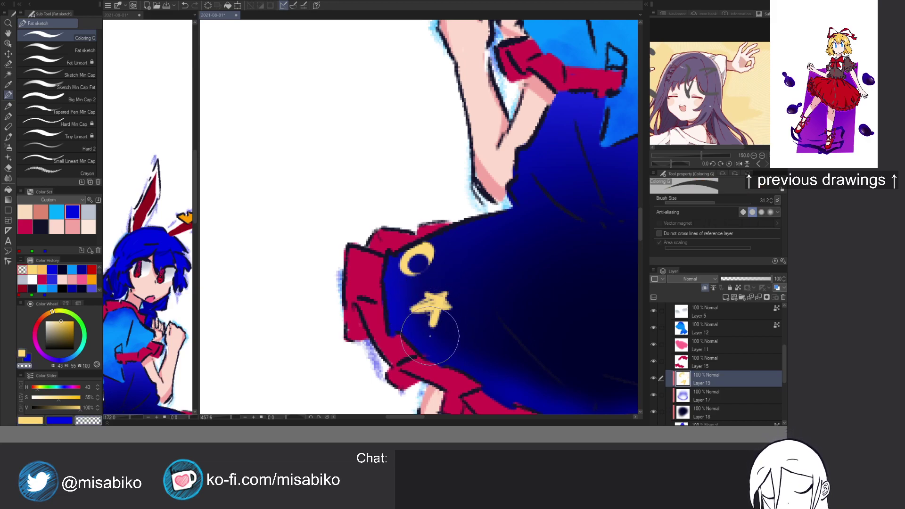
{"action": "left_click_drag", "start_coordinate": [408, 303], "coordinate": [404, 313]}
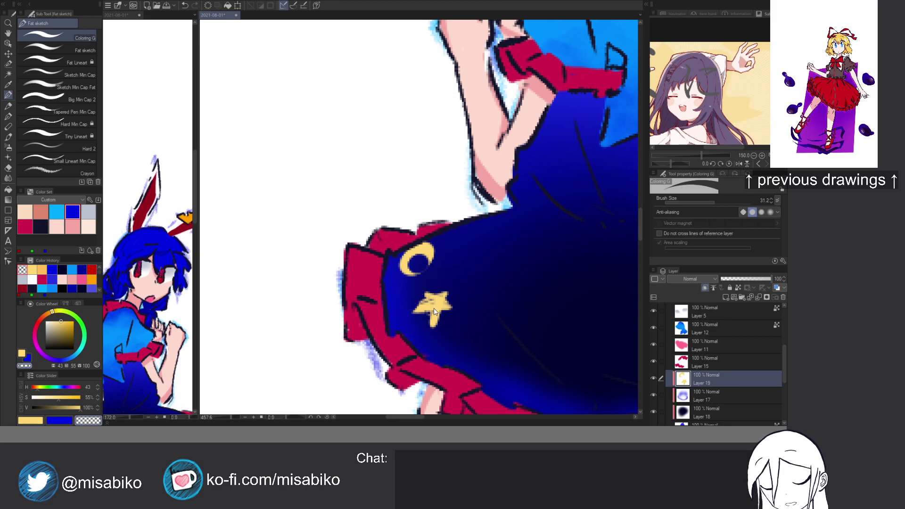
Draw a second crescent moon and star along the skirt's lower left edge, carving the shapes with transparent color.
{"action": "mouse_move", "coordinate": [462, 295]}
{"action": "left_mouse_down"}
{"action": "mouse_move", "coordinate": [456, 257]}
{"action": "mouse_move", "coordinate": [481, 268]}
{"action": "left_mouse_up"}
{"action": "key", "text": "c"}
{"action": "mouse_move", "coordinate": [451, 304]}
{"action": "left_mouse_down"}
{"action": "mouse_move", "coordinate": [475, 333]}
{"action": "mouse_move", "coordinate": [510, 324]}
{"action": "mouse_move", "coordinate": [488, 366]}
{"action": "left_mouse_up"}
{"action": "key", "text": "c"}
{"action": "key", "text": "c"}
{"action": "key", "text": "c"}
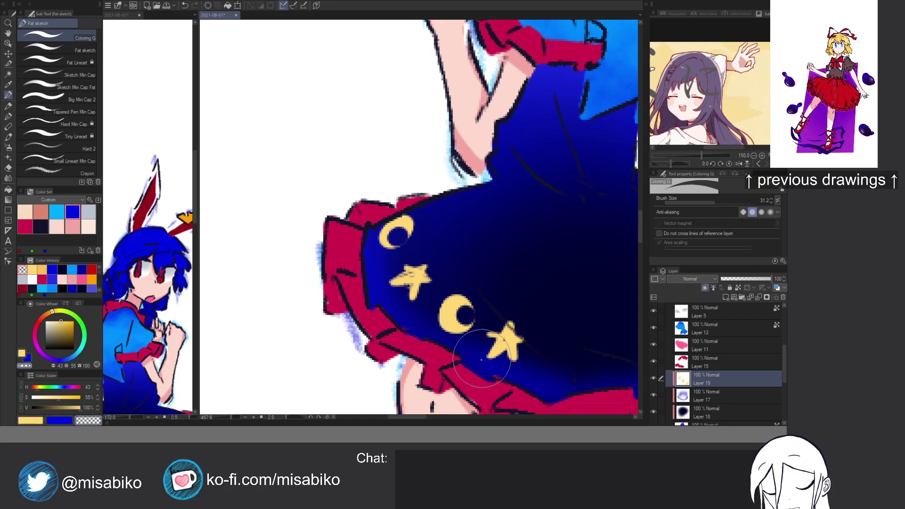
Continue the pattern with a third crescent moon and star along the middle of the skirt's lower edge.
{"action": "mouse_move", "coordinate": [524, 317]}
{"action": "left_mouse_down"}
{"action": "mouse_move", "coordinate": [456, 312]}
{"action": "mouse_move", "coordinate": [444, 354]}
{"action": "mouse_move", "coordinate": [513, 346]}
{"action": "mouse_move", "coordinate": [496, 360]}
{"action": "left_mouse_up"}
{"action": "key", "text": "c"}
{"action": "key", "text": "c"}
{"action": "key", "text": "c"}
{"action": "mouse_move", "coordinate": [505, 335]}
{"action": "left_mouse_down"}
{"action": "mouse_move", "coordinate": [519, 350]}
{"action": "mouse_move", "coordinate": [493, 353]}
{"action": "mouse_move", "coordinate": [500, 343]}
{"action": "mouse_move", "coordinate": [532, 342]}
{"action": "mouse_move", "coordinate": [539, 327]}
{"action": "mouse_move", "coordinate": [454, 340]}
{"action": "left_mouse_up"}
{"action": "key", "text": "c"}
{"action": "key", "text": "ctrl+z"}
{"action": "key", "text": "ctrl+z"}
{"action": "key", "text": "c"}
{"action": "mouse_move", "coordinate": [503, 357]}
{"action": "left_mouse_down"}
{"action": "mouse_move", "coordinate": [521, 353]}
{"action": "mouse_move", "coordinate": [496, 372]}
{"action": "left_mouse_up"}
{"action": "key", "text": "c"}
{"action": "key", "text": "c"}
Finish the pattern up the skirt's right side with a crescent moon, a star and a partial crescent at the edge.
{"action": "mouse_move", "coordinate": [564, 315]}
{"action": "left_mouse_down"}
{"action": "mouse_move", "coordinate": [594, 287]}
{"action": "mouse_move", "coordinate": [585, 276]}
{"action": "mouse_move", "coordinate": [606, 269]}
{"action": "mouse_move", "coordinate": [584, 291]}
{"action": "mouse_move", "coordinate": [594, 259]}
{"action": "mouse_move", "coordinate": [595, 298]}
{"action": "mouse_move", "coordinate": [584, 271]}
{"action": "mouse_move", "coordinate": [597, 299]}
{"action": "mouse_move", "coordinate": [582, 284]}
{"action": "mouse_move", "coordinate": [608, 270]}
{"action": "left_mouse_up"}
{"action": "key", "text": "c"}
{"action": "key", "text": "c"}
{"action": "mouse_move", "coordinate": [608, 270]}
{"action": "left_mouse_down"}
{"action": "mouse_move", "coordinate": [580, 295]}
{"action": "mouse_move", "coordinate": [591, 263]}
{"action": "mouse_move", "coordinate": [580, 292]}
{"action": "left_mouse_up"}
{"action": "key", "text": "c"}
{"action": "key", "text": "c"}
{"action": "key", "text": "c"}
{"action": "key", "text": "c"}
{"action": "mouse_move", "coordinate": [573, 224]}
{"action": "left_mouse_down"}
{"action": "mouse_move", "coordinate": [597, 239]}
{"action": "mouse_move", "coordinate": [592, 280]}
{"action": "mouse_move", "coordinate": [547, 250]}
{"action": "left_mouse_up"}
{"action": "key", "text": "c"}
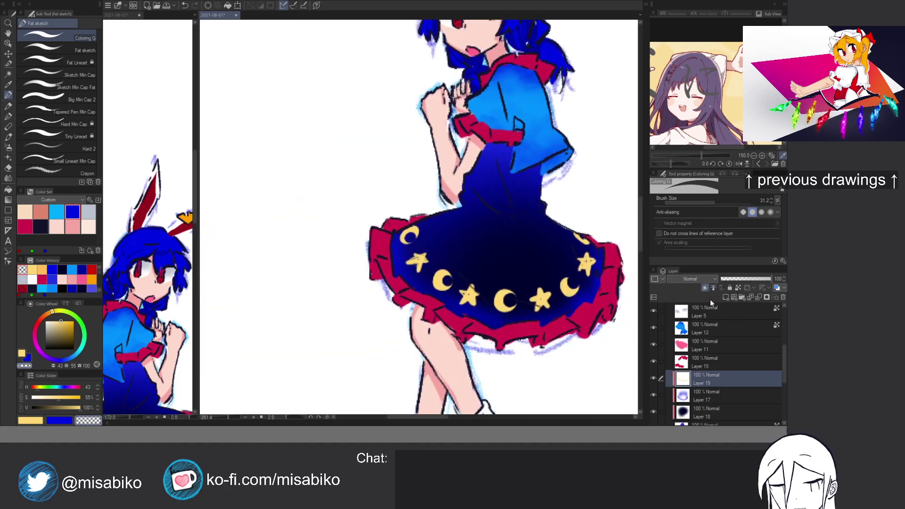
Group the moon and star layer into a folder clipped to the dress and add a clipped layer above it inside the folder.
{"action": "key", "text": "ctrl+g"}
{"action": "left_click", "coordinate": [697, 395]}
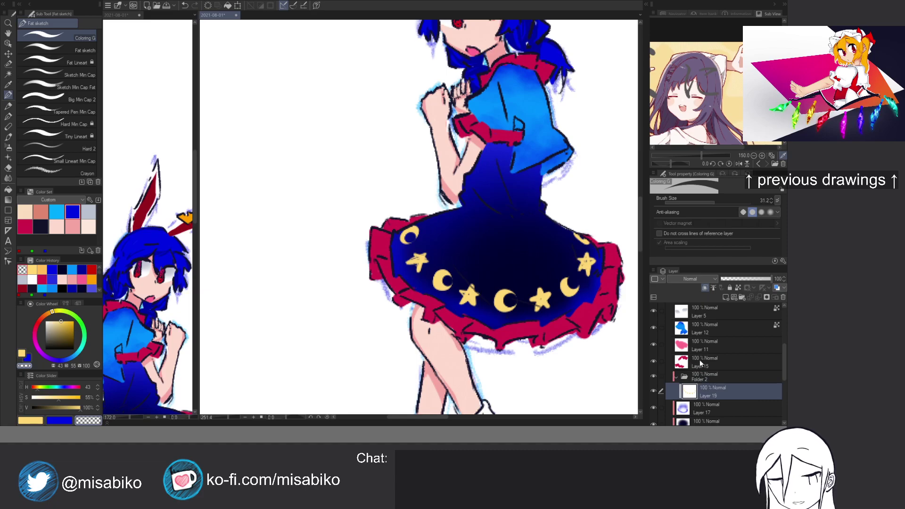
{"action": "left_click", "coordinate": [705, 288]}
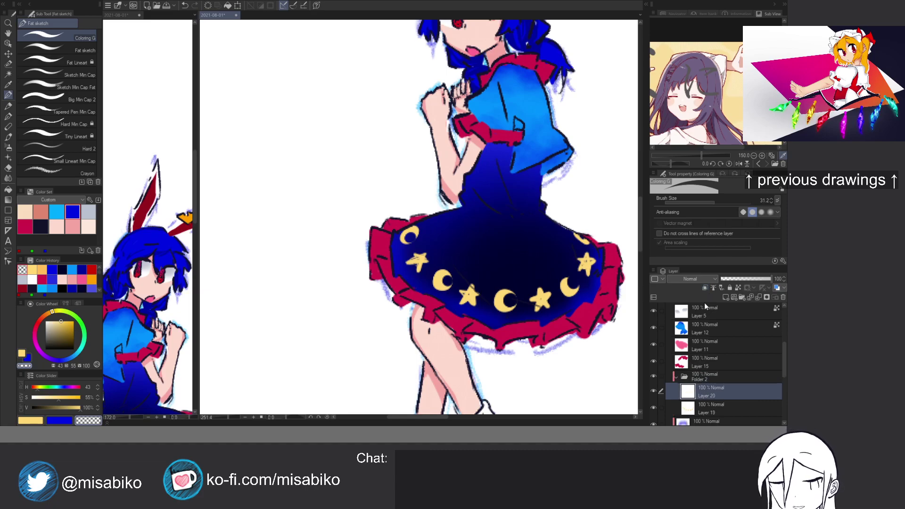
Airbrush soft white highlights over the moons and stars using the Soft airbrush at brush size 17.2.
{"action": "left_click", "coordinate": [9, 147]}
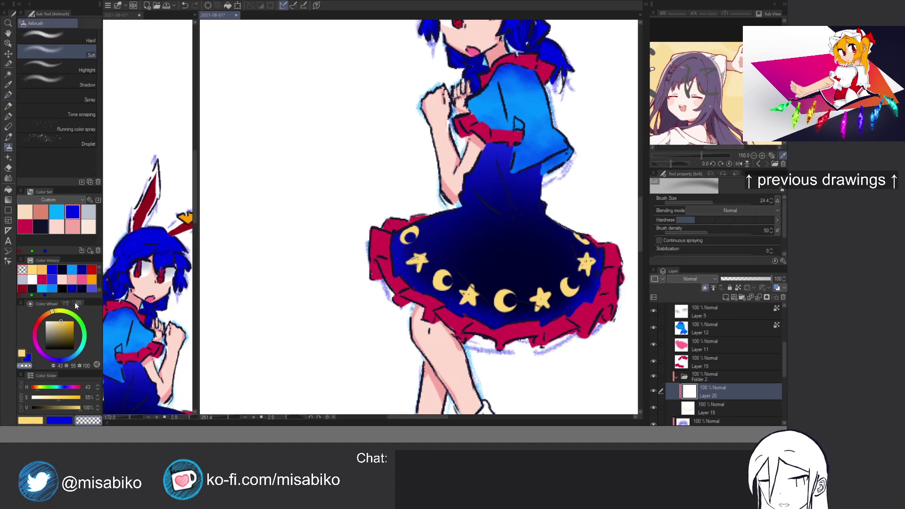
{"action": "left_click_drag", "start_coordinate": [51, 327], "coordinate": [29, 297]}
{"action": "scroll", "coordinate": [406, 272], "scroll_direction": "up", "scroll_amount": 5}
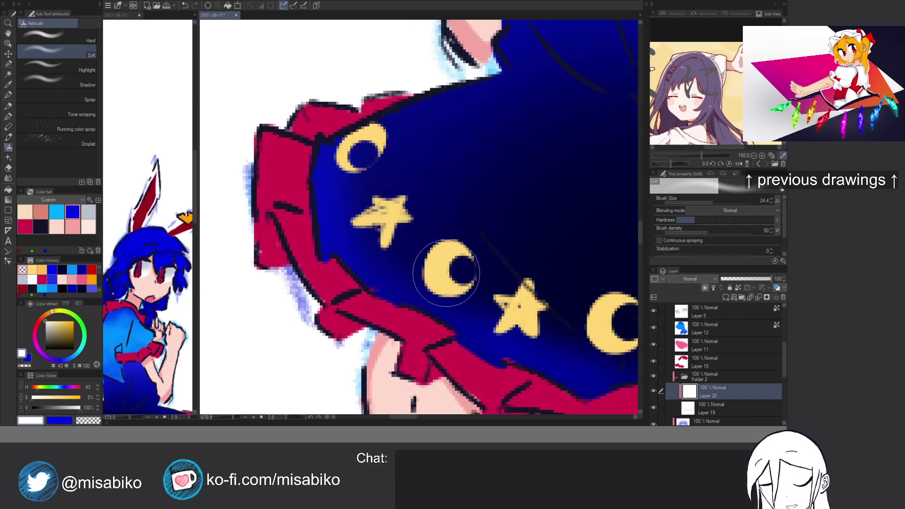
{"action": "left_click_drag", "start_coordinate": [456, 270], "coordinate": [450, 271]}
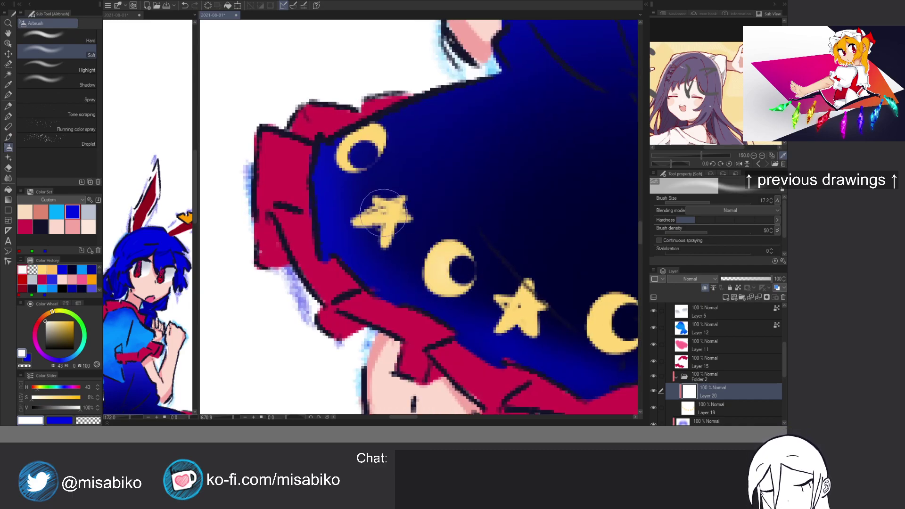
{"action": "left_click_drag", "start_coordinate": [521, 306], "coordinate": [457, 291]}
{"action": "mouse_move", "coordinate": [578, 304]}
{"action": "left_mouse_down"}
{"action": "mouse_move", "coordinate": [507, 287]}
{"action": "mouse_move", "coordinate": [456, 298]}
{"action": "left_mouse_up"}
{"action": "left_click_drag", "start_coordinate": [605, 261], "coordinate": [503, 292]}
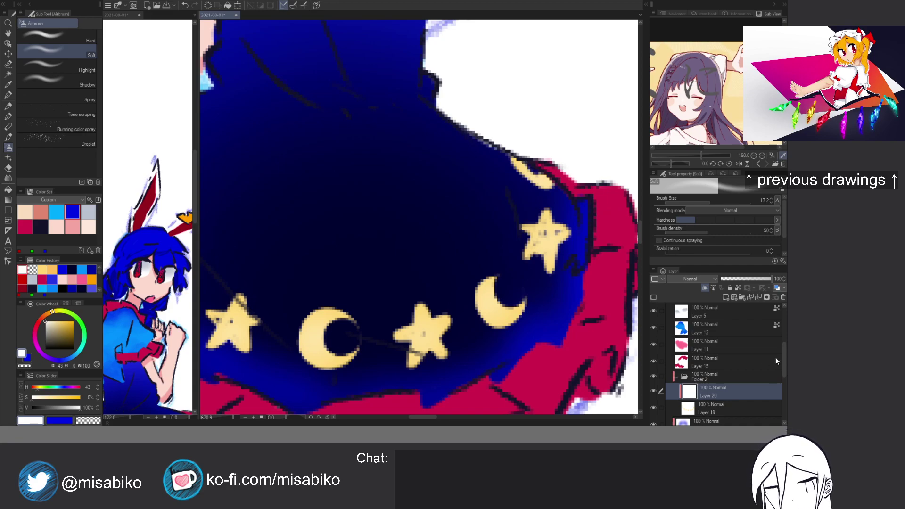
Add a clipped layer beneath the moon and star folder and airbrush a white glow around the shapes on the skirt's right side.
{"action": "scroll", "coordinate": [726, 382], "scroll_direction": "down", "scroll_amount": 2}
{"action": "left_click", "coordinate": [725, 391]}
{"action": "key", "text": "ctrl+shift+n"}
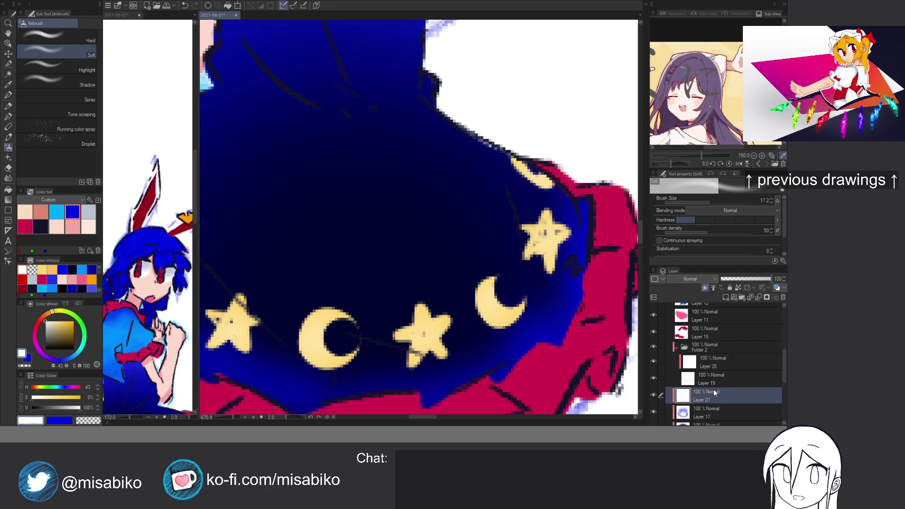
{"action": "mouse_move", "coordinate": [543, 196]}
{"action": "left_mouse_down"}
{"action": "mouse_move", "coordinate": [549, 177]}
{"action": "mouse_move", "coordinate": [554, 202]}
{"action": "mouse_move", "coordinate": [522, 175]}
{"action": "mouse_move", "coordinate": [528, 204]}
{"action": "mouse_move", "coordinate": [562, 210]}
{"action": "mouse_move", "coordinate": [560, 243]}
{"action": "mouse_move", "coordinate": [548, 224]}
{"action": "mouse_move", "coordinate": [544, 268]}
{"action": "mouse_move", "coordinate": [552, 255]}
{"action": "mouse_move", "coordinate": [525, 235]}
{"action": "mouse_move", "coordinate": [533, 241]}
{"action": "mouse_move", "coordinate": [524, 286]}
{"action": "mouse_move", "coordinate": [530, 216]}
{"action": "left_mouse_up"}
{"action": "key", "text": "c"}
{"action": "key", "text": "c"}
{"action": "key", "text": "c"}
{"action": "key", "text": "c"}
{"action": "mouse_move", "coordinate": [483, 284]}
{"action": "left_mouse_down"}
{"action": "mouse_move", "coordinate": [486, 325]}
{"action": "mouse_move", "coordinate": [468, 274]}
{"action": "mouse_move", "coordinate": [522, 324]}
{"action": "left_mouse_up"}
{"action": "key", "text": "c"}
{"action": "key", "text": "c"}
Airbrush the white glow around the remaining moons and stars toward the skirt's left side and set the glow layer's opacity to 55%.
{"action": "mouse_move", "coordinate": [424, 321]}
{"action": "left_mouse_down"}
{"action": "mouse_move", "coordinate": [434, 351]}
{"action": "mouse_move", "coordinate": [422, 353]}
{"action": "left_mouse_up"}
{"action": "mouse_move", "coordinate": [335, 335]}
{"action": "left_mouse_down"}
{"action": "mouse_move", "coordinate": [346, 357]}
{"action": "mouse_move", "coordinate": [406, 308]}
{"action": "left_mouse_up"}
{"action": "mouse_move", "coordinate": [332, 311]}
{"action": "left_mouse_down"}
{"action": "mouse_move", "coordinate": [349, 280]}
{"action": "mouse_move", "coordinate": [440, 326]}
{"action": "left_mouse_up"}
{"action": "mouse_move", "coordinate": [370, 283]}
{"action": "left_mouse_down"}
{"action": "mouse_move", "coordinate": [381, 296]}
{"action": "mouse_move", "coordinate": [348, 265]}
{"action": "left_mouse_up"}
{"action": "left_click_drag", "start_coordinate": [291, 221], "coordinate": [294, 211]}
{"action": "mouse_move", "coordinate": [287, 164]}
{"action": "left_mouse_down"}
{"action": "mouse_move", "coordinate": [264, 195]}
{"action": "mouse_move", "coordinate": [262, 176]}
{"action": "left_mouse_up"}
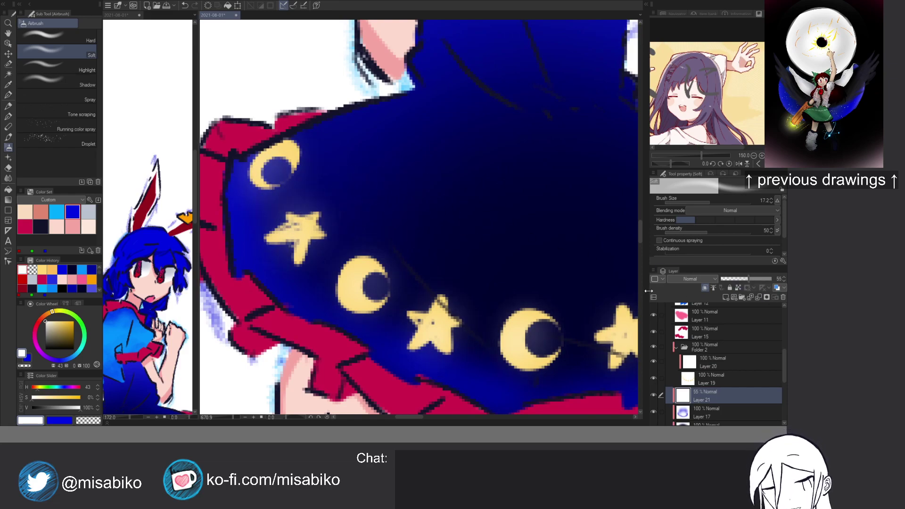
On a new clipped layer moved above the blue gradient layer, airbrush the skirt's centre near-black navy at brush size 82.7.
{"action": "scroll", "coordinate": [565, 268], "scroll_direction": "down", "scroll_amount": 4}
{"action": "left_click_drag", "start_coordinate": [564, 240], "coordinate": [472, 244]}
{"action": "left_click_drag", "start_coordinate": [530, 245], "coordinate": [523, 280]}
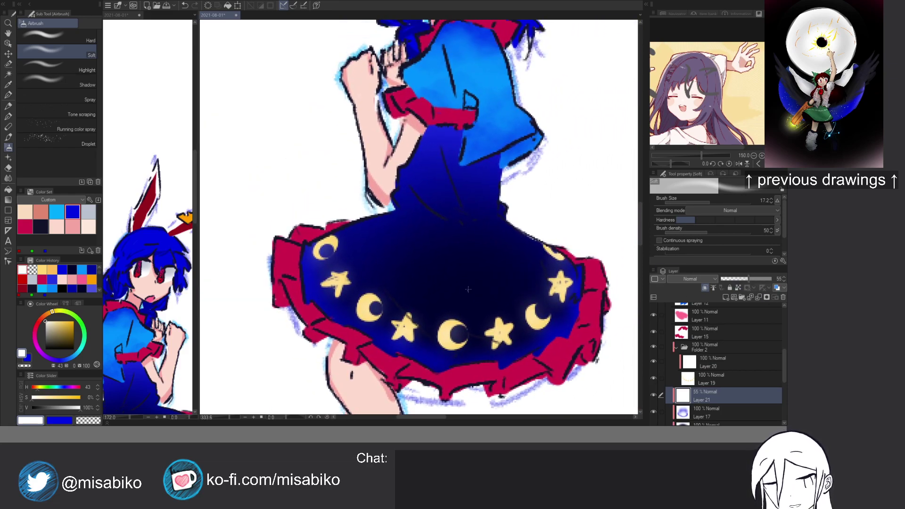
{"action": "left_click", "coordinate": [468, 289], "text": "ctrl+shift"}
{"action": "key", "text": "ctrl+shift+n"}
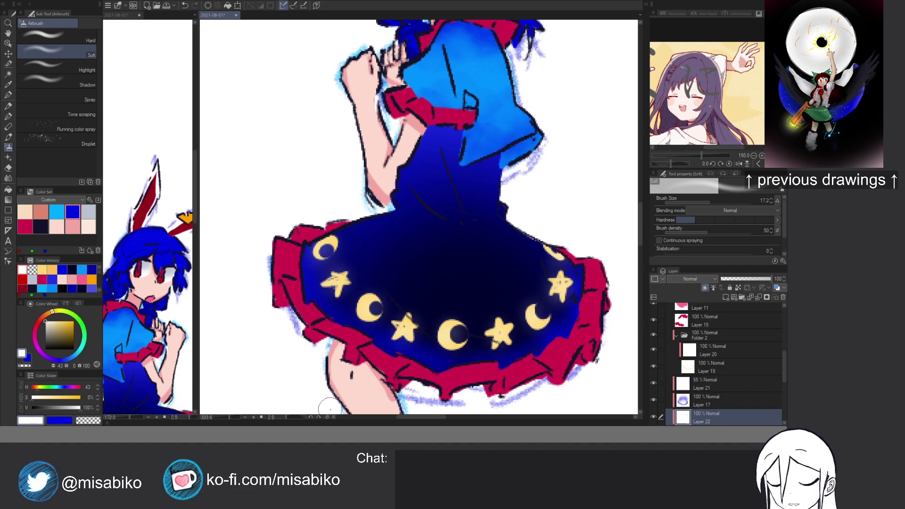
{"action": "left_click", "coordinate": [416, 298], "text": "alt"}
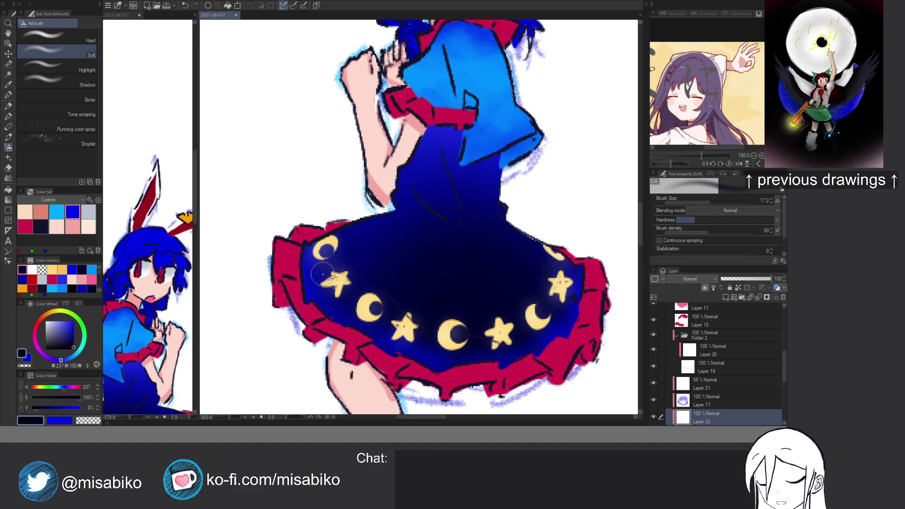
{"action": "left_click_drag", "start_coordinate": [425, 293], "coordinate": [464, 266]}
{"action": "mouse_move", "coordinate": [437, 309]}
{"action": "left_mouse_down"}
{"action": "mouse_move", "coordinate": [415, 305]}
{"action": "mouse_move", "coordinate": [405, 289]}
{"action": "mouse_move", "coordinate": [430, 297]}
{"action": "left_mouse_up"}
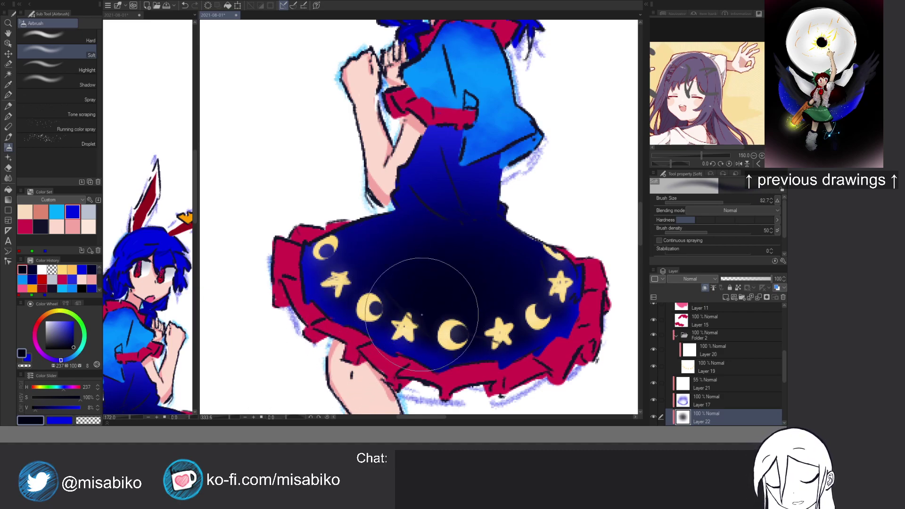
{"action": "left_click_drag", "start_coordinate": [702, 423], "coordinate": [706, 402]}
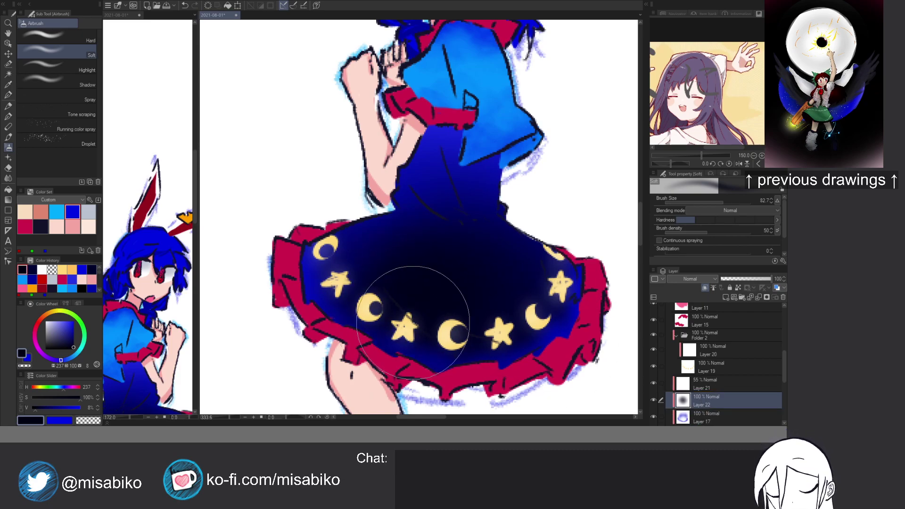
{"action": "mouse_move", "coordinate": [369, 277]}
{"action": "left_mouse_down"}
{"action": "mouse_move", "coordinate": [423, 305]}
{"action": "mouse_move", "coordinate": [407, 297]}
{"action": "mouse_move", "coordinate": [464, 309]}
{"action": "mouse_move", "coordinate": [441, 300]}
{"action": "mouse_move", "coordinate": [433, 241]}
{"action": "mouse_move", "coordinate": [483, 272]}
{"action": "mouse_move", "coordinate": [429, 246]}
{"action": "mouse_move", "coordinate": [468, 268]}
{"action": "mouse_move", "coordinate": [397, 268]}
{"action": "mouse_move", "coordinate": [495, 305]}
{"action": "mouse_move", "coordinate": [382, 266]}
{"action": "mouse_move", "coordinate": [373, 296]}
{"action": "mouse_move", "coordinate": [349, 266]}
{"action": "mouse_move", "coordinate": [407, 319]}
{"action": "mouse_move", "coordinate": [515, 305]}
{"action": "left_mouse_up"}
Set the opacity of the white highlight layer over the moons and stars to 17%.
{"action": "left_click", "coordinate": [709, 349]}
{"action": "left_click", "coordinate": [743, 278]}
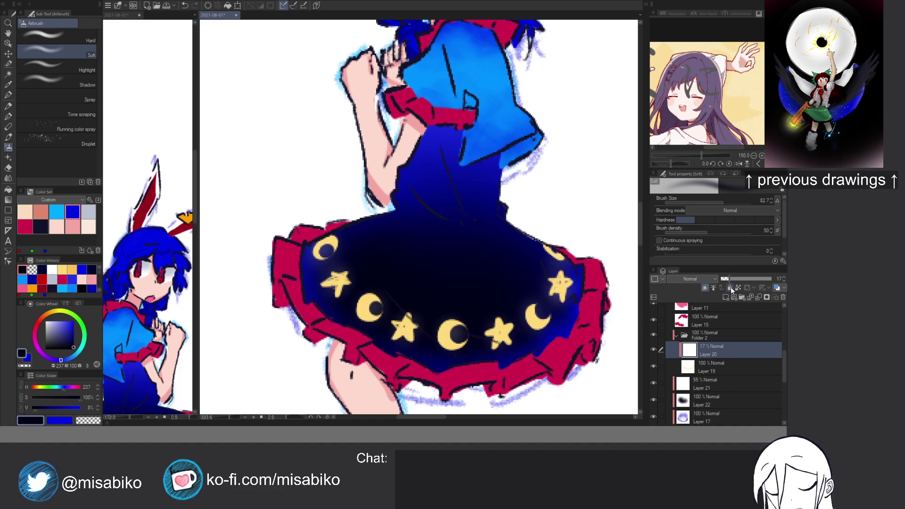
Add another clipped layer and place it between the glow layer and the dark navy layer.
{"action": "left_click", "coordinate": [713, 381]}
{"action": "key", "text": "ctrl+shift+n"}
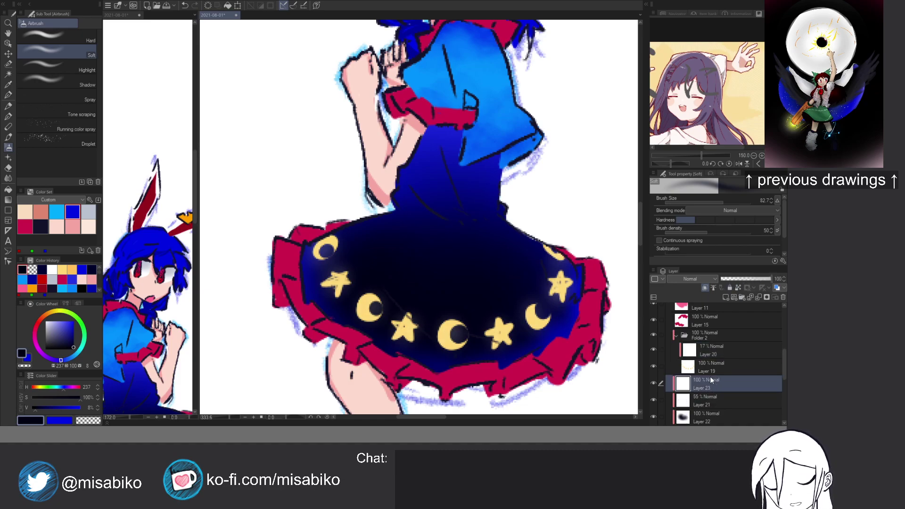
{"action": "key", "text": "b"}
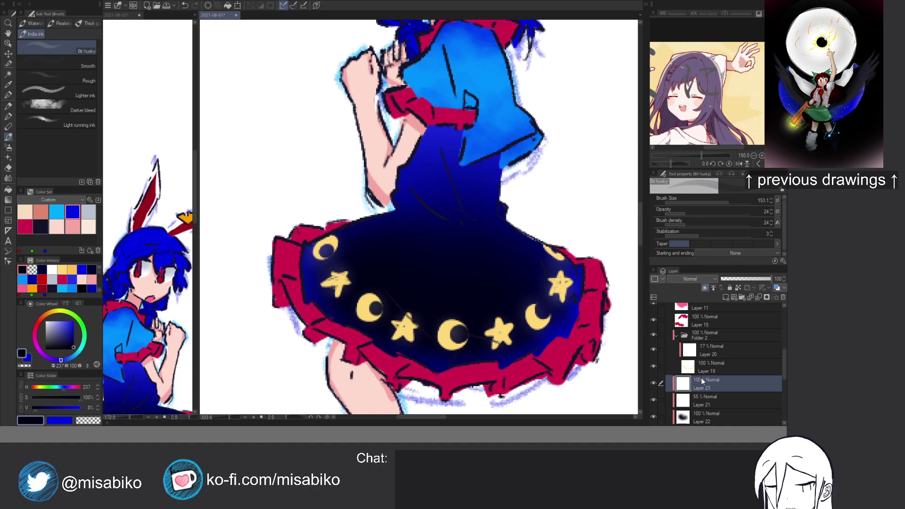
{"action": "left_click_drag", "start_coordinate": [703, 376], "coordinate": [704, 406]}
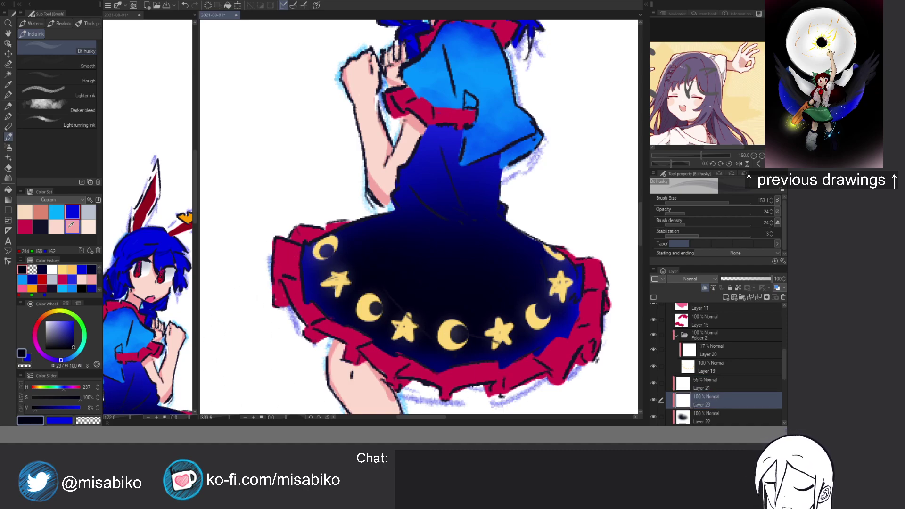
Try the Tone scraping airbrush in white across the skirt.
{"action": "left_click", "coordinate": [8, 147]}
{"action": "left_click", "coordinate": [71, 114]}
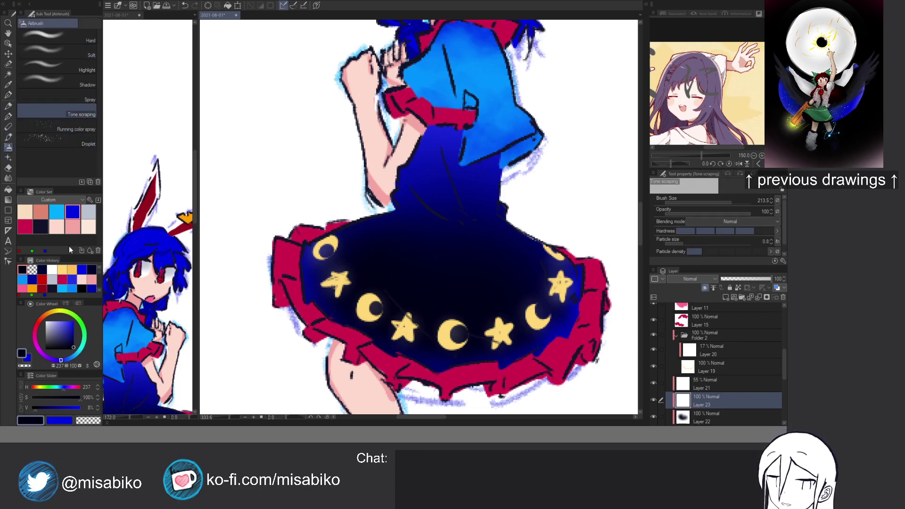
{"action": "left_click", "coordinate": [46, 322]}
{"action": "mouse_move", "coordinate": [400, 301]}
{"action": "left_mouse_down"}
{"action": "mouse_move", "coordinate": [373, 265]}
{"action": "mouse_move", "coordinate": [427, 300]}
{"action": "mouse_move", "coordinate": [450, 295]}
{"action": "mouse_move", "coordinate": [518, 236]}
{"action": "left_mouse_up"}
{"action": "key", "text": "ctrl+z"}
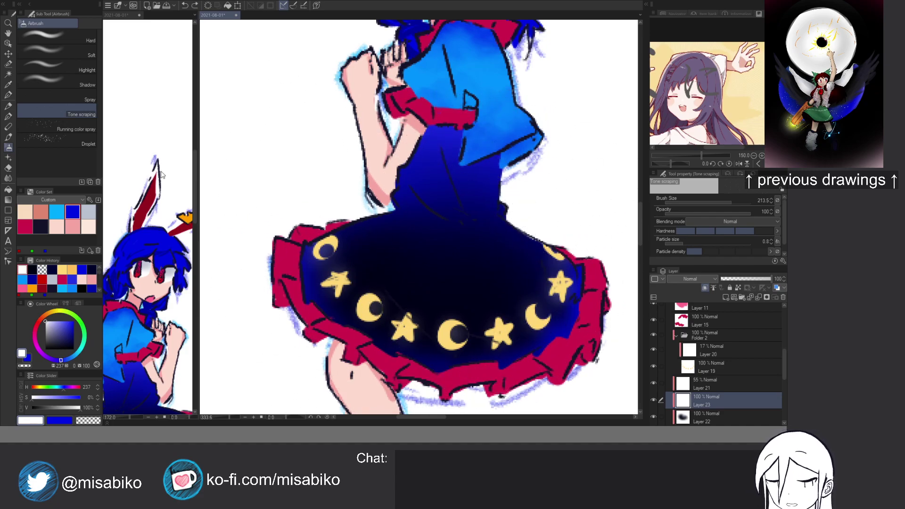
Scatter fine white specks over the dark area of the skirt with the Spray airbrush.
{"action": "left_click", "coordinate": [71, 98]}
{"action": "mouse_move", "coordinate": [523, 325]}
{"action": "left_mouse_down"}
{"action": "mouse_move", "coordinate": [471, 307]}
{"action": "mouse_move", "coordinate": [393, 247]}
{"action": "mouse_move", "coordinate": [422, 335]}
{"action": "mouse_move", "coordinate": [383, 272]}
{"action": "mouse_move", "coordinate": [385, 298]}
{"action": "mouse_move", "coordinate": [422, 307]}
{"action": "mouse_move", "coordinate": [459, 302]}
{"action": "mouse_move", "coordinate": [510, 330]}
{"action": "mouse_move", "coordinate": [438, 271]}
{"action": "mouse_move", "coordinate": [503, 321]}
{"action": "left_mouse_up"}
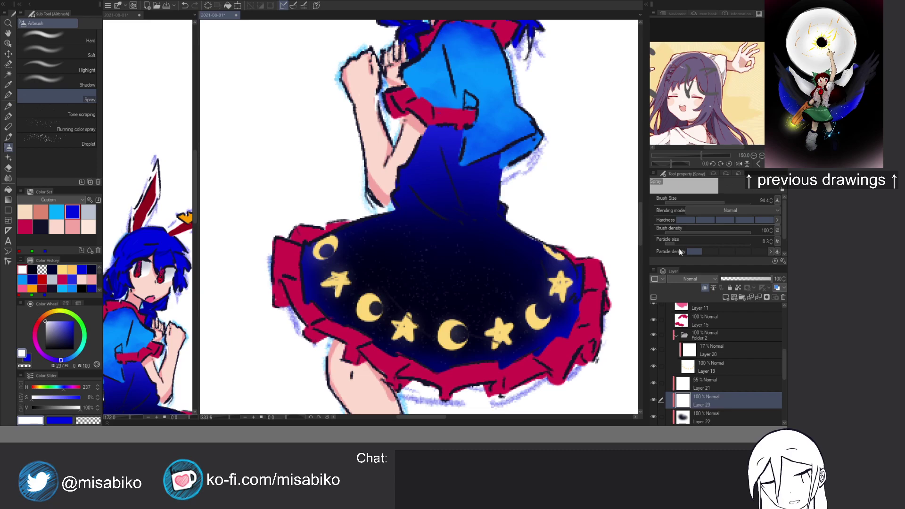
Add another clipped layer and spray larger white specks over the skirt with particle size 0.7, undoing unwanted strokes.
{"action": "key", "text": "ctrl+shift+n"}
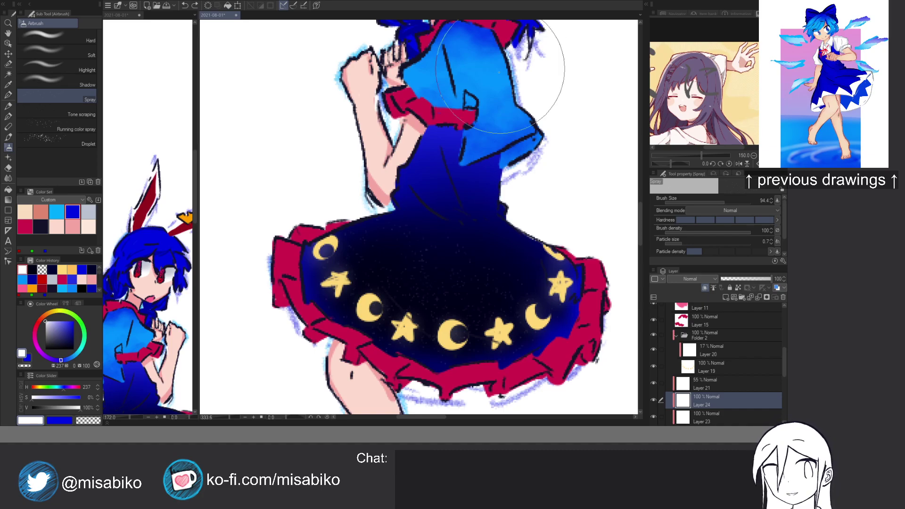
{"action": "mouse_move", "coordinate": [429, 264]}
{"action": "left_mouse_down"}
{"action": "mouse_move", "coordinate": [368, 263]}
{"action": "mouse_move", "coordinate": [397, 315]}
{"action": "mouse_move", "coordinate": [373, 268]}
{"action": "mouse_move", "coordinate": [423, 334]}
{"action": "left_mouse_up"}
{"action": "key", "text": "ctrl+z"}
{"action": "mouse_move", "coordinate": [354, 276]}
{"action": "left_mouse_down"}
{"action": "mouse_move", "coordinate": [411, 334]}
{"action": "mouse_move", "coordinate": [352, 298]}
{"action": "mouse_move", "coordinate": [389, 347]}
{"action": "mouse_move", "coordinate": [458, 360]}
{"action": "mouse_move", "coordinate": [511, 311]}
{"action": "mouse_move", "coordinate": [500, 282]}
{"action": "mouse_move", "coordinate": [524, 245]}
{"action": "mouse_move", "coordinate": [517, 282]}
{"action": "mouse_move", "coordinate": [505, 265]}
{"action": "mouse_move", "coordinate": [498, 284]}
{"action": "mouse_move", "coordinate": [478, 282]}
{"action": "mouse_move", "coordinate": [499, 299]}
{"action": "mouse_move", "coordinate": [505, 269]}
{"action": "mouse_move", "coordinate": [505, 288]}
{"action": "mouse_move", "coordinate": [508, 280]}
{"action": "mouse_move", "coordinate": [481, 279]}
{"action": "mouse_move", "coordinate": [511, 294]}
{"action": "mouse_move", "coordinate": [509, 272]}
{"action": "mouse_move", "coordinate": [510, 283]}
{"action": "mouse_move", "coordinate": [410, 255]}
{"action": "mouse_move", "coordinate": [515, 261]}
{"action": "mouse_move", "coordinate": [475, 283]}
{"action": "mouse_move", "coordinate": [525, 275]}
{"action": "mouse_move", "coordinate": [517, 289]}
{"action": "mouse_move", "coordinate": [443, 268]}
{"action": "mouse_move", "coordinate": [399, 249]}
{"action": "mouse_move", "coordinate": [388, 234]}
{"action": "mouse_move", "coordinate": [432, 275]}
{"action": "mouse_move", "coordinate": [485, 293]}
{"action": "left_mouse_up"}
{"action": "key", "text": "ctrl+z"}
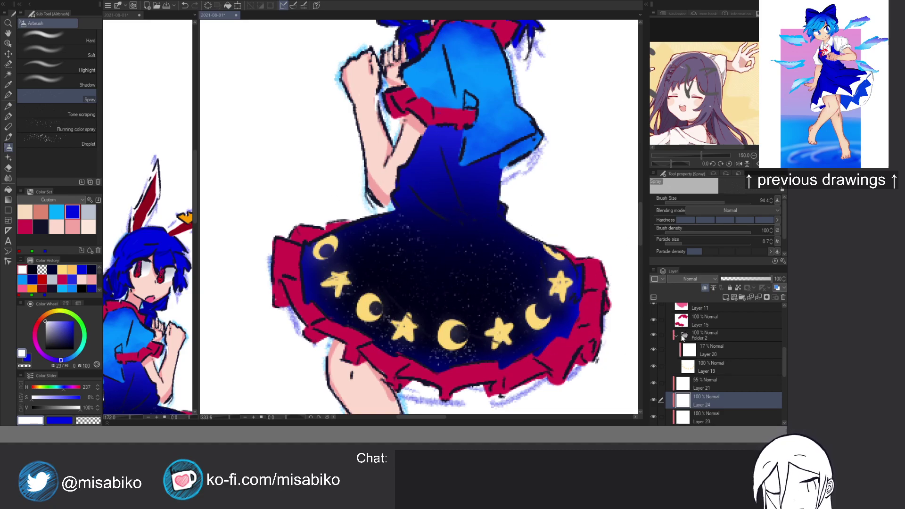
Add a layer mask to the larger-speck layer, Layer 24, and thin out its specks on the skirt with the Soft airbrush.
{"action": "key", "text": "ctrl+m"}
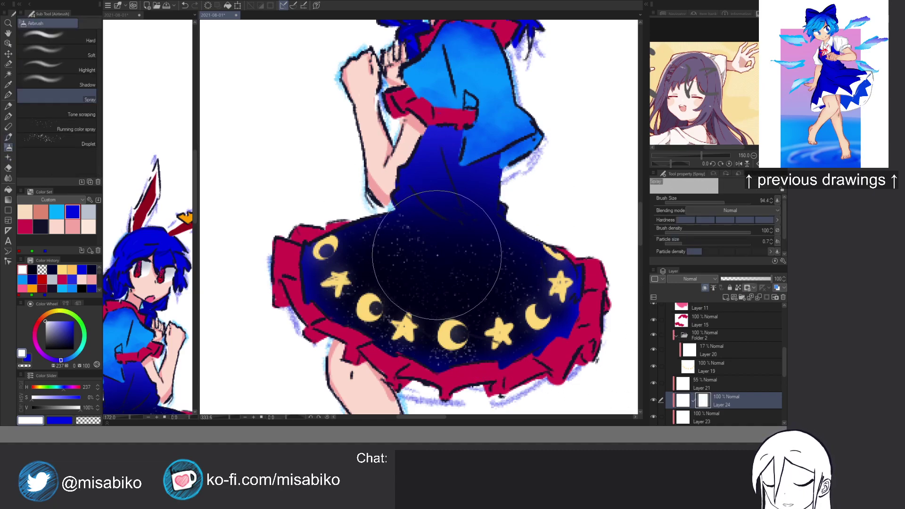
{"action": "left_click", "coordinate": [71, 51]}
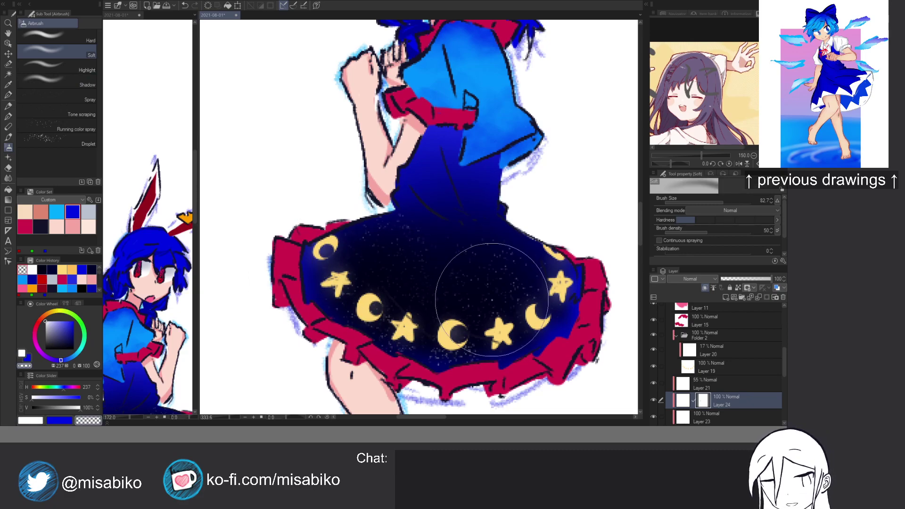
Try masking the fine-speck layer, Layer 23, and fading its specks with the Soft airbrush, undoing the attempt.
{"action": "left_click", "coordinate": [715, 417]}
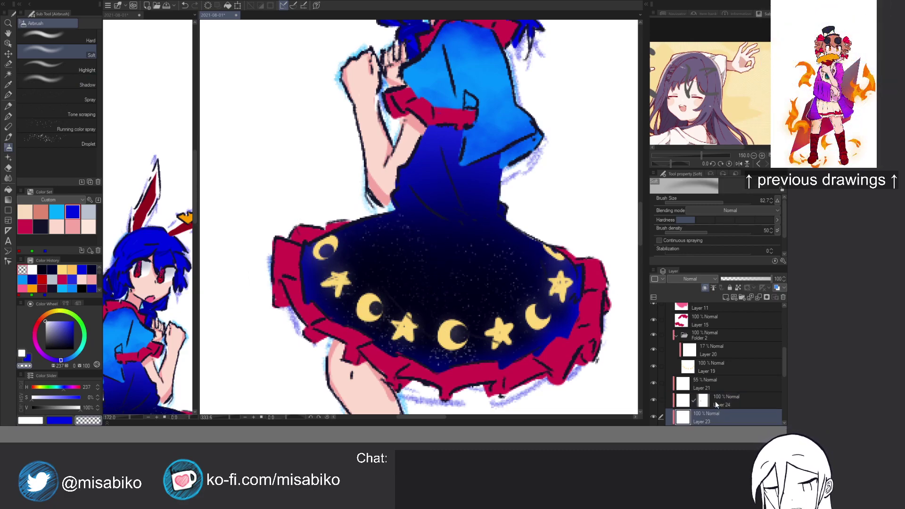
{"action": "key", "text": "ctrl+m"}
{"action": "mouse_move", "coordinate": [388, 291]}
{"action": "left_mouse_down"}
{"action": "mouse_move", "coordinate": [394, 305]}
{"action": "mouse_move", "coordinate": [393, 281]}
{"action": "mouse_move", "coordinate": [395, 297]}
{"action": "left_mouse_up"}
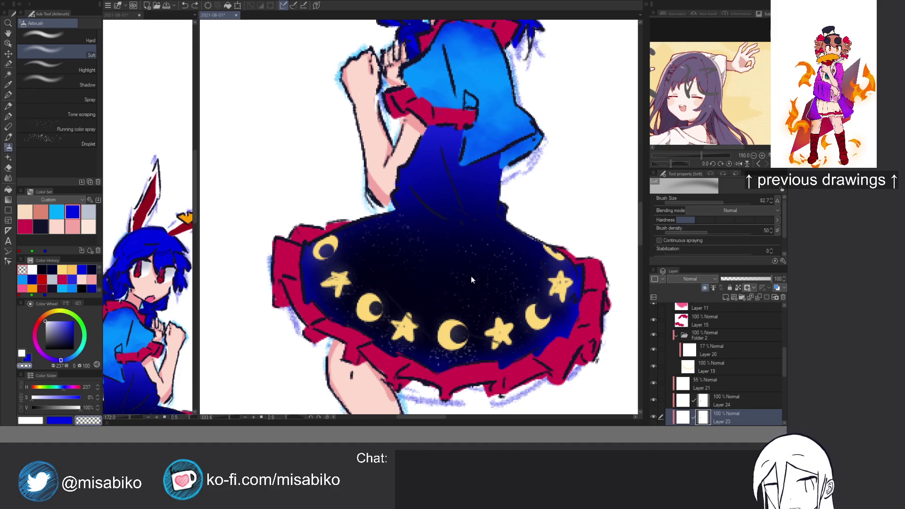
{"action": "key", "text": "ctrl+z"}
{"action": "mouse_move", "coordinate": [407, 258]}
{"action": "left_mouse_down"}
{"action": "mouse_move", "coordinate": [488, 246]}
{"action": "mouse_move", "coordinate": [468, 293]}
{"action": "mouse_move", "coordinate": [419, 355]}
{"action": "left_mouse_up"}
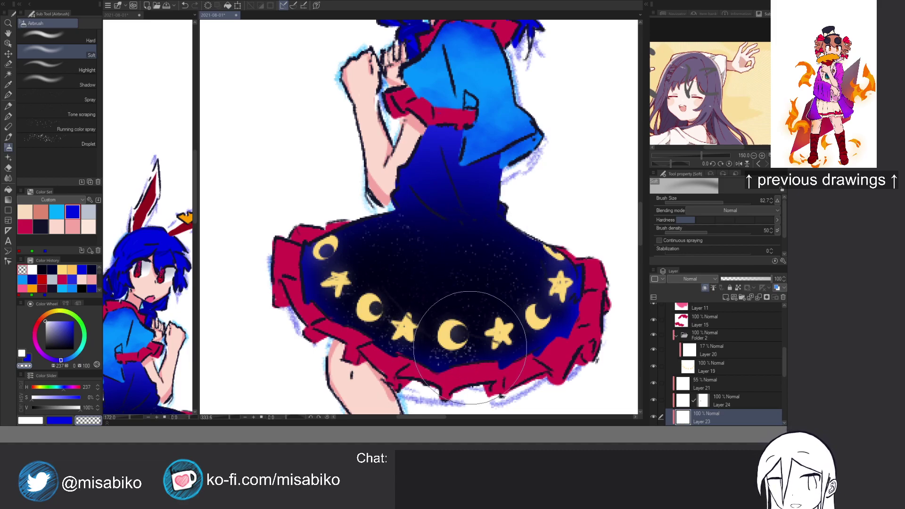
Lock Layer 24's transparent pixels and recolor its specks with the Soft airbrush in golden yellow at hue 43 and saturation 83%.
{"action": "scroll", "coordinate": [531, 261], "scroll_direction": "down", "scroll_amount": 2}
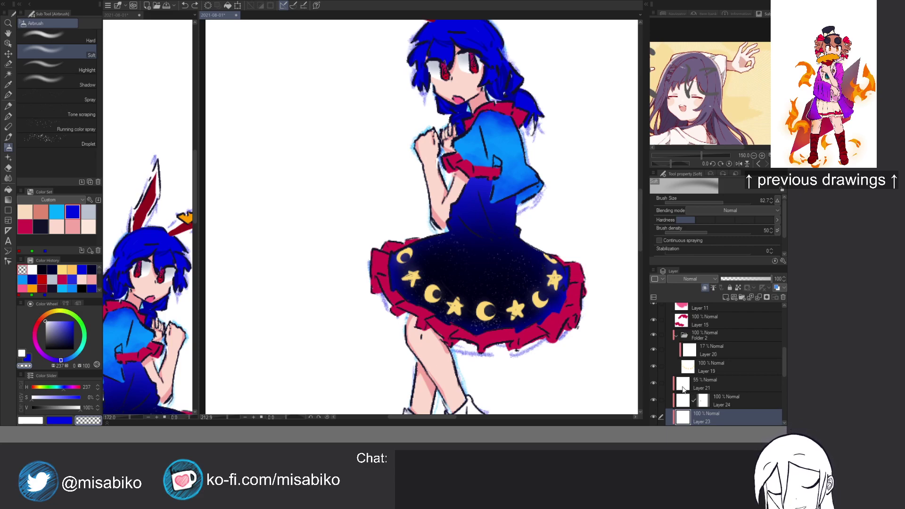
{"action": "left_click", "coordinate": [703, 388]}
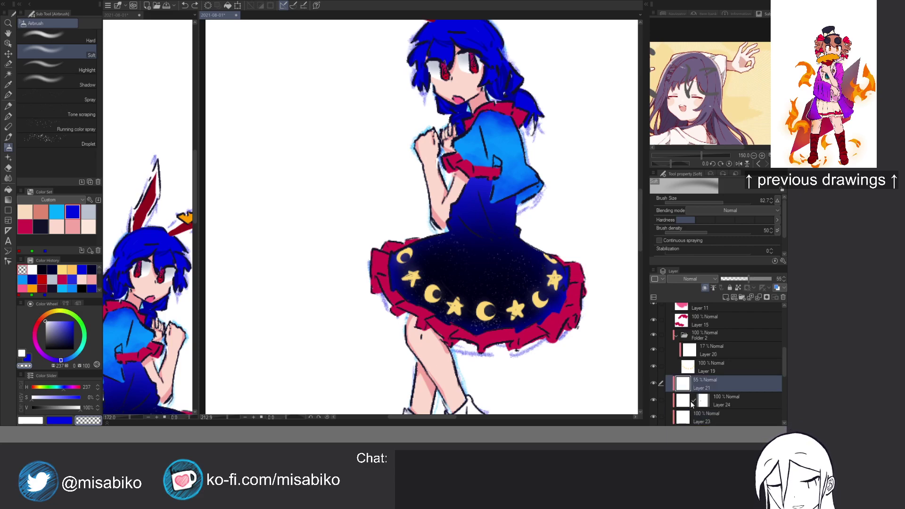
{"action": "left_click", "coordinate": [688, 403]}
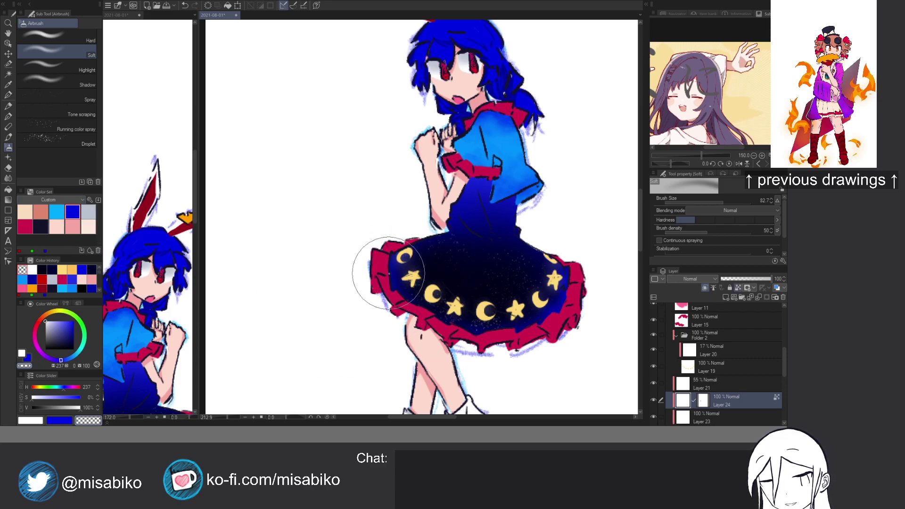
{"action": "left_click", "coordinate": [62, 269]}
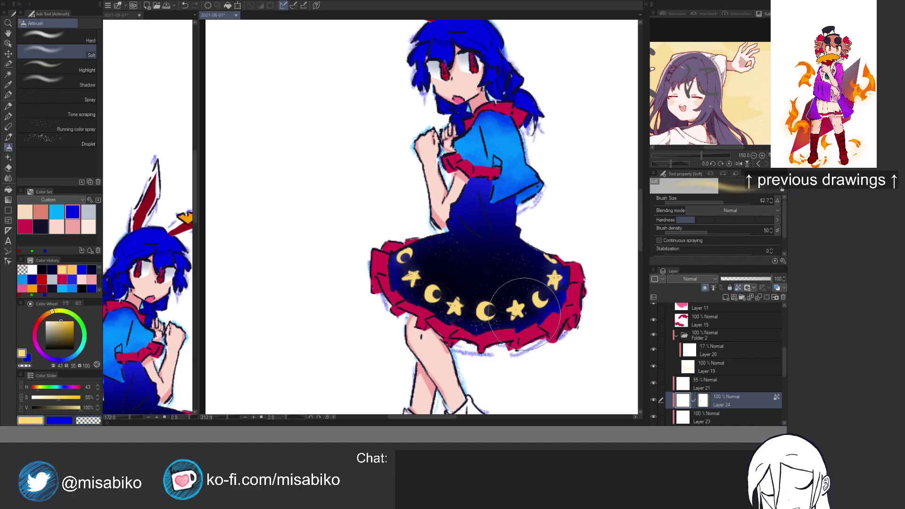
{"action": "scroll", "coordinate": [540, 275], "scroll_direction": "up", "scroll_amount": 4}
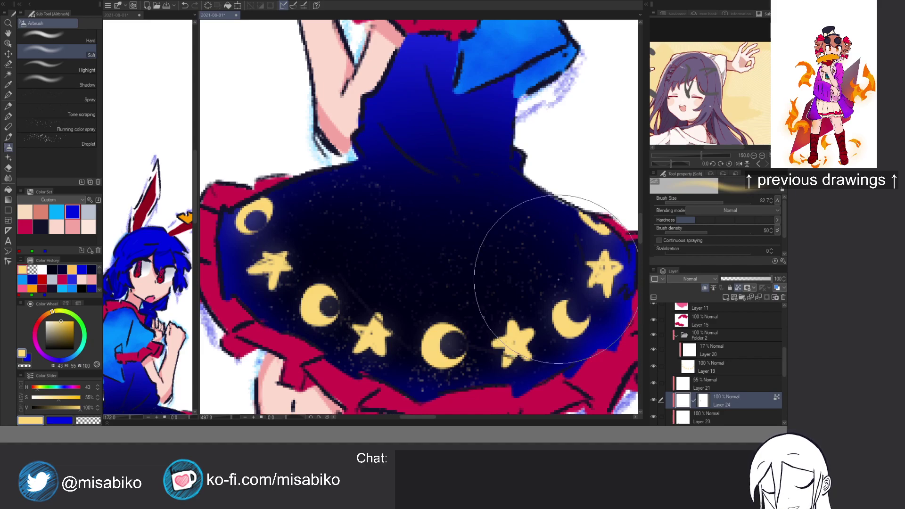
{"action": "left_click_drag", "start_coordinate": [97, 397], "coordinate": [104, 398]}
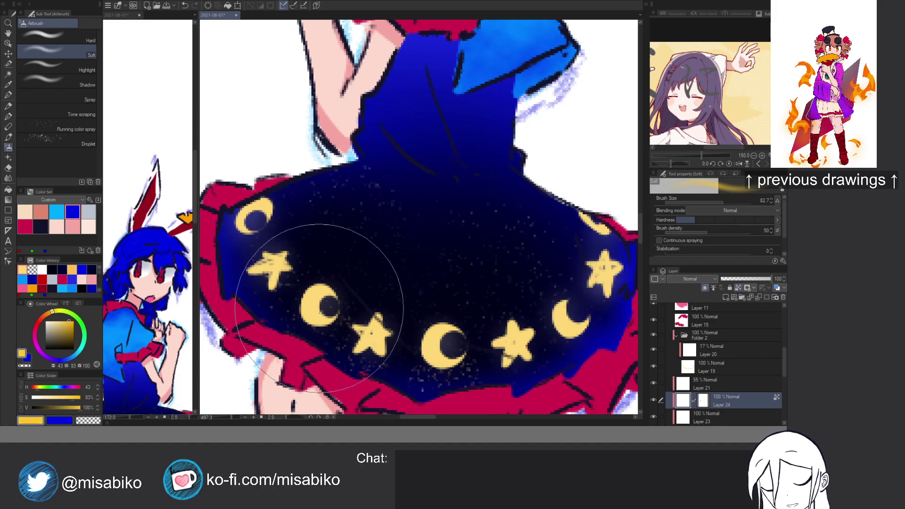
{"action": "left_click_drag", "start_coordinate": [313, 244], "coordinate": [349, 338]}
{"action": "scroll", "coordinate": [447, 203], "scroll_direction": "down", "scroll_amount": 10}
{"action": "left_click_drag", "start_coordinate": [501, 238], "coordinate": [497, 292]}
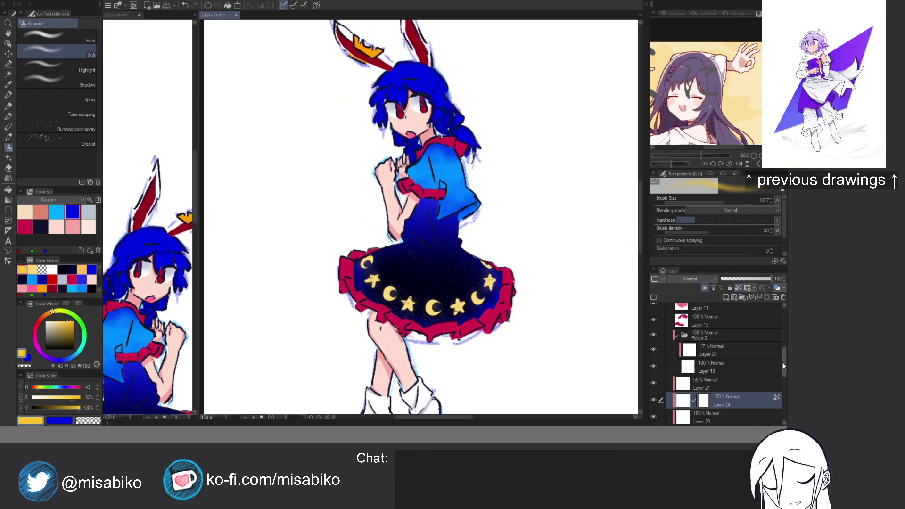
Try repainting the dark skirt shading on Layer 22 in dark navy with the Bit husky brush and transparent pixels locked, undoing the strokes.
{"action": "left_click_drag", "start_coordinate": [782, 362], "coordinate": [779, 378]}
{"action": "left_click", "coordinate": [716, 370]}
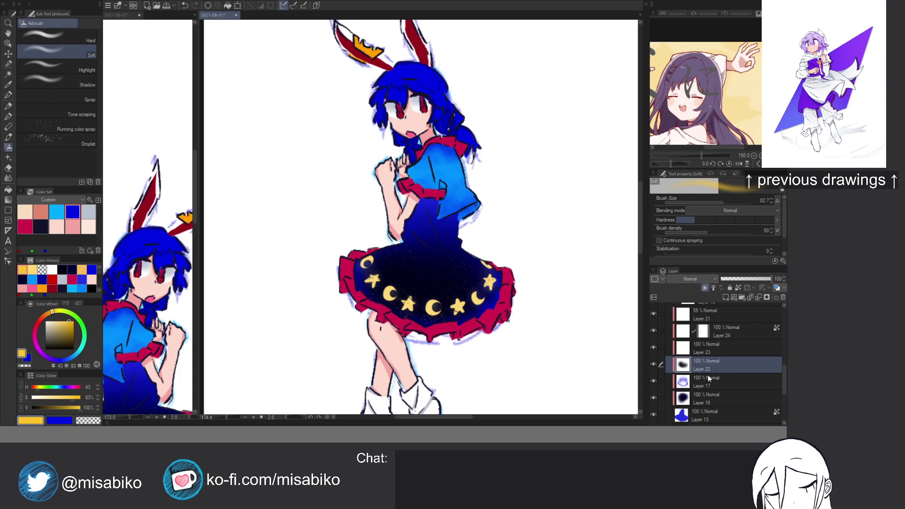
{"action": "key", "text": "b"}
{"action": "key", "text": "b"}
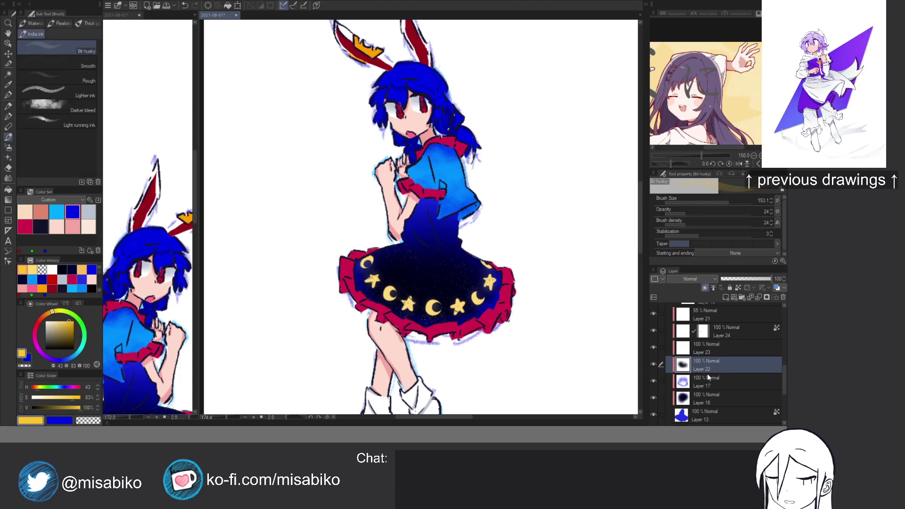
{"action": "left_click", "coordinate": [739, 288]}
{"action": "key", "text": "c"}
{"action": "mouse_move", "coordinate": [400, 295]}
{"action": "left_mouse_down"}
{"action": "mouse_move", "coordinate": [429, 302]}
{"action": "mouse_move", "coordinate": [438, 262]}
{"action": "mouse_move", "coordinate": [467, 269]}
{"action": "mouse_move", "coordinate": [460, 312]}
{"action": "mouse_move", "coordinate": [387, 269]}
{"action": "mouse_move", "coordinate": [421, 273]}
{"action": "mouse_move", "coordinate": [447, 311]}
{"action": "left_mouse_up"}
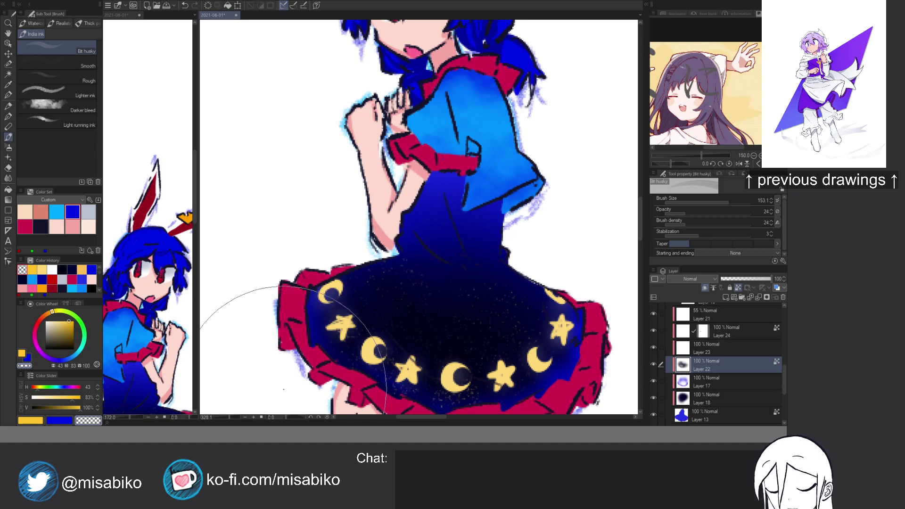
{"action": "left_click", "coordinate": [62, 270]}
{"action": "mouse_move", "coordinate": [329, 337]}
{"action": "left_mouse_down"}
{"action": "mouse_move", "coordinate": [334, 313]}
{"action": "mouse_move", "coordinate": [293, 283]}
{"action": "mouse_move", "coordinate": [434, 293]}
{"action": "mouse_move", "coordinate": [485, 282]}
{"action": "mouse_move", "coordinate": [457, 240]}
{"action": "left_mouse_up"}
{"action": "key", "text": "ctrl+z"}
{"action": "key", "text": "ctrl+z"}
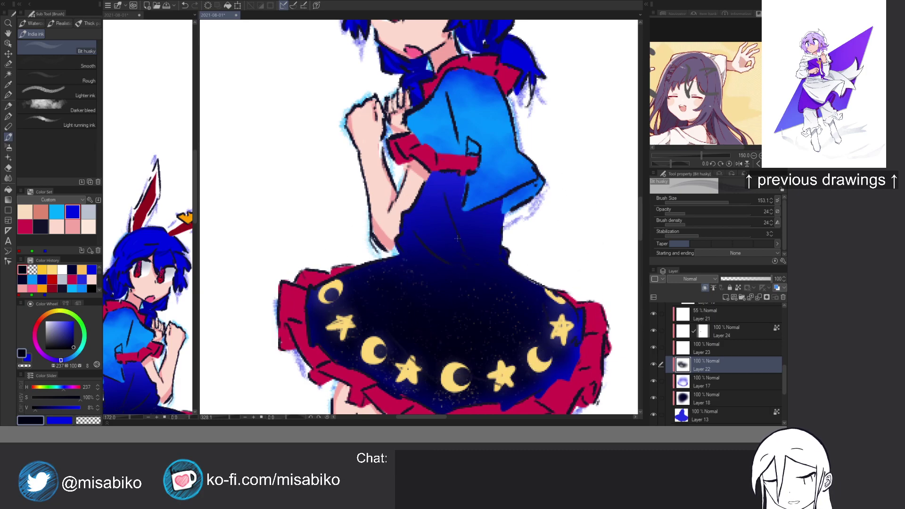
Select the line art layer, Layer 2, and airbrush the dress outlines in black with the Soft airbrush.
{"action": "left_click", "coordinate": [457, 239], "text": "ctrl+shift"}
{"action": "key", "text": "b"}
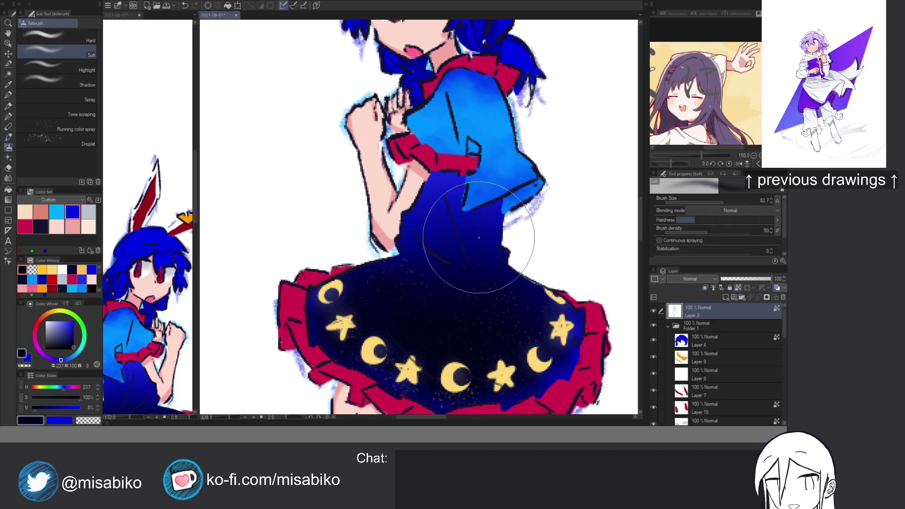
{"action": "left_click_drag", "start_coordinate": [63, 325], "coordinate": [74, 350]}
{"action": "mouse_move", "coordinate": [399, 361]}
{"action": "left_mouse_down"}
{"action": "mouse_move", "coordinate": [387, 316]}
{"action": "mouse_move", "coordinate": [450, 320]}
{"action": "mouse_move", "coordinate": [481, 336]}
{"action": "mouse_move", "coordinate": [492, 363]}
{"action": "mouse_move", "coordinate": [521, 350]}
{"action": "mouse_move", "coordinate": [536, 319]}
{"action": "mouse_move", "coordinate": [452, 318]}
{"action": "mouse_move", "coordinate": [385, 291]}
{"action": "mouse_move", "coordinate": [325, 342]}
{"action": "mouse_move", "coordinate": [374, 357]}
{"action": "left_mouse_up"}
{"action": "left_click_drag", "start_coordinate": [376, 312], "coordinate": [393, 248]}
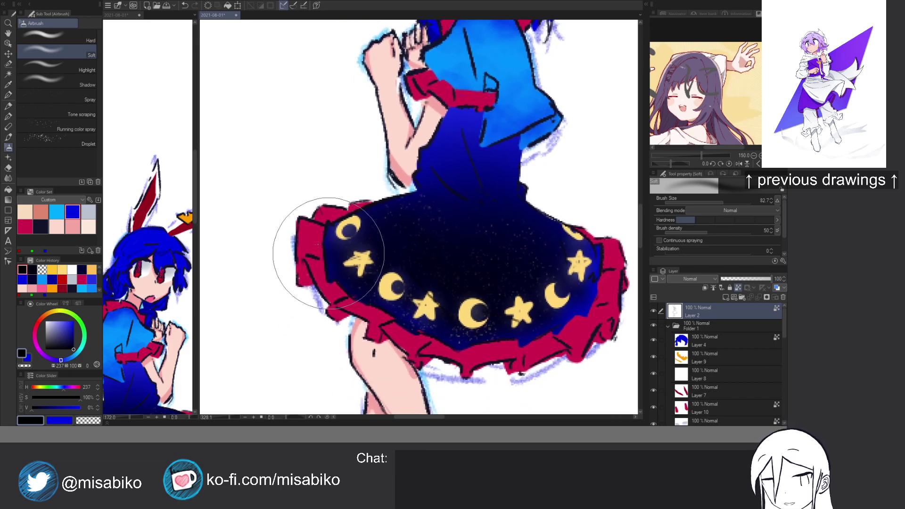
On the skirt frill's Layer 14, shade the folds at the frill's left end with the Coloring G pen in dark crimson, value 42%.
{"action": "left_click", "coordinate": [311, 268], "text": "ctrl+shift"}
{"action": "key", "text": "b"}
{"action": "key", "text": "b"}
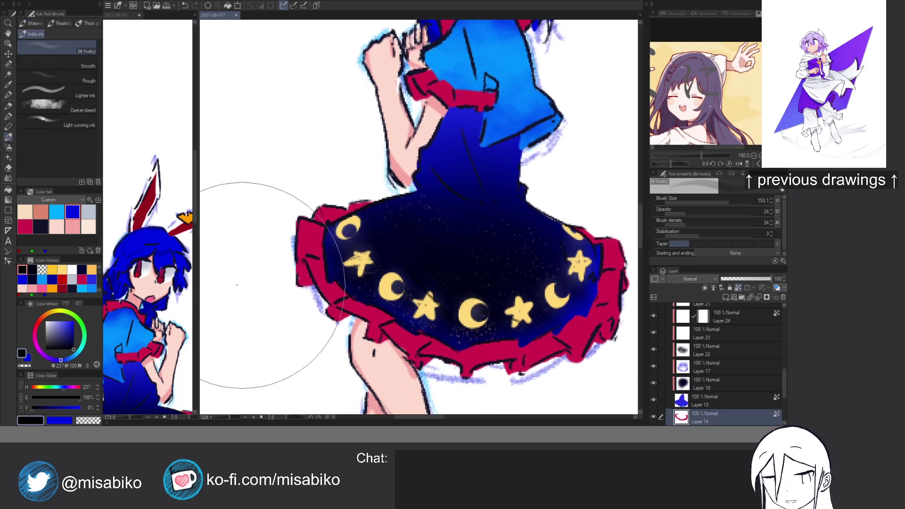
{"action": "left_click", "coordinate": [8, 95]}
{"action": "left_click", "coordinate": [25, 226]}
{"action": "left_click", "coordinate": [53, 406]}
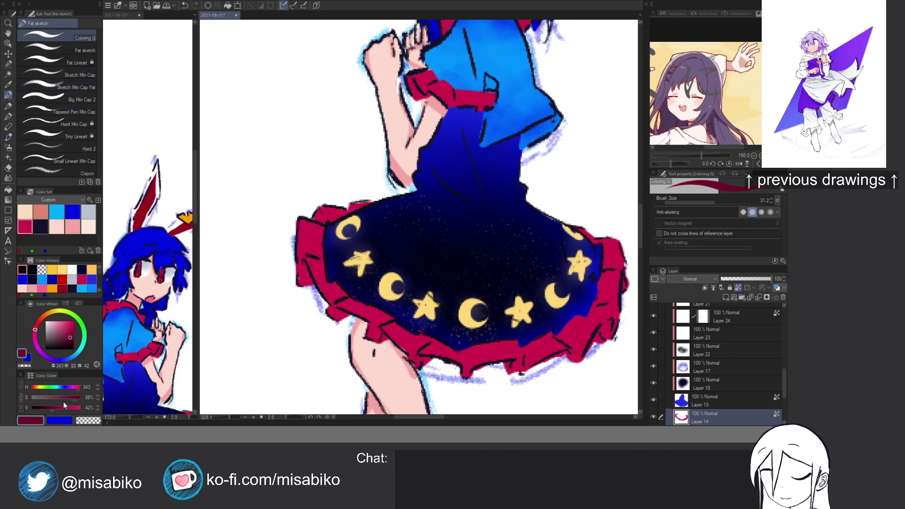
{"action": "left_click_drag", "start_coordinate": [312, 275], "coordinate": [297, 293]}
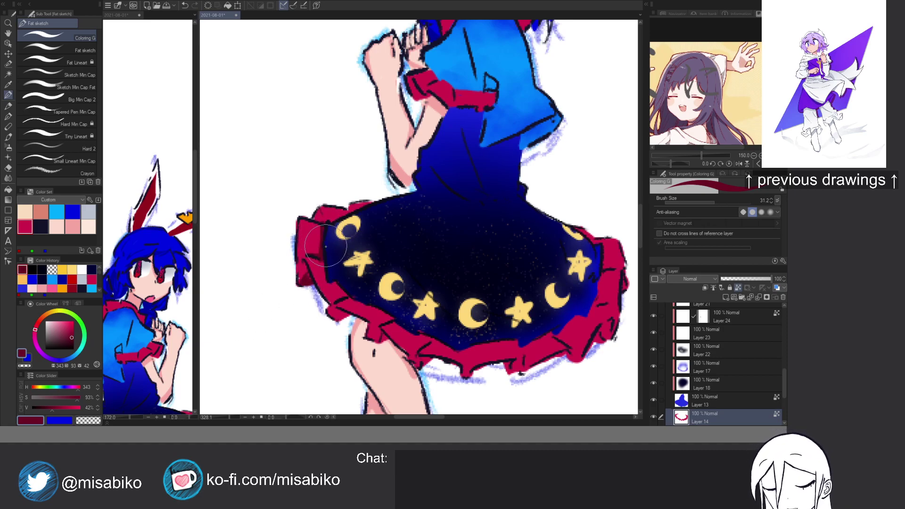
{"action": "mouse_move", "coordinate": [327, 276]}
{"action": "left_mouse_down"}
{"action": "mouse_move", "coordinate": [347, 294]}
{"action": "mouse_move", "coordinate": [320, 263]}
{"action": "left_mouse_up"}
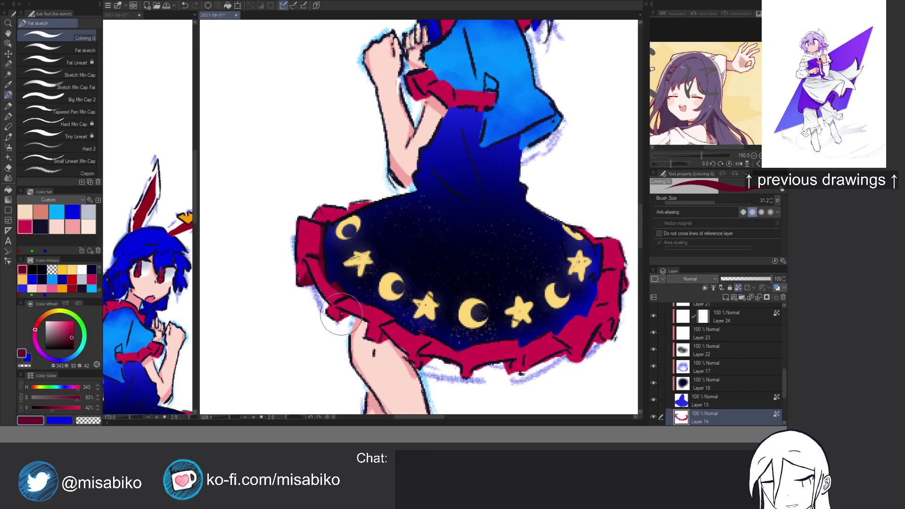
Continue the dark crimson fold shading along the lower edge and right end of the skirt frill.
{"action": "left_click_drag", "start_coordinate": [380, 323], "coordinate": [373, 335]}
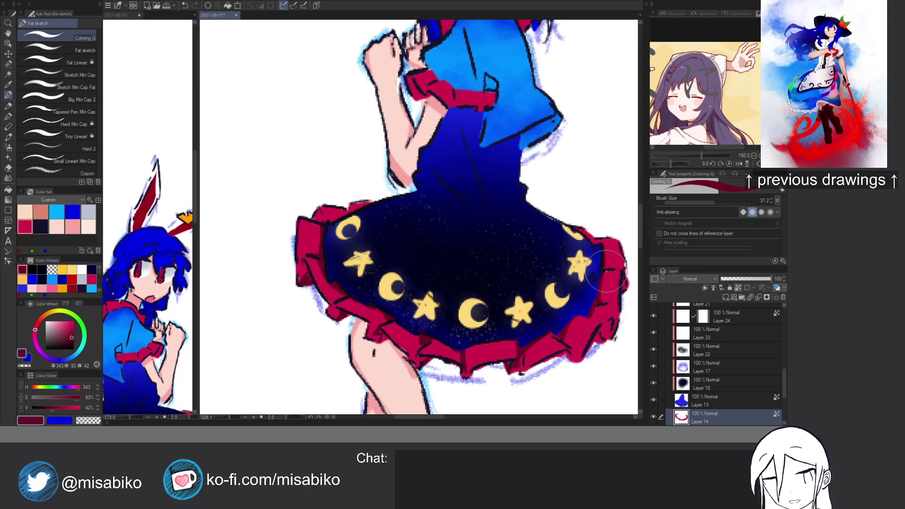
{"action": "left_click_drag", "start_coordinate": [546, 247], "coordinate": [553, 287]}
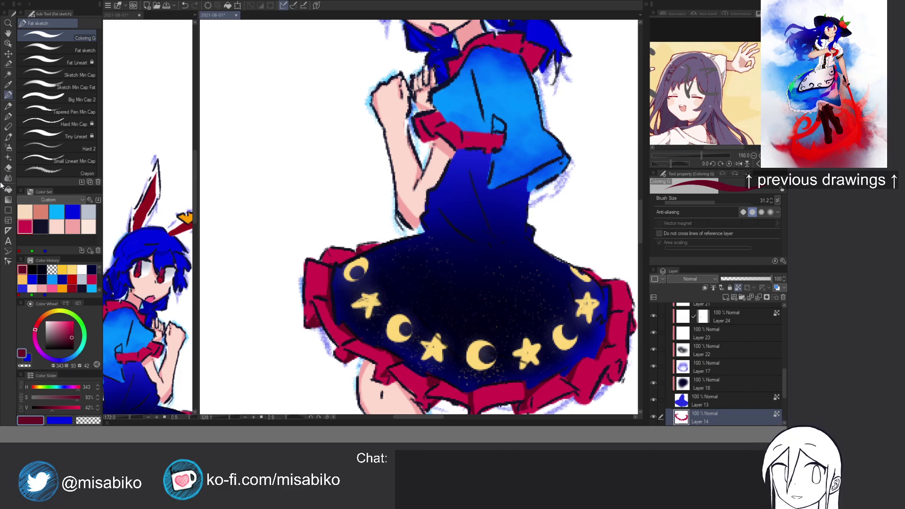
{"action": "mouse_move", "coordinate": [495, 240]}
{"action": "left_mouse_down"}
{"action": "mouse_move", "coordinate": [404, 237]}
{"action": "mouse_move", "coordinate": [476, 217]}
{"action": "mouse_move", "coordinate": [388, 241]}
{"action": "mouse_move", "coordinate": [424, 279]}
{"action": "mouse_move", "coordinate": [406, 242]}
{"action": "mouse_move", "coordinate": [415, 256]}
{"action": "mouse_move", "coordinate": [485, 274]}
{"action": "left_mouse_up"}
{"action": "left_click_drag", "start_coordinate": [436, 262], "coordinate": [470, 261]}
{"action": "left_click_drag", "start_coordinate": [511, 286], "coordinate": [498, 254]}
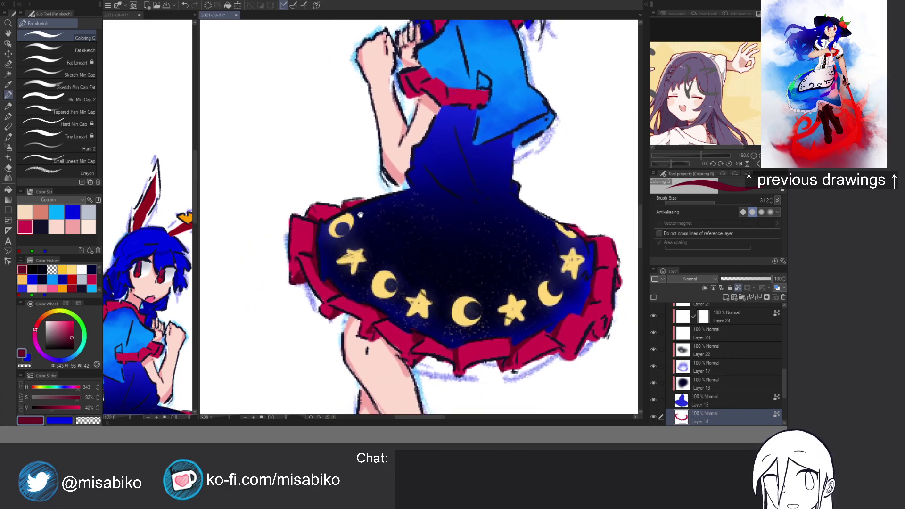
Switch to the red trim on Layer 15 and shade the folds of the sleeve cuff and collar in dark crimson.
{"action": "left_click_drag", "start_coordinate": [356, 218], "coordinate": [380, 254]}
{"action": "left_click_drag", "start_coordinate": [434, 218], "coordinate": [419, 256]}
{"action": "left_click_drag", "start_coordinate": [517, 215], "coordinate": [509, 274]}
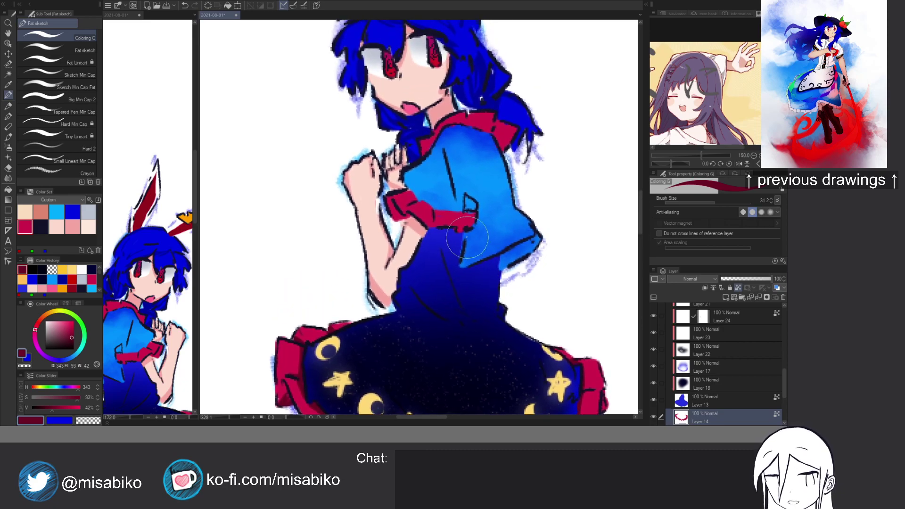
{"action": "left_click", "coordinate": [470, 218], "text": "ctrl+shift"}
{"action": "key", "text": "slash"}
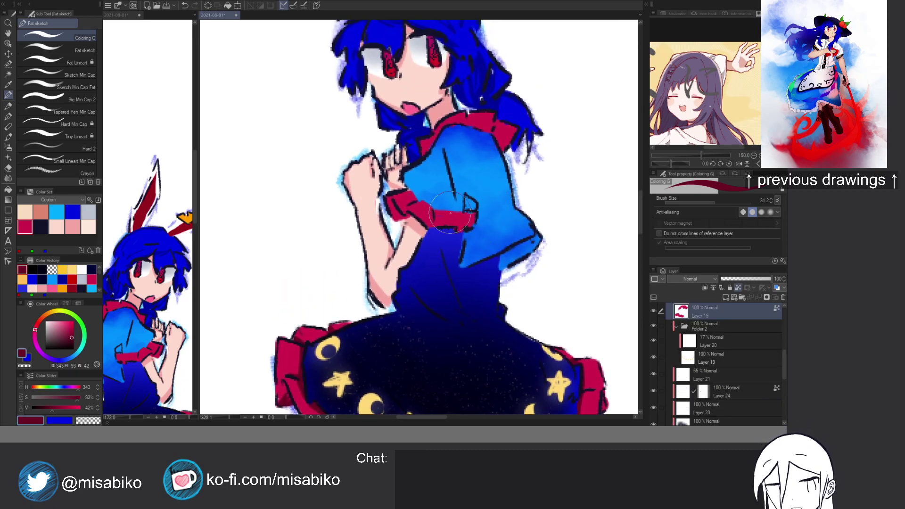
{"action": "mouse_move", "coordinate": [458, 215]}
{"action": "left_mouse_down"}
{"action": "mouse_move", "coordinate": [462, 235]}
{"action": "mouse_move", "coordinate": [442, 214]}
{"action": "mouse_move", "coordinate": [447, 228]}
{"action": "mouse_move", "coordinate": [436, 246]}
{"action": "mouse_move", "coordinate": [410, 227]}
{"action": "mouse_move", "coordinate": [423, 228]}
{"action": "left_mouse_up"}
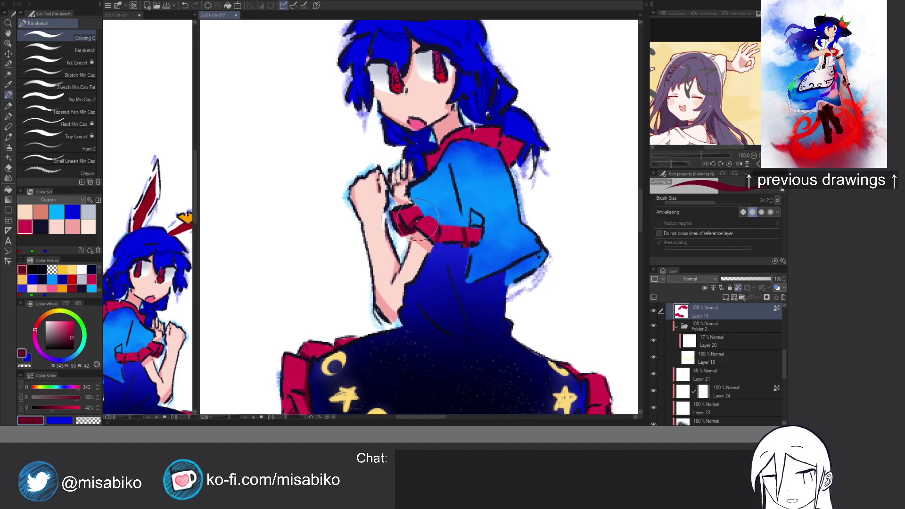
{"action": "scroll", "coordinate": [438, 207], "scroll_direction": "up", "scroll_amount": 5}
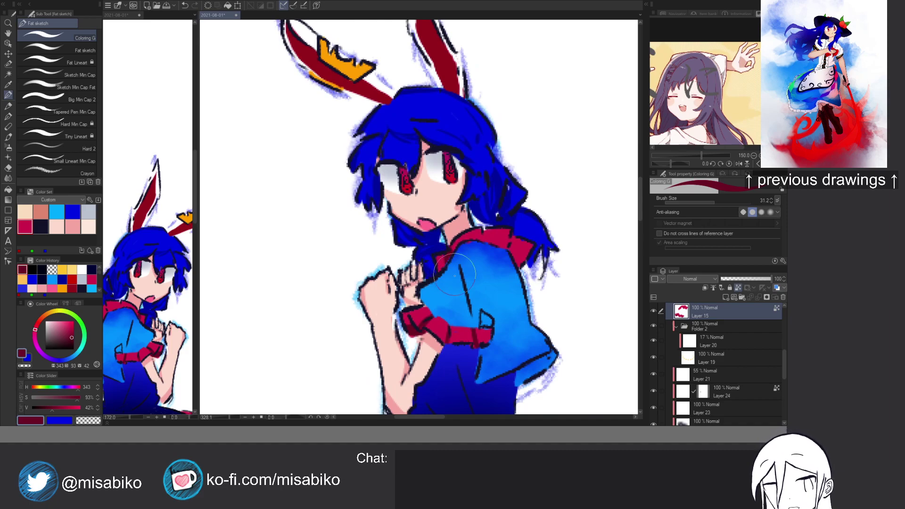
{"action": "left_click_drag", "start_coordinate": [509, 249], "coordinate": [497, 272]}
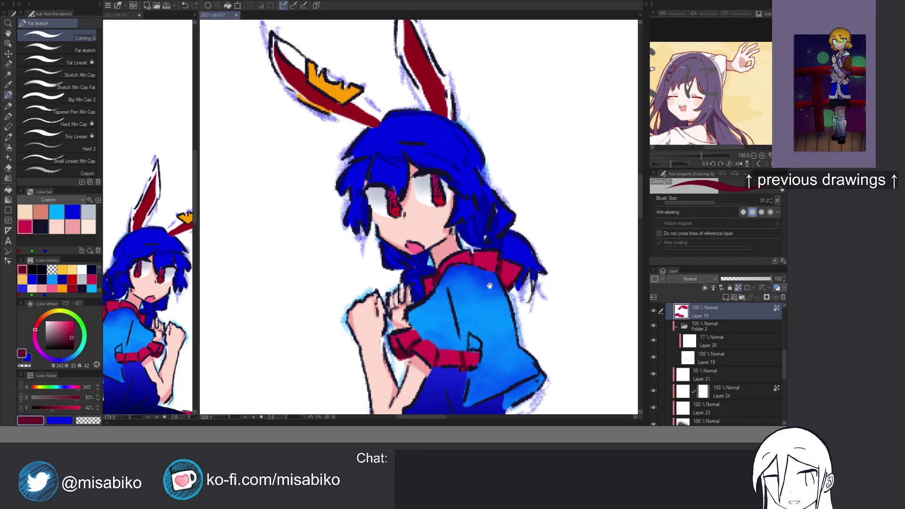
Add a layer clipped to the red trim's Layer 15 and set the Soft airbrush to bright red, hue 360, saturation 100%, value 95%.
{"action": "scroll", "coordinate": [490, 286], "scroll_direction": "down", "scroll_amount": 8}
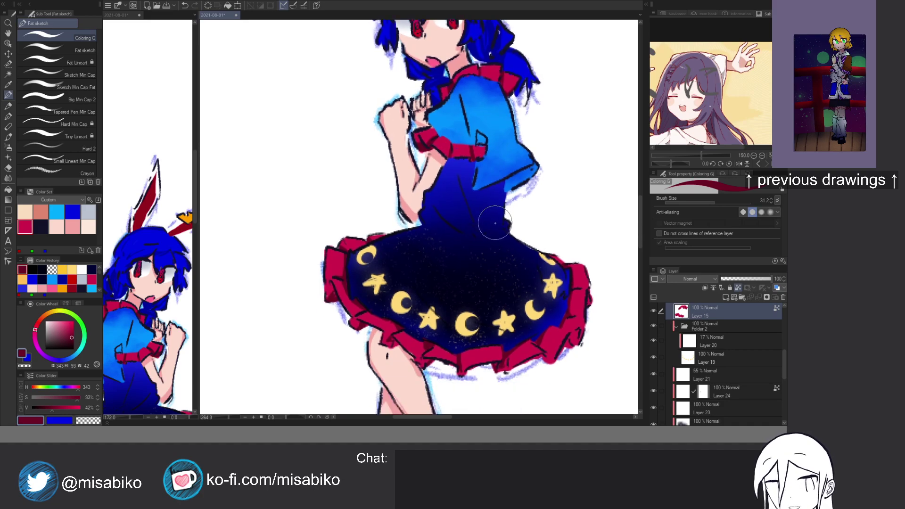
{"action": "key", "text": "b"}
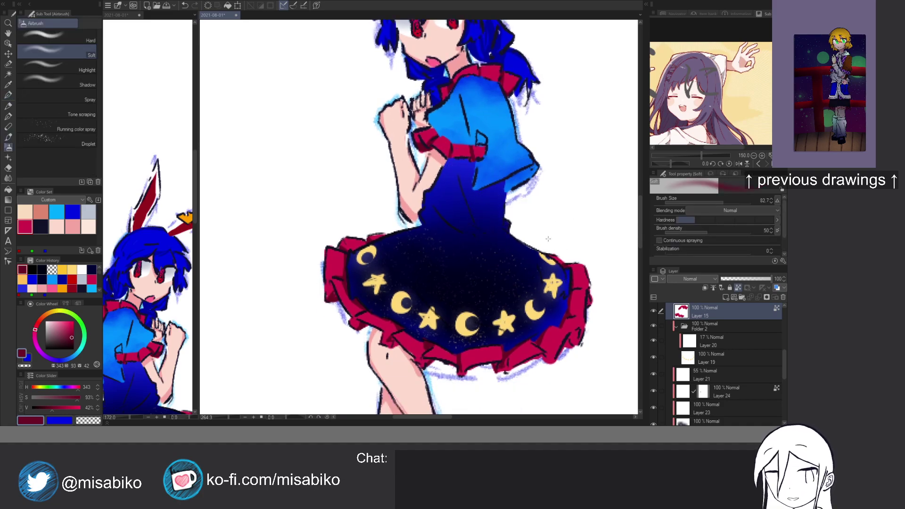
{"action": "key", "text": "ctrl+shift+n"}
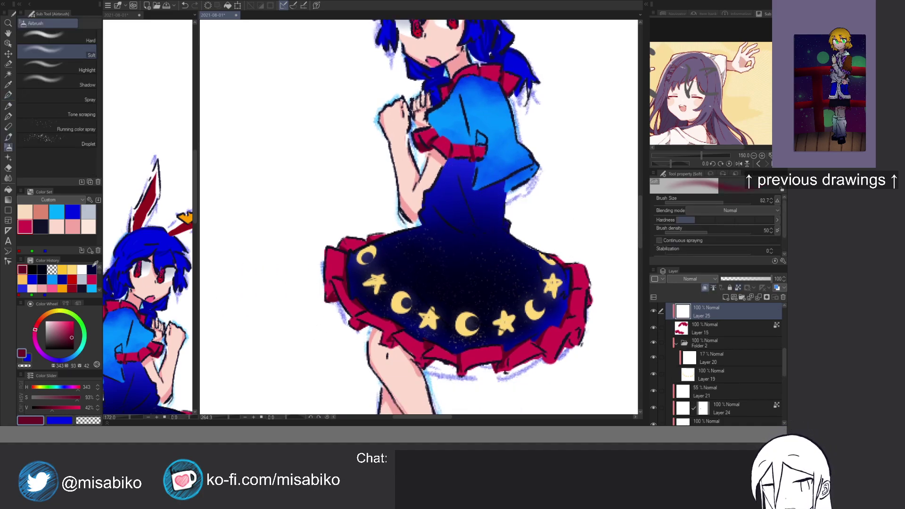
{"action": "left_click_drag", "start_coordinate": [64, 319], "coordinate": [82, 320]}
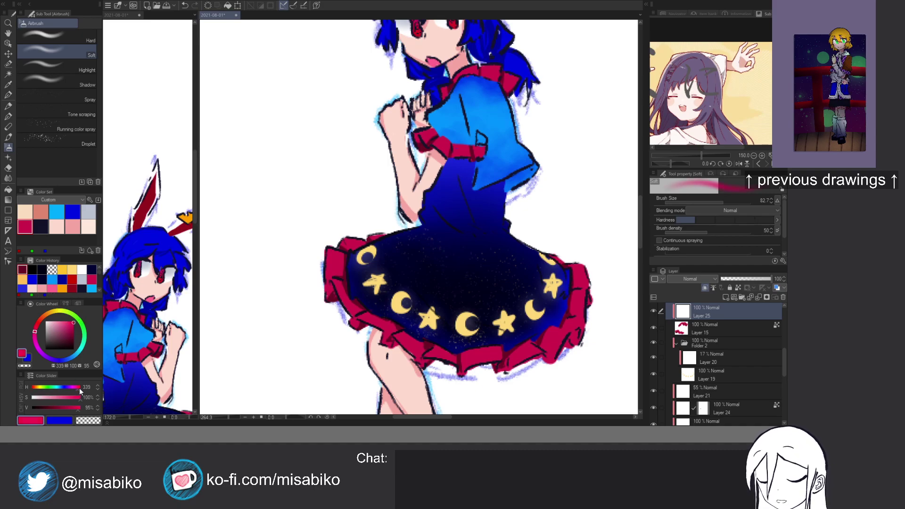
{"action": "left_click_drag", "start_coordinate": [80, 388], "coordinate": [82, 389]}
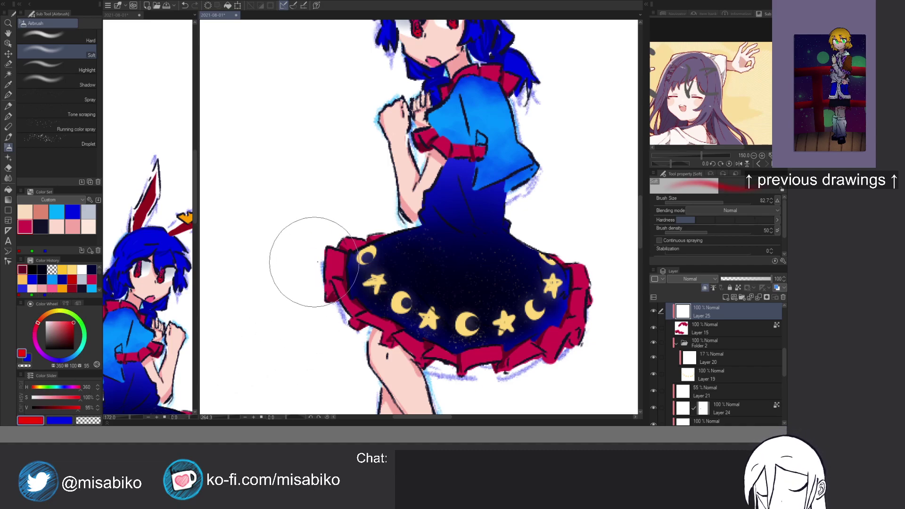
Airbrush bright red over the skirt frill's edge, the sleeve cuff and the collar on the new clipped layer.
{"action": "left_click_drag", "start_coordinate": [315, 261], "coordinate": [323, 289]}
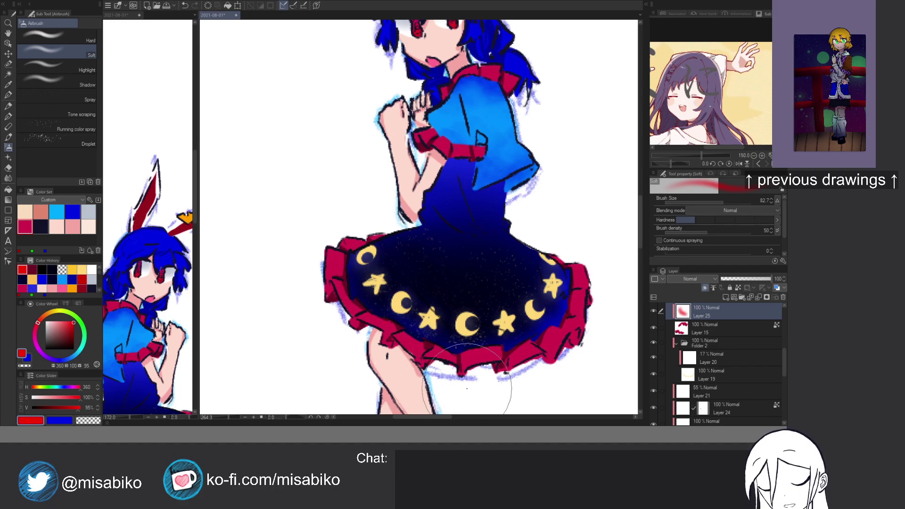
{"action": "mouse_move", "coordinate": [446, 383]}
{"action": "left_mouse_down"}
{"action": "mouse_move", "coordinate": [482, 390]}
{"action": "mouse_move", "coordinate": [580, 355]}
{"action": "mouse_move", "coordinate": [598, 265]}
{"action": "left_mouse_up"}
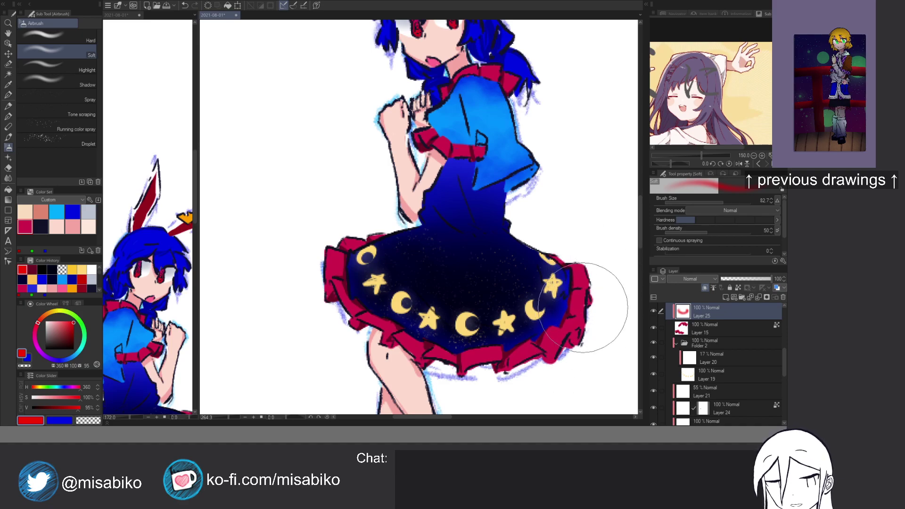
{"action": "left_click_drag", "start_coordinate": [556, 345], "coordinate": [538, 353]}
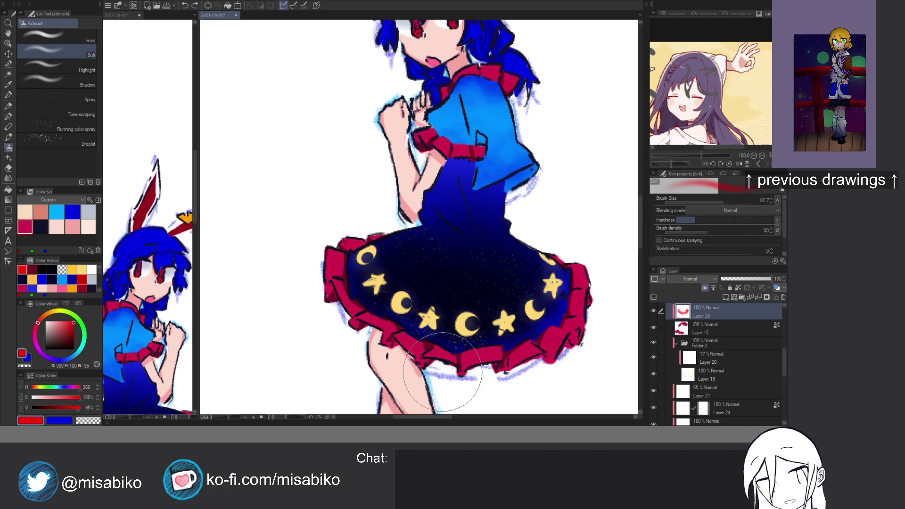
{"action": "mouse_move", "coordinate": [376, 357]}
{"action": "left_mouse_down"}
{"action": "mouse_move", "coordinate": [330, 324]}
{"action": "mouse_move", "coordinate": [351, 276]}
{"action": "mouse_move", "coordinate": [371, 262]}
{"action": "left_mouse_up"}
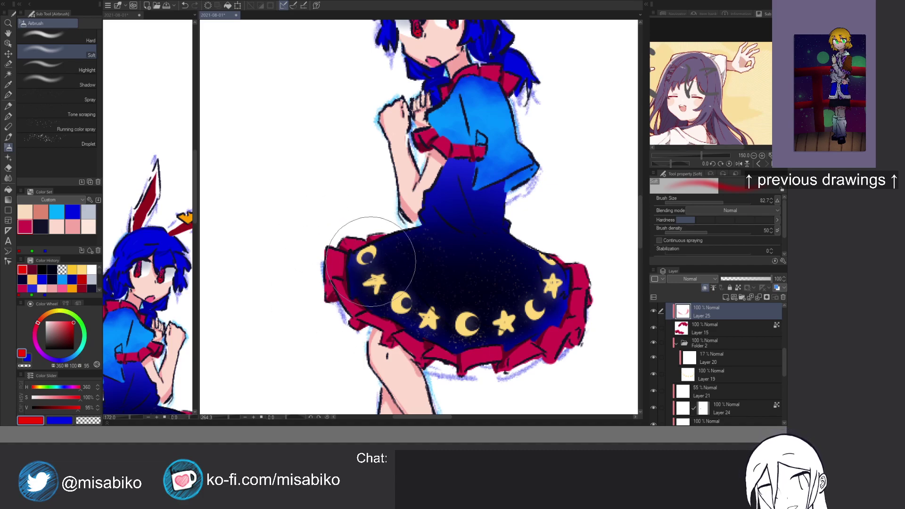
{"action": "left_click_drag", "start_coordinate": [512, 240], "coordinate": [488, 330]}
{"action": "mouse_move", "coordinate": [459, 149]}
{"action": "left_mouse_down"}
{"action": "mouse_move", "coordinate": [463, 138]}
{"action": "mouse_move", "coordinate": [490, 159]}
{"action": "mouse_move", "coordinate": [419, 152]}
{"action": "left_mouse_up"}
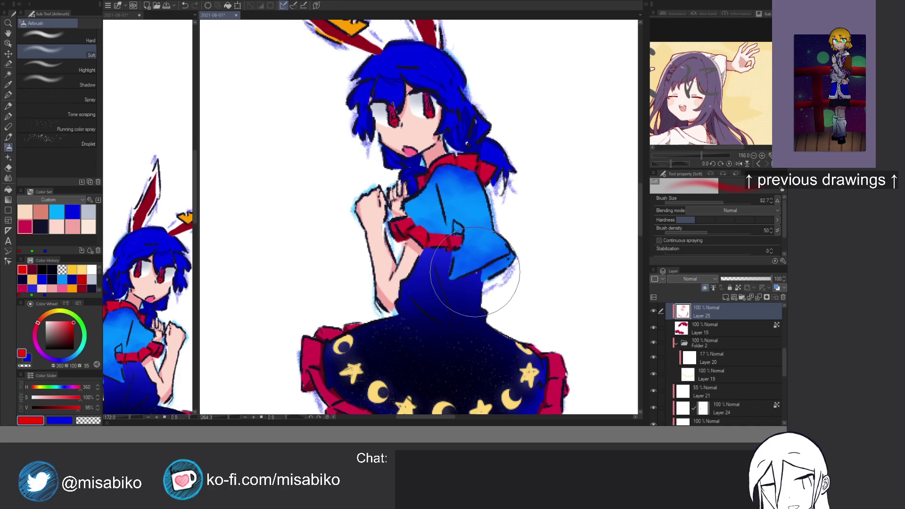
Switch to the skirt frill's Layer 14, add a layer clipped to it and airbrush the frill's edges in bright red.
{"action": "left_click_drag", "start_coordinate": [461, 322], "coordinate": [469, 233]}
{"action": "left_click", "coordinate": [562, 305], "text": "ctrl+shift"}
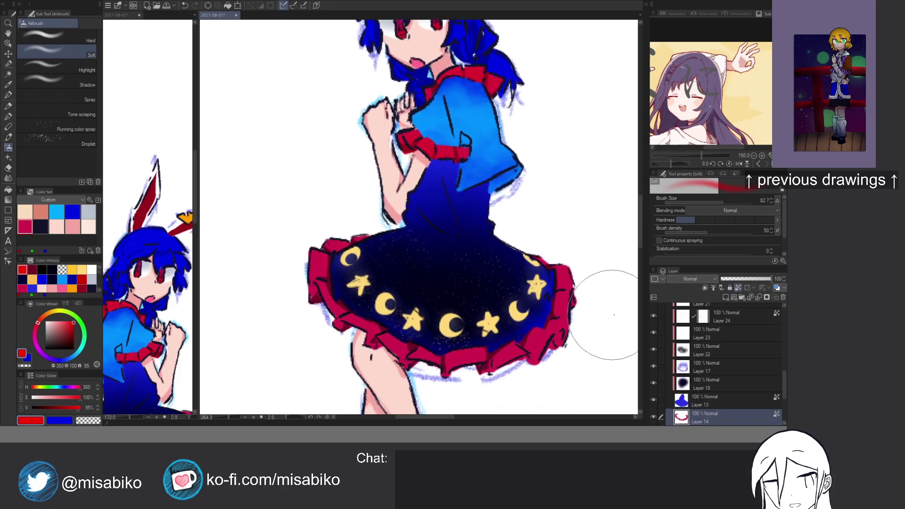
{"action": "key", "text": "ctrl+shift+n"}
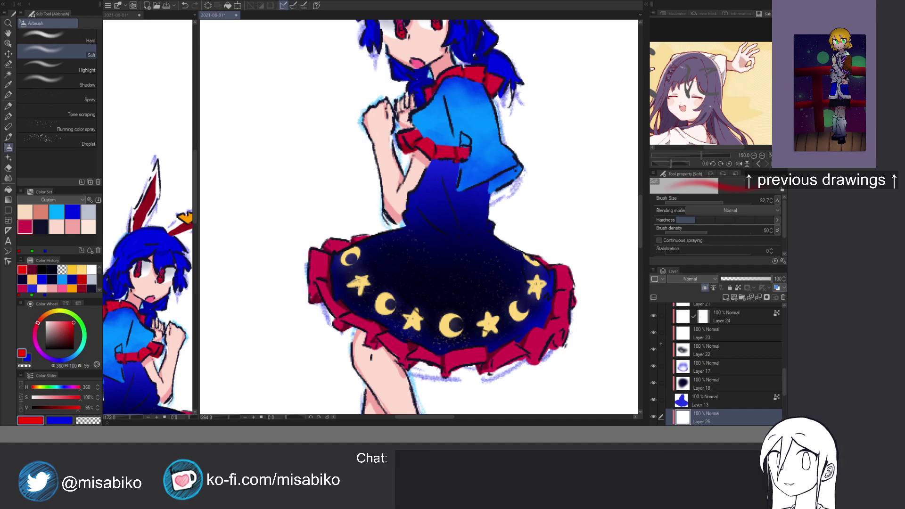
{"action": "left_click_drag", "start_coordinate": [359, 266], "coordinate": [348, 269]}
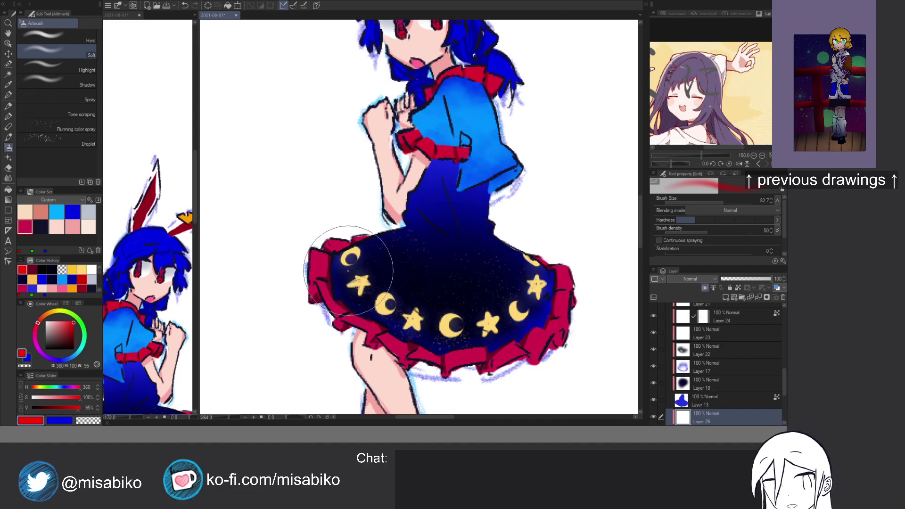
{"action": "mouse_move", "coordinate": [304, 298]}
{"action": "left_mouse_down"}
{"action": "mouse_move", "coordinate": [360, 347]}
{"action": "mouse_move", "coordinate": [420, 362]}
{"action": "mouse_move", "coordinate": [493, 372]}
{"action": "mouse_move", "coordinate": [558, 361]}
{"action": "mouse_move", "coordinate": [587, 309]}
{"action": "mouse_move", "coordinate": [555, 221]}
{"action": "left_mouse_up"}
Add another layer clipped directly above Layer 14 and shade the skirt frill in dark crimson, value 42%, with the Bit husky brush.
{"action": "scroll", "coordinate": [554, 220], "scroll_direction": "up", "scroll_amount": 3}
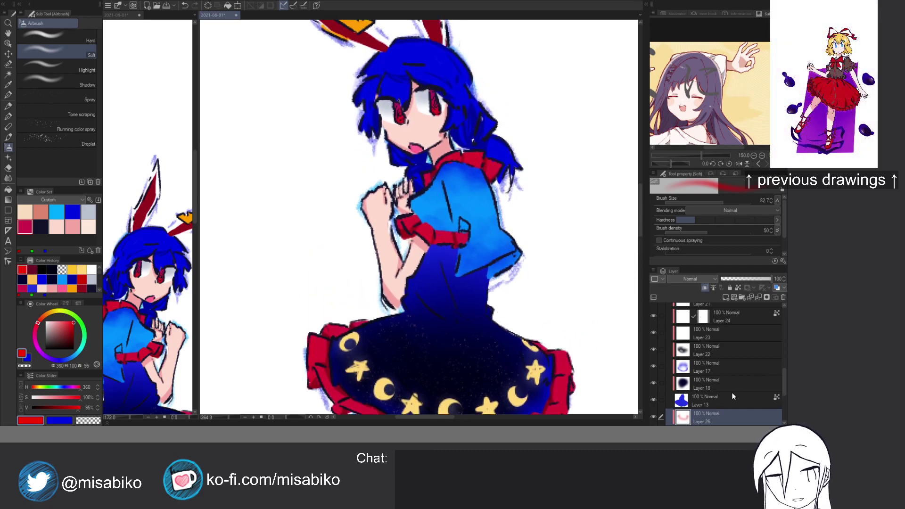
{"action": "left_click", "coordinate": [781, 381]}
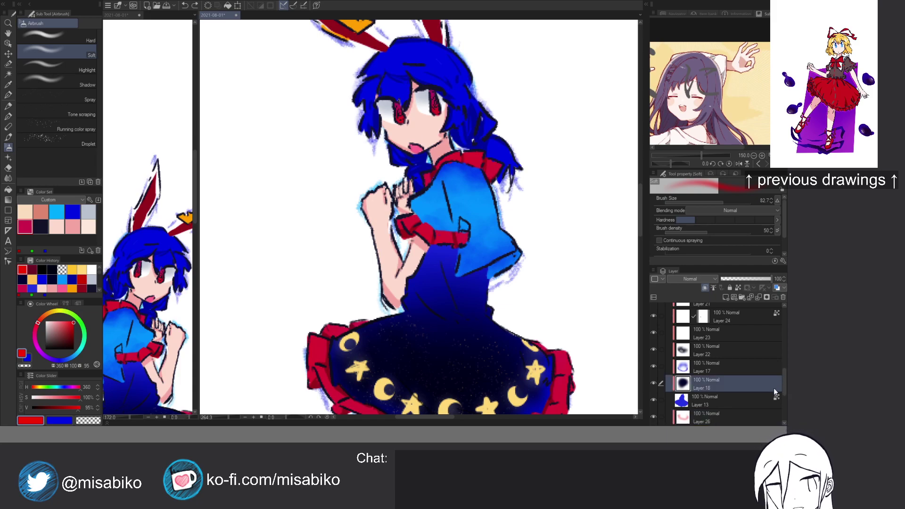
{"action": "scroll", "coordinate": [783, 394], "scroll_direction": "down", "scroll_amount": 3}
{"action": "left_click", "coordinate": [725, 388]}
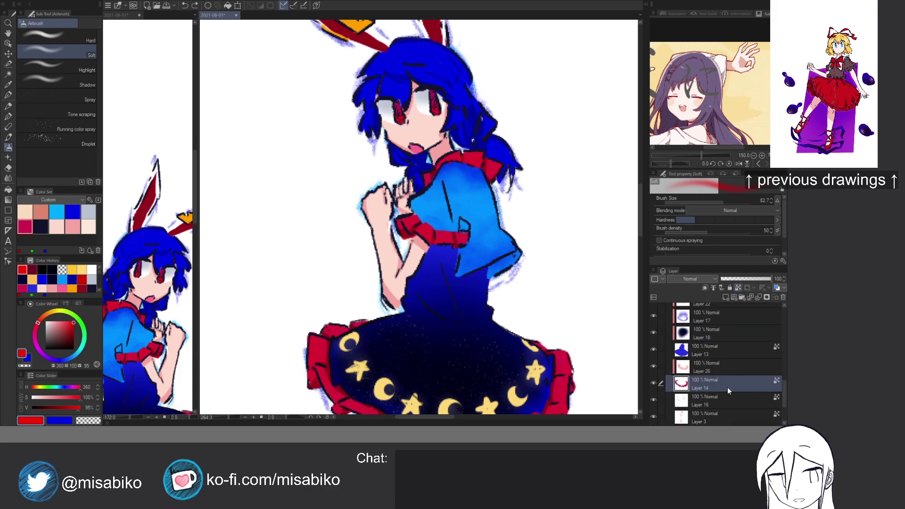
{"action": "key", "text": "b"}
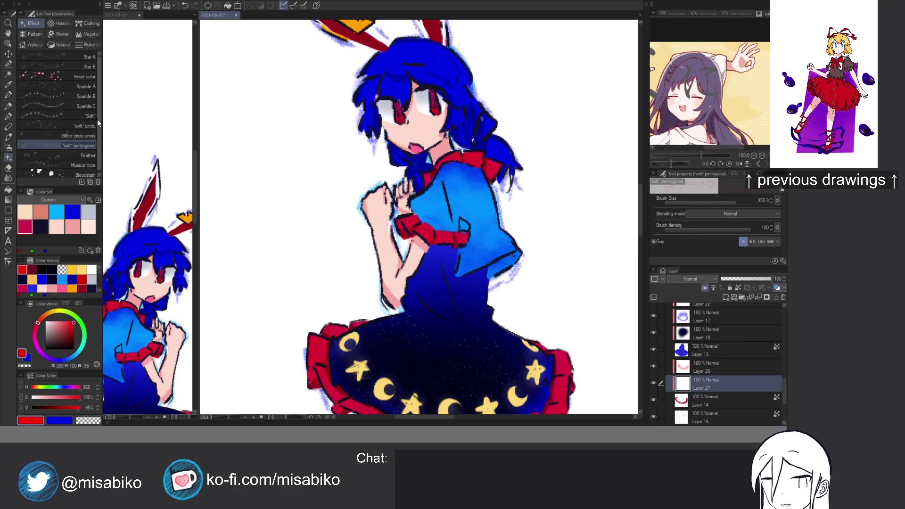
{"action": "left_click", "coordinate": [33, 269]}
{"action": "left_click_drag", "start_coordinate": [336, 354], "coordinate": [348, 344]}
{"action": "left_click_drag", "start_coordinate": [276, 352], "coordinate": [225, 352]}
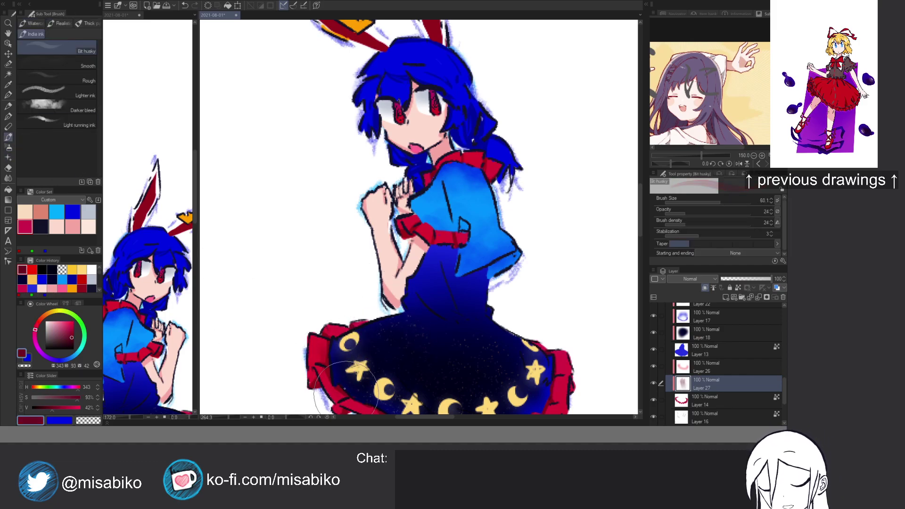
{"action": "scroll", "coordinate": [372, 368], "scroll_direction": "down", "scroll_amount": 3}
{"action": "left_click_drag", "start_coordinate": [388, 348], "coordinate": [448, 366]}
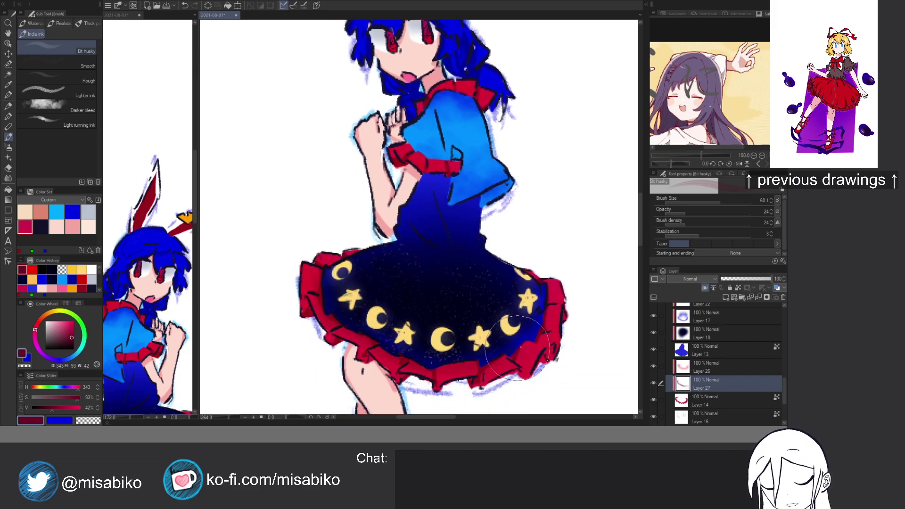
Add a layer clipped directly above Layer 15 and shade the collar and sleeve cuff in dark crimson with the Bit husky brush.
{"action": "scroll", "coordinate": [542, 267], "scroll_direction": "up", "scroll_amount": 4}
{"action": "scroll", "coordinate": [518, 377], "scroll_direction": "up", "scroll_amount": 1}
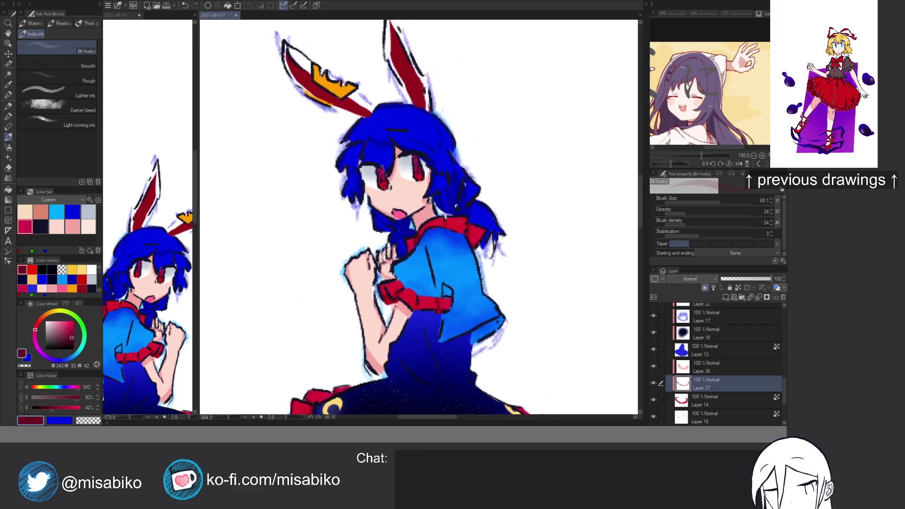
{"action": "scroll", "coordinate": [722, 330], "scroll_direction": "up", "scroll_amount": 3}
{"action": "left_click", "coordinate": [726, 327]}
{"action": "key", "text": "ctrl+shift+n"}
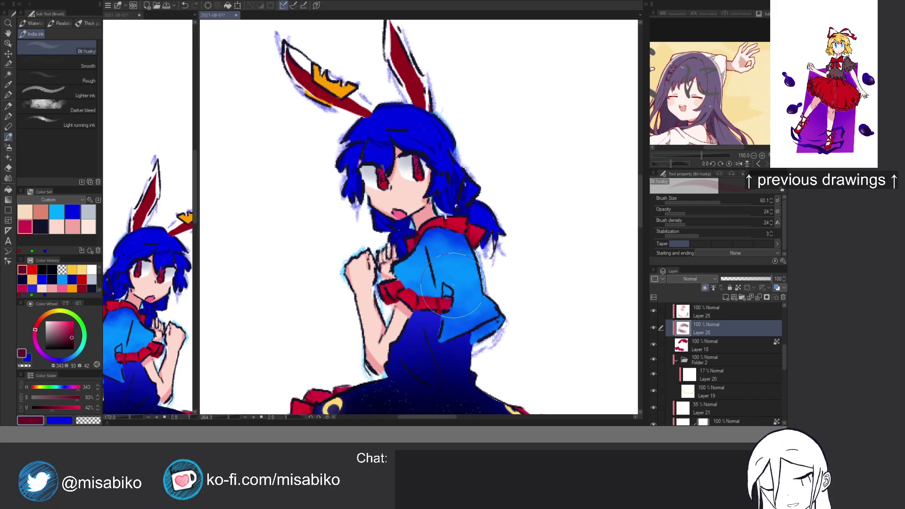
{"action": "scroll", "coordinate": [454, 286], "scroll_direction": "down", "scroll_amount": 3}
{"action": "left_click_drag", "start_coordinate": [457, 274], "coordinate": [454, 229]}
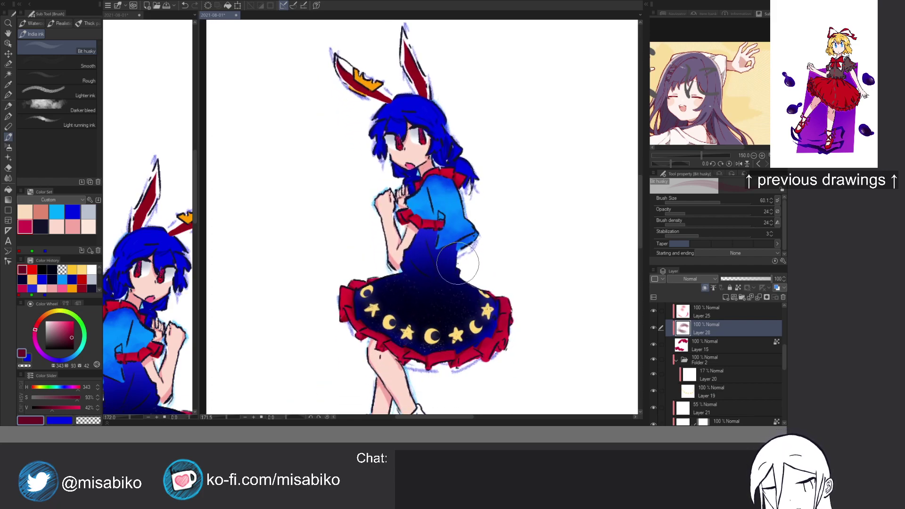
{"action": "scroll", "coordinate": [466, 246], "scroll_direction": "up", "scroll_amount": 3}
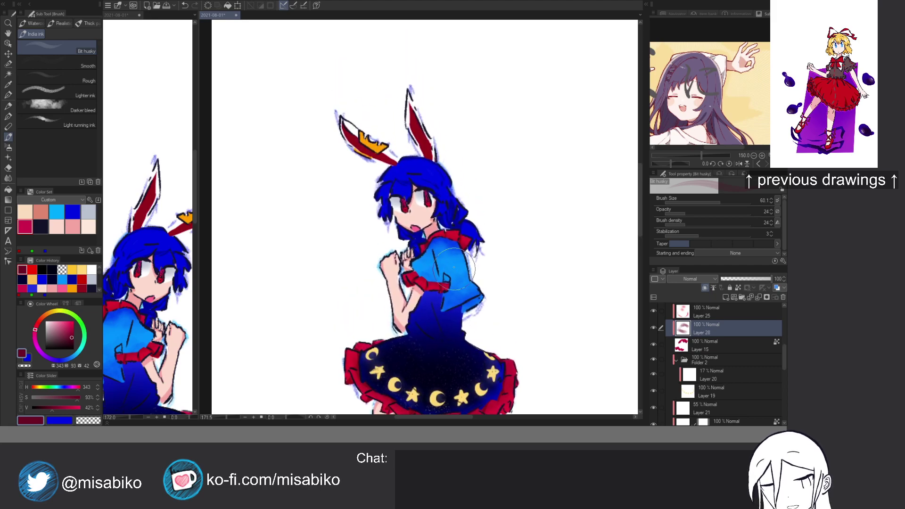
Add a layer clipped to the front hair's Layer 4 and sample a dark navy, saturation 75%, value 25%, for the Soft airbrush.
{"action": "left_click", "coordinate": [436, 173], "text": "ctrl+shift"}
{"action": "key", "text": "b"}
{"action": "key", "text": "b"}
{"action": "key", "text": "b"}
{"action": "key", "text": "b"}
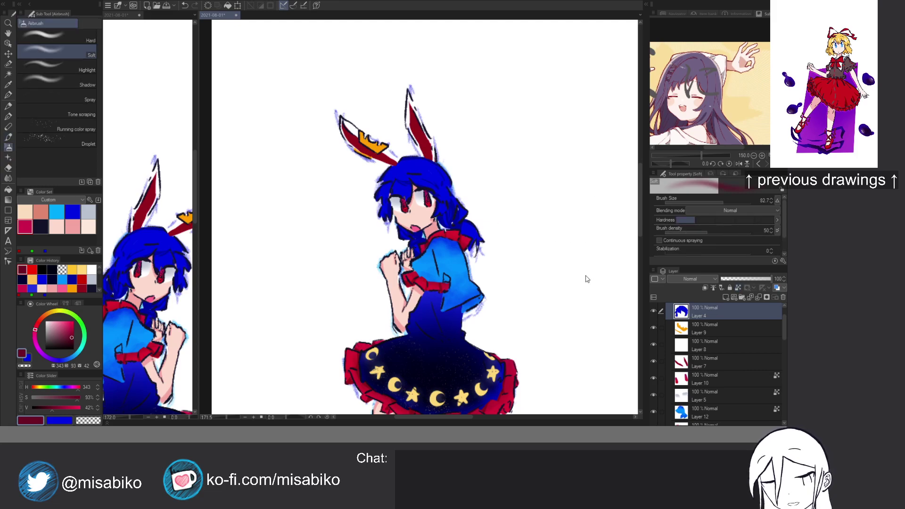
{"action": "left_click", "coordinate": [455, 218], "text": "alt"}
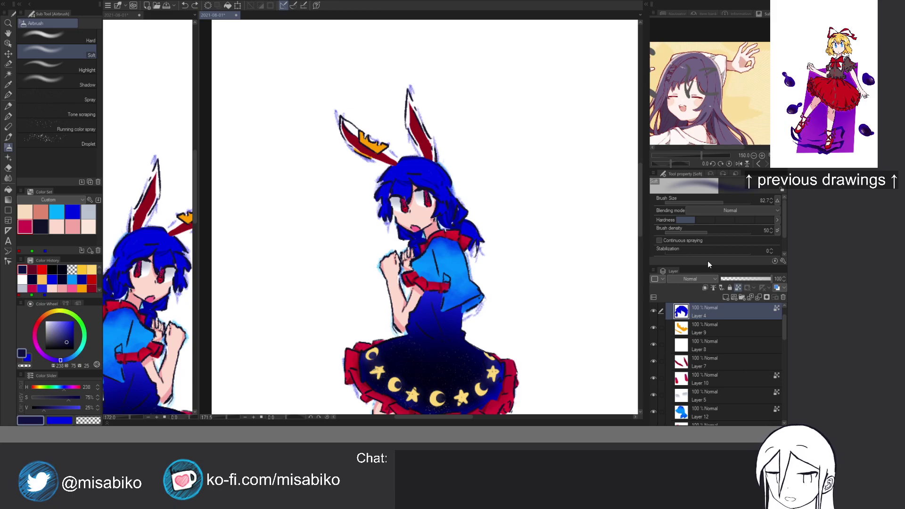
{"action": "key", "text": "ctrl+shift+n"}
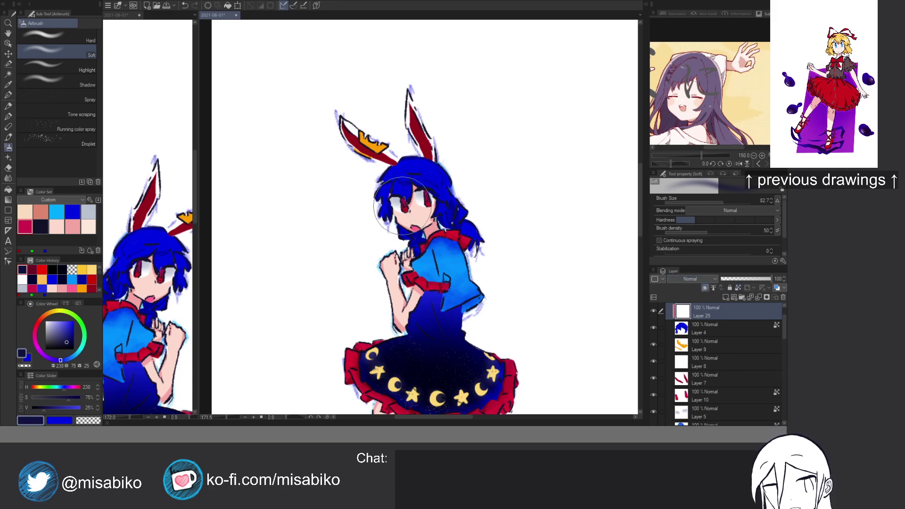
Select the back hair's layer, add a layer clipped to it and airbrush dark navy shading onto the hair.
{"action": "left_click", "coordinate": [466, 228], "text": "ctrl+shift"}
{"action": "key", "text": "ctrl+shift+n"}
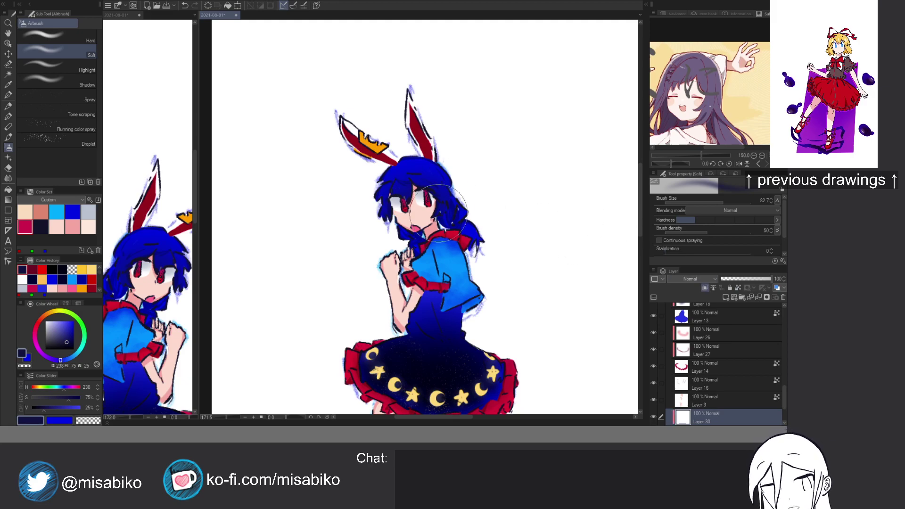
{"action": "left_click_drag", "start_coordinate": [461, 255], "coordinate": [473, 331]}
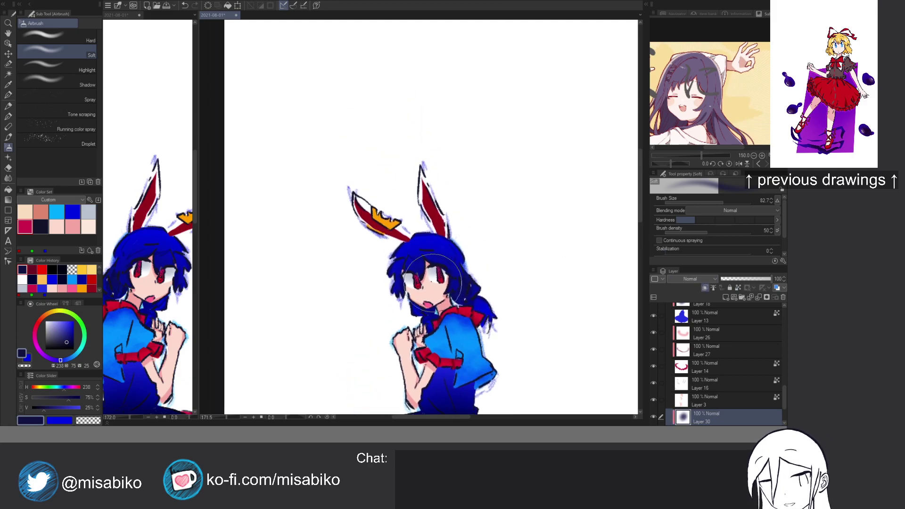
{"action": "left_click_drag", "start_coordinate": [419, 223], "coordinate": [467, 231]}
Shade the bases of both rabbit ears on Layer 8 with the Coloring G pen in light blue-gray, hue 221, saturation 11%, value 81%.
{"action": "left_click", "coordinate": [416, 260], "text": "ctrl+shift"}
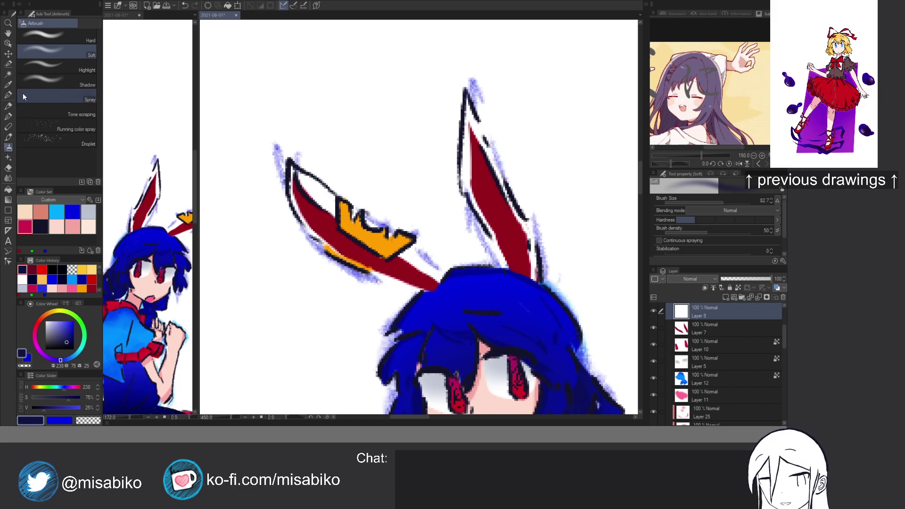
{"action": "left_click", "coordinate": [9, 96]}
{"action": "left_click", "coordinate": [88, 211]}
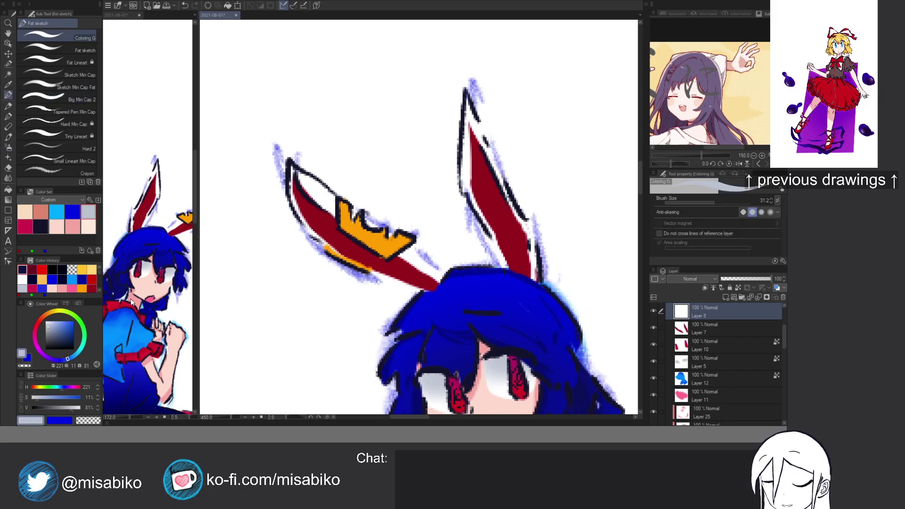
{"action": "mouse_move", "coordinate": [419, 263]}
{"action": "left_mouse_down"}
{"action": "mouse_move", "coordinate": [472, 280]}
{"action": "mouse_move", "coordinate": [405, 288]}
{"action": "left_mouse_up"}
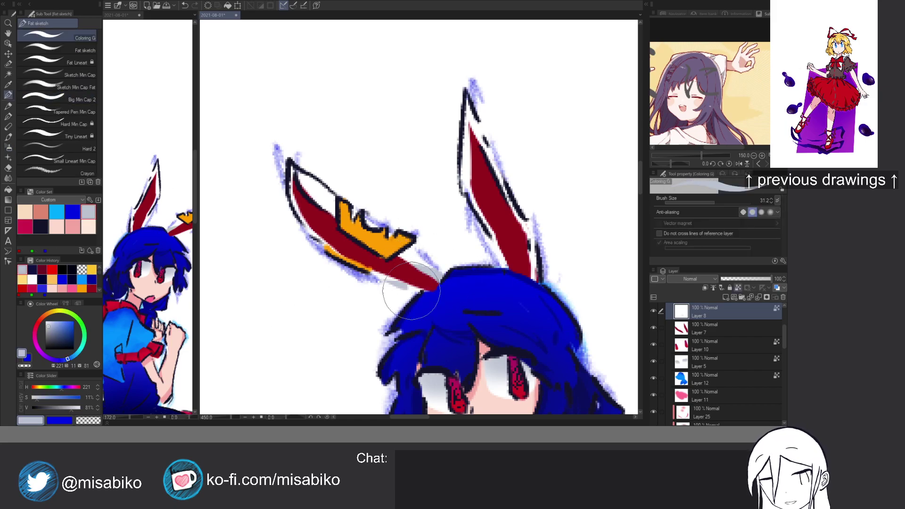
{"action": "left_click_drag", "start_coordinate": [532, 261], "coordinate": [536, 280]}
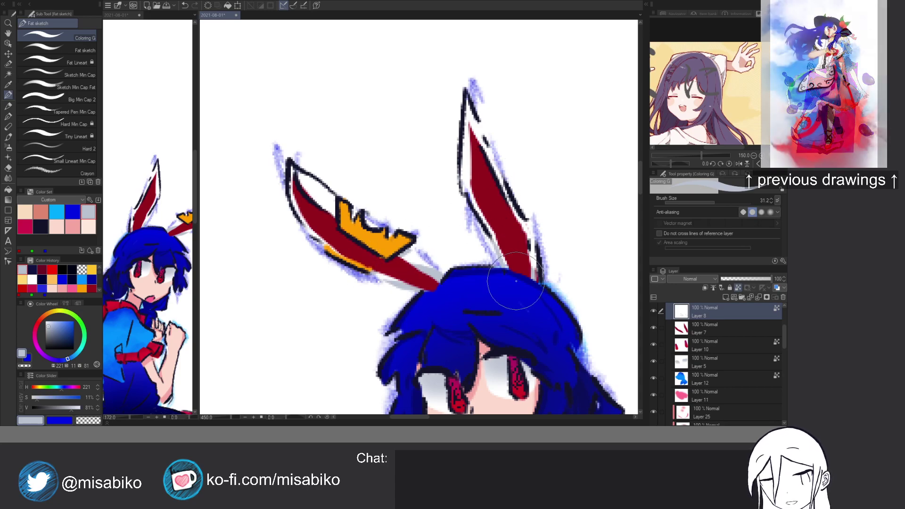
{"action": "left_click_drag", "start_coordinate": [516, 186], "coordinate": [508, 195]}
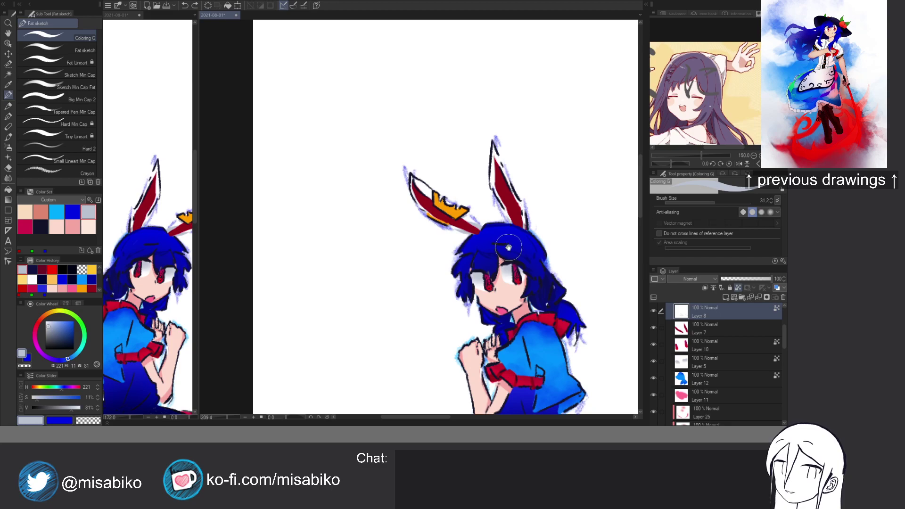
{"action": "scroll", "coordinate": [502, 255], "scroll_direction": "down", "scroll_amount": 3}
{"action": "left_click_drag", "start_coordinate": [514, 173], "coordinate": [504, 113]}
{"action": "left_click_drag", "start_coordinate": [532, 197], "coordinate": [522, 239]}
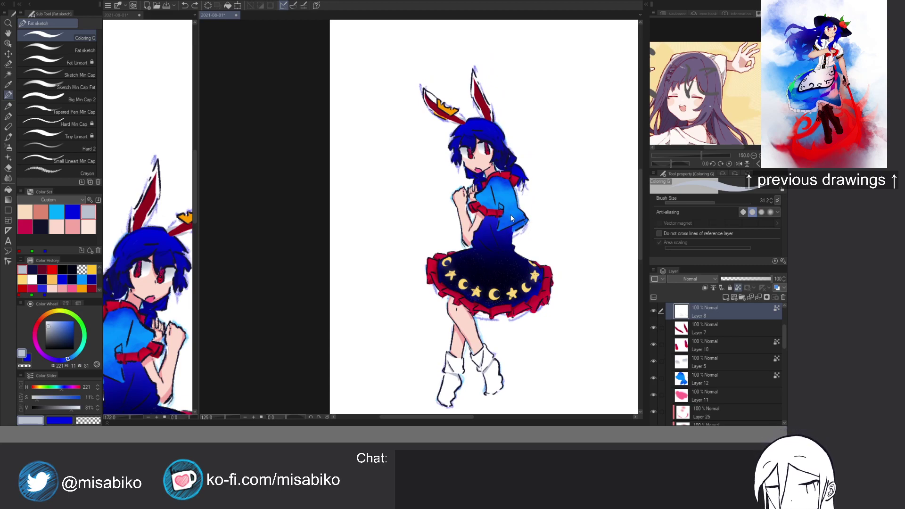
{"action": "left_click_drag", "start_coordinate": [552, 214], "coordinate": [519, 200]}
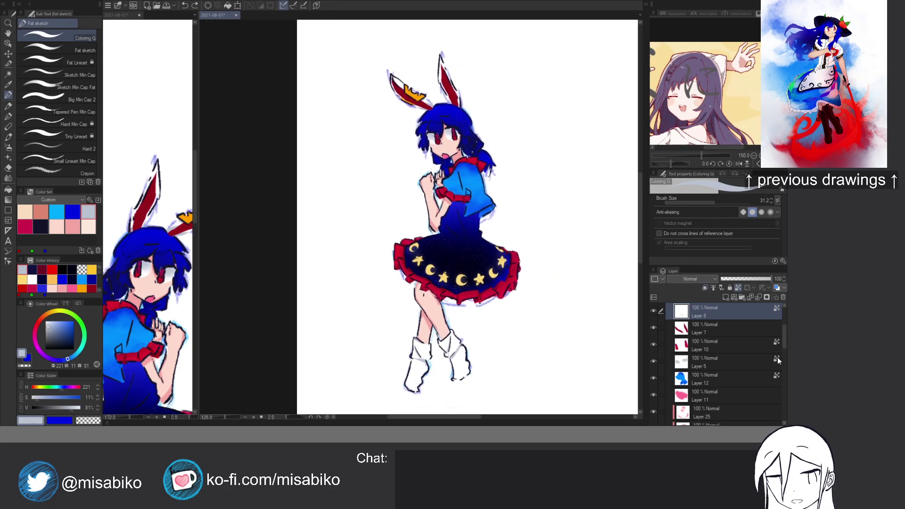
Collapse the coloring folder and add a new layer directly above Layer 1, beneath the folder.
{"action": "left_click_drag", "start_coordinate": [782, 341], "coordinate": [776, 403]}
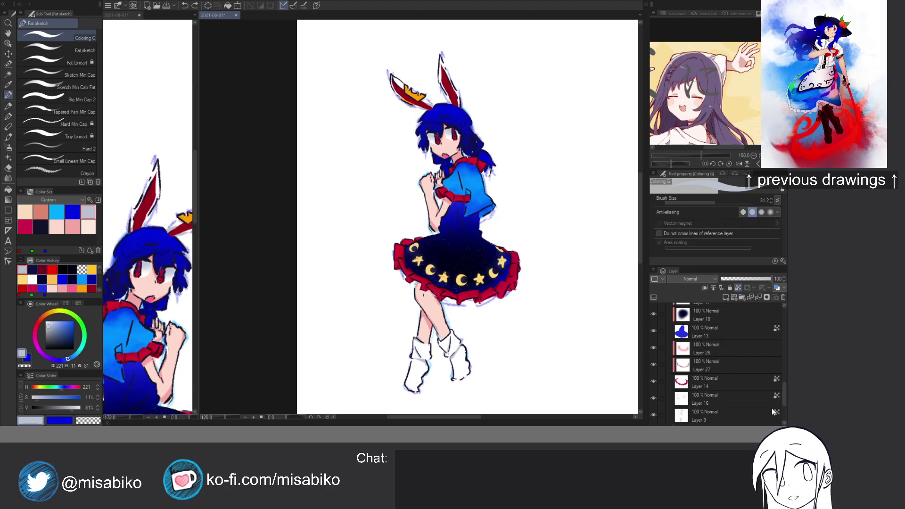
{"action": "scroll", "coordinate": [783, 401], "scroll_direction": "down", "scroll_amount": 2}
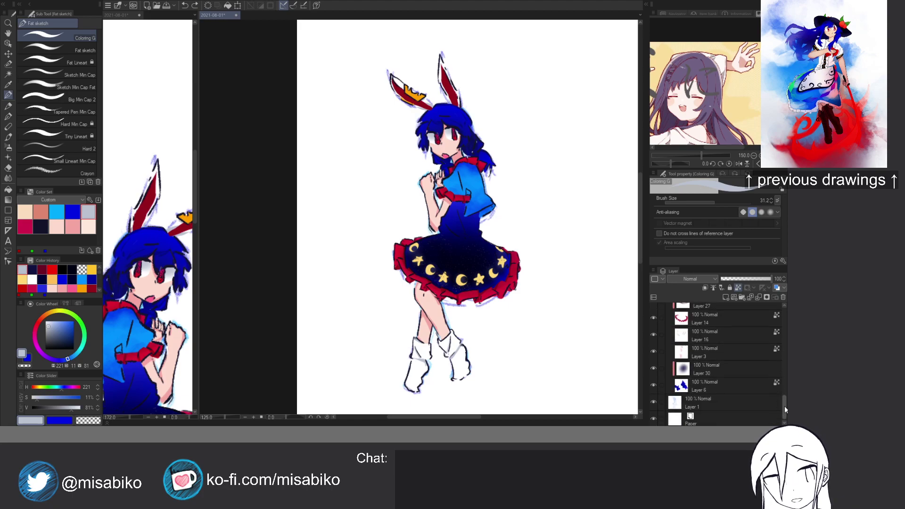
{"action": "left_click_drag", "start_coordinate": [782, 399], "coordinate": [785, 321]}
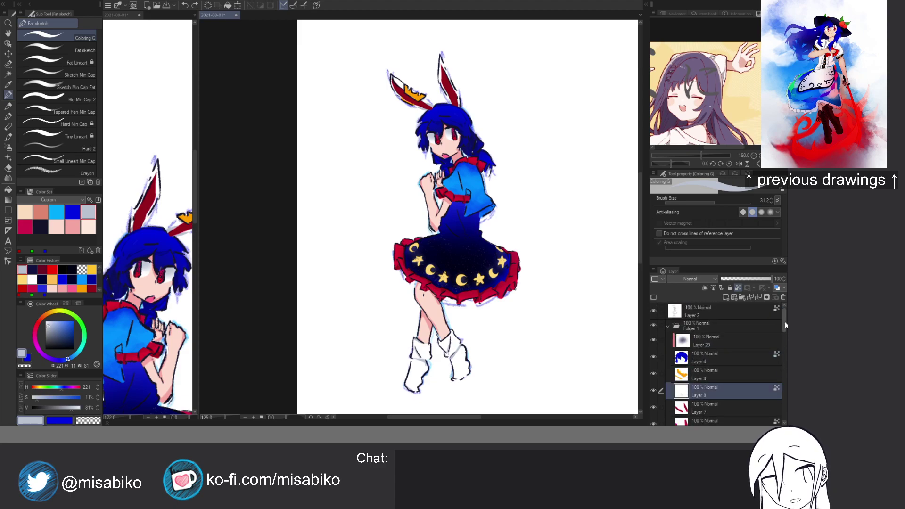
{"action": "left_click", "coordinate": [668, 327]}
{"action": "left_click", "coordinate": [683, 343]}
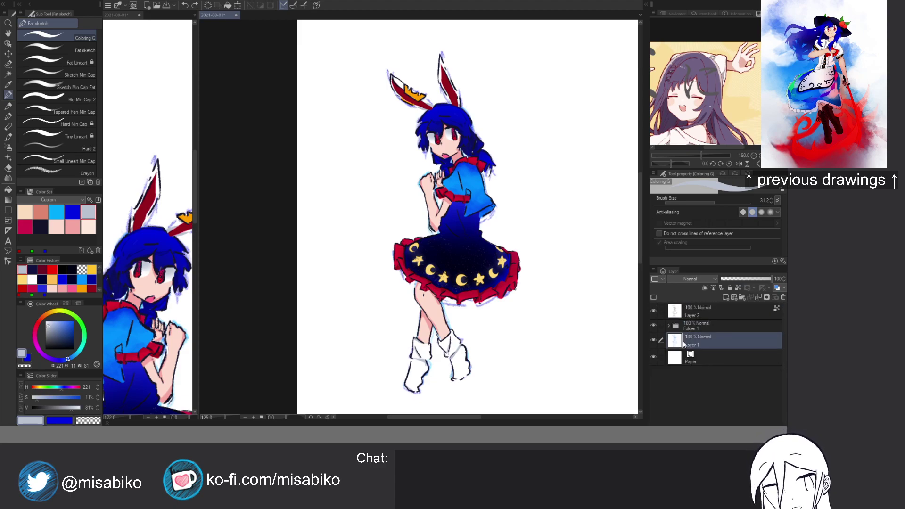
{"action": "key", "text": "ctrl+shift+n"}
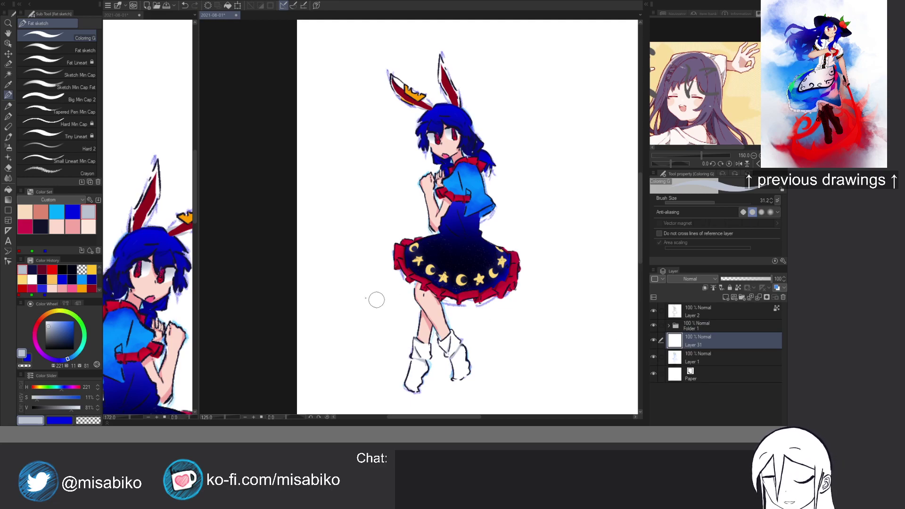
Draw a filled crimson rectangle behind the character's upper body, using hue 343, saturation 88%, value 81%.
{"action": "left_click", "coordinate": [25, 227]}
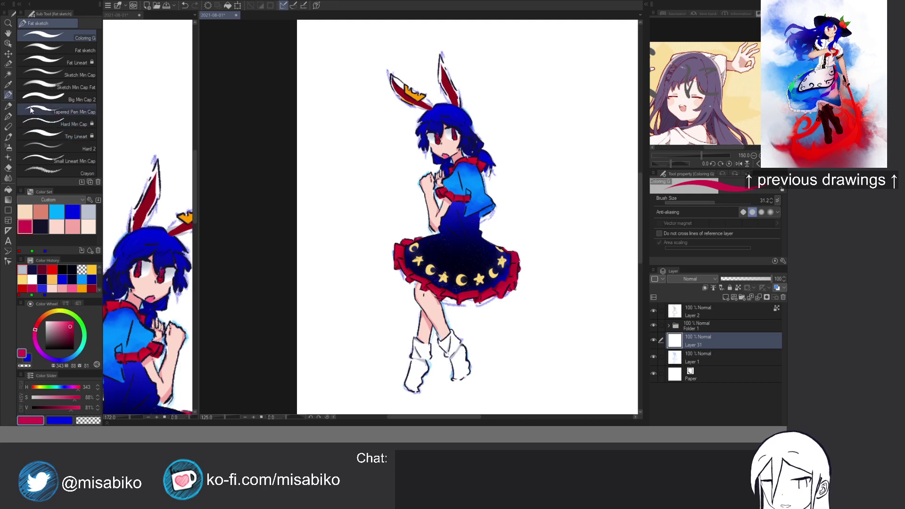
{"action": "left_click", "coordinate": [8, 209]}
{"action": "left_click_drag", "start_coordinate": [379, 230], "coordinate": [483, 223]}
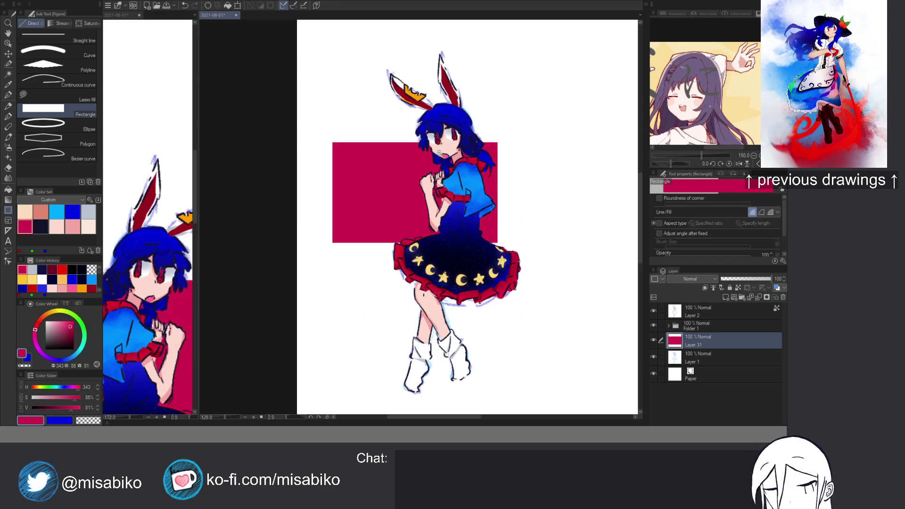
Retouch the cheek outline on Layer 2 with the Tapered Pen Min Cap brush in dark navy, hue 241, saturation 52%, value 17%.
{"action": "scroll", "coordinate": [443, 152], "scroll_direction": "up", "scroll_amount": 5}
{"action": "left_click_drag", "start_coordinate": [443, 151], "coordinate": [438, 254]}
{"action": "scroll", "coordinate": [397, 238], "scroll_direction": "up", "scroll_amount": 3}
{"action": "left_click", "coordinate": [726, 312]}
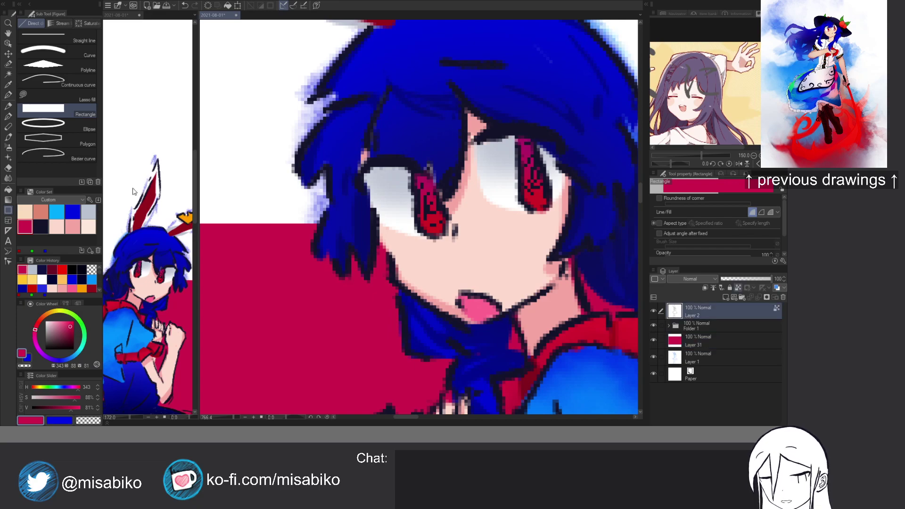
{"action": "left_click", "coordinate": [7, 96]}
{"action": "left_click", "coordinate": [60, 112]}
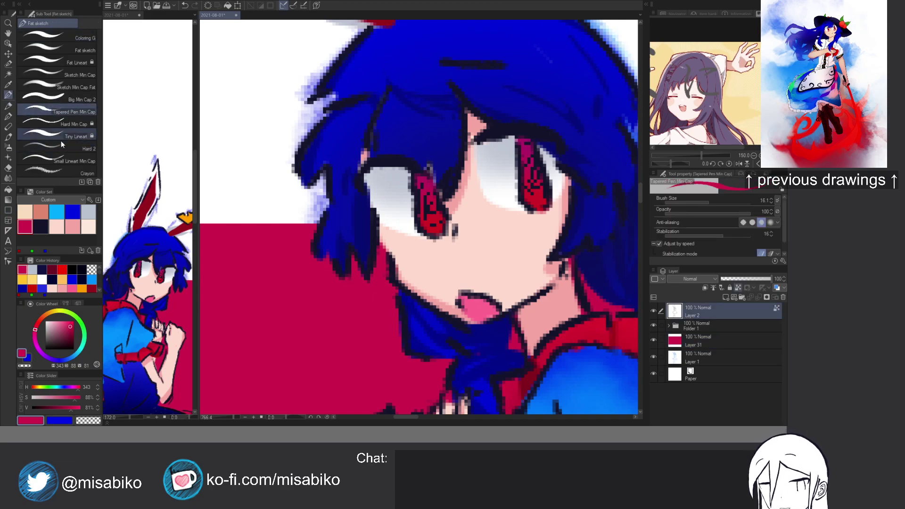
{"action": "left_click", "coordinate": [42, 227]}
{"action": "left_click_drag", "start_coordinate": [393, 269], "coordinate": [386, 253]}
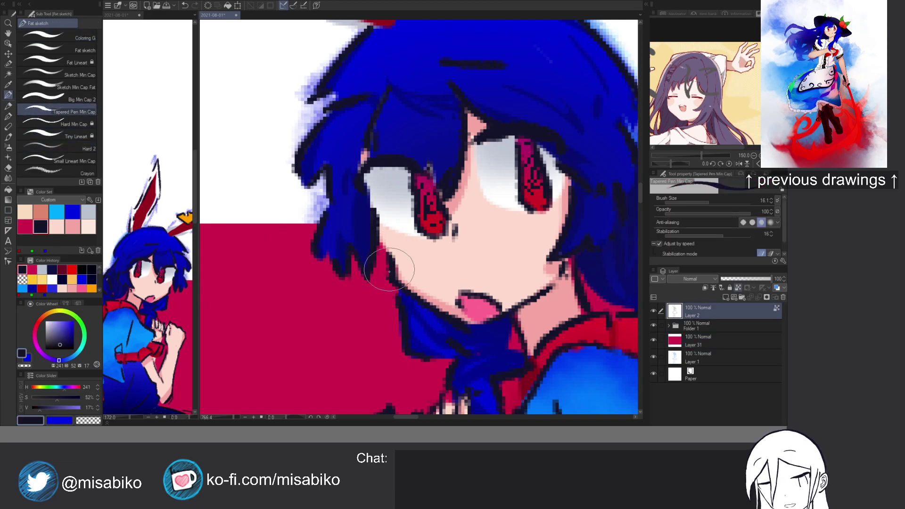
Clean up the jaw line between cheek and chin on Layer 2, alternating dark navy with transparent color and undoing unwanted strokes.
{"action": "key", "text": "c"}
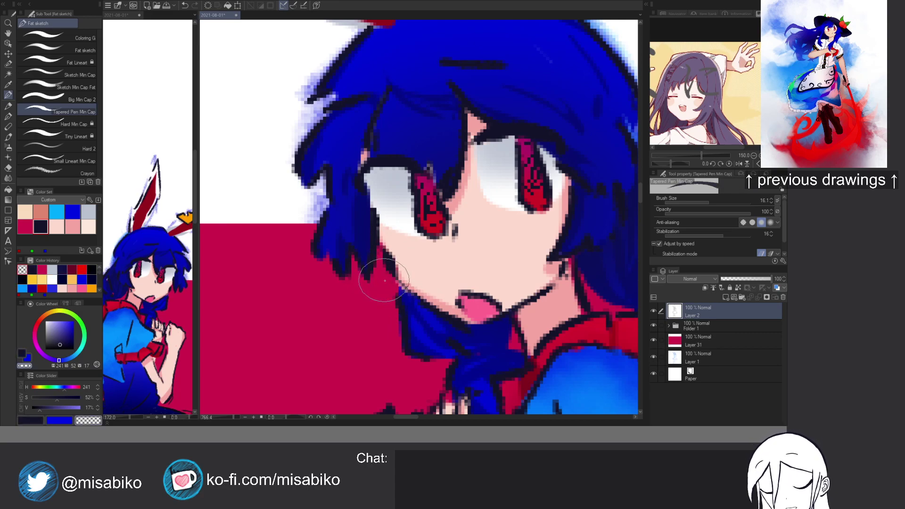
{"action": "key", "text": "c"}
{"action": "key", "text": "c"}
{"action": "mouse_move", "coordinate": [390, 251]}
{"action": "left_mouse_down"}
{"action": "mouse_move", "coordinate": [402, 276]}
{"action": "mouse_move", "coordinate": [383, 266]}
{"action": "mouse_move", "coordinate": [453, 309]}
{"action": "left_mouse_up"}
{"action": "key", "text": "c"}
{"action": "key", "text": "ctrl+z"}
{"action": "left_click_drag", "start_coordinate": [381, 265], "coordinate": [462, 316]}
{"action": "key", "text": "ctrl+z"}
{"action": "left_click_drag", "start_coordinate": [400, 281], "coordinate": [427, 300]}
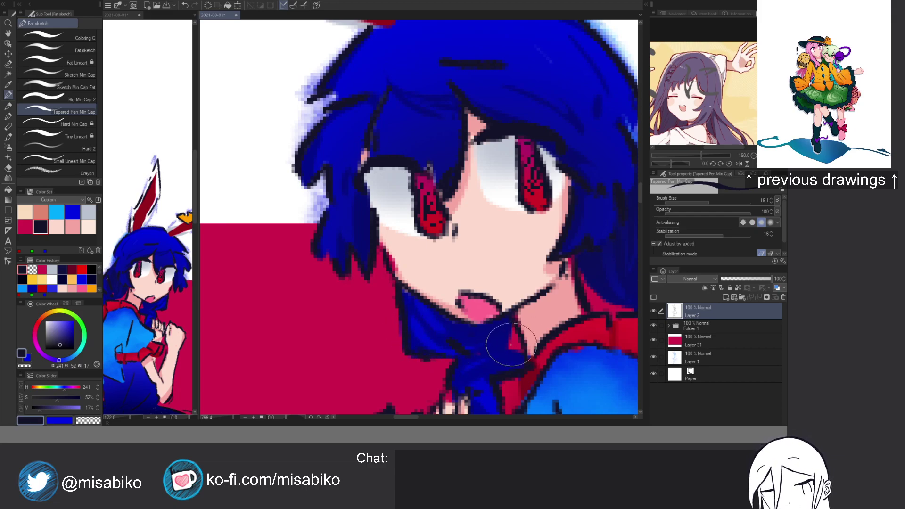
{"action": "mouse_move", "coordinate": [599, 280]}
{"action": "left_mouse_down"}
{"action": "mouse_move", "coordinate": [532, 283]}
{"action": "mouse_move", "coordinate": [565, 330]}
{"action": "left_mouse_up"}
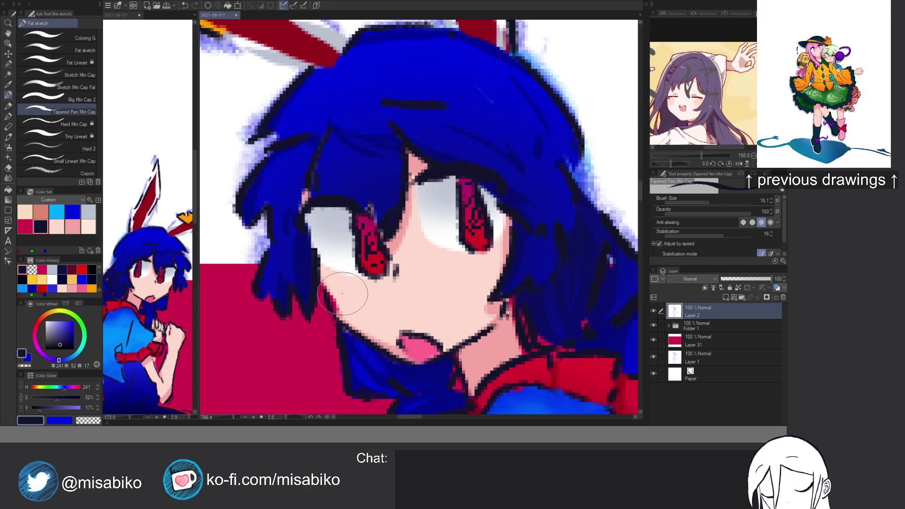
Patch and trim the skin along the cheek and jaw on Layer 3, using the sampled light skin tone, transparent color and pink shadow tone.
{"action": "left_click", "coordinate": [359, 304], "text": "alt"}
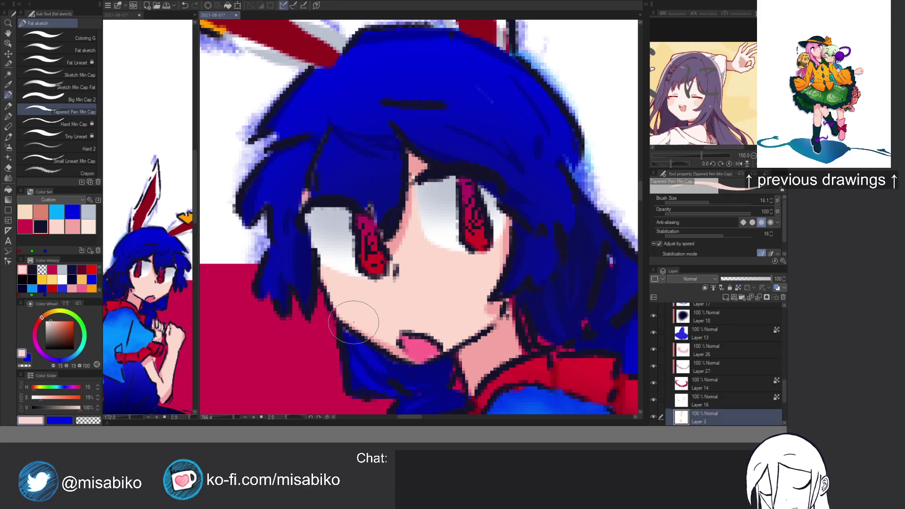
{"action": "key", "text": "c"}
{"action": "left_click_drag", "start_coordinate": [331, 323], "coordinate": [344, 335]}
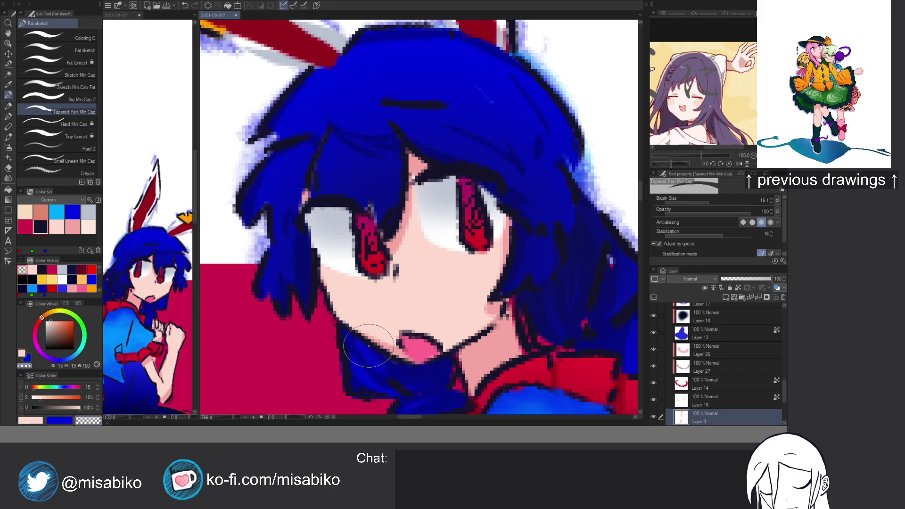
{"action": "left_click", "coordinate": [399, 241], "text": "alt"}
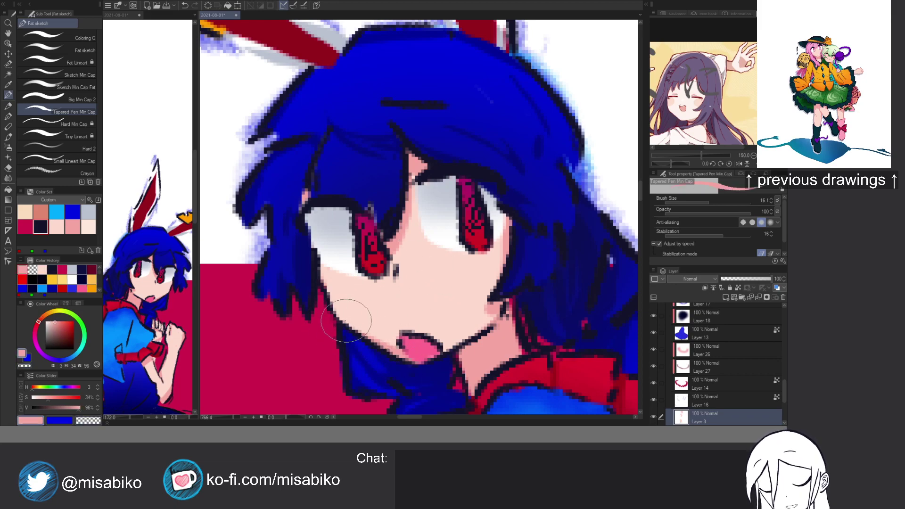
{"action": "left_click_drag", "start_coordinate": [333, 310], "coordinate": [381, 343]}
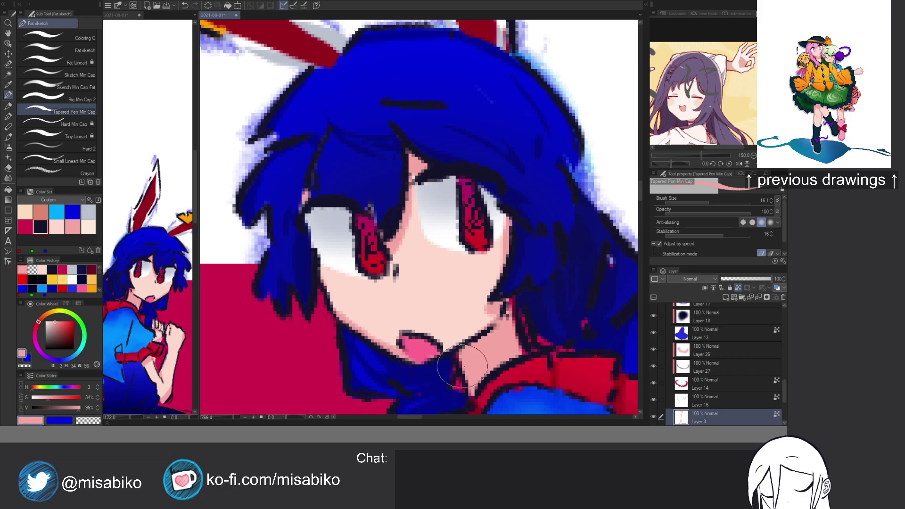
{"action": "scroll", "coordinate": [487, 323], "scroll_direction": "down", "scroll_amount": 4}
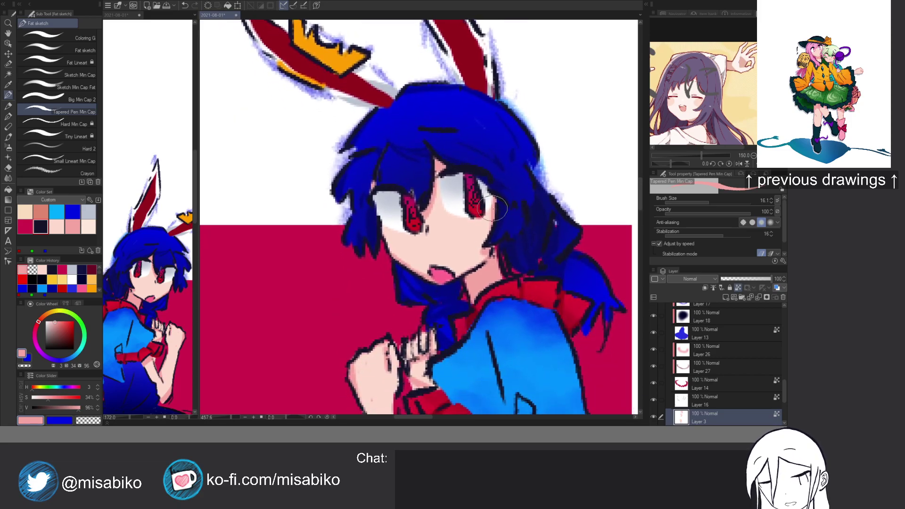
{"action": "left_click_drag", "start_coordinate": [507, 210], "coordinate": [517, 192]}
Select the crimson rectangle's layer, lock its transparent pixels and prepare the Bit husky brush with a lighter pink at saturation 58%.
{"action": "left_click", "coordinate": [394, 272], "text": "ctrl+shift"}
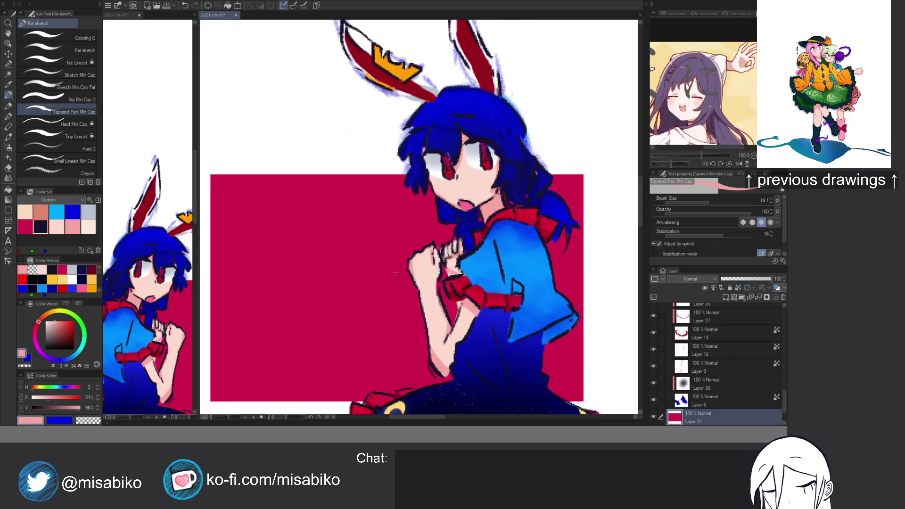
{"action": "key", "text": "b"}
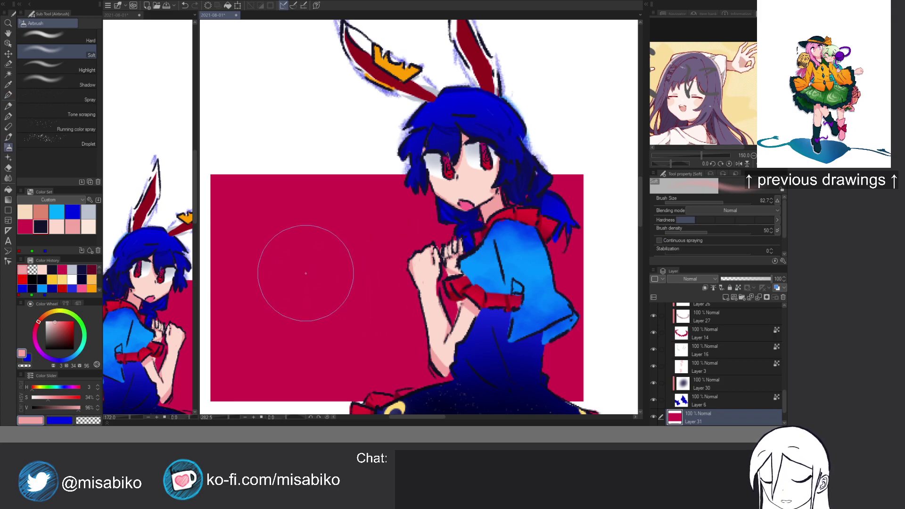
{"action": "left_click", "coordinate": [317, 283], "text": "alt"}
{"action": "left_click_drag", "start_coordinate": [78, 398], "coordinate": [61, 398]}
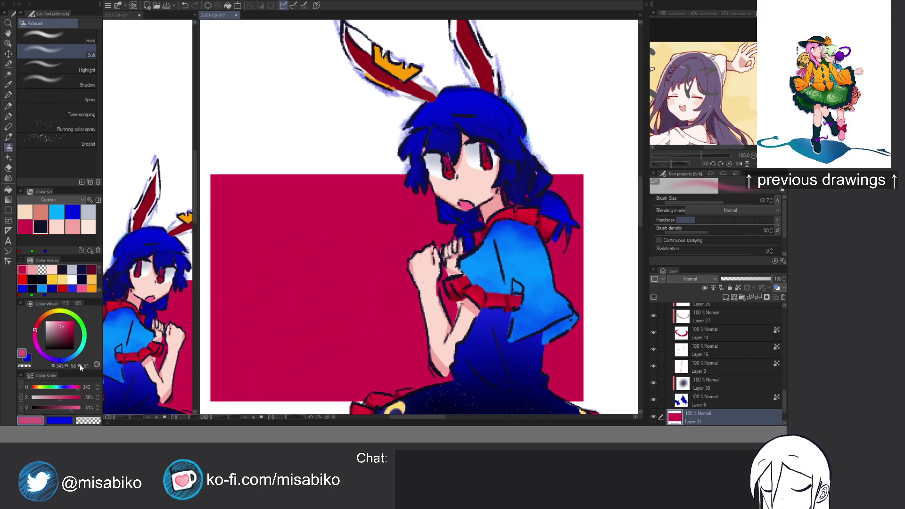
{"action": "key", "text": "b"}
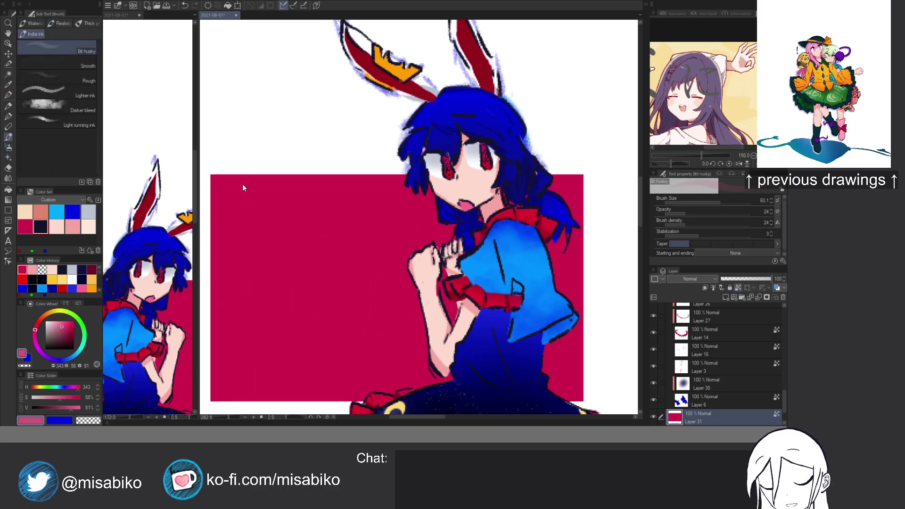
Add a layer clipped to the crimson rectangle and brush muted pink clouds over it with the Bit husky brush at size 220.3.
{"action": "left_click", "coordinate": [739, 287]}
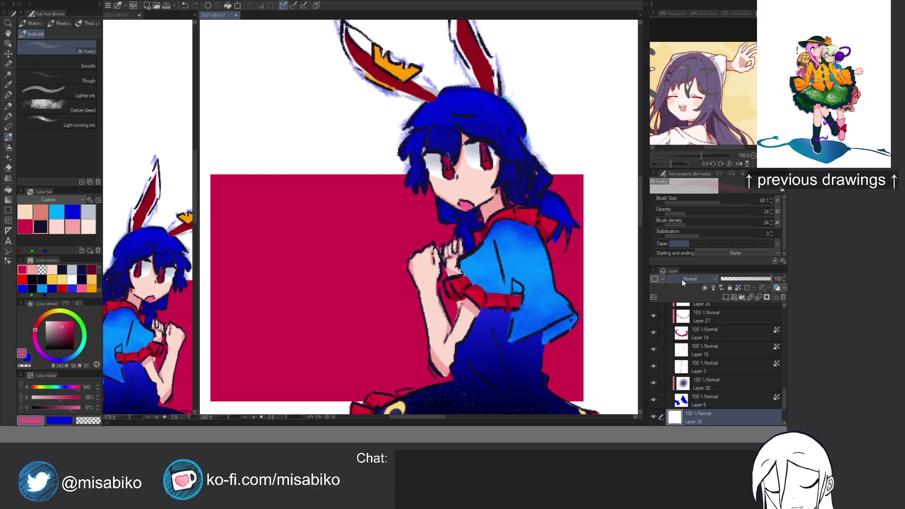
{"action": "left_click", "coordinate": [705, 288]}
{"action": "left_click", "coordinate": [731, 203]}
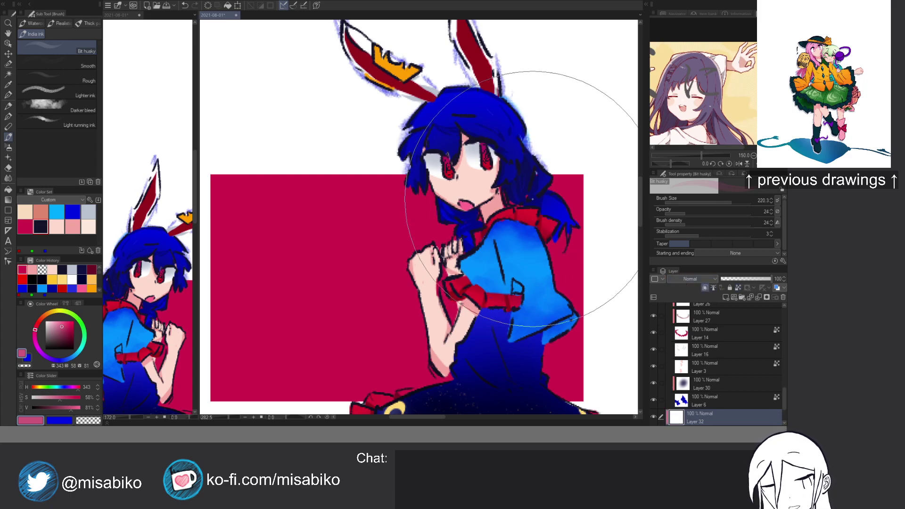
{"action": "mouse_move", "coordinate": [459, 214]}
{"action": "left_mouse_down"}
{"action": "mouse_move", "coordinate": [405, 239]}
{"action": "mouse_move", "coordinate": [446, 273]}
{"action": "mouse_move", "coordinate": [500, 282]}
{"action": "mouse_move", "coordinate": [450, 260]}
{"action": "mouse_move", "coordinate": [386, 197]}
{"action": "mouse_move", "coordinate": [438, 264]}
{"action": "mouse_move", "coordinate": [507, 254]}
{"action": "mouse_move", "coordinate": [544, 289]}
{"action": "mouse_move", "coordinate": [523, 189]}
{"action": "mouse_move", "coordinate": [517, 205]}
{"action": "mouse_move", "coordinate": [545, 197]}
{"action": "mouse_move", "coordinate": [396, 174]}
{"action": "mouse_move", "coordinate": [424, 212]}
{"action": "mouse_move", "coordinate": [414, 227]}
{"action": "left_mouse_up"}
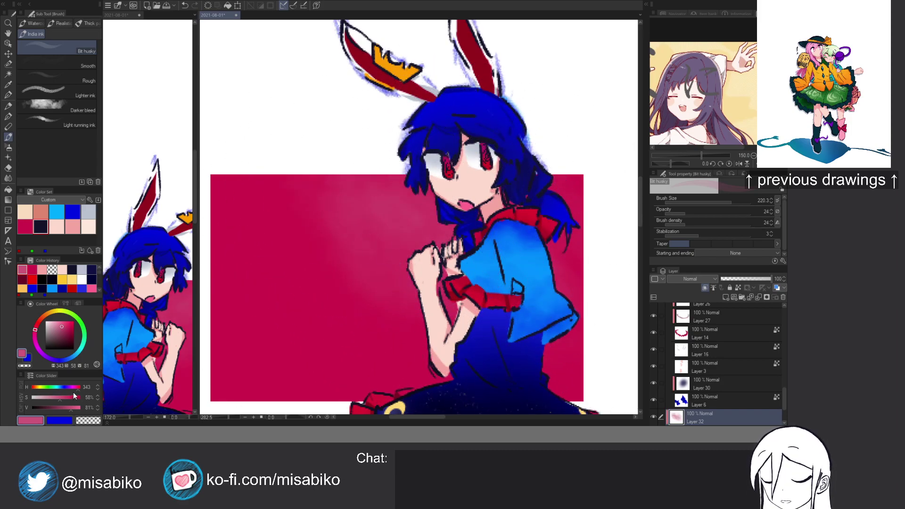
{"action": "mouse_move", "coordinate": [385, 281]}
{"action": "left_mouse_down"}
{"action": "mouse_move", "coordinate": [459, 273]}
{"action": "mouse_move", "coordinate": [512, 245]}
{"action": "mouse_move", "coordinate": [589, 279]}
{"action": "mouse_move", "coordinate": [585, 210]}
{"action": "left_mouse_up"}
{"action": "mouse_move", "coordinate": [374, 179]}
{"action": "left_mouse_down"}
{"action": "mouse_move", "coordinate": [495, 233]}
{"action": "mouse_move", "coordinate": [529, 233]}
{"action": "mouse_move", "coordinate": [553, 313]}
{"action": "mouse_move", "coordinate": [568, 284]}
{"action": "mouse_move", "coordinate": [571, 296]}
{"action": "mouse_move", "coordinate": [553, 306]}
{"action": "mouse_move", "coordinate": [423, 263]}
{"action": "mouse_move", "coordinate": [402, 320]}
{"action": "mouse_move", "coordinate": [441, 311]}
{"action": "left_mouse_up"}
Brush a lighter salmon pink (H 360, S 47, V 85) into the rectangle's texture and soften it using the transparent colour.
{"action": "left_click", "coordinate": [55, 400]}
{"action": "left_click_drag", "start_coordinate": [384, 232], "coordinate": [451, 240]}
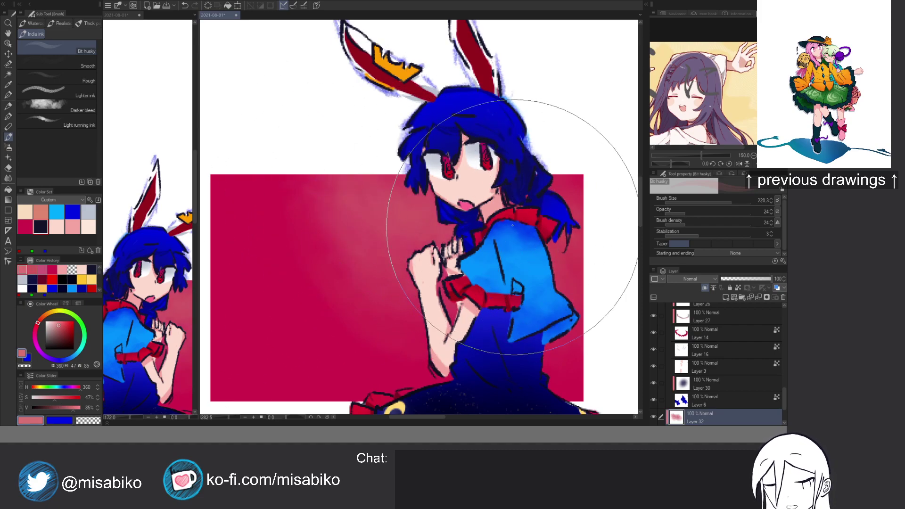
{"action": "scroll", "coordinate": [517, 181], "scroll_direction": "down", "scroll_amount": 4}
{"action": "key", "text": "c"}
{"action": "mouse_move", "coordinate": [475, 242]}
{"action": "left_mouse_down"}
{"action": "mouse_move", "coordinate": [454, 204]}
{"action": "mouse_move", "coordinate": [466, 231]}
{"action": "left_mouse_up"}
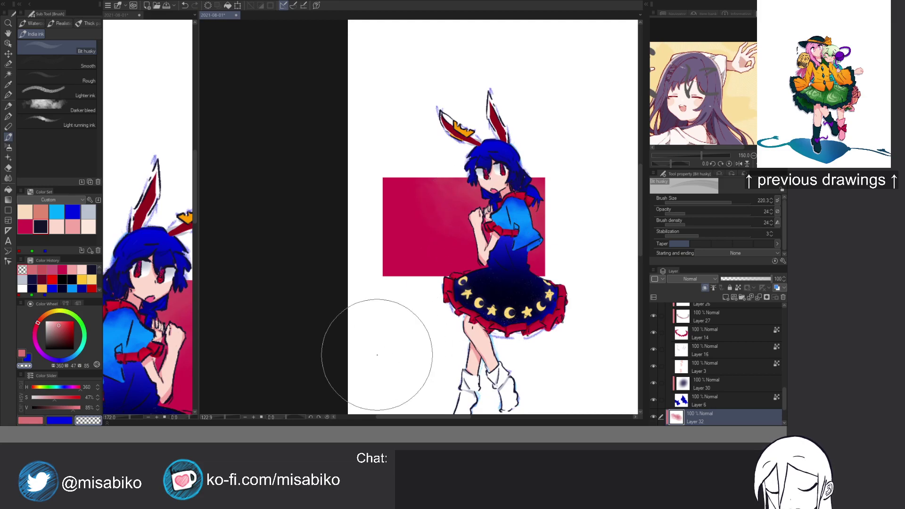
Sample the rectangle's colour, darken it to H 343, S 97, V 75, and brush it across the lower part of the rectangle.
{"action": "left_click", "coordinate": [395, 232], "text": "alt"}
{"action": "left_click", "coordinate": [80, 398]}
{"action": "left_click", "coordinate": [69, 408]}
{"action": "mouse_move", "coordinate": [391, 239]}
{"action": "left_mouse_down"}
{"action": "mouse_move", "coordinate": [433, 272]}
{"action": "mouse_move", "coordinate": [481, 277]}
{"action": "left_mouse_up"}
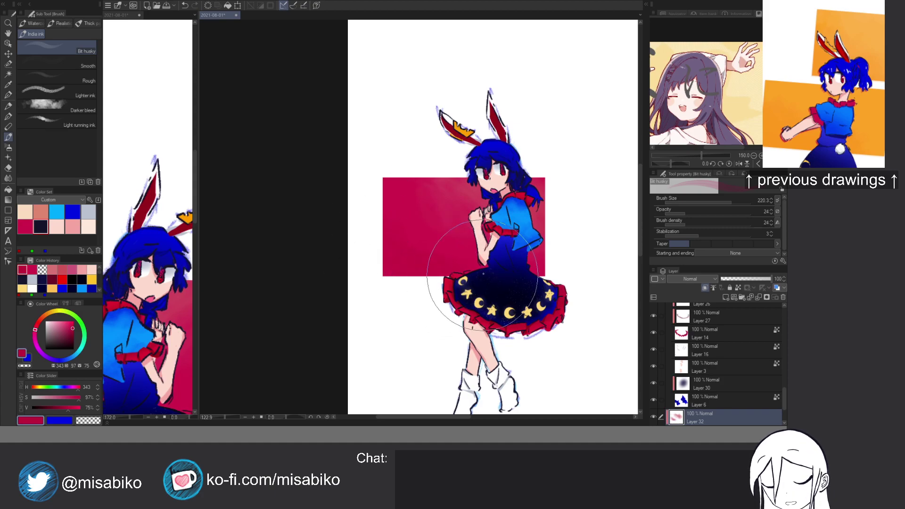
{"action": "left_click_drag", "start_coordinate": [493, 187], "coordinate": [526, 284]}
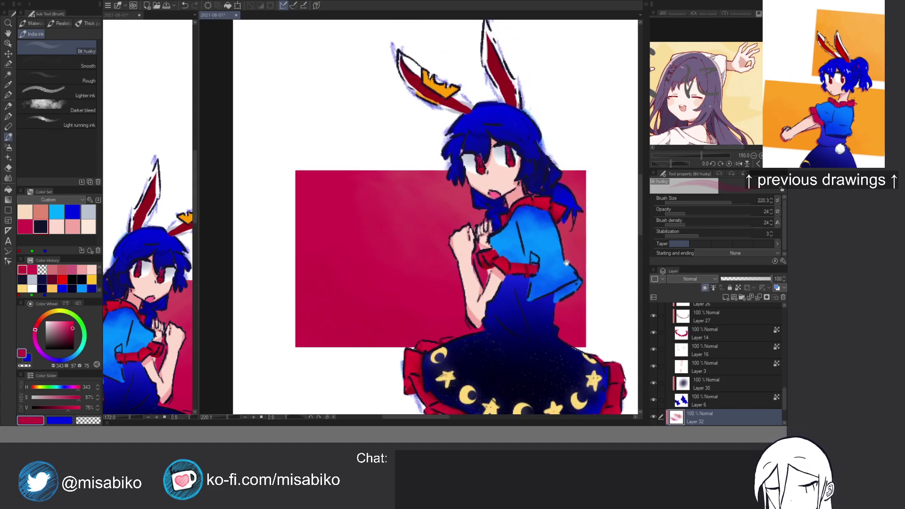
Set the opacity of the rectangle's Layer 31 to 89% and hide the Layer 1 sketch.
{"action": "scroll", "coordinate": [525, 284], "scroll_direction": "down", "scroll_amount": 3}
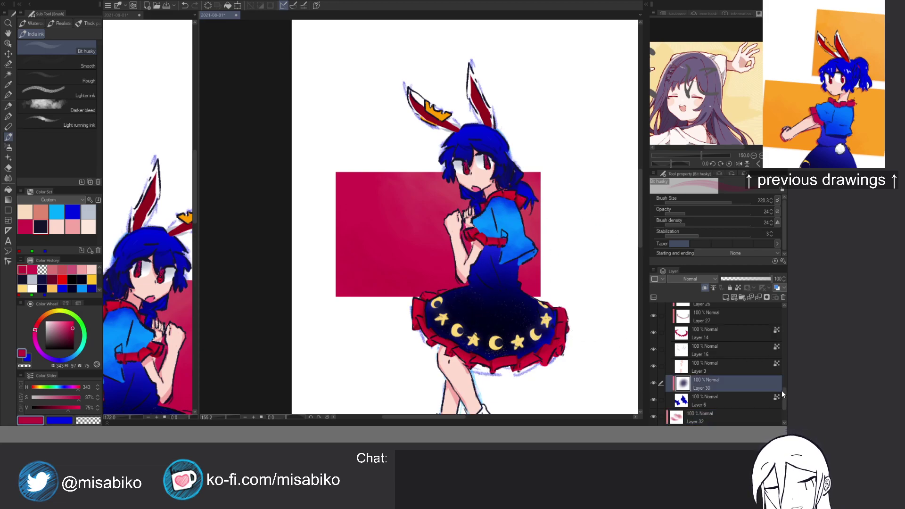
{"action": "scroll", "coordinate": [785, 391], "scroll_direction": "down", "scroll_amount": 2}
{"action": "left_click", "coordinate": [750, 393]}
{"action": "left_click_drag", "start_coordinate": [759, 280], "coordinate": [767, 279]}
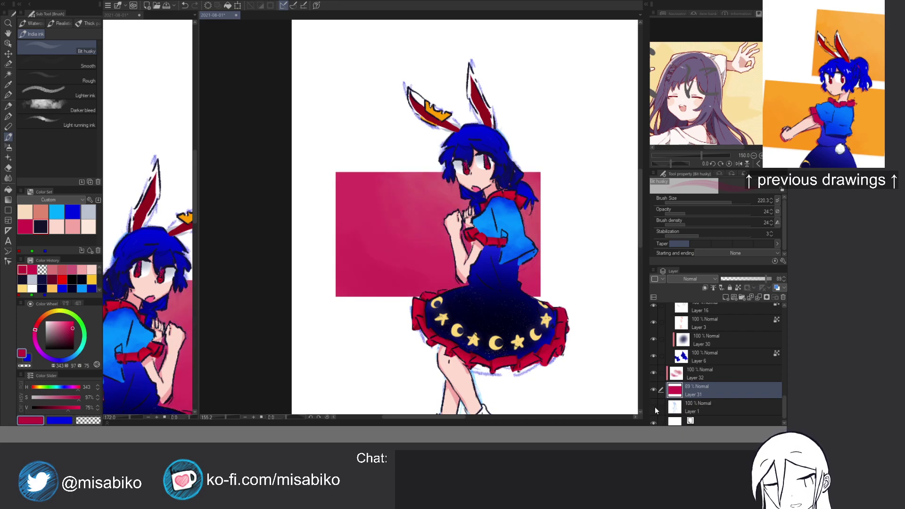
{"action": "scroll", "coordinate": [584, 329], "scroll_direction": "down", "scroll_amount": 4}
{"action": "left_click_drag", "start_coordinate": [574, 307], "coordinate": [540, 262]}
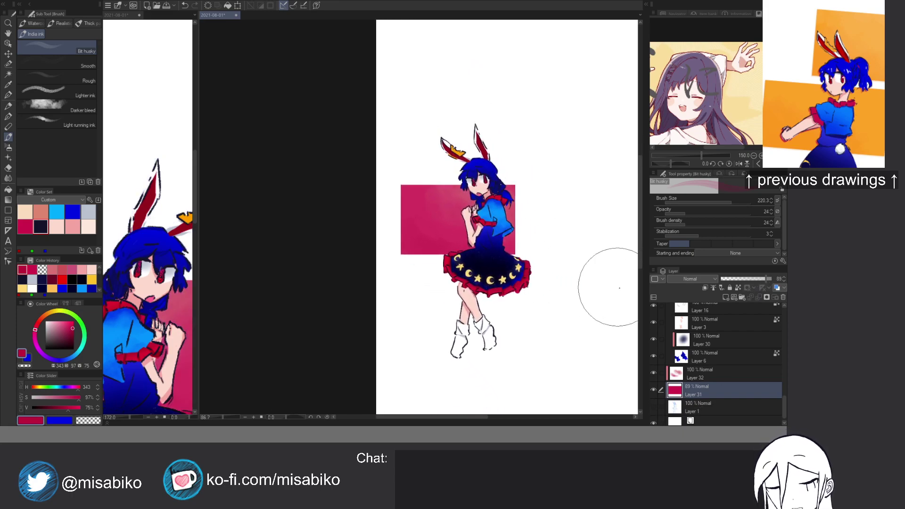
Collapse Folder 1, create a selection from Layer 2 and Folder 1 together, and offset the selection outline slightly to the character's left.
{"action": "scroll", "coordinate": [783, 394], "scroll_direction": "up", "scroll_amount": 3}
{"action": "left_click_drag", "start_coordinate": [786, 388], "coordinate": [785, 317]}
{"action": "left_click", "coordinate": [668, 307]}
{"action": "left_click", "coordinate": [708, 313]}
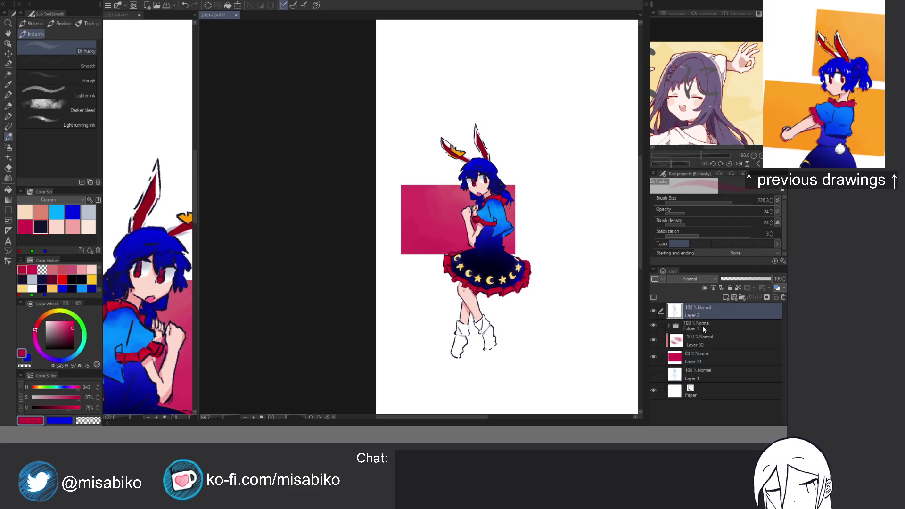
{"action": "left_click", "coordinate": [703, 326], "text": "shift"}
{"action": "key", "text": "ctrl+shift+a"}
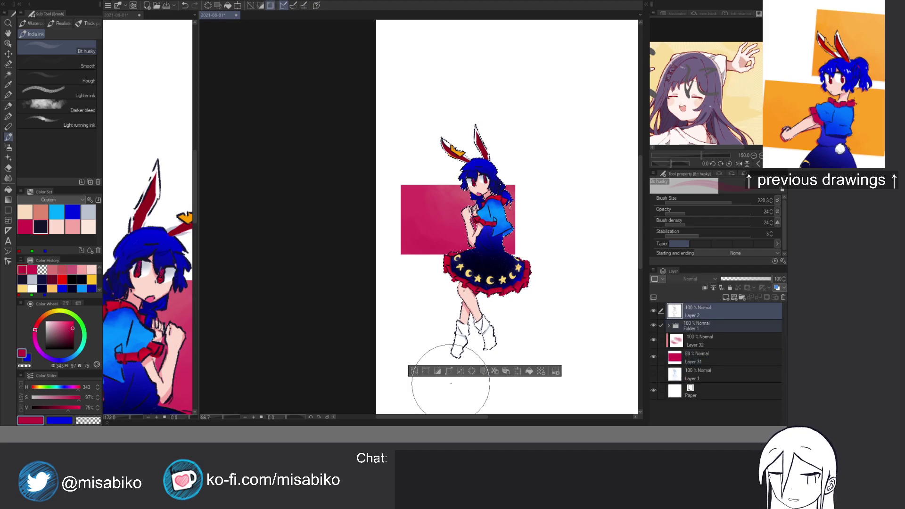
{"action": "left_click", "coordinate": [115, 274]}
{"action": "key", "text": "ctrl+z"}
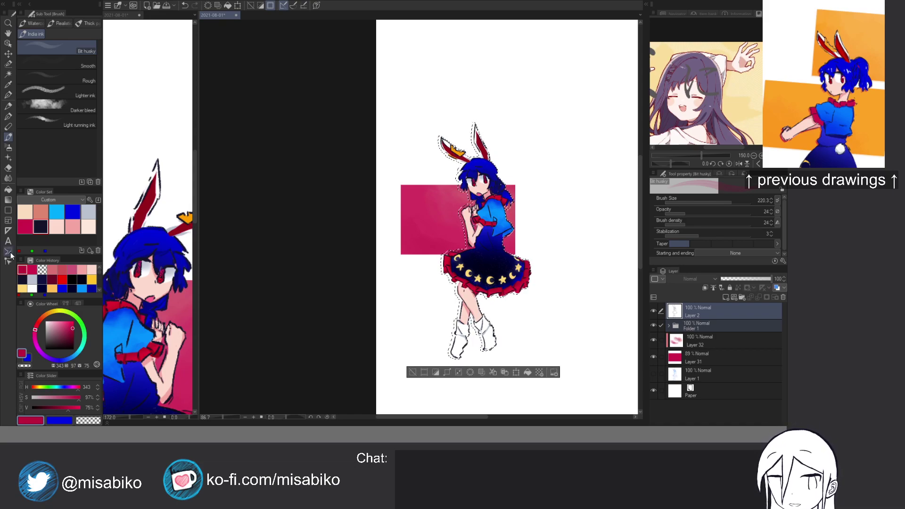
Add a layer beneath Folder 1, fill the offset selection with grey using the Coloring G pen at size 217.8, and deselect.
{"action": "left_click", "coordinate": [689, 344]}
{"action": "key", "text": "ctrl+shift+n"}
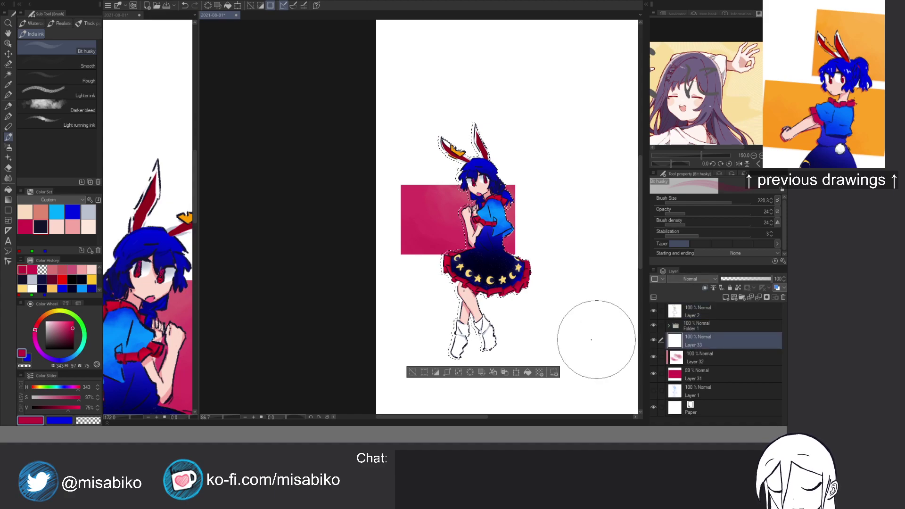
{"action": "left_click", "coordinate": [8, 95]}
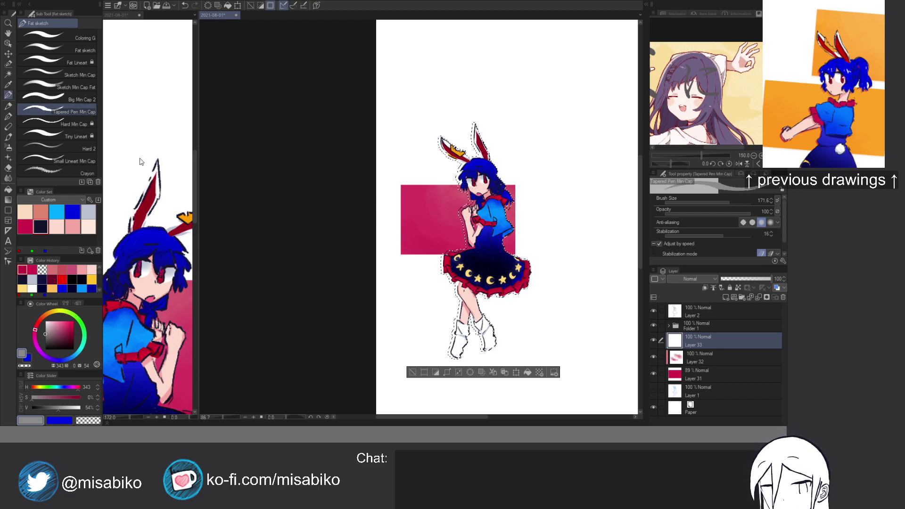
{"action": "left_click_drag", "start_coordinate": [408, 163], "coordinate": [392, 164]}
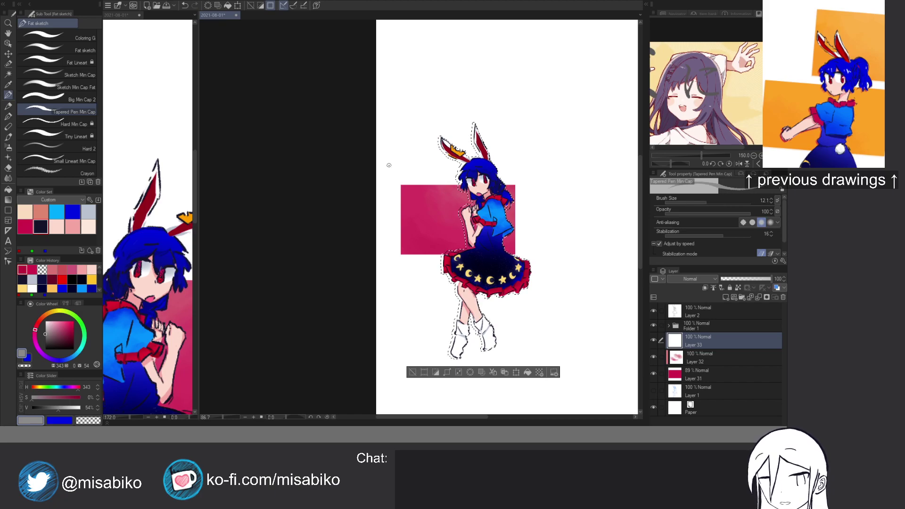
{"action": "left_click", "coordinate": [57, 35]}
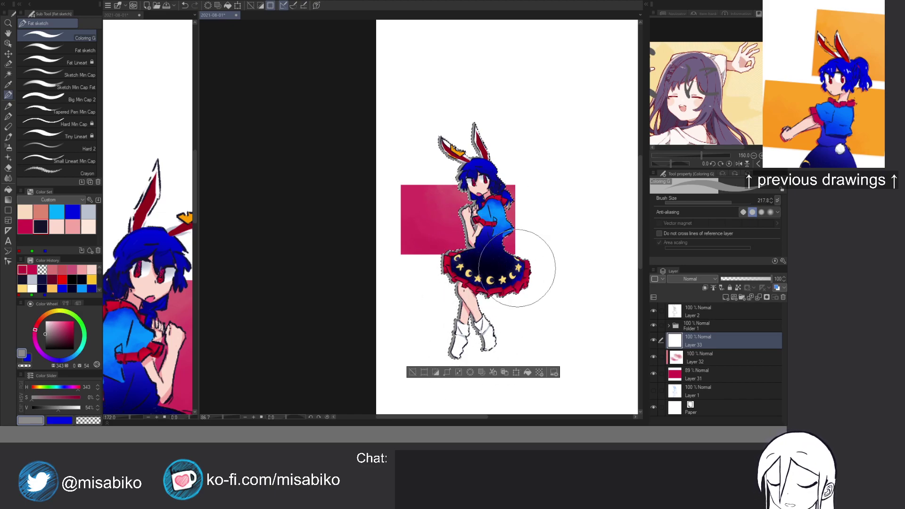
{"action": "mouse_move", "coordinate": [526, 274]}
{"action": "left_mouse_down"}
{"action": "mouse_move", "coordinate": [496, 265]}
{"action": "mouse_move", "coordinate": [434, 140]}
{"action": "left_mouse_up"}
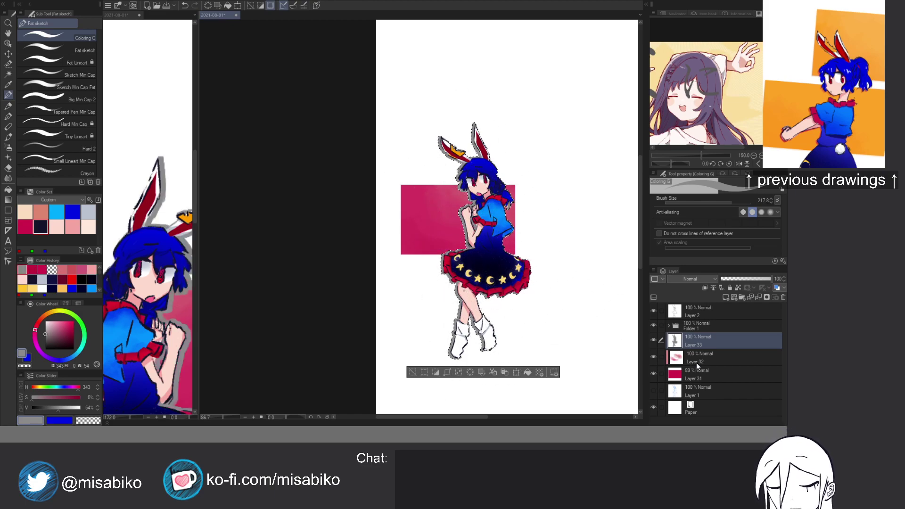
{"action": "key", "text": "ctrl+d"}
Clip the grey shadow layer to the rectangle and set its blending mode to Overlay.
{"action": "left_click", "coordinate": [706, 288]}
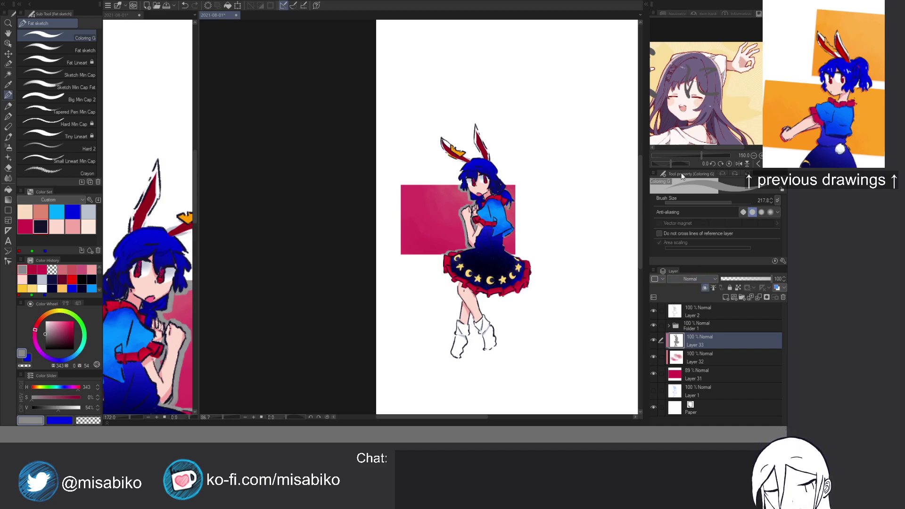
{"action": "left_click", "coordinate": [683, 152]}
{"action": "left_click_drag", "start_coordinate": [486, 182], "coordinate": [532, 186]}
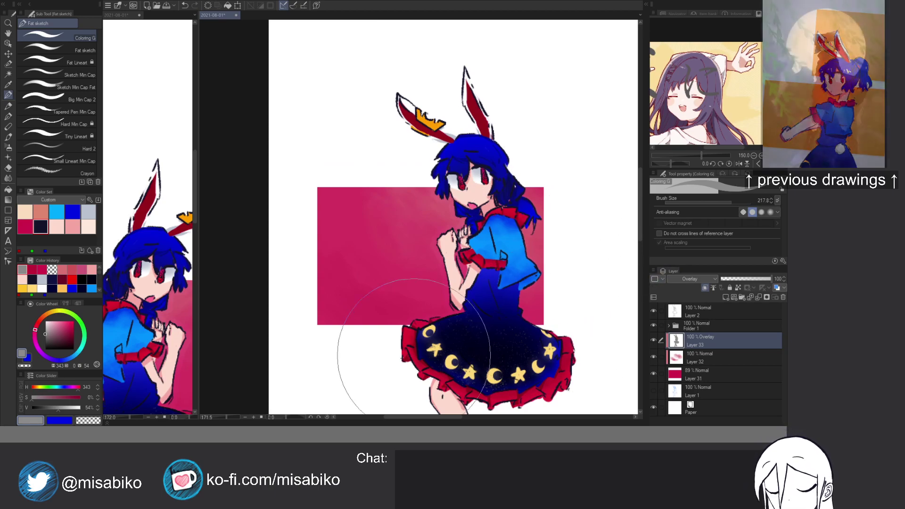
Lock the shadow layer's transparent pixels and repaint the silhouette in dark grey (H 343, S 0, V 21).
{"action": "left_click", "coordinate": [45, 343]}
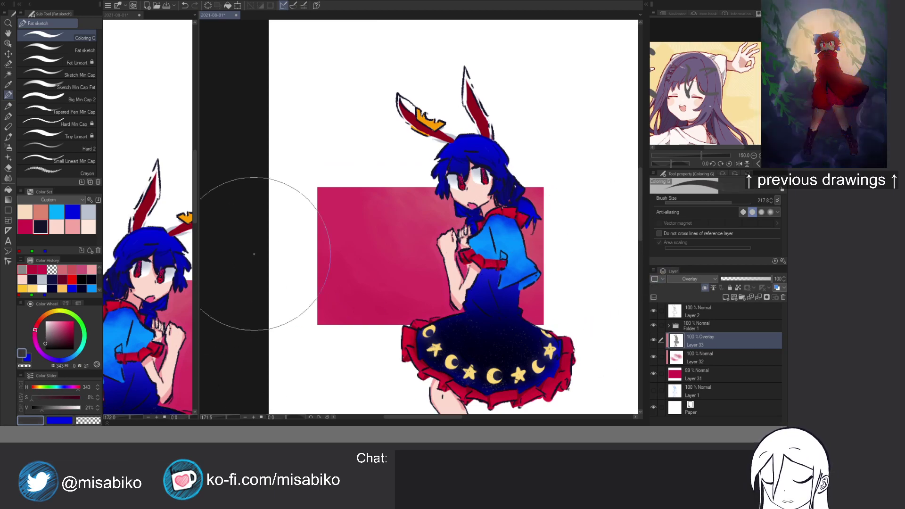
{"action": "key", "text": "slash"}
{"action": "mouse_move", "coordinate": [444, 70]}
{"action": "left_mouse_down"}
{"action": "mouse_move", "coordinate": [425, 160]}
{"action": "mouse_move", "coordinate": [466, 200]}
{"action": "mouse_move", "coordinate": [463, 320]}
{"action": "mouse_move", "coordinate": [502, 339]}
{"action": "mouse_move", "coordinate": [520, 230]}
{"action": "mouse_move", "coordinate": [450, 381]}
{"action": "mouse_move", "coordinate": [574, 276]}
{"action": "mouse_move", "coordinate": [538, 399]}
{"action": "left_mouse_up"}
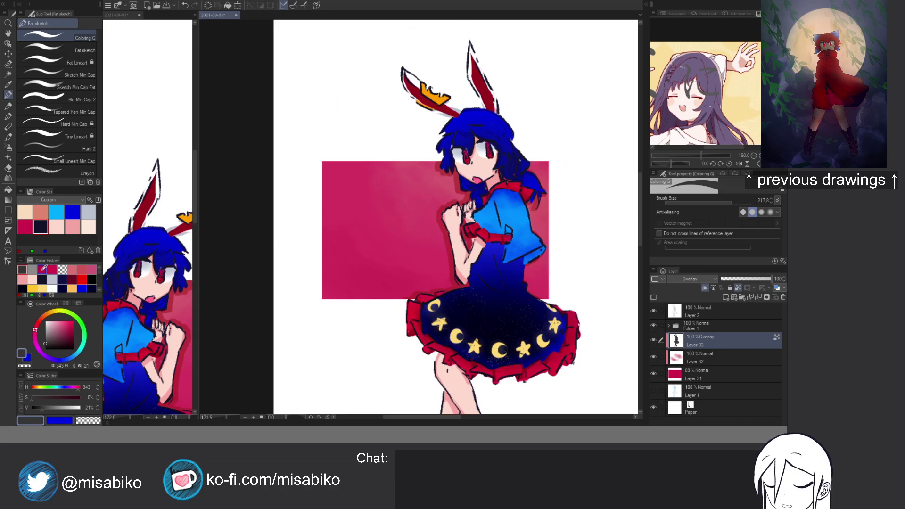
Recolour the shadow silhouette with the crimson sampled from the skirt ruffle and switch the shadow layer's blending mode to Multiply.
{"action": "left_click", "coordinate": [464, 363], "text": "alt"}
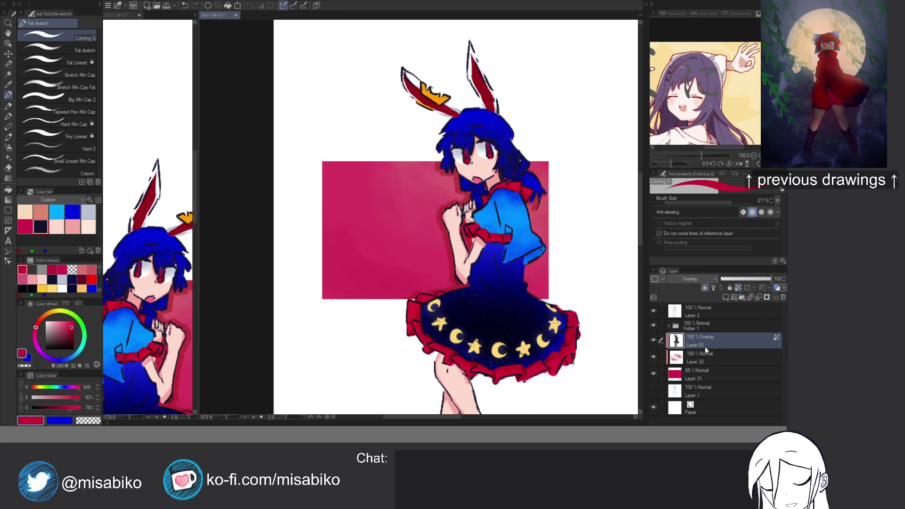
{"action": "left_click", "coordinate": [684, 77]}
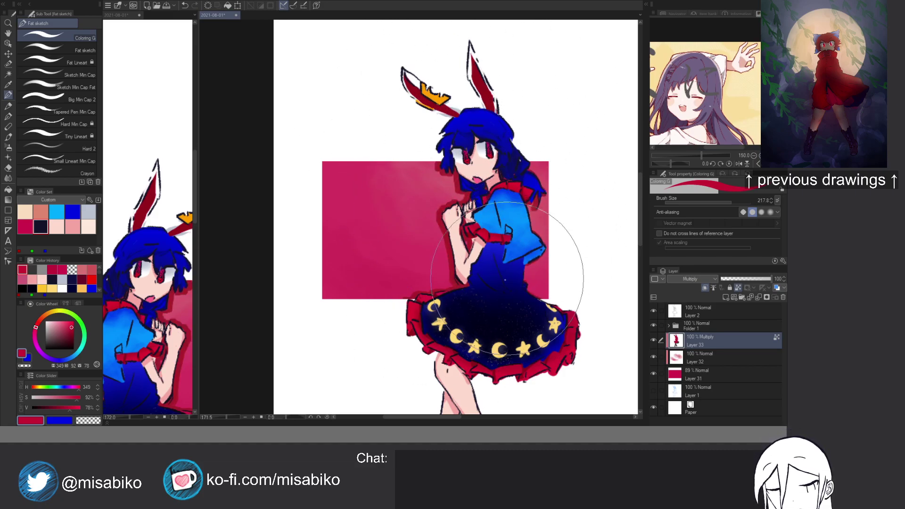
{"action": "scroll", "coordinate": [544, 240], "scroll_direction": "down", "scroll_amount": 5}
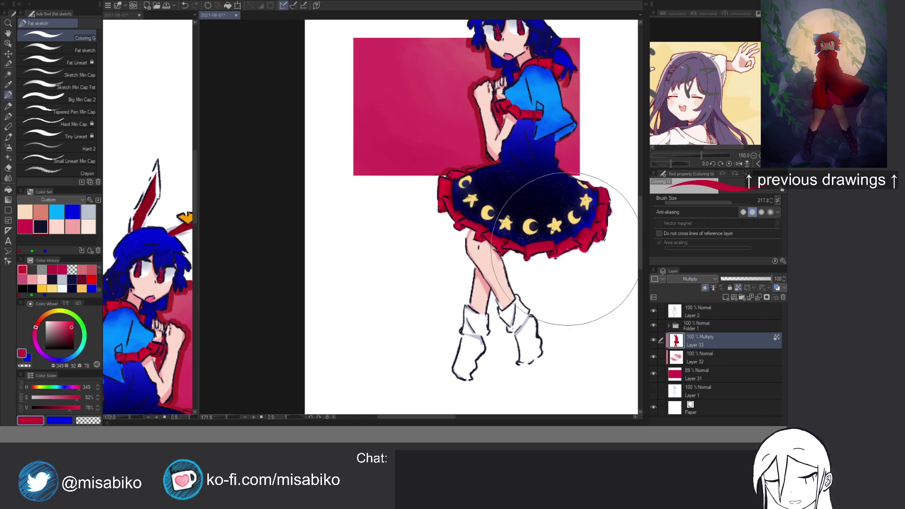
{"action": "left_click_drag", "start_coordinate": [582, 228], "coordinate": [518, 316]}
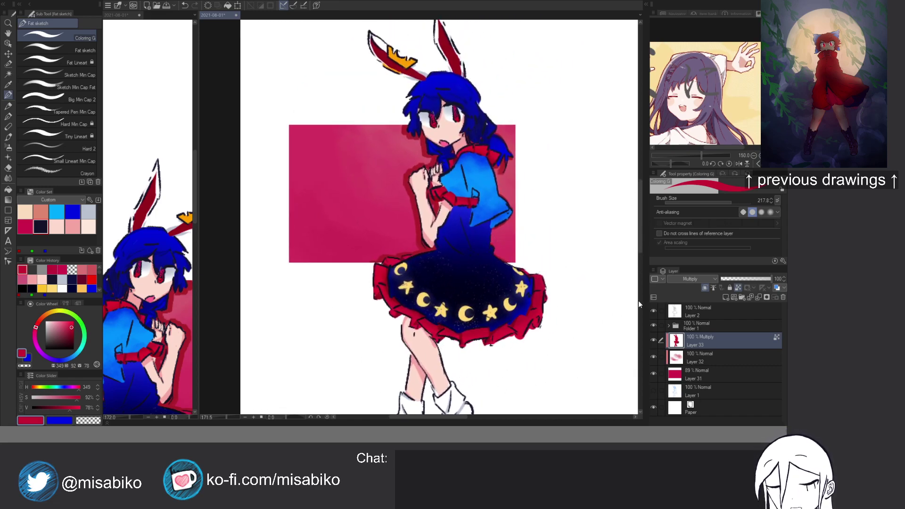
Nudge the shadow layer slightly to the right so it sits closer behind the character.
{"action": "key", "text": "ctrl+t"}
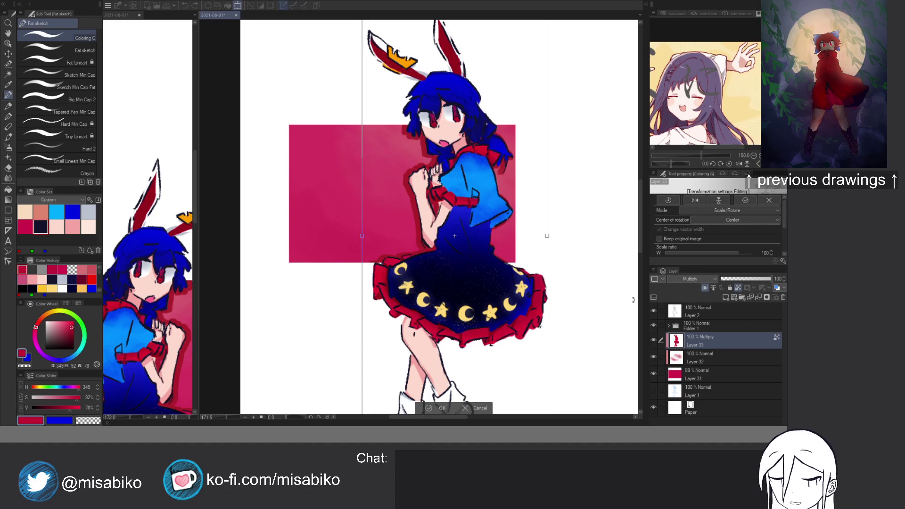
{"action": "key", "text": "Right"}
{"action": "key", "text": "Right"}
{"action": "key", "text": "Right"}
{"action": "key", "text": "Right"}
{"action": "key", "text": "Right"}
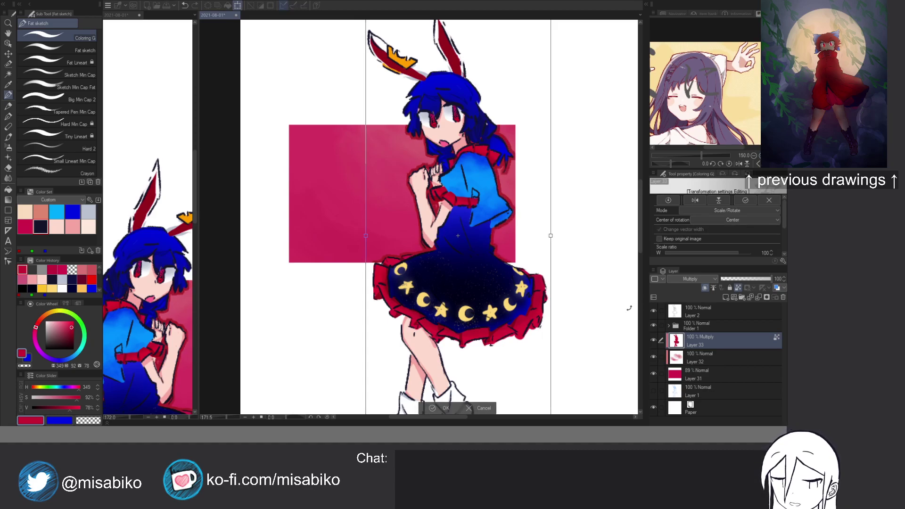
{"action": "left_click", "coordinate": [443, 408]}
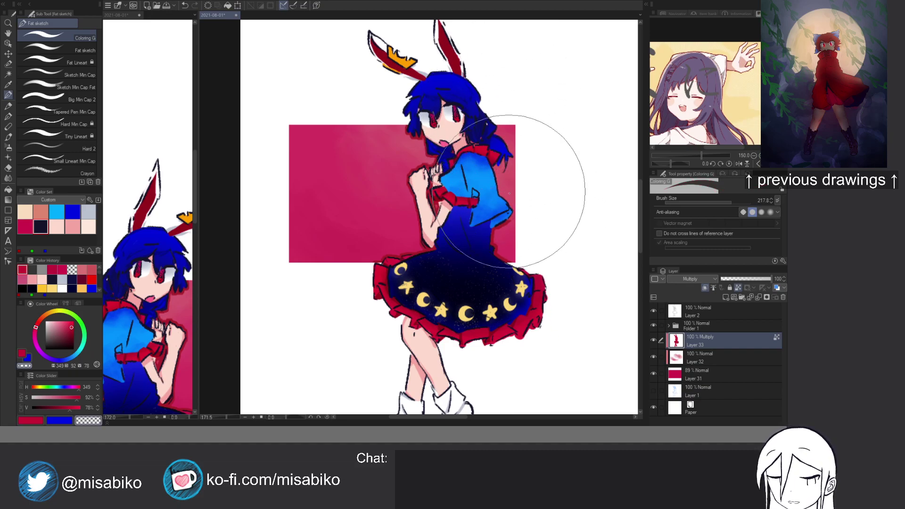
Shade the shadow around the character's waist with dark red (H 349, S 100, V 38) using the Soft airbrush.
{"action": "left_click_drag", "start_coordinate": [501, 128], "coordinate": [514, 207]}
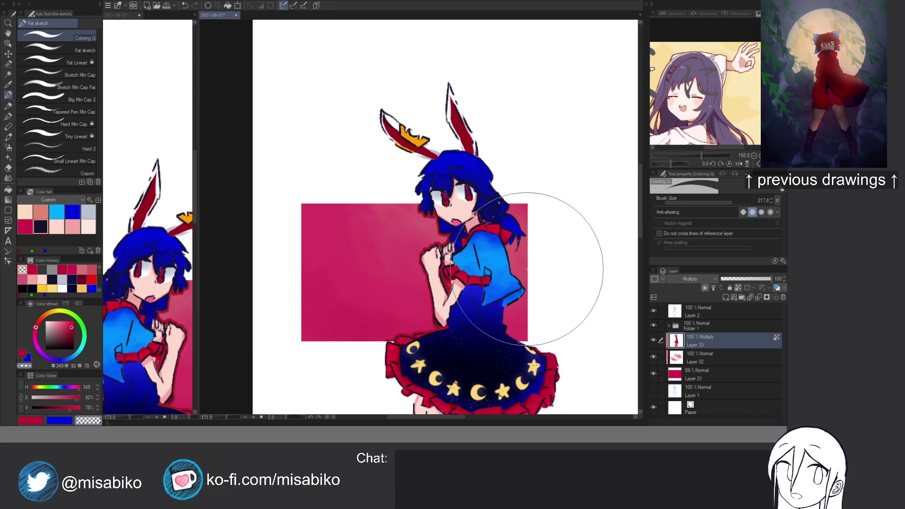
{"action": "key", "text": "b"}
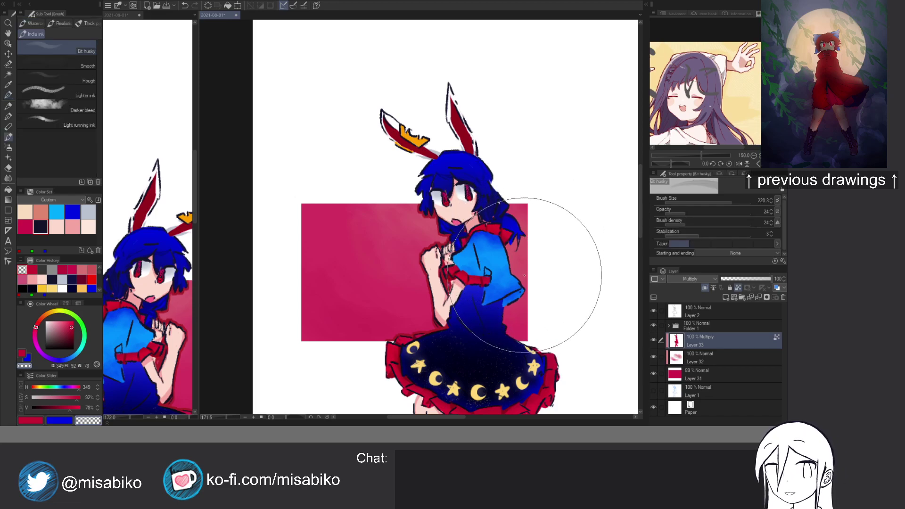
{"action": "key", "text": "b"}
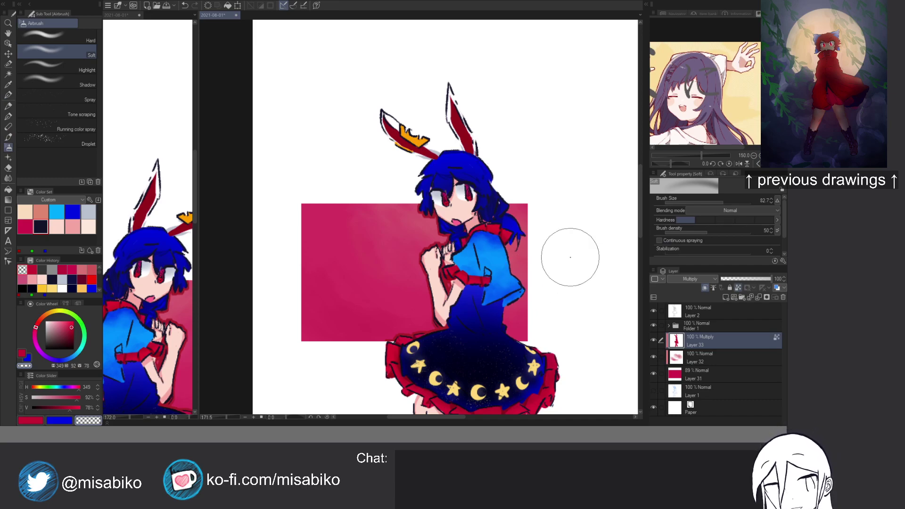
{"action": "left_click_drag", "start_coordinate": [70, 330], "coordinate": [86, 335]}
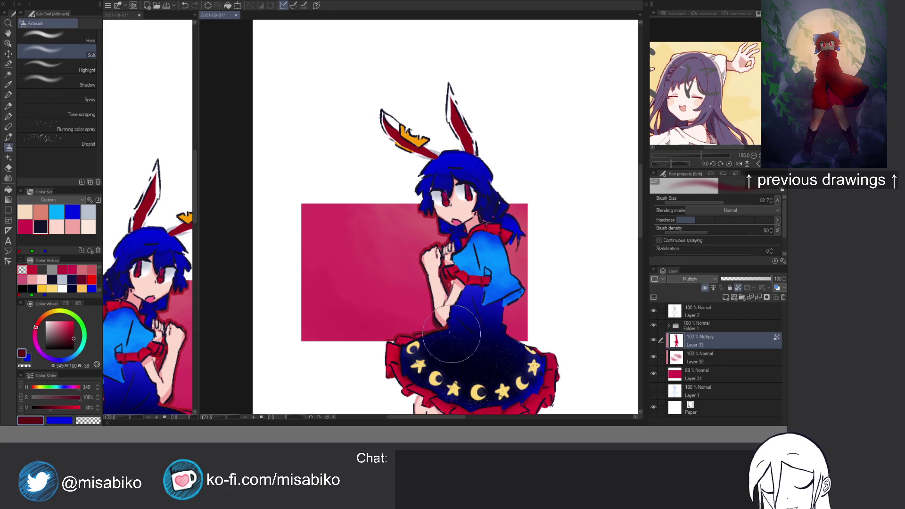
{"action": "left_click_drag", "start_coordinate": [476, 344], "coordinate": [459, 304]}
Sample the rectangle's pink as the drawing colour and reduce the shadow layer's opacity to 65%.
{"action": "left_click", "coordinate": [525, 226], "text": "alt"}
{"action": "left_click", "coordinate": [352, 293], "text": "alt"}
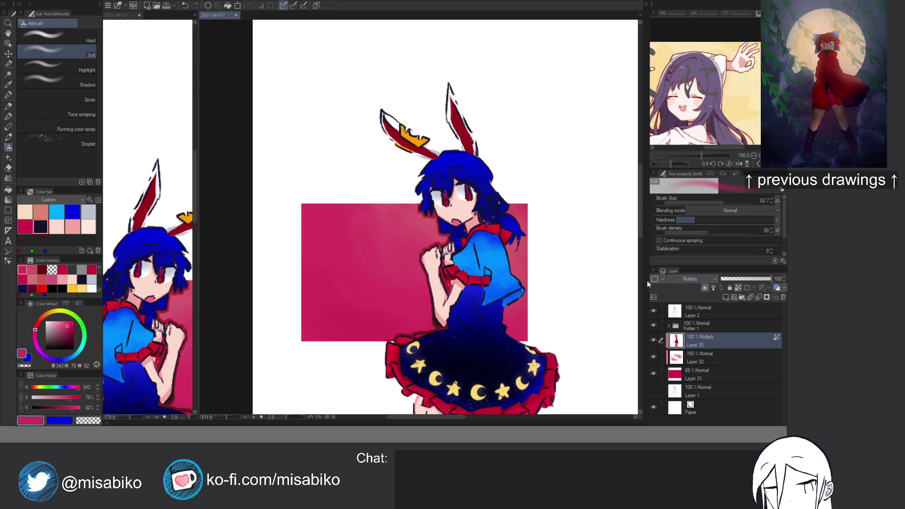
{"action": "left_click_drag", "start_coordinate": [746, 278], "coordinate": [754, 278]}
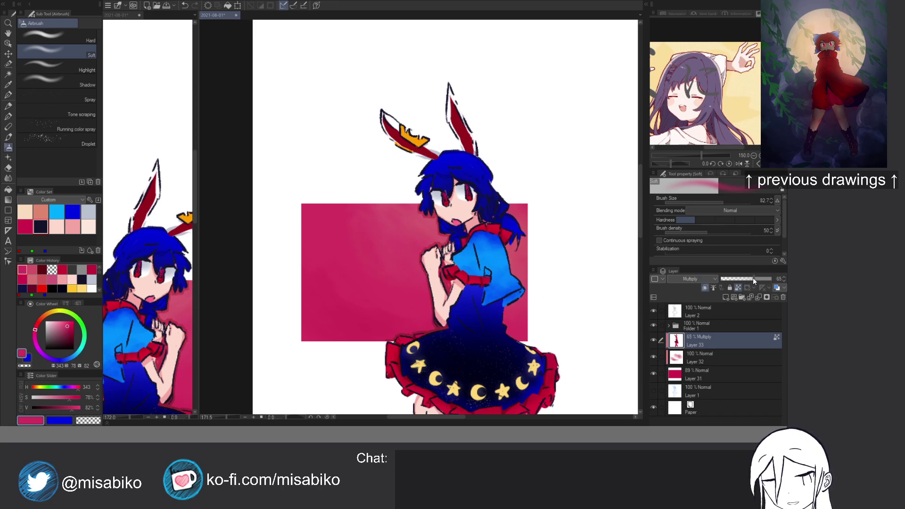
Duplicate the crimson rectangle beneath the original, offset the copy slightly down and to the left, and reduce its opacity to 35%.
{"action": "scroll", "coordinate": [564, 266], "scroll_direction": "down", "scroll_amount": 4}
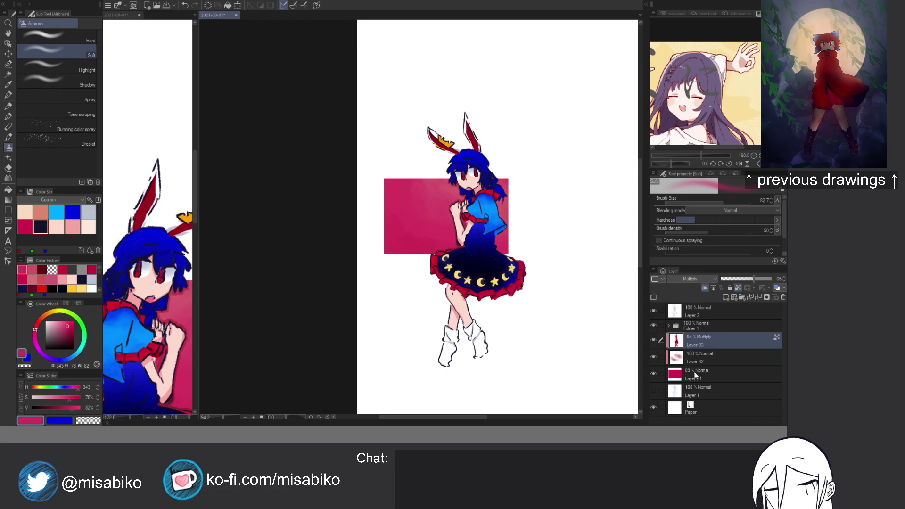
{"action": "left_click", "coordinate": [694, 372]}
{"action": "key", "text": "ctrl+j"}
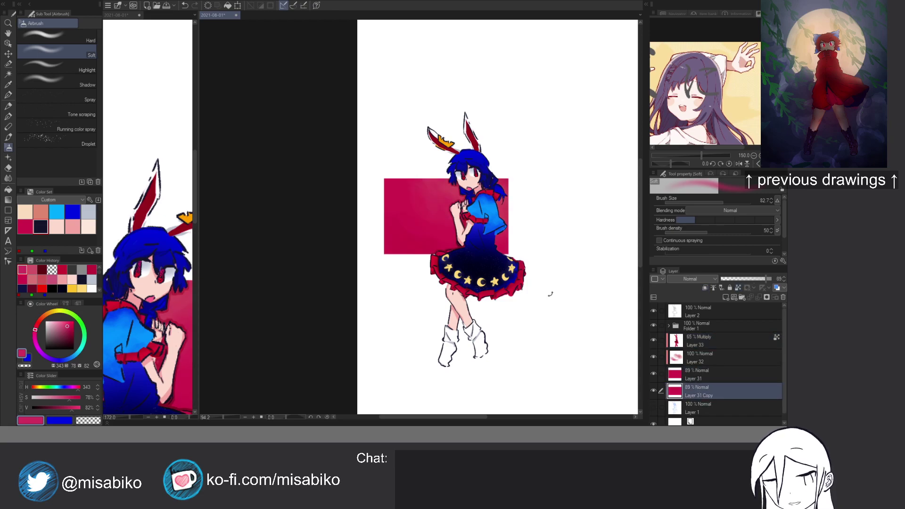
{"action": "key", "text": "ctrl+t"}
{"action": "left_click_drag", "start_coordinate": [430, 235], "coordinate": [428, 237]}
{"action": "left_click", "coordinate": [428, 270]}
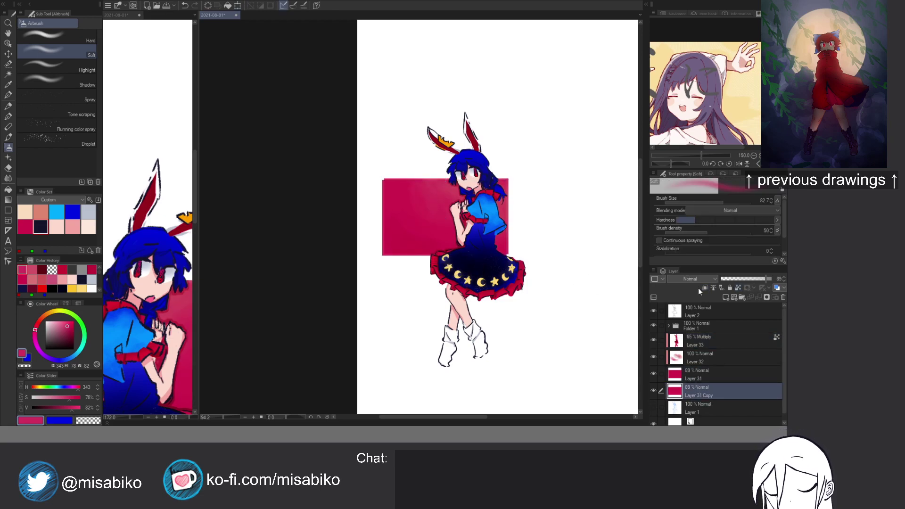
{"action": "left_click_drag", "start_coordinate": [545, 297], "coordinate": [544, 312]}
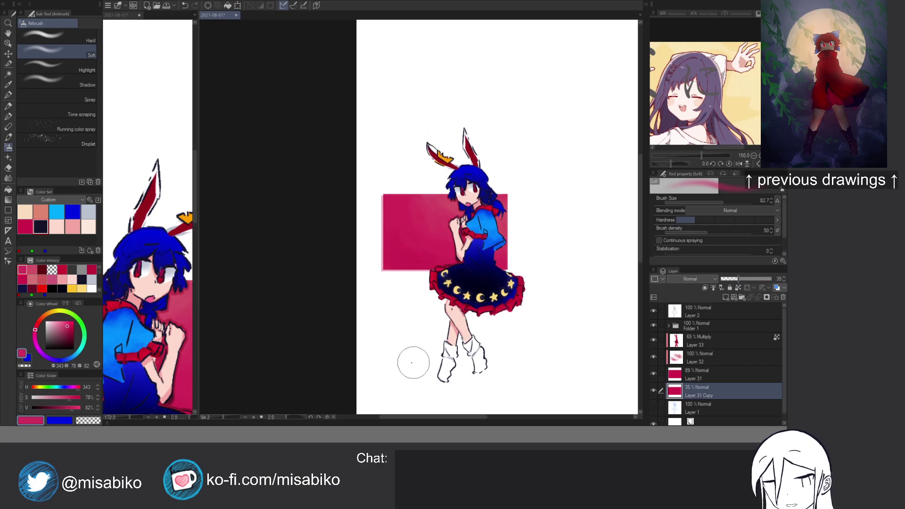
Select a rectangular area enclosing the whole character and the crimson rectangle.
{"action": "key", "text": "m"}
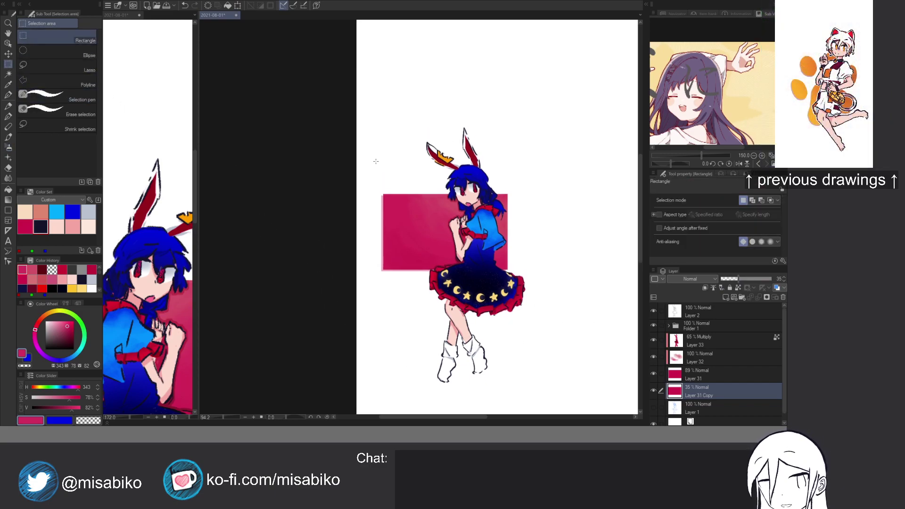
{"action": "left_click_drag", "start_coordinate": [368, 126], "coordinate": [522, 358]}
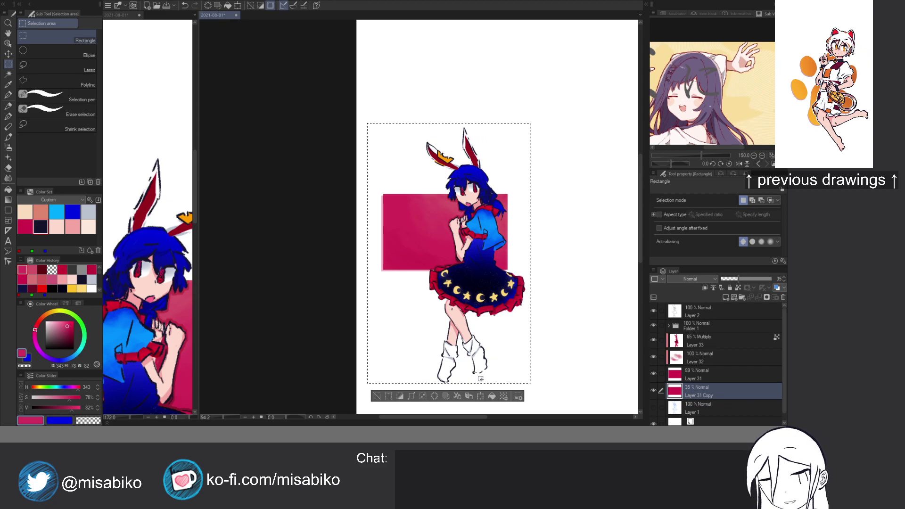
{"action": "left_click_drag", "start_coordinate": [481, 204], "coordinate": [462, 348]}
Add a new layer above the line art and paint small white highlights in the eyes with the Hard Min Cap pen.
{"action": "left_click", "coordinate": [406, 294], "text": "ctrl+shift"}
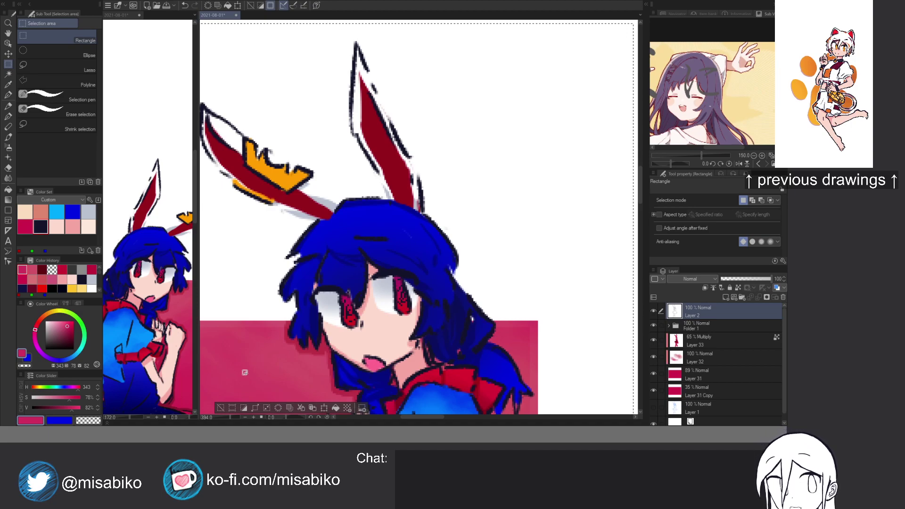
{"action": "key", "text": "ctrl+shift+n"}
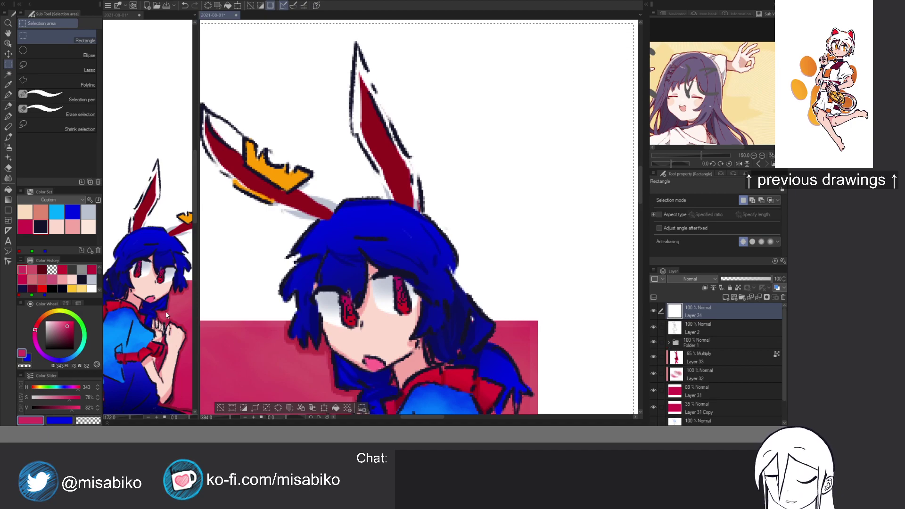
{"action": "left_click_drag", "start_coordinate": [50, 327], "coordinate": [42, 318]}
{"action": "left_click", "coordinate": [8, 95]}
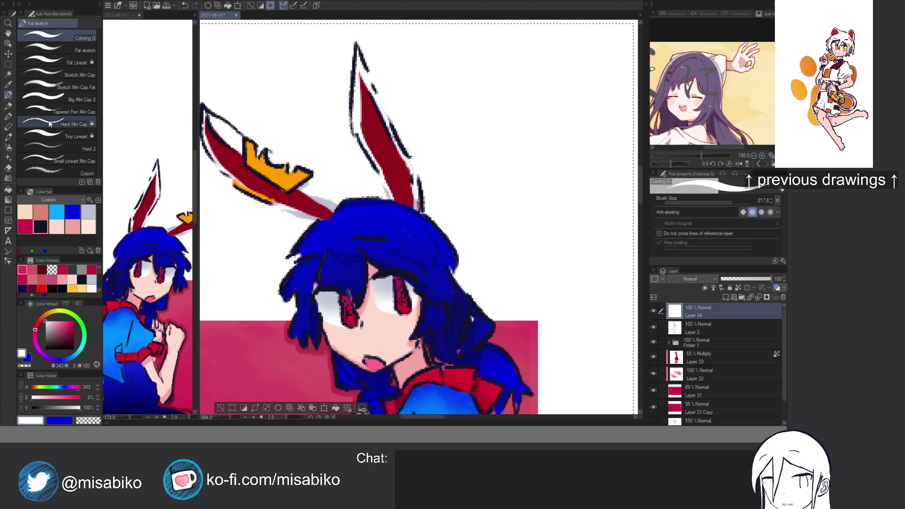
{"action": "left_click", "coordinate": [70, 123]}
{"action": "left_click_drag", "start_coordinate": [405, 285], "coordinate": [405, 293]}
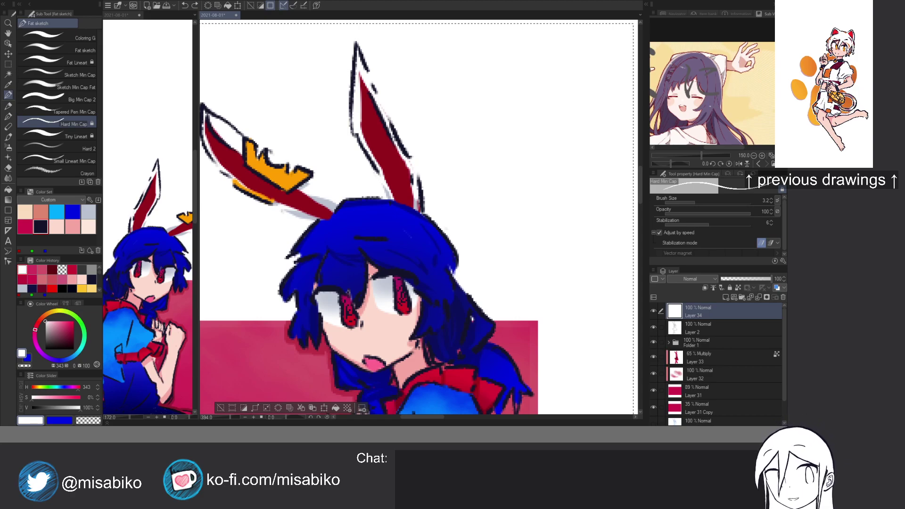
Clear the selection and group all layers from Layer 34 down to Layer 31 Copy into one collapsed folder.
{"action": "scroll", "coordinate": [540, 220], "scroll_direction": "down", "scroll_amount": 4}
{"action": "left_click_drag", "start_coordinate": [540, 219], "coordinate": [547, 190]}
{"action": "scroll", "coordinate": [548, 191], "scroll_direction": "down", "scroll_amount": 3}
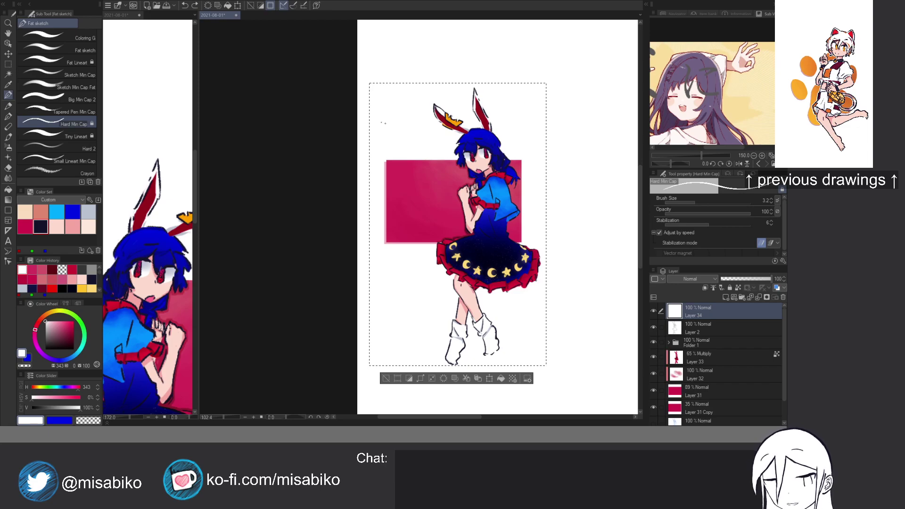
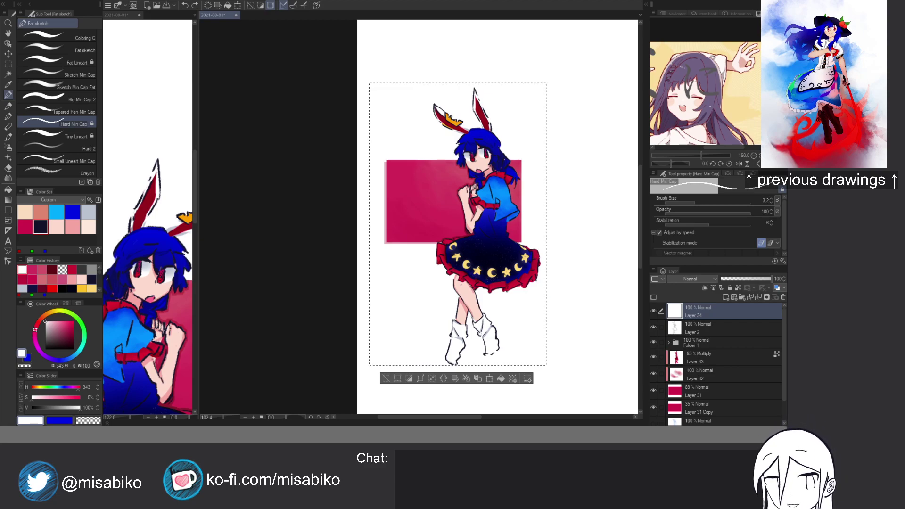
{"action": "key", "text": "ctrl+d"}
{"action": "left_click_drag", "start_coordinate": [631, 224], "coordinate": [482, 263]}
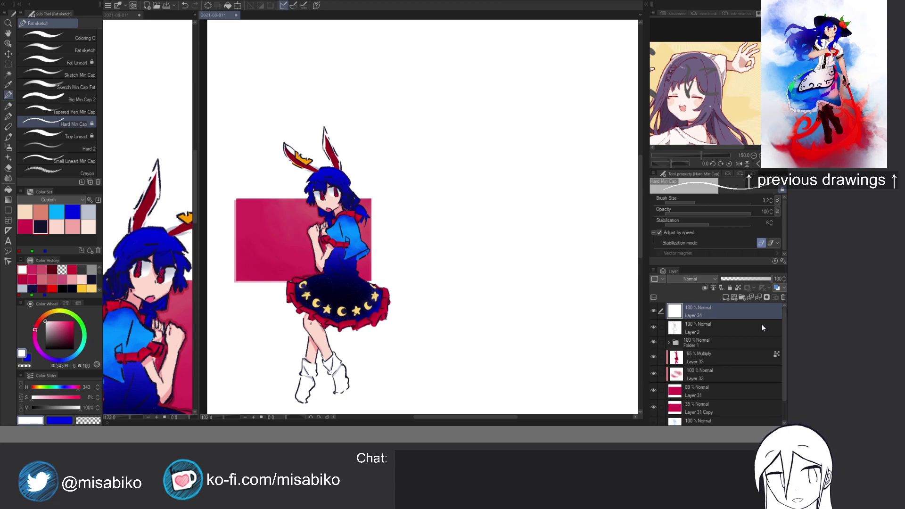
{"action": "left_click", "coordinate": [735, 408], "text": "shift"}
{"action": "key", "text": "ctrl+g"}
{"action": "left_click", "coordinate": [668, 309]}
Show the sketch on Layer 1 and reduce the finished artwork folder's opacity to 54%.
{"action": "left_click", "coordinate": [680, 324]}
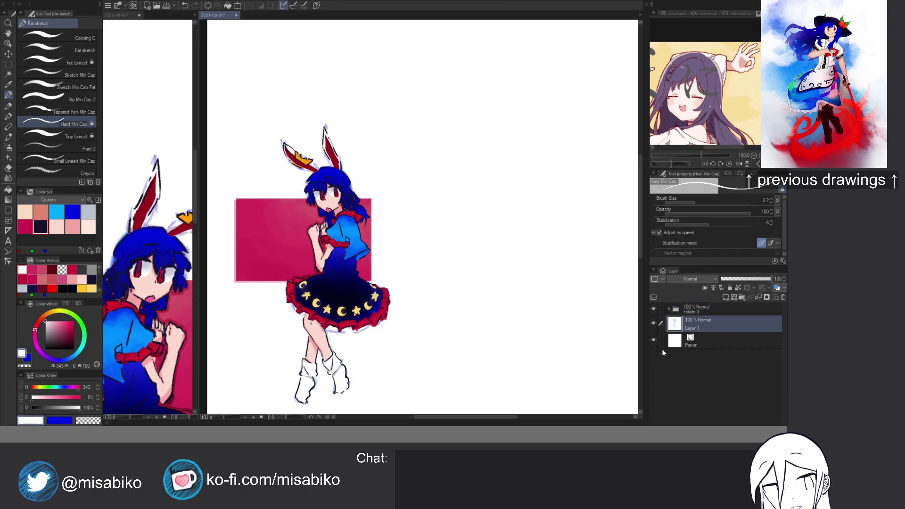
{"action": "left_click", "coordinate": [653, 309]}
{"action": "left_click", "coordinate": [654, 309]}
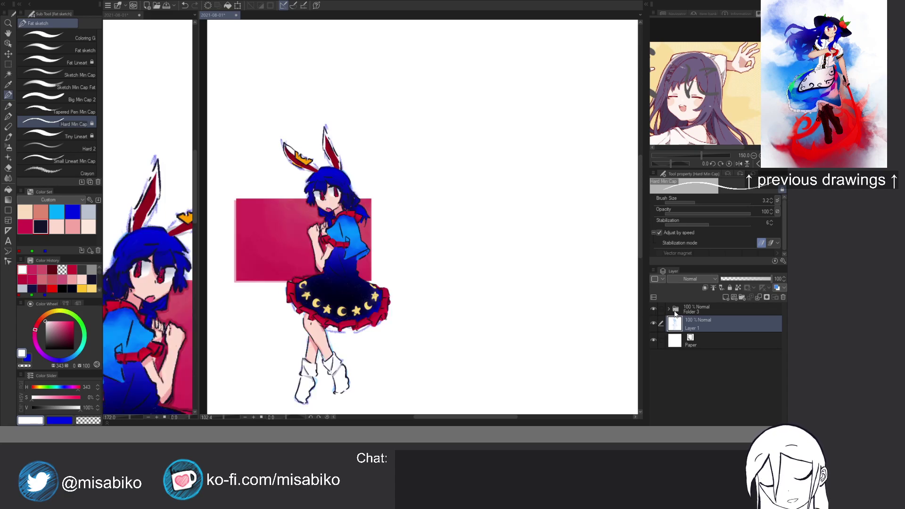
{"action": "left_click", "coordinate": [689, 309]}
{"action": "left_click_drag", "start_coordinate": [769, 279], "coordinate": [745, 280]}
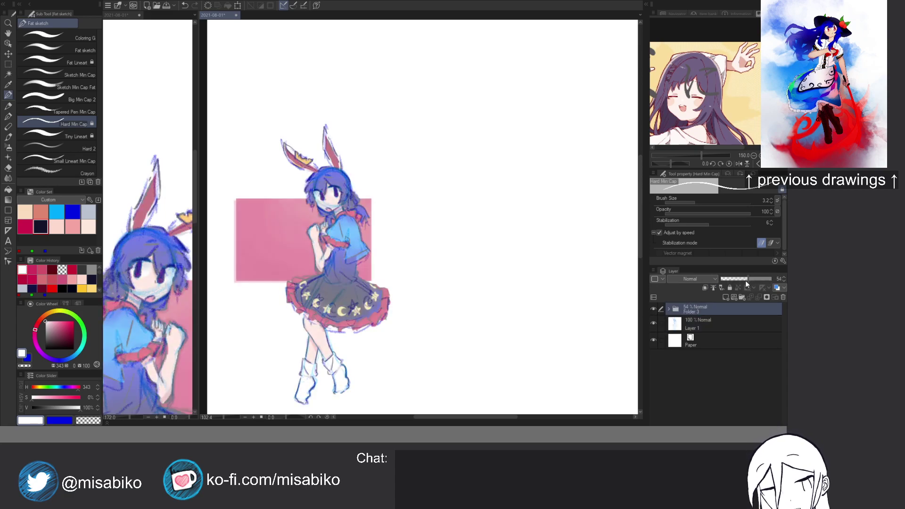
{"action": "left_click_drag", "start_coordinate": [509, 252], "coordinate": [492, 278]}
Set up the Crayon brush on Layer 1 with light blue as the active colour and deep blue as the secondary colour.
{"action": "left_click", "coordinate": [687, 323]}
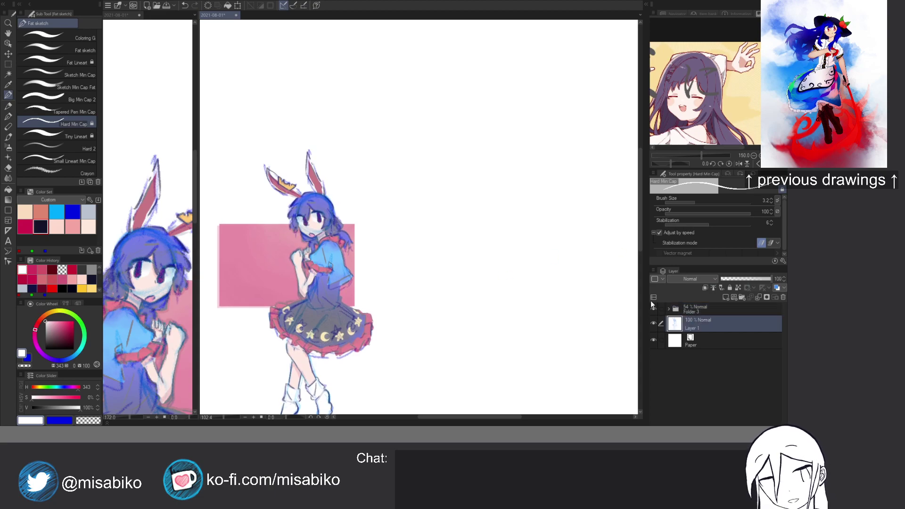
{"action": "left_click", "coordinate": [79, 98]}
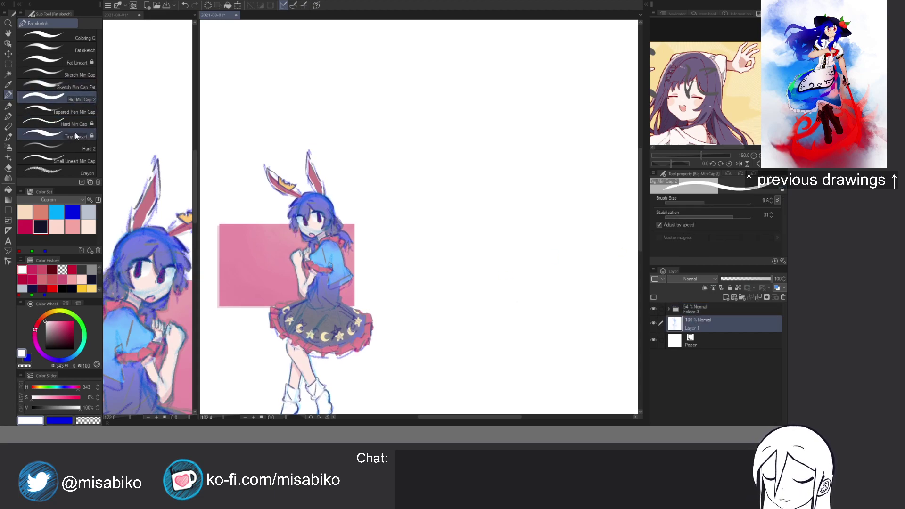
{"action": "left_click", "coordinate": [63, 174]}
{"action": "left_click", "coordinate": [63, 209]}
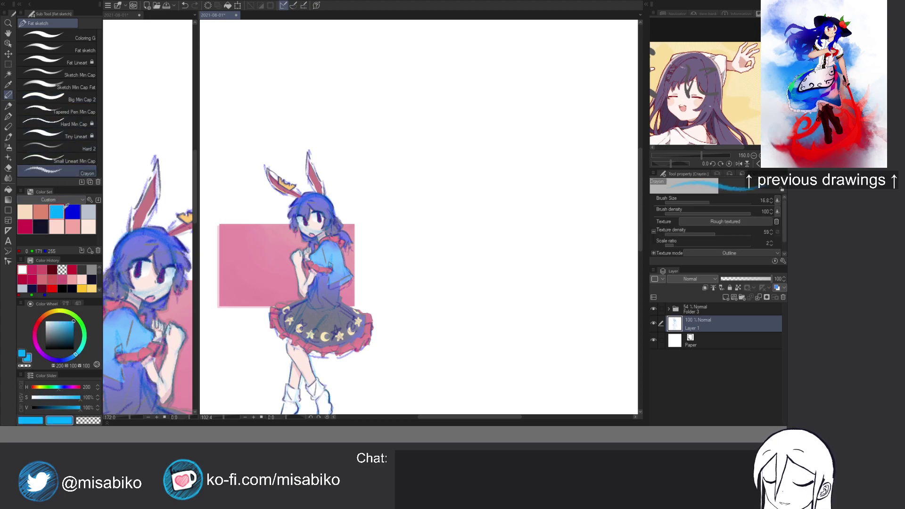
{"action": "left_click", "coordinate": [72, 211]}
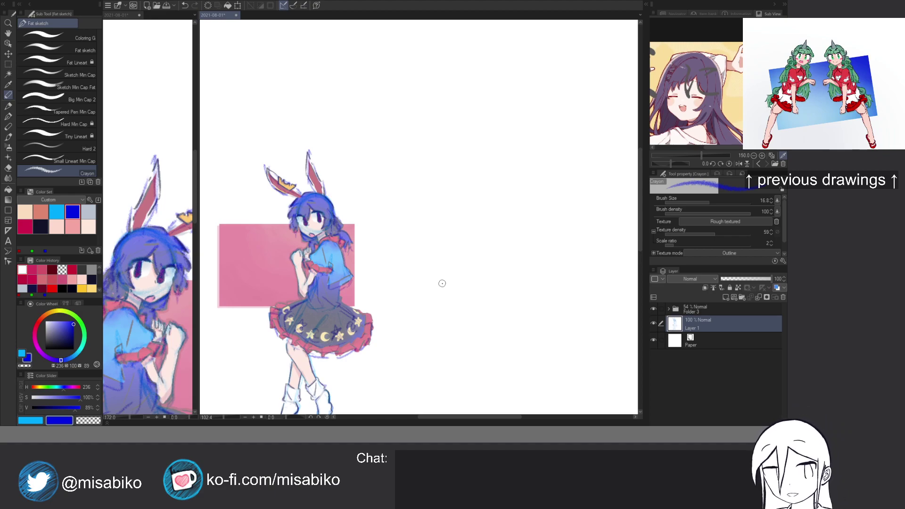
{"action": "left_click_drag", "start_coordinate": [445, 251], "coordinate": [399, 214]}
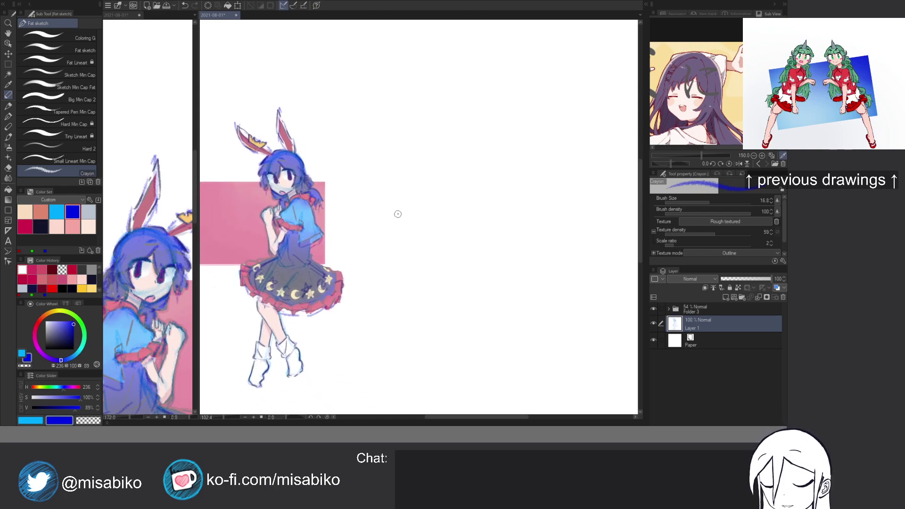
{"action": "key", "text": "x"}
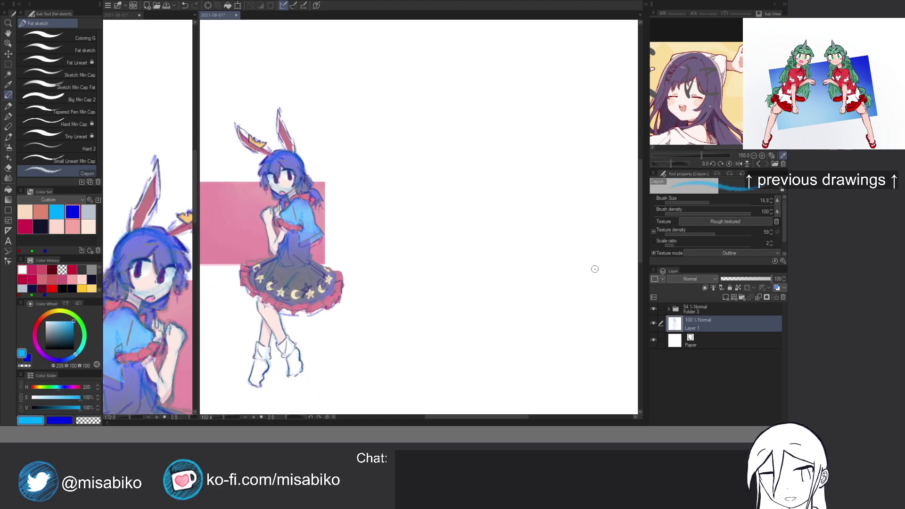
{"action": "mouse_move", "coordinate": [427, 258]}
{"action": "left_mouse_down"}
{"action": "mouse_move", "coordinate": [398, 281]}
{"action": "mouse_move", "coordinate": [408, 254]}
{"action": "mouse_move", "coordinate": [399, 204]}
{"action": "left_mouse_up"}
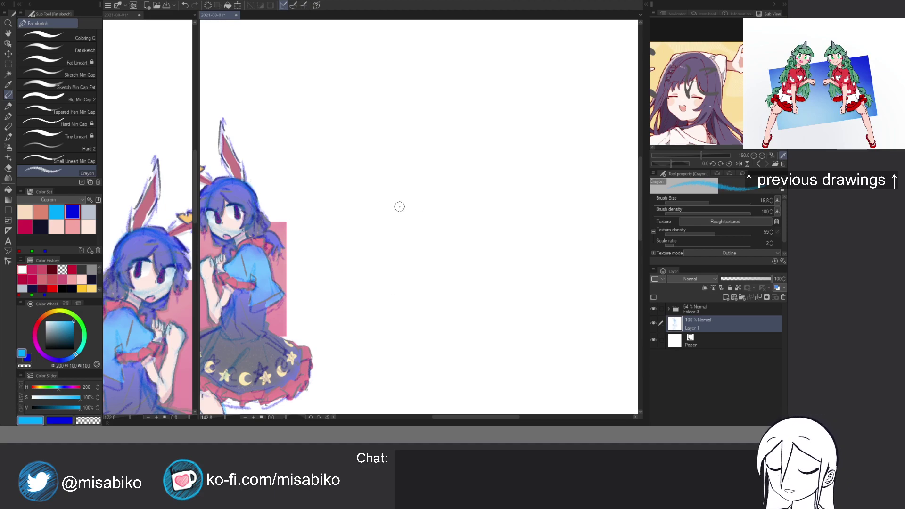
{"action": "mouse_move", "coordinate": [358, 213]}
{"action": "left_mouse_down"}
{"action": "mouse_move", "coordinate": [441, 237]}
{"action": "mouse_move", "coordinate": [485, 235]}
{"action": "left_mouse_up"}
{"action": "left_click_drag", "start_coordinate": [373, 179], "coordinate": [347, 215]}
{"action": "left_click_drag", "start_coordinate": [467, 187], "coordinate": [493, 241]}
{"action": "mouse_move", "coordinate": [335, 223]}
{"action": "left_mouse_down"}
{"action": "mouse_move", "coordinate": [391, 258]}
{"action": "mouse_move", "coordinate": [400, 247]}
{"action": "mouse_move", "coordinate": [448, 257]}
{"action": "left_mouse_up"}
{"action": "mouse_move", "coordinate": [477, 251]}
{"action": "left_mouse_down"}
{"action": "mouse_move", "coordinate": [486, 267]}
{"action": "mouse_move", "coordinate": [478, 251]}
{"action": "left_mouse_up"}
{"action": "mouse_move", "coordinate": [344, 224]}
{"action": "left_mouse_down"}
{"action": "mouse_move", "coordinate": [338, 236]}
{"action": "mouse_move", "coordinate": [355, 230]}
{"action": "mouse_move", "coordinate": [367, 252]}
{"action": "mouse_move", "coordinate": [336, 234]}
{"action": "mouse_move", "coordinate": [347, 229]}
{"action": "left_mouse_up"}
{"action": "mouse_move", "coordinate": [400, 249]}
{"action": "left_mouse_down"}
{"action": "mouse_move", "coordinate": [398, 259]}
{"action": "mouse_move", "coordinate": [442, 265]}
{"action": "left_mouse_up"}
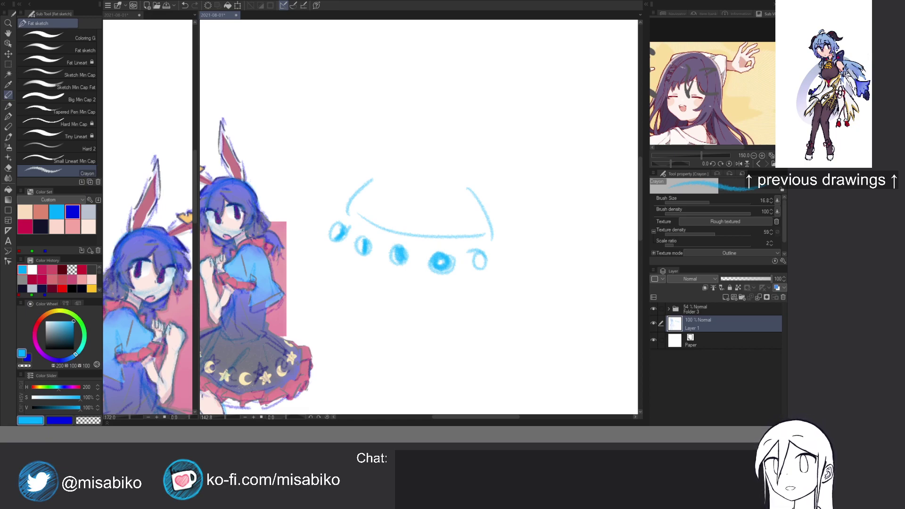
{"action": "mouse_move", "coordinate": [518, 238]}
{"action": "left_mouse_down"}
{"action": "mouse_move", "coordinate": [462, 277]}
{"action": "mouse_move", "coordinate": [450, 267]}
{"action": "mouse_move", "coordinate": [479, 189]}
{"action": "mouse_move", "coordinate": [468, 174]}
{"action": "mouse_move", "coordinate": [419, 220]}
{"action": "mouse_move", "coordinate": [383, 292]}
{"action": "mouse_move", "coordinate": [365, 268]}
{"action": "mouse_move", "coordinate": [367, 170]}
{"action": "mouse_move", "coordinate": [344, 184]}
{"action": "mouse_move", "coordinate": [400, 380]}
{"action": "left_mouse_up"}
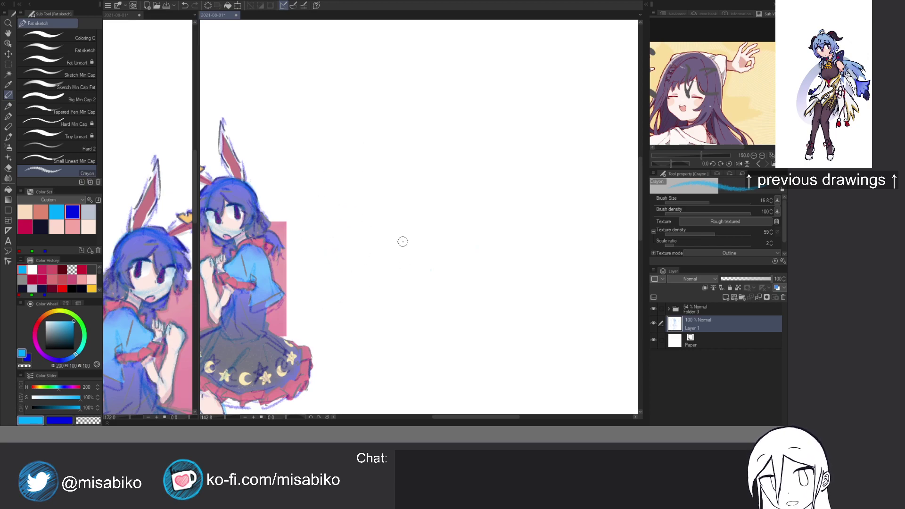
Sketch a round head with two eyes and a jawline in light blue crayon on the empty canvas right of the character.
{"action": "scroll", "coordinate": [406, 236], "scroll_direction": "down", "scroll_amount": 3}
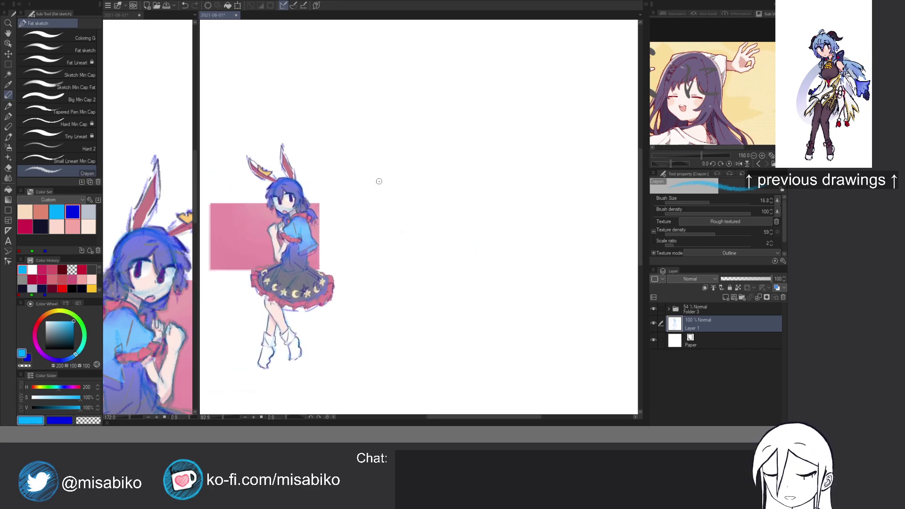
{"action": "mouse_move", "coordinate": [398, 196]}
{"action": "left_mouse_down"}
{"action": "mouse_move", "coordinate": [413, 177]}
{"action": "mouse_move", "coordinate": [405, 201]}
{"action": "mouse_move", "coordinate": [393, 173]}
{"action": "mouse_move", "coordinate": [415, 190]}
{"action": "mouse_move", "coordinate": [387, 185]}
{"action": "left_mouse_up"}
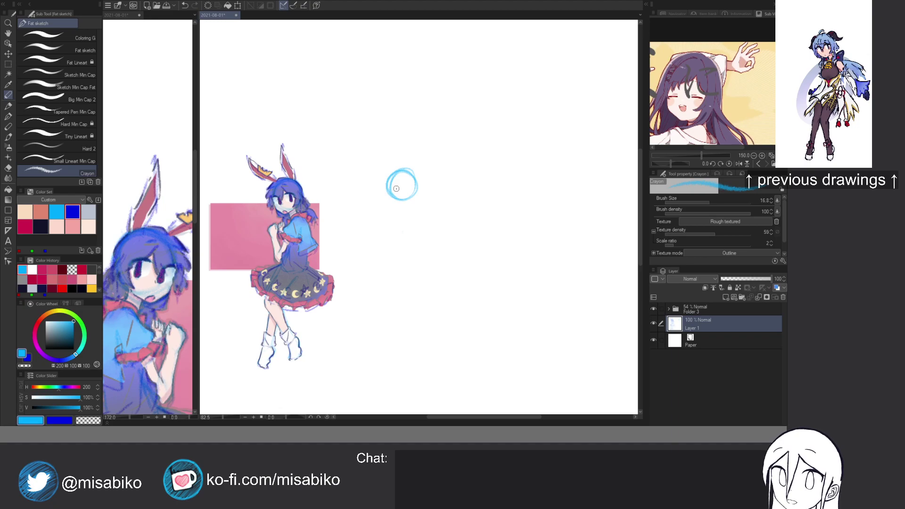
{"action": "scroll", "coordinate": [406, 193], "scroll_direction": "up", "scroll_amount": 3}
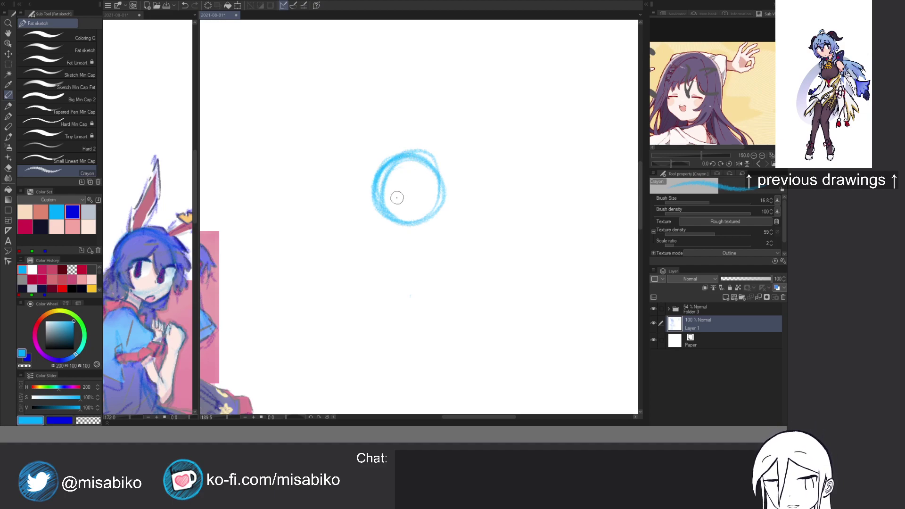
{"action": "mouse_move", "coordinate": [385, 199]}
{"action": "left_mouse_down"}
{"action": "mouse_move", "coordinate": [437, 193]}
{"action": "mouse_move", "coordinate": [404, 211]}
{"action": "mouse_move", "coordinate": [403, 196]}
{"action": "mouse_move", "coordinate": [429, 203]}
{"action": "mouse_move", "coordinate": [400, 176]}
{"action": "mouse_move", "coordinate": [430, 181]}
{"action": "mouse_move", "coordinate": [438, 169]}
{"action": "mouse_move", "coordinate": [435, 222]}
{"action": "mouse_move", "coordinate": [404, 235]}
{"action": "left_mouse_up"}
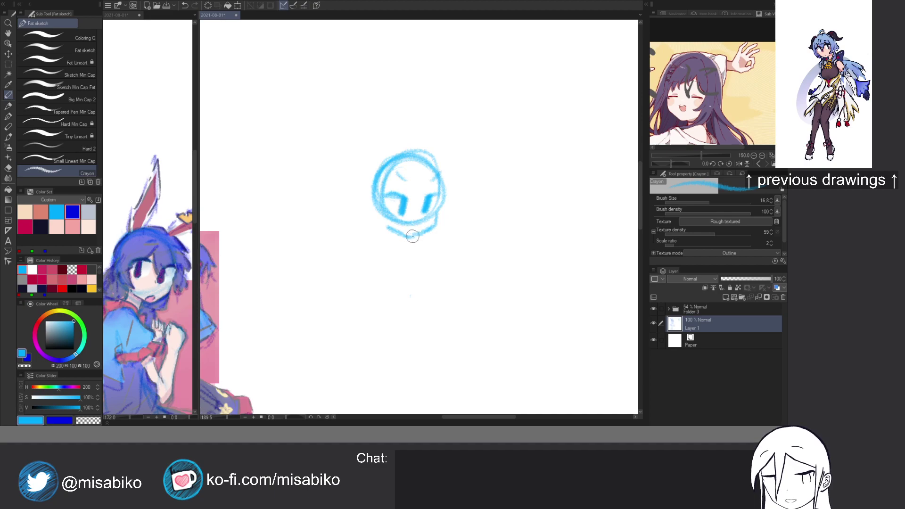
Erase stray strokes around the right-hand eye of the sketched head using the transparent colour.
{"action": "scroll", "coordinate": [178, 253], "scroll_direction": "down", "scroll_amount": 6}
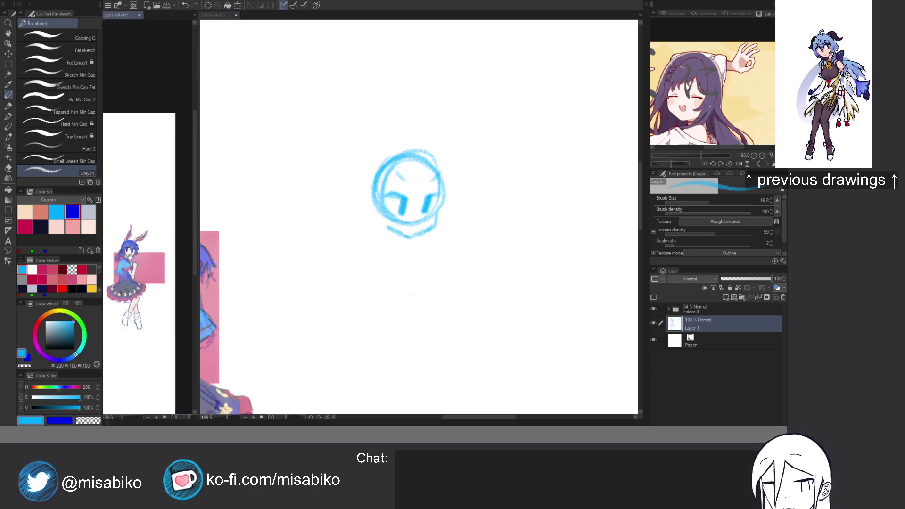
{"action": "left_click_drag", "start_coordinate": [166, 240], "coordinate": [183, 259]}
{"action": "scroll", "coordinate": [148, 258], "scroll_direction": "up", "scroll_amount": 5}
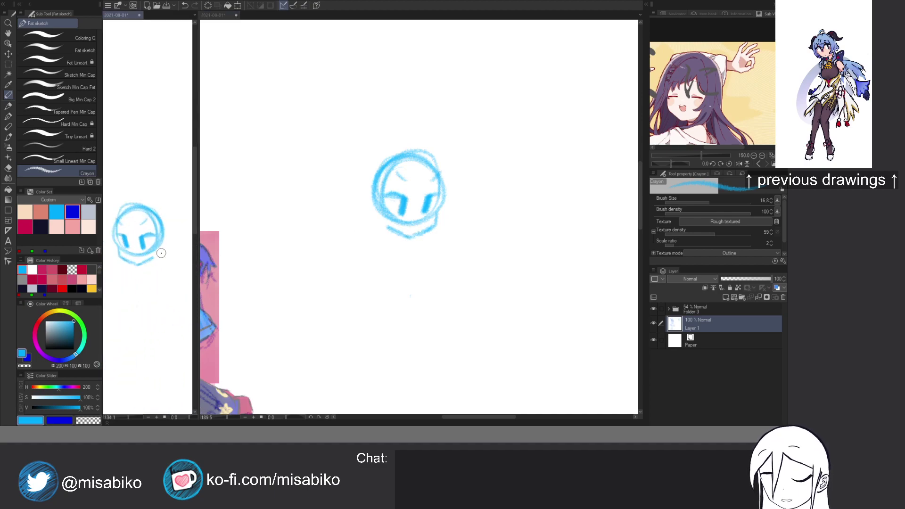
{"action": "key", "text": "c"}
{"action": "left_click_drag", "start_coordinate": [427, 193], "coordinate": [435, 193]}
{"action": "key", "text": "c"}
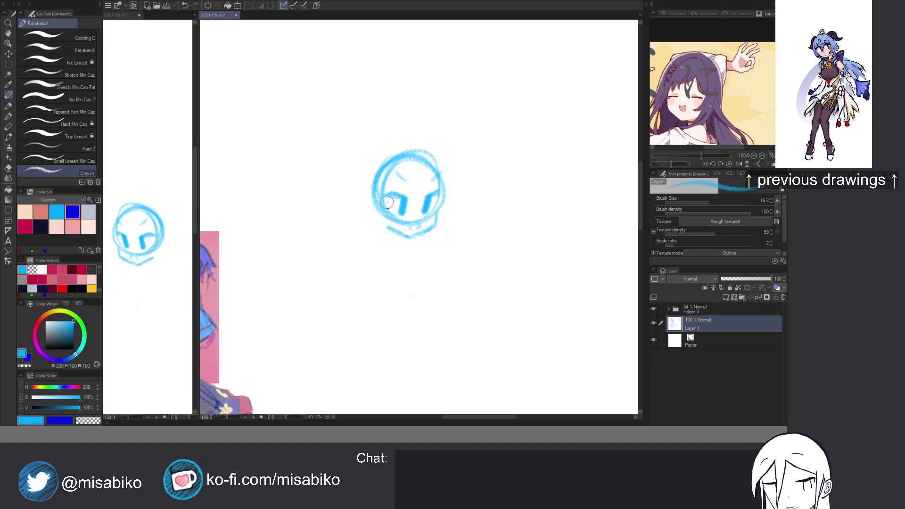
Sketch the fringe over the forehead in light blue and rough in the side hair, adding deep blue strands.
{"action": "mouse_move", "coordinate": [402, 179]}
{"action": "left_mouse_down"}
{"action": "mouse_move", "coordinate": [432, 205]}
{"action": "mouse_move", "coordinate": [431, 179]}
{"action": "mouse_move", "coordinate": [438, 206]}
{"action": "mouse_move", "coordinate": [422, 195]}
{"action": "mouse_move", "coordinate": [438, 200]}
{"action": "mouse_move", "coordinate": [453, 181]}
{"action": "mouse_move", "coordinate": [453, 202]}
{"action": "mouse_move", "coordinate": [424, 200]}
{"action": "mouse_move", "coordinate": [398, 177]}
{"action": "mouse_move", "coordinate": [395, 217]}
{"action": "mouse_move", "coordinate": [376, 184]}
{"action": "mouse_move", "coordinate": [367, 197]}
{"action": "mouse_move", "coordinate": [386, 211]}
{"action": "mouse_move", "coordinate": [379, 177]}
{"action": "mouse_move", "coordinate": [381, 209]}
{"action": "mouse_move", "coordinate": [391, 188]}
{"action": "mouse_move", "coordinate": [385, 208]}
{"action": "left_mouse_up"}
{"action": "key", "text": "x"}
{"action": "mouse_move", "coordinate": [443, 197]}
{"action": "left_mouse_down"}
{"action": "mouse_move", "coordinate": [449, 221]}
{"action": "mouse_move", "coordinate": [437, 209]}
{"action": "mouse_move", "coordinate": [395, 213]}
{"action": "mouse_move", "coordinate": [385, 205]}
{"action": "mouse_move", "coordinate": [402, 222]}
{"action": "left_mouse_up"}
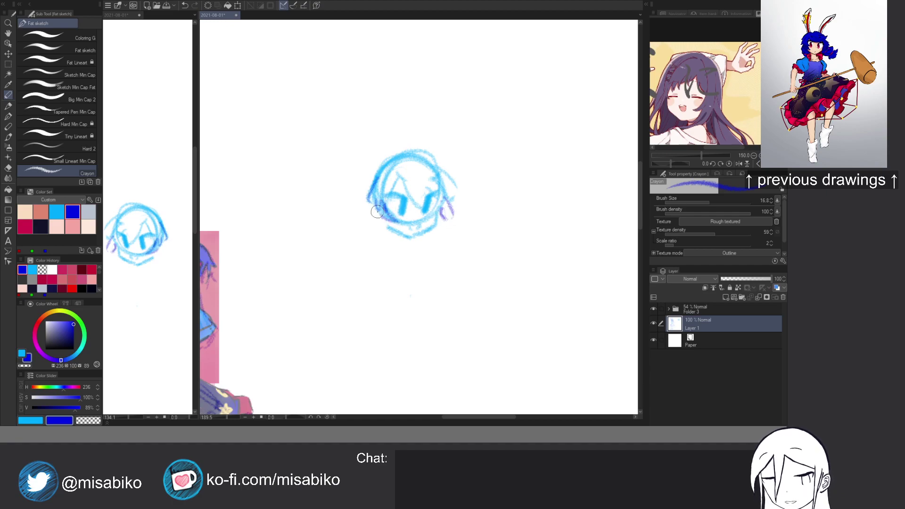
Sketch two long rabbit ears on top of the head in deep blue and redraw the jawline in the same colour.
{"action": "mouse_move", "coordinate": [381, 158]}
{"action": "left_mouse_down"}
{"action": "mouse_move", "coordinate": [392, 124]}
{"action": "mouse_move", "coordinate": [423, 104]}
{"action": "mouse_move", "coordinate": [381, 158]}
{"action": "left_mouse_up"}
{"action": "mouse_move", "coordinate": [432, 100]}
{"action": "left_mouse_down"}
{"action": "mouse_move", "coordinate": [386, 159]}
{"action": "mouse_move", "coordinate": [495, 138]}
{"action": "left_mouse_up"}
{"action": "mouse_move", "coordinate": [420, 158]}
{"action": "left_mouse_down"}
{"action": "mouse_move", "coordinate": [516, 140]}
{"action": "mouse_move", "coordinate": [504, 156]}
{"action": "mouse_move", "coordinate": [470, 164]}
{"action": "mouse_move", "coordinate": [460, 150]}
{"action": "left_mouse_up"}
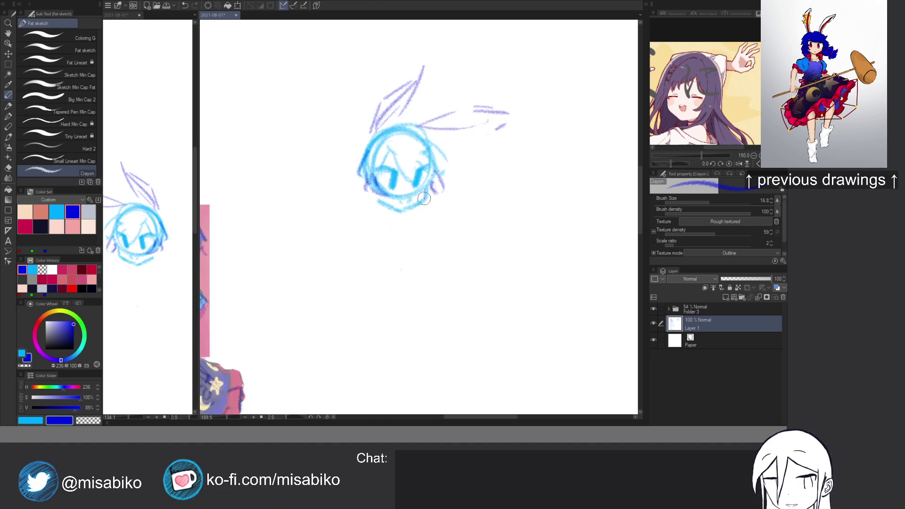
{"action": "mouse_move", "coordinate": [422, 201]}
{"action": "left_mouse_down"}
{"action": "mouse_move", "coordinate": [402, 213]}
{"action": "mouse_move", "coordinate": [378, 201]}
{"action": "mouse_move", "coordinate": [400, 211]}
{"action": "mouse_move", "coordinate": [391, 211]}
{"action": "left_mouse_up"}
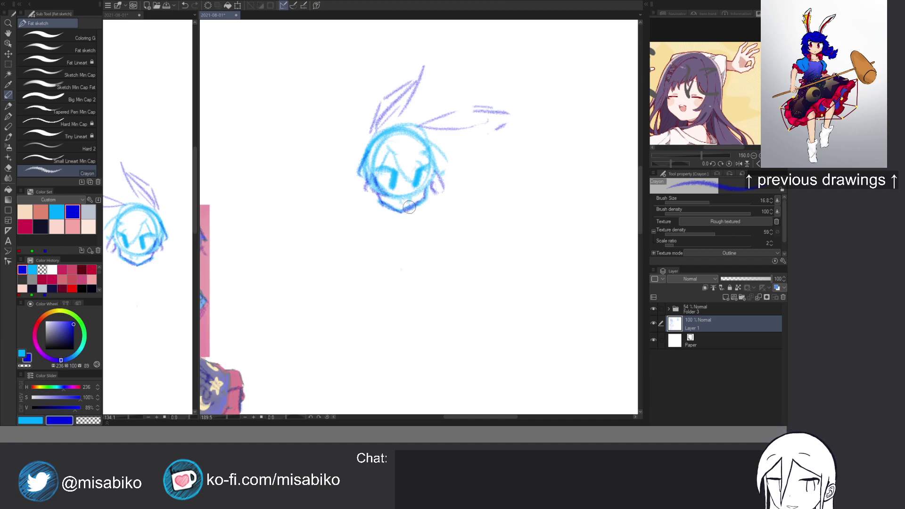
Clean up the edge of the jaw, redraw both eyes in deep blue, and add slanted brows above them.
{"action": "key", "text": "c"}
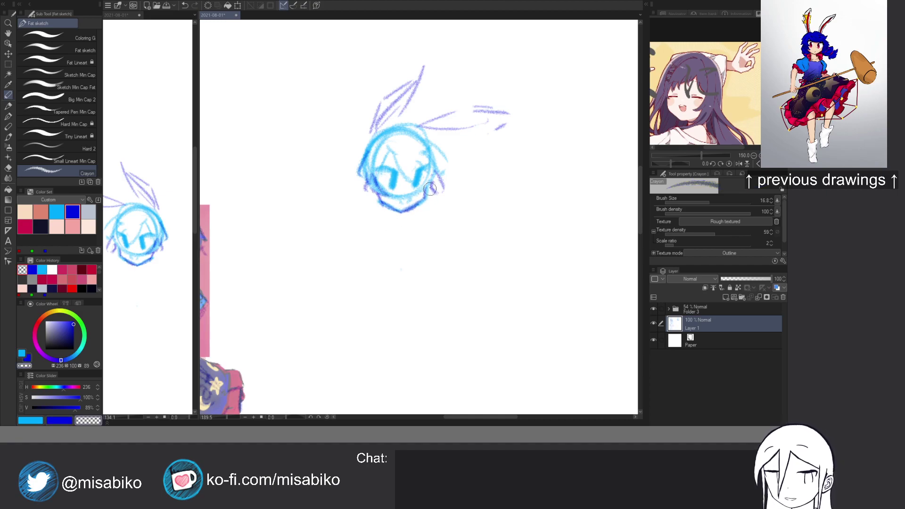
{"action": "key", "text": "c"}
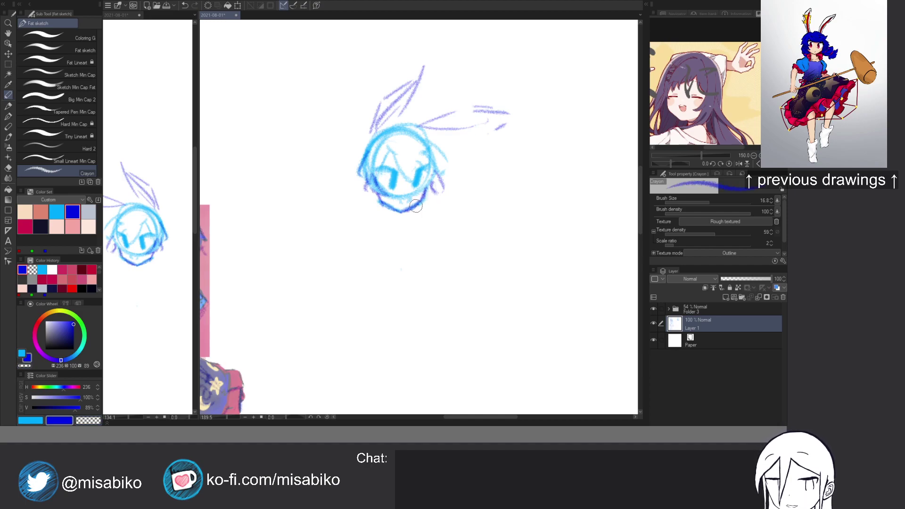
{"action": "mouse_move", "coordinate": [393, 171]}
{"action": "left_mouse_down"}
{"action": "mouse_move", "coordinate": [428, 171]}
{"action": "mouse_move", "coordinate": [393, 187]}
{"action": "mouse_move", "coordinate": [394, 172]}
{"action": "mouse_move", "coordinate": [391, 186]}
{"action": "mouse_move", "coordinate": [417, 188]}
{"action": "left_mouse_up"}
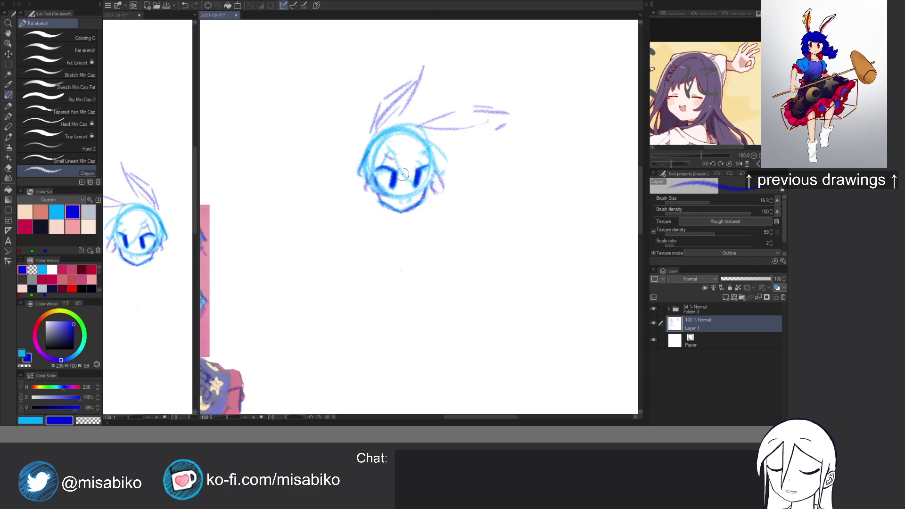
{"action": "left_click_drag", "start_coordinate": [426, 153], "coordinate": [418, 160]}
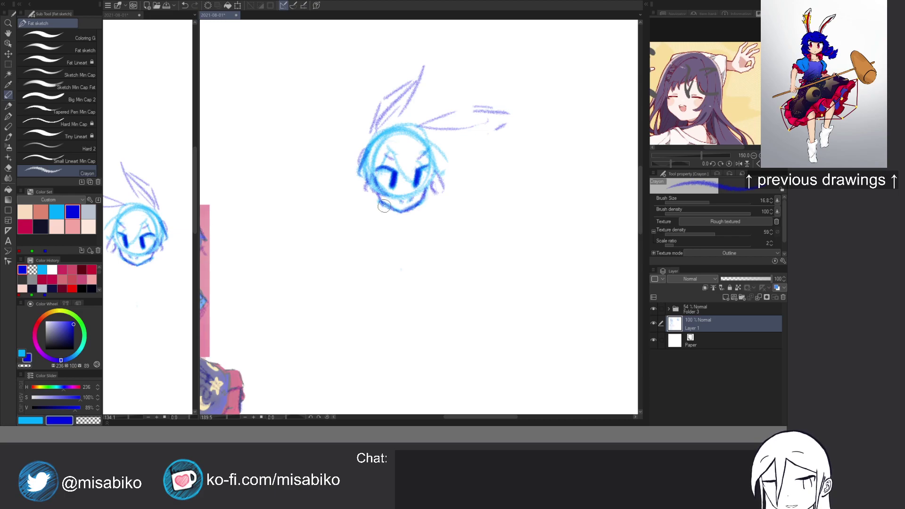
Sketch the neck and a long diagonal pole below the head in light blue, trimming the pole's stray ends with the transparent colour.
{"action": "key", "text": "x"}
{"action": "mouse_move", "coordinate": [383, 204]}
{"action": "left_mouse_down"}
{"action": "mouse_move", "coordinate": [402, 225]}
{"action": "mouse_move", "coordinate": [403, 213]}
{"action": "mouse_move", "coordinate": [371, 215]}
{"action": "left_mouse_up"}
{"action": "key", "text": "c"}
{"action": "key", "text": "c"}
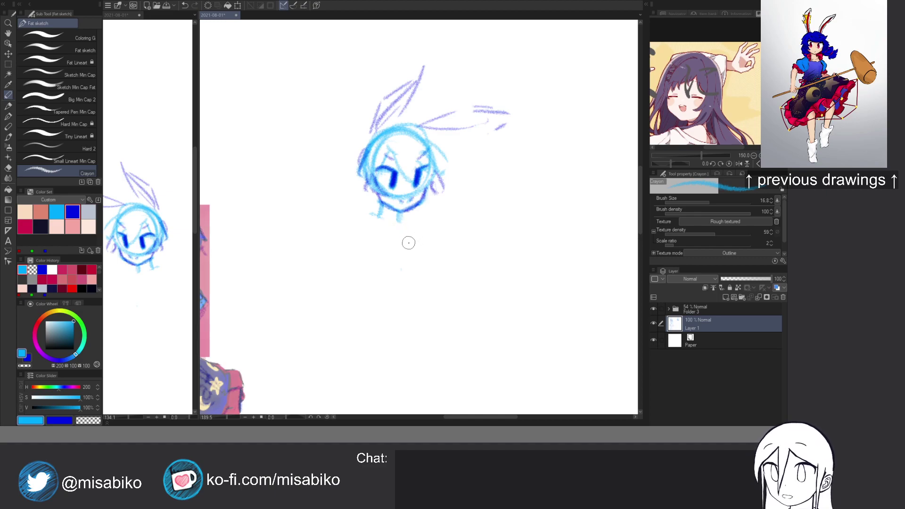
{"action": "mouse_move", "coordinate": [361, 285]}
{"action": "left_mouse_down"}
{"action": "mouse_move", "coordinate": [457, 188]}
{"action": "mouse_move", "coordinate": [344, 296]}
{"action": "mouse_move", "coordinate": [495, 166]}
{"action": "left_mouse_up"}
{"action": "left_click_drag", "start_coordinate": [495, 166], "coordinate": [334, 315]}
{"action": "left_click_drag", "start_coordinate": [365, 282], "coordinate": [512, 154]}
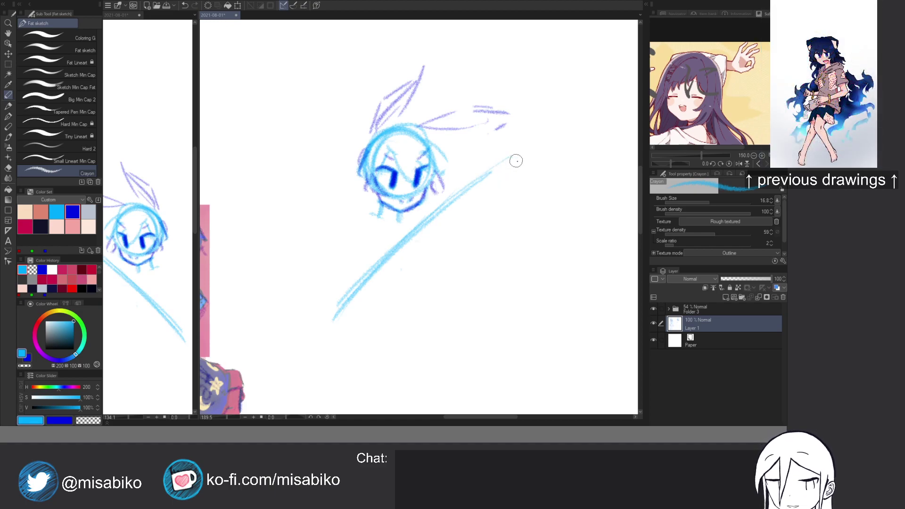
{"action": "key", "text": "c"}
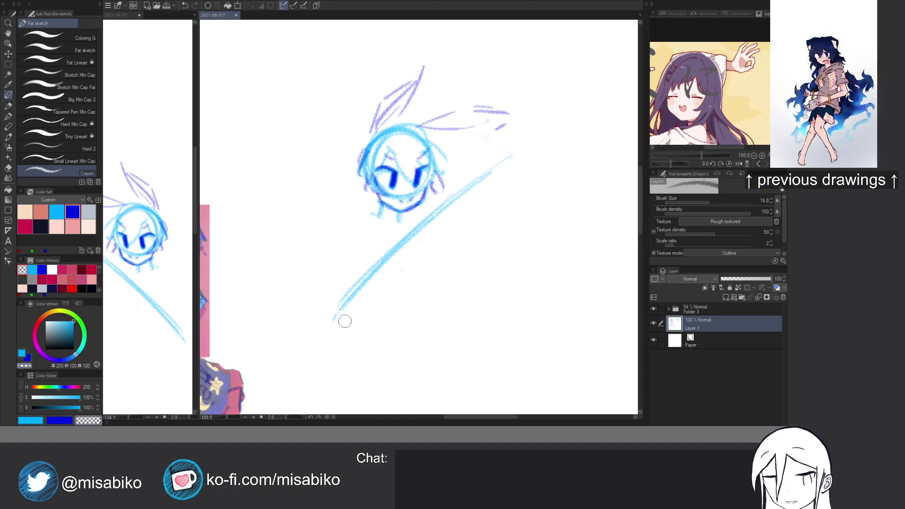
Sketch the torso, the upper arm and the folded thighs below the head in deep and light blue.
{"action": "key", "text": "x"}
{"action": "left_click_drag", "start_coordinate": [416, 228], "coordinate": [412, 256]}
{"action": "mouse_move", "coordinate": [366, 229]}
{"action": "left_mouse_down"}
{"action": "mouse_move", "coordinate": [373, 270]}
{"action": "mouse_move", "coordinate": [375, 219]}
{"action": "mouse_move", "coordinate": [366, 258]}
{"action": "mouse_move", "coordinate": [376, 227]}
{"action": "mouse_move", "coordinate": [375, 257]}
{"action": "mouse_move", "coordinate": [367, 239]}
{"action": "mouse_move", "coordinate": [380, 262]}
{"action": "mouse_move", "coordinate": [421, 246]}
{"action": "mouse_move", "coordinate": [425, 264]}
{"action": "left_mouse_up"}
{"action": "key", "text": "x"}
{"action": "mouse_move", "coordinate": [417, 227]}
{"action": "left_mouse_down"}
{"action": "mouse_move", "coordinate": [427, 284]}
{"action": "mouse_move", "coordinate": [382, 287]}
{"action": "mouse_move", "coordinate": [424, 281]}
{"action": "mouse_move", "coordinate": [386, 324]}
{"action": "mouse_move", "coordinate": [430, 291]}
{"action": "mouse_move", "coordinate": [450, 309]}
{"action": "left_mouse_up"}
{"action": "left_click_drag", "start_coordinate": [449, 311], "coordinate": [400, 338]}
{"action": "mouse_move", "coordinate": [400, 338]}
{"action": "left_mouse_down"}
{"action": "mouse_move", "coordinate": [448, 316]}
{"action": "mouse_move", "coordinate": [439, 297]}
{"action": "mouse_move", "coordinate": [457, 289]}
{"action": "mouse_move", "coordinate": [455, 324]}
{"action": "left_mouse_up"}
{"action": "scroll", "coordinate": [420, 278], "scroll_direction": "up", "scroll_amount": 3}
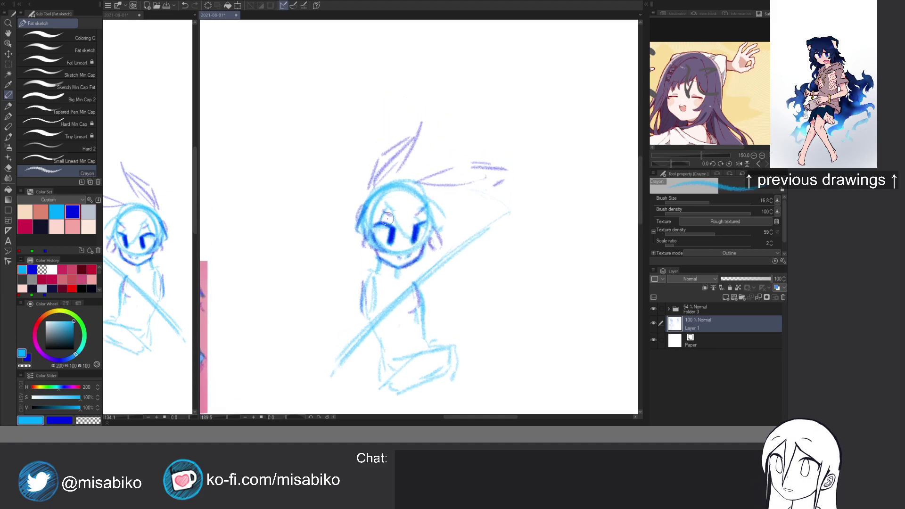
Try out light blue pigtails and side locks on both sides of the head.
{"action": "mouse_move", "coordinate": [363, 228]}
{"action": "left_mouse_down"}
{"action": "mouse_move", "coordinate": [362, 205]}
{"action": "mouse_move", "coordinate": [350, 254]}
{"action": "left_mouse_up"}
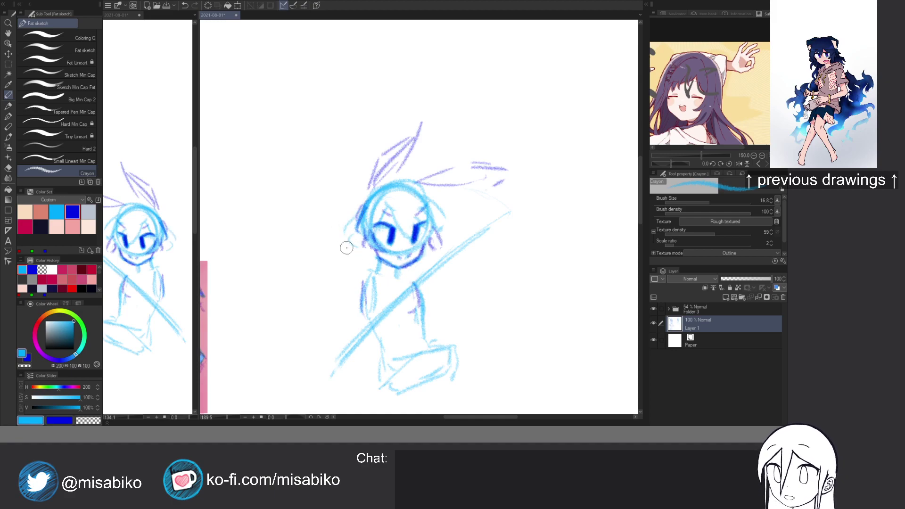
{"action": "mouse_move", "coordinate": [354, 246]}
{"action": "left_mouse_down"}
{"action": "mouse_move", "coordinate": [340, 255]}
{"action": "mouse_move", "coordinate": [330, 238]}
{"action": "mouse_move", "coordinate": [342, 266]}
{"action": "left_mouse_up"}
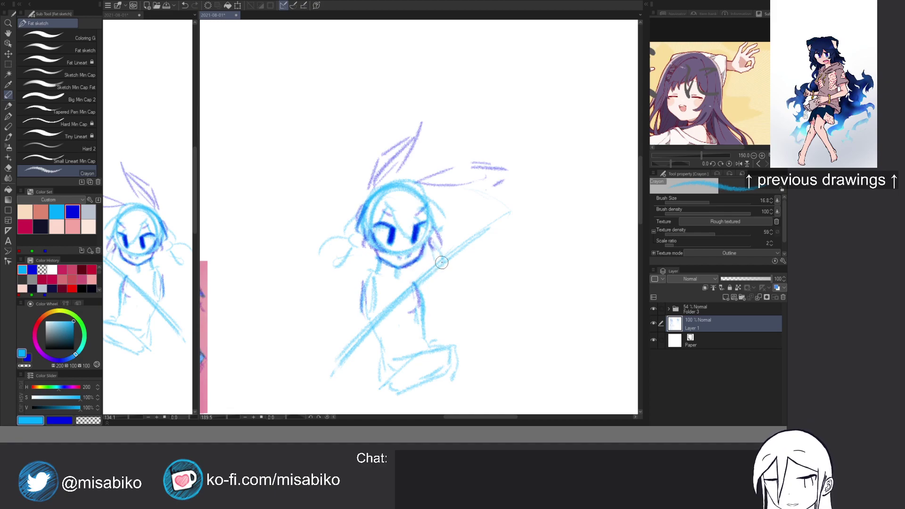
{"action": "key", "text": "ctrl+z"}
{"action": "key", "text": "ctrl+z"}
{"action": "key", "text": "ctrl+z"}
{"action": "left_click_drag", "start_coordinate": [359, 235], "coordinate": [375, 260]}
{"action": "left_click_drag", "start_coordinate": [435, 229], "coordinate": [465, 228]}
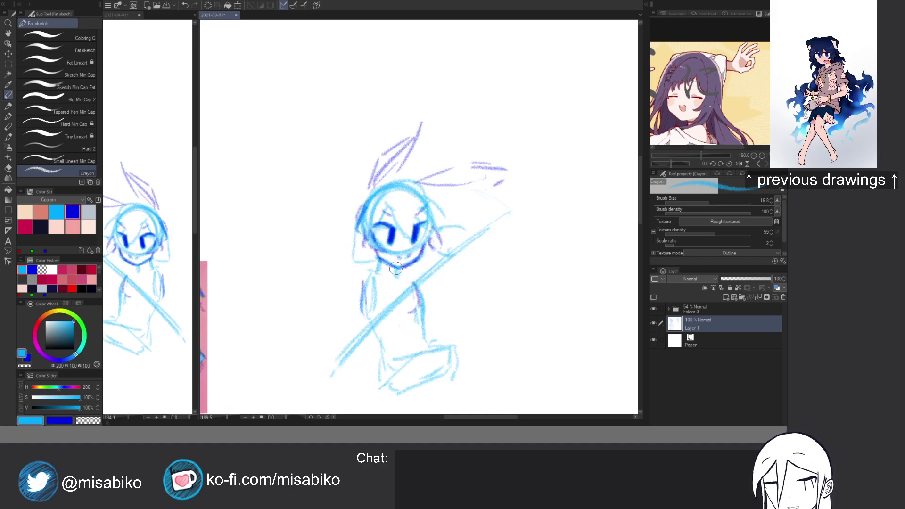
{"action": "key", "text": "ctrl+z"}
{"action": "key", "text": "ctrl+z"}
{"action": "mouse_move", "coordinate": [357, 231]}
{"action": "left_mouse_down"}
{"action": "mouse_move", "coordinate": [347, 247]}
{"action": "mouse_move", "coordinate": [371, 261]}
{"action": "mouse_move", "coordinate": [347, 262]}
{"action": "mouse_move", "coordinate": [344, 251]}
{"action": "mouse_move", "coordinate": [333, 269]}
{"action": "mouse_move", "coordinate": [340, 251]}
{"action": "mouse_move", "coordinate": [329, 243]}
{"action": "mouse_move", "coordinate": [336, 268]}
{"action": "mouse_move", "coordinate": [361, 273]}
{"action": "left_mouse_up"}
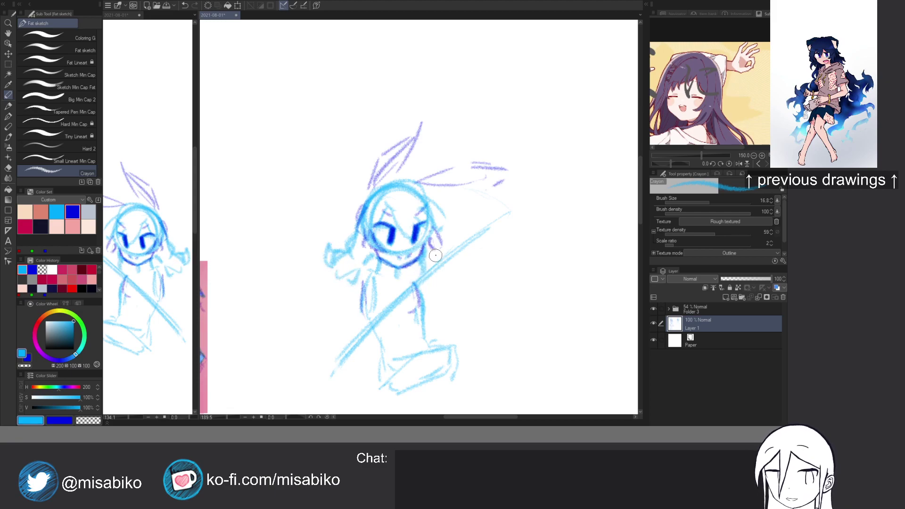
{"action": "key", "text": "ctrl+z"}
{"action": "key", "text": "ctrl+z"}
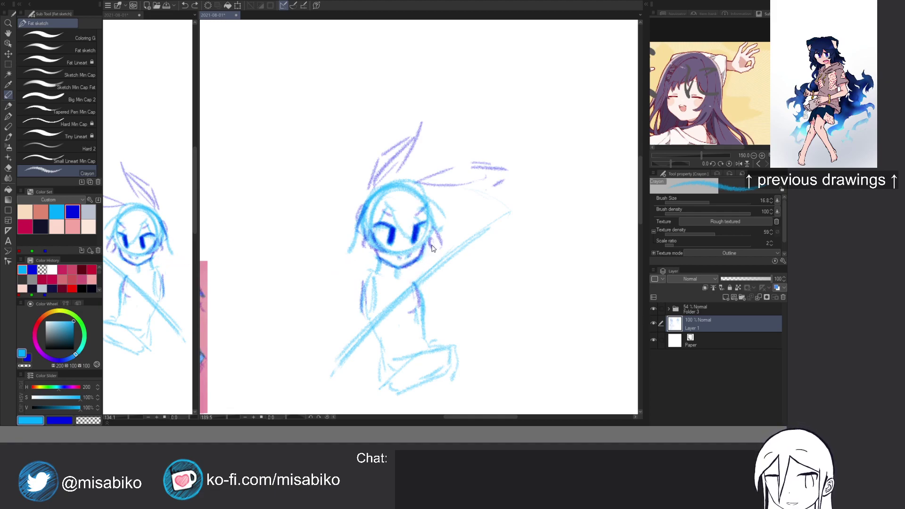
{"action": "key", "text": "ctrl+z"}
{"action": "mouse_move", "coordinate": [355, 232]}
{"action": "left_mouse_down"}
{"action": "mouse_move", "coordinate": [363, 260]}
{"action": "mouse_move", "coordinate": [375, 263]}
{"action": "left_mouse_up"}
{"action": "key", "text": "ctrl+z"}
{"action": "key", "text": "ctrl+z"}
Sketch small braided locks on both sides of the head in deep blue, carrying the strokes over the upper part of the pole.
{"action": "key", "text": "x"}
{"action": "left_click_drag", "start_coordinate": [430, 238], "coordinate": [426, 260]}
{"action": "left_click_drag", "start_coordinate": [371, 261], "coordinate": [367, 274]}
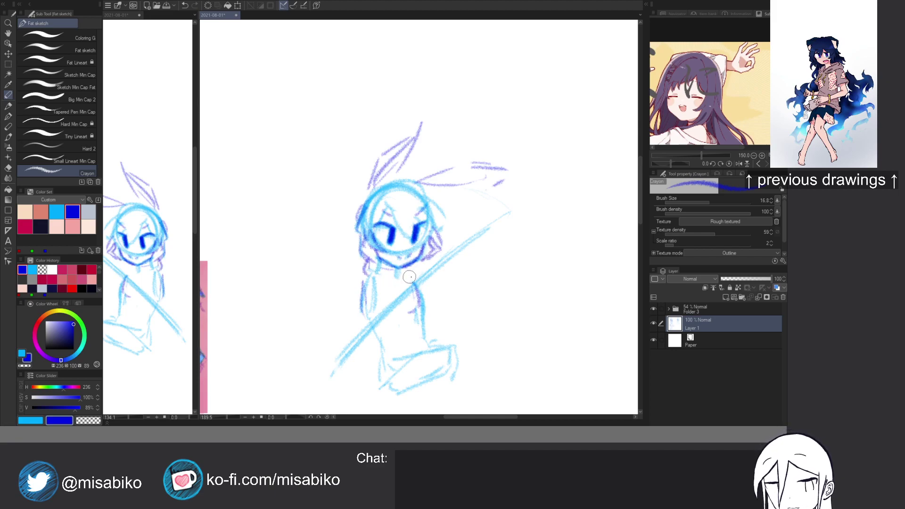
{"action": "mouse_move", "coordinate": [432, 250]}
{"action": "left_mouse_down"}
{"action": "mouse_move", "coordinate": [450, 266]}
{"action": "mouse_move", "coordinate": [426, 261]}
{"action": "mouse_move", "coordinate": [450, 271]}
{"action": "mouse_move", "coordinate": [450, 251]}
{"action": "mouse_move", "coordinate": [462, 252]}
{"action": "mouse_move", "coordinate": [455, 265]}
{"action": "mouse_move", "coordinate": [463, 264]}
{"action": "mouse_move", "coordinate": [441, 263]}
{"action": "left_mouse_up"}
{"action": "mouse_move", "coordinate": [372, 196]}
{"action": "left_mouse_down"}
{"action": "mouse_move", "coordinate": [422, 186]}
{"action": "mouse_move", "coordinate": [432, 221]}
{"action": "left_mouse_up"}
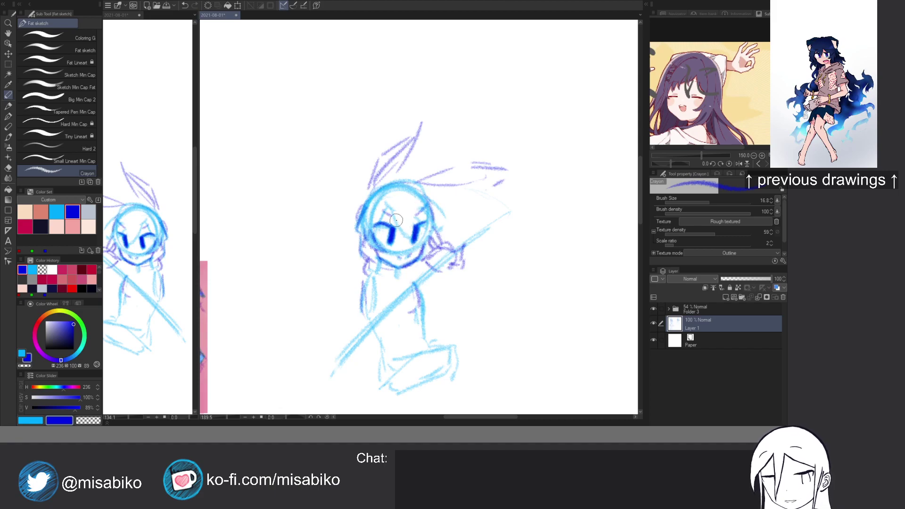
Lighten the rough fringe strokes over the forehead using the transparent colour.
{"action": "key", "text": "c"}
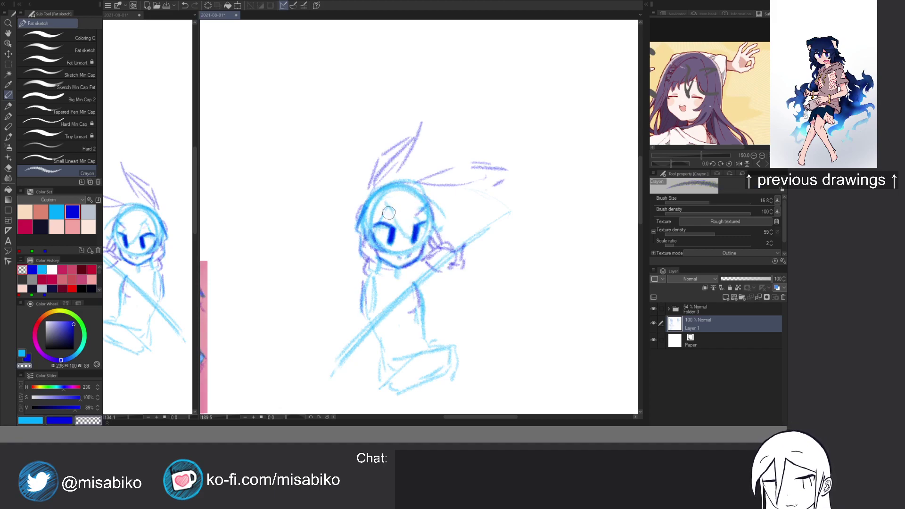
{"action": "key", "text": "c"}
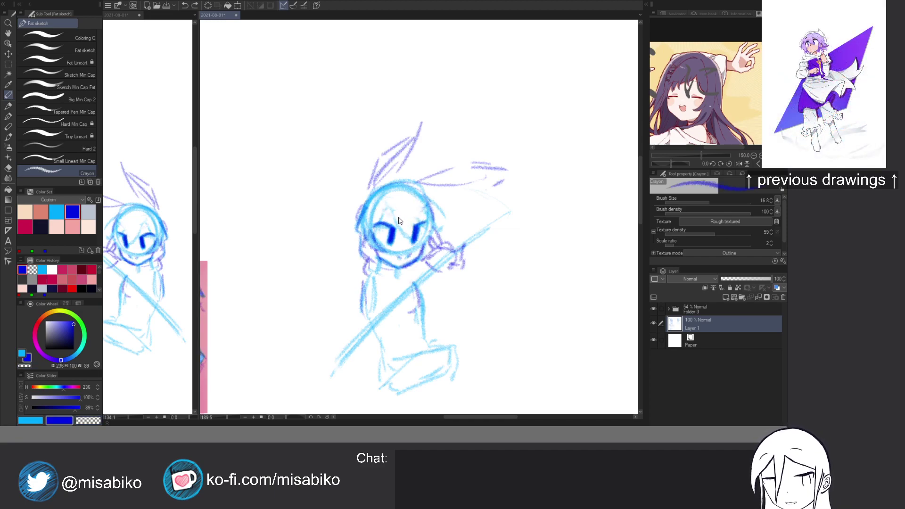
{"action": "scroll", "coordinate": [422, 190], "scroll_direction": "down", "scroll_amount": 1}
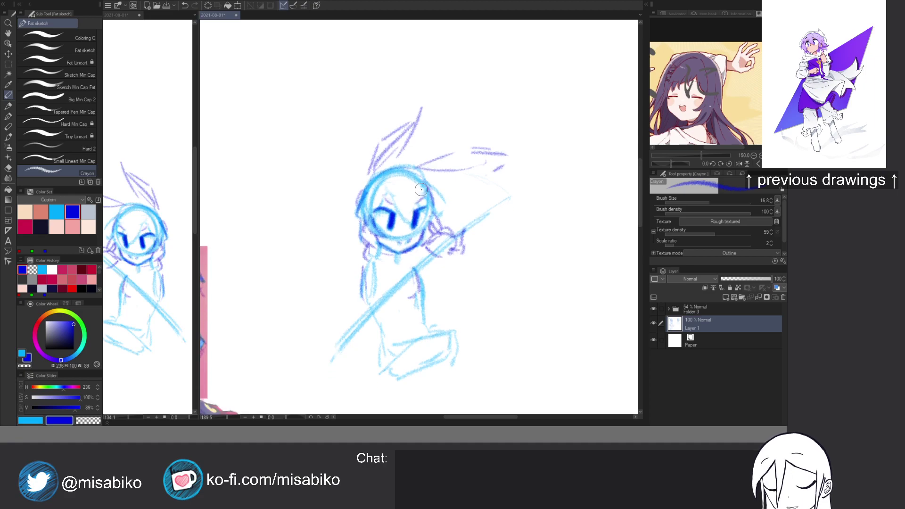
{"action": "scroll", "coordinate": [424, 189], "scroll_direction": "down", "scroll_amount": 2}
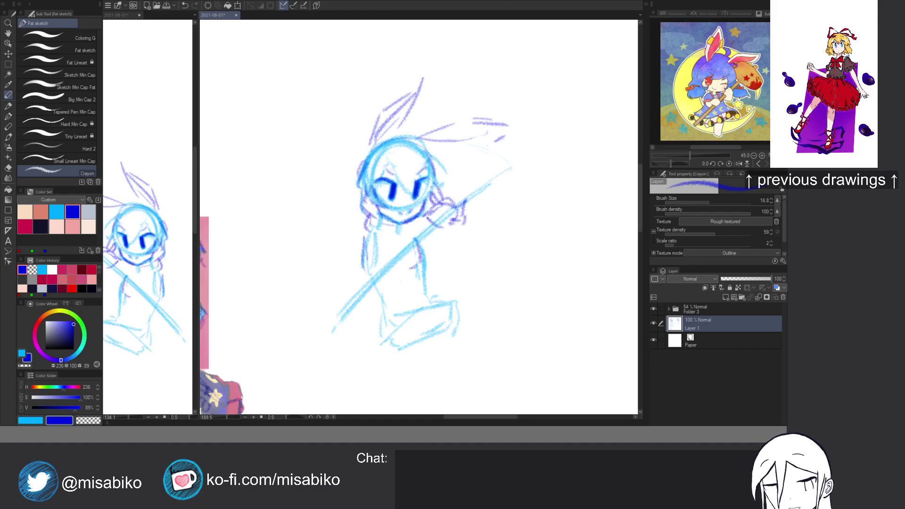
Try a deep blue stroke running from the neck down to the shoulder.
{"action": "left_click_drag", "start_coordinate": [406, 219], "coordinate": [415, 252]}
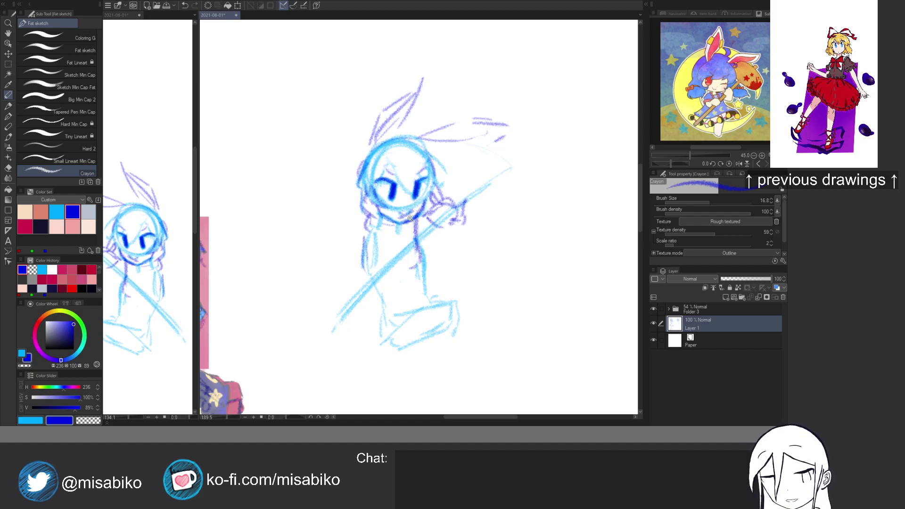
{"action": "scroll", "coordinate": [412, 213], "scroll_direction": "up", "scroll_amount": 5}
{"action": "key", "text": "ctrl+z"}
{"action": "key", "text": "ctrl+z"}
{"action": "key", "text": "ctrl+z"}
Redraw both eyes with heavy upper lids and open irises in deep blue, erasing the old marks inside and around them.
{"action": "key", "text": "x"}
{"action": "mouse_move", "coordinate": [356, 143]}
{"action": "left_mouse_down"}
{"action": "mouse_move", "coordinate": [377, 151]}
{"action": "mouse_move", "coordinate": [357, 145]}
{"action": "mouse_move", "coordinate": [357, 134]}
{"action": "mouse_move", "coordinate": [380, 150]}
{"action": "mouse_move", "coordinate": [369, 140]}
{"action": "mouse_move", "coordinate": [373, 179]}
{"action": "left_mouse_up"}
{"action": "key", "text": "c"}
{"action": "key", "text": "x"}
{"action": "key", "text": "c"}
{"action": "left_click_drag", "start_coordinate": [432, 169], "coordinate": [432, 157]}
{"action": "key", "text": "c"}
{"action": "mouse_move", "coordinate": [372, 152]}
{"action": "left_mouse_down"}
{"action": "mouse_move", "coordinate": [367, 177]}
{"action": "mouse_move", "coordinate": [378, 169]}
{"action": "mouse_move", "coordinate": [377, 182]}
{"action": "mouse_move", "coordinate": [376, 170]}
{"action": "left_mouse_up"}
{"action": "key", "text": "c"}
{"action": "key", "text": "c"}
{"action": "key", "text": "c"}
{"action": "mouse_move", "coordinate": [427, 154]}
{"action": "left_mouse_down"}
{"action": "mouse_move", "coordinate": [415, 175]}
{"action": "mouse_move", "coordinate": [425, 141]}
{"action": "mouse_move", "coordinate": [413, 184]}
{"action": "mouse_move", "coordinate": [421, 146]}
{"action": "mouse_move", "coordinate": [445, 133]}
{"action": "mouse_move", "coordinate": [426, 150]}
{"action": "mouse_move", "coordinate": [438, 141]}
{"action": "left_mouse_up"}
Clear the lower face and sketch slanted eyebrows with a fringe strand running between the eyes in deep blue.
{"action": "key", "text": "x"}
{"action": "key", "text": "c"}
{"action": "key", "text": "c"}
{"action": "key", "text": "c"}
{"action": "mouse_move", "coordinate": [406, 204]}
{"action": "left_mouse_down"}
{"action": "mouse_move", "coordinate": [398, 208]}
{"action": "mouse_move", "coordinate": [415, 202]}
{"action": "mouse_move", "coordinate": [377, 198]}
{"action": "mouse_move", "coordinate": [393, 190]}
{"action": "mouse_move", "coordinate": [405, 200]}
{"action": "left_mouse_up"}
{"action": "key", "text": "c"}
{"action": "mouse_move", "coordinate": [364, 120]}
{"action": "left_mouse_down"}
{"action": "mouse_move", "coordinate": [378, 133]}
{"action": "mouse_move", "coordinate": [365, 122]}
{"action": "left_mouse_up"}
{"action": "key", "text": "ctrl+z"}
{"action": "key", "text": "c"}
{"action": "left_click_drag", "start_coordinate": [431, 121], "coordinate": [443, 108]}
{"action": "key", "text": "c"}
{"action": "left_click_drag", "start_coordinate": [355, 113], "coordinate": [415, 173]}
{"action": "left_click_drag", "start_coordinate": [433, 116], "coordinate": [448, 134]}
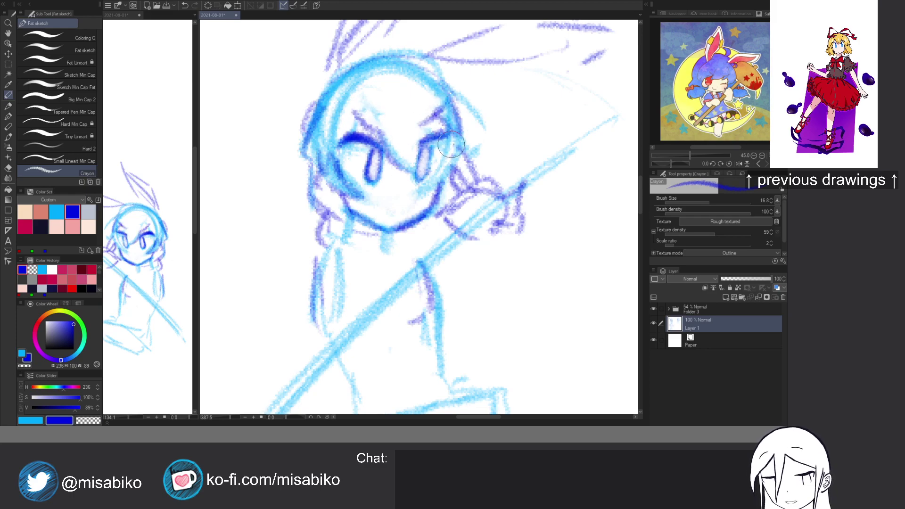
Sketch a hair tuft at the right-hand side of the head and a small mouth in deep blue.
{"action": "mouse_move", "coordinate": [456, 101]}
{"action": "left_mouse_down"}
{"action": "mouse_move", "coordinate": [487, 135]}
{"action": "mouse_move", "coordinate": [485, 146]}
{"action": "mouse_move", "coordinate": [475, 126]}
{"action": "mouse_move", "coordinate": [480, 144]}
{"action": "left_mouse_up"}
{"action": "mouse_move", "coordinate": [382, 203]}
{"action": "left_mouse_down"}
{"action": "mouse_move", "coordinate": [413, 211]}
{"action": "mouse_move", "coordinate": [417, 197]}
{"action": "mouse_move", "coordinate": [438, 200]}
{"action": "mouse_move", "coordinate": [434, 212]}
{"action": "mouse_move", "coordinate": [442, 188]}
{"action": "mouse_move", "coordinate": [424, 223]}
{"action": "mouse_move", "coordinate": [430, 202]}
{"action": "mouse_move", "coordinate": [425, 219]}
{"action": "mouse_move", "coordinate": [383, 245]}
{"action": "mouse_move", "coordinate": [423, 226]}
{"action": "mouse_move", "coordinate": [381, 233]}
{"action": "mouse_move", "coordinate": [426, 218]}
{"action": "left_mouse_up"}
{"action": "key", "text": "c"}
{"action": "key", "text": "c"}
Draw the neck in deep blue, reduce the brush size to 13.0, and sketch a frilled collar below the chin.
{"action": "left_click_drag", "start_coordinate": [345, 231], "coordinate": [346, 254]}
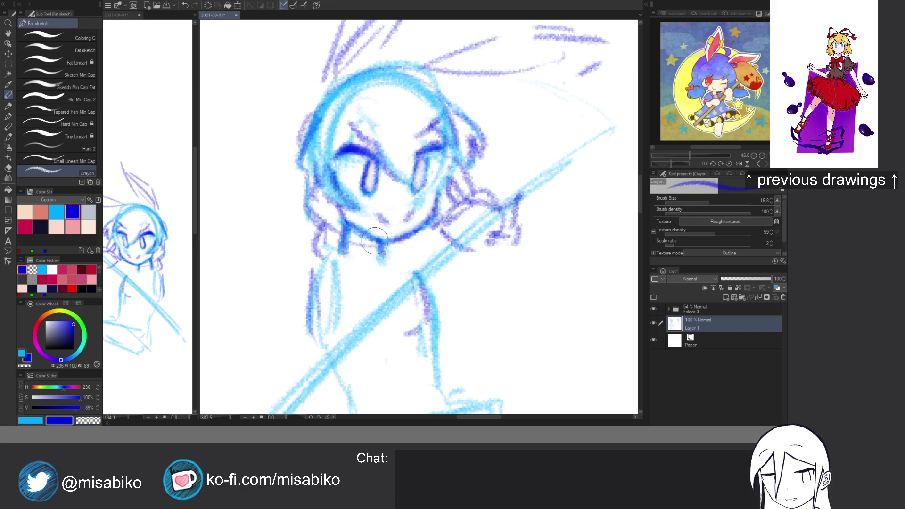
{"action": "mouse_move", "coordinate": [342, 224]}
{"action": "left_mouse_down"}
{"action": "mouse_move", "coordinate": [342, 250]}
{"action": "mouse_move", "coordinate": [384, 257]}
{"action": "left_mouse_up"}
{"action": "key", "text": "ctrl+z"}
{"action": "key", "text": "bracketleft"}
{"action": "key", "text": "c"}
{"action": "mouse_move", "coordinate": [351, 231]}
{"action": "left_mouse_down"}
{"action": "mouse_move", "coordinate": [349, 246]}
{"action": "mouse_move", "coordinate": [347, 231]}
{"action": "mouse_move", "coordinate": [383, 263]}
{"action": "mouse_move", "coordinate": [336, 272]}
{"action": "mouse_move", "coordinate": [444, 264]}
{"action": "left_mouse_up"}
{"action": "key", "text": "c"}
{"action": "left_click_drag", "start_coordinate": [323, 259], "coordinate": [330, 281]}
{"action": "mouse_move", "coordinate": [346, 248]}
{"action": "left_mouse_down"}
{"action": "mouse_move", "coordinate": [352, 269]}
{"action": "mouse_move", "coordinate": [370, 255]}
{"action": "mouse_move", "coordinate": [373, 235]}
{"action": "mouse_move", "coordinate": [360, 221]}
{"action": "left_mouse_up"}
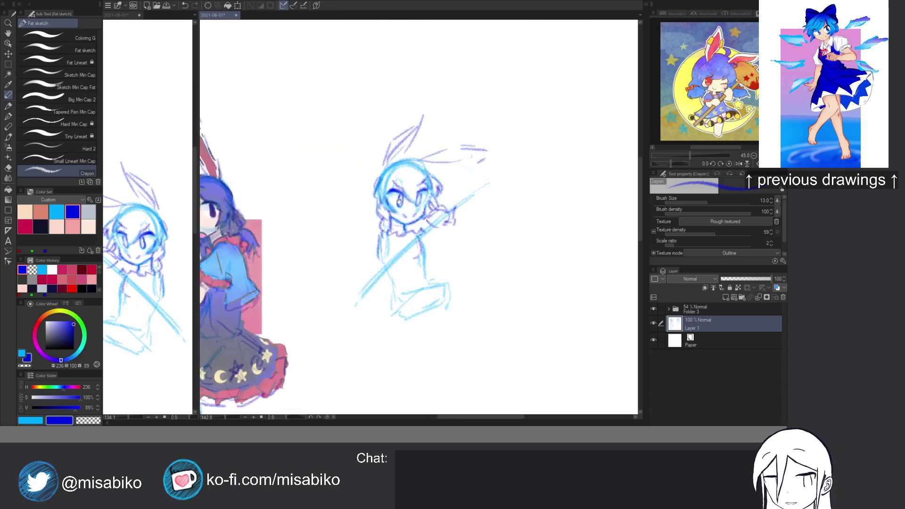
Add jagged deep blue strokes inside and along the upright rabbit ear.
{"action": "left_click_drag", "start_coordinate": [449, 221], "coordinate": [434, 180]}
{"action": "scroll", "coordinate": [369, 144], "scroll_direction": "up", "scroll_amount": 4}
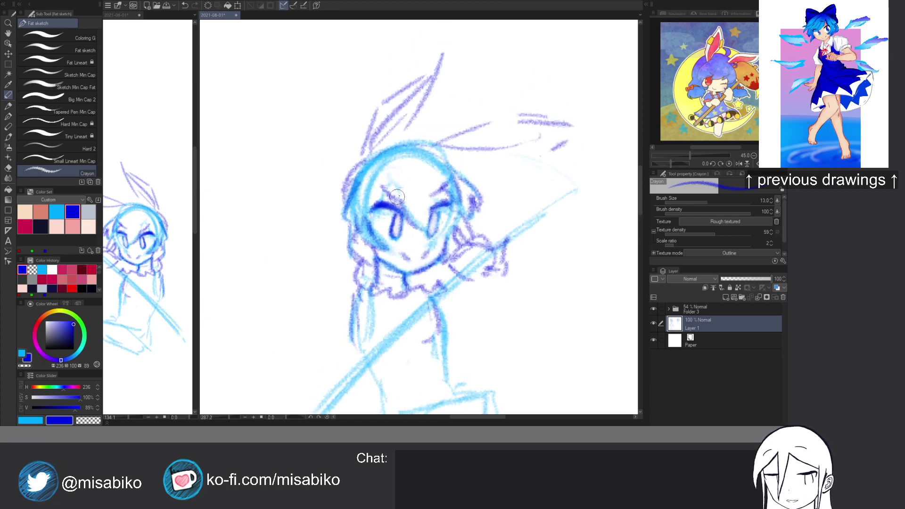
{"action": "mouse_move", "coordinate": [393, 137]}
{"action": "left_mouse_down"}
{"action": "mouse_move", "coordinate": [402, 120]}
{"action": "mouse_move", "coordinate": [401, 144]}
{"action": "mouse_move", "coordinate": [385, 162]}
{"action": "mouse_move", "coordinate": [370, 169]}
{"action": "mouse_move", "coordinate": [363, 159]}
{"action": "mouse_move", "coordinate": [393, 175]}
{"action": "mouse_move", "coordinate": [406, 162]}
{"action": "left_mouse_up"}
{"action": "scroll", "coordinate": [524, 170], "scroll_direction": "down", "scroll_amount": 2}
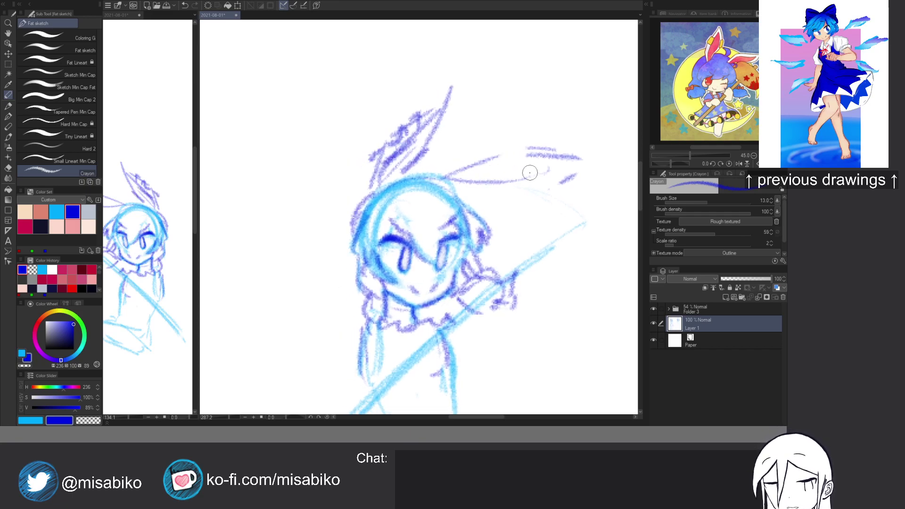
Rework the raised thigh in light blue with a rounded outline and contour strokes.
{"action": "scroll", "coordinate": [472, 118], "scroll_direction": "down", "scroll_amount": 3}
{"action": "scroll", "coordinate": [456, 92], "scroll_direction": "down", "scroll_amount": 3}
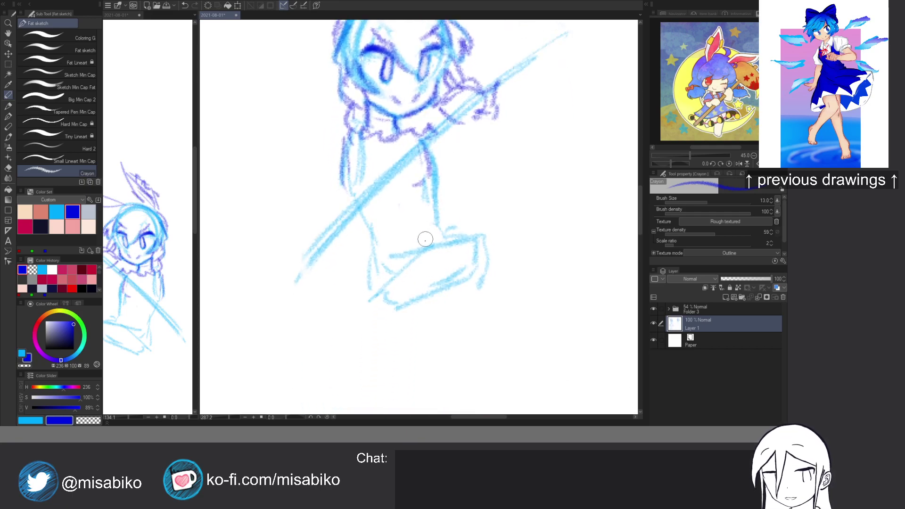
{"action": "scroll", "coordinate": [449, 268], "scroll_direction": "down", "scroll_amount": 2}
{"action": "key", "text": "x"}
{"action": "mouse_move", "coordinate": [424, 268]}
{"action": "left_mouse_down"}
{"action": "mouse_move", "coordinate": [444, 288]}
{"action": "mouse_move", "coordinate": [437, 301]}
{"action": "mouse_move", "coordinate": [447, 264]}
{"action": "mouse_move", "coordinate": [474, 260]}
{"action": "mouse_move", "coordinate": [477, 285]}
{"action": "mouse_move", "coordinate": [419, 273]}
{"action": "mouse_move", "coordinate": [480, 261]}
{"action": "mouse_move", "coordinate": [446, 294]}
{"action": "mouse_move", "coordinate": [421, 298]}
{"action": "mouse_move", "coordinate": [454, 293]}
{"action": "mouse_move", "coordinate": [462, 261]}
{"action": "mouse_move", "coordinate": [485, 275]}
{"action": "mouse_move", "coordinate": [450, 298]}
{"action": "mouse_move", "coordinate": [482, 292]}
{"action": "left_mouse_up"}
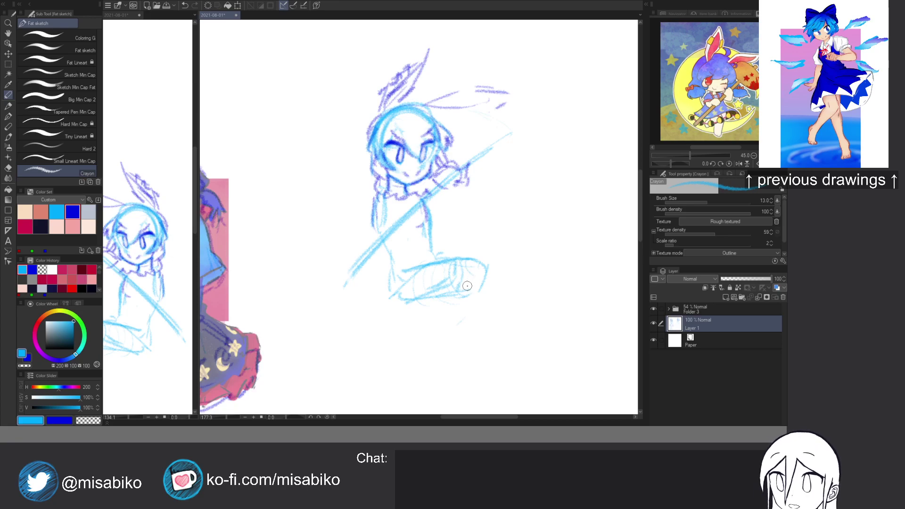
Sketch the knee, the lower leg and the foot beneath the raised thigh in light blue.
{"action": "mouse_move", "coordinate": [435, 268]}
{"action": "left_mouse_down"}
{"action": "mouse_move", "coordinate": [442, 293]}
{"action": "mouse_move", "coordinate": [470, 262]}
{"action": "mouse_move", "coordinate": [483, 290]}
{"action": "mouse_move", "coordinate": [467, 322]}
{"action": "left_mouse_up"}
{"action": "left_click_drag", "start_coordinate": [466, 283], "coordinate": [449, 320]}
{"action": "left_click_drag", "start_coordinate": [491, 298], "coordinate": [449, 366]}
{"action": "mouse_move", "coordinate": [455, 309]}
{"action": "left_mouse_down"}
{"action": "mouse_move", "coordinate": [427, 362]}
{"action": "mouse_move", "coordinate": [440, 384]}
{"action": "mouse_move", "coordinate": [418, 377]}
{"action": "mouse_move", "coordinate": [414, 391]}
{"action": "mouse_move", "coordinate": [417, 401]}
{"action": "mouse_move", "coordinate": [436, 398]}
{"action": "mouse_move", "coordinate": [413, 408]}
{"action": "mouse_move", "coordinate": [447, 384]}
{"action": "mouse_move", "coordinate": [469, 233]}
{"action": "mouse_move", "coordinate": [429, 314]}
{"action": "mouse_move", "coordinate": [443, 325]}
{"action": "mouse_move", "coordinate": [448, 318]}
{"action": "left_mouse_up"}
{"action": "key", "text": "c"}
{"action": "key", "text": "c"}
{"action": "mouse_move", "coordinate": [466, 208]}
{"action": "left_mouse_down"}
{"action": "mouse_move", "coordinate": [458, 237]}
{"action": "mouse_move", "coordinate": [428, 225]}
{"action": "mouse_move", "coordinate": [454, 257]}
{"action": "mouse_move", "coordinate": [463, 295]}
{"action": "left_mouse_up"}
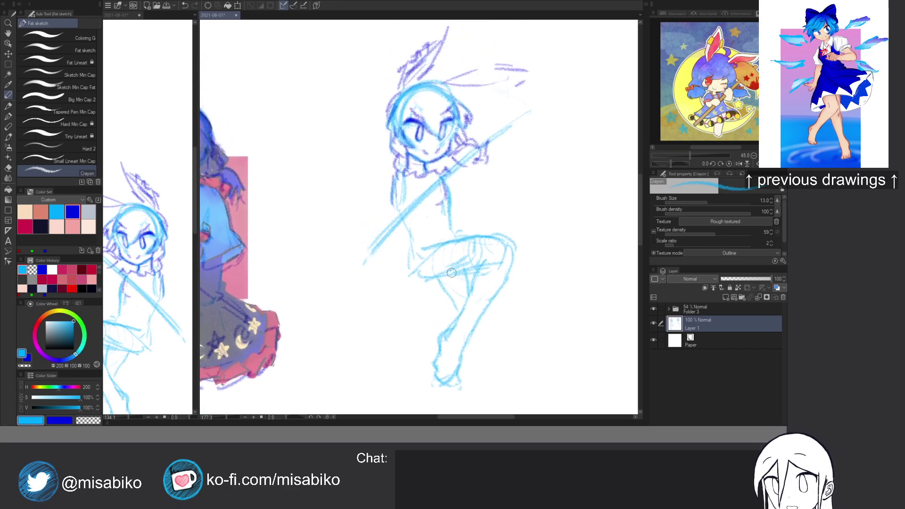
Sketch a hand gripping the middle of the pole in deep blue and reinforce the right-hand side of the upper body.
{"action": "left_click_drag", "start_coordinate": [443, 234], "coordinate": [449, 293]}
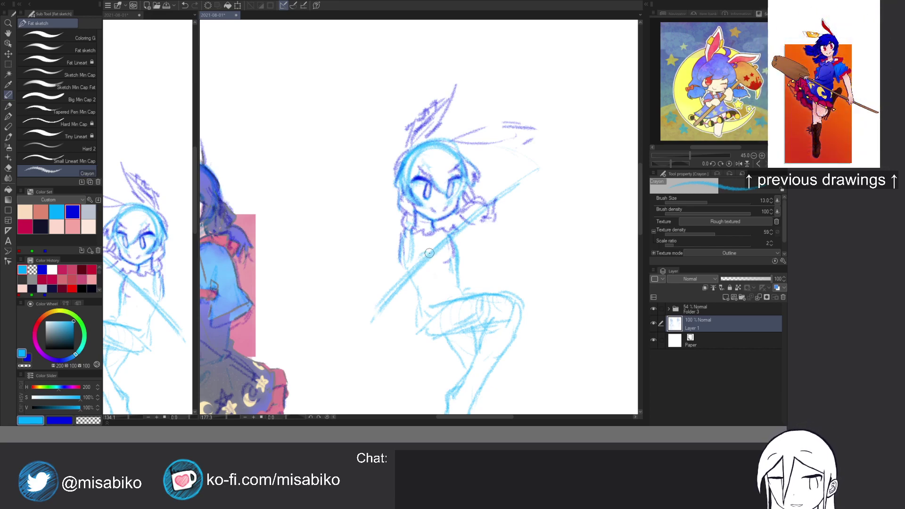
{"action": "key", "text": "x"}
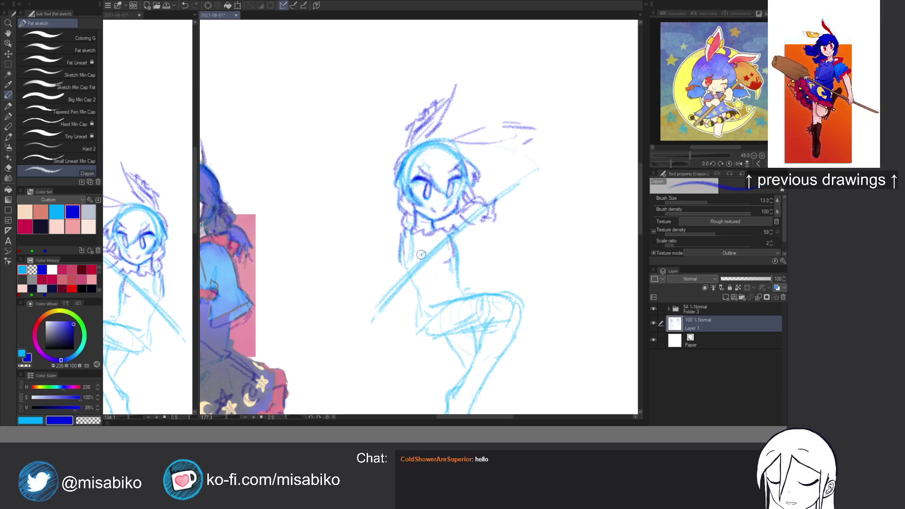
{"action": "left_click_drag", "start_coordinate": [417, 253], "coordinate": [434, 252]}
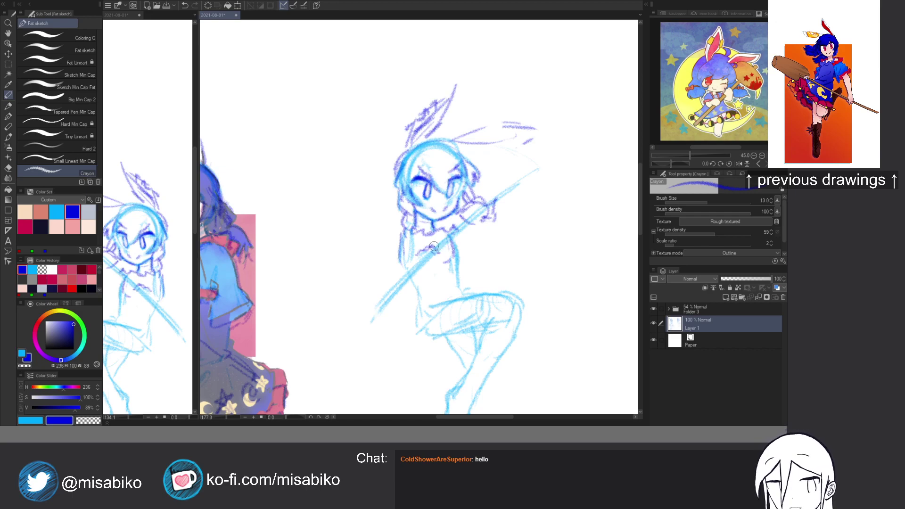
{"action": "left_click_drag", "start_coordinate": [433, 256], "coordinate": [426, 264]}
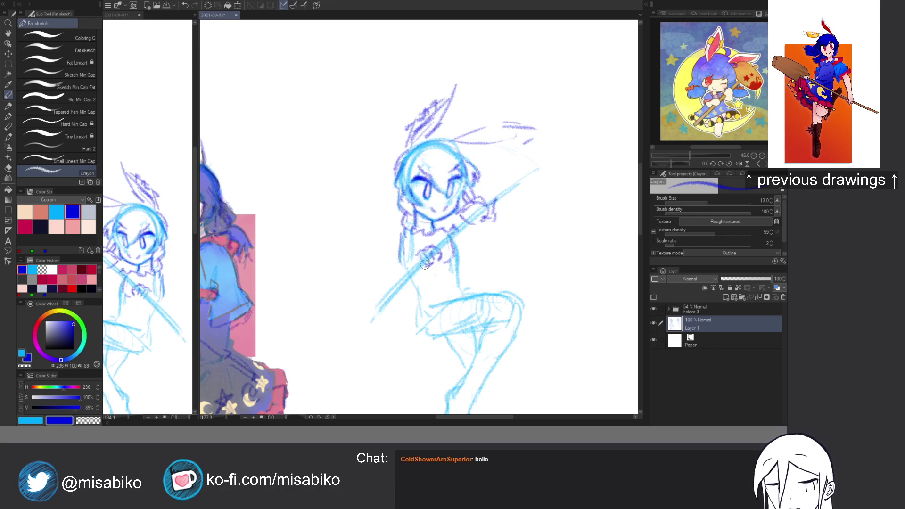
{"action": "mouse_move", "coordinate": [459, 233]}
{"action": "left_mouse_down"}
{"action": "mouse_move", "coordinate": [454, 244]}
{"action": "mouse_move", "coordinate": [469, 239]}
{"action": "mouse_move", "coordinate": [457, 247]}
{"action": "mouse_move", "coordinate": [468, 258]}
{"action": "left_mouse_up"}
Strengthen the brow and the fringe strand near the left-hand eye with deep blue strokes.
{"action": "scroll", "coordinate": [412, 221], "scroll_direction": "up", "scroll_amount": 5}
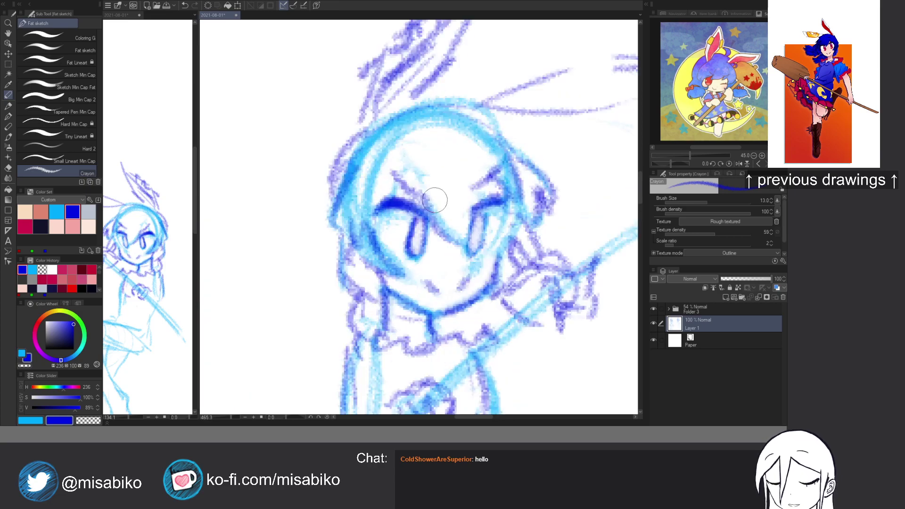
{"action": "mouse_move", "coordinate": [415, 224]}
{"action": "left_mouse_down"}
{"action": "mouse_move", "coordinate": [421, 216]}
{"action": "mouse_move", "coordinate": [427, 228]}
{"action": "mouse_move", "coordinate": [411, 233]}
{"action": "mouse_move", "coordinate": [411, 250]}
{"action": "mouse_move", "coordinate": [415, 233]}
{"action": "left_mouse_up"}
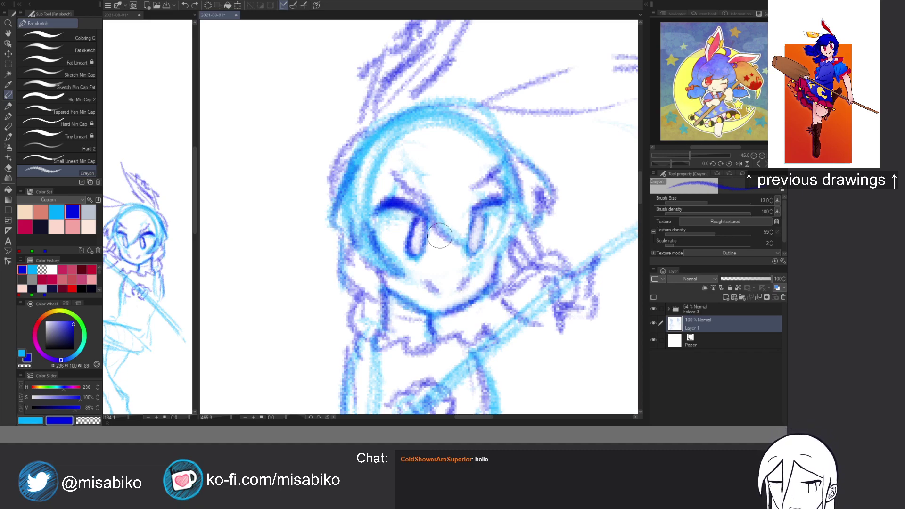
{"action": "scroll", "coordinate": [450, 222], "scroll_direction": "down", "scroll_amount": 6}
{"action": "left_click_drag", "start_coordinate": [475, 199], "coordinate": [478, 131]}
{"action": "left_click_drag", "start_coordinate": [488, 236], "coordinate": [486, 222]}
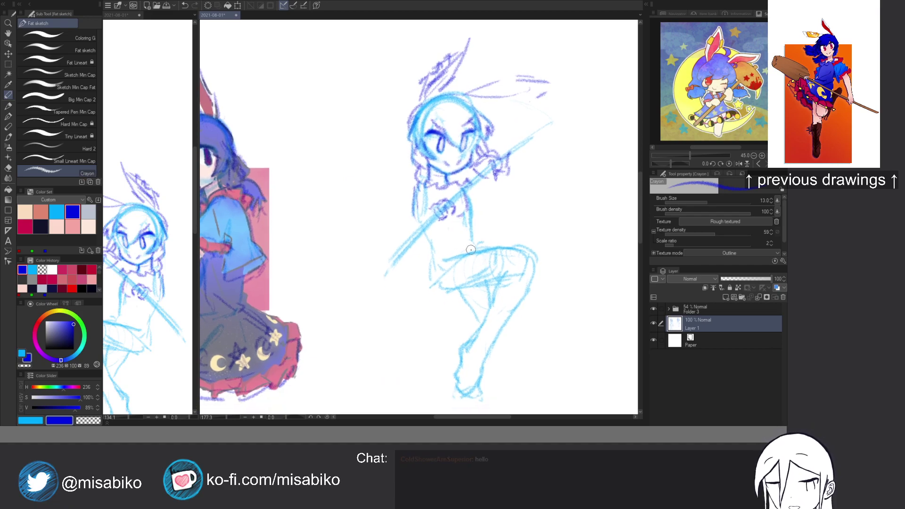
Select the raised leg with the Selection pen and move it slightly down and away from the torso.
{"action": "key", "text": "m"}
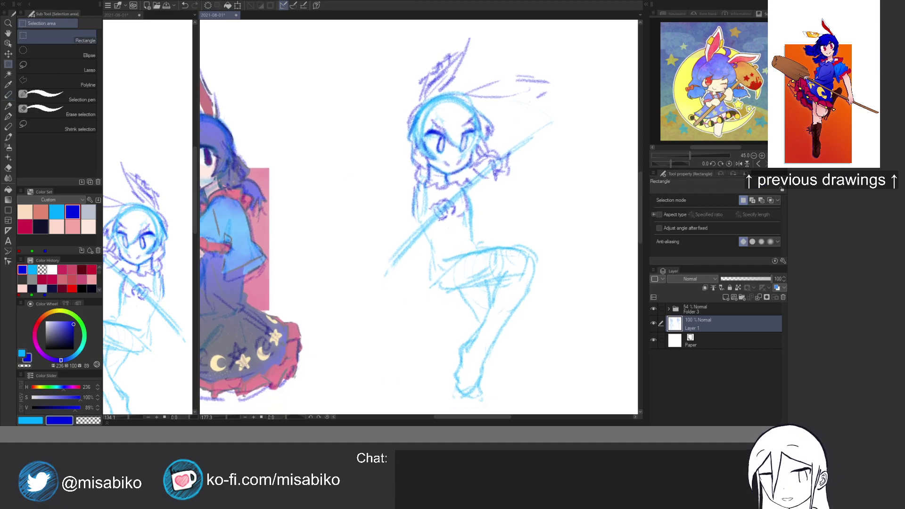
{"action": "left_click", "coordinate": [56, 96]}
{"action": "mouse_move", "coordinate": [470, 372]}
{"action": "left_mouse_down"}
{"action": "mouse_move", "coordinate": [521, 304]}
{"action": "mouse_move", "coordinate": [481, 359]}
{"action": "mouse_move", "coordinate": [435, 283]}
{"action": "mouse_move", "coordinate": [517, 239]}
{"action": "mouse_move", "coordinate": [546, 264]}
{"action": "left_mouse_up"}
{"action": "left_click", "coordinate": [521, 409]}
{"action": "left_click_drag", "start_coordinate": [517, 349], "coordinate": [522, 349]}
{"action": "left_click", "coordinate": [482, 409]}
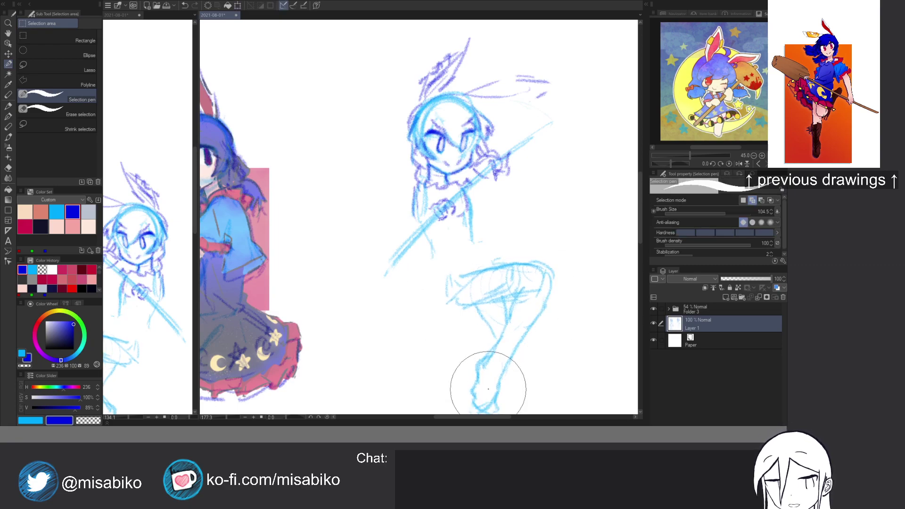
{"action": "left_click", "coordinate": [8, 94]}
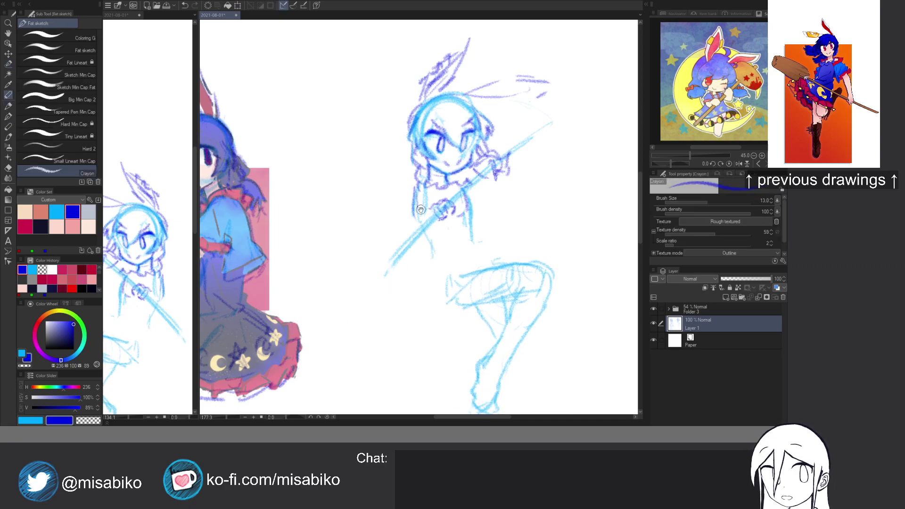
Connect the torso to the repositioned thigh with waist and hip lines in light blue, cleaning up stray strokes.
{"action": "left_click_drag", "start_coordinate": [447, 233], "coordinate": [404, 272]}
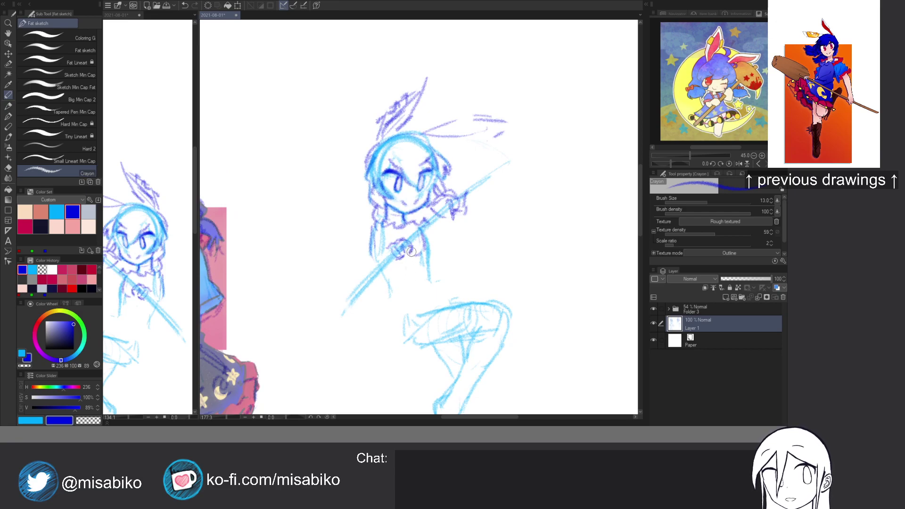
{"action": "left_click_drag", "start_coordinate": [416, 230], "coordinate": [400, 214]}
{"action": "key", "text": "x"}
{"action": "mouse_move", "coordinate": [377, 271]}
{"action": "left_mouse_down"}
{"action": "mouse_move", "coordinate": [382, 310]}
{"action": "mouse_move", "coordinate": [406, 332]}
{"action": "mouse_move", "coordinate": [378, 307]}
{"action": "mouse_move", "coordinate": [382, 327]}
{"action": "left_mouse_up"}
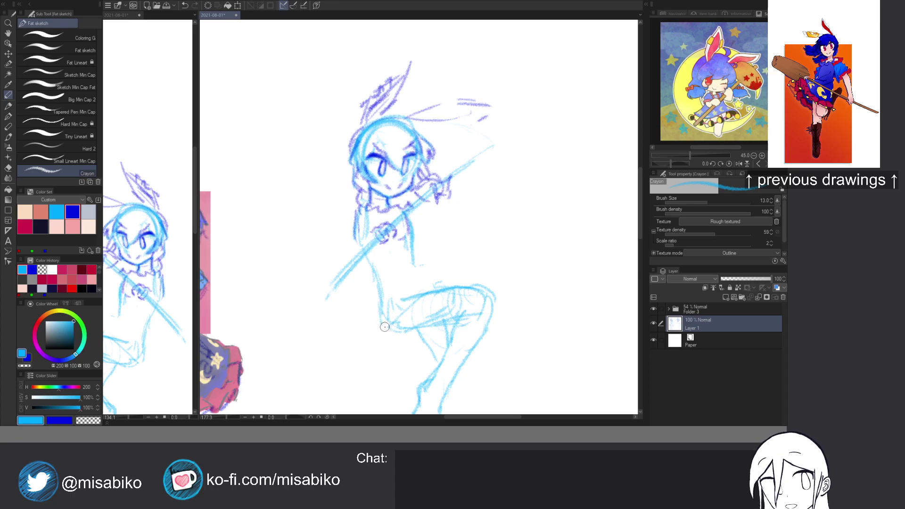
{"action": "mouse_move", "coordinate": [419, 272]}
{"action": "left_mouse_down"}
{"action": "mouse_move", "coordinate": [417, 284]}
{"action": "mouse_move", "coordinate": [457, 277]}
{"action": "left_mouse_up"}
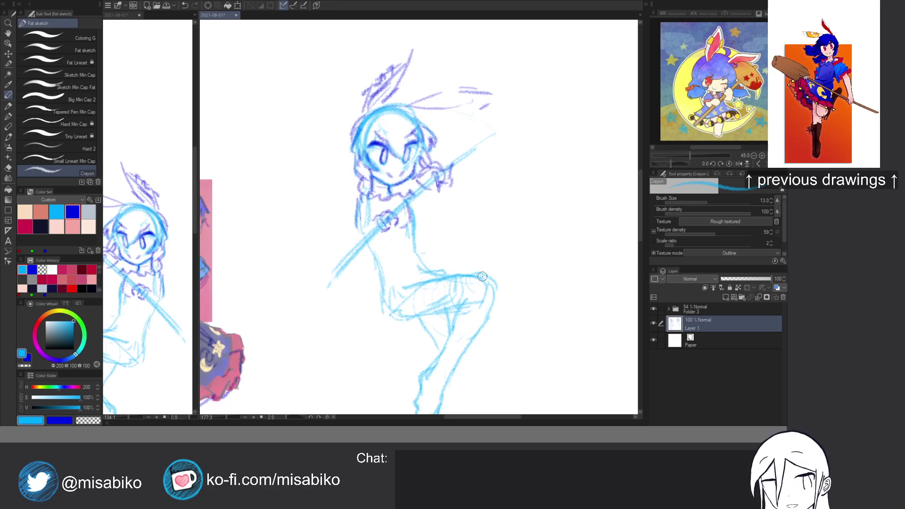
{"action": "key", "text": "c"}
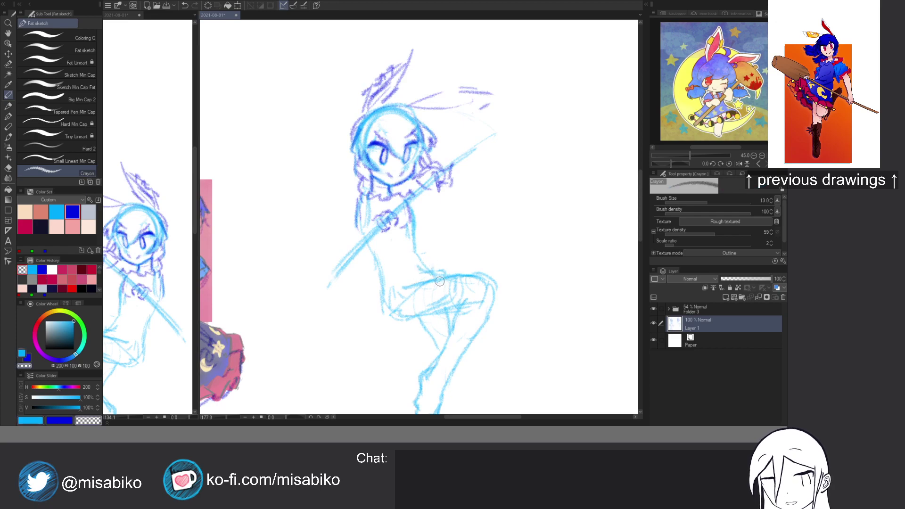
Sketch a flared sleeve on the left-hand shoulder in deep blue, erasing and redrawing its edge.
{"action": "key", "text": "x"}
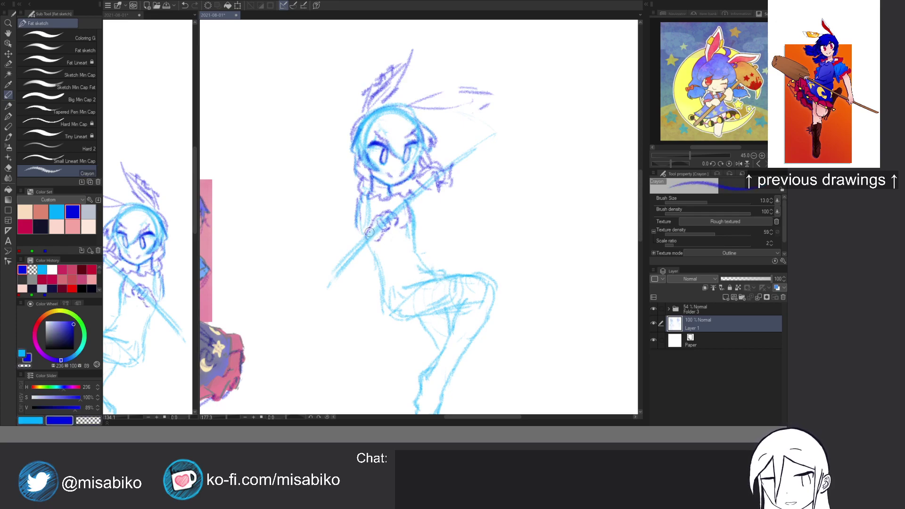
{"action": "mouse_move", "coordinate": [359, 207]}
{"action": "left_mouse_down"}
{"action": "mouse_move", "coordinate": [346, 232]}
{"action": "mouse_move", "coordinate": [368, 302]}
{"action": "left_mouse_up"}
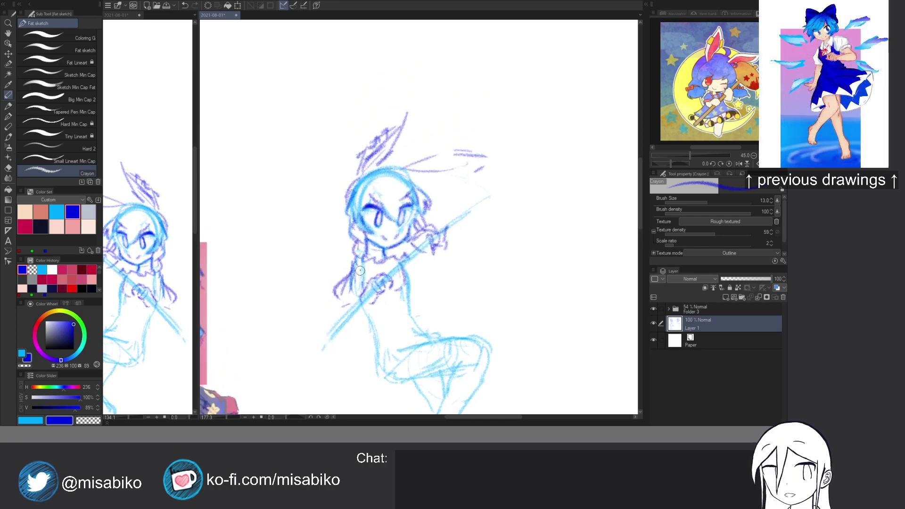
{"action": "left_click_drag", "start_coordinate": [357, 259], "coordinate": [346, 285]}
{"action": "key", "text": "c"}
{"action": "left_click_drag", "start_coordinate": [354, 264], "coordinate": [343, 285]}
{"action": "key", "text": "c"}
Add short deep blue sleeve strokes beneath the raised hand at the upper part of the pole.
{"action": "left_click_drag", "start_coordinate": [409, 270], "coordinate": [415, 287]}
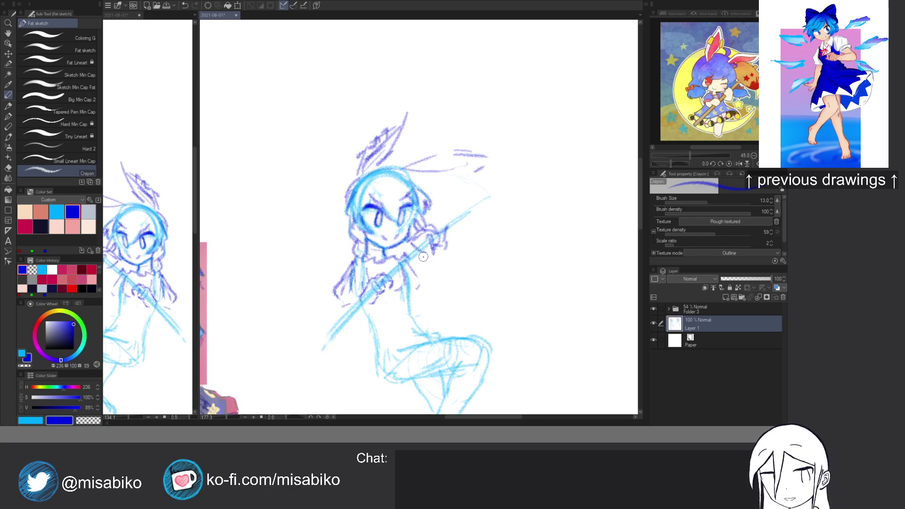
{"action": "left_click_drag", "start_coordinate": [424, 250], "coordinate": [426, 264]}
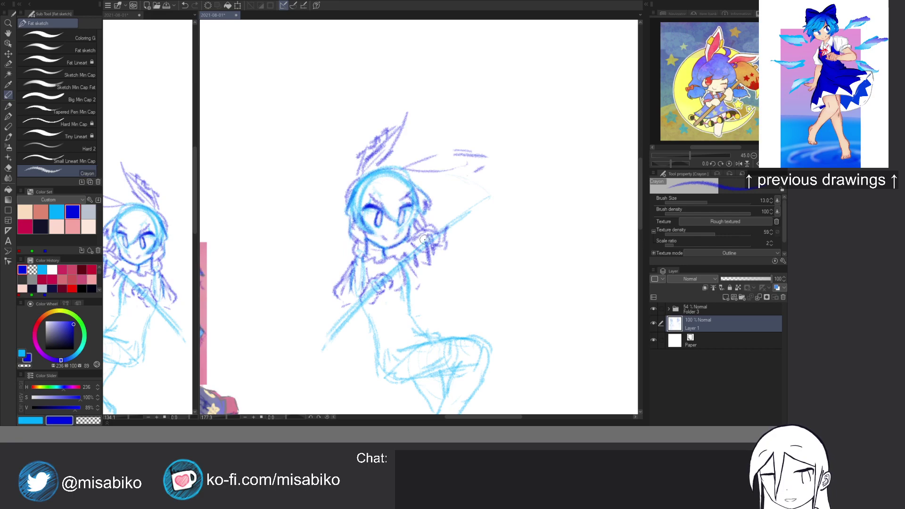
{"action": "left_click_drag", "start_coordinate": [409, 250], "coordinate": [428, 261]}
Sketch the bent forearm along the lower pole in deep blue and add a ruffled sleeve edge beside it.
{"action": "mouse_move", "coordinate": [388, 308]}
{"action": "left_mouse_down"}
{"action": "mouse_move", "coordinate": [404, 290]}
{"action": "mouse_move", "coordinate": [373, 306]}
{"action": "left_mouse_up"}
{"action": "mouse_move", "coordinate": [378, 278]}
{"action": "left_mouse_down"}
{"action": "mouse_move", "coordinate": [354, 311]}
{"action": "mouse_move", "coordinate": [381, 301]}
{"action": "mouse_move", "coordinate": [362, 334]}
{"action": "mouse_move", "coordinate": [357, 305]}
{"action": "mouse_move", "coordinate": [366, 326]}
{"action": "left_mouse_up"}
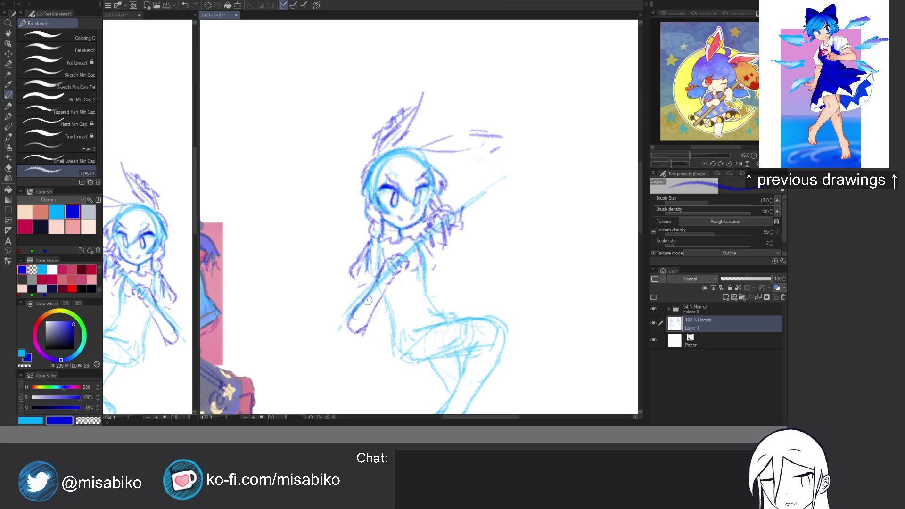
{"action": "left_click_drag", "start_coordinate": [353, 294], "coordinate": [345, 322]}
{"action": "mouse_move", "coordinate": [346, 279]}
{"action": "left_mouse_down"}
{"action": "mouse_move", "coordinate": [365, 292]}
{"action": "mouse_move", "coordinate": [347, 302]}
{"action": "left_mouse_up"}
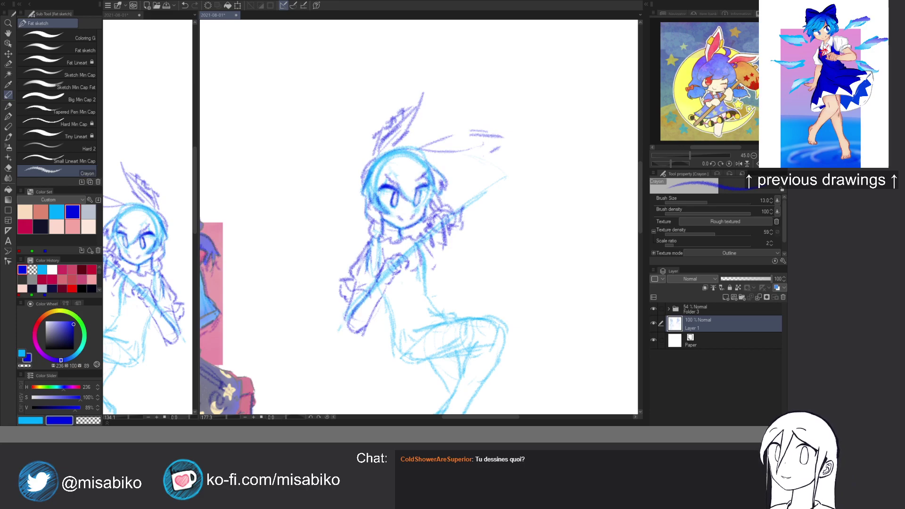
Enlarge the reference illustration to 75 and compare the pole-holding pose with the sketch.
{"action": "scroll", "coordinate": [503, 174], "scroll_direction": "down", "scroll_amount": 4}
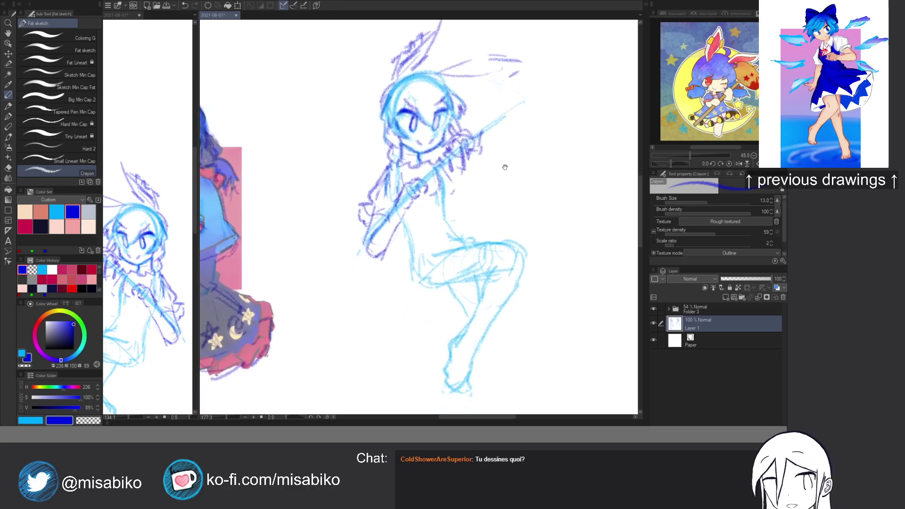
{"action": "mouse_move", "coordinate": [507, 212]}
{"action": "left_mouse_down"}
{"action": "mouse_move", "coordinate": [434, 251]}
{"action": "mouse_move", "coordinate": [457, 258]}
{"action": "left_mouse_up"}
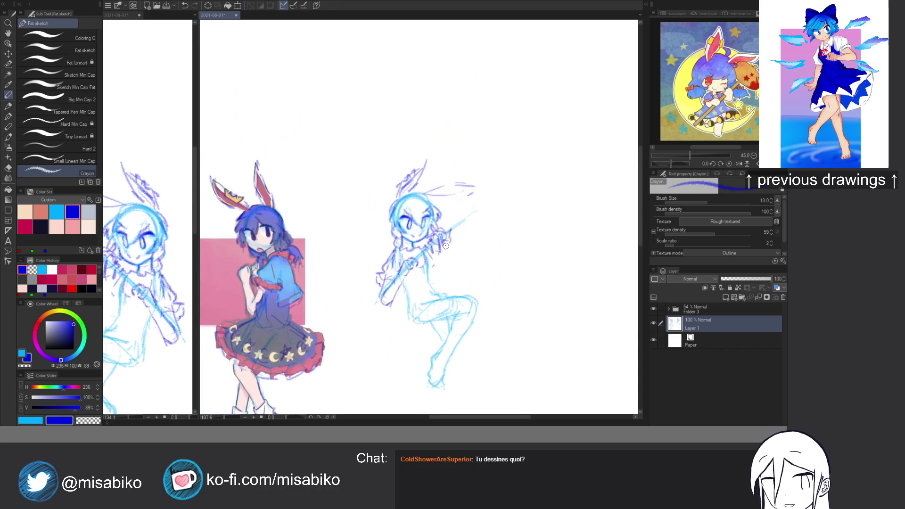
{"action": "scroll", "coordinate": [413, 216], "scroll_direction": "up", "scroll_amount": 4}
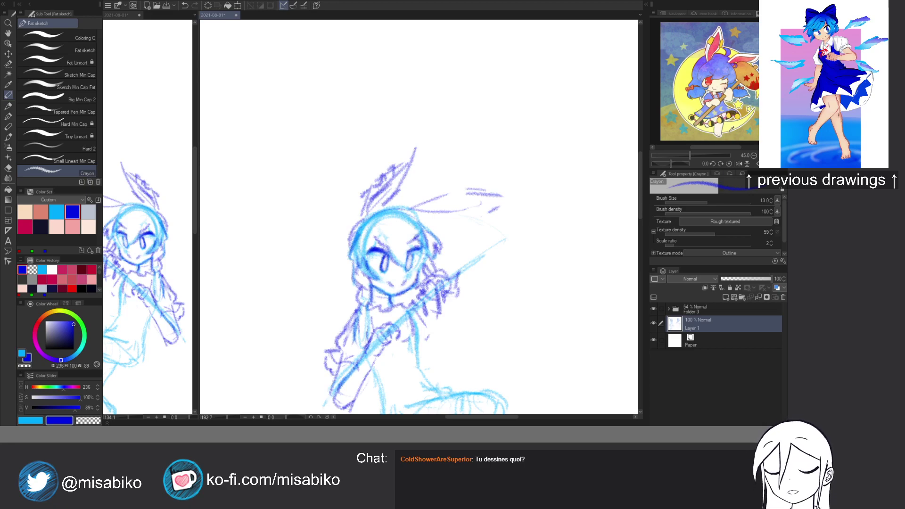
{"action": "mouse_move", "coordinate": [728, 114]}
{"action": "left_mouse_down"}
{"action": "mouse_move", "coordinate": [692, 94]}
{"action": "mouse_move", "coordinate": [727, 102]}
{"action": "left_mouse_up"}
{"action": "left_click", "coordinate": [762, 156]}
{"action": "scroll", "coordinate": [552, 236], "scroll_direction": "down", "scroll_amount": 3}
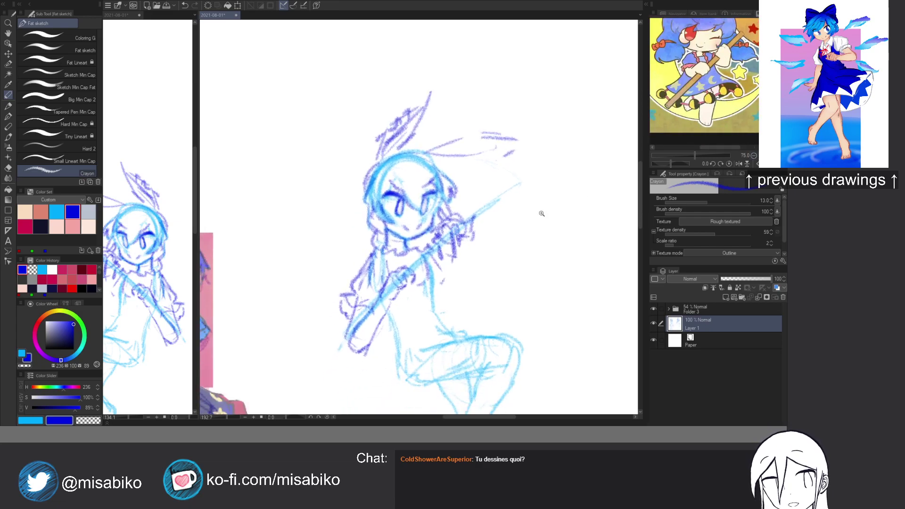
Reinforce the right-hand side of the torso down to the waist with a light blue stroke.
{"action": "scroll", "coordinate": [417, 246], "scroll_direction": "up", "scroll_amount": 3}
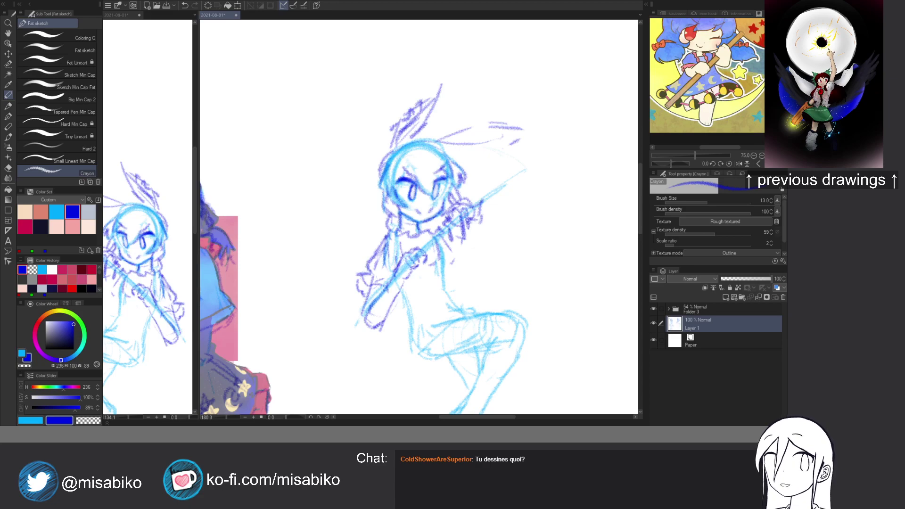
{"action": "scroll", "coordinate": [431, 267], "scroll_direction": "up", "scroll_amount": 2}
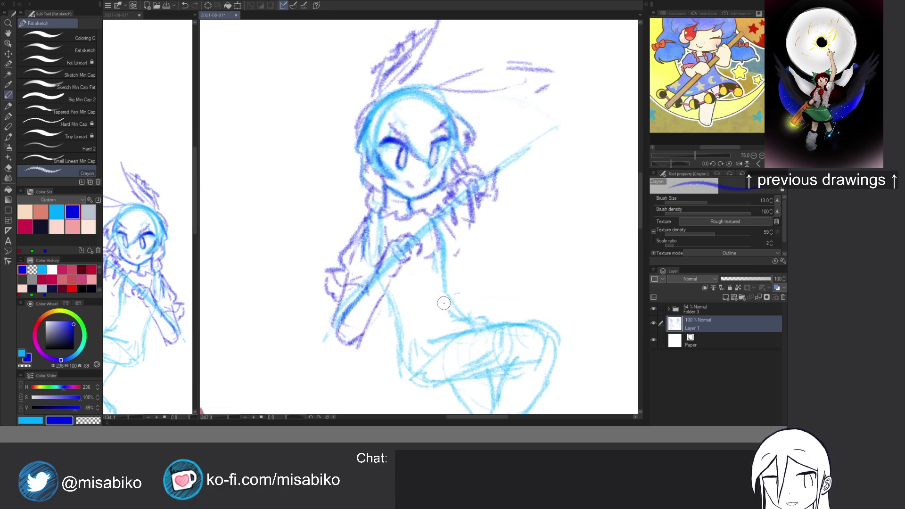
{"action": "key", "text": "x"}
{"action": "left_click_drag", "start_coordinate": [441, 233], "coordinate": [456, 283]}
{"action": "key", "text": "x"}
Sketch the wide skirt in deep blue, flaring over the raised thigh and out behind the lower arm.
{"action": "scroll", "coordinate": [452, 283], "scroll_direction": "down", "scroll_amount": 2}
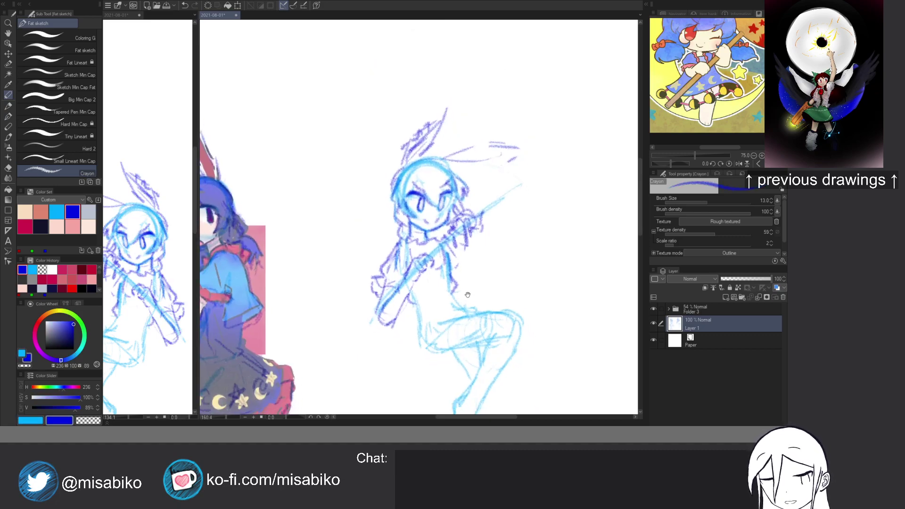
{"action": "mouse_move", "coordinate": [475, 268]}
{"action": "left_mouse_down"}
{"action": "mouse_move", "coordinate": [508, 268]}
{"action": "mouse_move", "coordinate": [435, 330]}
{"action": "mouse_move", "coordinate": [412, 364]}
{"action": "left_mouse_up"}
{"action": "left_click_drag", "start_coordinate": [473, 289], "coordinate": [418, 380]}
{"action": "left_click_drag", "start_coordinate": [407, 286], "coordinate": [370, 329]}
{"action": "mouse_move", "coordinate": [406, 288]}
{"action": "left_mouse_down"}
{"action": "mouse_move", "coordinate": [356, 328]}
{"action": "mouse_move", "coordinate": [407, 362]}
{"action": "left_mouse_up"}
{"action": "mouse_move", "coordinate": [378, 313]}
{"action": "left_mouse_down"}
{"action": "mouse_move", "coordinate": [363, 345]}
{"action": "mouse_move", "coordinate": [384, 360]}
{"action": "left_mouse_up"}
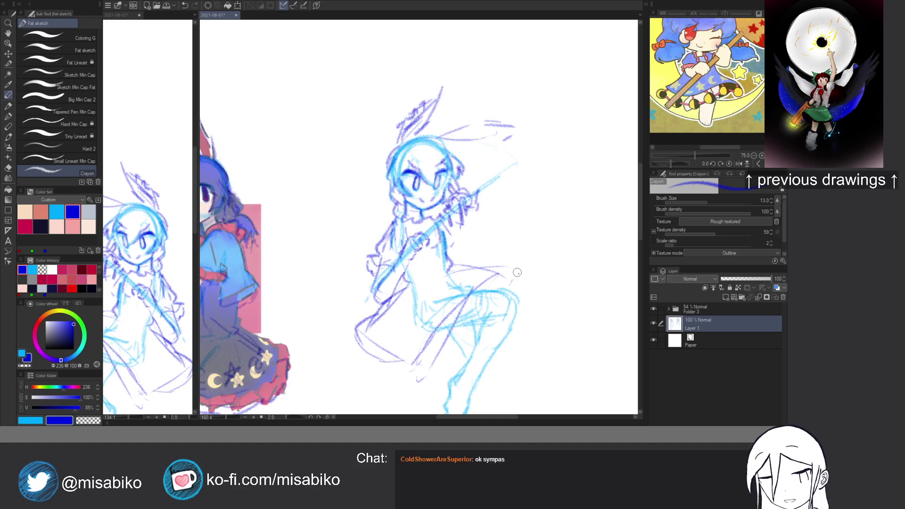
{"action": "mouse_move", "coordinate": [492, 268]}
{"action": "left_mouse_down"}
{"action": "mouse_move", "coordinate": [517, 282]}
{"action": "mouse_move", "coordinate": [508, 294]}
{"action": "left_mouse_up"}
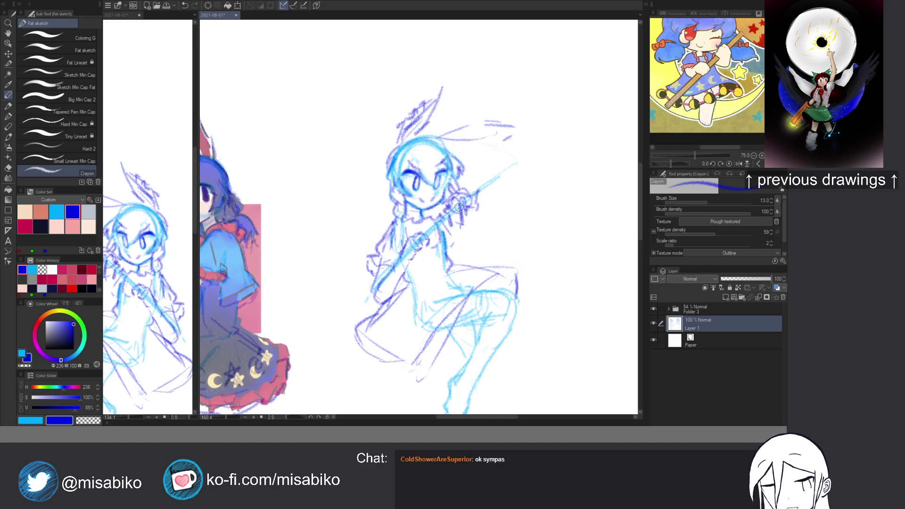
{"action": "scroll", "coordinate": [428, 127], "scroll_direction": "up", "scroll_amount": 5}
{"action": "left_click_drag", "start_coordinate": [396, 245], "coordinate": [387, 275]}
{"action": "key", "text": "c"}
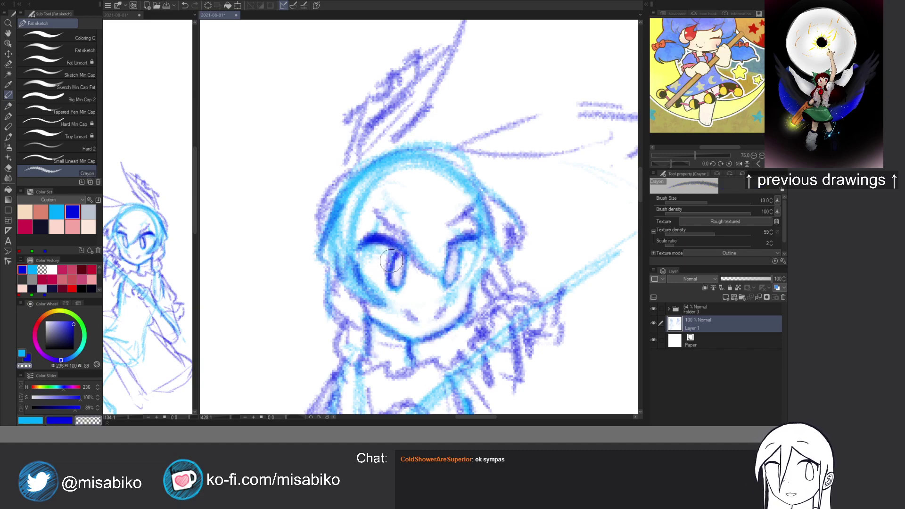
{"action": "key", "text": "c"}
{"action": "mouse_move", "coordinate": [397, 254]}
{"action": "left_mouse_down"}
{"action": "mouse_move", "coordinate": [392, 277]}
{"action": "mouse_move", "coordinate": [404, 263]}
{"action": "mouse_move", "coordinate": [392, 275]}
{"action": "mouse_move", "coordinate": [387, 262]}
{"action": "mouse_move", "coordinate": [395, 282]}
{"action": "mouse_move", "coordinate": [393, 274]}
{"action": "left_mouse_up"}
{"action": "key", "text": "c"}
{"action": "key", "text": "c"}
{"action": "key", "text": "c"}
{"action": "key", "text": "c"}
{"action": "mouse_move", "coordinate": [456, 253]}
{"action": "left_mouse_down"}
{"action": "mouse_move", "coordinate": [453, 277]}
{"action": "mouse_move", "coordinate": [459, 247]}
{"action": "mouse_move", "coordinate": [449, 266]}
{"action": "mouse_move", "coordinate": [449, 243]}
{"action": "mouse_move", "coordinate": [467, 237]}
{"action": "mouse_move", "coordinate": [450, 264]}
{"action": "mouse_move", "coordinate": [472, 266]}
{"action": "left_mouse_up"}
{"action": "key", "text": "c"}
{"action": "key", "text": "c"}
{"action": "left_click_drag", "start_coordinate": [472, 248], "coordinate": [454, 252]}
{"action": "key", "text": "ctrl+z"}
{"action": "key", "text": "ctrl+z"}
{"action": "key", "text": "ctrl+z"}
{"action": "key", "text": "ctrl+z"}
{"action": "key", "text": "ctrl+z"}
{"action": "key", "text": "ctrl+z"}
{"action": "key", "text": "ctrl+z"}
{"action": "key", "text": "ctrl+z"}
{"action": "key", "text": "ctrl+z"}
{"action": "key", "text": "ctrl+z"}
{"action": "key", "text": "ctrl+z"}
{"action": "key", "text": "ctrl+z"}
{"action": "key", "text": "ctrl+z"}
{"action": "key", "text": "ctrl+z"}
{"action": "key", "text": "ctrl+z"}
{"action": "key", "text": "ctrl+z"}
{"action": "key", "text": "ctrl+z"}
{"action": "key", "text": "ctrl+z"}
{"action": "key", "text": "ctrl+z"}
{"action": "mouse_move", "coordinate": [397, 257]}
{"action": "left_mouse_down"}
{"action": "mouse_move", "coordinate": [392, 283]}
{"action": "mouse_move", "coordinate": [396, 264]}
{"action": "left_mouse_up"}
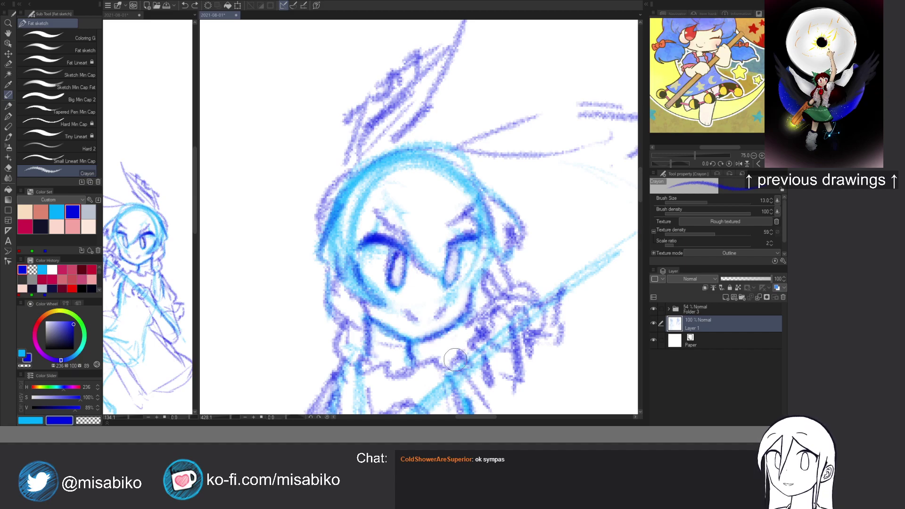
Draw a row of small round pom-poms along the skirt's hem in deep blue.
{"action": "left_click_drag", "start_coordinate": [455, 360], "coordinate": [425, 311]}
{"action": "scroll", "coordinate": [471, 344], "scroll_direction": "down", "scroll_amount": 5}
{"action": "left_click_drag", "start_coordinate": [472, 344], "coordinate": [449, 156]}
{"action": "left_click_drag", "start_coordinate": [446, 225], "coordinate": [446, 252]}
{"action": "mouse_move", "coordinate": [368, 257]}
{"action": "left_mouse_down"}
{"action": "mouse_move", "coordinate": [360, 265]}
{"action": "mouse_move", "coordinate": [400, 279]}
{"action": "left_mouse_up"}
{"action": "mouse_move", "coordinate": [311, 329]}
{"action": "left_mouse_down"}
{"action": "mouse_move", "coordinate": [279, 350]}
{"action": "mouse_move", "coordinate": [271, 326]}
{"action": "left_mouse_up"}
{"action": "mouse_move", "coordinate": [318, 353]}
{"action": "left_mouse_down"}
{"action": "mouse_move", "coordinate": [323, 334]}
{"action": "mouse_move", "coordinate": [297, 337]}
{"action": "mouse_move", "coordinate": [312, 317]}
{"action": "left_mouse_up"}
{"action": "mouse_move", "coordinate": [347, 344]}
{"action": "left_mouse_down"}
{"action": "mouse_move", "coordinate": [369, 357]}
{"action": "mouse_move", "coordinate": [360, 368]}
{"action": "mouse_move", "coordinate": [351, 342]}
{"action": "mouse_move", "coordinate": [367, 369]}
{"action": "mouse_move", "coordinate": [362, 340]}
{"action": "left_mouse_up"}
{"action": "mouse_move", "coordinate": [406, 364]}
{"action": "left_mouse_down"}
{"action": "mouse_move", "coordinate": [400, 376]}
{"action": "mouse_move", "coordinate": [416, 349]}
{"action": "mouse_move", "coordinate": [404, 367]}
{"action": "mouse_move", "coordinate": [429, 359]}
{"action": "left_mouse_up"}
{"action": "mouse_move", "coordinate": [445, 306]}
{"action": "left_mouse_down"}
{"action": "mouse_move", "coordinate": [448, 328]}
{"action": "mouse_move", "coordinate": [430, 328]}
{"action": "mouse_move", "coordinate": [447, 304]}
{"action": "mouse_move", "coordinate": [455, 323]}
{"action": "mouse_move", "coordinate": [438, 333]}
{"action": "left_mouse_up"}
{"action": "mouse_move", "coordinate": [467, 288]}
{"action": "left_mouse_down"}
{"action": "mouse_move", "coordinate": [459, 273]}
{"action": "mouse_move", "coordinate": [481, 260]}
{"action": "mouse_move", "coordinate": [464, 283]}
{"action": "left_mouse_up"}
{"action": "mouse_move", "coordinate": [508, 238]}
{"action": "left_mouse_down"}
{"action": "mouse_move", "coordinate": [479, 275]}
{"action": "mouse_move", "coordinate": [497, 279]}
{"action": "mouse_move", "coordinate": [487, 263]}
{"action": "left_mouse_up"}
{"action": "mouse_move", "coordinate": [538, 238]}
{"action": "left_mouse_down"}
{"action": "mouse_move", "coordinate": [547, 255]}
{"action": "mouse_move", "coordinate": [536, 250]}
{"action": "left_mouse_up"}
{"action": "mouse_move", "coordinate": [555, 286]}
{"action": "left_mouse_down"}
{"action": "mouse_move", "coordinate": [547, 297]}
{"action": "mouse_move", "coordinate": [555, 279]}
{"action": "mouse_move", "coordinate": [569, 282]}
{"action": "left_mouse_up"}
{"action": "mouse_move", "coordinate": [513, 331]}
{"action": "left_mouse_down"}
{"action": "mouse_move", "coordinate": [553, 279]}
{"action": "mouse_move", "coordinate": [539, 318]}
{"action": "left_mouse_up"}
Outline the raised leg's shin in deep blue and sketch the second lower leg behind it in light blue.
{"action": "scroll", "coordinate": [552, 276], "scroll_direction": "down", "scroll_amount": 4}
{"action": "mouse_move", "coordinate": [550, 275]}
{"action": "left_mouse_down"}
{"action": "mouse_move", "coordinate": [489, 247]}
{"action": "mouse_move", "coordinate": [436, 259]}
{"action": "mouse_move", "coordinate": [398, 300]}
{"action": "mouse_move", "coordinate": [362, 385]}
{"action": "left_mouse_up"}
{"action": "scroll", "coordinate": [425, 256], "scroll_direction": "up", "scroll_amount": 3}
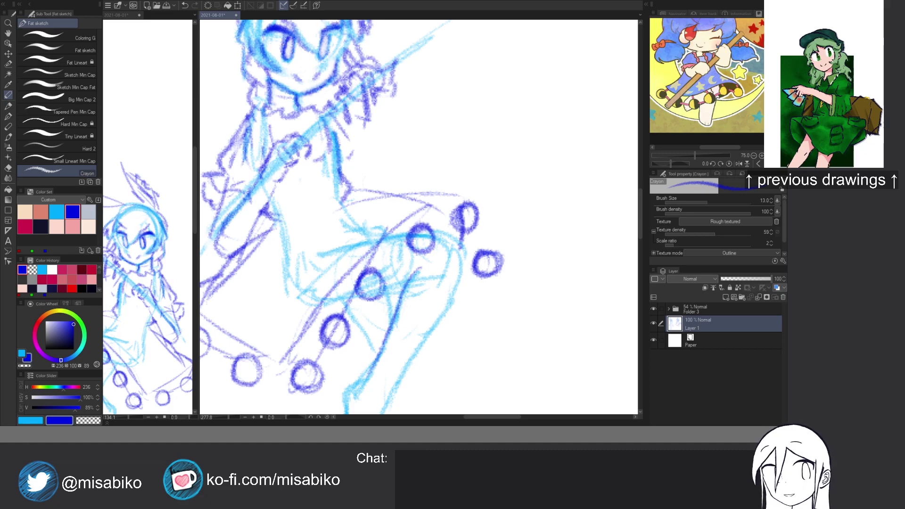
{"action": "mouse_move", "coordinate": [405, 249]}
{"action": "left_mouse_down"}
{"action": "mouse_move", "coordinate": [422, 233]}
{"action": "mouse_move", "coordinate": [393, 183]}
{"action": "left_mouse_up"}
{"action": "key", "text": "x"}
{"action": "mouse_move", "coordinate": [391, 276]}
{"action": "left_mouse_down"}
{"action": "mouse_move", "coordinate": [405, 328]}
{"action": "mouse_move", "coordinate": [386, 344]}
{"action": "mouse_move", "coordinate": [395, 368]}
{"action": "left_mouse_up"}
{"action": "left_click_drag", "start_coordinate": [397, 323], "coordinate": [415, 369]}
{"action": "mouse_move", "coordinate": [383, 337]}
{"action": "left_mouse_down"}
{"action": "mouse_move", "coordinate": [398, 374]}
{"action": "mouse_move", "coordinate": [390, 384]}
{"action": "left_mouse_up"}
Refine the raised leg's outline down to the ankle with deep blue strokes.
{"action": "left_click_drag", "start_coordinate": [348, 286], "coordinate": [320, 346]}
{"action": "key", "text": "c"}
{"action": "key", "text": "c"}
{"action": "left_click_drag", "start_coordinate": [335, 298], "coordinate": [324, 336]}
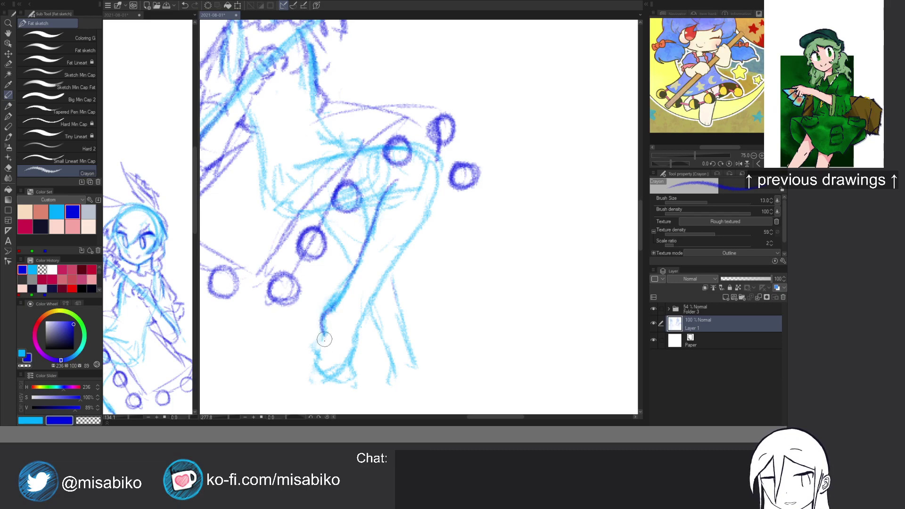
{"action": "mouse_move", "coordinate": [348, 288]}
{"action": "left_mouse_down"}
{"action": "mouse_move", "coordinate": [374, 309]}
{"action": "mouse_move", "coordinate": [361, 338]}
{"action": "mouse_move", "coordinate": [346, 324]}
{"action": "left_mouse_up"}
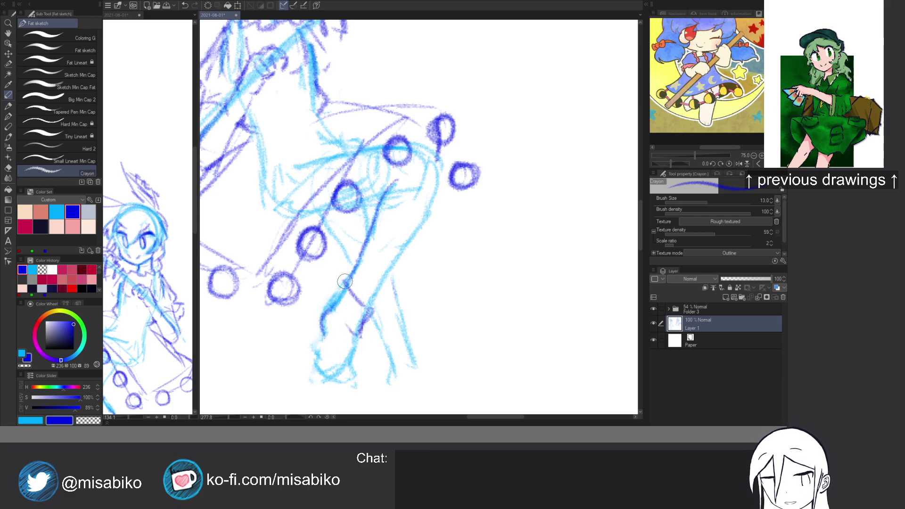
{"action": "key", "text": "ctrl+z"}
{"action": "key", "text": "ctrl+z"}
{"action": "key", "text": "ctrl+z"}
Redraw the ankle and foot of the raised leg in deep blue.
{"action": "mouse_move", "coordinate": [351, 279]}
{"action": "left_mouse_down"}
{"action": "mouse_move", "coordinate": [374, 300]}
{"action": "mouse_move", "coordinate": [359, 334]}
{"action": "mouse_move", "coordinate": [334, 304]}
{"action": "left_mouse_up"}
{"action": "mouse_move", "coordinate": [332, 306]}
{"action": "left_mouse_down"}
{"action": "mouse_move", "coordinate": [364, 335]}
{"action": "mouse_move", "coordinate": [323, 334]}
{"action": "mouse_move", "coordinate": [320, 352]}
{"action": "mouse_move", "coordinate": [343, 373]}
{"action": "left_mouse_up"}
{"action": "left_click_drag", "start_coordinate": [360, 332], "coordinate": [350, 384]}
{"action": "mouse_move", "coordinate": [325, 339]}
{"action": "left_mouse_down"}
{"action": "mouse_move", "coordinate": [318, 371]}
{"action": "mouse_move", "coordinate": [326, 382]}
{"action": "mouse_move", "coordinate": [314, 367]}
{"action": "mouse_move", "coordinate": [332, 389]}
{"action": "mouse_move", "coordinate": [347, 379]}
{"action": "mouse_move", "coordinate": [347, 389]}
{"action": "left_mouse_up"}
{"action": "key", "text": "c"}
{"action": "key", "text": "x"}
Select the head with its ears using the Selection pen, scale it to 90% and reposition it over the collar.
{"action": "left_click_drag", "start_coordinate": [377, 346], "coordinate": [357, 310]}
{"action": "mouse_move", "coordinate": [426, 275]}
{"action": "left_mouse_down"}
{"action": "mouse_move", "coordinate": [410, 269]}
{"action": "mouse_move", "coordinate": [377, 309]}
{"action": "mouse_move", "coordinate": [365, 309]}
{"action": "left_mouse_up"}
{"action": "left_click_drag", "start_coordinate": [346, 156], "coordinate": [378, 286]}
{"action": "left_click_drag", "start_coordinate": [399, 301], "coordinate": [428, 308]}
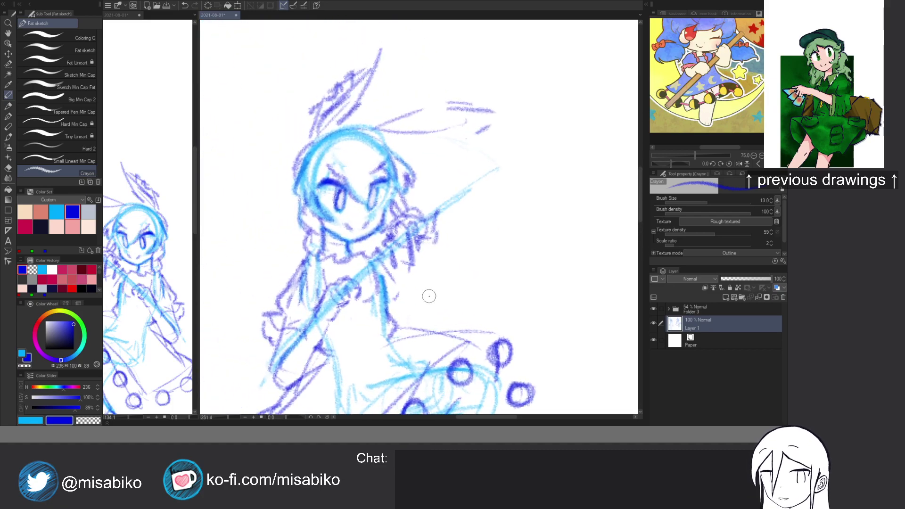
{"action": "key", "text": "m"}
{"action": "mouse_move", "coordinate": [499, 115]}
{"action": "left_mouse_down"}
{"action": "mouse_move", "coordinate": [469, 115]}
{"action": "mouse_move", "coordinate": [423, 142]}
{"action": "mouse_move", "coordinate": [390, 187]}
{"action": "left_mouse_up"}
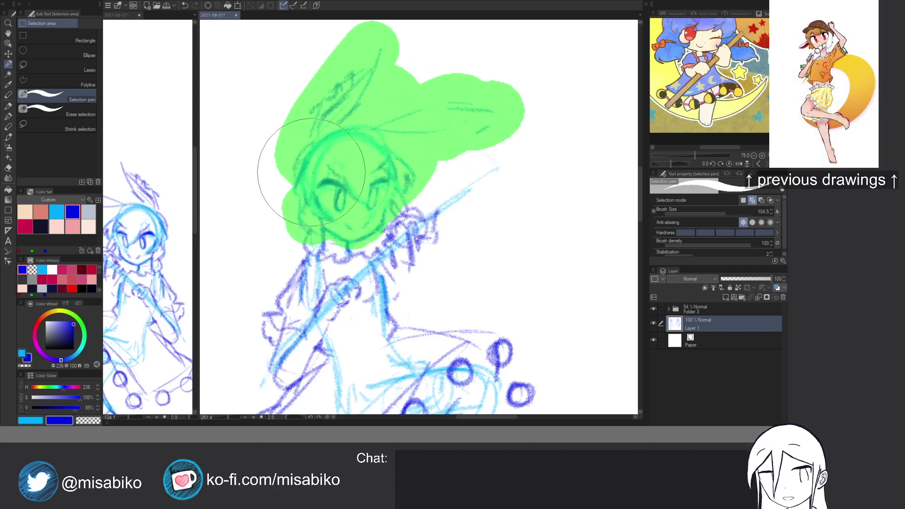
{"action": "left_click_drag", "start_coordinate": [309, 171], "coordinate": [308, 172]}
{"action": "left_click", "coordinate": [305, 186]}
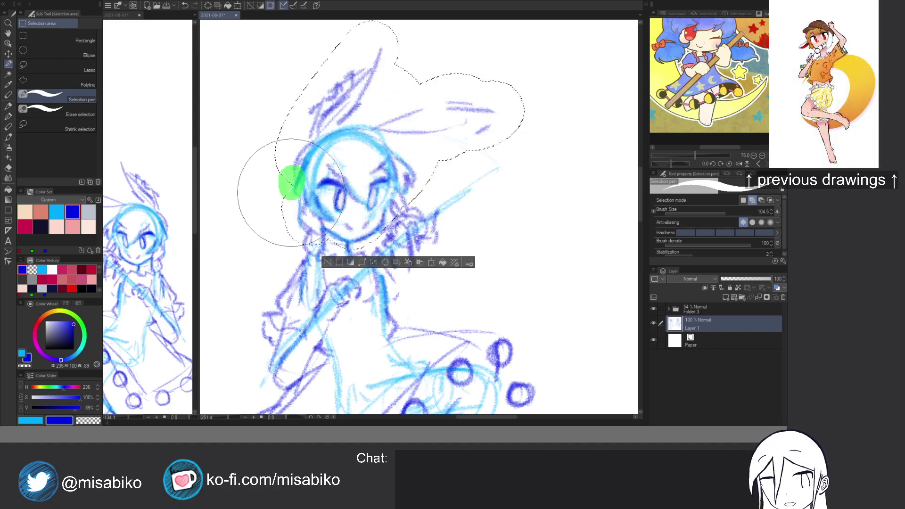
{"action": "left_click", "coordinate": [431, 262]}
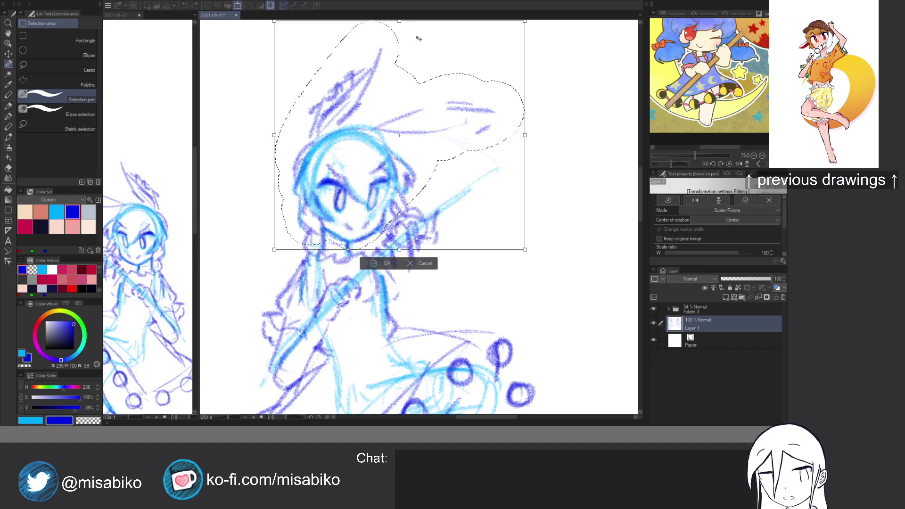
{"action": "left_click_drag", "start_coordinate": [398, 21], "coordinate": [400, 43]}
{"action": "left_click_drag", "start_coordinate": [416, 142], "coordinate": [405, 144]}
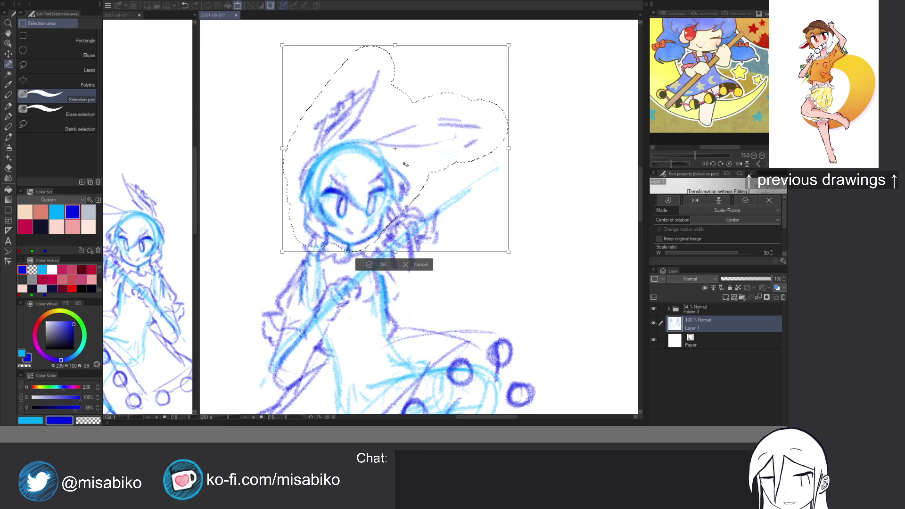
{"action": "key", "text": "Return"}
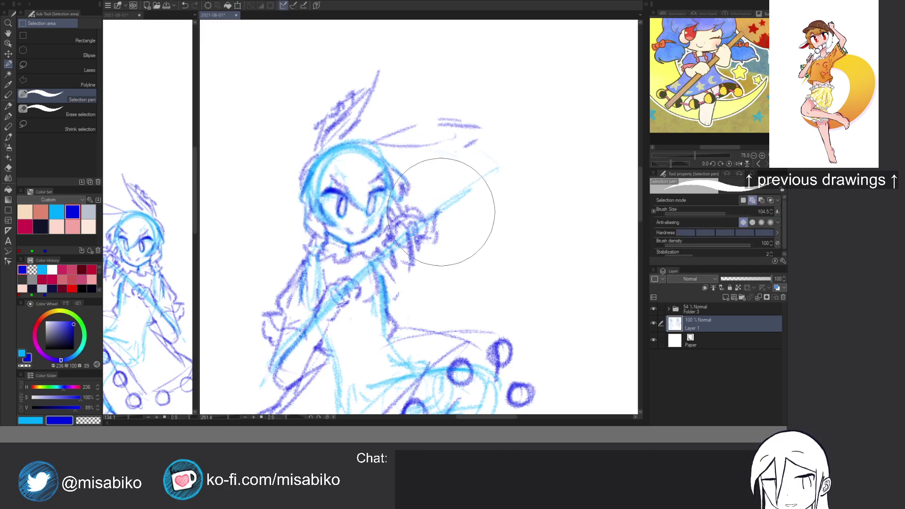
{"action": "scroll", "coordinate": [455, 212], "scroll_direction": "down", "scroll_amount": 4}
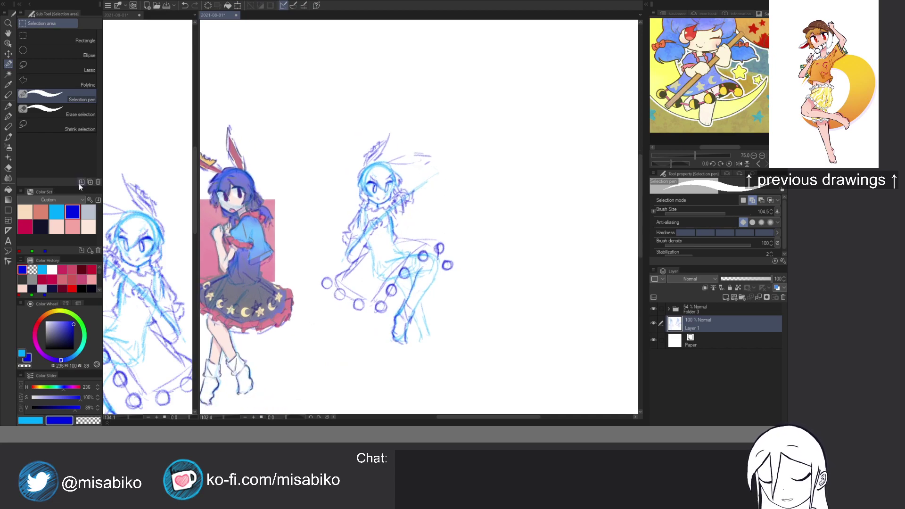
{"action": "left_click", "coordinate": [8, 94]}
{"action": "scroll", "coordinate": [369, 194], "scroll_direction": "up", "scroll_amount": 5}
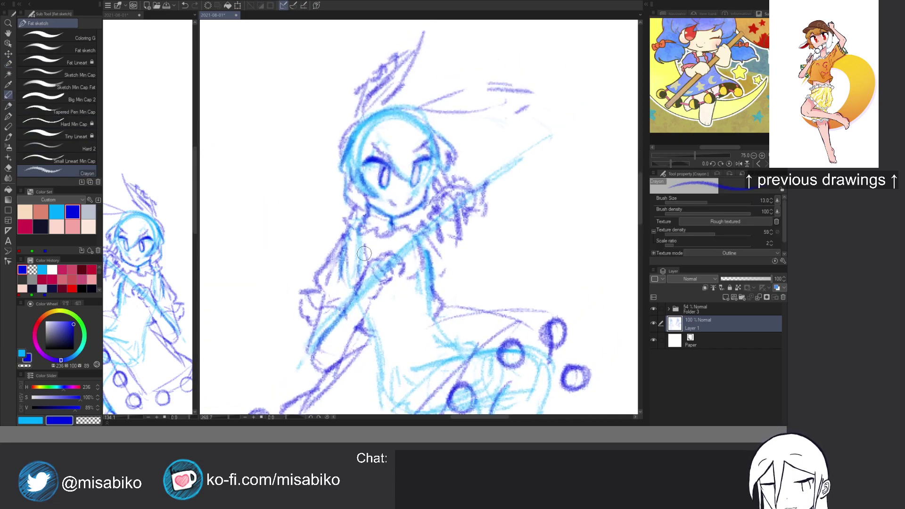
Add a new layer for sketching in crimson and lower the opacity of Layer 1 with the blue sketch to 44%.
{"action": "key", "text": "ctrl+shift+n"}
{"action": "left_click", "coordinate": [31, 225]}
{"action": "left_click_drag", "start_coordinate": [422, 237], "coordinate": [418, 285]}
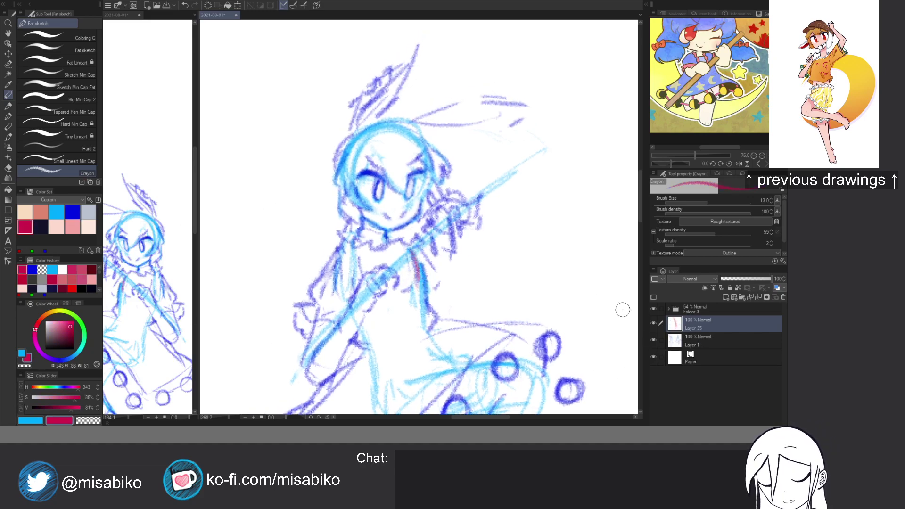
{"action": "left_click", "coordinate": [712, 338]}
{"action": "left_click", "coordinate": [744, 279]}
{"action": "left_click", "coordinate": [714, 322]}
Sketch the neckline, both shoulders and the upper arms in crimson over the faded blue figure.
{"action": "mouse_move", "coordinate": [411, 251]}
{"action": "left_mouse_down"}
{"action": "mouse_move", "coordinate": [418, 301]}
{"action": "mouse_move", "coordinate": [439, 325]}
{"action": "left_mouse_up"}
{"action": "mouse_move", "coordinate": [351, 246]}
{"action": "left_mouse_down"}
{"action": "mouse_move", "coordinate": [348, 276]}
{"action": "mouse_move", "coordinate": [355, 242]}
{"action": "mouse_move", "coordinate": [343, 276]}
{"action": "mouse_move", "coordinate": [358, 263]}
{"action": "left_mouse_up"}
{"action": "mouse_move", "coordinate": [363, 220]}
{"action": "left_mouse_down"}
{"action": "mouse_move", "coordinate": [397, 249]}
{"action": "mouse_move", "coordinate": [380, 249]}
{"action": "mouse_move", "coordinate": [400, 245]}
{"action": "mouse_move", "coordinate": [343, 262]}
{"action": "mouse_move", "coordinate": [343, 238]}
{"action": "mouse_move", "coordinate": [325, 283]}
{"action": "left_mouse_up"}
{"action": "left_click_drag", "start_coordinate": [341, 236], "coordinate": [328, 297]}
{"action": "left_click_drag", "start_coordinate": [337, 257], "coordinate": [307, 336]}
{"action": "left_click_drag", "start_coordinate": [346, 301], "coordinate": [336, 336]}
{"action": "left_click_drag", "start_coordinate": [326, 289], "coordinate": [306, 344]}
{"action": "left_click_drag", "start_coordinate": [324, 307], "coordinate": [309, 354]}
{"action": "mouse_move", "coordinate": [350, 290]}
{"action": "left_mouse_down"}
{"action": "mouse_move", "coordinate": [333, 351]}
{"action": "mouse_move", "coordinate": [311, 333]}
{"action": "mouse_move", "coordinate": [317, 348]}
{"action": "mouse_move", "coordinate": [307, 294]}
{"action": "mouse_move", "coordinate": [316, 325]}
{"action": "mouse_move", "coordinate": [308, 300]}
{"action": "mouse_move", "coordinate": [306, 343]}
{"action": "left_mouse_up"}
{"action": "key", "text": "c"}
{"action": "left_click_drag", "start_coordinate": [330, 261], "coordinate": [323, 302]}
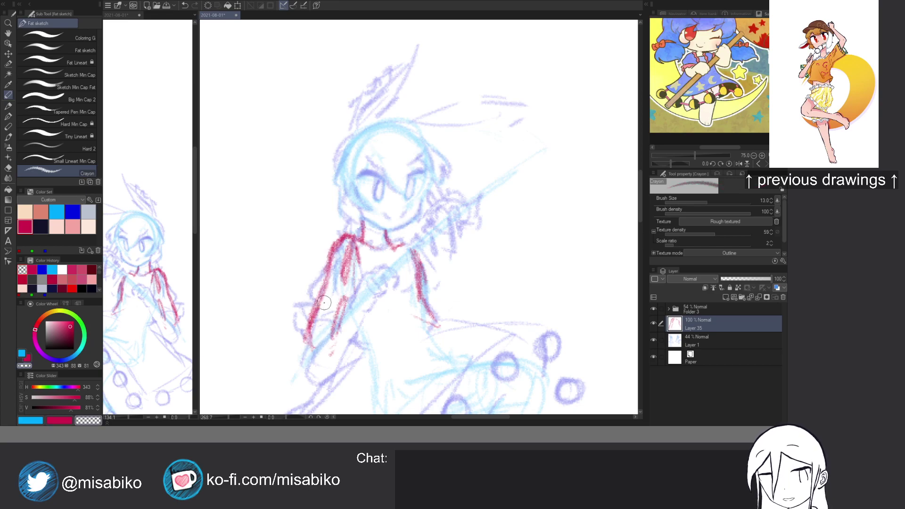
Clean up the near upper arm and sketch the other arm's bent forearm and raised hand in crimson.
{"action": "mouse_move", "coordinate": [344, 245]}
{"action": "left_mouse_down"}
{"action": "mouse_move", "coordinate": [348, 282]}
{"action": "mouse_move", "coordinate": [348, 237]}
{"action": "mouse_move", "coordinate": [331, 267]}
{"action": "mouse_move", "coordinate": [330, 258]}
{"action": "left_mouse_up"}
{"action": "key", "text": "c"}
{"action": "mouse_move", "coordinate": [399, 245]}
{"action": "left_mouse_down"}
{"action": "mouse_move", "coordinate": [407, 238]}
{"action": "mouse_move", "coordinate": [446, 283]}
{"action": "mouse_move", "coordinate": [464, 235]}
{"action": "mouse_move", "coordinate": [455, 250]}
{"action": "mouse_move", "coordinate": [427, 255]}
{"action": "mouse_move", "coordinate": [450, 266]}
{"action": "mouse_move", "coordinate": [448, 285]}
{"action": "mouse_move", "coordinate": [460, 277]}
{"action": "mouse_move", "coordinate": [471, 291]}
{"action": "mouse_move", "coordinate": [486, 327]}
{"action": "mouse_move", "coordinate": [476, 337]}
{"action": "mouse_move", "coordinate": [488, 339]}
{"action": "left_mouse_up"}
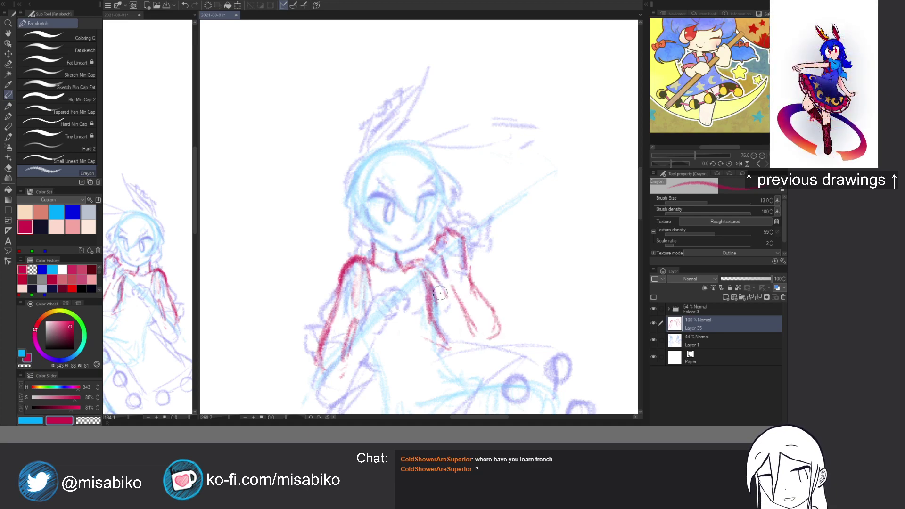
{"action": "left_click_drag", "start_coordinate": [419, 260], "coordinate": [471, 324]}
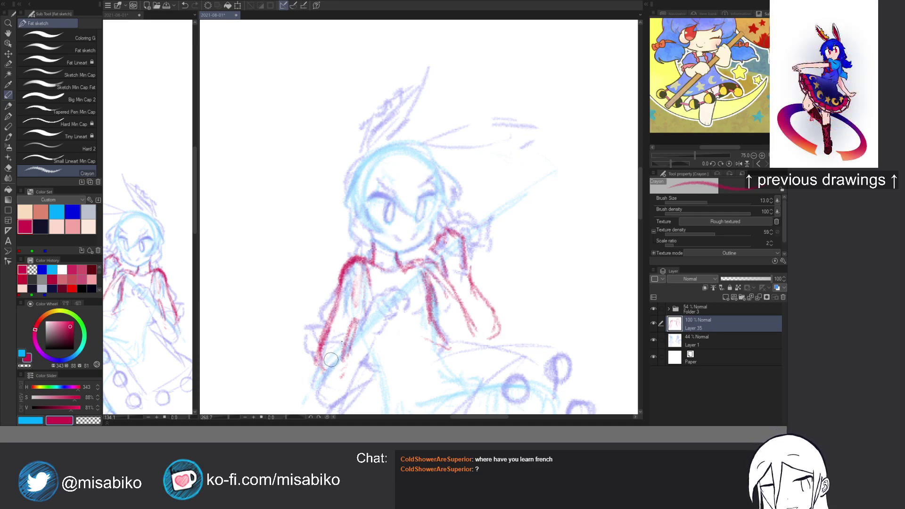
Sketch the near forearm crossing the torso and its fist around the pole in crimson.
{"action": "mouse_move", "coordinate": [379, 306]}
{"action": "left_mouse_down"}
{"action": "mouse_move", "coordinate": [394, 289]}
{"action": "mouse_move", "coordinate": [407, 302]}
{"action": "mouse_move", "coordinate": [387, 330]}
{"action": "mouse_move", "coordinate": [367, 323]}
{"action": "mouse_move", "coordinate": [377, 326]}
{"action": "left_mouse_up"}
{"action": "mouse_move", "coordinate": [394, 316]}
{"action": "left_mouse_down"}
{"action": "mouse_move", "coordinate": [385, 334]}
{"action": "mouse_move", "coordinate": [368, 325]}
{"action": "mouse_move", "coordinate": [382, 339]}
{"action": "mouse_move", "coordinate": [373, 314]}
{"action": "mouse_move", "coordinate": [364, 322]}
{"action": "mouse_move", "coordinate": [367, 310]}
{"action": "mouse_move", "coordinate": [370, 333]}
{"action": "left_mouse_up"}
{"action": "key", "text": "c"}
{"action": "key", "text": "c"}
{"action": "mouse_move", "coordinate": [392, 317]}
{"action": "left_mouse_down"}
{"action": "mouse_move", "coordinate": [361, 363]}
{"action": "mouse_move", "coordinate": [330, 384]}
{"action": "mouse_move", "coordinate": [340, 400]}
{"action": "mouse_move", "coordinate": [326, 401]}
{"action": "mouse_move", "coordinate": [345, 389]}
{"action": "mouse_move", "coordinate": [330, 359]}
{"action": "mouse_move", "coordinate": [316, 382]}
{"action": "mouse_move", "coordinate": [332, 375]}
{"action": "left_mouse_up"}
{"action": "mouse_move", "coordinate": [368, 282]}
{"action": "left_mouse_down"}
{"action": "mouse_move", "coordinate": [351, 273]}
{"action": "mouse_move", "coordinate": [336, 293]}
{"action": "mouse_move", "coordinate": [348, 266]}
{"action": "mouse_move", "coordinate": [330, 304]}
{"action": "left_mouse_up"}
{"action": "key", "text": "c"}
{"action": "mouse_move", "coordinate": [351, 256]}
{"action": "left_mouse_down"}
{"action": "mouse_move", "coordinate": [350, 288]}
{"action": "mouse_move", "coordinate": [363, 263]}
{"action": "mouse_move", "coordinate": [331, 315]}
{"action": "left_mouse_up"}
{"action": "key", "text": "c"}
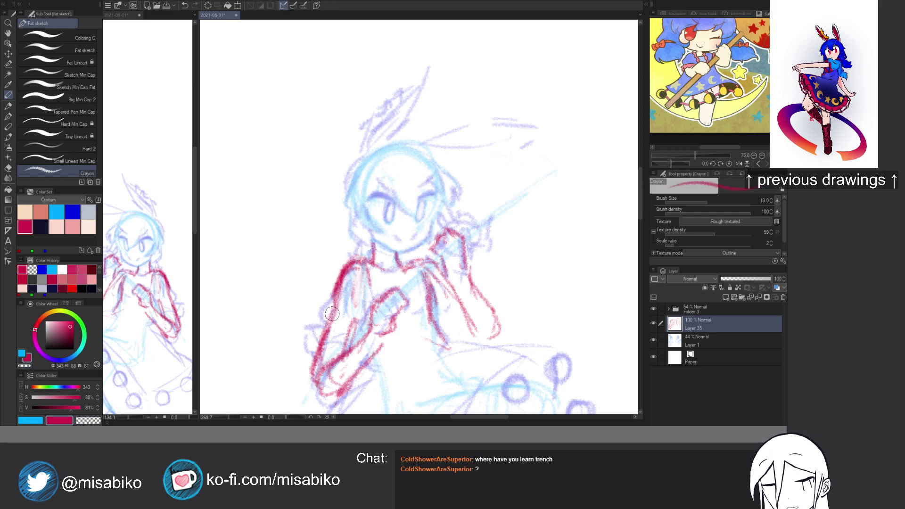
Strengthen the near arm's outer line, elbow and forearm in crimson, erasing stray strokes around the elbow.
{"action": "mouse_move", "coordinate": [343, 281]}
{"action": "left_mouse_down"}
{"action": "mouse_move", "coordinate": [313, 357]}
{"action": "mouse_move", "coordinate": [330, 376]}
{"action": "mouse_move", "coordinate": [318, 355]}
{"action": "mouse_move", "coordinate": [319, 388]}
{"action": "left_mouse_up"}
{"action": "mouse_move", "coordinate": [373, 326]}
{"action": "left_mouse_down"}
{"action": "mouse_move", "coordinate": [361, 343]}
{"action": "mouse_move", "coordinate": [312, 370]}
{"action": "left_mouse_up"}
{"action": "left_click_drag", "start_coordinate": [339, 377], "coordinate": [325, 391]}
{"action": "mouse_move", "coordinate": [380, 346]}
{"action": "left_mouse_down"}
{"action": "mouse_move", "coordinate": [340, 376]}
{"action": "mouse_move", "coordinate": [388, 346]}
{"action": "mouse_move", "coordinate": [321, 375]}
{"action": "left_mouse_up"}
{"action": "key", "text": "c"}
{"action": "mouse_move", "coordinate": [351, 349]}
{"action": "left_mouse_down"}
{"action": "mouse_move", "coordinate": [314, 377]}
{"action": "mouse_move", "coordinate": [318, 390]}
{"action": "left_mouse_up"}
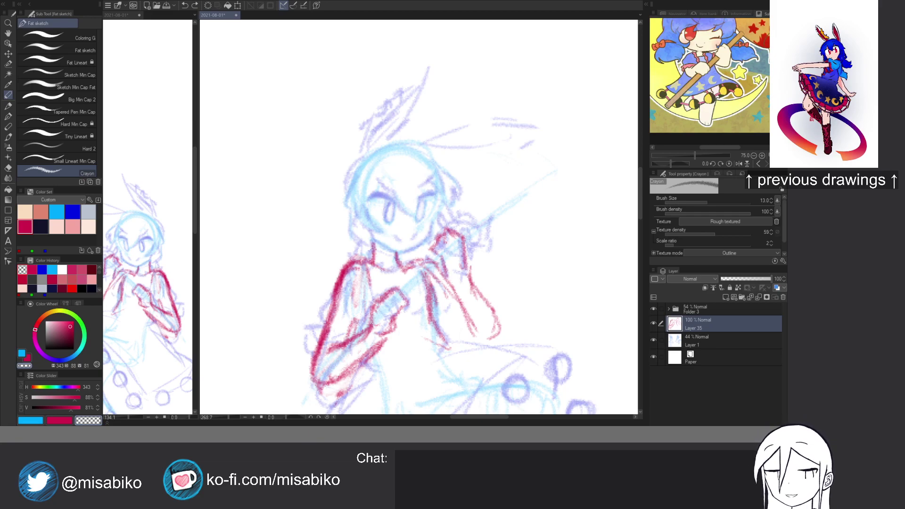
Tidy the near shoulder, arm and fist by alternately erasing and redrawing their crimson lines.
{"action": "left_click_drag", "start_coordinate": [405, 216], "coordinate": [401, 174]}
{"action": "key", "text": "c"}
{"action": "left_click_drag", "start_coordinate": [345, 226], "coordinate": [332, 259]}
{"action": "key", "text": "c"}
{"action": "mouse_move", "coordinate": [348, 230]}
{"action": "left_mouse_down"}
{"action": "mouse_move", "coordinate": [307, 335]}
{"action": "mouse_move", "coordinate": [322, 313]}
{"action": "mouse_move", "coordinate": [313, 308]}
{"action": "mouse_move", "coordinate": [316, 345]}
{"action": "left_mouse_up"}
{"action": "key", "text": "c"}
{"action": "left_click_drag", "start_coordinate": [385, 345], "coordinate": [373, 340]}
{"action": "key", "text": "c"}
{"action": "mouse_move", "coordinate": [357, 309]}
{"action": "left_mouse_down"}
{"action": "mouse_move", "coordinate": [333, 340]}
{"action": "mouse_move", "coordinate": [371, 304]}
{"action": "mouse_move", "coordinate": [304, 357]}
{"action": "mouse_move", "coordinate": [318, 344]}
{"action": "mouse_move", "coordinate": [334, 356]}
{"action": "mouse_move", "coordinate": [304, 345]}
{"action": "mouse_move", "coordinate": [350, 332]}
{"action": "left_mouse_up"}
{"action": "key", "text": "c"}
{"action": "mouse_move", "coordinate": [308, 295]}
{"action": "left_mouse_down"}
{"action": "mouse_move", "coordinate": [294, 321]}
{"action": "mouse_move", "coordinate": [317, 291]}
{"action": "left_mouse_up"}
{"action": "key", "text": "c"}
{"action": "left_click_drag", "start_coordinate": [329, 220], "coordinate": [321, 284]}
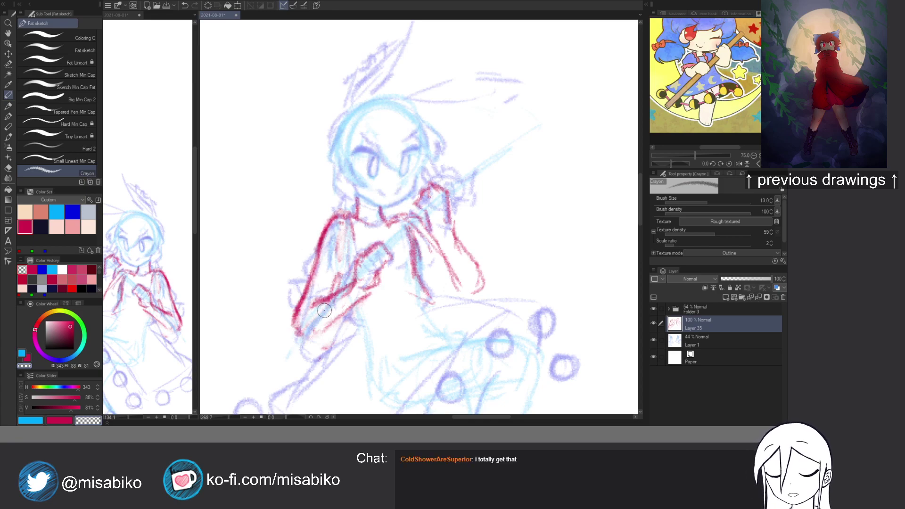
Clean up the raised forearm's edge and redraw the neckline at the collar in crimson.
{"action": "mouse_move", "coordinate": [441, 225]}
{"action": "left_mouse_down"}
{"action": "mouse_move", "coordinate": [434, 232]}
{"action": "mouse_move", "coordinate": [460, 288]}
{"action": "left_mouse_up"}
{"action": "key", "text": "c"}
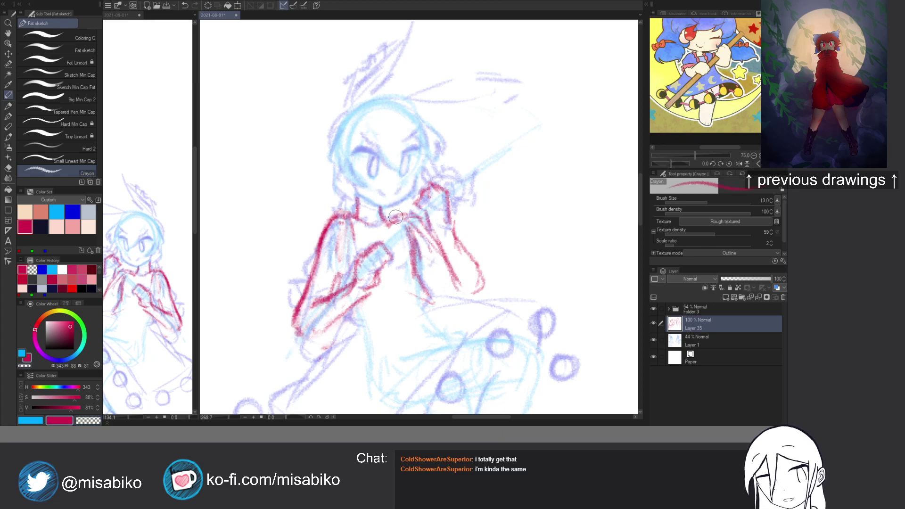
{"action": "mouse_move", "coordinate": [387, 223]}
{"action": "left_mouse_down"}
{"action": "mouse_move", "coordinate": [425, 233]}
{"action": "mouse_move", "coordinate": [409, 221]}
{"action": "left_mouse_up"}
{"action": "key", "text": "c"}
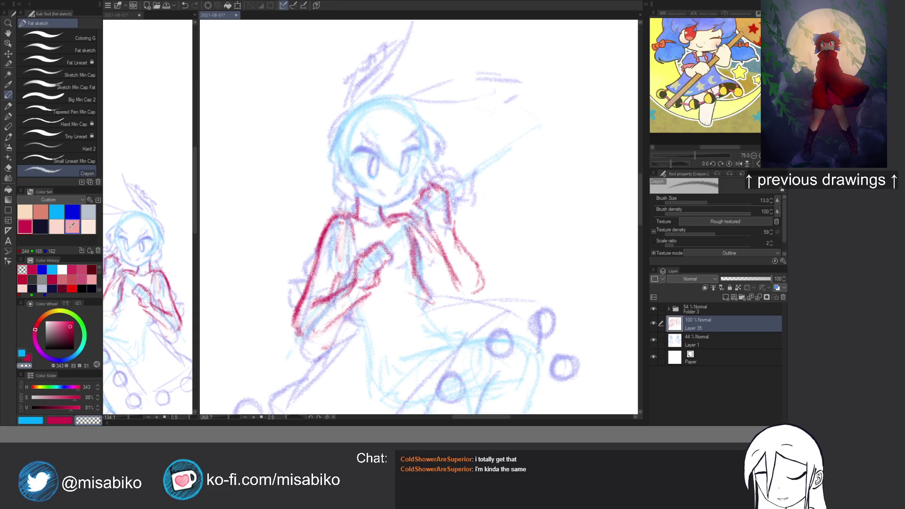
{"action": "left_click", "coordinate": [73, 212]}
{"action": "left_click_drag", "start_coordinate": [421, 223], "coordinate": [409, 284]}
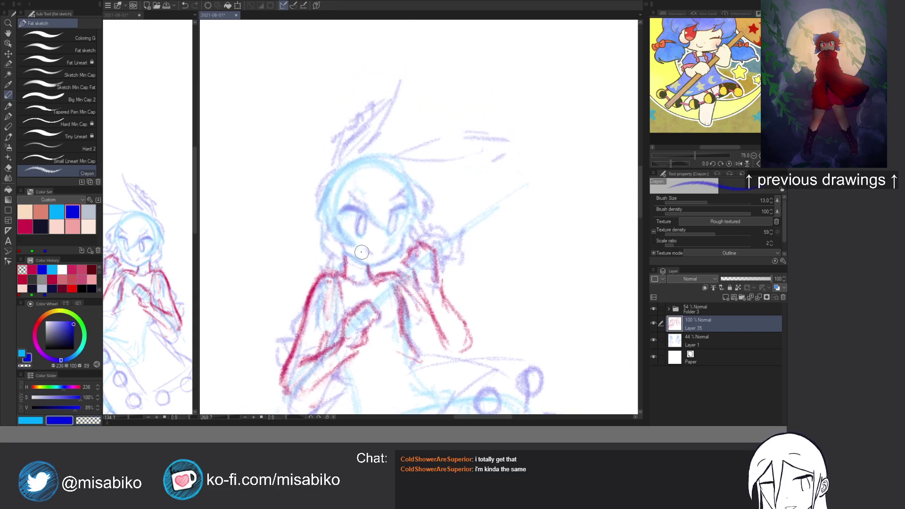
{"action": "mouse_move", "coordinate": [347, 250]}
{"action": "left_mouse_down"}
{"action": "mouse_move", "coordinate": [349, 260]}
{"action": "mouse_move", "coordinate": [381, 266]}
{"action": "mouse_move", "coordinate": [401, 245]}
{"action": "left_mouse_up"}
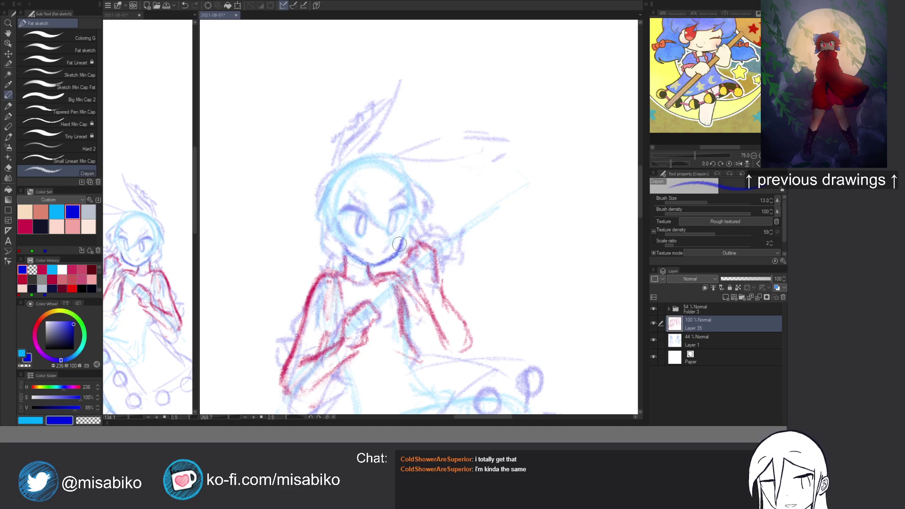
{"action": "key", "text": "ctrl+z"}
{"action": "key", "text": "ctrl+z"}
{"action": "key", "text": "ctrl+z"}
{"action": "key", "text": "ctrl+z"}
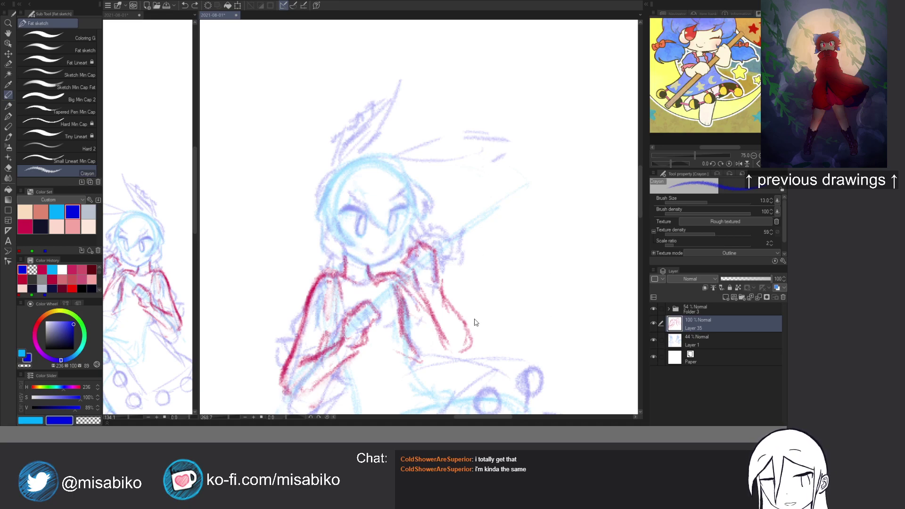
Sketch both sides of the torso down to the hips in crimson, undoing the misplaced strokes.
{"action": "left_click_drag", "start_coordinate": [471, 302], "coordinate": [444, 217]}
{"action": "left_click", "coordinate": [25, 228]}
{"action": "left_click_drag", "start_coordinate": [380, 300], "coordinate": [340, 272]}
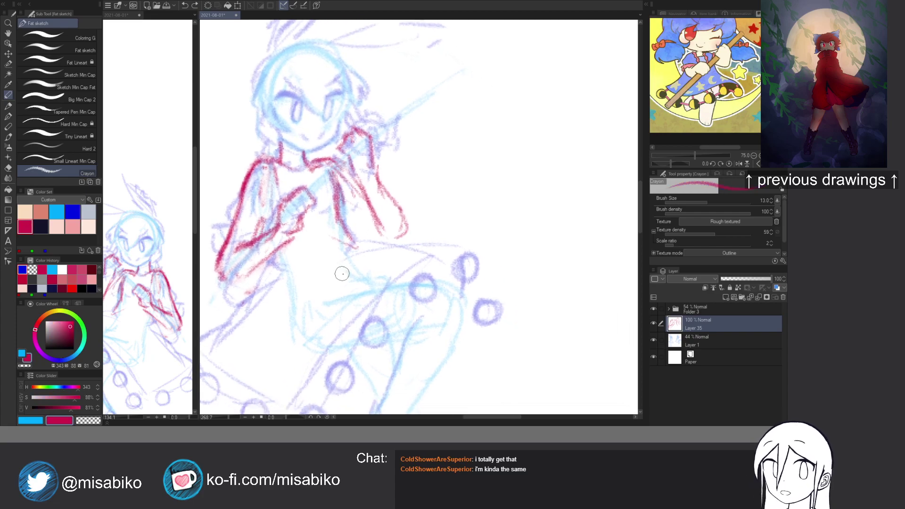
{"action": "left_click_drag", "start_coordinate": [340, 238], "coordinate": [357, 264]}
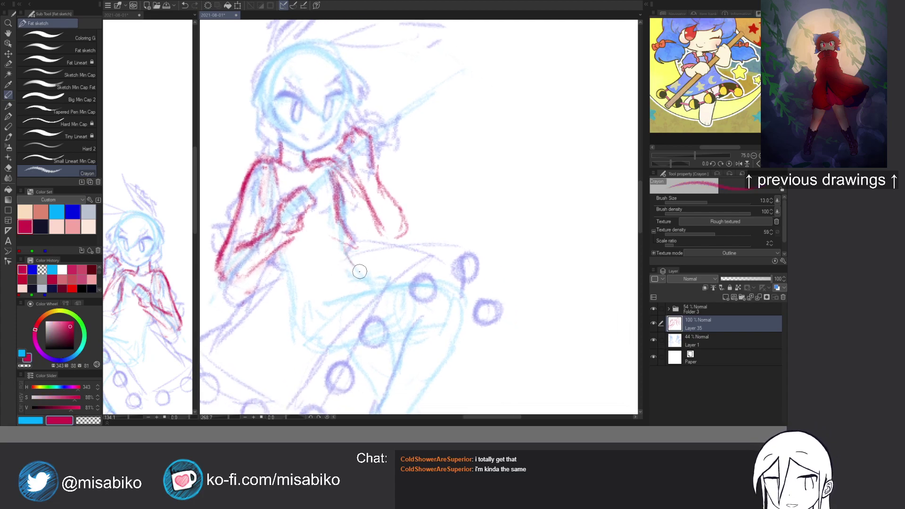
{"action": "mouse_move", "coordinate": [285, 276]}
{"action": "left_mouse_down"}
{"action": "mouse_move", "coordinate": [307, 333]}
{"action": "mouse_move", "coordinate": [334, 348]}
{"action": "left_mouse_up"}
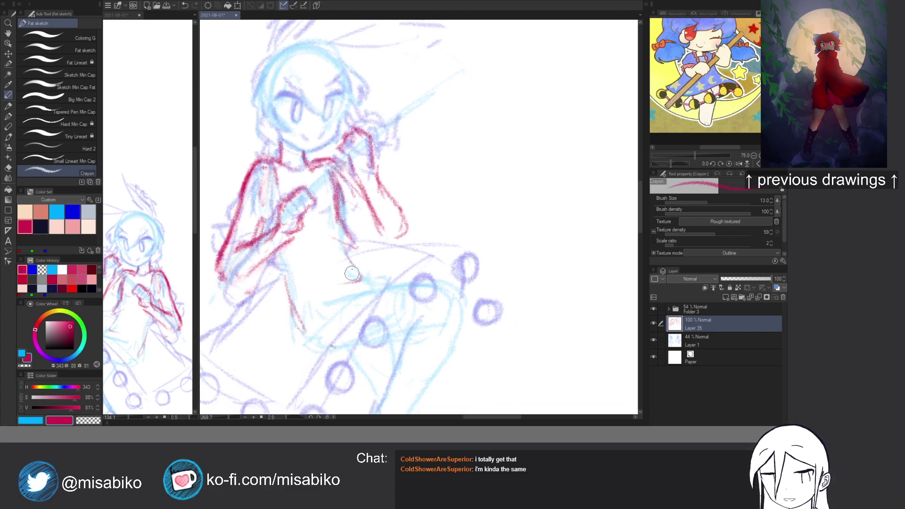
{"action": "mouse_move", "coordinate": [329, 176]}
{"action": "left_mouse_down"}
{"action": "mouse_move", "coordinate": [347, 262]}
{"action": "mouse_move", "coordinate": [361, 281]}
{"action": "left_mouse_up"}
{"action": "left_click_drag", "start_coordinate": [338, 250], "coordinate": [301, 302]}
{"action": "left_click_drag", "start_coordinate": [338, 288], "coordinate": [302, 343]}
{"action": "key", "text": "ctrl+z"}
{"action": "key", "text": "ctrl+z"}
Sketch the pelvis and the hip creases where the thighs begin in crimson.
{"action": "left_click_drag", "start_coordinate": [284, 277], "coordinate": [286, 318]}
{"action": "left_click_drag", "start_coordinate": [308, 336], "coordinate": [326, 324]}
{"action": "left_click_drag", "start_coordinate": [324, 287], "coordinate": [310, 337]}
{"action": "left_click_drag", "start_coordinate": [309, 302], "coordinate": [361, 282]}
{"action": "mouse_move", "coordinate": [364, 268]}
{"action": "left_mouse_down"}
{"action": "mouse_move", "coordinate": [363, 282]}
{"action": "mouse_move", "coordinate": [361, 269]}
{"action": "left_mouse_up"}
{"action": "mouse_move", "coordinate": [363, 268]}
{"action": "left_mouse_down"}
{"action": "mouse_move", "coordinate": [366, 280]}
{"action": "mouse_move", "coordinate": [376, 259]}
{"action": "mouse_move", "coordinate": [375, 276]}
{"action": "left_mouse_up"}
{"action": "left_click_drag", "start_coordinate": [291, 304], "coordinate": [305, 340]}
{"action": "left_click_drag", "start_coordinate": [305, 340], "coordinate": [336, 332]}
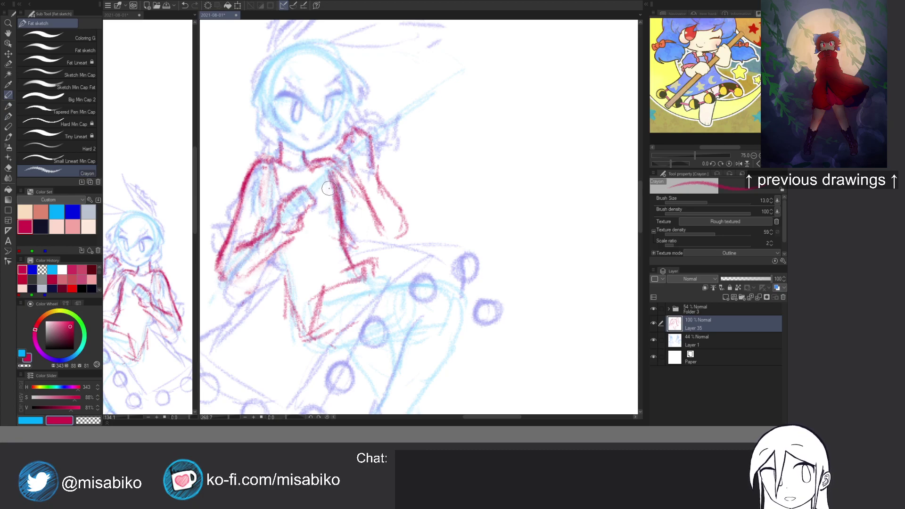
Clean up the side of the torso and draw the raised thigh's upper and lower contours in crimson.
{"action": "key", "text": "c"}
{"action": "mouse_move", "coordinate": [329, 171]}
{"action": "left_mouse_down"}
{"action": "mouse_move", "coordinate": [336, 218]}
{"action": "mouse_move", "coordinate": [342, 198]}
{"action": "mouse_move", "coordinate": [343, 248]}
{"action": "left_mouse_up"}
{"action": "key", "text": "c"}
{"action": "mouse_move", "coordinate": [285, 282]}
{"action": "left_mouse_down"}
{"action": "mouse_move", "coordinate": [294, 320]}
{"action": "mouse_move", "coordinate": [330, 323]}
{"action": "mouse_move", "coordinate": [388, 294]}
{"action": "mouse_move", "coordinate": [418, 264]}
{"action": "left_mouse_up"}
{"action": "mouse_move", "coordinate": [314, 340]}
{"action": "left_mouse_down"}
{"action": "mouse_move", "coordinate": [427, 304]}
{"action": "mouse_move", "coordinate": [408, 305]}
{"action": "left_mouse_up"}
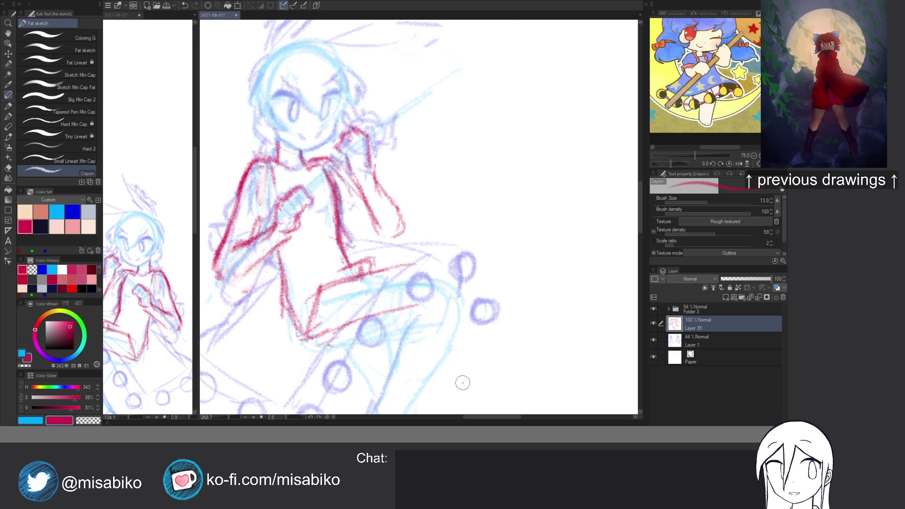
Draw the raised leg's rounded knee and the outer line of its shin in crimson.
{"action": "mouse_move", "coordinate": [405, 277]}
{"action": "left_mouse_down"}
{"action": "mouse_move", "coordinate": [415, 198]}
{"action": "mouse_move", "coordinate": [366, 203]}
{"action": "mouse_move", "coordinate": [369, 191]}
{"action": "mouse_move", "coordinate": [453, 193]}
{"action": "mouse_move", "coordinate": [438, 286]}
{"action": "left_mouse_up"}
{"action": "key", "text": "ctrl+z"}
{"action": "key", "text": "c"}
{"action": "key", "text": "c"}
{"action": "left_click_drag", "start_coordinate": [460, 239], "coordinate": [424, 304]}
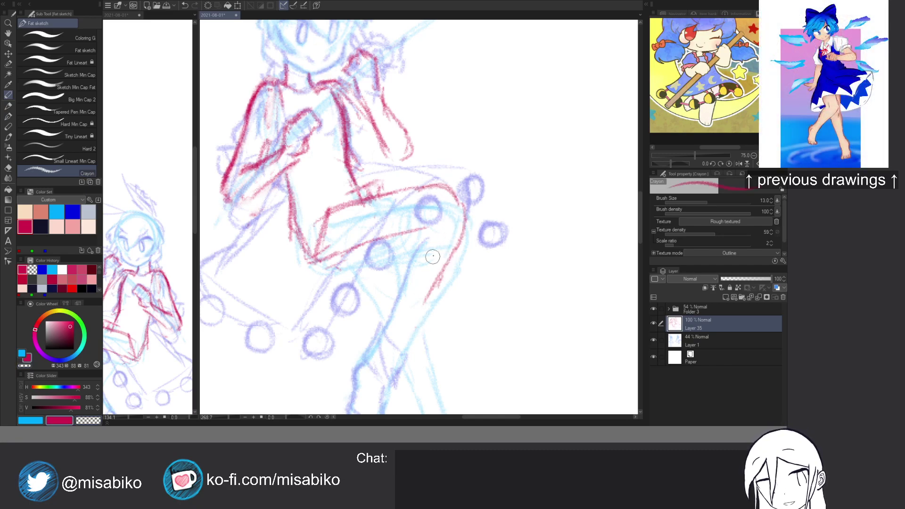
Draw the raised leg's inner calf line down to the ankle in crimson, redoing the strokes that miss.
{"action": "left_click_drag", "start_coordinate": [428, 222], "coordinate": [381, 340]}
{"action": "key", "text": "ctrl+z"}
{"action": "left_click_drag", "start_coordinate": [428, 221], "coordinate": [380, 337]}
{"action": "key", "text": "ctrl+z"}
{"action": "mouse_move", "coordinate": [427, 283]}
{"action": "left_mouse_down"}
{"action": "mouse_move", "coordinate": [397, 358]}
{"action": "mouse_move", "coordinate": [372, 346]}
{"action": "left_mouse_up"}
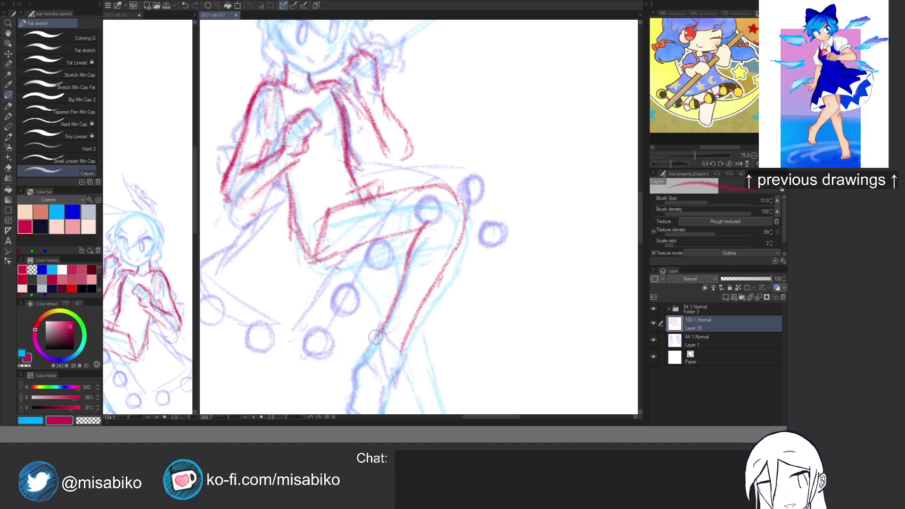
{"action": "key", "text": "ctrl+z"}
{"action": "left_click_drag", "start_coordinate": [411, 308], "coordinate": [415, 270]}
{"action": "scroll", "coordinate": [414, 283], "scroll_direction": "down", "scroll_amount": 3}
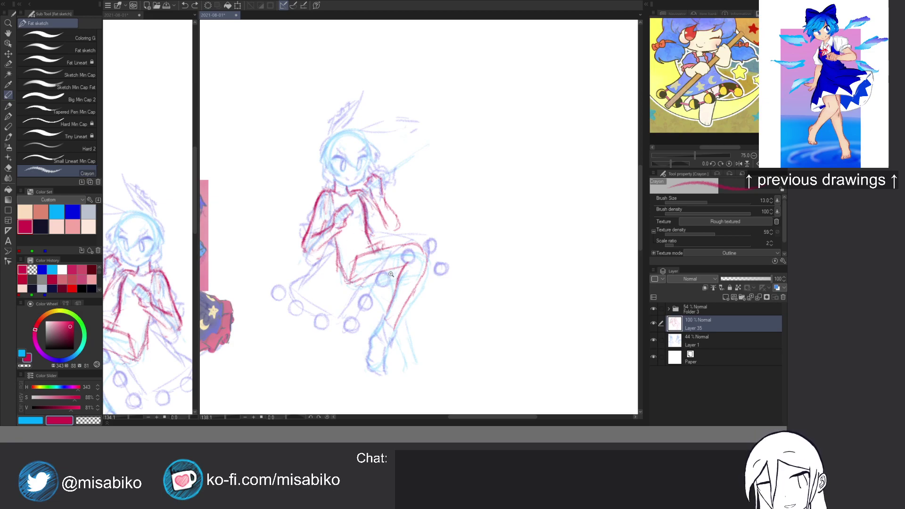
{"action": "scroll", "coordinate": [383, 270], "scroll_direction": "up", "scroll_amount": 2}
{"action": "mouse_move", "coordinate": [373, 267]}
{"action": "left_mouse_down"}
{"action": "mouse_move", "coordinate": [357, 299]}
{"action": "mouse_move", "coordinate": [384, 313]}
{"action": "left_mouse_up"}
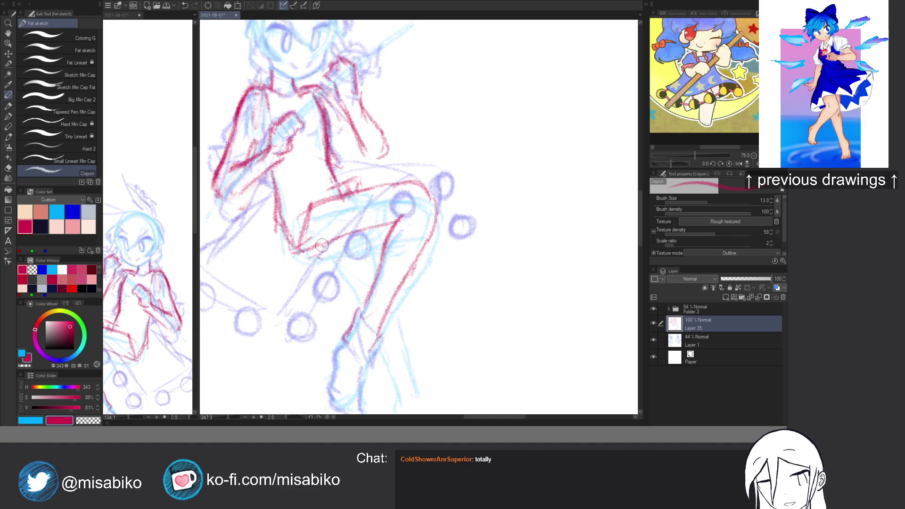
Erase the excess crimson lines around the hip and the raised leg's calf.
{"action": "mouse_move", "coordinate": [315, 249]}
{"action": "left_mouse_down"}
{"action": "mouse_move", "coordinate": [385, 225]}
{"action": "mouse_move", "coordinate": [316, 234]}
{"action": "mouse_move", "coordinate": [368, 221]}
{"action": "mouse_move", "coordinate": [341, 208]}
{"action": "mouse_move", "coordinate": [315, 211]}
{"action": "mouse_move", "coordinate": [299, 222]}
{"action": "mouse_move", "coordinate": [299, 250]}
{"action": "left_mouse_up"}
{"action": "key", "text": "c"}
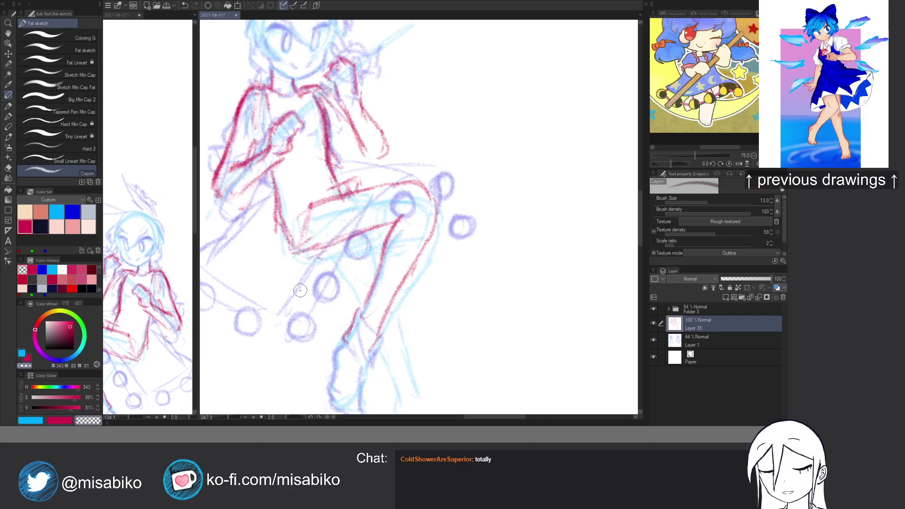
{"action": "left_click_drag", "start_coordinate": [381, 279], "coordinate": [366, 270]}
{"action": "key", "text": "c"}
Sketch the second leg behind the raised one in crimson, from the thigh through the shin to the foot.
{"action": "left_click_drag", "start_coordinate": [322, 243], "coordinate": [345, 289]}
{"action": "left_click_drag", "start_coordinate": [352, 230], "coordinate": [363, 262]}
{"action": "mouse_move", "coordinate": [315, 243]}
{"action": "left_mouse_down"}
{"action": "mouse_move", "coordinate": [345, 300]}
{"action": "mouse_move", "coordinate": [388, 339]}
{"action": "mouse_move", "coordinate": [386, 326]}
{"action": "mouse_move", "coordinate": [406, 389]}
{"action": "left_mouse_up"}
{"action": "left_click_drag", "start_coordinate": [361, 331], "coordinate": [391, 400]}
{"action": "scroll", "coordinate": [386, 378], "scroll_direction": "down", "scroll_amount": 2}
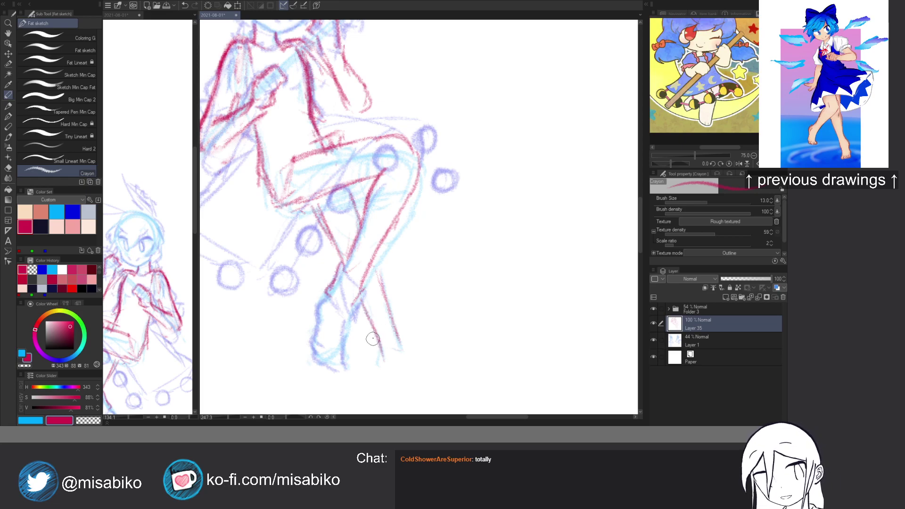
{"action": "mouse_move", "coordinate": [405, 359]}
{"action": "left_mouse_down"}
{"action": "mouse_move", "coordinate": [408, 380]}
{"action": "mouse_move", "coordinate": [386, 379]}
{"action": "mouse_move", "coordinate": [397, 395]}
{"action": "mouse_move", "coordinate": [379, 364]}
{"action": "mouse_move", "coordinate": [400, 400]}
{"action": "mouse_move", "coordinate": [408, 372]}
{"action": "mouse_move", "coordinate": [415, 398]}
{"action": "left_mouse_up"}
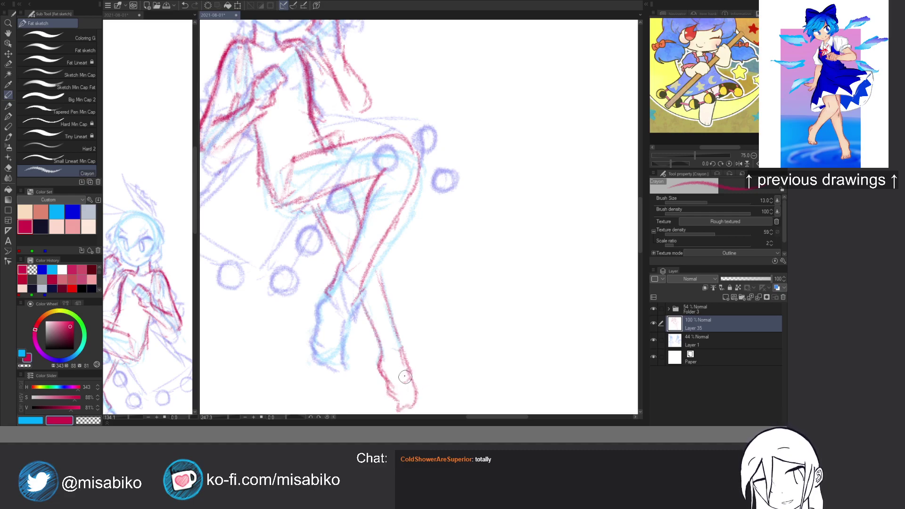
Trace the raised leg's ankle and foot in crimson over the blue sketch.
{"action": "scroll", "coordinate": [407, 378], "scroll_direction": "up", "scroll_amount": 1}
{"action": "mouse_move", "coordinate": [328, 308]}
{"action": "left_mouse_down"}
{"action": "mouse_move", "coordinate": [321, 335]}
{"action": "mouse_move", "coordinate": [320, 327]}
{"action": "mouse_move", "coordinate": [340, 356]}
{"action": "left_mouse_up"}
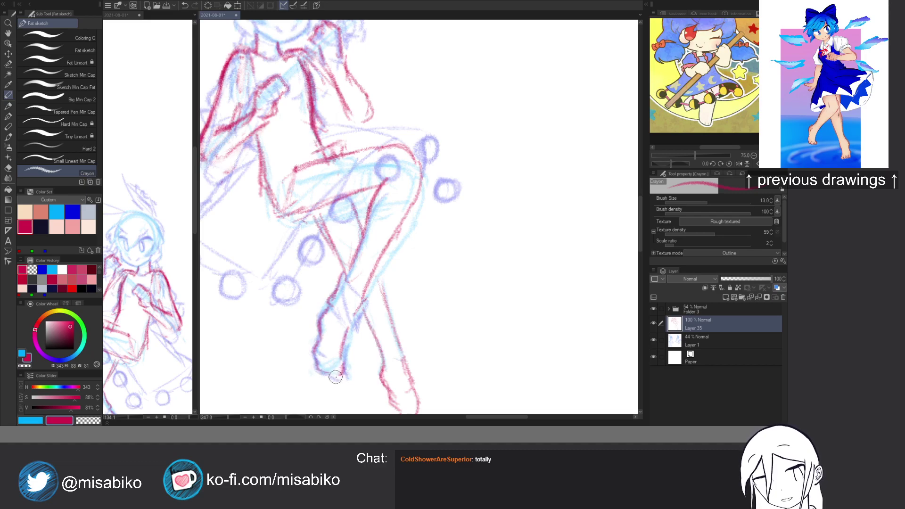
{"action": "scroll", "coordinate": [382, 296], "scroll_direction": "down", "scroll_amount": 5}
{"action": "left_click_drag", "start_coordinate": [375, 294], "coordinate": [398, 284]}
{"action": "mouse_move", "coordinate": [399, 284]}
{"action": "left_mouse_down"}
{"action": "mouse_move", "coordinate": [406, 313]}
{"action": "mouse_move", "coordinate": [373, 320]}
{"action": "mouse_move", "coordinate": [437, 391]}
{"action": "left_mouse_up"}
{"action": "left_click_drag", "start_coordinate": [413, 246], "coordinate": [408, 316]}
Refine the raised arm's elbow and forearm contours in crimson.
{"action": "scroll", "coordinate": [422, 282], "scroll_direction": "down", "scroll_amount": 2}
{"action": "left_click_drag", "start_coordinate": [419, 250], "coordinate": [419, 290]}
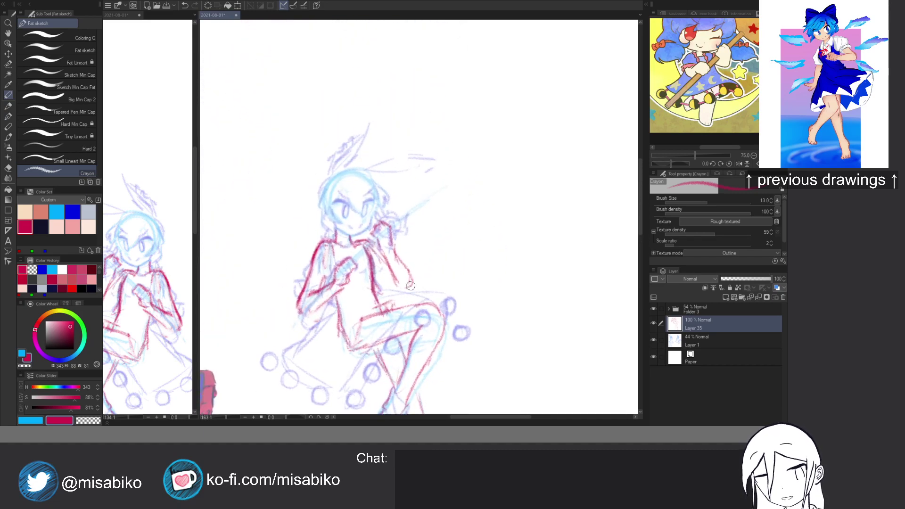
{"action": "mouse_move", "coordinate": [357, 258]}
{"action": "left_mouse_down"}
{"action": "mouse_move", "coordinate": [385, 289]}
{"action": "mouse_move", "coordinate": [451, 332]}
{"action": "mouse_move", "coordinate": [465, 305]}
{"action": "left_mouse_up"}
{"action": "left_click_drag", "start_coordinate": [414, 249], "coordinate": [381, 245]}
{"action": "left_click_drag", "start_coordinate": [448, 184], "coordinate": [430, 155]}
{"action": "left_click_drag", "start_coordinate": [452, 203], "coordinate": [434, 167]}
{"action": "mouse_move", "coordinate": [380, 216]}
{"action": "left_mouse_down"}
{"action": "mouse_move", "coordinate": [407, 217]}
{"action": "mouse_move", "coordinate": [419, 235]}
{"action": "left_mouse_up"}
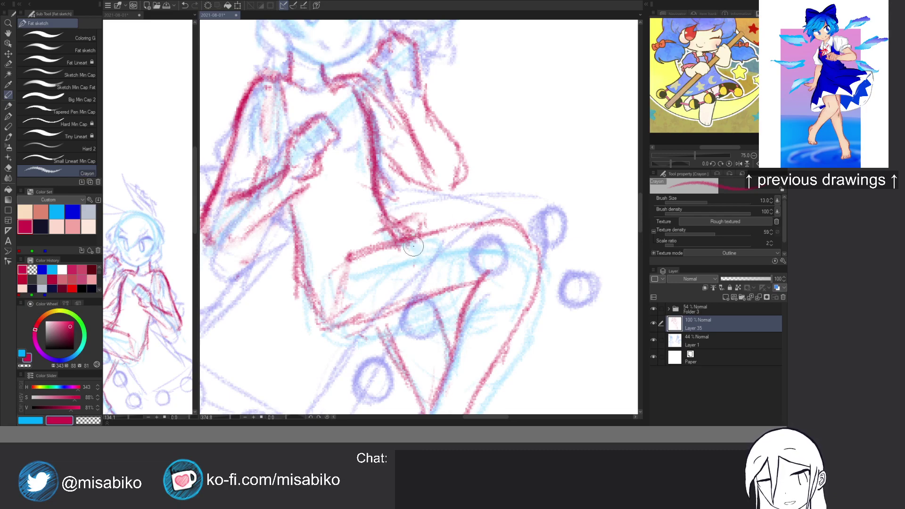
{"action": "scroll", "coordinate": [372, 193], "scroll_direction": "up", "scroll_amount": 3}
{"action": "mouse_move", "coordinate": [382, 242]}
{"action": "left_mouse_down"}
{"action": "mouse_move", "coordinate": [371, 242]}
{"action": "mouse_move", "coordinate": [380, 217]}
{"action": "left_mouse_up"}
Rebalance the sketch layers by setting Layer 1 to 73% opacity and crimson Layer 35 to 81%.
{"action": "left_click_drag", "start_coordinate": [744, 278], "coordinate": [733, 277]}
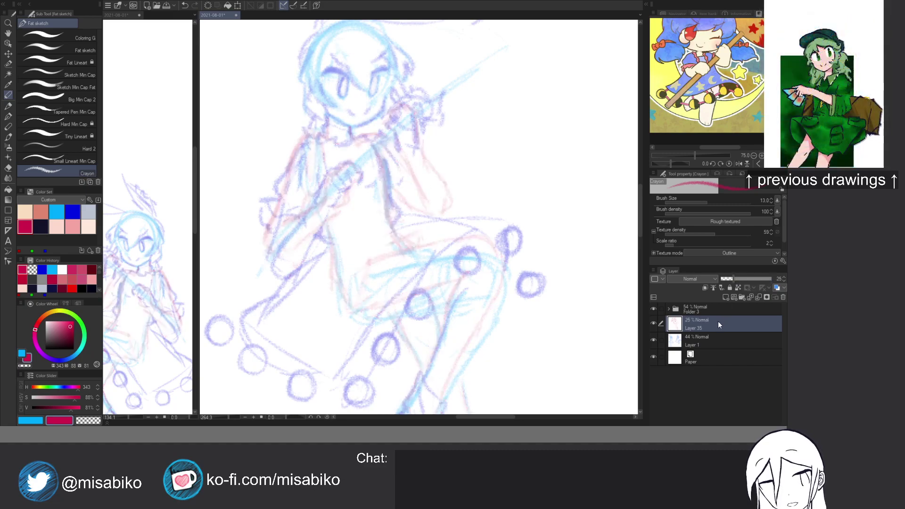
{"action": "left_click", "coordinate": [712, 337]}
{"action": "left_click", "coordinate": [758, 279]}
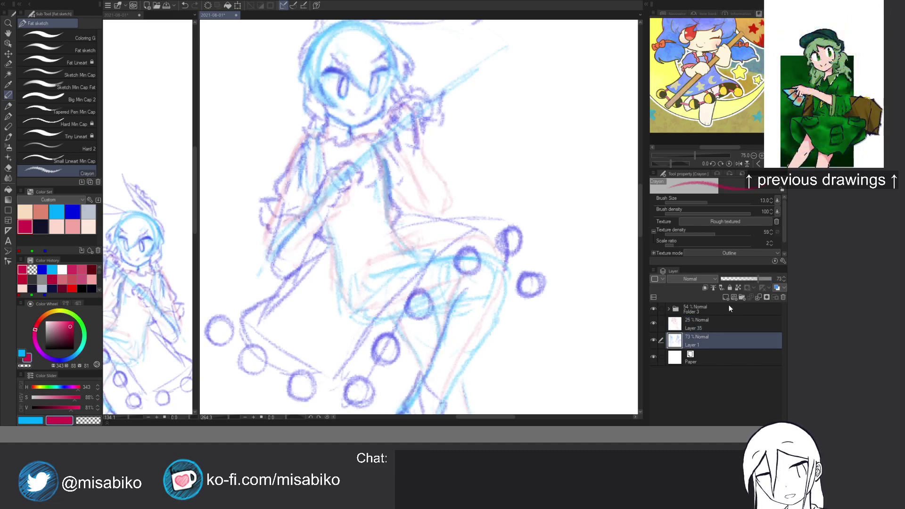
{"action": "left_click", "coordinate": [723, 318]}
{"action": "left_click", "coordinate": [761, 279]}
{"action": "left_click", "coordinate": [704, 342]}
{"action": "left_click", "coordinate": [710, 324]}
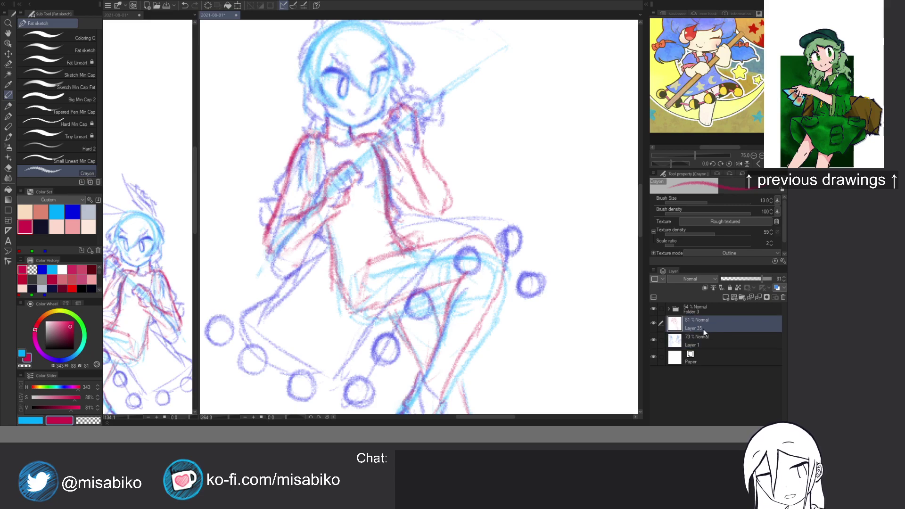
Choose deep blue, add a new layer above the crimson sketch and lower Layer 1's opacity to 46%.
{"action": "left_click", "coordinate": [72, 212]}
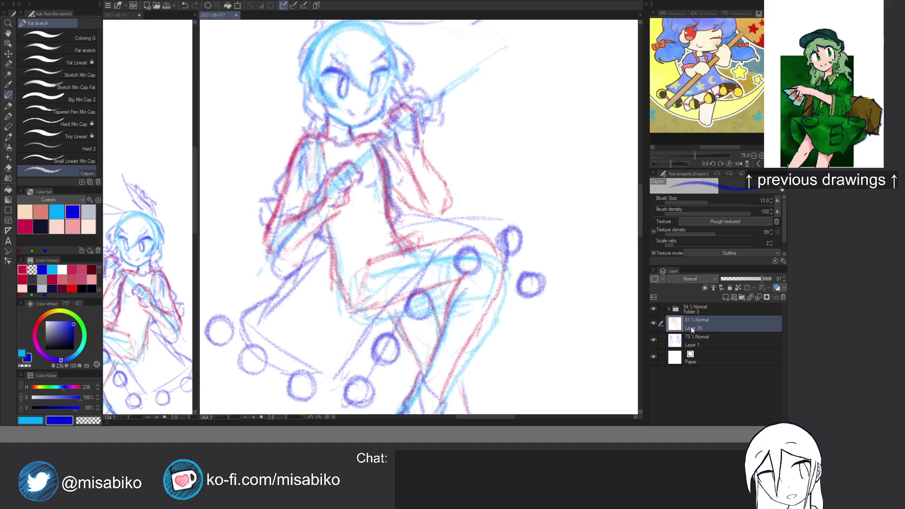
{"action": "left_click", "coordinate": [690, 345]}
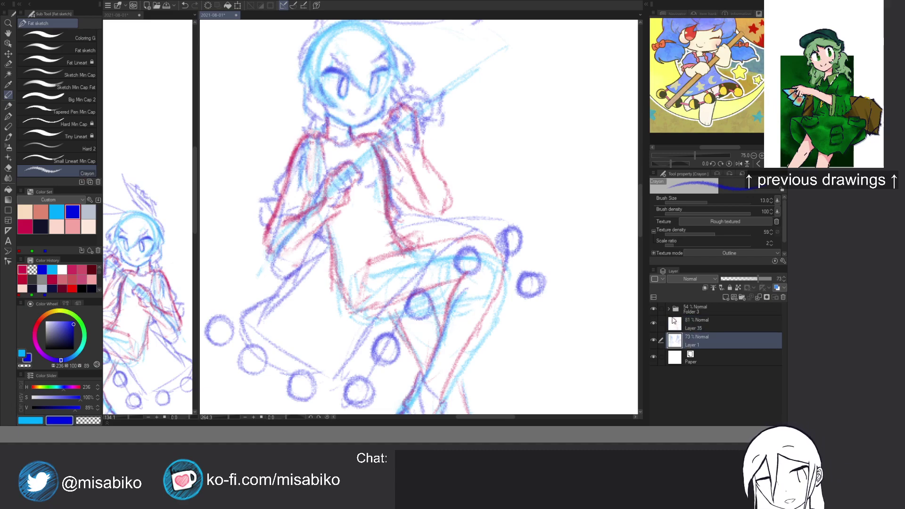
{"action": "left_click", "coordinate": [693, 327]}
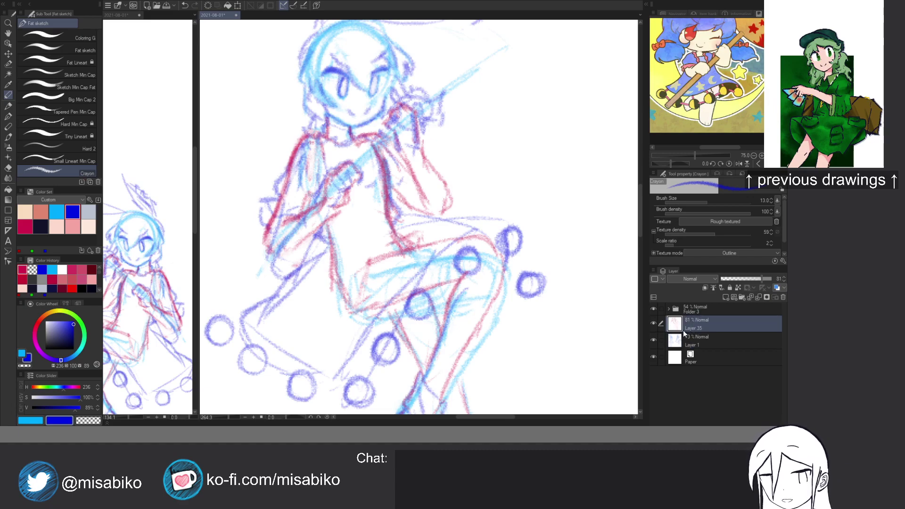
{"action": "key", "text": "ctrl+shift+n"}
{"action": "left_click", "coordinate": [712, 357]}
{"action": "left_click", "coordinate": [745, 279]}
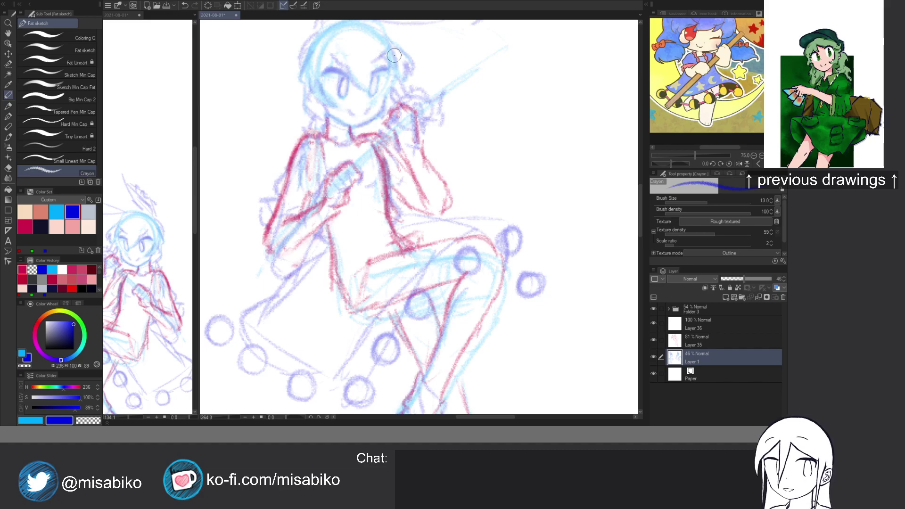
{"action": "scroll", "coordinate": [299, 157], "scroll_direction": "up", "scroll_amount": 4}
{"action": "left_click_drag", "start_coordinate": [297, 153], "coordinate": [297, 178]}
{"action": "left_click_drag", "start_coordinate": [295, 181], "coordinate": [273, 223]}
{"action": "mouse_move", "coordinate": [296, 177]}
{"action": "left_mouse_down"}
{"action": "mouse_move", "coordinate": [250, 243]}
{"action": "mouse_move", "coordinate": [268, 262]}
{"action": "left_mouse_up"}
{"action": "key", "text": "ctrl+z"}
{"action": "key", "text": "ctrl+z"}
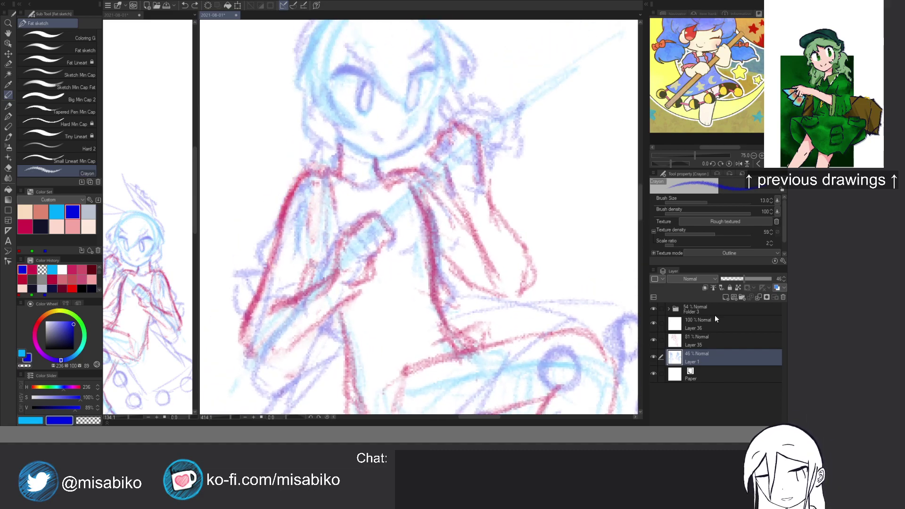
On Layer 36, sketch the shoulder ruffle, puffed sleeve edge and start of the collar in deep blue.
{"action": "left_click", "coordinate": [692, 329]}
{"action": "mouse_move", "coordinate": [304, 174]}
{"action": "left_mouse_down"}
{"action": "mouse_move", "coordinate": [254, 245]}
{"action": "mouse_move", "coordinate": [268, 268]}
{"action": "mouse_move", "coordinate": [309, 265]}
{"action": "mouse_move", "coordinate": [298, 215]}
{"action": "mouse_move", "coordinate": [317, 274]}
{"action": "mouse_move", "coordinate": [332, 237]}
{"action": "mouse_move", "coordinate": [330, 268]}
{"action": "mouse_move", "coordinate": [332, 219]}
{"action": "mouse_move", "coordinate": [337, 233]}
{"action": "mouse_move", "coordinate": [328, 206]}
{"action": "mouse_move", "coordinate": [293, 189]}
{"action": "mouse_move", "coordinate": [331, 180]}
{"action": "mouse_move", "coordinate": [314, 153]}
{"action": "mouse_move", "coordinate": [343, 163]}
{"action": "mouse_move", "coordinate": [306, 160]}
{"action": "mouse_move", "coordinate": [284, 170]}
{"action": "mouse_move", "coordinate": [282, 193]}
{"action": "left_mouse_up"}
{"action": "mouse_move", "coordinate": [358, 170]}
{"action": "left_mouse_down"}
{"action": "mouse_move", "coordinate": [344, 186]}
{"action": "mouse_move", "coordinate": [369, 176]}
{"action": "mouse_move", "coordinate": [363, 193]}
{"action": "left_mouse_up"}
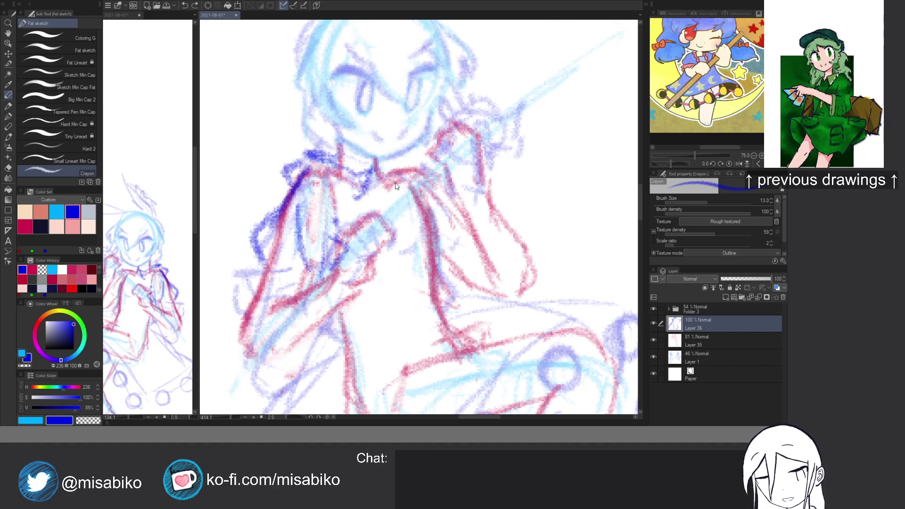
Undo the first collar strokes and redraw the zigzag collar below the neck.
{"action": "key", "text": "ctrl+z"}
{"action": "key", "text": "ctrl+z"}
{"action": "mouse_move", "coordinate": [353, 178]}
{"action": "left_mouse_down"}
{"action": "mouse_move", "coordinate": [369, 209]}
{"action": "mouse_move", "coordinate": [345, 201]}
{"action": "mouse_move", "coordinate": [407, 181]}
{"action": "mouse_move", "coordinate": [414, 162]}
{"action": "mouse_move", "coordinate": [415, 212]}
{"action": "mouse_move", "coordinate": [396, 226]}
{"action": "mouse_move", "coordinate": [368, 234]}
{"action": "mouse_move", "coordinate": [330, 214]}
{"action": "mouse_move", "coordinate": [381, 241]}
{"action": "mouse_move", "coordinate": [331, 208]}
{"action": "mouse_move", "coordinate": [370, 225]}
{"action": "mouse_move", "coordinate": [347, 204]}
{"action": "mouse_move", "coordinate": [336, 209]}
{"action": "mouse_move", "coordinate": [373, 231]}
{"action": "mouse_move", "coordinate": [332, 215]}
{"action": "mouse_move", "coordinate": [395, 217]}
{"action": "left_mouse_up"}
{"action": "key", "text": "x"}
{"action": "key", "text": "ctrl+z"}
{"action": "key", "text": "ctrl+z"}
{"action": "key", "text": "x"}
Define the eyes and jawline in deep blue over the faded head sketch.
{"action": "key", "text": "c"}
{"action": "mouse_move", "coordinate": [418, 189]}
{"action": "left_mouse_down"}
{"action": "mouse_move", "coordinate": [408, 221]}
{"action": "mouse_move", "coordinate": [415, 216]}
{"action": "left_mouse_up"}
{"action": "key", "text": "x"}
{"action": "mouse_move", "coordinate": [329, 149]}
{"action": "left_mouse_down"}
{"action": "mouse_move", "coordinate": [351, 152]}
{"action": "mouse_move", "coordinate": [349, 161]}
{"action": "mouse_move", "coordinate": [345, 154]}
{"action": "mouse_move", "coordinate": [354, 155]}
{"action": "mouse_move", "coordinate": [321, 154]}
{"action": "mouse_move", "coordinate": [360, 178]}
{"action": "mouse_move", "coordinate": [347, 173]}
{"action": "mouse_move", "coordinate": [350, 158]}
{"action": "mouse_move", "coordinate": [356, 193]}
{"action": "left_mouse_up"}
{"action": "key", "text": "ctrl+z"}
{"action": "key", "text": "x"}
{"action": "mouse_move", "coordinate": [399, 154]}
{"action": "left_mouse_down"}
{"action": "mouse_move", "coordinate": [422, 154]}
{"action": "mouse_move", "coordinate": [404, 175]}
{"action": "mouse_move", "coordinate": [409, 150]}
{"action": "mouse_move", "coordinate": [405, 182]}
{"action": "mouse_move", "coordinate": [420, 122]}
{"action": "left_mouse_up"}
{"action": "mouse_move", "coordinate": [361, 210]}
{"action": "left_mouse_down"}
{"action": "mouse_move", "coordinate": [371, 218]}
{"action": "mouse_move", "coordinate": [392, 211]}
{"action": "left_mouse_up"}
{"action": "left_click", "coordinate": [383, 182]}
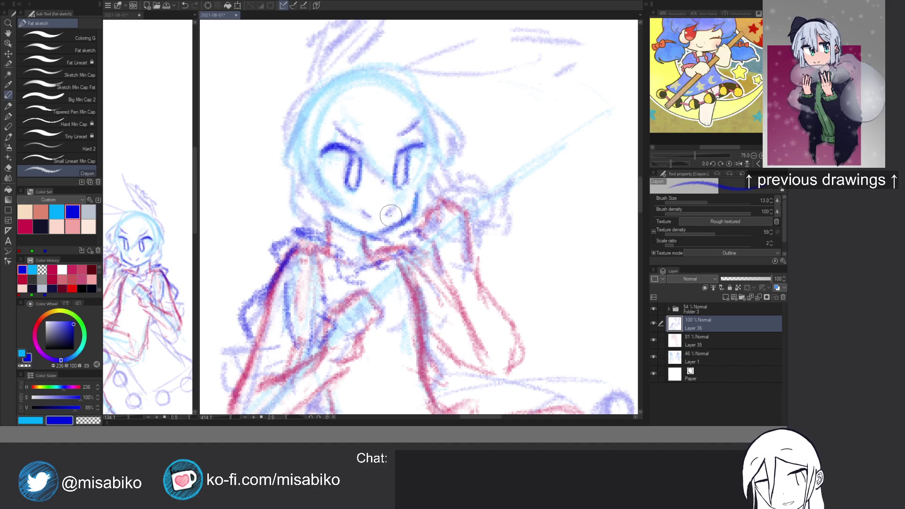
Draw the V-shaped bang between the eyes and the slanted eyebrow beside it.
{"action": "left_click_drag", "start_coordinate": [362, 153], "coordinate": [394, 180]}
{"action": "left_click_drag", "start_coordinate": [400, 129], "coordinate": [413, 132]}
{"action": "mouse_move", "coordinate": [422, 145]}
{"action": "left_mouse_down"}
{"action": "mouse_move", "coordinate": [426, 160]}
{"action": "mouse_move", "coordinate": [392, 172]}
{"action": "left_mouse_up"}
{"action": "key", "text": "ctrl+z"}
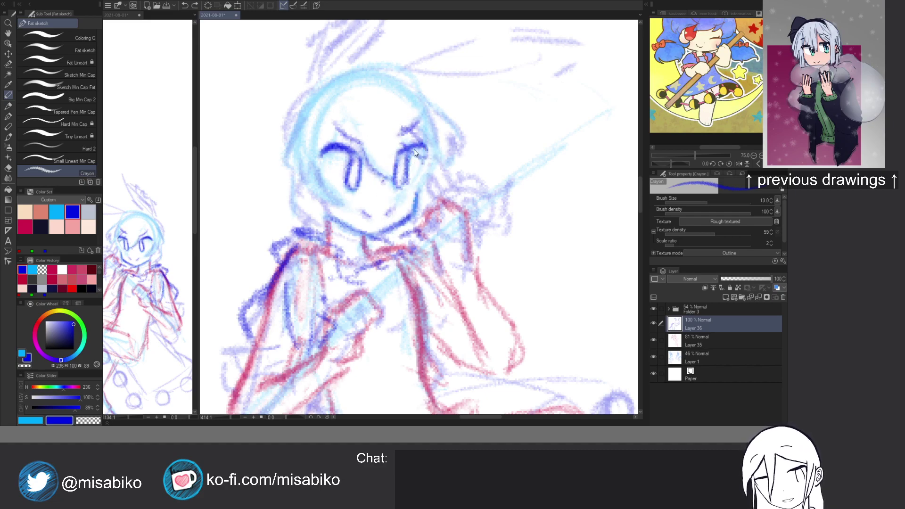
Sketch the spiky hair tuft at the side of the head and the crumpled edge of the upright ear.
{"action": "left_click_drag", "start_coordinate": [426, 100], "coordinate": [453, 130]}
{"action": "key", "text": "ctrl+z"}
{"action": "mouse_move", "coordinate": [407, 88]}
{"action": "left_mouse_down"}
{"action": "mouse_move", "coordinate": [453, 127]}
{"action": "mouse_move", "coordinate": [443, 164]}
{"action": "mouse_move", "coordinate": [424, 92]}
{"action": "mouse_move", "coordinate": [444, 100]}
{"action": "mouse_move", "coordinate": [422, 88]}
{"action": "mouse_move", "coordinate": [440, 97]}
{"action": "mouse_move", "coordinate": [424, 102]}
{"action": "mouse_move", "coordinate": [416, 160]}
{"action": "left_mouse_up"}
{"action": "key", "text": "ctrl+z"}
{"action": "key", "text": "c"}
{"action": "left_click_drag", "start_coordinate": [387, 109], "coordinate": [350, 200]}
{"action": "key", "text": "c"}
{"action": "mouse_move", "coordinate": [312, 154]}
{"action": "left_mouse_down"}
{"action": "mouse_move", "coordinate": [292, 180]}
{"action": "mouse_move", "coordinate": [327, 161]}
{"action": "mouse_move", "coordinate": [327, 140]}
{"action": "mouse_move", "coordinate": [333, 154]}
{"action": "mouse_move", "coordinate": [311, 181]}
{"action": "mouse_move", "coordinate": [291, 197]}
{"action": "mouse_move", "coordinate": [284, 182]}
{"action": "mouse_move", "coordinate": [324, 186]}
{"action": "left_mouse_up"}
{"action": "key", "text": "c"}
{"action": "key", "text": "c"}
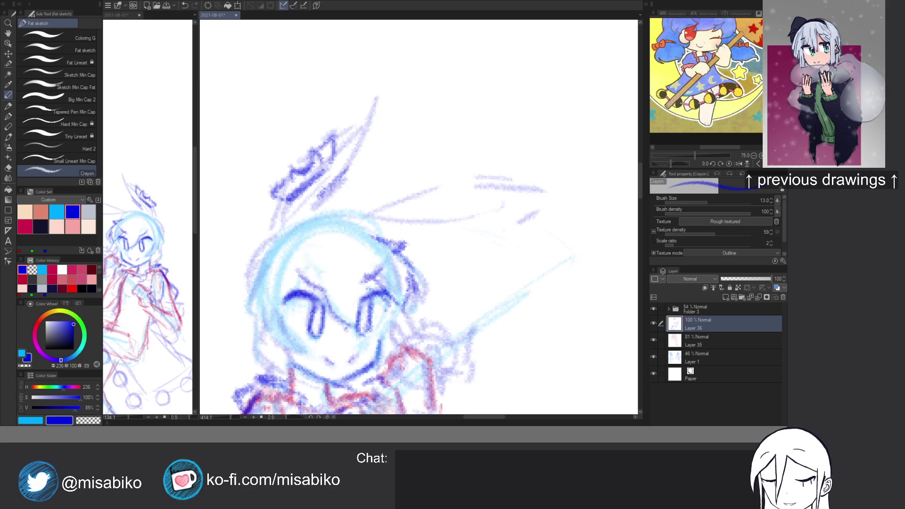
Complete the upright ear's outline and draw the long pointed ear stretching sideways.
{"action": "mouse_move", "coordinate": [347, 133]}
{"action": "left_mouse_down"}
{"action": "mouse_move", "coordinate": [371, 109]}
{"action": "mouse_move", "coordinate": [360, 159]}
{"action": "mouse_move", "coordinate": [368, 124]}
{"action": "mouse_move", "coordinate": [347, 159]}
{"action": "mouse_move", "coordinate": [362, 132]}
{"action": "mouse_move", "coordinate": [266, 231]}
{"action": "mouse_move", "coordinate": [296, 208]}
{"action": "mouse_move", "coordinate": [293, 242]}
{"action": "left_mouse_up"}
{"action": "left_click_drag", "start_coordinate": [437, 212], "coordinate": [447, 215]}
{"action": "mouse_move", "coordinate": [378, 214]}
{"action": "left_mouse_down"}
{"action": "mouse_move", "coordinate": [488, 185]}
{"action": "mouse_move", "coordinate": [495, 208]}
{"action": "mouse_move", "coordinate": [364, 218]}
{"action": "mouse_move", "coordinate": [399, 254]}
{"action": "mouse_move", "coordinate": [393, 192]}
{"action": "left_mouse_up"}
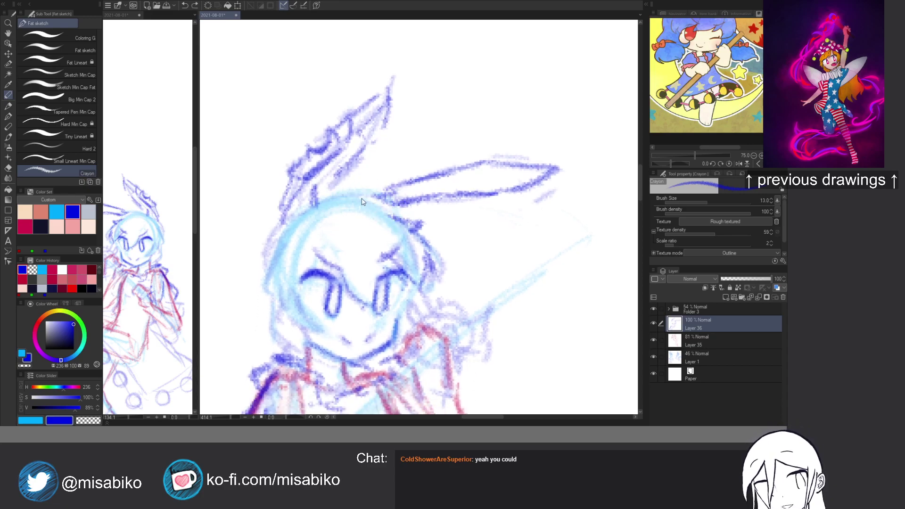
Draw the hair strands running down the side of the face below the upright ear.
{"action": "mouse_move", "coordinate": [288, 219]}
{"action": "left_mouse_down"}
{"action": "mouse_move", "coordinate": [257, 276]}
{"action": "mouse_move", "coordinate": [293, 309]}
{"action": "left_mouse_up"}
{"action": "left_click_drag", "start_coordinate": [302, 276], "coordinate": [307, 315]}
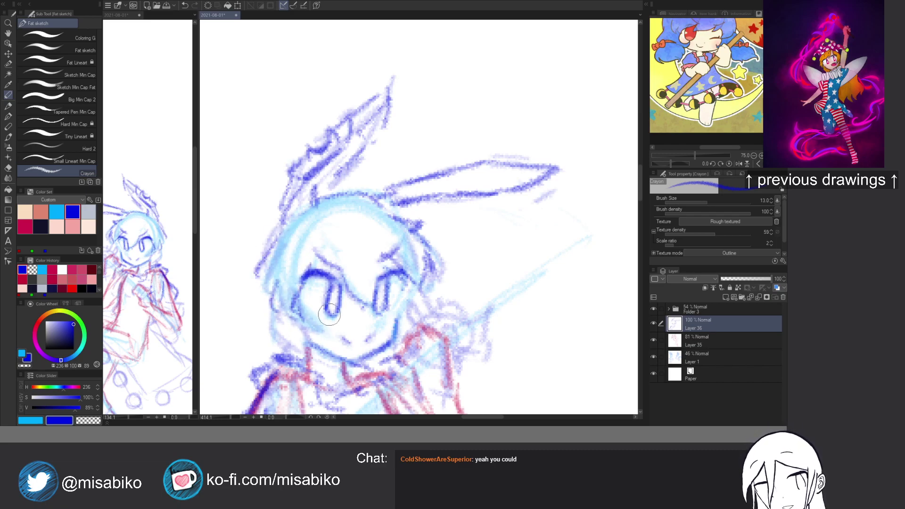
{"action": "scroll", "coordinate": [440, 297], "scroll_direction": "down", "scroll_amount": 3}
{"action": "scroll", "coordinate": [335, 233], "scroll_direction": "down", "scroll_amount": 1}
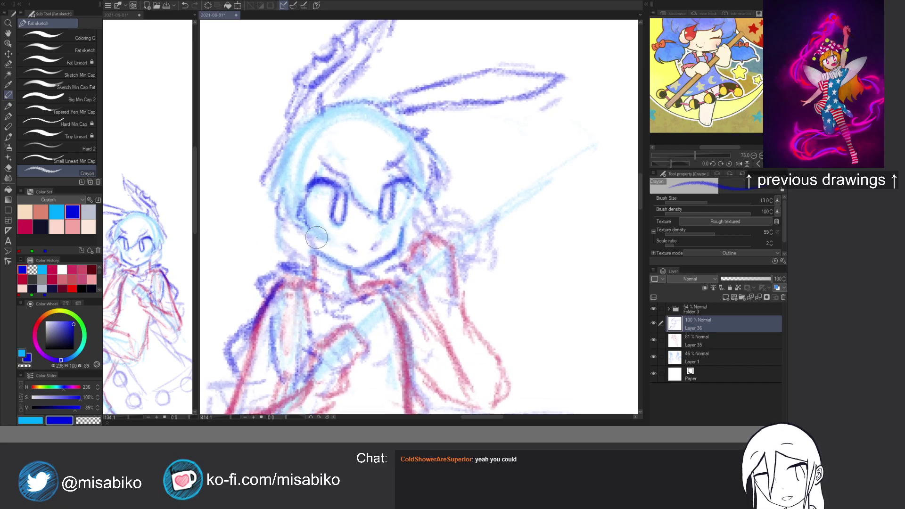
{"action": "mouse_move", "coordinate": [280, 227]}
{"action": "left_mouse_down"}
{"action": "mouse_move", "coordinate": [282, 257]}
{"action": "mouse_move", "coordinate": [301, 257]}
{"action": "mouse_move", "coordinate": [309, 244]}
{"action": "left_mouse_up"}
Outline the side hair beside the raised hand and the jagged tips of the bunched ponytail.
{"action": "left_click_drag", "start_coordinate": [446, 234], "coordinate": [439, 266]}
{"action": "left_click_drag", "start_coordinate": [415, 225], "coordinate": [441, 261]}
{"action": "left_click_drag", "start_coordinate": [442, 249], "coordinate": [397, 287]}
{"action": "scroll", "coordinate": [432, 208], "scroll_direction": "down", "scroll_amount": 5}
{"action": "mouse_move", "coordinate": [433, 204]}
{"action": "left_mouse_down"}
{"action": "mouse_move", "coordinate": [431, 169]}
{"action": "mouse_move", "coordinate": [409, 223]}
{"action": "mouse_move", "coordinate": [448, 254]}
{"action": "mouse_move", "coordinate": [470, 243]}
{"action": "mouse_move", "coordinate": [451, 292]}
{"action": "left_mouse_up"}
{"action": "scroll", "coordinate": [417, 217], "scroll_direction": "up", "scroll_amount": 3}
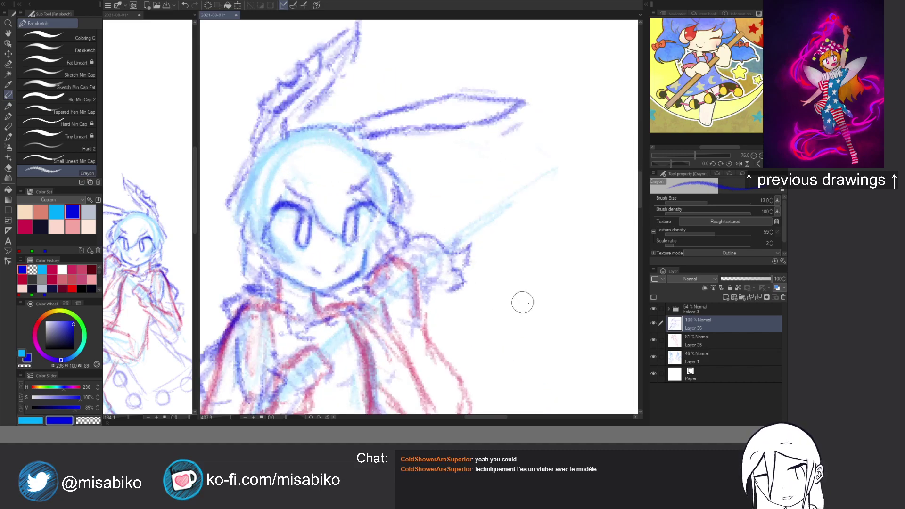
Lower Layer 1's opacity to 30% and make Layer 36 active again.
{"action": "left_click", "coordinate": [689, 358]}
{"action": "left_click_drag", "start_coordinate": [742, 279], "coordinate": [734, 286]}
{"action": "left_click", "coordinate": [701, 326]}
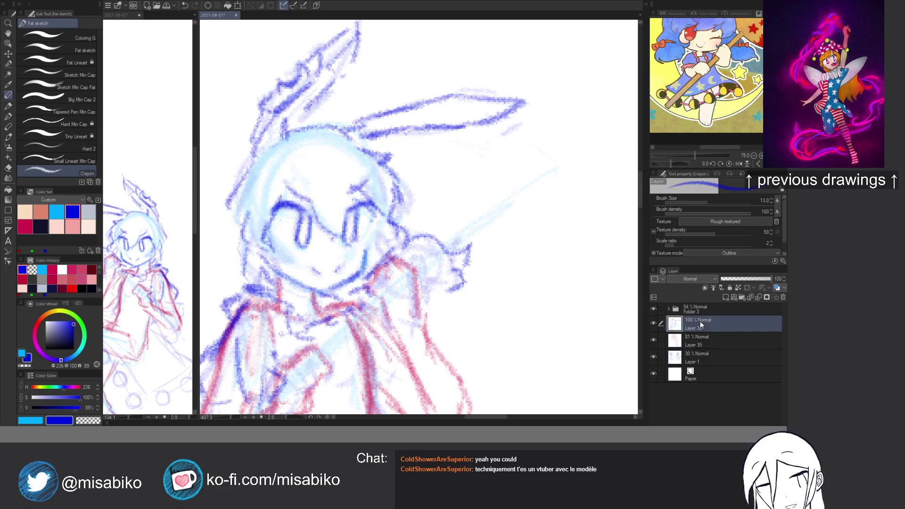
Draw the jacket's front opening and the waistline across the torso in deep blue.
{"action": "scroll", "coordinate": [418, 246], "scroll_direction": "down", "scroll_amount": 3}
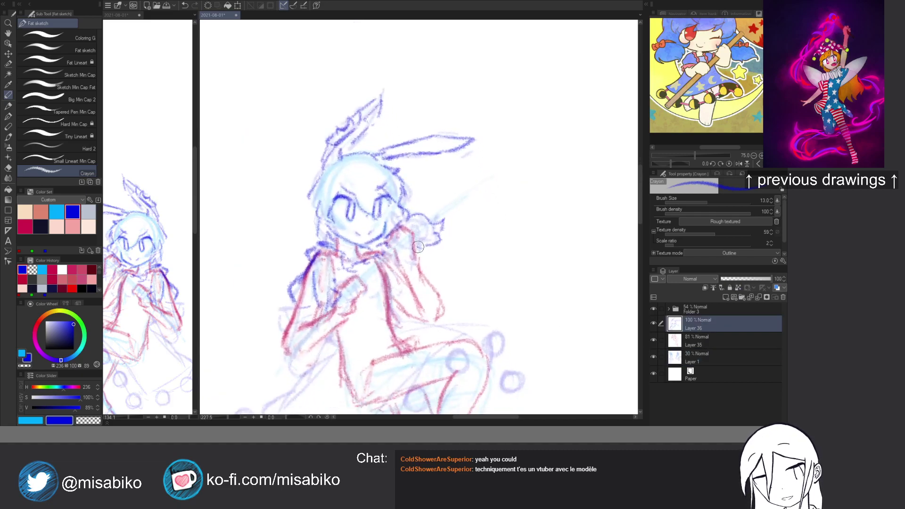
{"action": "left_click_drag", "start_coordinate": [414, 324], "coordinate": [423, 270]}
{"action": "left_click_drag", "start_coordinate": [388, 211], "coordinate": [403, 283]}
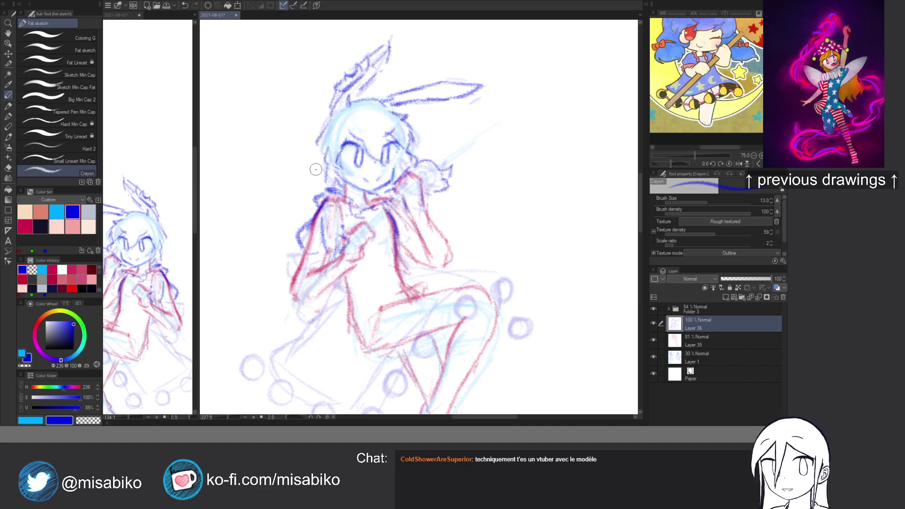
{"action": "mouse_move", "coordinate": [385, 208]}
{"action": "left_mouse_down"}
{"action": "mouse_move", "coordinate": [397, 219]}
{"action": "mouse_move", "coordinate": [395, 279]}
{"action": "left_mouse_up"}
{"action": "mouse_move", "coordinate": [388, 230]}
{"action": "left_mouse_down"}
{"action": "mouse_move", "coordinate": [363, 283]}
{"action": "mouse_move", "coordinate": [345, 272]}
{"action": "mouse_move", "coordinate": [356, 286]}
{"action": "mouse_move", "coordinate": [408, 280]}
{"action": "left_mouse_up"}
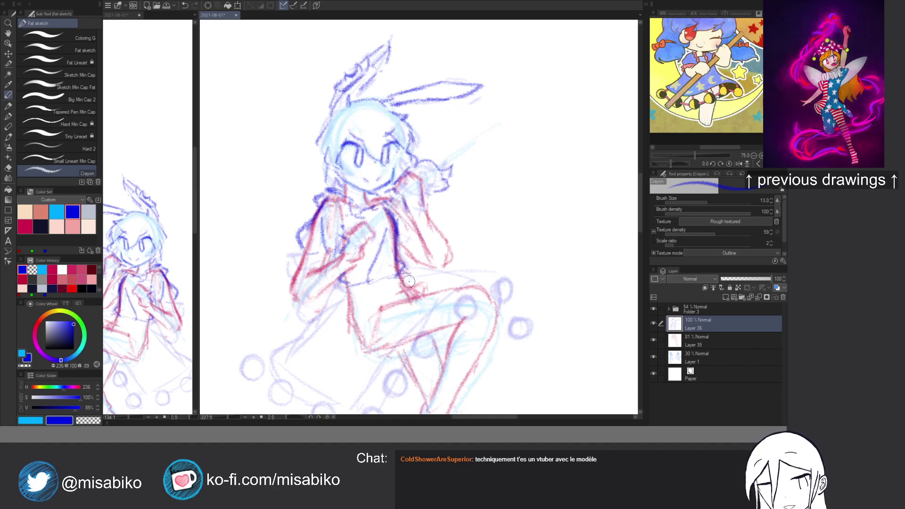
Sketch the flared skirt's outer corner and curved lower hem, redoing strokes until the curve fits.
{"action": "mouse_move", "coordinate": [324, 309]}
{"action": "left_mouse_down"}
{"action": "mouse_move", "coordinate": [340, 282]}
{"action": "mouse_move", "coordinate": [321, 306]}
{"action": "mouse_move", "coordinate": [289, 319]}
{"action": "mouse_move", "coordinate": [325, 357]}
{"action": "mouse_move", "coordinate": [358, 366]}
{"action": "left_mouse_up"}
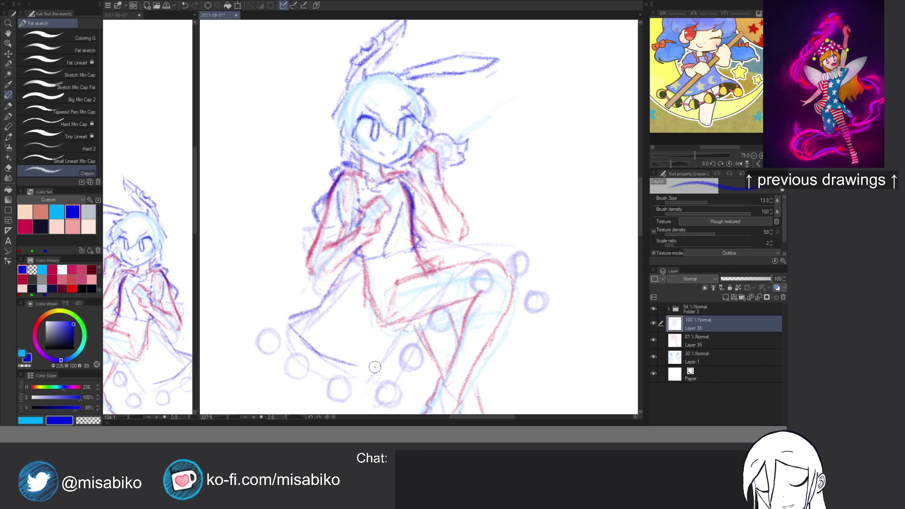
{"action": "key", "text": "ctrl+z"}
{"action": "mouse_move", "coordinate": [322, 304]}
{"action": "left_mouse_down"}
{"action": "mouse_move", "coordinate": [289, 319]}
{"action": "mouse_move", "coordinate": [369, 361]}
{"action": "left_mouse_up"}
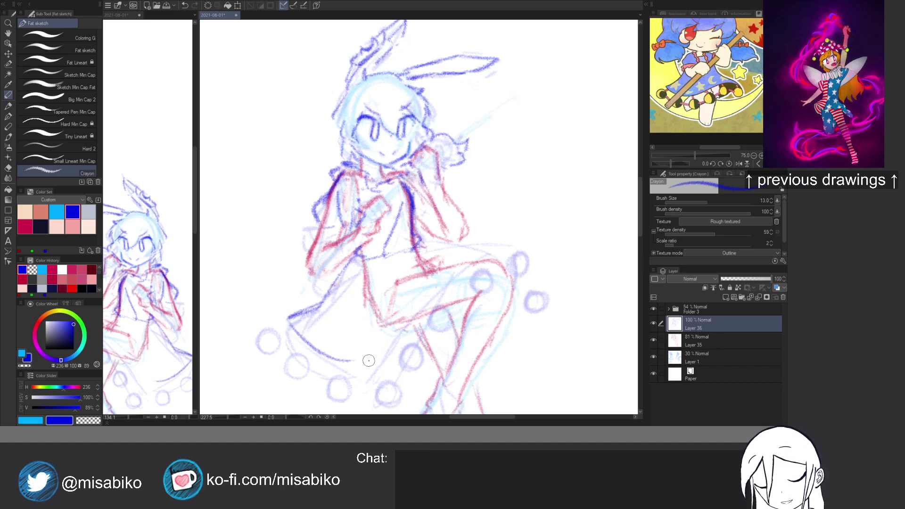
{"action": "key", "text": "ctrl+z"}
{"action": "mouse_move", "coordinate": [289, 326]}
{"action": "left_mouse_down"}
{"action": "mouse_move", "coordinate": [316, 354]}
{"action": "mouse_move", "coordinate": [360, 368]}
{"action": "mouse_move", "coordinate": [282, 329]}
{"action": "mouse_move", "coordinate": [302, 356]}
{"action": "left_mouse_up"}
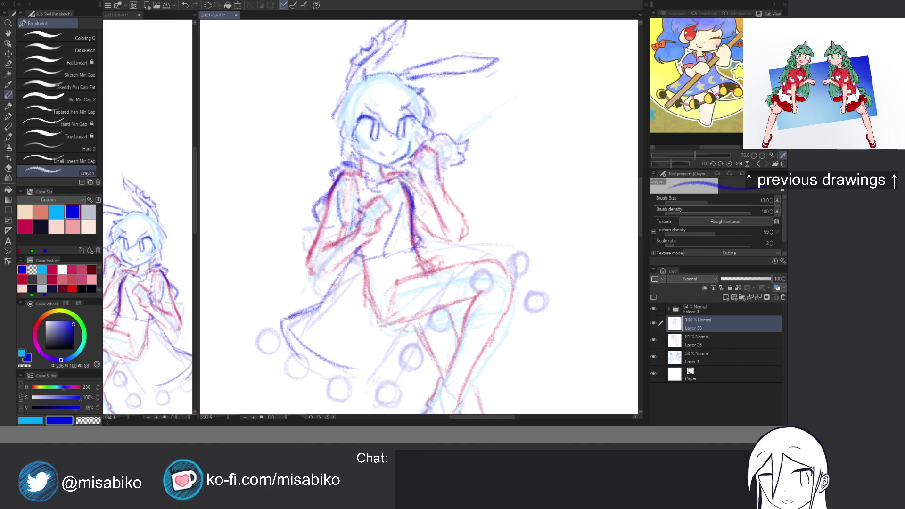
Draw the skirt's edge over the raised thigh and the first two pom-poms at its outer corner.
{"action": "mouse_move", "coordinate": [372, 366]}
{"action": "left_mouse_down"}
{"action": "mouse_move", "coordinate": [470, 270]}
{"action": "mouse_move", "coordinate": [491, 263]}
{"action": "left_mouse_up"}
{"action": "mouse_move", "coordinate": [431, 248]}
{"action": "left_mouse_down"}
{"action": "mouse_move", "coordinate": [477, 243]}
{"action": "mouse_move", "coordinate": [523, 263]}
{"action": "left_mouse_up"}
{"action": "mouse_move", "coordinate": [439, 265]}
{"action": "left_mouse_down"}
{"action": "mouse_move", "coordinate": [516, 264]}
{"action": "mouse_move", "coordinate": [508, 268]}
{"action": "mouse_move", "coordinate": [514, 263]}
{"action": "mouse_move", "coordinate": [520, 296]}
{"action": "mouse_move", "coordinate": [471, 303]}
{"action": "mouse_move", "coordinate": [509, 271]}
{"action": "mouse_move", "coordinate": [503, 284]}
{"action": "mouse_move", "coordinate": [489, 240]}
{"action": "left_mouse_up"}
{"action": "mouse_move", "coordinate": [293, 306]}
{"action": "left_mouse_down"}
{"action": "mouse_move", "coordinate": [275, 316]}
{"action": "mouse_move", "coordinate": [288, 304]}
{"action": "mouse_move", "coordinate": [275, 314]}
{"action": "mouse_move", "coordinate": [284, 305]}
{"action": "mouse_move", "coordinate": [278, 311]}
{"action": "mouse_move", "coordinate": [306, 315]}
{"action": "mouse_move", "coordinate": [300, 299]}
{"action": "mouse_move", "coordinate": [295, 311]}
{"action": "mouse_move", "coordinate": [304, 300]}
{"action": "left_mouse_up"}
{"action": "key", "text": "ctrl+z"}
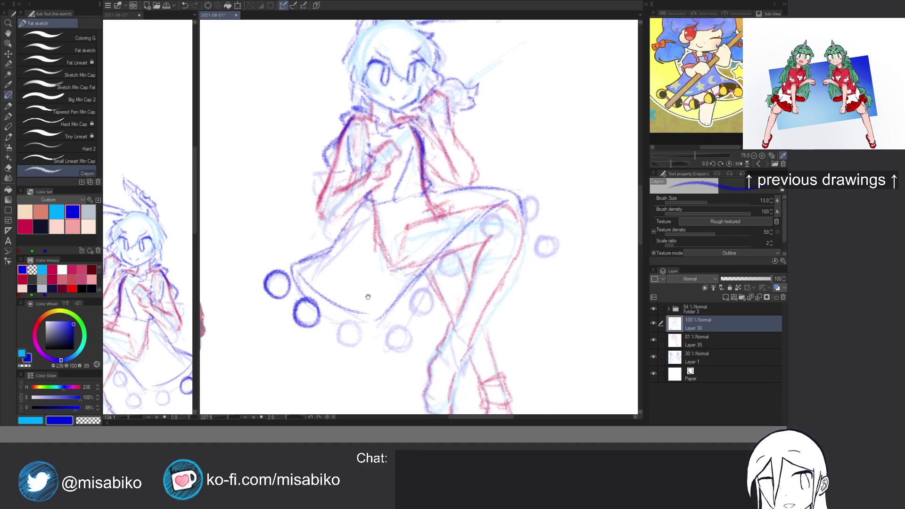
Erase the eyebrow above the eye on the upright-ear side and redraw it.
{"action": "left_click_drag", "start_coordinate": [366, 298], "coordinate": [355, 281]}
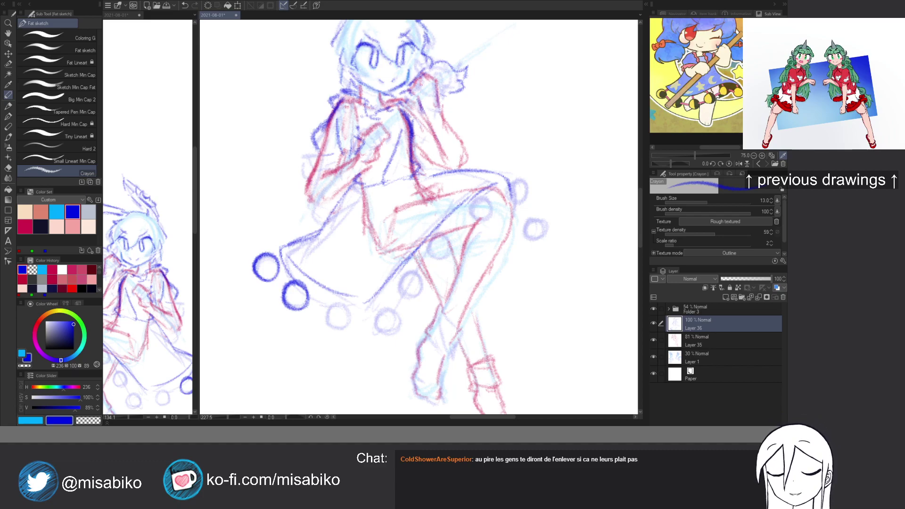
{"action": "left_click_drag", "start_coordinate": [418, 81], "coordinate": [408, 186]}
{"action": "mouse_move", "coordinate": [365, 125]}
{"action": "left_mouse_down"}
{"action": "mouse_move", "coordinate": [384, 124]}
{"action": "mouse_move", "coordinate": [368, 197]}
{"action": "mouse_move", "coordinate": [384, 227]}
{"action": "left_mouse_up"}
{"action": "key", "text": "c"}
{"action": "key", "text": "c"}
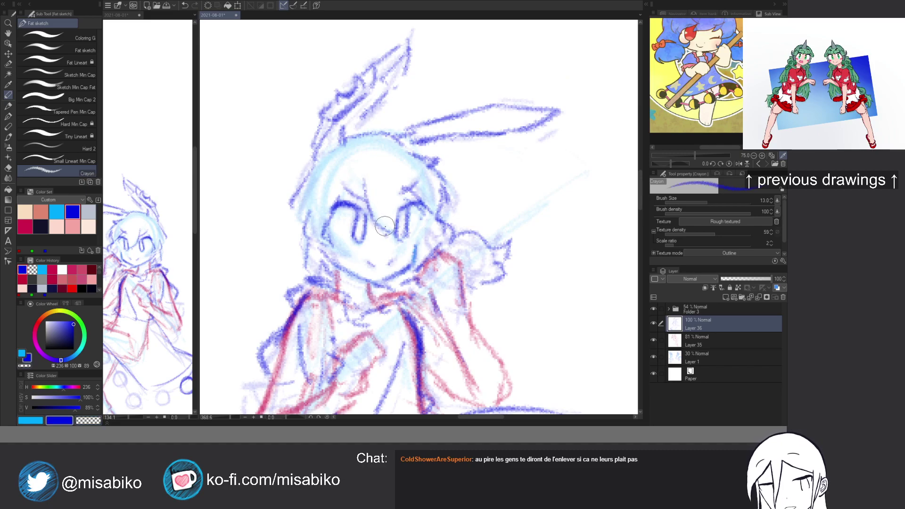
{"action": "mouse_move", "coordinate": [399, 176]}
{"action": "left_mouse_down"}
{"action": "mouse_move", "coordinate": [421, 199]}
{"action": "mouse_move", "coordinate": [365, 185]}
{"action": "mouse_move", "coordinate": [362, 193]}
{"action": "left_mouse_up"}
{"action": "key", "text": "c"}
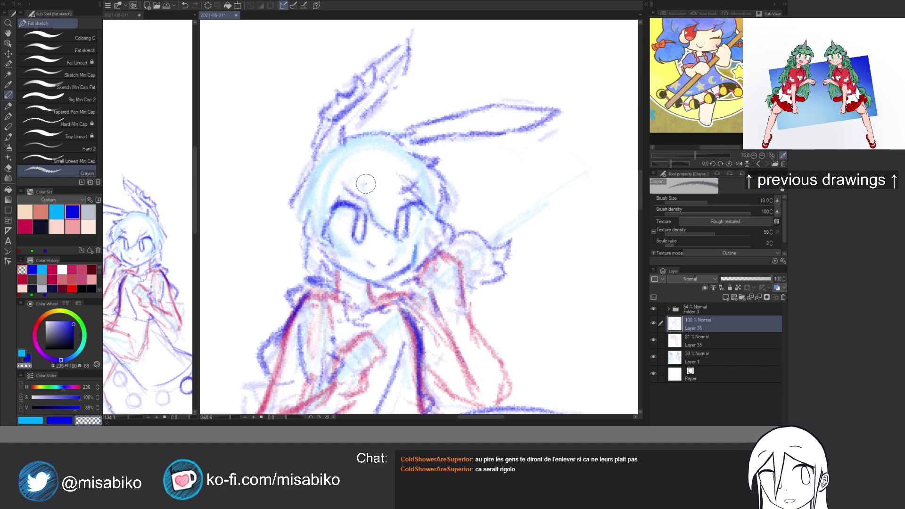
{"action": "left_click_drag", "start_coordinate": [374, 179], "coordinate": [381, 207]}
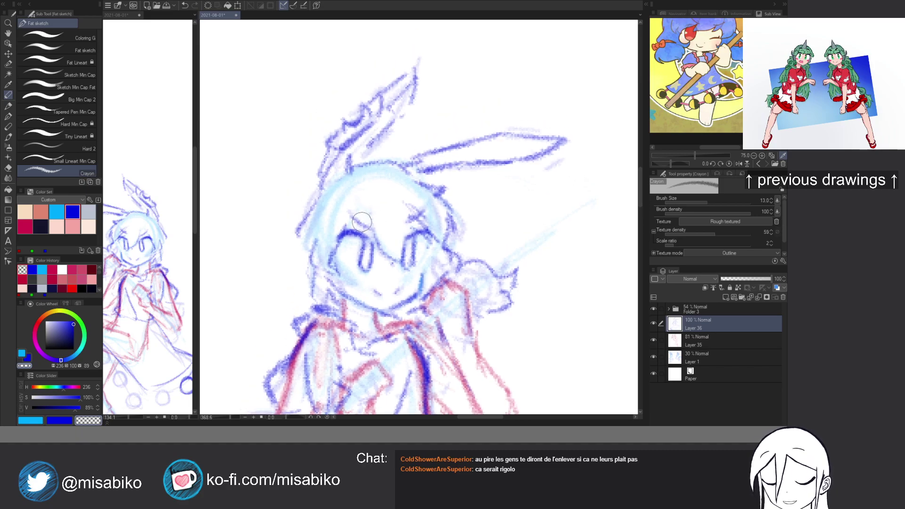
{"action": "key", "text": "c"}
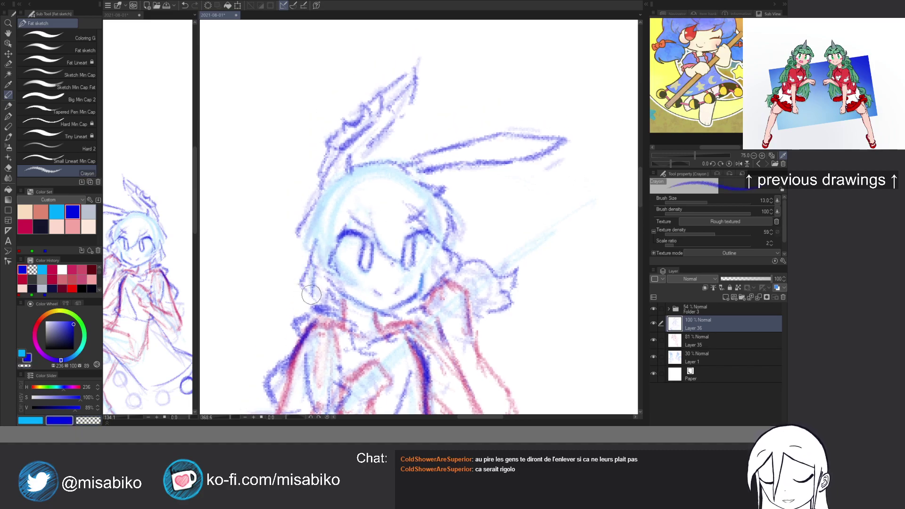
Add hair locks framing both cheeks and touch up the hair around the eyebrow.
{"action": "left_click_drag", "start_coordinate": [454, 249], "coordinate": [436, 282]}
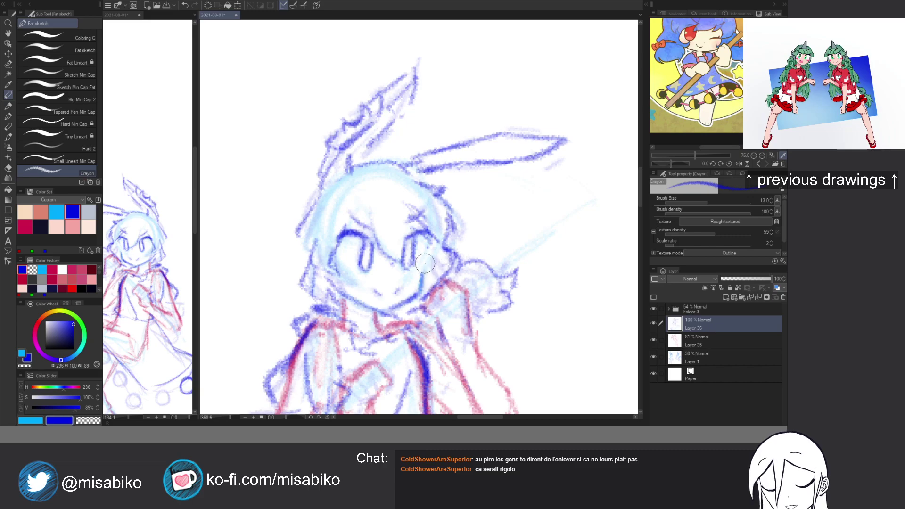
{"action": "left_click_drag", "start_coordinate": [437, 242], "coordinate": [425, 281]}
{"action": "left_click_drag", "start_coordinate": [434, 239], "coordinate": [423, 279]}
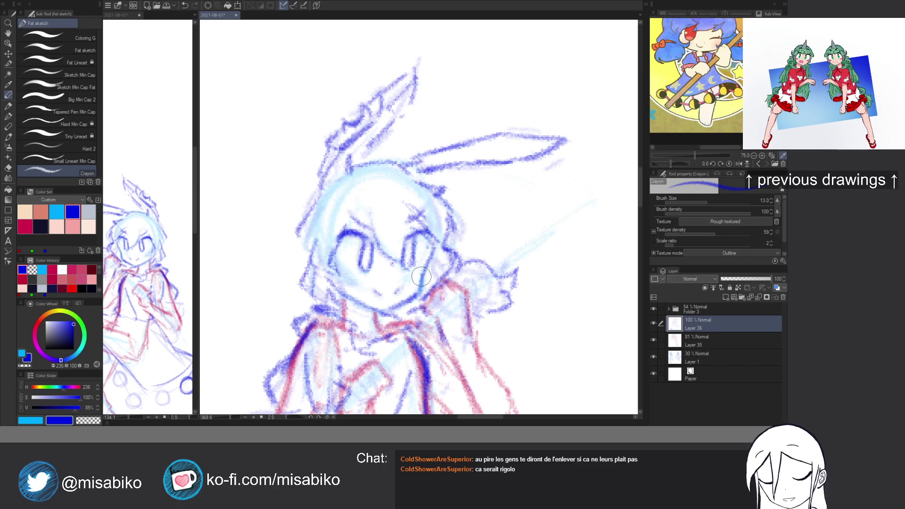
{"action": "left_click_drag", "start_coordinate": [406, 222], "coordinate": [412, 201]}
{"action": "left_click_drag", "start_coordinate": [312, 193], "coordinate": [305, 213]}
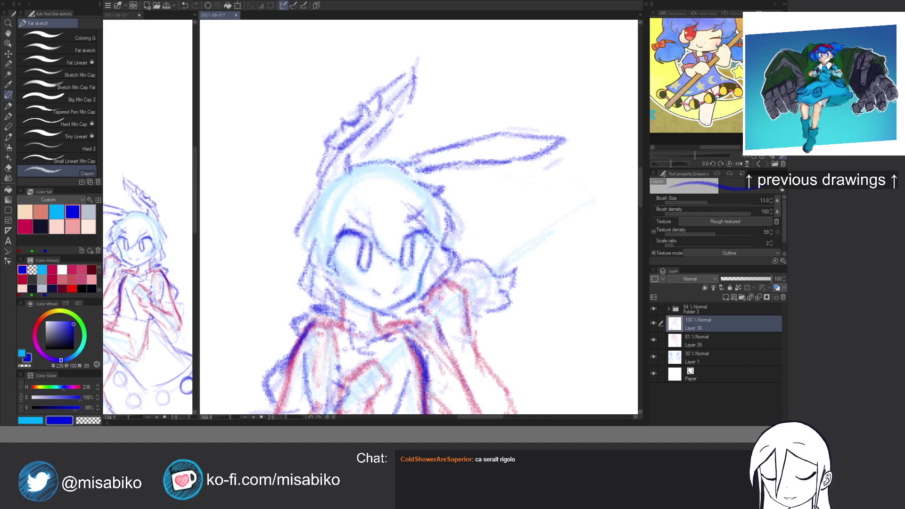
Outline the raised arm's sleeve from the wrist down to the elbow in deep blue.
{"action": "scroll", "coordinate": [495, 269], "scroll_direction": "down", "scroll_amount": 4}
{"action": "mouse_move", "coordinate": [470, 207]}
{"action": "left_mouse_down"}
{"action": "mouse_move", "coordinate": [486, 261]}
{"action": "mouse_move", "coordinate": [524, 326]}
{"action": "left_mouse_up"}
{"action": "mouse_move", "coordinate": [468, 274]}
{"action": "left_mouse_down"}
{"action": "mouse_move", "coordinate": [485, 329]}
{"action": "mouse_move", "coordinate": [509, 342]}
{"action": "mouse_move", "coordinate": [526, 324]}
{"action": "left_mouse_up"}
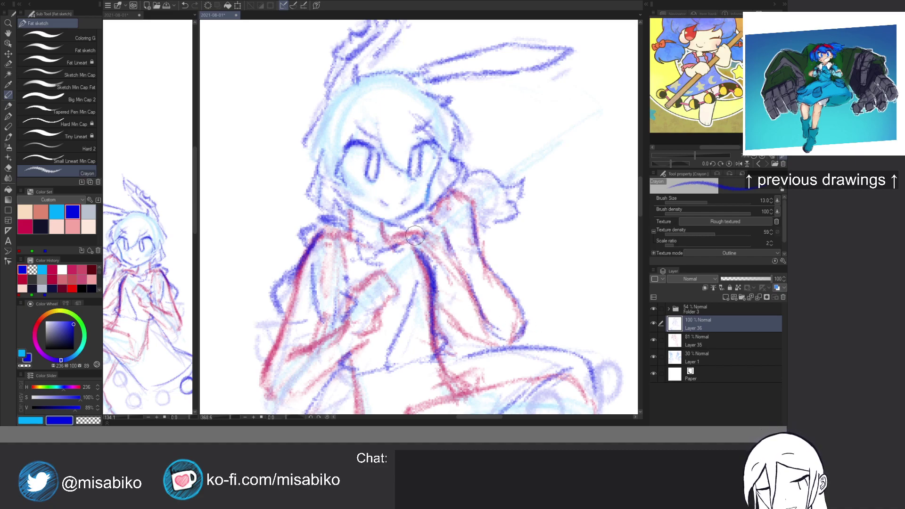
{"action": "scroll", "coordinate": [422, 222], "scroll_direction": "up", "scroll_amount": 3}
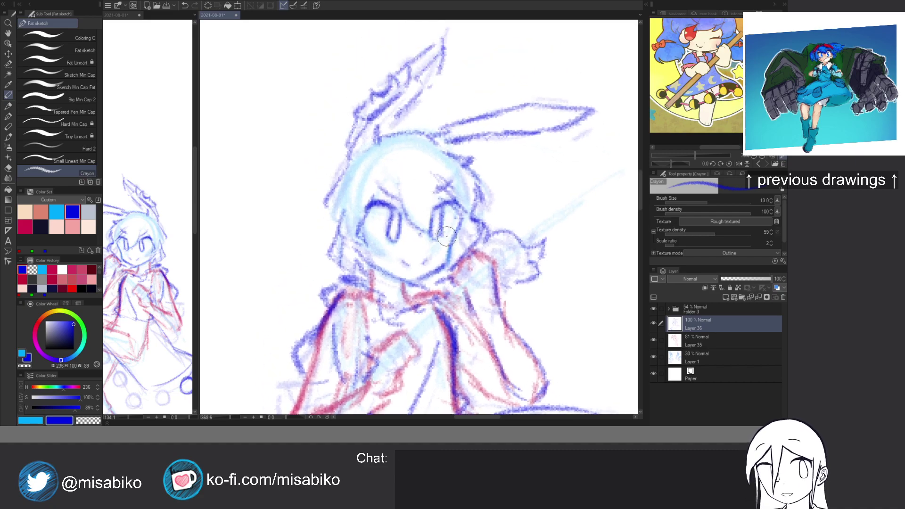
Draw the remaining round pom-poms along the skirt hem and around the raised knee.
{"action": "scroll", "coordinate": [424, 212], "scroll_direction": "down", "scroll_amount": 5}
{"action": "scroll", "coordinate": [421, 221], "scroll_direction": "down", "scroll_amount": 4}
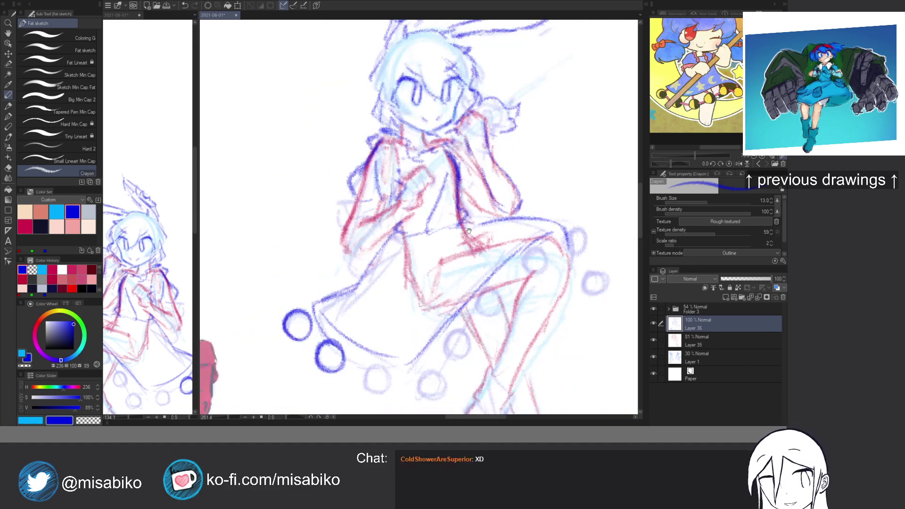
{"action": "mouse_move", "coordinate": [369, 330]}
{"action": "left_mouse_down"}
{"action": "mouse_move", "coordinate": [351, 336]}
{"action": "mouse_move", "coordinate": [359, 312]}
{"action": "left_mouse_up"}
{"action": "mouse_move", "coordinate": [412, 324]}
{"action": "left_mouse_down"}
{"action": "mouse_move", "coordinate": [396, 340]}
{"action": "mouse_move", "coordinate": [399, 319]}
{"action": "mouse_move", "coordinate": [430, 309]}
{"action": "mouse_move", "coordinate": [436, 285]}
{"action": "left_mouse_up"}
{"action": "mouse_move", "coordinate": [457, 248]}
{"action": "left_mouse_down"}
{"action": "mouse_move", "coordinate": [449, 257]}
{"action": "mouse_move", "coordinate": [472, 256]}
{"action": "mouse_move", "coordinate": [464, 269]}
{"action": "left_mouse_up"}
{"action": "mouse_move", "coordinate": [504, 216]}
{"action": "left_mouse_down"}
{"action": "mouse_move", "coordinate": [489, 233]}
{"action": "mouse_move", "coordinate": [493, 215]}
{"action": "mouse_move", "coordinate": [526, 214]}
{"action": "mouse_move", "coordinate": [538, 194]}
{"action": "left_mouse_up"}
{"action": "mouse_move", "coordinate": [555, 227]}
{"action": "left_mouse_down"}
{"action": "mouse_move", "coordinate": [559, 239]}
{"action": "mouse_move", "coordinate": [543, 238]}
{"action": "mouse_move", "coordinate": [512, 280]}
{"action": "left_mouse_up"}
{"action": "left_click_drag", "start_coordinate": [521, 244], "coordinate": [526, 238]}
Trace the crossed leg's shin, ankle cuff and foot in deep blue.
{"action": "left_click_drag", "start_coordinate": [525, 203], "coordinate": [505, 280]}
{"action": "mouse_move", "coordinate": [497, 229]}
{"action": "left_mouse_down"}
{"action": "mouse_move", "coordinate": [481, 263]}
{"action": "mouse_move", "coordinate": [496, 227]}
{"action": "mouse_move", "coordinate": [460, 313]}
{"action": "left_mouse_up"}
{"action": "mouse_move", "coordinate": [476, 275]}
{"action": "left_mouse_down"}
{"action": "mouse_move", "coordinate": [460, 314]}
{"action": "mouse_move", "coordinate": [471, 288]}
{"action": "mouse_move", "coordinate": [479, 321]}
{"action": "mouse_move", "coordinate": [490, 297]}
{"action": "mouse_move", "coordinate": [480, 325]}
{"action": "mouse_move", "coordinate": [457, 319]}
{"action": "mouse_move", "coordinate": [458, 310]}
{"action": "mouse_move", "coordinate": [477, 335]}
{"action": "mouse_move", "coordinate": [453, 312]}
{"action": "mouse_move", "coordinate": [444, 336]}
{"action": "mouse_move", "coordinate": [439, 353]}
{"action": "left_mouse_up"}
{"action": "left_click_drag", "start_coordinate": [483, 325], "coordinate": [466, 359]}
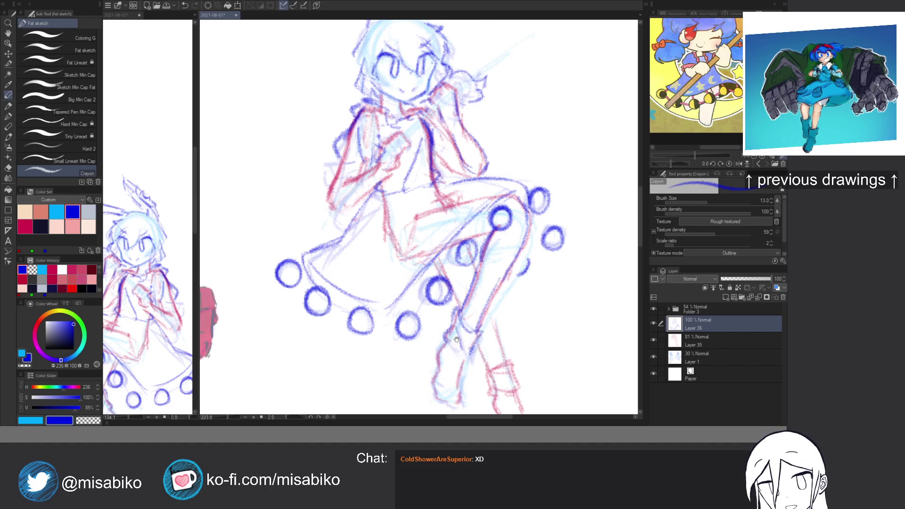
{"action": "scroll", "coordinate": [460, 306], "scroll_direction": "down", "scroll_amount": 3}
{"action": "mouse_move", "coordinate": [462, 291]}
{"action": "left_mouse_down"}
{"action": "mouse_move", "coordinate": [461, 269]}
{"action": "mouse_move", "coordinate": [444, 259]}
{"action": "mouse_move", "coordinate": [440, 269]}
{"action": "mouse_move", "coordinate": [459, 294]}
{"action": "left_mouse_up"}
{"action": "mouse_move", "coordinate": [446, 259]}
{"action": "left_mouse_down"}
{"action": "mouse_move", "coordinate": [428, 296]}
{"action": "mouse_move", "coordinate": [432, 307]}
{"action": "mouse_move", "coordinate": [458, 296]}
{"action": "left_mouse_up"}
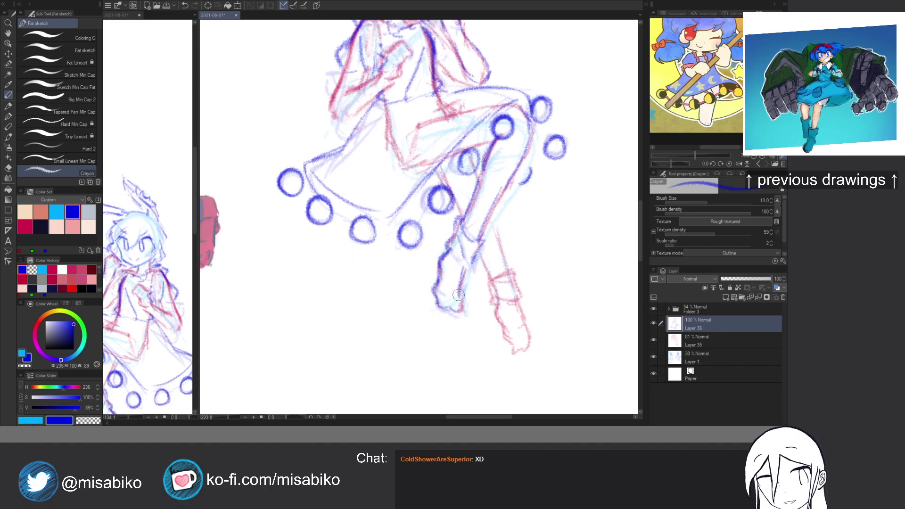
Draw the long pole as a thick deep-blue diagonal passing through both hands.
{"action": "scroll", "coordinate": [455, 283], "scroll_direction": "up", "scroll_amount": 2}
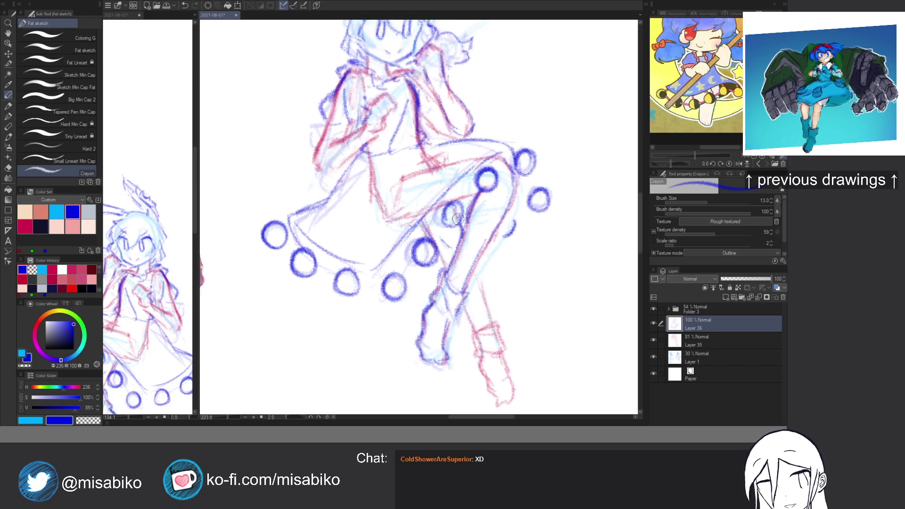
{"action": "scroll", "coordinate": [424, 260], "scroll_direction": "up", "scroll_amount": 2}
{"action": "mouse_move", "coordinate": [423, 256]}
{"action": "left_mouse_down"}
{"action": "mouse_move", "coordinate": [424, 285]}
{"action": "mouse_move", "coordinate": [438, 263]}
{"action": "left_mouse_up"}
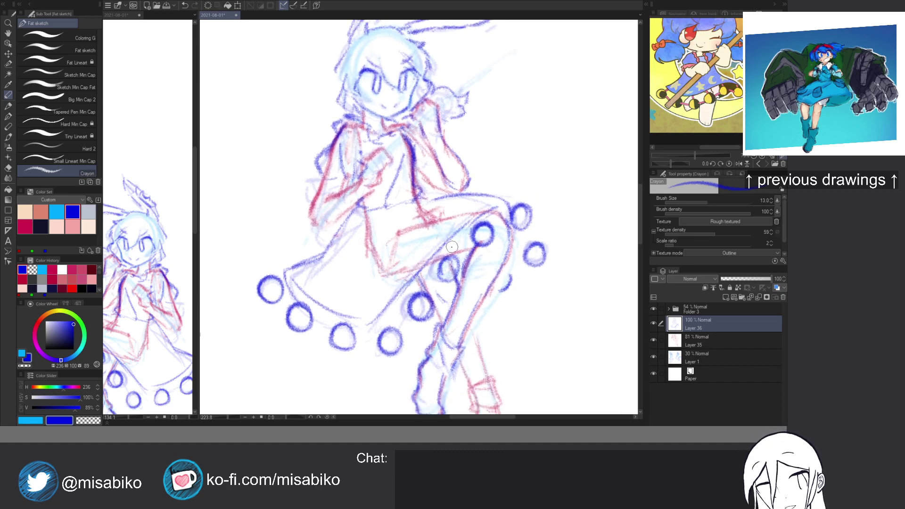
{"action": "mouse_move", "coordinate": [451, 245]}
{"action": "left_mouse_down"}
{"action": "mouse_move", "coordinate": [449, 288]}
{"action": "mouse_move", "coordinate": [436, 256]}
{"action": "mouse_move", "coordinate": [446, 266]}
{"action": "left_mouse_up"}
{"action": "mouse_move", "coordinate": [392, 227]}
{"action": "left_mouse_down"}
{"action": "mouse_move", "coordinate": [410, 215]}
{"action": "mouse_move", "coordinate": [325, 270]}
{"action": "left_mouse_up"}
{"action": "left_click_drag", "start_coordinate": [362, 231], "coordinate": [310, 283]}
{"action": "mouse_move", "coordinate": [403, 199]}
{"action": "left_mouse_down"}
{"action": "mouse_move", "coordinate": [427, 166]}
{"action": "mouse_move", "coordinate": [406, 187]}
{"action": "left_mouse_up"}
{"action": "mouse_move", "coordinate": [478, 135]}
{"action": "left_mouse_down"}
{"action": "mouse_move", "coordinate": [431, 197]}
{"action": "mouse_move", "coordinate": [441, 169]}
{"action": "mouse_move", "coordinate": [465, 146]}
{"action": "mouse_move", "coordinate": [400, 200]}
{"action": "mouse_move", "coordinate": [456, 150]}
{"action": "left_mouse_up"}
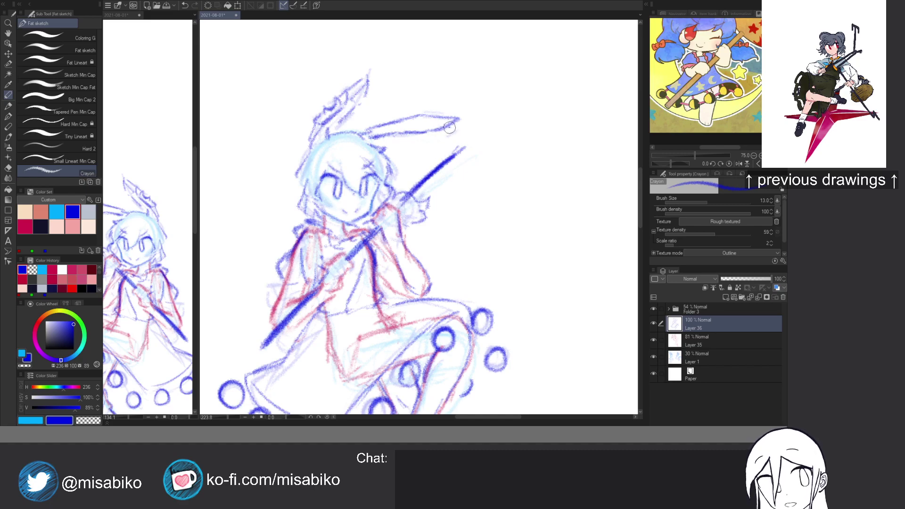
Sketch the mallet head's two long parallel edges and curved end beyond the pole's upper tip in deep blue.
{"action": "left_click_drag", "start_coordinate": [431, 94], "coordinate": [519, 176]}
{"action": "left_click_drag", "start_coordinate": [424, 134], "coordinate": [519, 231]}
{"action": "mouse_move", "coordinate": [491, 198]}
{"action": "left_mouse_down"}
{"action": "mouse_move", "coordinate": [516, 220]}
{"action": "mouse_move", "coordinate": [527, 209]}
{"action": "left_mouse_up"}
{"action": "left_click_drag", "start_coordinate": [473, 179], "coordinate": [517, 218]}
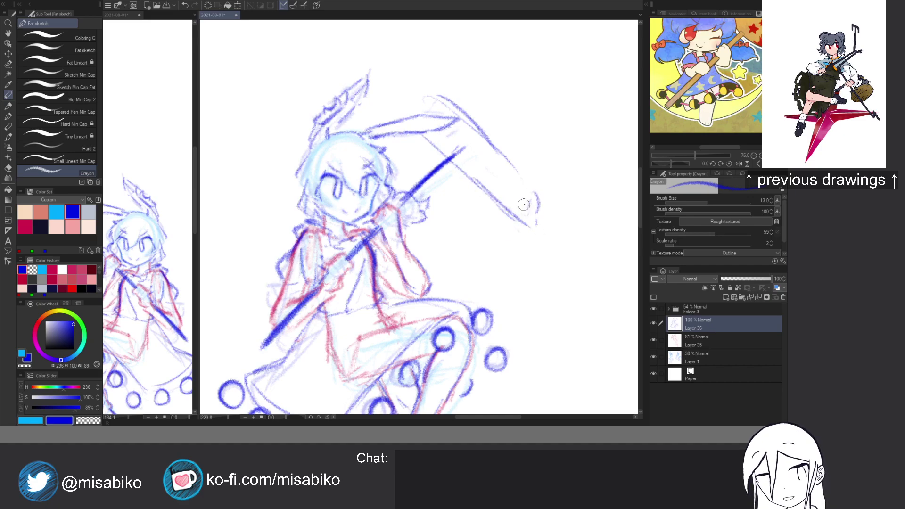
Sketch loose jagged and curved strokes trailing down from the far end of the mallet head.
{"action": "scroll", "coordinate": [543, 200], "scroll_direction": "down", "scroll_amount": 3}
{"action": "left_click_drag", "start_coordinate": [370, 274], "coordinate": [343, 304]}
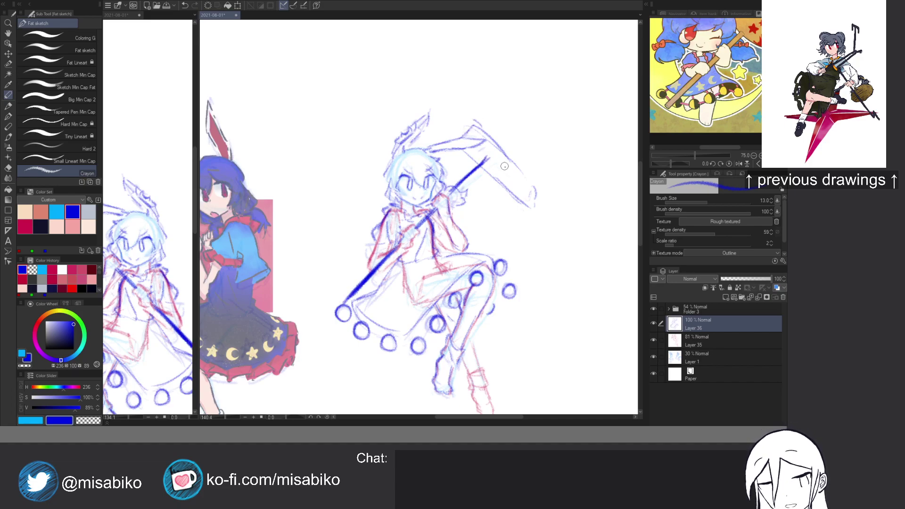
{"action": "mouse_move", "coordinate": [535, 188]}
{"action": "left_mouse_down"}
{"action": "mouse_move", "coordinate": [547, 231]}
{"action": "mouse_move", "coordinate": [530, 230]}
{"action": "mouse_move", "coordinate": [546, 279]}
{"action": "left_mouse_up"}
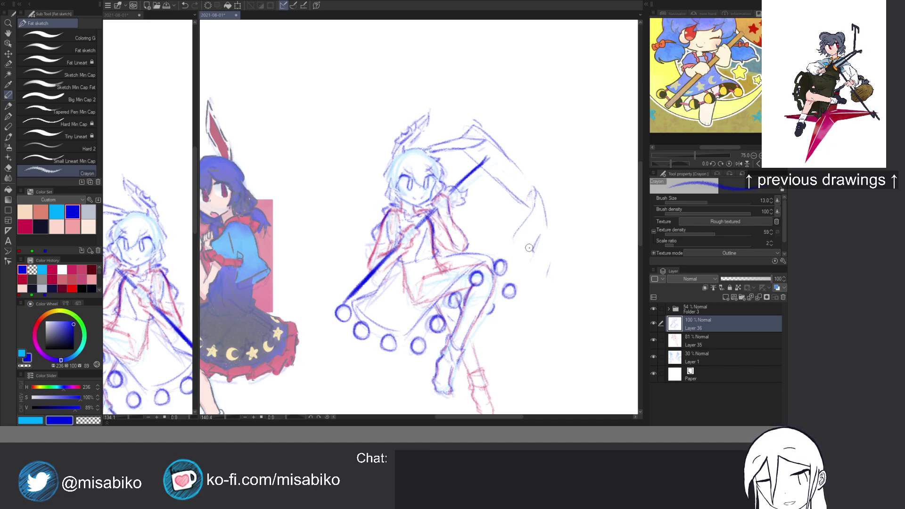
{"action": "mouse_move", "coordinate": [529, 184]}
{"action": "left_mouse_down"}
{"action": "mouse_move", "coordinate": [550, 236]}
{"action": "mouse_move", "coordinate": [516, 263]}
{"action": "mouse_move", "coordinate": [501, 218]}
{"action": "left_mouse_up"}
{"action": "left_click_drag", "start_coordinate": [507, 269], "coordinate": [513, 316]}
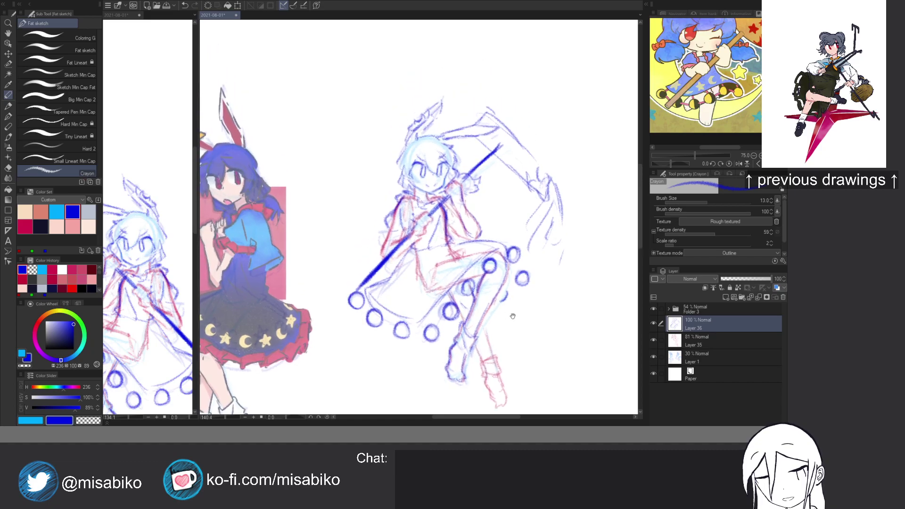
Sketch a large crescent moon behind the figure with sweeping outer and inner arcs.
{"action": "mouse_move", "coordinate": [447, 354]}
{"action": "left_mouse_down"}
{"action": "mouse_move", "coordinate": [377, 347]}
{"action": "mouse_move", "coordinate": [315, 217]}
{"action": "left_mouse_up"}
{"action": "left_click_drag", "start_coordinate": [396, 108], "coordinate": [317, 231]}
{"action": "left_click_drag", "start_coordinate": [353, 115], "coordinate": [301, 220]}
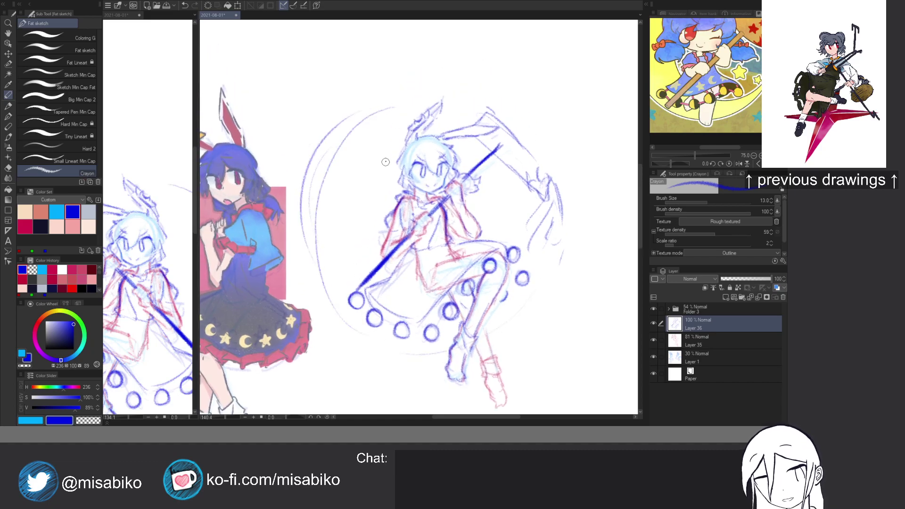
{"action": "left_click_drag", "start_coordinate": [513, 275], "coordinate": [516, 237]}
{"action": "left_click_drag", "start_coordinate": [513, 271], "coordinate": [551, 318]}
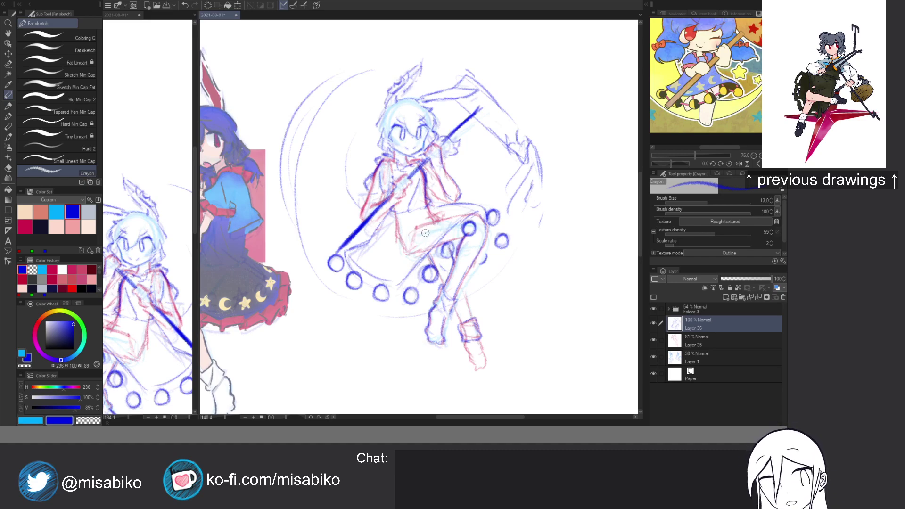
Try sketching small crescent and star motifs on the skirt along the raised thigh.
{"action": "left_click_drag", "start_coordinate": [431, 238], "coordinate": [465, 233]}
{"action": "key", "text": "ctrl+z"}
{"action": "key", "text": "ctrl+z"}
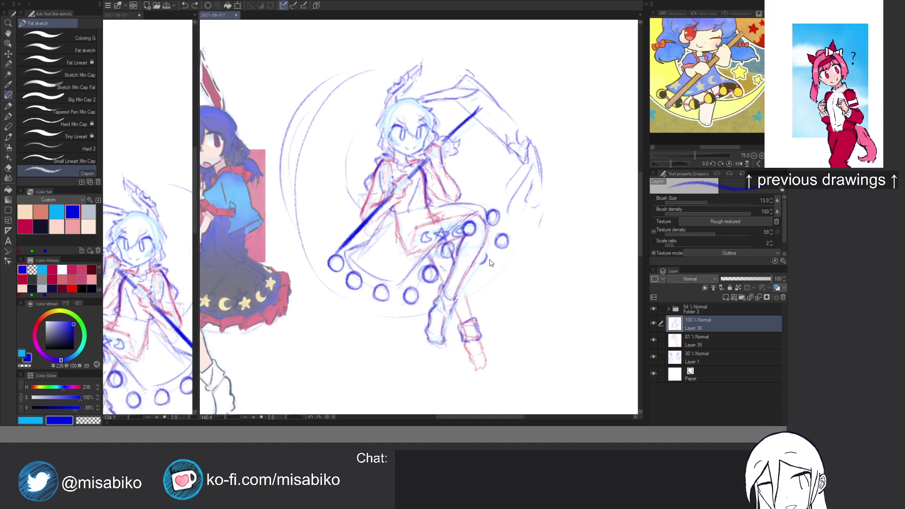
{"action": "key", "text": "ctrl+z"}
{"action": "key", "text": "ctrl+z"}
{"action": "key", "text": "ctrl+z"}
Reinforce the lower outer curve of the crescent moon behind the figure.
{"action": "left_click_drag", "start_coordinate": [486, 274], "coordinate": [480, 352]}
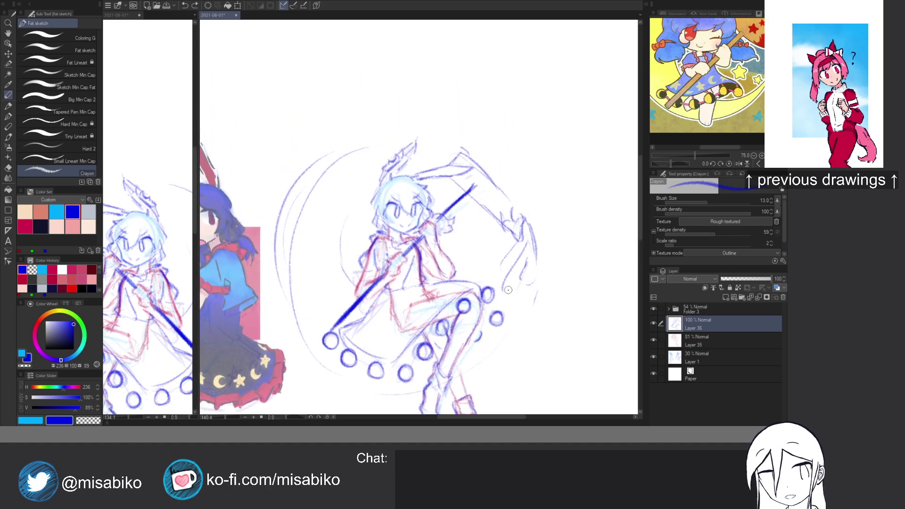
{"action": "left_click_drag", "start_coordinate": [480, 274], "coordinate": [501, 304]}
{"action": "scroll", "coordinate": [427, 258], "scroll_direction": "up", "scroll_amount": 3}
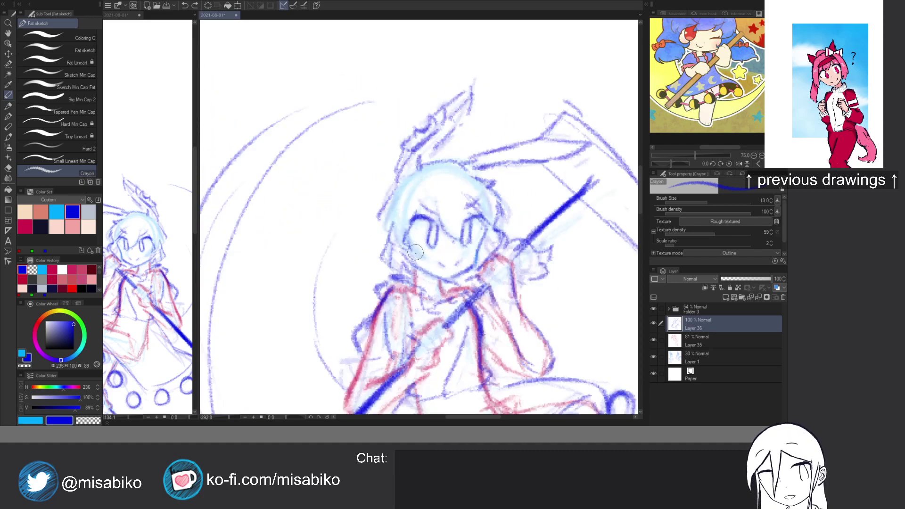
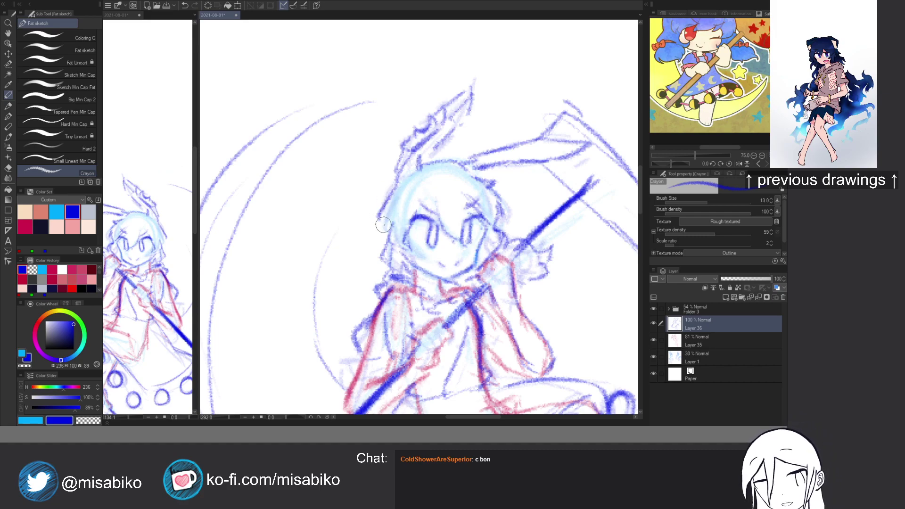
{"action": "scroll", "coordinate": [481, 205], "scroll_direction": "down", "scroll_amount": 4}
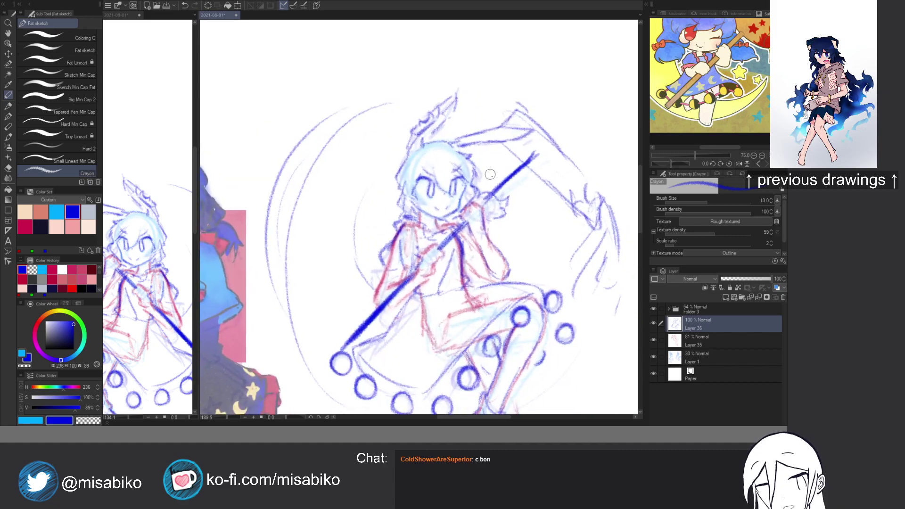
{"action": "scroll", "coordinate": [471, 159], "scroll_direction": "down", "scroll_amount": 3}
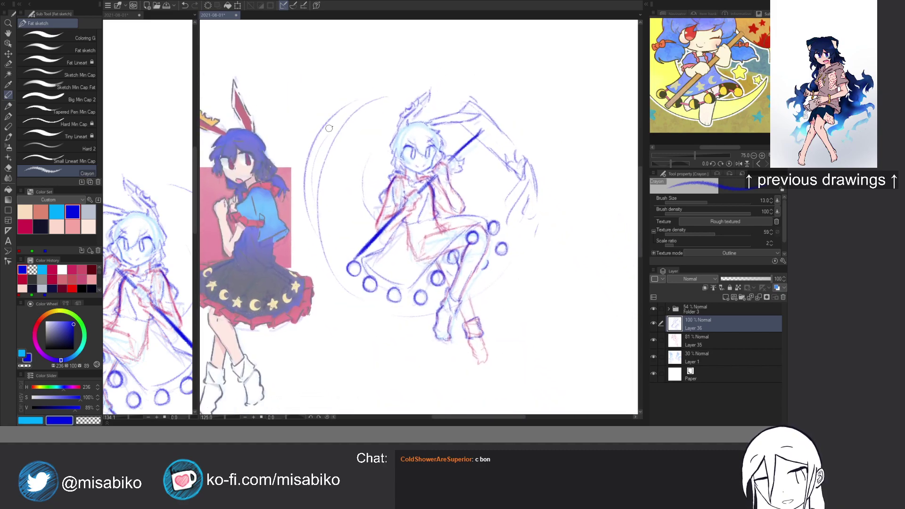
{"action": "left_click_drag", "start_coordinate": [307, 212], "coordinate": [326, 260]}
{"action": "left_click_drag", "start_coordinate": [309, 231], "coordinate": [333, 280]}
{"action": "mouse_move", "coordinate": [449, 241]}
{"action": "left_mouse_down"}
{"action": "mouse_move", "coordinate": [412, 222]}
{"action": "mouse_move", "coordinate": [397, 251]}
{"action": "left_mouse_up"}
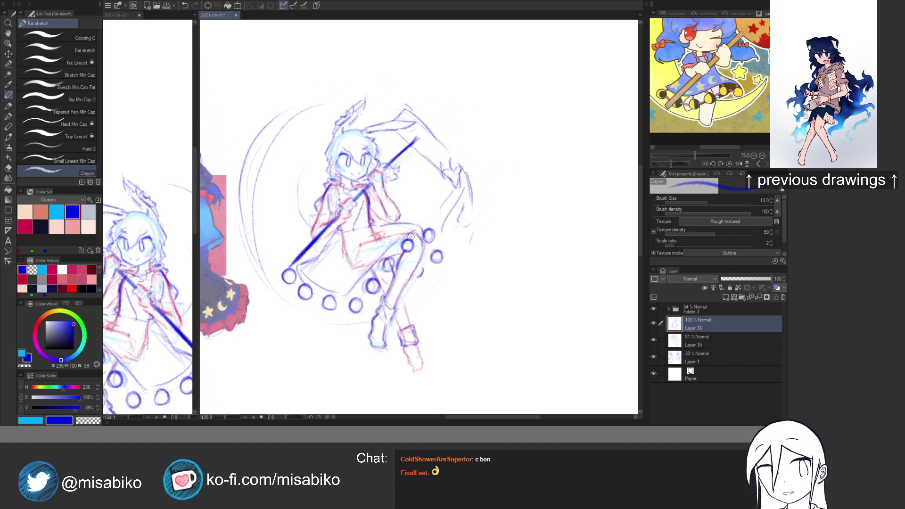
{"action": "scroll", "coordinate": [398, 273], "scroll_direction": "up", "scroll_amount": 4}
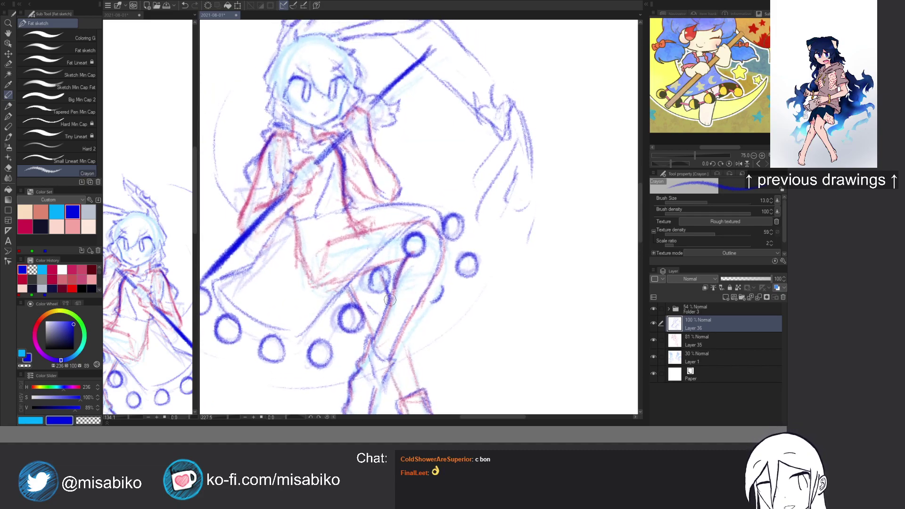
{"action": "mouse_move", "coordinate": [439, 231]}
{"action": "left_mouse_down"}
{"action": "mouse_move", "coordinate": [445, 250]}
{"action": "mouse_move", "coordinate": [434, 280]}
{"action": "mouse_move", "coordinate": [450, 254]}
{"action": "left_mouse_up"}
{"action": "scroll", "coordinate": [446, 243], "scroll_direction": "down", "scroll_amount": 2}
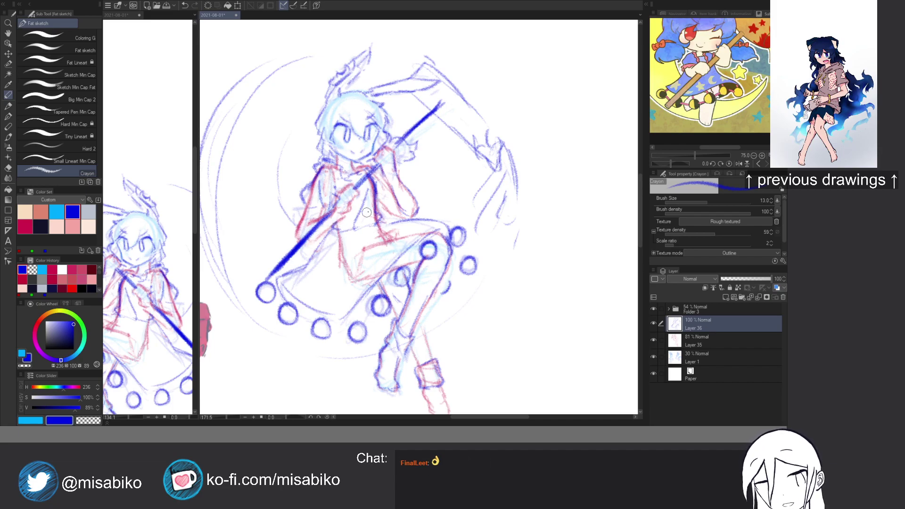
{"action": "left_click_drag", "start_coordinate": [378, 206], "coordinate": [380, 219]}
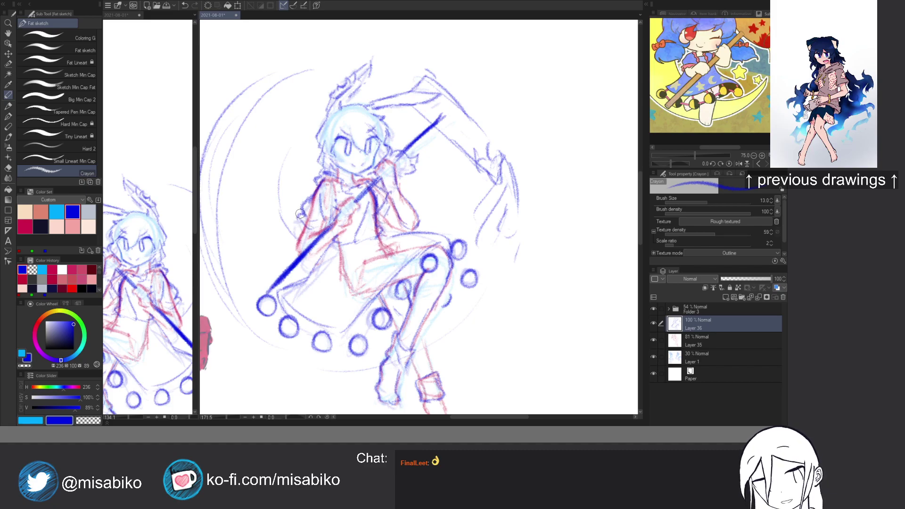
{"action": "scroll", "coordinate": [340, 227], "scroll_direction": "down", "scroll_amount": 4}
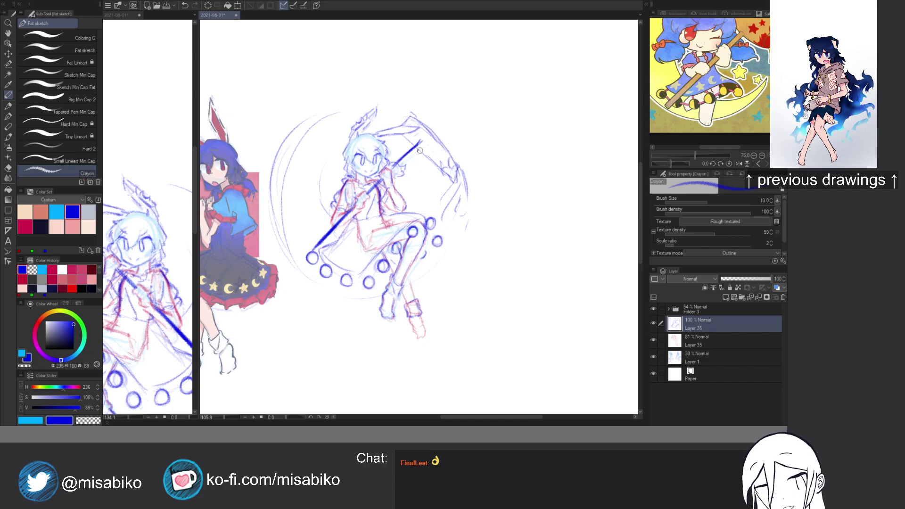
{"action": "left_click_drag", "start_coordinate": [449, 220], "coordinate": [446, 190]}
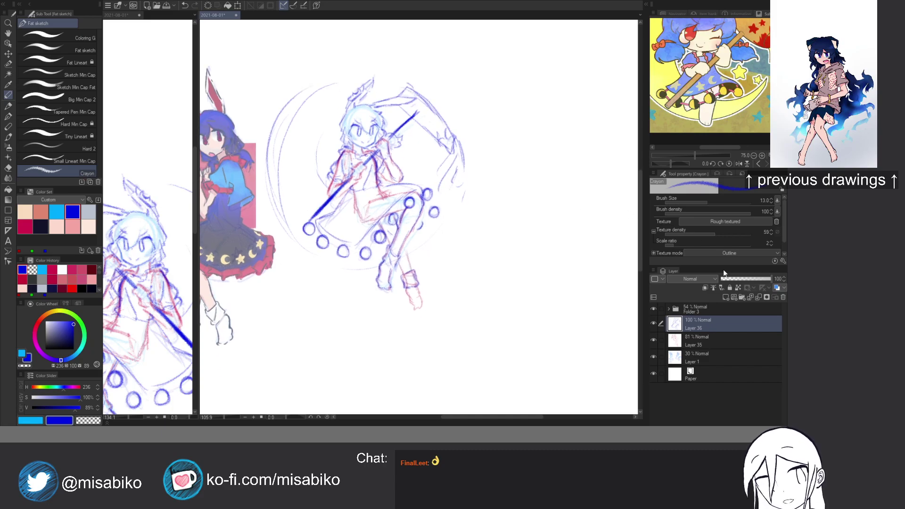
Add a new layer above the deep-blue sketch and set up the Tapered Pen Min Cap brush in dark navy.
{"action": "key", "text": "ctrl+shift+n"}
{"action": "key", "text": "ctrl+g"}
{"action": "key", "text": "ctrl+z"}
{"action": "left_click", "coordinate": [61, 37]}
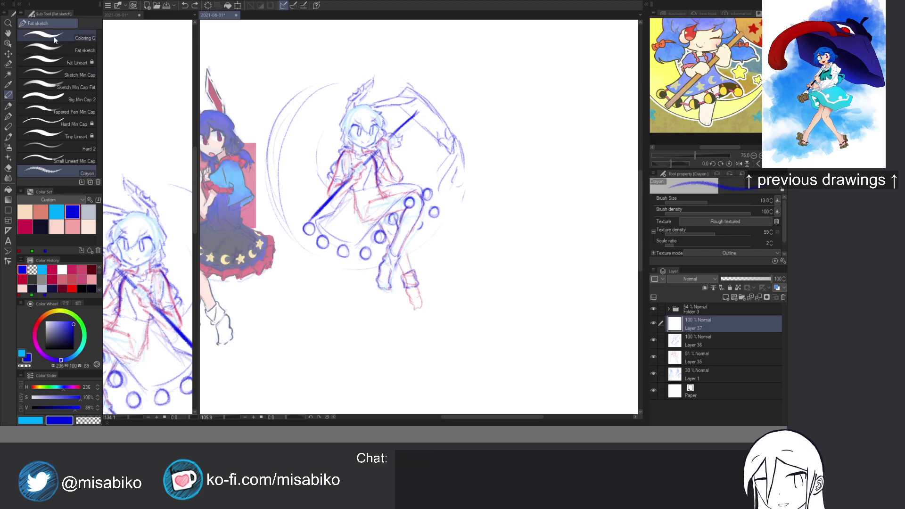
{"action": "left_click", "coordinate": [71, 111]}
{"action": "left_click", "coordinate": [41, 227]}
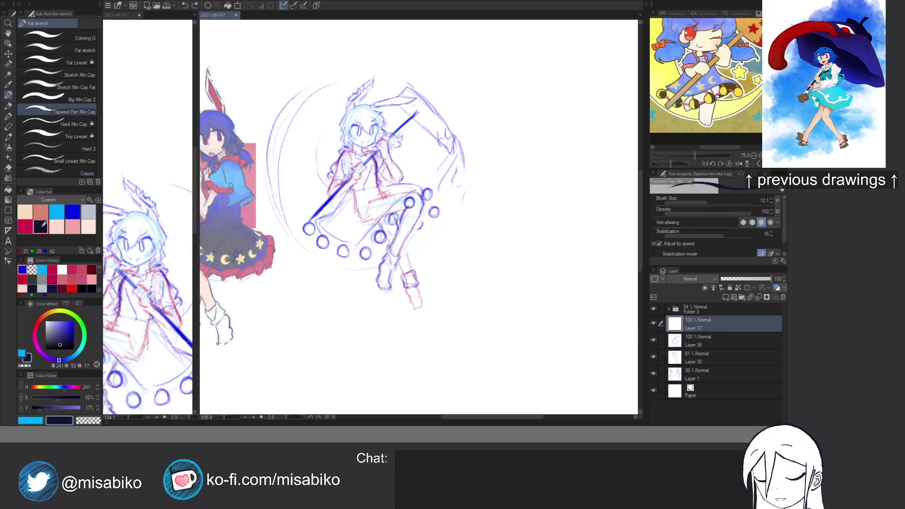
Ink the thick upper lash lines of both eyes in dark navy, erasing stray parts to refine their shape.
{"action": "left_click_drag", "start_coordinate": [409, 203], "coordinate": [369, 236]}
{"action": "mouse_move", "coordinate": [314, 181]}
{"action": "left_mouse_down"}
{"action": "mouse_move", "coordinate": [358, 209]}
{"action": "mouse_move", "coordinate": [381, 191]}
{"action": "mouse_move", "coordinate": [391, 196]}
{"action": "mouse_move", "coordinate": [385, 203]}
{"action": "left_mouse_up"}
{"action": "mouse_move", "coordinate": [315, 197]}
{"action": "left_mouse_down"}
{"action": "mouse_move", "coordinate": [290, 193]}
{"action": "mouse_move", "coordinate": [290, 217]}
{"action": "mouse_move", "coordinate": [281, 199]}
{"action": "mouse_move", "coordinate": [283, 212]}
{"action": "left_mouse_up"}
{"action": "key", "text": "c"}
{"action": "key", "text": "c"}
{"action": "key", "text": "c"}
{"action": "key", "text": "c"}
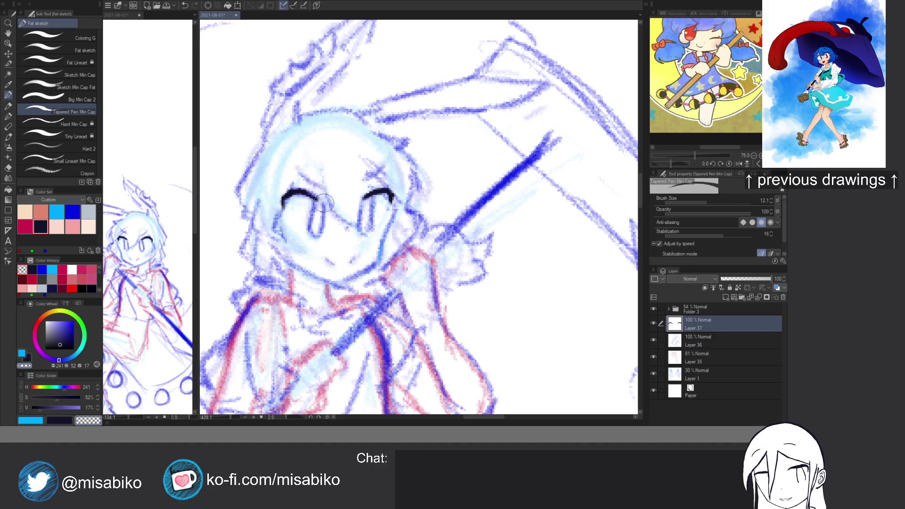
{"action": "key", "text": "ctrl+z"}
{"action": "key", "text": "c"}
{"action": "mouse_move", "coordinate": [308, 191]}
{"action": "left_mouse_down"}
{"action": "mouse_move", "coordinate": [325, 208]}
{"action": "mouse_move", "coordinate": [303, 190]}
{"action": "mouse_move", "coordinate": [326, 203]}
{"action": "mouse_move", "coordinate": [306, 191]}
{"action": "mouse_move", "coordinate": [360, 197]}
{"action": "left_mouse_up"}
{"action": "key", "text": "c"}
{"action": "key", "text": "c"}
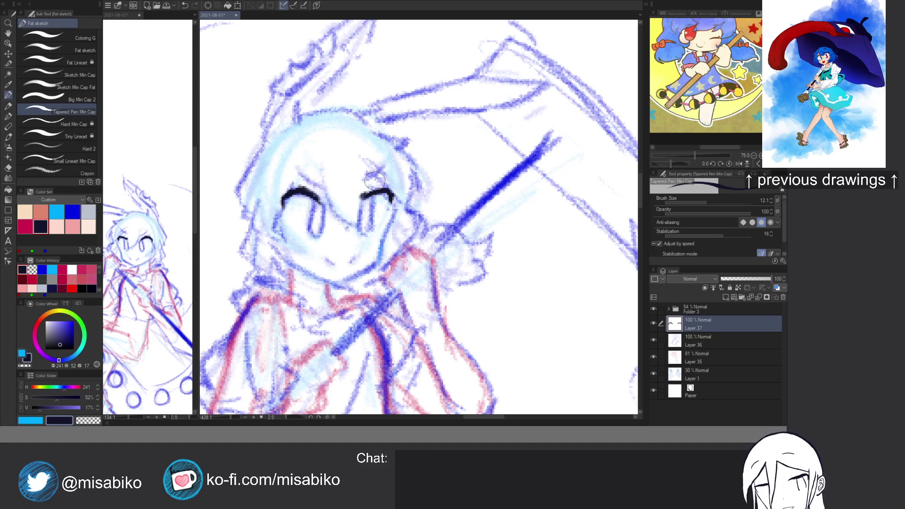
Ink the crossed brow marks and the tall narrow irises of both eyes.
{"action": "mouse_move", "coordinate": [299, 173]}
{"action": "left_mouse_down"}
{"action": "mouse_move", "coordinate": [327, 191]}
{"action": "mouse_move", "coordinate": [389, 165]}
{"action": "left_mouse_up"}
{"action": "mouse_move", "coordinate": [315, 202]}
{"action": "left_mouse_down"}
{"action": "mouse_move", "coordinate": [310, 231]}
{"action": "mouse_move", "coordinate": [322, 230]}
{"action": "mouse_move", "coordinate": [325, 209]}
{"action": "mouse_move", "coordinate": [366, 236]}
{"action": "left_mouse_up"}
{"action": "key", "text": "c"}
{"action": "key", "text": "c"}
{"action": "key", "text": "c"}
{"action": "key", "text": "c"}
Ink the fringe strand falling between the eyes and the corners of the mouth.
{"action": "mouse_move", "coordinate": [363, 203]}
{"action": "left_mouse_down"}
{"action": "mouse_move", "coordinate": [362, 234]}
{"action": "mouse_move", "coordinate": [373, 222]}
{"action": "left_mouse_up"}
{"action": "mouse_move", "coordinate": [373, 222]}
{"action": "left_mouse_down"}
{"action": "mouse_move", "coordinate": [371, 204]}
{"action": "mouse_move", "coordinate": [370, 230]}
{"action": "mouse_move", "coordinate": [361, 231]}
{"action": "mouse_move", "coordinate": [388, 214]}
{"action": "mouse_move", "coordinate": [381, 230]}
{"action": "mouse_move", "coordinate": [389, 226]}
{"action": "mouse_move", "coordinate": [371, 230]}
{"action": "mouse_move", "coordinate": [394, 219]}
{"action": "mouse_move", "coordinate": [389, 230]}
{"action": "left_mouse_up"}
{"action": "key", "text": "ctrl+z"}
{"action": "key", "text": "ctrl+z"}
{"action": "left_click_drag", "start_coordinate": [391, 200], "coordinate": [388, 234]}
{"action": "left_click_drag", "start_coordinate": [358, 196], "coordinate": [393, 242]}
{"action": "left_click_drag", "start_coordinate": [399, 181], "coordinate": [410, 205]}
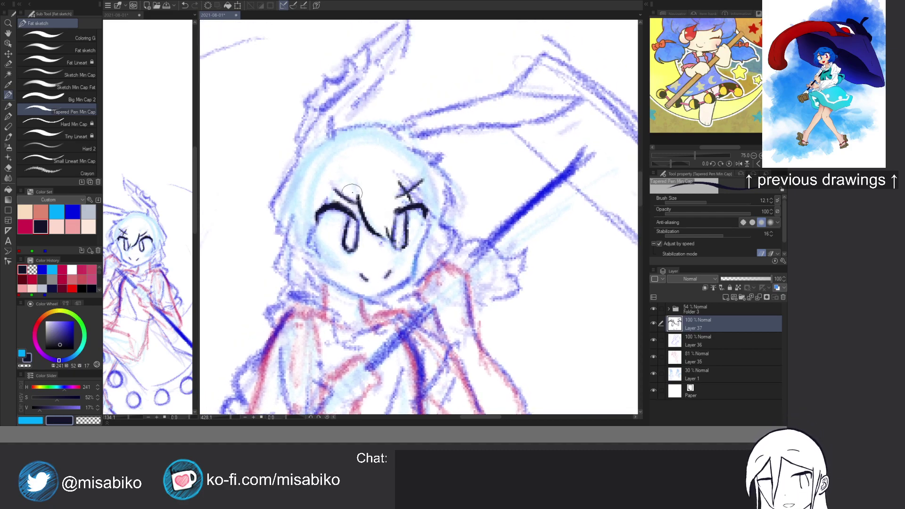
Ink the outer hair contour and the pointed locks framing the left side of the face.
{"action": "mouse_move", "coordinate": [340, 207]}
{"action": "left_mouse_down"}
{"action": "mouse_move", "coordinate": [361, 209]}
{"action": "mouse_move", "coordinate": [350, 202]}
{"action": "mouse_move", "coordinate": [310, 248]}
{"action": "mouse_move", "coordinate": [325, 261]}
{"action": "left_mouse_up"}
{"action": "mouse_move", "coordinate": [292, 219]}
{"action": "left_mouse_down"}
{"action": "mouse_move", "coordinate": [289, 251]}
{"action": "mouse_move", "coordinate": [298, 245]}
{"action": "mouse_move", "coordinate": [321, 261]}
{"action": "left_mouse_up"}
{"action": "left_click_drag", "start_coordinate": [370, 196], "coordinate": [387, 217]}
{"action": "left_click_drag", "start_coordinate": [314, 184], "coordinate": [291, 234]}
{"action": "mouse_move", "coordinate": [295, 237]}
{"action": "left_mouse_down"}
{"action": "mouse_move", "coordinate": [295, 258]}
{"action": "mouse_move", "coordinate": [313, 242]}
{"action": "left_mouse_up"}
{"action": "left_click_drag", "start_coordinate": [358, 215], "coordinate": [358, 230]}
Ink the crown of the head, the spiky right side of the hair and the lower left locks.
{"action": "mouse_move", "coordinate": [355, 166]}
{"action": "left_mouse_down"}
{"action": "mouse_move", "coordinate": [395, 160]}
{"action": "mouse_move", "coordinate": [382, 164]}
{"action": "mouse_move", "coordinate": [404, 165]}
{"action": "mouse_move", "coordinate": [419, 186]}
{"action": "left_mouse_up"}
{"action": "key", "text": "ctrl+z"}
{"action": "mouse_move", "coordinate": [384, 161]}
{"action": "left_mouse_down"}
{"action": "mouse_move", "coordinate": [457, 190]}
{"action": "mouse_move", "coordinate": [451, 198]}
{"action": "mouse_move", "coordinate": [469, 229]}
{"action": "mouse_move", "coordinate": [458, 217]}
{"action": "mouse_move", "coordinate": [468, 243]}
{"action": "left_mouse_up"}
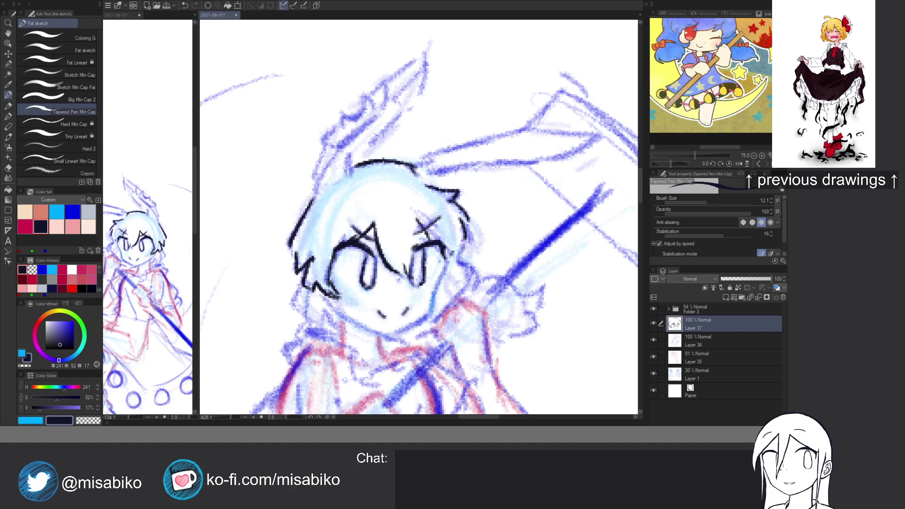
{"action": "scroll", "coordinate": [420, 183], "scroll_direction": "down", "scroll_amount": 3}
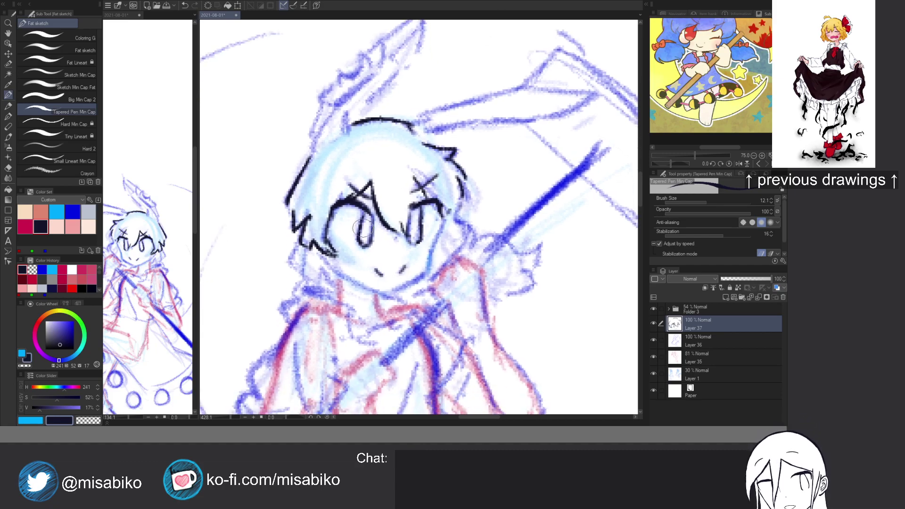
{"action": "mouse_move", "coordinate": [294, 243]}
{"action": "left_mouse_down"}
{"action": "mouse_move", "coordinate": [290, 272]}
{"action": "mouse_move", "coordinate": [334, 286]}
{"action": "left_mouse_up"}
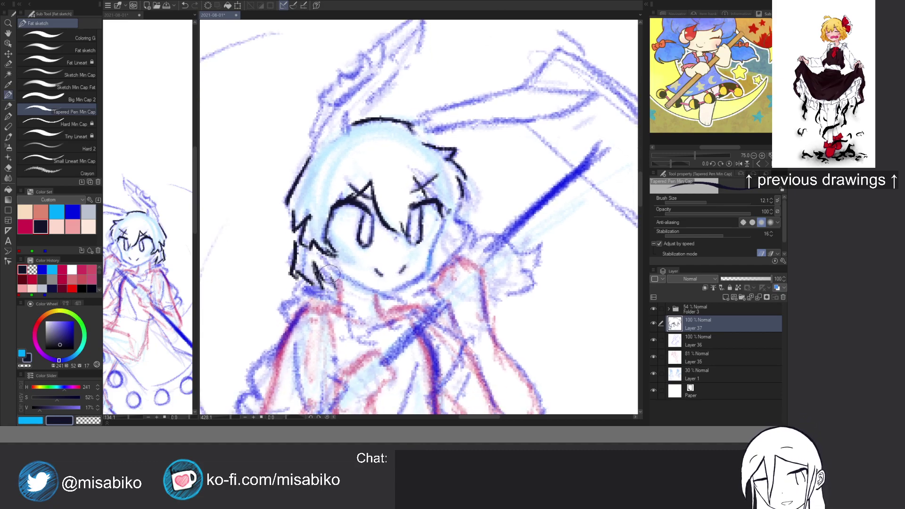
Ink the jawline from the right cheek around the chin to the left locks, redoing the uneven strokes.
{"action": "mouse_move", "coordinate": [416, 244]}
{"action": "left_mouse_down"}
{"action": "mouse_move", "coordinate": [435, 254]}
{"action": "mouse_move", "coordinate": [444, 217]}
{"action": "mouse_move", "coordinate": [432, 262]}
{"action": "mouse_move", "coordinate": [386, 283]}
{"action": "mouse_move", "coordinate": [437, 257]}
{"action": "mouse_move", "coordinate": [399, 284]}
{"action": "mouse_move", "coordinate": [431, 262]}
{"action": "left_mouse_up"}
{"action": "key", "text": "ctrl+z"}
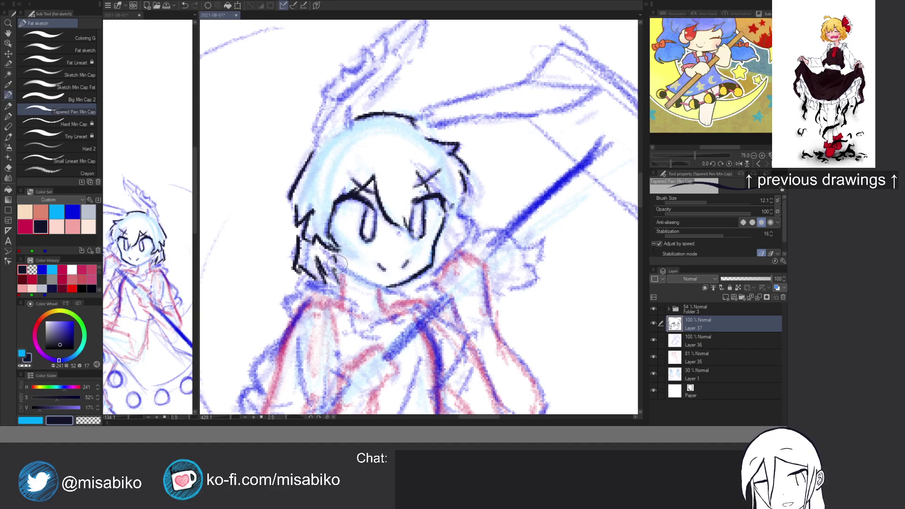
{"action": "key", "text": "c"}
{"action": "left_click_drag", "start_coordinate": [334, 262], "coordinate": [390, 288]}
{"action": "key", "text": "c"}
{"action": "key", "text": "ctrl+z"}
{"action": "left_click_drag", "start_coordinate": [341, 268], "coordinate": [383, 286]}
{"action": "key", "text": "c"}
Refine the fringe strand lines and ink the lower hair locks beside the right cheek.
{"action": "left_click_drag", "start_coordinate": [384, 191], "coordinate": [387, 211]}
{"action": "key", "text": "c"}
{"action": "left_click_drag", "start_coordinate": [371, 167], "coordinate": [375, 186]}
{"action": "mouse_move", "coordinate": [404, 217]}
{"action": "left_mouse_down"}
{"action": "mouse_move", "coordinate": [398, 196]}
{"action": "mouse_move", "coordinate": [415, 213]}
{"action": "mouse_move", "coordinate": [397, 194]}
{"action": "mouse_move", "coordinate": [410, 211]}
{"action": "mouse_move", "coordinate": [399, 205]}
{"action": "mouse_move", "coordinate": [462, 204]}
{"action": "mouse_move", "coordinate": [475, 225]}
{"action": "mouse_move", "coordinate": [471, 251]}
{"action": "mouse_move", "coordinate": [460, 228]}
{"action": "mouse_move", "coordinate": [470, 250]}
{"action": "mouse_move", "coordinate": [458, 244]}
{"action": "mouse_move", "coordinate": [463, 274]}
{"action": "mouse_move", "coordinate": [462, 194]}
{"action": "left_mouse_up"}
{"action": "key", "text": "c"}
{"action": "key", "text": "c"}
Ink the puffed sleeve of the figure's lowered arm together with its frilled cuff.
{"action": "scroll", "coordinate": [462, 193], "scroll_direction": "down", "scroll_amount": 3}
{"action": "mouse_move", "coordinate": [340, 176]}
{"action": "left_mouse_down"}
{"action": "mouse_move", "coordinate": [320, 199]}
{"action": "mouse_move", "coordinate": [347, 179]}
{"action": "mouse_move", "coordinate": [366, 213]}
{"action": "mouse_move", "coordinate": [378, 257]}
{"action": "left_mouse_up"}
{"action": "mouse_move", "coordinate": [328, 210]}
{"action": "left_mouse_down"}
{"action": "mouse_move", "coordinate": [334, 267]}
{"action": "mouse_move", "coordinate": [350, 273]}
{"action": "mouse_move", "coordinate": [304, 229]}
{"action": "mouse_move", "coordinate": [282, 246]}
{"action": "mouse_move", "coordinate": [298, 274]}
{"action": "mouse_move", "coordinate": [362, 277]}
{"action": "mouse_move", "coordinate": [368, 225]}
{"action": "mouse_move", "coordinate": [304, 248]}
{"action": "mouse_move", "coordinate": [330, 264]}
{"action": "left_mouse_up"}
{"action": "mouse_move", "coordinate": [302, 233]}
{"action": "left_mouse_down"}
{"action": "mouse_move", "coordinate": [306, 261]}
{"action": "mouse_move", "coordinate": [358, 271]}
{"action": "mouse_move", "coordinate": [324, 255]}
{"action": "mouse_move", "coordinate": [372, 270]}
{"action": "mouse_move", "coordinate": [402, 248]}
{"action": "left_mouse_up"}
{"action": "left_click_drag", "start_coordinate": [555, 161], "coordinate": [475, 241]}
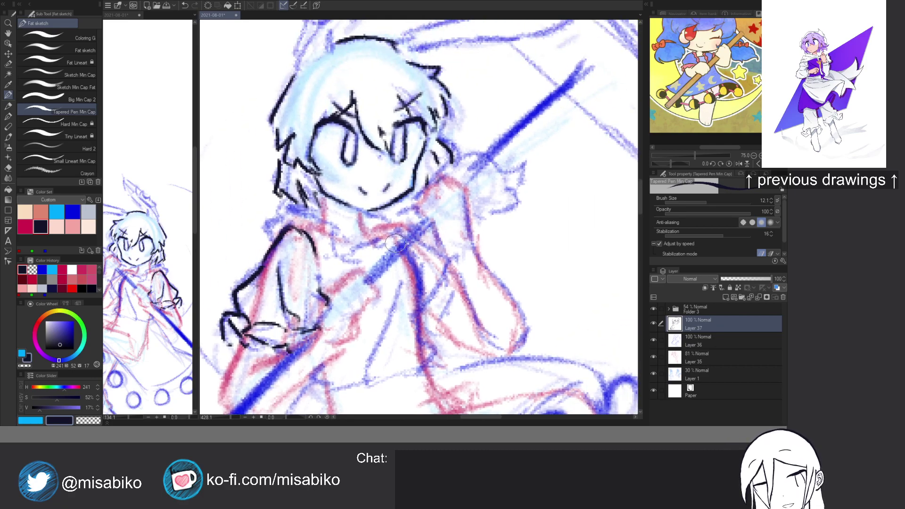
Ink the scalloped neckline and the ruffled collar around the figure's neck.
{"action": "mouse_move", "coordinate": [321, 246]}
{"action": "left_mouse_down"}
{"action": "mouse_move", "coordinate": [383, 247]}
{"action": "mouse_move", "coordinate": [405, 232]}
{"action": "mouse_move", "coordinate": [395, 251]}
{"action": "left_mouse_up"}
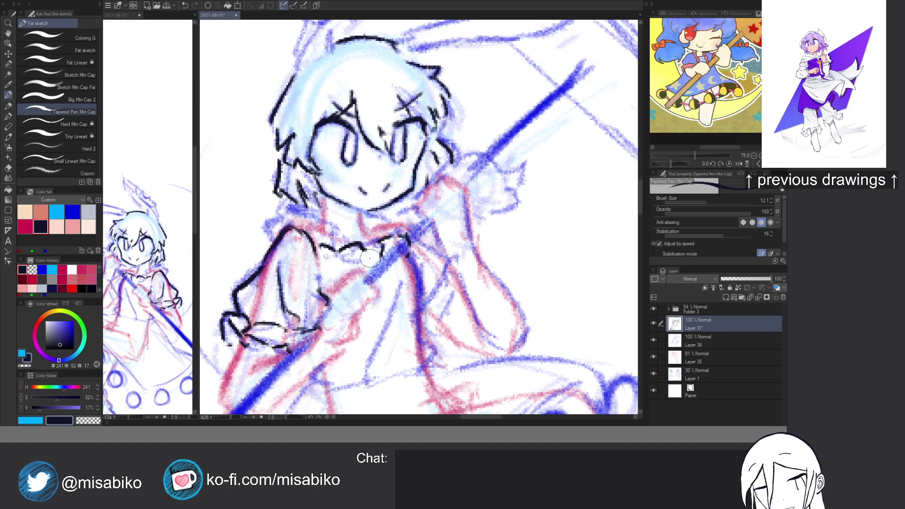
{"action": "mouse_move", "coordinate": [297, 231]}
{"action": "left_mouse_down"}
{"action": "mouse_move", "coordinate": [265, 223]}
{"action": "mouse_move", "coordinate": [269, 237]}
{"action": "mouse_move", "coordinate": [287, 224]}
{"action": "mouse_move", "coordinate": [281, 211]}
{"action": "mouse_move", "coordinate": [306, 218]}
{"action": "mouse_move", "coordinate": [281, 212]}
{"action": "mouse_move", "coordinate": [287, 230]}
{"action": "mouse_move", "coordinate": [287, 219]}
{"action": "mouse_move", "coordinate": [287, 229]}
{"action": "mouse_move", "coordinate": [324, 246]}
{"action": "mouse_move", "coordinate": [317, 238]}
{"action": "mouse_move", "coordinate": [329, 254]}
{"action": "mouse_move", "coordinate": [334, 233]}
{"action": "mouse_move", "coordinate": [325, 241]}
{"action": "mouse_move", "coordinate": [310, 220]}
{"action": "mouse_move", "coordinate": [315, 238]}
{"action": "left_mouse_up"}
{"action": "left_click_drag", "start_coordinate": [360, 211], "coordinate": [361, 232]}
{"action": "mouse_move", "coordinate": [324, 200]}
{"action": "left_mouse_down"}
{"action": "mouse_move", "coordinate": [326, 219]}
{"action": "mouse_move", "coordinate": [322, 208]}
{"action": "mouse_move", "coordinate": [360, 247]}
{"action": "mouse_move", "coordinate": [350, 235]}
{"action": "mouse_move", "coordinate": [374, 246]}
{"action": "mouse_move", "coordinate": [390, 224]}
{"action": "mouse_move", "coordinate": [363, 219]}
{"action": "mouse_move", "coordinate": [407, 221]}
{"action": "left_mouse_up"}
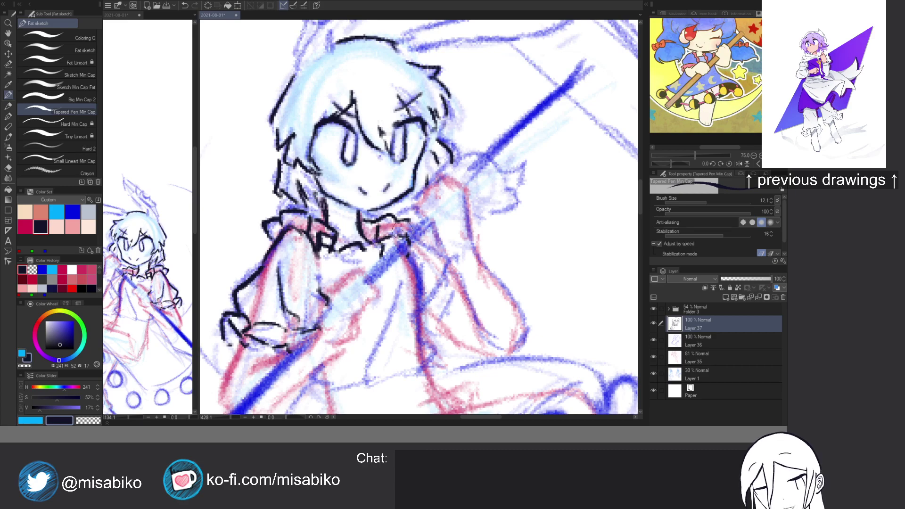
Ink the upright rabbit ear with its notched edge, from the pointed tip down to the hair.
{"action": "scroll", "coordinate": [373, 222], "scroll_direction": "up", "scroll_amount": 5}
{"action": "mouse_move", "coordinate": [347, 110]}
{"action": "left_mouse_down"}
{"action": "mouse_move", "coordinate": [325, 135]}
{"action": "mouse_move", "coordinate": [373, 94]}
{"action": "mouse_move", "coordinate": [358, 132]}
{"action": "mouse_move", "coordinate": [331, 153]}
{"action": "mouse_move", "coordinate": [307, 150]}
{"action": "mouse_move", "coordinate": [325, 157]}
{"action": "left_mouse_up"}
{"action": "key", "text": "ctrl+z"}
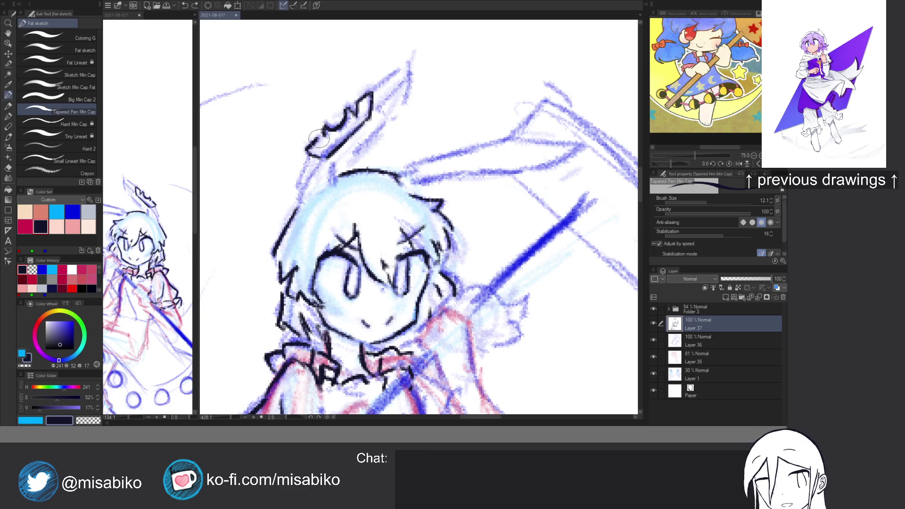
{"action": "mouse_move", "coordinate": [374, 94]}
{"action": "left_mouse_down"}
{"action": "mouse_move", "coordinate": [404, 67]}
{"action": "mouse_move", "coordinate": [403, 97]}
{"action": "mouse_move", "coordinate": [383, 113]}
{"action": "mouse_move", "coordinate": [400, 73]}
{"action": "mouse_move", "coordinate": [318, 186]}
{"action": "left_mouse_up"}
{"action": "key", "text": "c"}
{"action": "key", "text": "c"}
{"action": "left_click_drag", "start_coordinate": [311, 152], "coordinate": [297, 201]}
Ink the long outline of the second rabbit ear stretching out sideways from the head.
{"action": "left_click_drag", "start_coordinate": [460, 154], "coordinate": [462, 167]}
{"action": "mouse_move", "coordinate": [410, 181]}
{"action": "left_mouse_down"}
{"action": "mouse_move", "coordinate": [523, 146]}
{"action": "mouse_move", "coordinate": [573, 153]}
{"action": "mouse_move", "coordinate": [404, 197]}
{"action": "mouse_move", "coordinate": [421, 210]}
{"action": "left_mouse_up"}
{"action": "scroll", "coordinate": [432, 169], "scroll_direction": "down", "scroll_amount": 3}
{"action": "left_click_drag", "start_coordinate": [430, 169], "coordinate": [425, 129]}
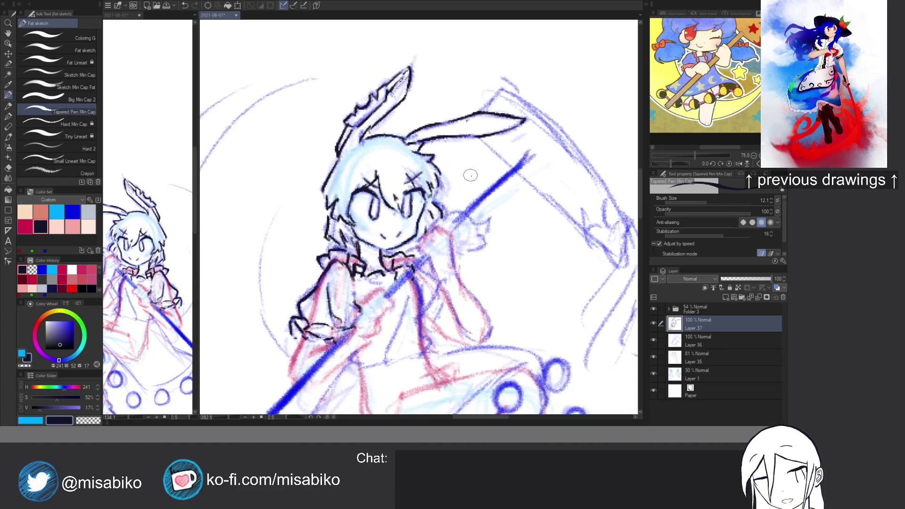
Ink the fluffy, spiky-tipped hair tuft behind the raised hand.
{"action": "left_click_drag", "start_coordinate": [459, 211], "coordinate": [500, 210]}
{"action": "mouse_move", "coordinate": [420, 238]}
{"action": "left_mouse_down"}
{"action": "mouse_move", "coordinate": [455, 217]}
{"action": "mouse_move", "coordinate": [524, 228]}
{"action": "mouse_move", "coordinate": [516, 280]}
{"action": "left_mouse_up"}
{"action": "scroll", "coordinate": [516, 280], "scroll_direction": "down", "scroll_amount": 2}
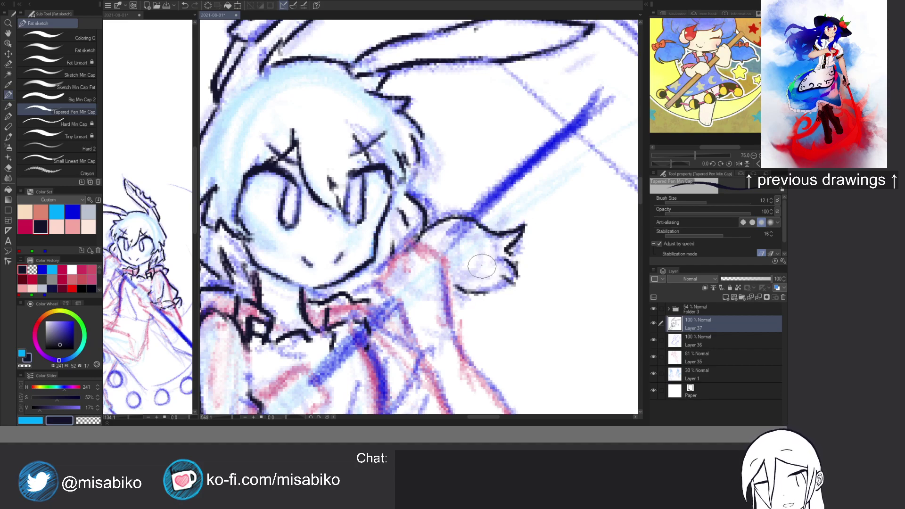
Ink the open jacket edge, the diagonal fold on the torso and the waistline.
{"action": "left_click_drag", "start_coordinate": [475, 220], "coordinate": [469, 184]}
{"action": "left_click_drag", "start_coordinate": [403, 189], "coordinate": [419, 141]}
{"action": "left_click_drag", "start_coordinate": [418, 191], "coordinate": [436, 275]}
{"action": "mouse_move", "coordinate": [414, 224]}
{"action": "left_mouse_down"}
{"action": "mouse_move", "coordinate": [383, 296]}
{"action": "mouse_move", "coordinate": [402, 297]}
{"action": "left_mouse_up"}
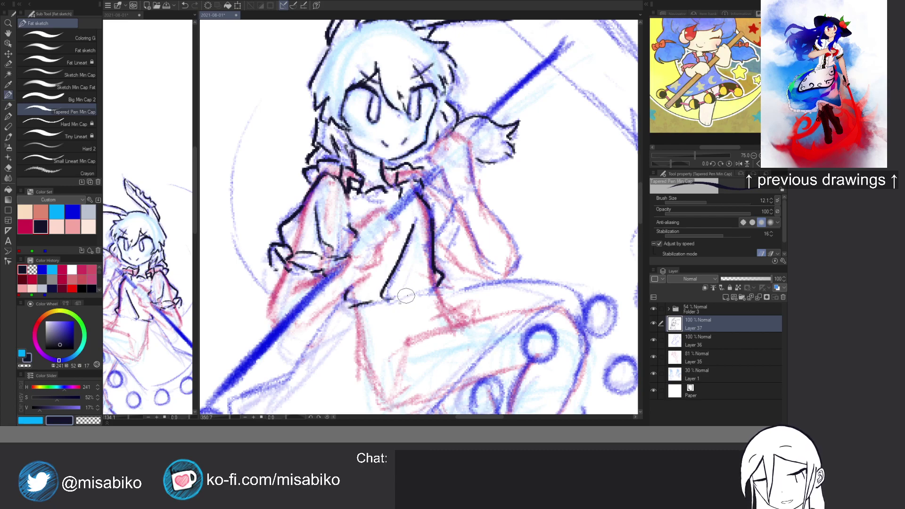
{"action": "key", "text": "h"}
{"action": "key", "text": "h"}
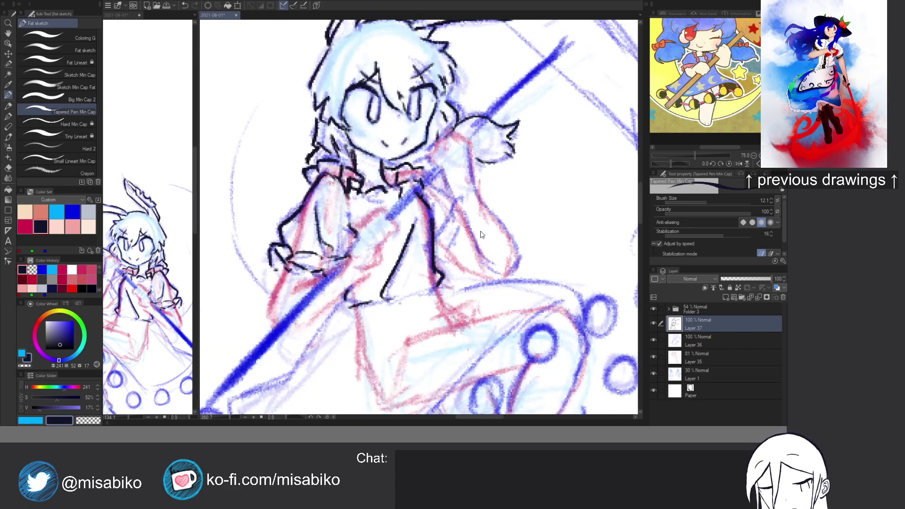
{"action": "left_click_drag", "start_coordinate": [170, 275], "coordinate": [169, 230]}
{"action": "mouse_move", "coordinate": [352, 118]}
{"action": "left_mouse_down"}
{"action": "mouse_move", "coordinate": [368, 212]}
{"action": "mouse_move", "coordinate": [391, 188]}
{"action": "left_mouse_up"}
{"action": "key", "text": "c"}
{"action": "mouse_move", "coordinate": [324, 190]}
{"action": "left_mouse_down"}
{"action": "mouse_move", "coordinate": [322, 218]}
{"action": "mouse_move", "coordinate": [333, 194]}
{"action": "mouse_move", "coordinate": [329, 212]}
{"action": "left_mouse_up"}
{"action": "key", "text": "c"}
{"action": "mouse_move", "coordinate": [328, 203]}
{"action": "left_mouse_down"}
{"action": "mouse_move", "coordinate": [343, 246]}
{"action": "mouse_move", "coordinate": [332, 233]}
{"action": "mouse_move", "coordinate": [333, 244]}
{"action": "left_mouse_up"}
{"action": "key", "text": "c"}
{"action": "key", "text": "c"}
{"action": "mouse_move", "coordinate": [334, 121]}
{"action": "left_mouse_down"}
{"action": "mouse_move", "coordinate": [305, 166]}
{"action": "mouse_move", "coordinate": [334, 113]}
{"action": "mouse_move", "coordinate": [304, 155]}
{"action": "mouse_move", "coordinate": [317, 164]}
{"action": "mouse_move", "coordinate": [333, 121]}
{"action": "mouse_move", "coordinate": [311, 162]}
{"action": "mouse_move", "coordinate": [310, 145]}
{"action": "mouse_move", "coordinate": [303, 183]}
{"action": "mouse_move", "coordinate": [313, 180]}
{"action": "mouse_move", "coordinate": [312, 202]}
{"action": "mouse_move", "coordinate": [312, 182]}
{"action": "mouse_move", "coordinate": [335, 210]}
{"action": "mouse_move", "coordinate": [317, 173]}
{"action": "mouse_move", "coordinate": [341, 210]}
{"action": "left_mouse_up"}
{"action": "key", "text": "c"}
{"action": "key", "text": "c"}
{"action": "key", "text": "c"}
{"action": "key", "text": "ctrl+z"}
{"action": "key", "text": "ctrl+z"}
{"action": "key", "text": "ctrl+z"}
{"action": "key", "text": "ctrl+z"}
{"action": "key", "text": "ctrl+z"}
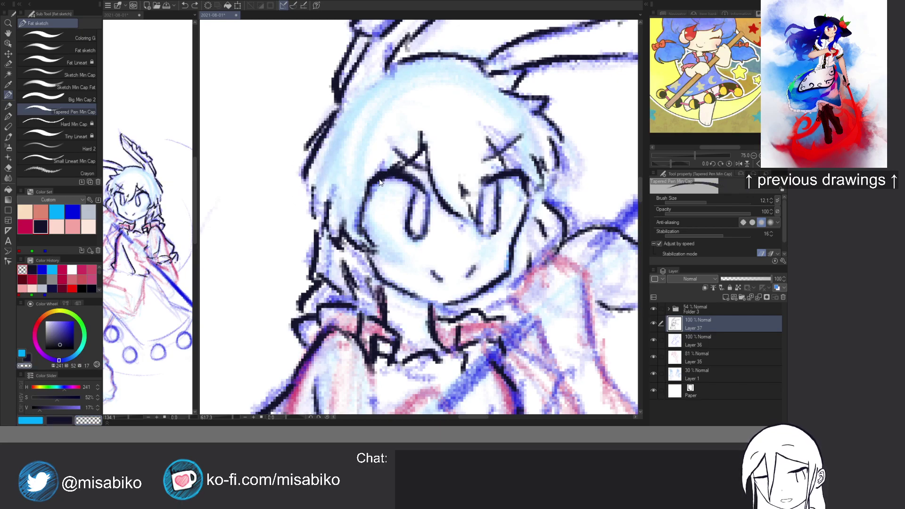
{"action": "key", "text": "ctrl+z"}
{"action": "key", "text": "ctrl+z"}
{"action": "key", "text": "ctrl+z"}
{"action": "key", "text": "ctrl+z"}
{"action": "key", "text": "ctrl+z"}
{"action": "key", "text": "ctrl+z"}
{"action": "key", "text": "ctrl+z"}
{"action": "key", "text": "ctrl+z"}
{"action": "key", "text": "ctrl+z"}
{"action": "key", "text": "ctrl+z"}
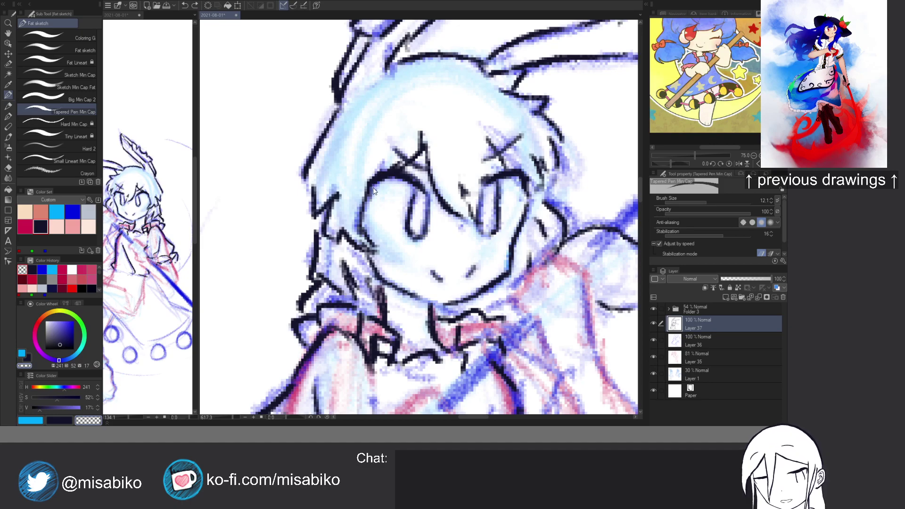
Ink a hair lock beside the face and clean up its line near the eye.
{"action": "key", "text": "c"}
{"action": "left_click_drag", "start_coordinate": [328, 141], "coordinate": [329, 206]}
{"action": "mouse_move", "coordinate": [334, 161]}
{"action": "left_mouse_down"}
{"action": "mouse_move", "coordinate": [360, 204]}
{"action": "mouse_move", "coordinate": [332, 185]}
{"action": "mouse_move", "coordinate": [359, 203]}
{"action": "mouse_move", "coordinate": [332, 159]}
{"action": "left_mouse_up"}
{"action": "key", "text": "c"}
{"action": "left_click_drag", "start_coordinate": [339, 195], "coordinate": [349, 191]}
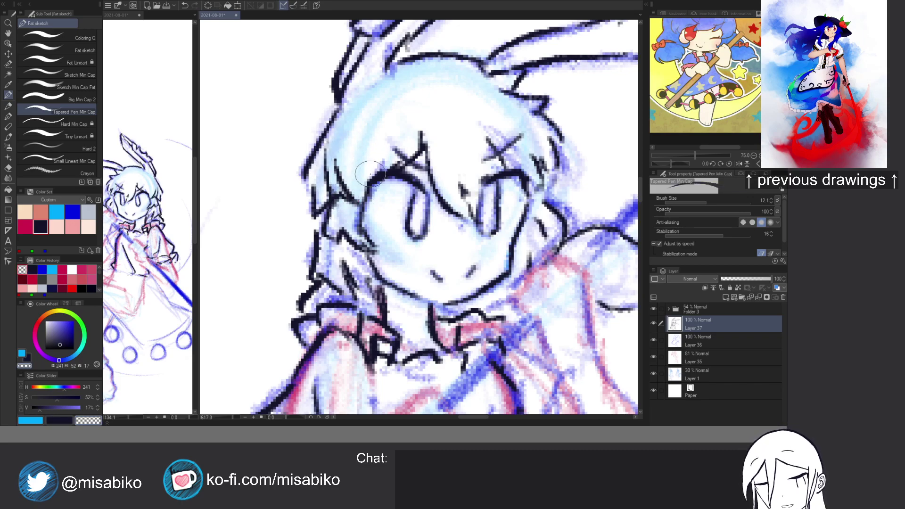
Ink the top and curled fingers of the raised hand gripping the mallet handle.
{"action": "scroll", "coordinate": [385, 157], "scroll_direction": "down", "scroll_amount": 2}
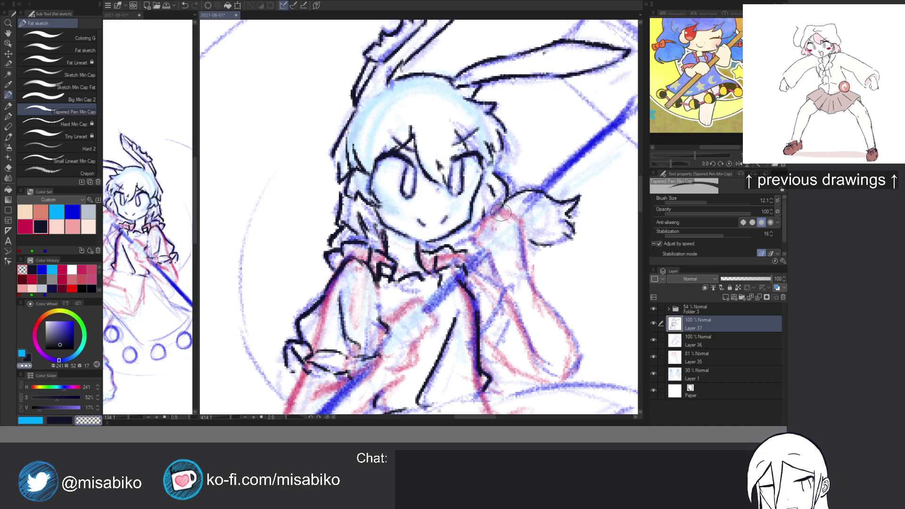
{"action": "key", "text": "c"}
{"action": "left_click_drag", "start_coordinate": [499, 206], "coordinate": [522, 222]}
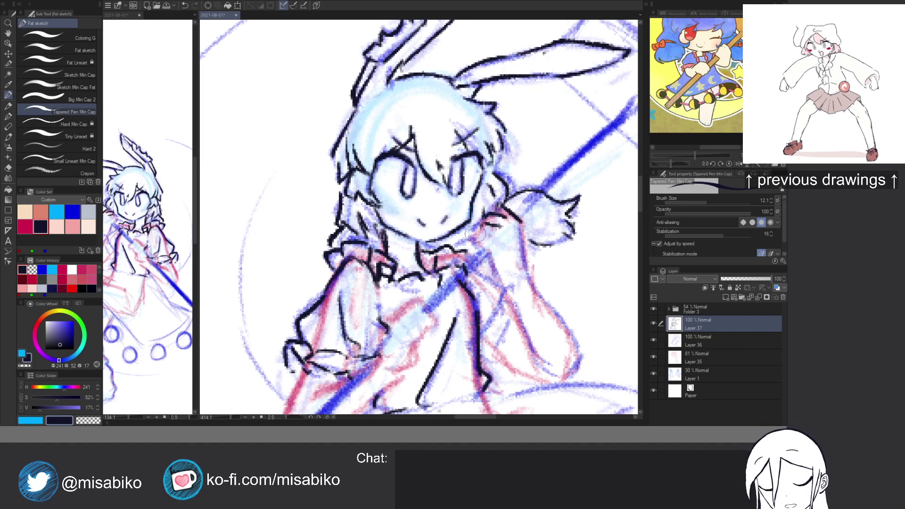
{"action": "left_click_drag", "start_coordinate": [479, 230], "coordinate": [484, 246]}
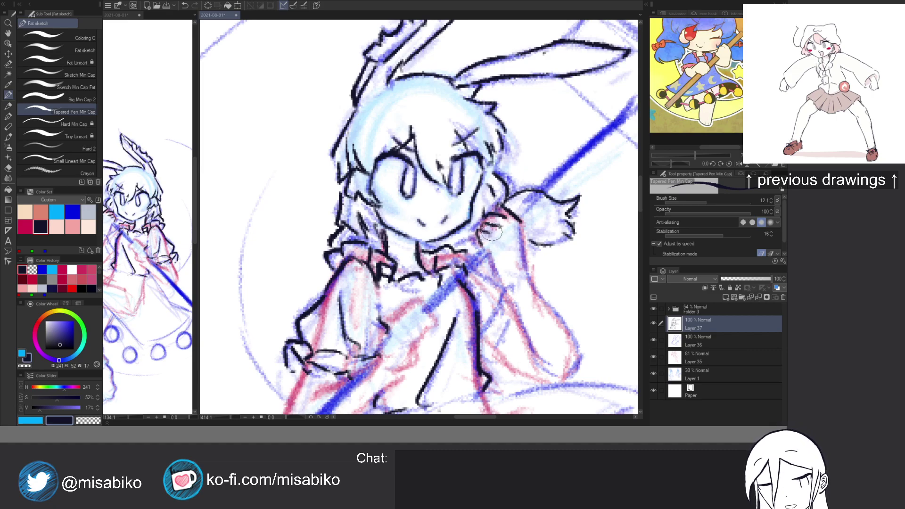
{"action": "left_click_drag", "start_coordinate": [491, 210], "coordinate": [511, 214]}
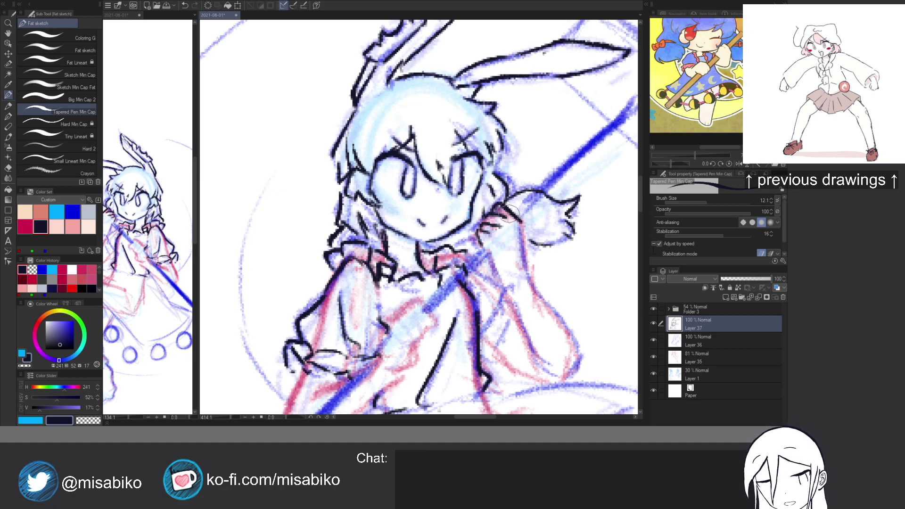
{"action": "key", "text": "c"}
{"action": "key", "text": "c"}
Ink both sides of the raised forearm from the wrist down to the elbow.
{"action": "mouse_move", "coordinate": [502, 228]}
{"action": "left_mouse_down"}
{"action": "mouse_move", "coordinate": [496, 238]}
{"action": "mouse_move", "coordinate": [523, 264]}
{"action": "left_mouse_up"}
{"action": "key", "text": "ctrl+z"}
{"action": "mouse_move", "coordinate": [521, 223]}
{"action": "left_mouse_down"}
{"action": "mouse_move", "coordinate": [525, 267]}
{"action": "mouse_move", "coordinate": [490, 267]}
{"action": "mouse_move", "coordinate": [506, 289]}
{"action": "mouse_move", "coordinate": [526, 273]}
{"action": "mouse_move", "coordinate": [570, 334]}
{"action": "mouse_move", "coordinate": [541, 314]}
{"action": "mouse_move", "coordinate": [567, 335]}
{"action": "mouse_move", "coordinate": [574, 359]}
{"action": "left_mouse_up"}
{"action": "left_click_drag", "start_coordinate": [499, 285], "coordinate": [551, 372]}
{"action": "key", "text": "c"}
{"action": "mouse_move", "coordinate": [538, 340]}
{"action": "left_mouse_down"}
{"action": "mouse_move", "coordinate": [545, 359]}
{"action": "mouse_move", "coordinate": [543, 266]}
{"action": "left_mouse_up"}
{"action": "key", "text": "c"}
Touch up the inked lines on the torso and around the waist.
{"action": "mouse_move", "coordinate": [417, 58]}
{"action": "left_mouse_down"}
{"action": "mouse_move", "coordinate": [435, 104]}
{"action": "mouse_move", "coordinate": [414, 62]}
{"action": "left_mouse_up"}
{"action": "key", "text": "ctrl+z"}
{"action": "key", "text": "c"}
{"action": "key", "text": "c"}
{"action": "key", "text": "c"}
{"action": "mouse_move", "coordinate": [458, 176]}
{"action": "left_mouse_down"}
{"action": "mouse_move", "coordinate": [443, 231]}
{"action": "mouse_move", "coordinate": [460, 237]}
{"action": "mouse_move", "coordinate": [467, 262]}
{"action": "left_mouse_up"}
{"action": "key", "text": "c"}
{"action": "mouse_move", "coordinate": [408, 144]}
{"action": "left_mouse_down"}
{"action": "mouse_move", "coordinate": [401, 160]}
{"action": "mouse_move", "coordinate": [409, 140]}
{"action": "left_mouse_up"}
{"action": "mouse_move", "coordinate": [440, 205]}
{"action": "left_mouse_down"}
{"action": "mouse_move", "coordinate": [442, 161]}
{"action": "mouse_move", "coordinate": [457, 193]}
{"action": "mouse_move", "coordinate": [470, 177]}
{"action": "mouse_move", "coordinate": [449, 201]}
{"action": "left_mouse_up"}
{"action": "key", "text": "ctrl+z"}
{"action": "key", "text": "c"}
{"action": "mouse_move", "coordinate": [449, 201]}
{"action": "left_mouse_down"}
{"action": "mouse_move", "coordinate": [467, 168]}
{"action": "mouse_move", "coordinate": [460, 141]}
{"action": "mouse_move", "coordinate": [460, 226]}
{"action": "left_mouse_up"}
{"action": "mouse_move", "coordinate": [457, 227]}
{"action": "left_mouse_down"}
{"action": "mouse_move", "coordinate": [451, 195]}
{"action": "mouse_move", "coordinate": [465, 169]}
{"action": "left_mouse_up"}
Ink the skirt's side from the waist to its far corner and the curved lower hem.
{"action": "key", "text": "c"}
{"action": "mouse_move", "coordinate": [415, 203]}
{"action": "left_mouse_down"}
{"action": "mouse_move", "coordinate": [356, 280]}
{"action": "mouse_move", "coordinate": [396, 266]}
{"action": "mouse_move", "coordinate": [333, 290]}
{"action": "left_mouse_up"}
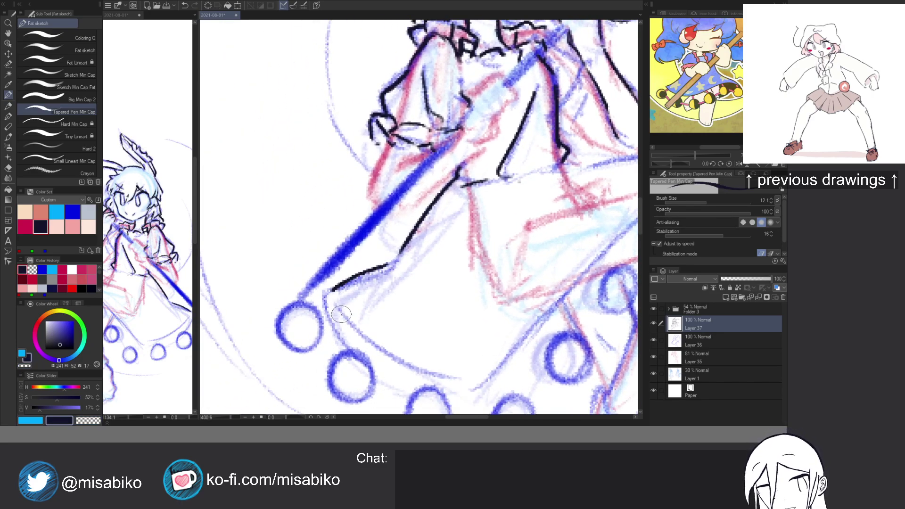
{"action": "key", "text": "ctrl+z"}
{"action": "mouse_move", "coordinate": [401, 255]}
{"action": "left_mouse_down"}
{"action": "mouse_move", "coordinate": [332, 291]}
{"action": "mouse_move", "coordinate": [327, 315]}
{"action": "mouse_move", "coordinate": [338, 347]}
{"action": "left_mouse_up"}
{"action": "mouse_move", "coordinate": [335, 304]}
{"action": "left_mouse_down"}
{"action": "mouse_move", "coordinate": [459, 377]}
{"action": "mouse_move", "coordinate": [487, 373]}
{"action": "left_mouse_up"}
{"action": "left_click_drag", "start_coordinate": [532, 322], "coordinate": [465, 313]}
{"action": "key", "text": "ctrl+z"}
Ink the hem rising from the skirt's lowest point to the knee and the skirt's upper edge over the thigh.
{"action": "mouse_move", "coordinate": [418, 371]}
{"action": "left_mouse_down"}
{"action": "mouse_move", "coordinate": [557, 239]}
{"action": "mouse_move", "coordinate": [460, 320]}
{"action": "mouse_move", "coordinate": [575, 201]}
{"action": "left_mouse_up"}
{"action": "key", "text": "ctrl+z"}
{"action": "mouse_move", "coordinate": [522, 260]}
{"action": "left_mouse_down"}
{"action": "mouse_move", "coordinate": [456, 330]}
{"action": "mouse_move", "coordinate": [452, 288]}
{"action": "left_mouse_up"}
{"action": "key", "text": "ctrl+z"}
{"action": "mouse_move", "coordinate": [363, 377]}
{"action": "left_mouse_down"}
{"action": "mouse_move", "coordinate": [572, 178]}
{"action": "mouse_move", "coordinate": [508, 218]}
{"action": "mouse_move", "coordinate": [588, 179]}
{"action": "mouse_move", "coordinate": [574, 181]}
{"action": "mouse_move", "coordinate": [604, 185]}
{"action": "left_mouse_up"}
{"action": "mouse_move", "coordinate": [450, 166]}
{"action": "left_mouse_down"}
{"action": "mouse_move", "coordinate": [562, 159]}
{"action": "mouse_move", "coordinate": [622, 184]}
{"action": "mouse_move", "coordinate": [589, 164]}
{"action": "mouse_move", "coordinate": [604, 180]}
{"action": "mouse_move", "coordinate": [605, 212]}
{"action": "left_mouse_up"}
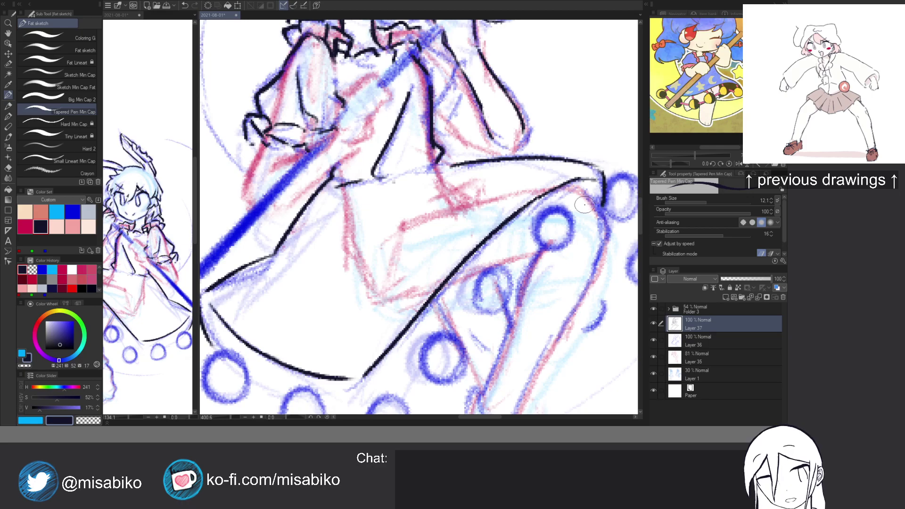
Ink the back edge of the hem showing beneath the lower front of the skirt.
{"action": "left_click_drag", "start_coordinate": [506, 183], "coordinate": [532, 221]}
{"action": "scroll", "coordinate": [521, 177], "scroll_direction": "down", "scroll_amount": 4}
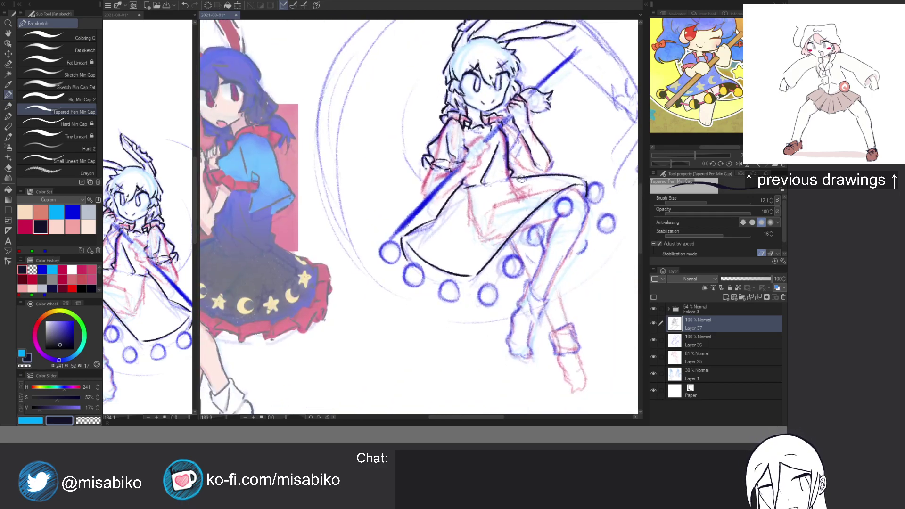
{"action": "scroll", "coordinate": [429, 242], "scroll_direction": "up", "scroll_amount": 3}
{"action": "mouse_move", "coordinate": [436, 306]}
{"action": "left_mouse_down"}
{"action": "mouse_move", "coordinate": [503, 322]}
{"action": "mouse_move", "coordinate": [537, 302]}
{"action": "left_mouse_up"}
{"action": "left_click_drag", "start_coordinate": [595, 275], "coordinate": [473, 299]}
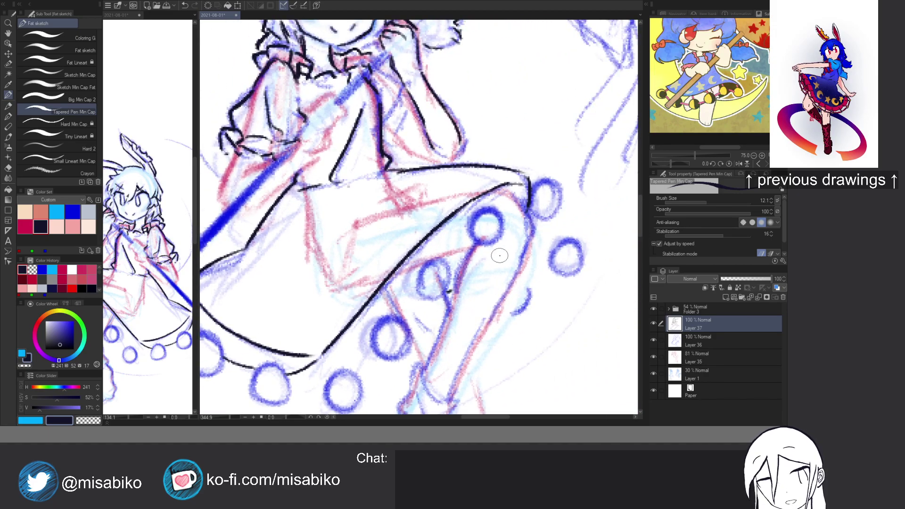
Clean up the crossed strokes on the bangs above the eyes.
{"action": "scroll", "coordinate": [495, 238], "scroll_direction": "down", "scroll_amount": 3}
{"action": "mouse_move", "coordinate": [499, 236]}
{"action": "left_mouse_down"}
{"action": "mouse_move", "coordinate": [507, 217]}
{"action": "mouse_move", "coordinate": [473, 315]}
{"action": "left_mouse_up"}
{"action": "scroll", "coordinate": [373, 169], "scroll_direction": "up", "scroll_amount": 3}
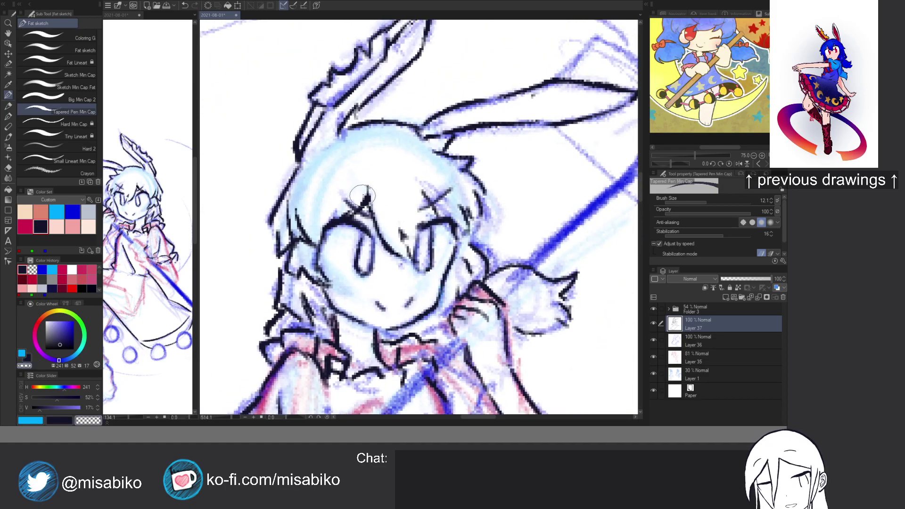
{"action": "key", "text": "c"}
{"action": "mouse_move", "coordinate": [369, 189]}
{"action": "left_mouse_down"}
{"action": "mouse_move", "coordinate": [363, 204]}
{"action": "mouse_move", "coordinate": [382, 215]}
{"action": "left_mouse_up"}
{"action": "key", "text": "c"}
{"action": "key", "text": "c"}
{"action": "left_click_drag", "start_coordinate": [420, 185], "coordinate": [444, 208]}
Ink the underside of the raised thigh and both sides of the lower leg.
{"action": "scroll", "coordinate": [459, 243], "scroll_direction": "down", "scroll_amount": 2}
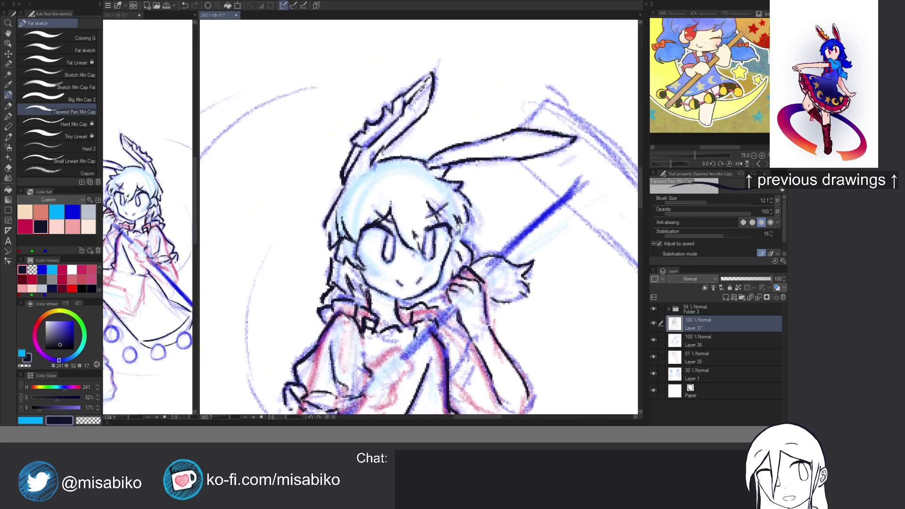
{"action": "scroll", "coordinate": [468, 138], "scroll_direction": "down", "scroll_amount": 10}
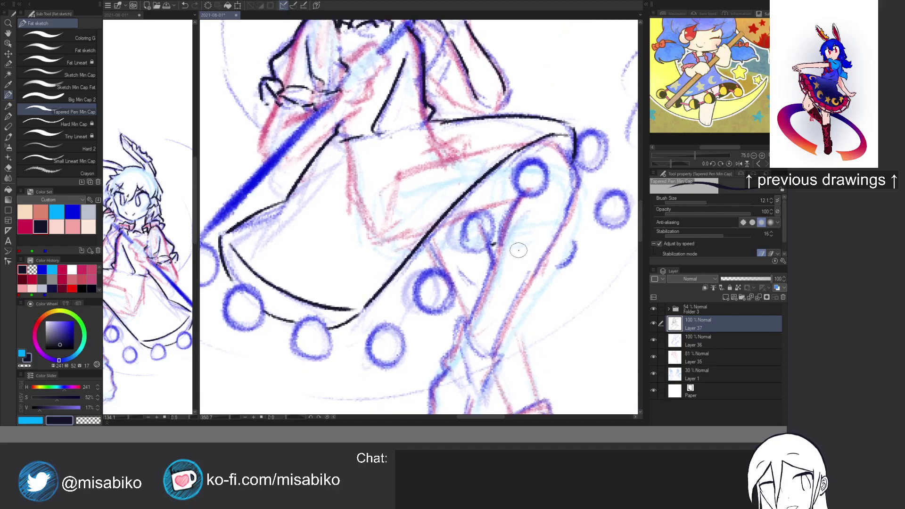
{"action": "mouse_move", "coordinate": [448, 217]}
{"action": "left_mouse_down"}
{"action": "mouse_move", "coordinate": [527, 189]}
{"action": "mouse_move", "coordinate": [506, 215]}
{"action": "mouse_move", "coordinate": [512, 210]}
{"action": "mouse_move", "coordinate": [469, 335]}
{"action": "left_mouse_up"}
{"action": "mouse_move", "coordinate": [516, 296]}
{"action": "left_mouse_down"}
{"action": "mouse_move", "coordinate": [494, 355]}
{"action": "mouse_move", "coordinate": [556, 239]}
{"action": "left_mouse_up"}
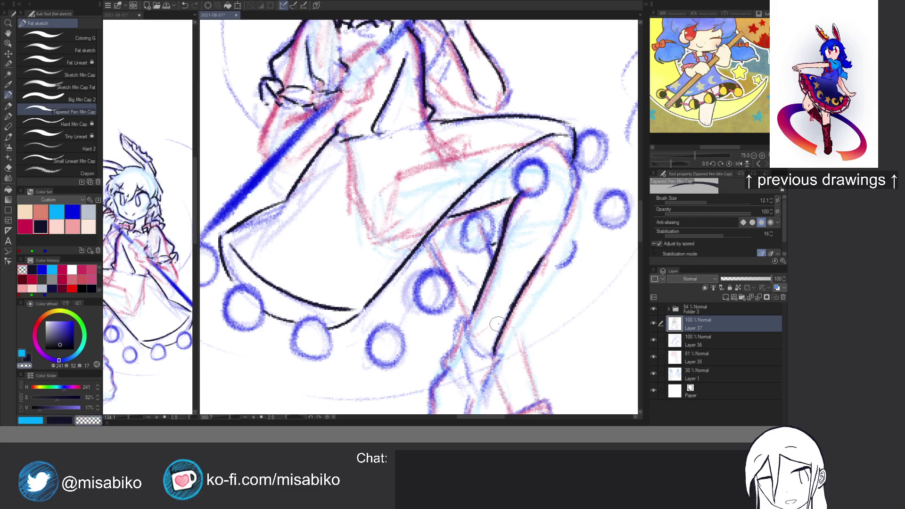
Ink the rounded knee under the hem and join it to the outer line of the shin.
{"action": "mouse_move", "coordinate": [564, 150]}
{"action": "left_mouse_down"}
{"action": "mouse_move", "coordinate": [573, 184]}
{"action": "mouse_move", "coordinate": [576, 173]}
{"action": "left_mouse_up"}
{"action": "mouse_move", "coordinate": [532, 143]}
{"action": "left_mouse_down"}
{"action": "mouse_move", "coordinate": [579, 170]}
{"action": "mouse_move", "coordinate": [569, 158]}
{"action": "mouse_move", "coordinate": [570, 203]}
{"action": "mouse_move", "coordinate": [573, 191]}
{"action": "mouse_move", "coordinate": [554, 231]}
{"action": "left_mouse_up"}
{"action": "key", "text": "c"}
{"action": "mouse_move", "coordinate": [563, 164]}
{"action": "left_mouse_down"}
{"action": "mouse_move", "coordinate": [568, 199]}
{"action": "mouse_move", "coordinate": [530, 276]}
{"action": "left_mouse_up"}
{"action": "key", "text": "c"}
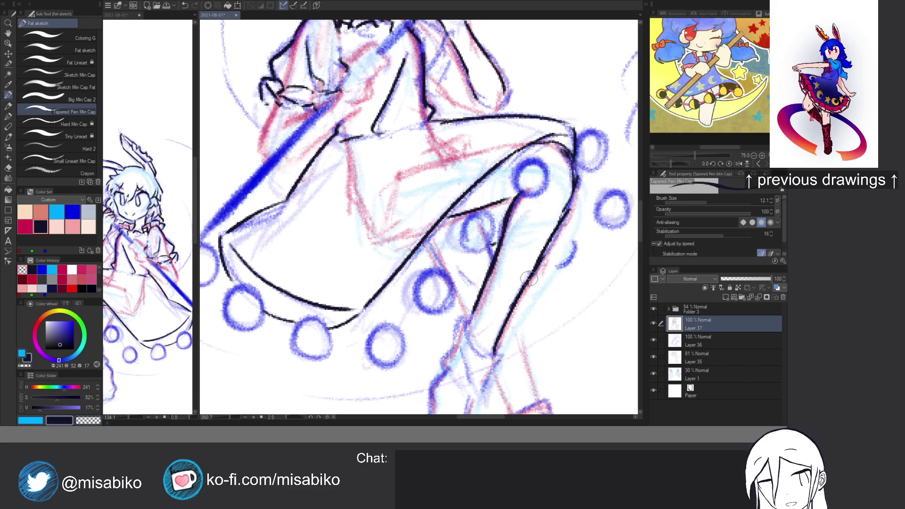
{"action": "key", "text": "ctrl+z"}
{"action": "left_click_drag", "start_coordinate": [573, 201], "coordinate": [531, 285]}
Ink the first two round pompoms below the skirt's far corner.
{"action": "left_click_drag", "start_coordinate": [455, 287], "coordinate": [526, 256]}
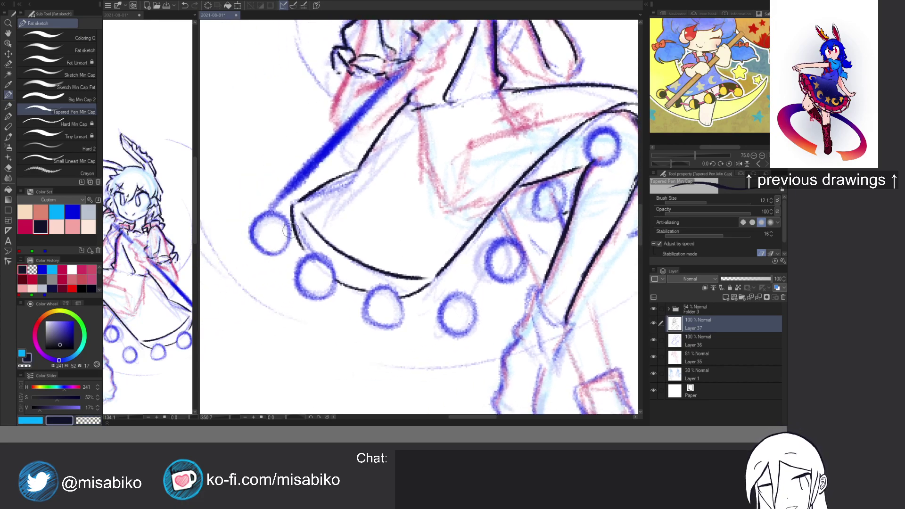
{"action": "mouse_move", "coordinate": [276, 216]}
{"action": "left_mouse_down"}
{"action": "mouse_move", "coordinate": [265, 255]}
{"action": "mouse_move", "coordinate": [286, 211]}
{"action": "mouse_move", "coordinate": [257, 238]}
{"action": "mouse_move", "coordinate": [279, 248]}
{"action": "left_mouse_up"}
{"action": "key", "text": "c"}
{"action": "mouse_move", "coordinate": [325, 267]}
{"action": "left_mouse_down"}
{"action": "mouse_move", "coordinate": [313, 292]}
{"action": "mouse_move", "coordinate": [305, 265]}
{"action": "mouse_move", "coordinate": [309, 282]}
{"action": "mouse_move", "coordinate": [315, 265]}
{"action": "mouse_move", "coordinate": [300, 287]}
{"action": "mouse_move", "coordinate": [316, 295]}
{"action": "left_mouse_up"}
{"action": "key", "text": "c"}
{"action": "key", "text": "c"}
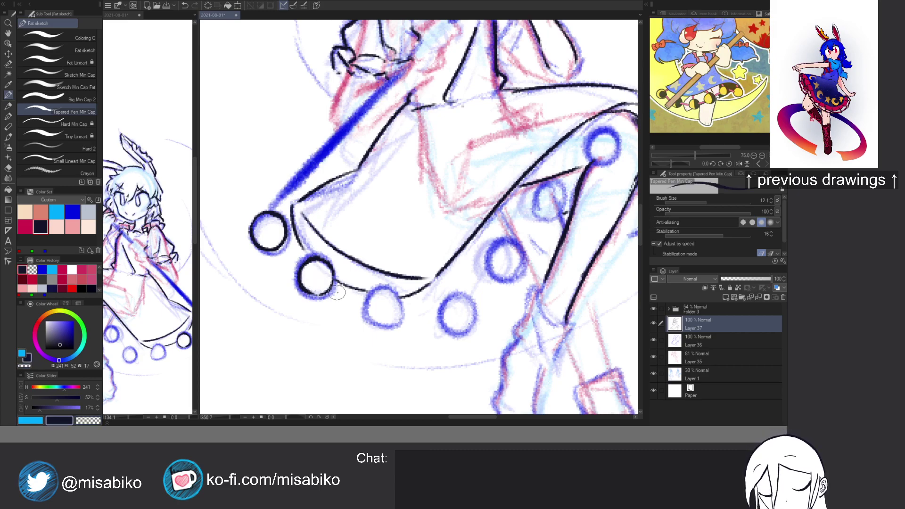
Ink the two round pompoms hanging beneath the lowest part of the hem.
{"action": "mouse_move", "coordinate": [383, 299]}
{"action": "left_mouse_down"}
{"action": "mouse_move", "coordinate": [365, 321]}
{"action": "mouse_move", "coordinate": [393, 288]}
{"action": "mouse_move", "coordinate": [401, 321]}
{"action": "mouse_move", "coordinate": [373, 301]}
{"action": "mouse_move", "coordinate": [368, 308]}
{"action": "mouse_move", "coordinate": [398, 307]}
{"action": "left_mouse_up"}
{"action": "key", "text": "c"}
{"action": "key", "text": "c"}
{"action": "mouse_move", "coordinate": [460, 286]}
{"action": "left_mouse_down"}
{"action": "mouse_move", "coordinate": [446, 309]}
{"action": "mouse_move", "coordinate": [483, 311]}
{"action": "mouse_move", "coordinate": [443, 302]}
{"action": "mouse_move", "coordinate": [450, 293]}
{"action": "mouse_move", "coordinate": [461, 316]}
{"action": "mouse_move", "coordinate": [473, 298]}
{"action": "mouse_move", "coordinate": [445, 297]}
{"action": "mouse_move", "coordinate": [461, 294]}
{"action": "left_mouse_up"}
{"action": "key", "text": "c"}
{"action": "key", "text": "c"}
{"action": "key", "text": "c"}
{"action": "key", "text": "c"}
Ink the round pompoms along the rising hem, continuing up to the knee.
{"action": "mouse_move", "coordinate": [501, 245]}
{"action": "left_mouse_down"}
{"action": "mouse_move", "coordinate": [498, 268]}
{"action": "mouse_move", "coordinate": [525, 257]}
{"action": "mouse_move", "coordinate": [505, 249]}
{"action": "mouse_move", "coordinate": [498, 266]}
{"action": "left_mouse_up"}
{"action": "key", "text": "c"}
{"action": "mouse_move", "coordinate": [559, 178]}
{"action": "left_mouse_down"}
{"action": "mouse_move", "coordinate": [539, 200]}
{"action": "mouse_move", "coordinate": [564, 187]}
{"action": "mouse_move", "coordinate": [546, 198]}
{"action": "left_mouse_up"}
{"action": "key", "text": "c"}
{"action": "key", "text": "c"}
{"action": "mouse_move", "coordinate": [607, 128]}
{"action": "left_mouse_down"}
{"action": "mouse_move", "coordinate": [603, 165]}
{"action": "mouse_move", "coordinate": [602, 129]}
{"action": "mouse_move", "coordinate": [592, 145]}
{"action": "mouse_move", "coordinate": [614, 141]}
{"action": "mouse_move", "coordinate": [470, 213]}
{"action": "left_mouse_up"}
Ink the two round pompoms on the outer side of the knee.
{"action": "key", "text": "c"}
{"action": "key", "text": "c"}
{"action": "mouse_move", "coordinate": [506, 182]}
{"action": "left_mouse_down"}
{"action": "mouse_move", "coordinate": [518, 212]}
{"action": "mouse_move", "coordinate": [536, 210]}
{"action": "mouse_move", "coordinate": [511, 200]}
{"action": "mouse_move", "coordinate": [523, 180]}
{"action": "mouse_move", "coordinate": [518, 195]}
{"action": "mouse_move", "coordinate": [533, 203]}
{"action": "mouse_move", "coordinate": [512, 250]}
{"action": "mouse_move", "coordinate": [521, 269]}
{"action": "mouse_move", "coordinate": [542, 272]}
{"action": "left_mouse_up"}
{"action": "key", "text": "ctrl+z"}
{"action": "key", "text": "c"}
{"action": "key", "text": "c"}
{"action": "mouse_move", "coordinate": [532, 236]}
{"action": "left_mouse_down"}
{"action": "mouse_move", "coordinate": [535, 270]}
{"action": "mouse_move", "coordinate": [511, 250]}
{"action": "mouse_move", "coordinate": [529, 265]}
{"action": "mouse_move", "coordinate": [526, 241]}
{"action": "mouse_move", "coordinate": [528, 256]}
{"action": "mouse_move", "coordinate": [523, 251]}
{"action": "mouse_move", "coordinate": [482, 300]}
{"action": "left_mouse_up"}
{"action": "key", "text": "c"}
{"action": "key", "text": "c"}
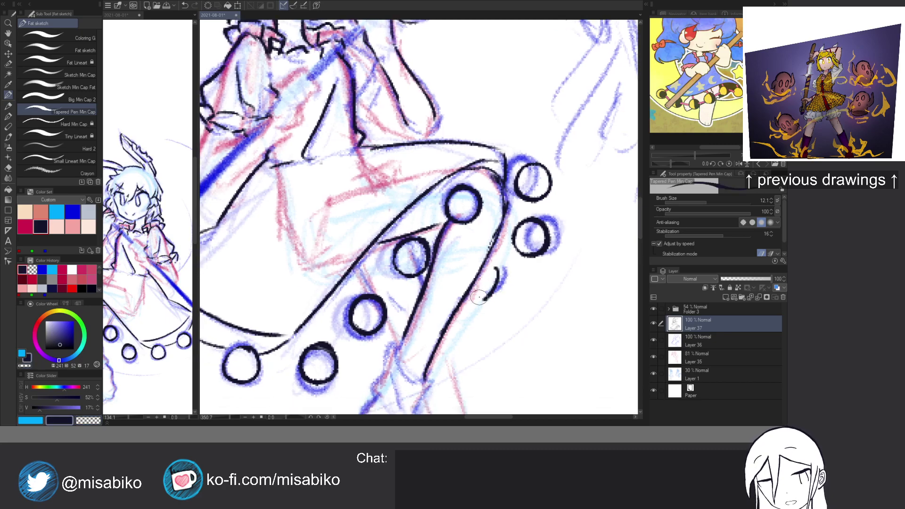
Redraw the pompom partly hidden behind the lower leg as a clean partial circle.
{"action": "key", "text": "ctrl+z"}
{"action": "mouse_move", "coordinate": [491, 267]}
{"action": "left_mouse_down"}
{"action": "mouse_move", "coordinate": [481, 297]}
{"action": "mouse_move", "coordinate": [473, 293]}
{"action": "mouse_move", "coordinate": [489, 263]}
{"action": "mouse_move", "coordinate": [489, 291]}
{"action": "mouse_move", "coordinate": [497, 288]}
{"action": "left_mouse_up"}
{"action": "key", "text": "c"}
{"action": "key", "text": "c"}
{"action": "key", "text": "c"}
{"action": "key", "text": "c"}
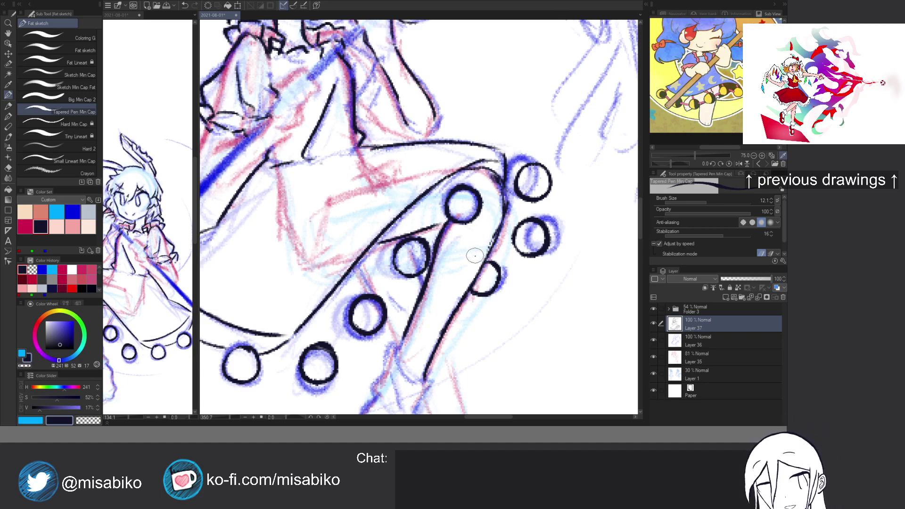
Add short double-line stems joining the first four pompoms to the skirt hem.
{"action": "left_click_drag", "start_coordinate": [338, 279], "coordinate": [450, 256]}
{"action": "key", "text": "c"}
{"action": "left_click_drag", "start_coordinate": [265, 247], "coordinate": [278, 243]}
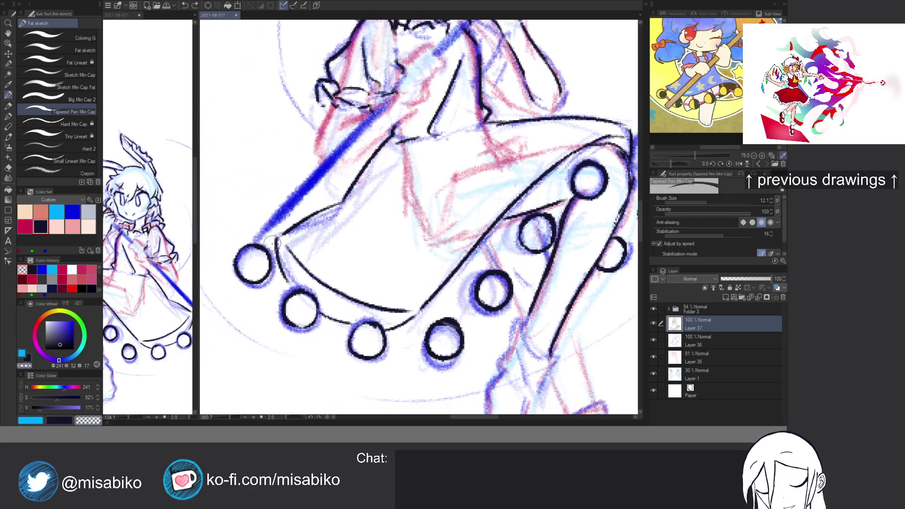
{"action": "key", "text": "c"}
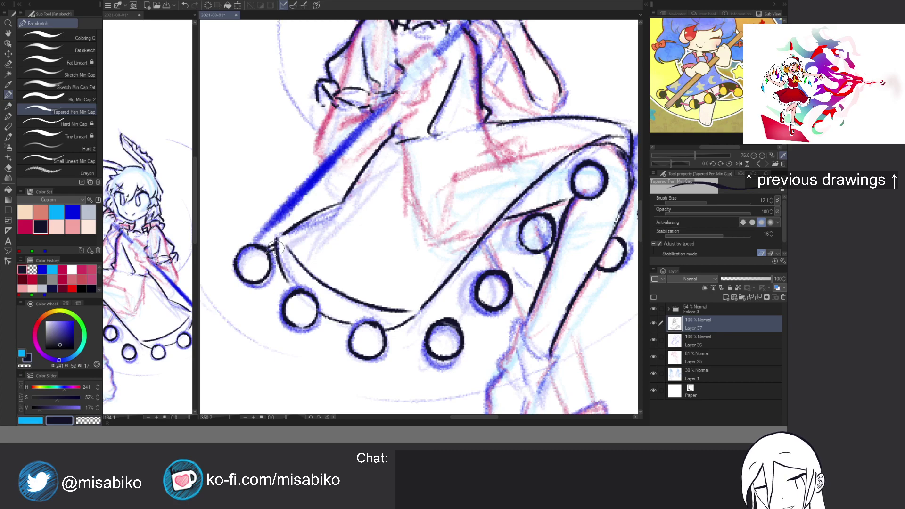
{"action": "left_click_drag", "start_coordinate": [310, 290], "coordinate": [323, 284]}
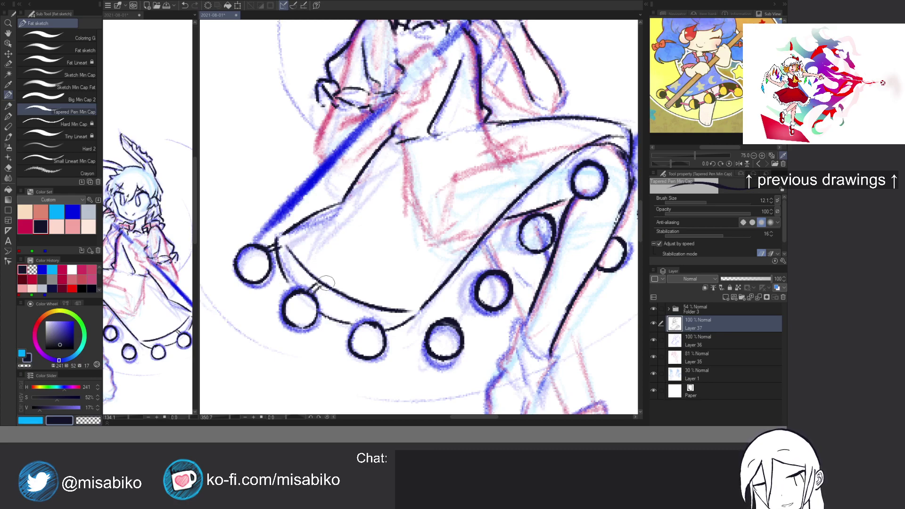
{"action": "left_click_drag", "start_coordinate": [370, 310], "coordinate": [374, 322]}
{"action": "left_click_drag", "start_coordinate": [433, 298], "coordinate": [448, 323]}
Add short stems joining the pompoms along the rising hem and the upper one beside the knee.
{"action": "left_click_drag", "start_coordinate": [472, 258], "coordinate": [485, 273]}
{"action": "key", "text": "ctrl+z"}
{"action": "key", "text": "ctrl+z"}
{"action": "mouse_move", "coordinate": [513, 206]}
{"action": "left_mouse_down"}
{"action": "mouse_move", "coordinate": [532, 217]}
{"action": "mouse_move", "coordinate": [508, 217]}
{"action": "left_mouse_up"}
{"action": "key", "text": "c"}
{"action": "key", "text": "c"}
{"action": "mouse_move", "coordinate": [553, 178]}
{"action": "left_mouse_down"}
{"action": "mouse_move", "coordinate": [583, 167]}
{"action": "mouse_move", "coordinate": [558, 169]}
{"action": "mouse_move", "coordinate": [575, 178]}
{"action": "mouse_move", "coordinate": [542, 168]}
{"action": "mouse_move", "coordinate": [573, 177]}
{"action": "mouse_move", "coordinate": [542, 165]}
{"action": "left_mouse_up"}
{"action": "key", "text": "c"}
{"action": "key", "text": "c"}
{"action": "key", "text": "ctrl+z"}
{"action": "key", "text": "c"}
{"action": "key", "text": "c"}
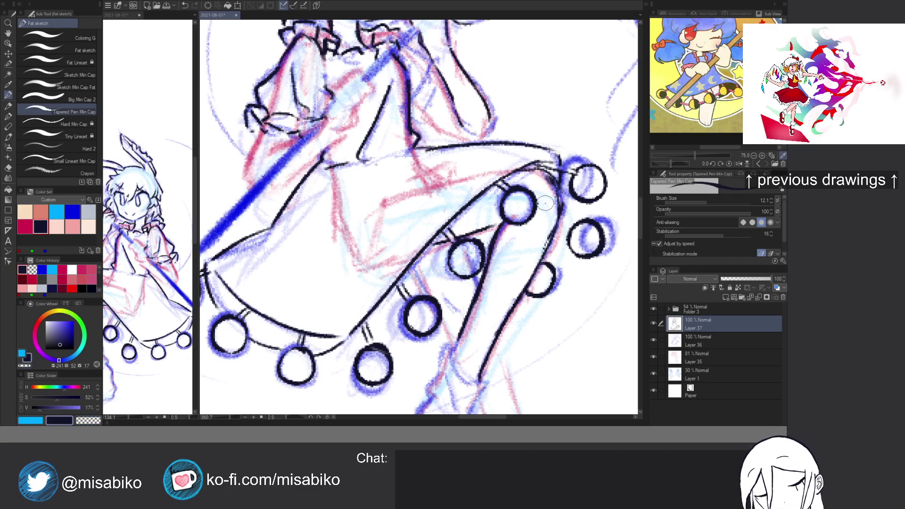
Add short connecting stems to and between the outer pompoms beside the knee.
{"action": "left_click_drag", "start_coordinate": [561, 213], "coordinate": [572, 225]}
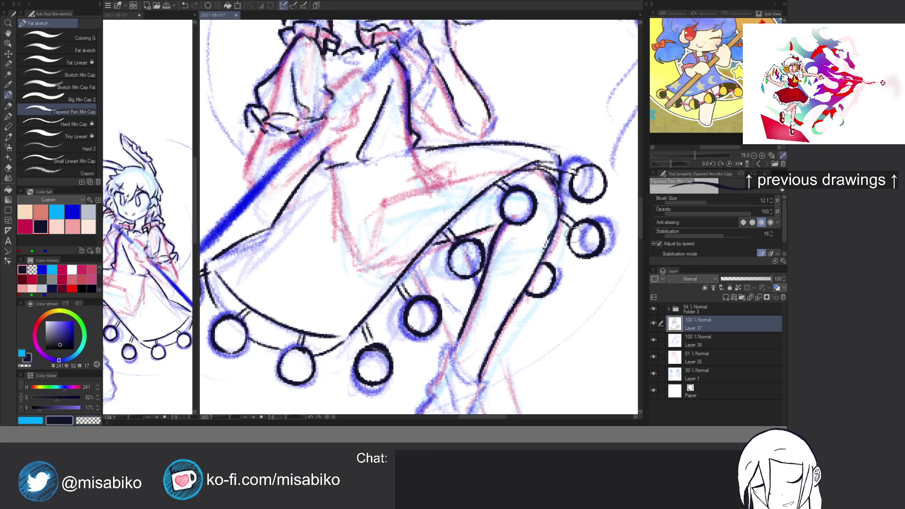
{"action": "left_click_drag", "start_coordinate": [557, 267], "coordinate": [573, 256]}
{"action": "left_click_drag", "start_coordinate": [587, 218], "coordinate": [589, 202]}
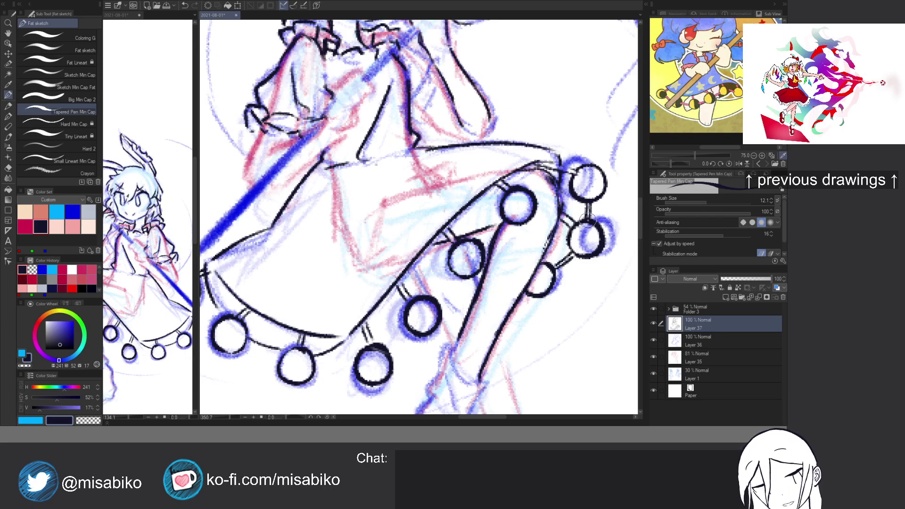
Link the pompom over the knee to its neighbours on both sides with thin double-line cords.
{"action": "mouse_move", "coordinate": [534, 194]}
{"action": "left_mouse_down"}
{"action": "mouse_move", "coordinate": [582, 184]}
{"action": "mouse_move", "coordinate": [538, 193]}
{"action": "left_mouse_up"}
{"action": "key", "text": "c"}
{"action": "key", "text": "c"}
{"action": "mouse_move", "coordinate": [501, 219]}
{"action": "left_mouse_down"}
{"action": "mouse_move", "coordinate": [490, 238]}
{"action": "mouse_move", "coordinate": [501, 212]}
{"action": "mouse_move", "coordinate": [479, 243]}
{"action": "mouse_move", "coordinate": [499, 219]}
{"action": "left_mouse_up"}
{"action": "key", "text": "ctrl+z"}
{"action": "key", "text": "c"}
{"action": "mouse_move", "coordinate": [469, 257]}
{"action": "left_mouse_down"}
{"action": "mouse_move", "coordinate": [491, 230]}
{"action": "mouse_move", "coordinate": [459, 273]}
{"action": "left_mouse_up"}
{"action": "key", "text": "c"}
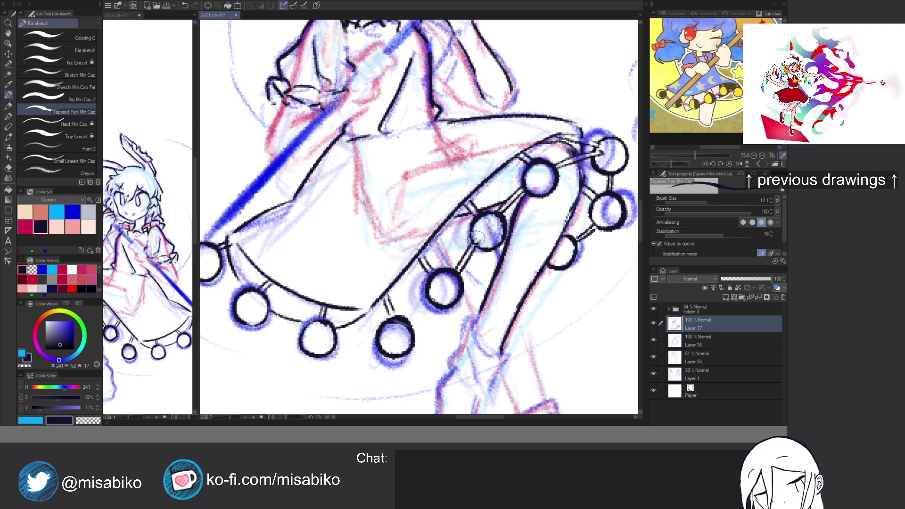
Continue the double-line cord between the pompoms along the rising part of the skirt hem.
{"action": "key", "text": "c"}
{"action": "mouse_move", "coordinate": [475, 243]}
{"action": "left_mouse_down"}
{"action": "mouse_move", "coordinate": [460, 268]}
{"action": "mouse_move", "coordinate": [500, 242]}
{"action": "left_mouse_up"}
{"action": "key", "text": "c"}
{"action": "mouse_move", "coordinate": [465, 267]}
{"action": "left_mouse_down"}
{"action": "mouse_move", "coordinate": [443, 298]}
{"action": "mouse_move", "coordinate": [465, 267]}
{"action": "mouse_move", "coordinate": [443, 284]}
{"action": "mouse_move", "coordinate": [467, 261]}
{"action": "mouse_move", "coordinate": [450, 299]}
{"action": "mouse_move", "coordinate": [475, 280]}
{"action": "left_mouse_up"}
{"action": "key", "text": "c"}
{"action": "key", "text": "c"}
{"action": "key", "text": "c"}
{"action": "key", "text": "c"}
{"action": "key", "text": "c"}
Link the remaining pompoms along the lower front hem with double-line cords up to the skirt's far corner.
{"action": "mouse_move", "coordinate": [397, 290]}
{"action": "left_mouse_down"}
{"action": "mouse_move", "coordinate": [454, 294]}
{"action": "mouse_move", "coordinate": [405, 296]}
{"action": "mouse_move", "coordinate": [451, 293]}
{"action": "mouse_move", "coordinate": [428, 297]}
{"action": "left_mouse_up"}
{"action": "key", "text": "c"}
{"action": "key", "text": "c"}
{"action": "mouse_move", "coordinate": [330, 270]}
{"action": "left_mouse_down"}
{"action": "mouse_move", "coordinate": [382, 290]}
{"action": "mouse_move", "coordinate": [352, 283]}
{"action": "mouse_move", "coordinate": [376, 292]}
{"action": "mouse_move", "coordinate": [350, 278]}
{"action": "left_mouse_up"}
{"action": "key", "text": "ctrl+z"}
{"action": "key", "text": "c"}
{"action": "key", "text": "c"}
{"action": "left_click_drag", "start_coordinate": [283, 230], "coordinate": [306, 256]}
{"action": "key", "text": "c"}
{"action": "key", "text": "c"}
{"action": "mouse_move", "coordinate": [302, 195]}
{"action": "left_mouse_down"}
{"action": "mouse_move", "coordinate": [310, 225]}
{"action": "mouse_move", "coordinate": [303, 259]}
{"action": "left_mouse_up"}
{"action": "key", "text": "ctrl+z"}
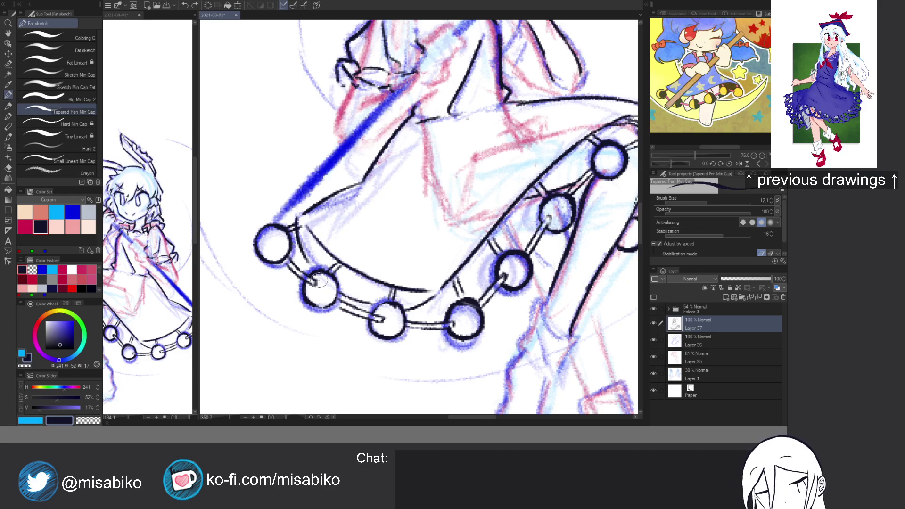
Try to add extra pompoms behind the existing row below the skirt's lower corner.
{"action": "scroll", "coordinate": [458, 218], "scroll_direction": "down", "scroll_amount": 3}
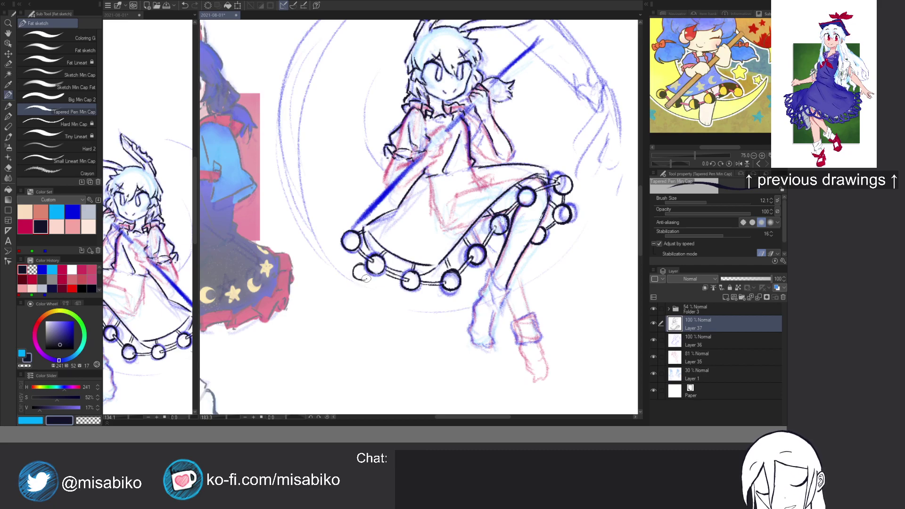
{"action": "scroll", "coordinate": [363, 267], "scroll_direction": "up", "scroll_amount": 3}
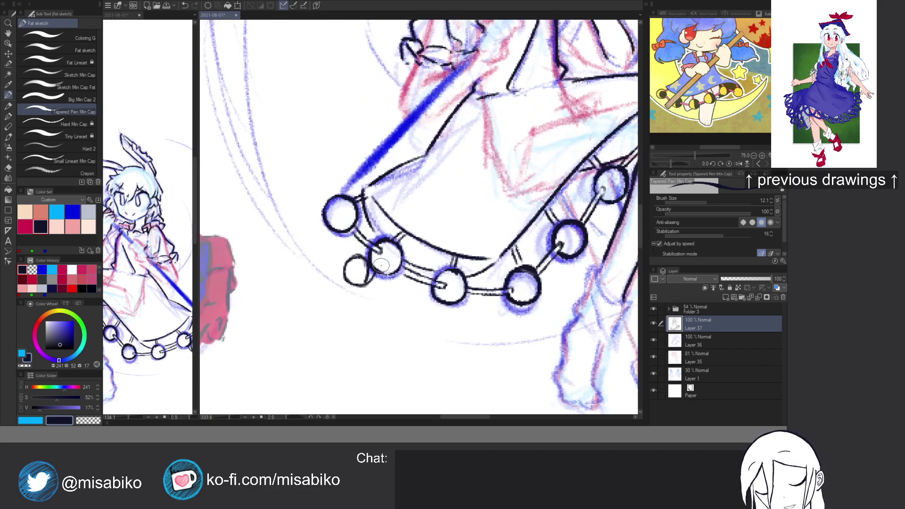
{"action": "key", "text": "c"}
{"action": "left_click_drag", "start_coordinate": [374, 268], "coordinate": [368, 281]}
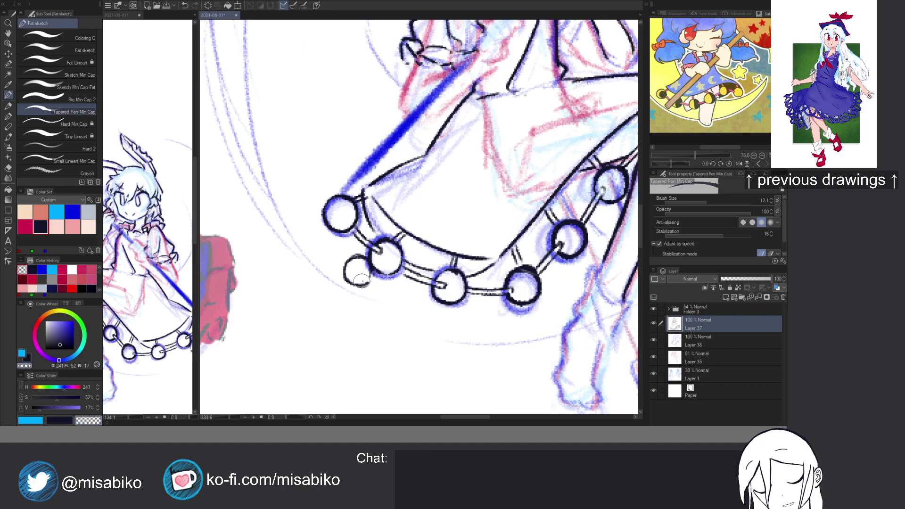
{"action": "key", "text": "c"}
{"action": "left_click_drag", "start_coordinate": [418, 299], "coordinate": [422, 290]}
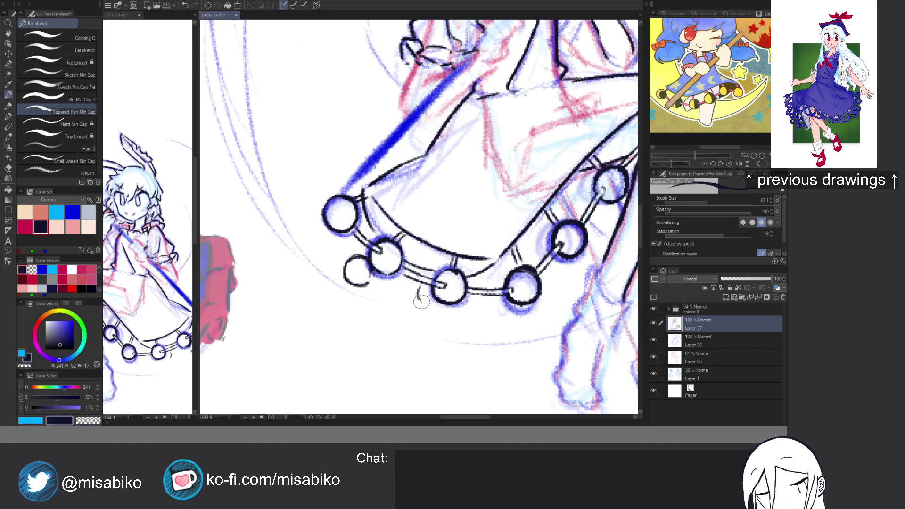
{"action": "key", "text": "ctrl+z"}
{"action": "key", "text": "ctrl+z"}
{"action": "key", "text": "ctrl+z"}
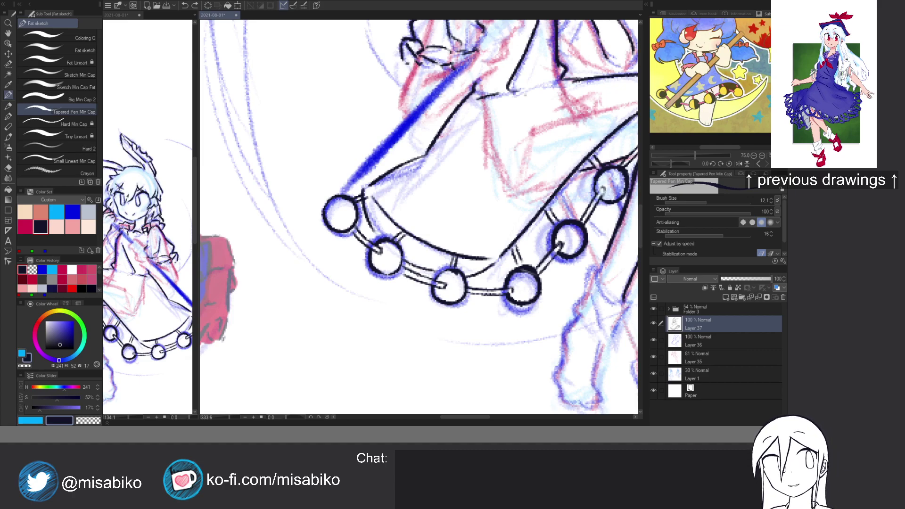
Ink the ankle cuff and the foot of the crossed leg over the sketch.
{"action": "mouse_move", "coordinate": [568, 178]}
{"action": "left_mouse_down"}
{"action": "mouse_move", "coordinate": [460, 206]}
{"action": "mouse_move", "coordinate": [418, 240]}
{"action": "left_mouse_up"}
{"action": "mouse_move", "coordinate": [496, 325]}
{"action": "left_mouse_down"}
{"action": "mouse_move", "coordinate": [504, 266]}
{"action": "mouse_move", "coordinate": [453, 301]}
{"action": "mouse_move", "coordinate": [475, 317]}
{"action": "left_mouse_up"}
{"action": "mouse_move", "coordinate": [449, 286]}
{"action": "left_mouse_down"}
{"action": "mouse_move", "coordinate": [430, 317]}
{"action": "mouse_move", "coordinate": [446, 314]}
{"action": "mouse_move", "coordinate": [456, 351]}
{"action": "left_mouse_up"}
{"action": "key", "text": "ctrl+z"}
{"action": "key", "text": "ctrl+z"}
{"action": "mouse_move", "coordinate": [439, 313]}
{"action": "left_mouse_down"}
{"action": "mouse_move", "coordinate": [434, 332]}
{"action": "mouse_move", "coordinate": [459, 348]}
{"action": "left_mouse_up"}
{"action": "mouse_move", "coordinate": [482, 319]}
{"action": "left_mouse_down"}
{"action": "mouse_move", "coordinate": [463, 356]}
{"action": "mouse_move", "coordinate": [466, 329]}
{"action": "mouse_move", "coordinate": [419, 319]}
{"action": "mouse_move", "coordinate": [406, 363]}
{"action": "mouse_move", "coordinate": [416, 378]}
{"action": "left_mouse_up"}
{"action": "mouse_move", "coordinate": [455, 333]}
{"action": "left_mouse_down"}
{"action": "mouse_move", "coordinate": [445, 385]}
{"action": "mouse_move", "coordinate": [415, 381]}
{"action": "mouse_move", "coordinate": [448, 392]}
{"action": "left_mouse_up"}
{"action": "left_click_drag", "start_coordinate": [446, 375], "coordinate": [452, 381]}
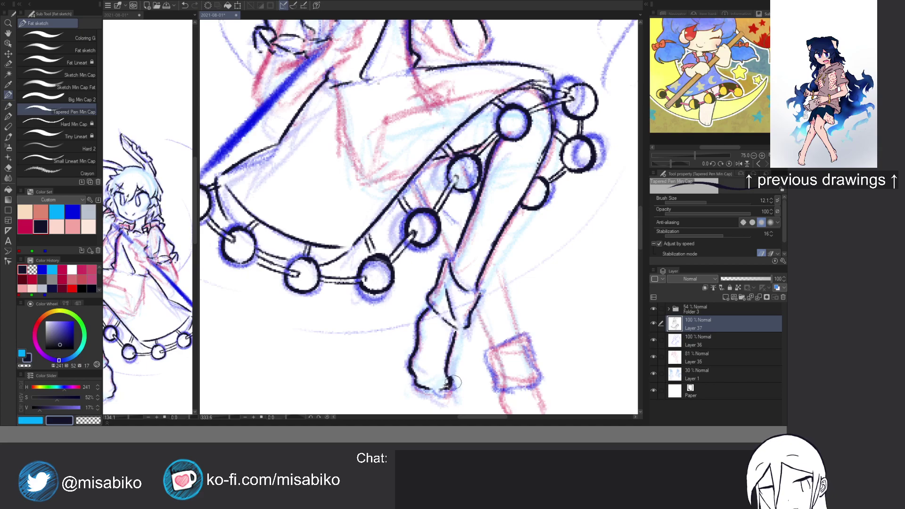
Ink the folded ankle cuff and foot of the other leg over the red sketch.
{"action": "mouse_move", "coordinate": [478, 328]}
{"action": "left_mouse_down"}
{"action": "mouse_move", "coordinate": [423, 259]}
{"action": "mouse_move", "coordinate": [455, 274]}
{"action": "mouse_move", "coordinate": [467, 268]}
{"action": "mouse_move", "coordinate": [482, 313]}
{"action": "left_mouse_up"}
{"action": "key", "text": "c"}
{"action": "mouse_move", "coordinate": [433, 282]}
{"action": "left_mouse_down"}
{"action": "mouse_move", "coordinate": [440, 312]}
{"action": "mouse_move", "coordinate": [477, 306]}
{"action": "mouse_move", "coordinate": [498, 361]}
{"action": "left_mouse_up"}
{"action": "mouse_move", "coordinate": [445, 322]}
{"action": "left_mouse_down"}
{"action": "mouse_move", "coordinate": [474, 379]}
{"action": "mouse_move", "coordinate": [466, 372]}
{"action": "mouse_move", "coordinate": [468, 383]}
{"action": "mouse_move", "coordinate": [495, 370]}
{"action": "left_mouse_up"}
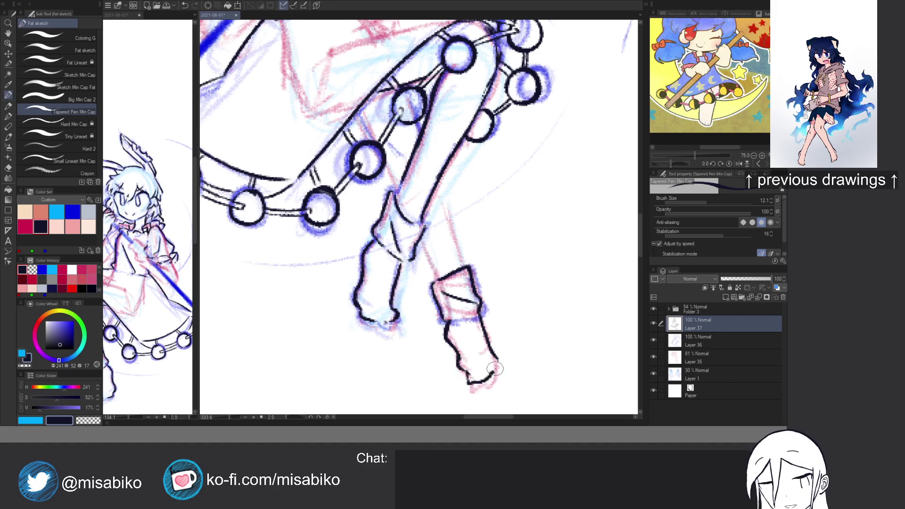
Ink the shin lines of the rear leg above its cuff and the short visible part beneath the skirt.
{"action": "scroll", "coordinate": [495, 370], "scroll_direction": "up", "scroll_amount": 3}
{"action": "left_click_drag", "start_coordinate": [443, 261], "coordinate": [467, 332]}
{"action": "left_click_drag", "start_coordinate": [411, 293], "coordinate": [436, 339]}
{"action": "left_click_drag", "start_coordinate": [434, 297], "coordinate": [450, 346]}
{"action": "left_click_drag", "start_coordinate": [407, 255], "coordinate": [423, 268]}
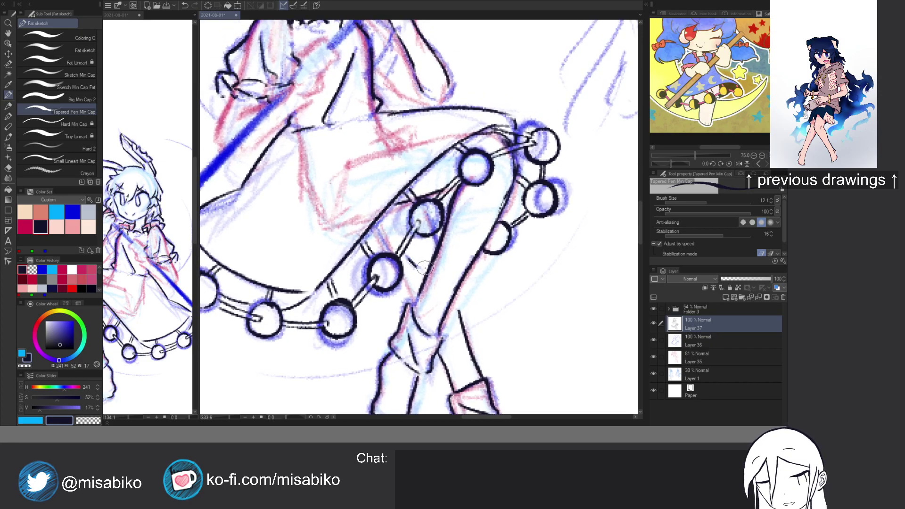
{"action": "left_click_drag", "start_coordinate": [442, 228], "coordinate": [436, 247]}
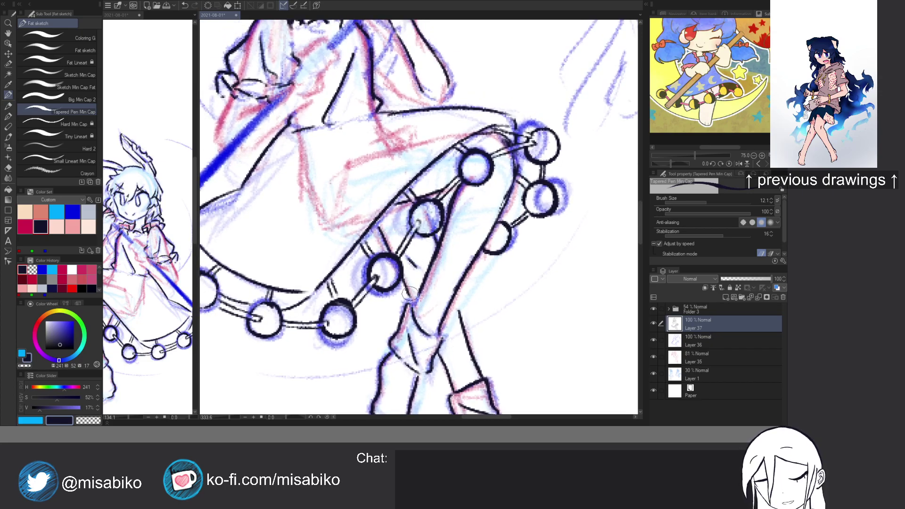
Clean up the chin and redraw the jaw curve on the side of the face nearest the raised hand.
{"action": "left_click_drag", "start_coordinate": [474, 231], "coordinate": [462, 295]}
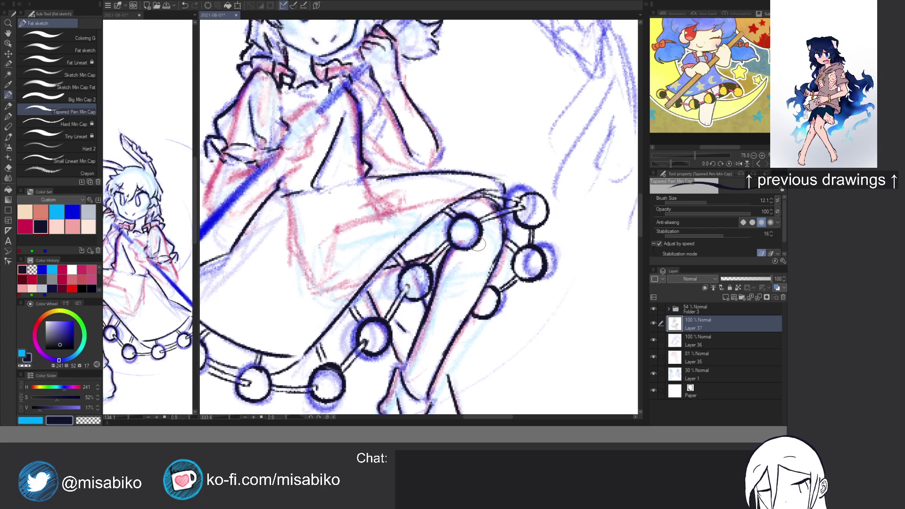
{"action": "scroll", "coordinate": [500, 252], "scroll_direction": "down", "scroll_amount": 3}
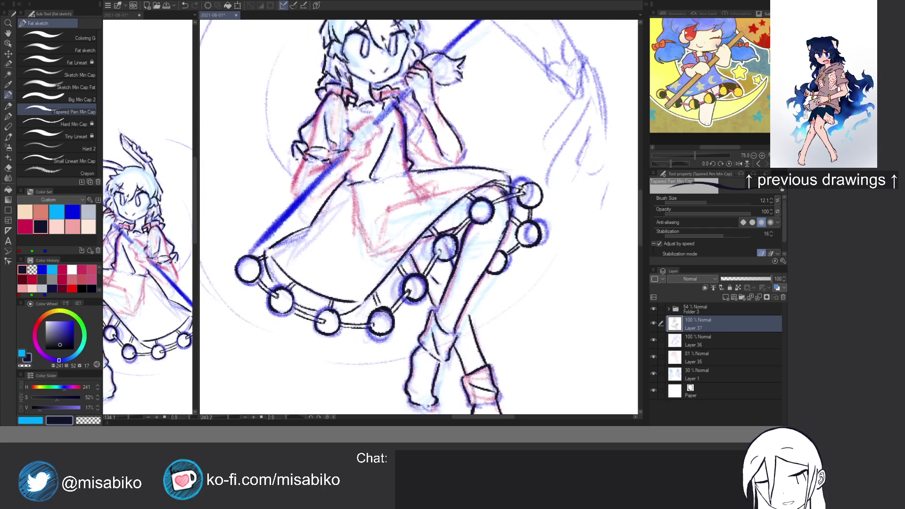
{"action": "left_click_drag", "start_coordinate": [517, 249], "coordinate": [503, 314]}
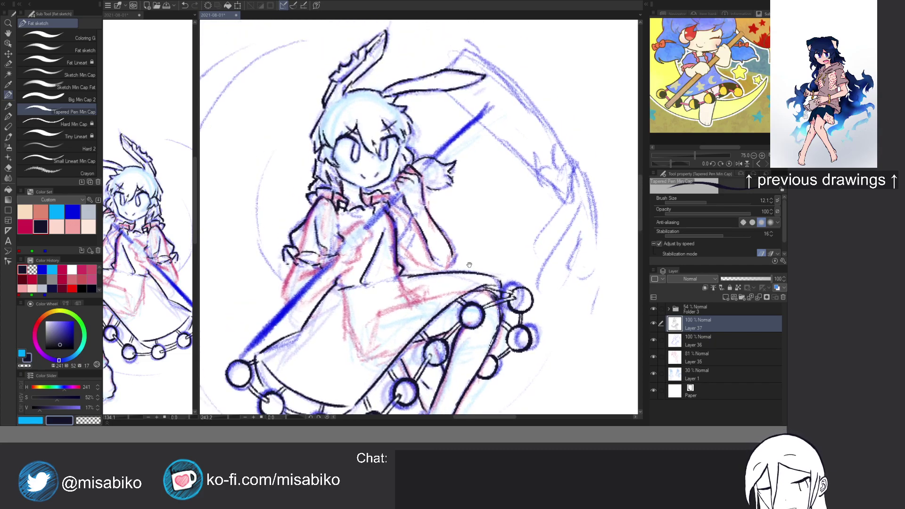
{"action": "left_click_drag", "start_coordinate": [468, 265], "coordinate": [483, 283]}
{"action": "scroll", "coordinate": [414, 197], "scroll_direction": "up", "scroll_amount": 4}
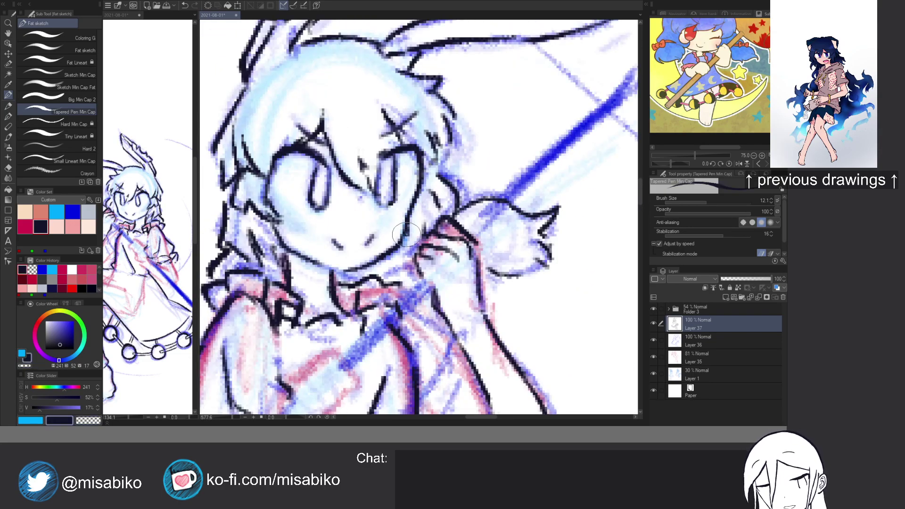
{"action": "key", "text": "c"}
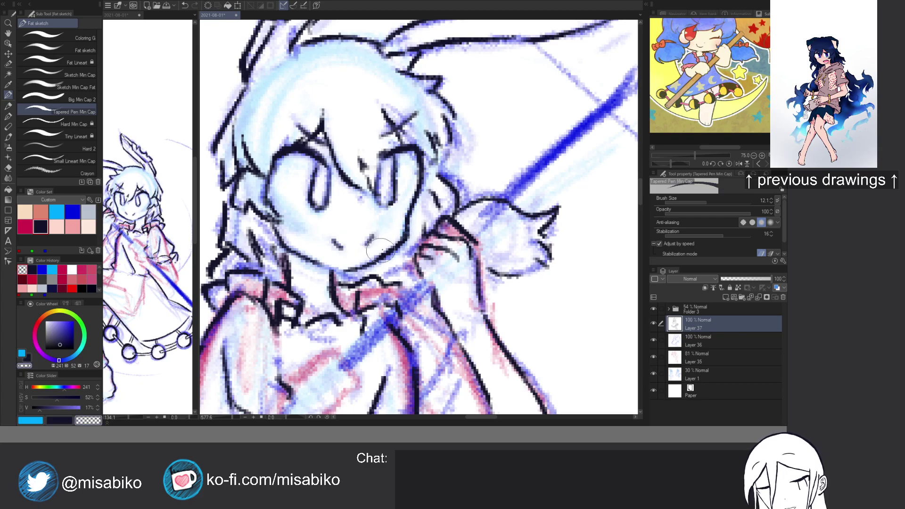
{"action": "scroll", "coordinate": [415, 213], "scroll_direction": "down", "scroll_amount": 3}
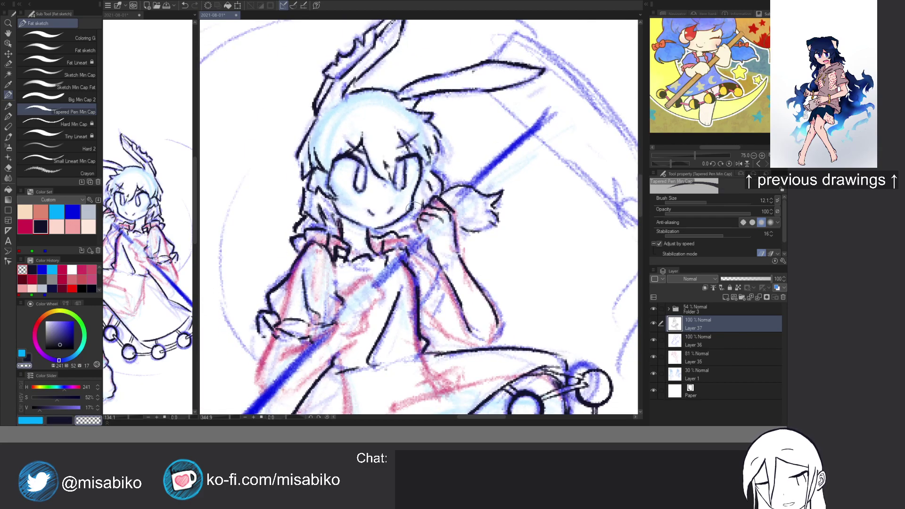
{"action": "key", "text": "c"}
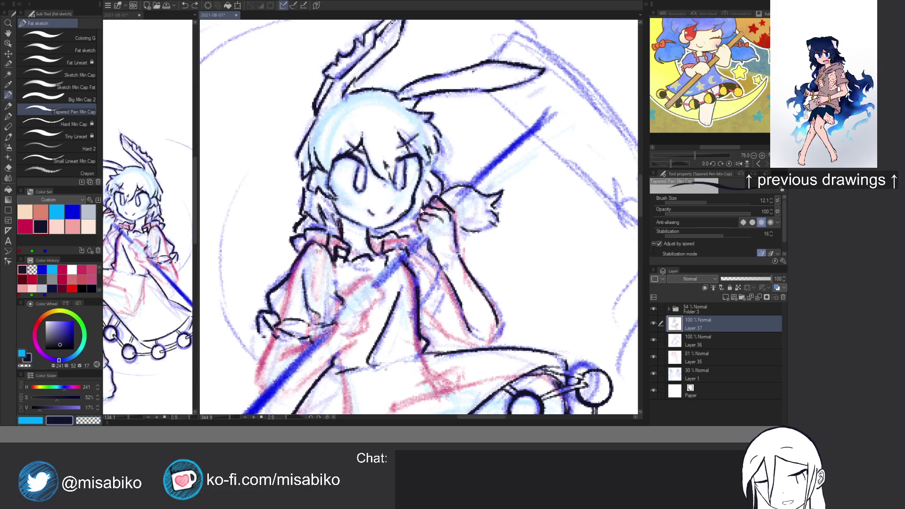
{"action": "left_click_drag", "start_coordinate": [377, 229], "coordinate": [418, 197]}
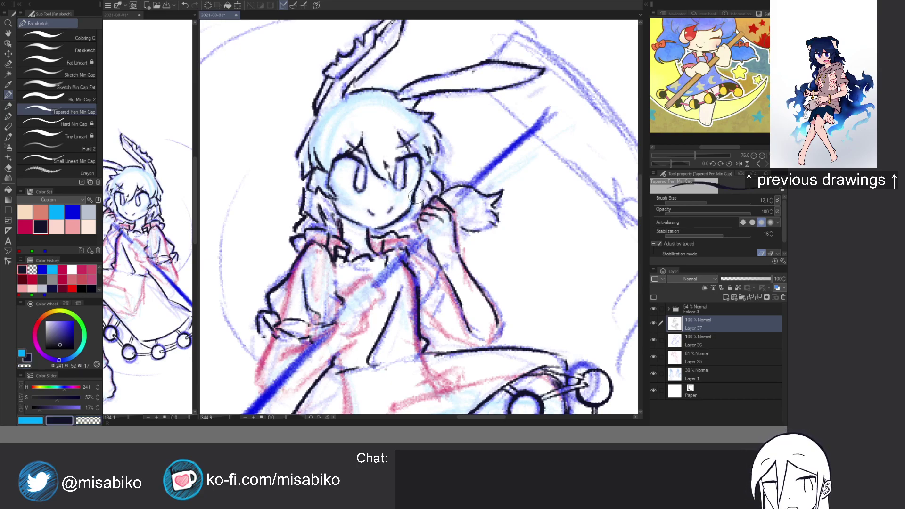
{"action": "key", "text": "c"}
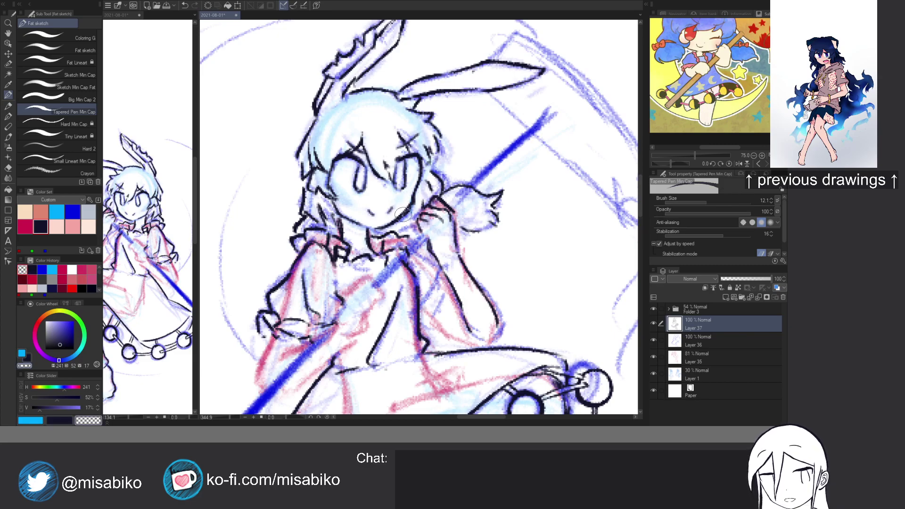
{"action": "key", "text": "c"}
{"action": "key", "text": "c"}
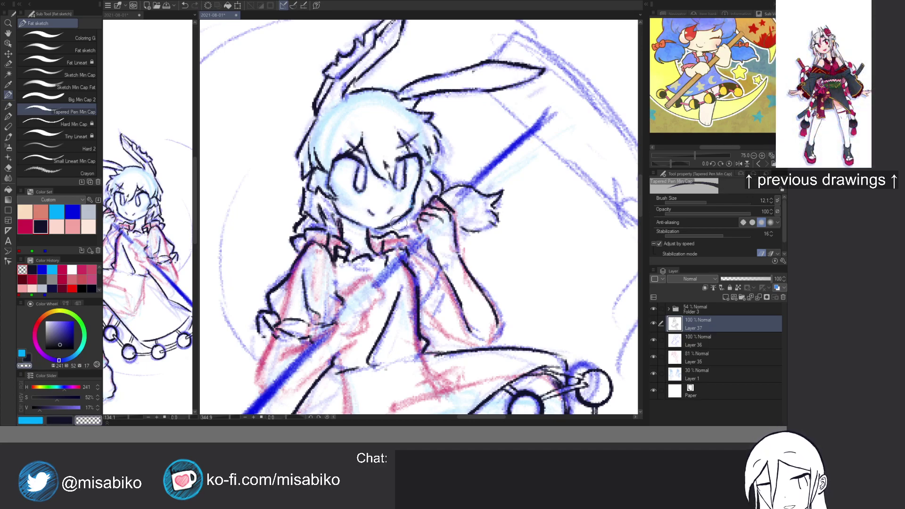
Refine the face contour by touching up the chin and both sides of the jaw with ink and transparent strokes.
{"action": "key", "text": "x"}
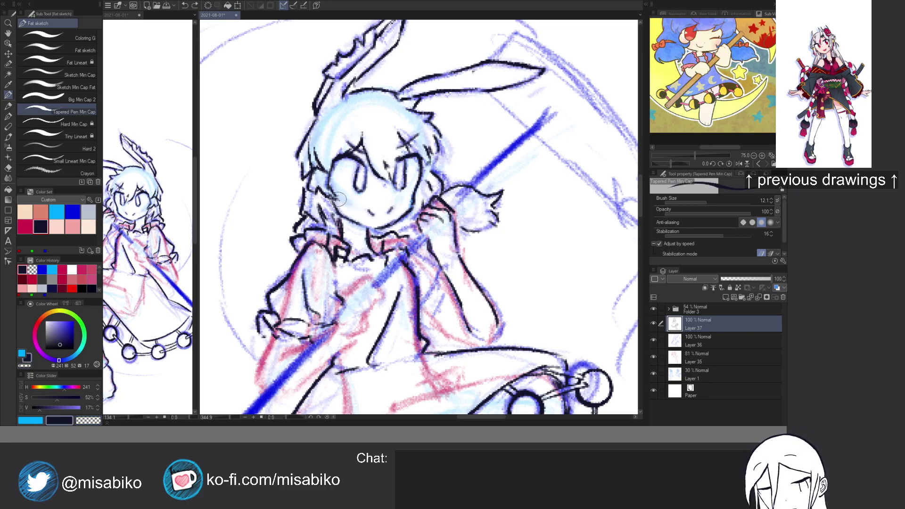
{"action": "key", "text": "c"}
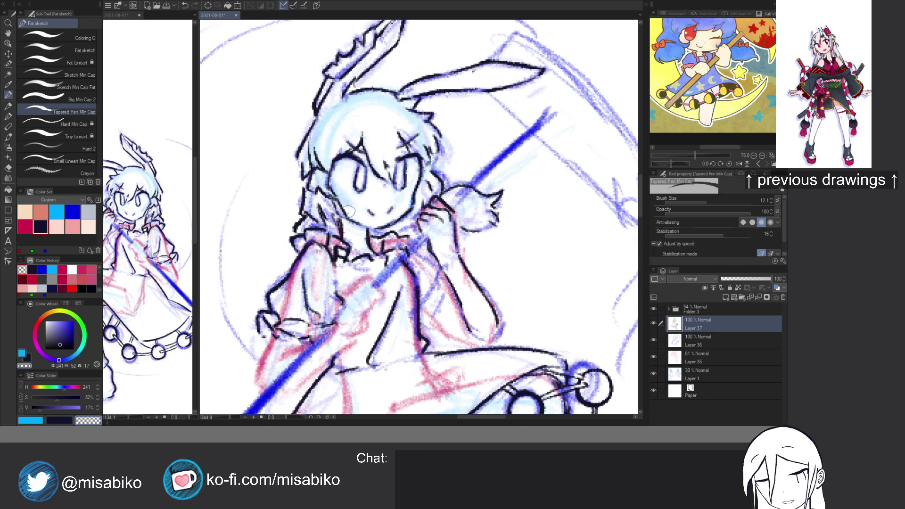
{"action": "key", "text": "c"}
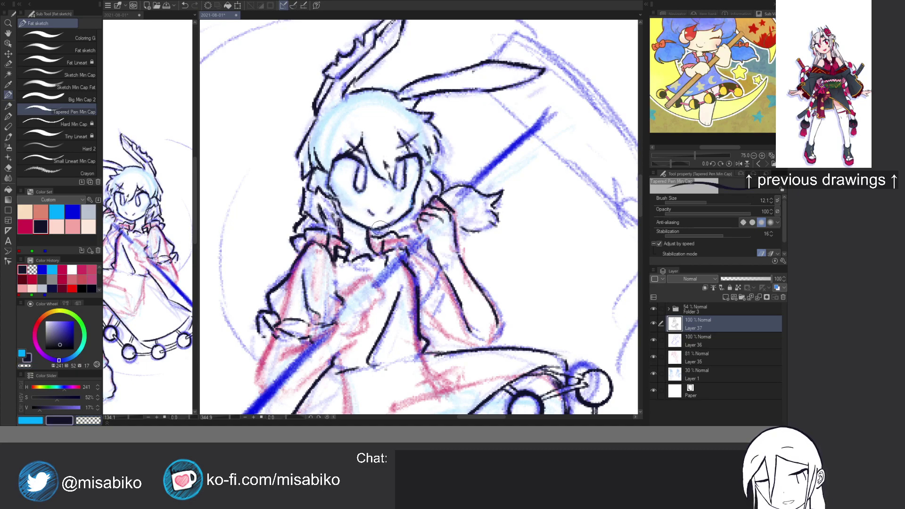
{"action": "key", "text": "c"}
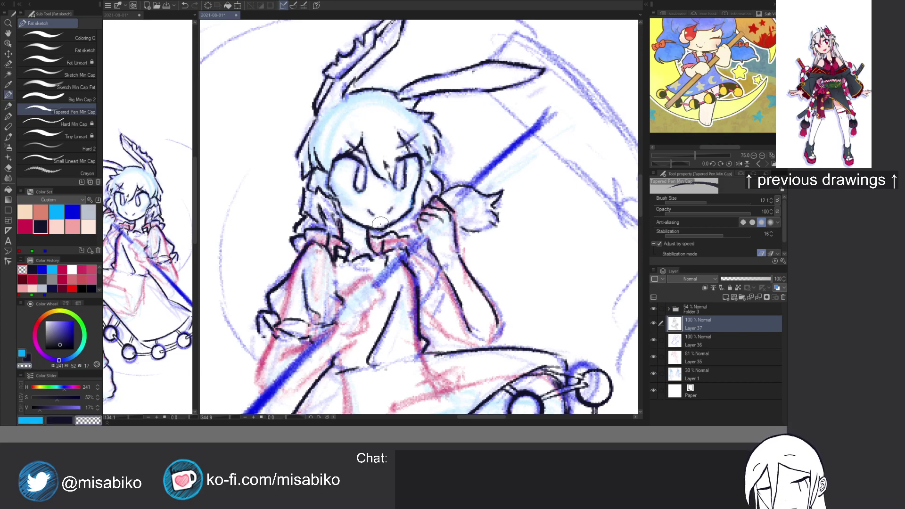
{"action": "mouse_move", "coordinate": [375, 232]}
{"action": "left_mouse_down"}
{"action": "mouse_move", "coordinate": [388, 232]}
{"action": "mouse_move", "coordinate": [413, 204]}
{"action": "left_mouse_up"}
{"action": "key", "text": "c"}
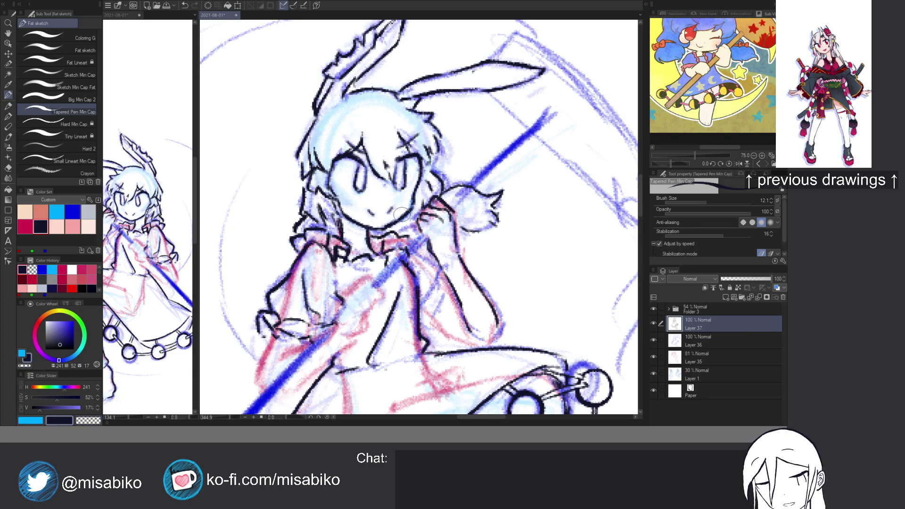
{"action": "key", "text": "c"}
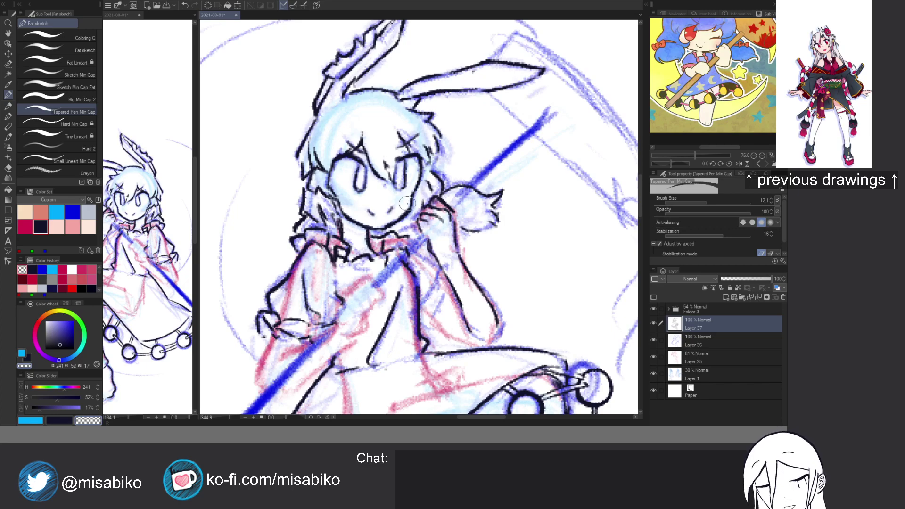
{"action": "key", "text": "c"}
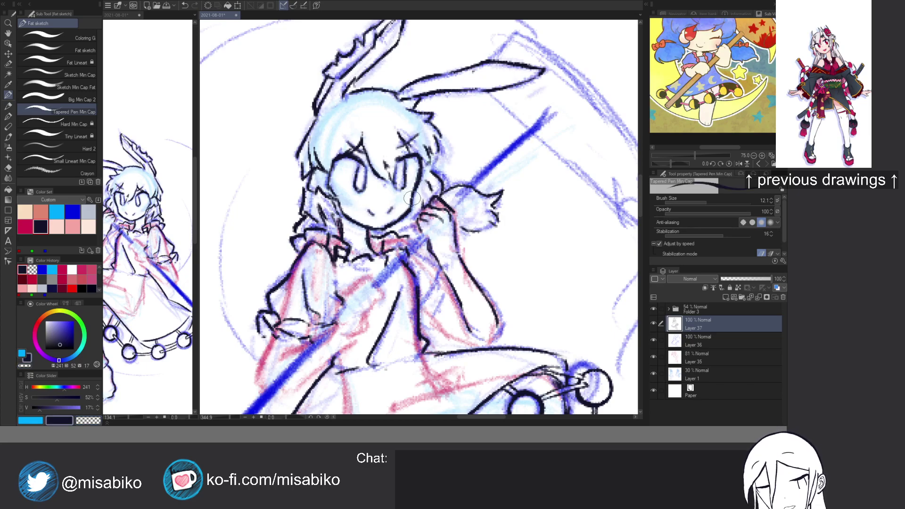
{"action": "key", "text": "c"}
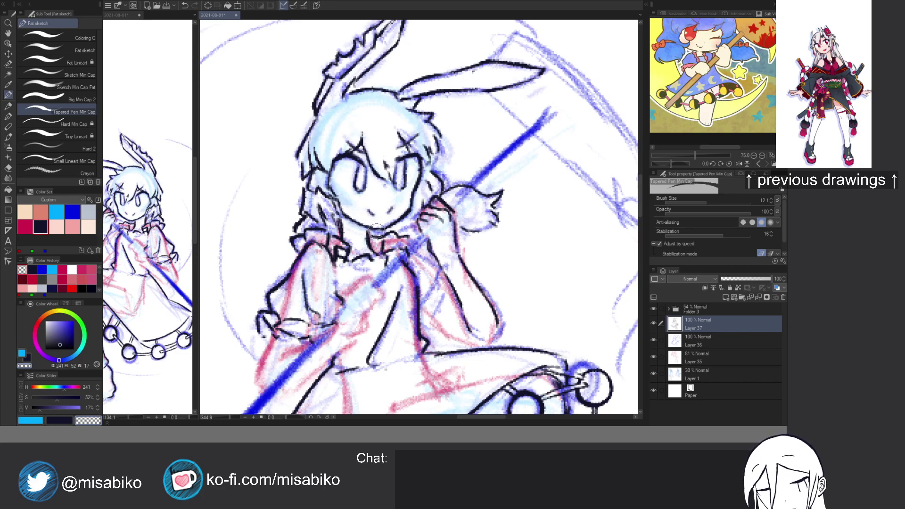
{"action": "key", "text": "c"}
{"action": "mouse_move", "coordinate": [354, 219]}
{"action": "left_mouse_down"}
{"action": "mouse_move", "coordinate": [383, 229]}
{"action": "mouse_move", "coordinate": [367, 222]}
{"action": "left_mouse_up"}
{"action": "key", "text": "c"}
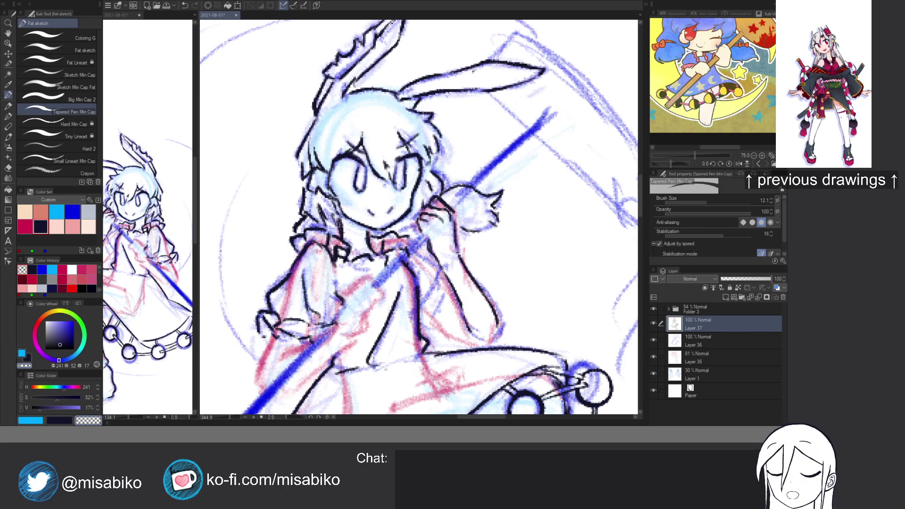
Ink both edges and the end of the mallet handle above the raised hand.
{"action": "left_click_drag", "start_coordinate": [472, 144], "coordinate": [459, 173]}
{"action": "key", "text": "c"}
{"action": "mouse_move", "coordinate": [424, 230]}
{"action": "left_mouse_down"}
{"action": "mouse_move", "coordinate": [439, 252]}
{"action": "mouse_move", "coordinate": [425, 234]}
{"action": "mouse_move", "coordinate": [486, 197]}
{"action": "left_mouse_up"}
{"action": "key", "text": "ctrl+z"}
{"action": "key", "text": "c"}
{"action": "key", "text": "c"}
{"action": "key", "text": "ctrl+z"}
{"action": "left_click_drag", "start_coordinate": [532, 142], "coordinate": [441, 225]}
{"action": "key", "text": "ctrl+z"}
{"action": "left_click_drag", "start_coordinate": [533, 141], "coordinate": [441, 229]}
{"action": "key", "text": "ctrl+z"}
{"action": "mouse_move", "coordinate": [538, 138]}
{"action": "left_mouse_down"}
{"action": "mouse_move", "coordinate": [432, 232]}
{"action": "mouse_move", "coordinate": [546, 140]}
{"action": "mouse_move", "coordinate": [505, 173]}
{"action": "left_mouse_up"}
{"action": "key", "text": "ctrl+z"}
{"action": "key", "text": "c"}
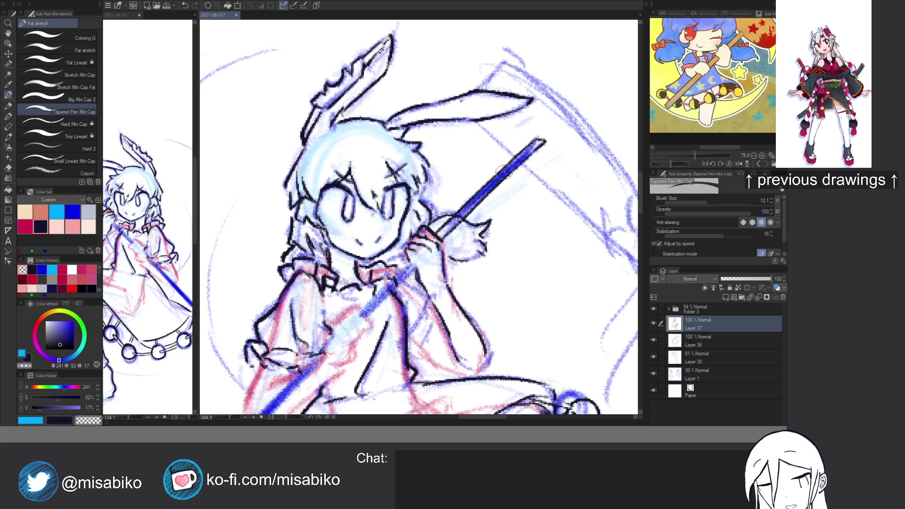
Ink both edges of the mallet handle between the raised hand and the lower hand.
{"action": "left_click_drag", "start_coordinate": [410, 283], "coordinate": [455, 242]}
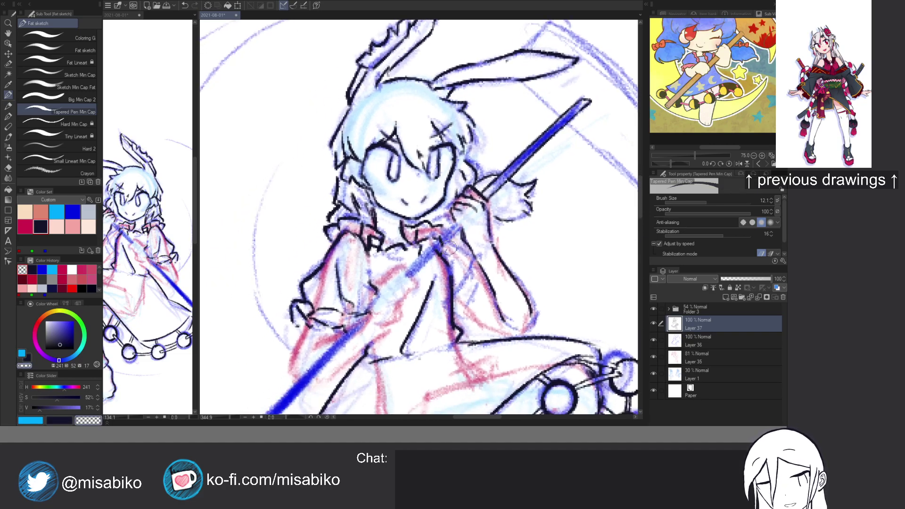
{"action": "key", "text": "c"}
{"action": "left_click_drag", "start_coordinate": [406, 274], "coordinate": [458, 223]}
{"action": "mouse_move", "coordinate": [415, 275]}
{"action": "left_mouse_down"}
{"action": "mouse_move", "coordinate": [466, 224]}
{"action": "mouse_move", "coordinate": [439, 250]}
{"action": "left_mouse_up"}
{"action": "key", "text": "c"}
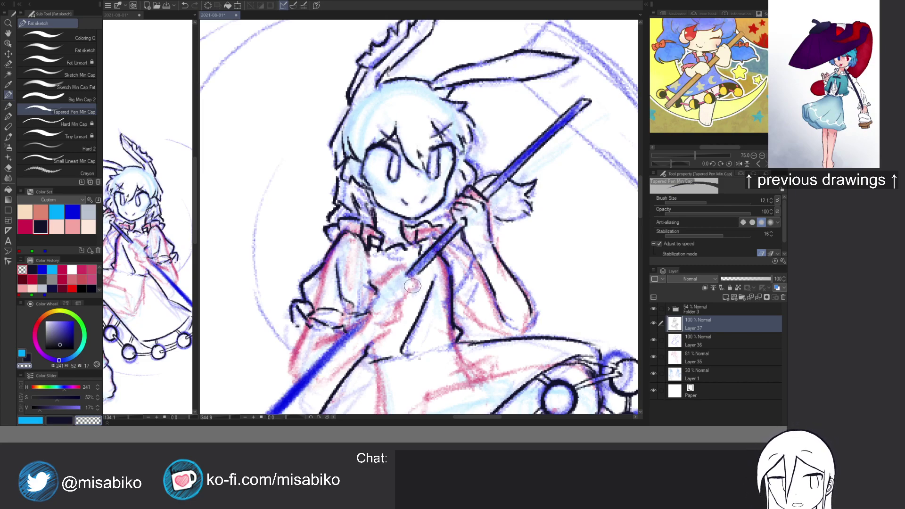
Ink the lower hand's fingers gripping the mallet handle in front of the chest.
{"action": "key", "text": "c"}
{"action": "mouse_move", "coordinate": [406, 269]}
{"action": "left_mouse_down"}
{"action": "mouse_move", "coordinate": [420, 277]}
{"action": "mouse_move", "coordinate": [412, 288]}
{"action": "left_mouse_up"}
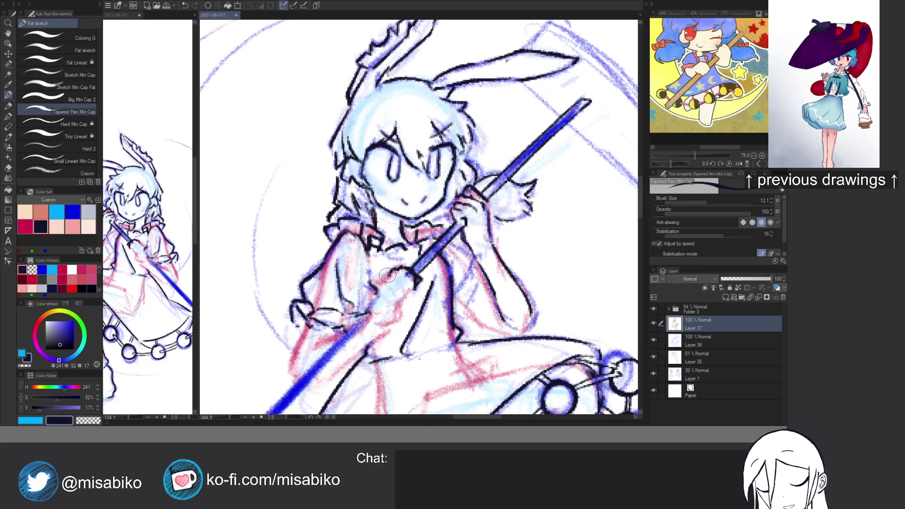
{"action": "left_click_drag", "start_coordinate": [404, 278], "coordinate": [411, 291]}
{"action": "key", "text": "ctrl+z"}
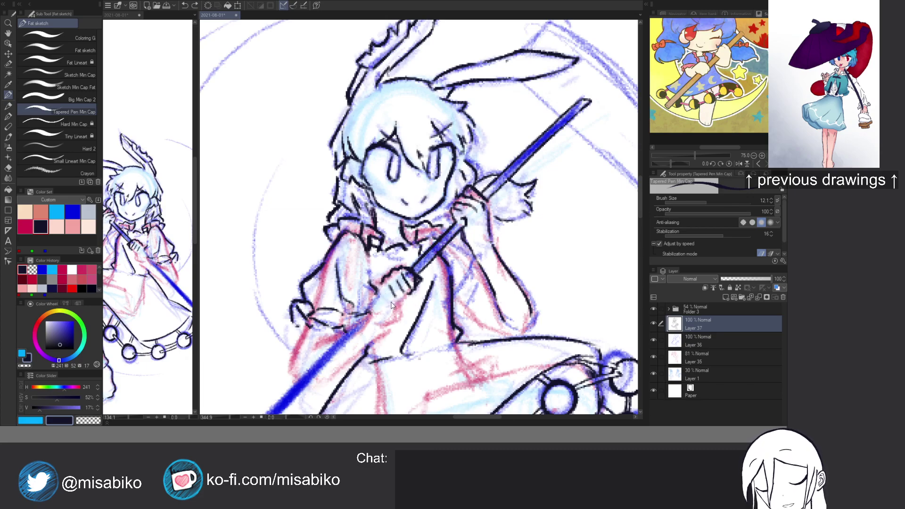
Add ink to the lower hand's outline and clean up the handle edge beside the raised hand with transparent strokes.
{"action": "left_click_drag", "start_coordinate": [380, 284], "coordinate": [381, 302]}
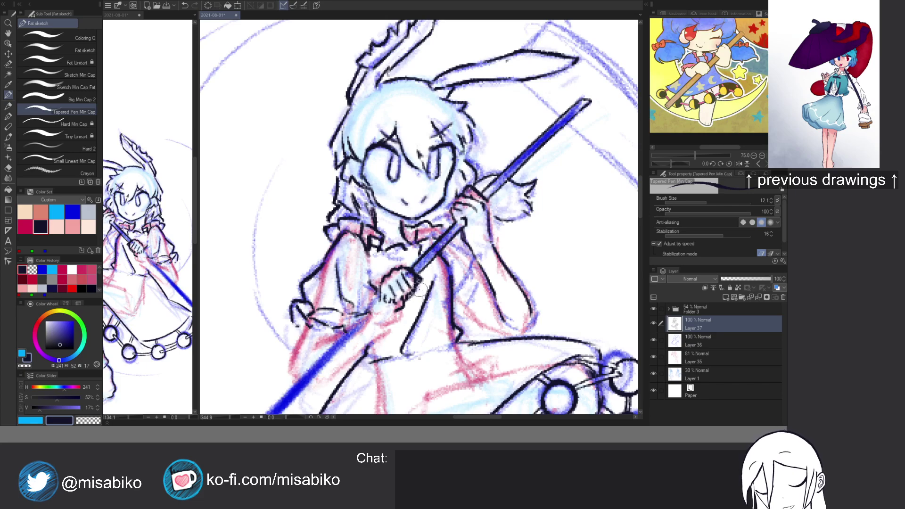
{"action": "left_click_drag", "start_coordinate": [420, 282], "coordinate": [411, 299]}
{"action": "scroll", "coordinate": [430, 272], "scroll_direction": "down", "scroll_amount": 2}
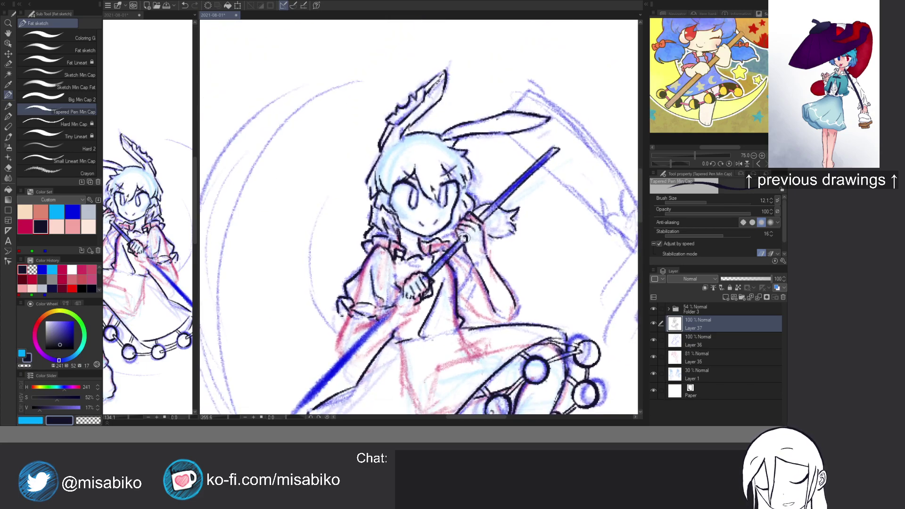
{"action": "key", "text": "c"}
{"action": "left_click_drag", "start_coordinate": [458, 232], "coordinate": [455, 238]}
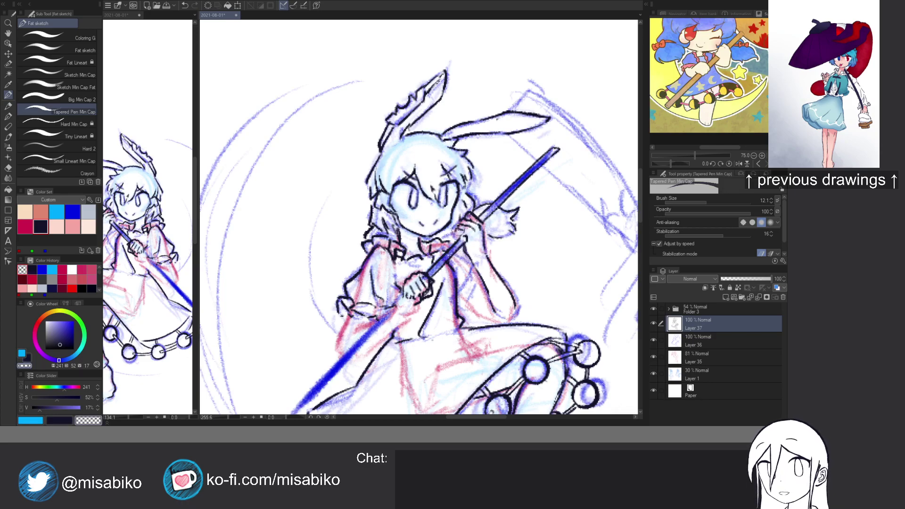
{"action": "key", "text": "c"}
{"action": "left_click_drag", "start_coordinate": [457, 229], "coordinate": [474, 214]}
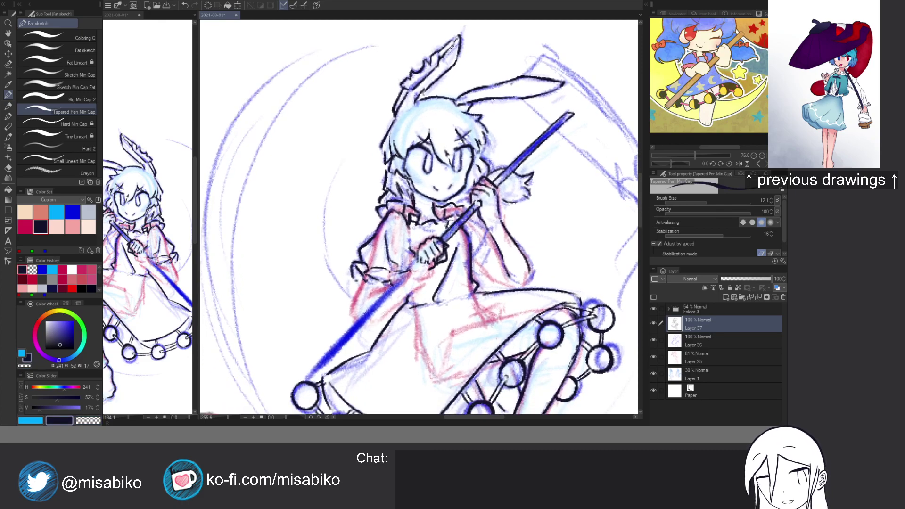
Clear the lower hand's ink and ink the edges of the forearm alongside the mallet handle.
{"action": "key", "text": "c"}
{"action": "mouse_move", "coordinate": [427, 270]}
{"action": "left_mouse_down"}
{"action": "mouse_move", "coordinate": [373, 292]}
{"action": "mouse_move", "coordinate": [375, 302]}
{"action": "mouse_move", "coordinate": [363, 281]}
{"action": "mouse_move", "coordinate": [354, 311]}
{"action": "mouse_move", "coordinate": [355, 303]}
{"action": "mouse_move", "coordinate": [376, 320]}
{"action": "mouse_move", "coordinate": [439, 263]}
{"action": "mouse_move", "coordinate": [424, 274]}
{"action": "mouse_move", "coordinate": [433, 272]}
{"action": "mouse_move", "coordinate": [429, 283]}
{"action": "mouse_move", "coordinate": [417, 250]}
{"action": "mouse_move", "coordinate": [418, 267]}
{"action": "mouse_move", "coordinate": [416, 255]}
{"action": "mouse_move", "coordinate": [428, 266]}
{"action": "mouse_move", "coordinate": [447, 260]}
{"action": "mouse_move", "coordinate": [425, 281]}
{"action": "left_mouse_up"}
{"action": "key", "text": "c"}
{"action": "key", "text": "c"}
{"action": "key", "text": "c"}
{"action": "key", "text": "c"}
{"action": "key", "text": "ctrl+z"}
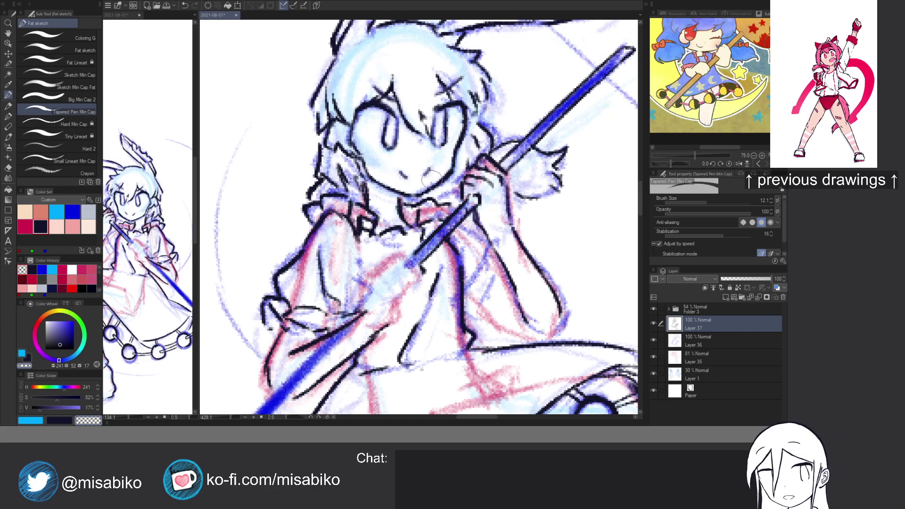
Re-ink the lower hand's fingers and knuckles wrapped around the mallet handle.
{"action": "key", "text": "c"}
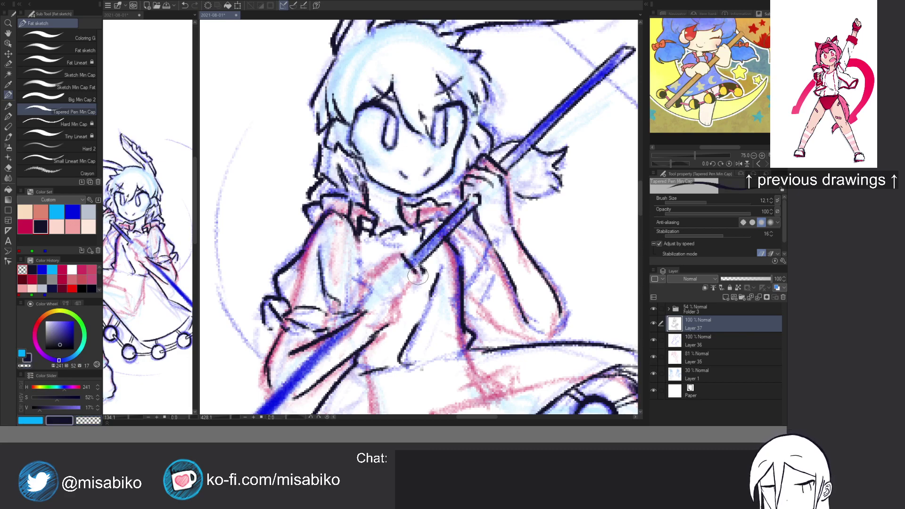
{"action": "mouse_move", "coordinate": [383, 268]}
{"action": "left_mouse_down"}
{"action": "mouse_move", "coordinate": [406, 292]}
{"action": "mouse_move", "coordinate": [398, 265]}
{"action": "mouse_move", "coordinate": [413, 283]}
{"action": "mouse_move", "coordinate": [389, 270]}
{"action": "mouse_move", "coordinate": [404, 290]}
{"action": "mouse_move", "coordinate": [383, 278]}
{"action": "mouse_move", "coordinate": [393, 293]}
{"action": "mouse_move", "coordinate": [376, 285]}
{"action": "mouse_move", "coordinate": [393, 296]}
{"action": "mouse_move", "coordinate": [410, 284]}
{"action": "mouse_move", "coordinate": [387, 296]}
{"action": "mouse_move", "coordinate": [411, 288]}
{"action": "mouse_move", "coordinate": [414, 275]}
{"action": "mouse_move", "coordinate": [395, 261]}
{"action": "left_mouse_up"}
{"action": "key", "text": "c"}
{"action": "mouse_move", "coordinate": [394, 291]}
{"action": "left_mouse_down"}
{"action": "mouse_move", "coordinate": [373, 284]}
{"action": "mouse_move", "coordinate": [371, 297]}
{"action": "mouse_move", "coordinate": [395, 302]}
{"action": "left_mouse_up"}
{"action": "key", "text": "c"}
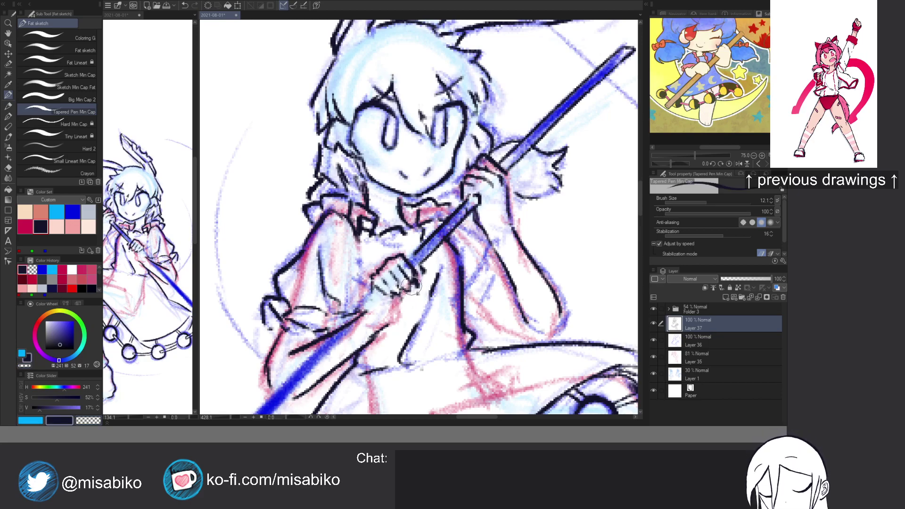
Try short ink strokes at the wrist beneath the lower hand, then undo the last strokes.
{"action": "mouse_move", "coordinate": [407, 295]}
{"action": "left_mouse_down"}
{"action": "mouse_move", "coordinate": [390, 302]}
{"action": "mouse_move", "coordinate": [375, 288]}
{"action": "mouse_move", "coordinate": [375, 309]}
{"action": "mouse_move", "coordinate": [396, 303]}
{"action": "mouse_move", "coordinate": [392, 315]}
{"action": "mouse_move", "coordinate": [377, 315]}
{"action": "mouse_move", "coordinate": [374, 298]}
{"action": "mouse_move", "coordinate": [397, 309]}
{"action": "mouse_move", "coordinate": [379, 326]}
{"action": "mouse_move", "coordinate": [399, 312]}
{"action": "left_mouse_up"}
{"action": "key", "text": "c"}
{"action": "key", "text": "c"}
{"action": "key", "text": "ctrl+z"}
{"action": "key", "text": "ctrl+z"}
{"action": "key", "text": "ctrl+z"}
{"action": "key", "text": "ctrl+z"}
Refine the lower hand's wrist and forearm lines beside the handle with alternating ink and transparent strokes.
{"action": "scroll", "coordinate": [476, 230], "scroll_direction": "down", "scroll_amount": 3}
{"action": "mouse_move", "coordinate": [469, 233]}
{"action": "left_mouse_down"}
{"action": "mouse_move", "coordinate": [468, 197]}
{"action": "mouse_move", "coordinate": [481, 207]}
{"action": "left_mouse_up"}
{"action": "scroll", "coordinate": [449, 213], "scroll_direction": "up", "scroll_amount": 3}
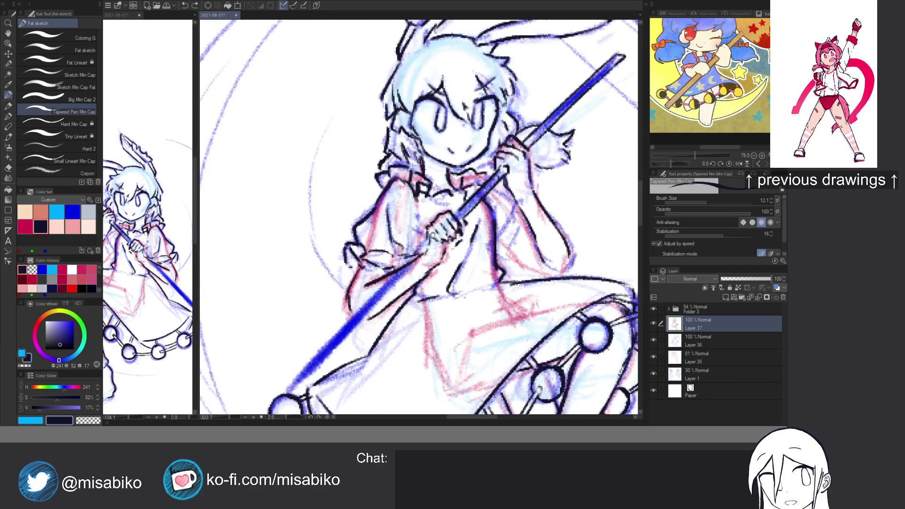
{"action": "key", "text": "c"}
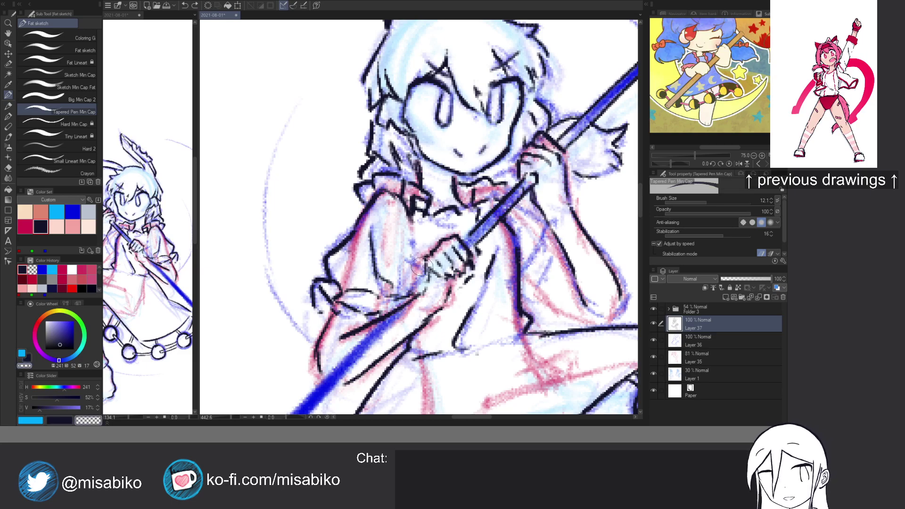
{"action": "key", "text": "c"}
{"action": "mouse_move", "coordinate": [425, 258]}
{"action": "left_mouse_down"}
{"action": "mouse_move", "coordinate": [427, 288]}
{"action": "mouse_move", "coordinate": [446, 287]}
{"action": "mouse_move", "coordinate": [427, 290]}
{"action": "mouse_move", "coordinate": [421, 268]}
{"action": "mouse_move", "coordinate": [414, 287]}
{"action": "mouse_move", "coordinate": [420, 268]}
{"action": "mouse_move", "coordinate": [416, 286]}
{"action": "mouse_move", "coordinate": [438, 298]}
{"action": "left_mouse_up"}
{"action": "key", "text": "c"}
{"action": "key", "text": "c"}
{"action": "left_click_drag", "start_coordinate": [387, 312], "coordinate": [426, 285]}
{"action": "mouse_move", "coordinate": [406, 338]}
{"action": "left_mouse_down"}
{"action": "mouse_move", "coordinate": [450, 292]}
{"action": "mouse_move", "coordinate": [419, 316]}
{"action": "mouse_move", "coordinate": [437, 299]}
{"action": "left_mouse_up"}
{"action": "key", "text": "c"}
{"action": "mouse_move", "coordinate": [419, 338]}
{"action": "left_mouse_down"}
{"action": "mouse_move", "coordinate": [457, 297]}
{"action": "mouse_move", "coordinate": [443, 301]}
{"action": "mouse_move", "coordinate": [451, 291]}
{"action": "mouse_move", "coordinate": [431, 289]}
{"action": "mouse_move", "coordinate": [448, 244]}
{"action": "mouse_move", "coordinate": [413, 276]}
{"action": "left_mouse_up"}
{"action": "key", "text": "c"}
{"action": "key", "text": "c"}
{"action": "left_click_drag", "start_coordinate": [442, 246], "coordinate": [404, 292]}
{"action": "key", "text": "c"}
Ink both edges of the mallet handle from the lower hand down to the skirt hem, redoing strokes that miss.
{"action": "left_click_drag", "start_coordinate": [464, 230], "coordinate": [387, 313]}
{"action": "left_click_drag", "start_coordinate": [366, 336], "coordinate": [448, 256]}
{"action": "left_click_drag", "start_coordinate": [479, 222], "coordinate": [404, 305]}
{"action": "left_click_drag", "start_coordinate": [468, 236], "coordinate": [397, 313]}
{"action": "key", "text": "c"}
{"action": "mouse_move", "coordinate": [493, 210]}
{"action": "left_mouse_down"}
{"action": "mouse_move", "coordinate": [369, 341]}
{"action": "mouse_move", "coordinate": [394, 314]}
{"action": "mouse_move", "coordinate": [377, 331]}
{"action": "mouse_move", "coordinate": [365, 326]}
{"action": "mouse_move", "coordinate": [372, 334]}
{"action": "mouse_move", "coordinate": [367, 325]}
{"action": "mouse_move", "coordinate": [426, 262]}
{"action": "left_mouse_up"}
{"action": "key", "text": "c"}
{"action": "key", "text": "c"}
{"action": "key", "text": "c"}
{"action": "key", "text": "ctrl+z"}
{"action": "left_click_drag", "start_coordinate": [367, 325], "coordinate": [430, 259]}
{"action": "key", "text": "ctrl+z"}
{"action": "left_click_drag", "start_coordinate": [367, 325], "coordinate": [474, 215]}
{"action": "left_click_drag", "start_coordinate": [425, 262], "coordinate": [500, 185]}
{"action": "key", "text": "c"}
{"action": "left_click_drag", "start_coordinate": [453, 236], "coordinate": [485, 205]}
{"action": "left_click_drag", "start_coordinate": [424, 262], "coordinate": [494, 199]}
{"action": "key", "text": "ctrl+z"}
{"action": "left_click_drag", "start_coordinate": [452, 241], "coordinate": [359, 325]}
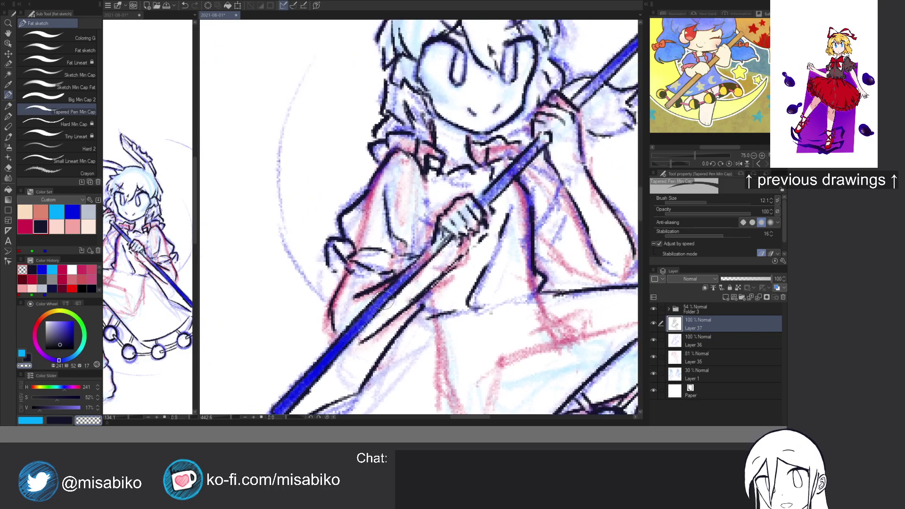
Clean up the sleeve where the handle crosses it and strengthen the forearm's lower edge.
{"action": "key", "text": "c"}
{"action": "mouse_move", "coordinate": [387, 291]}
{"action": "left_mouse_down"}
{"action": "mouse_move", "coordinate": [451, 225]}
{"action": "mouse_move", "coordinate": [376, 314]}
{"action": "mouse_move", "coordinate": [411, 275]}
{"action": "mouse_move", "coordinate": [391, 302]}
{"action": "mouse_move", "coordinate": [409, 286]}
{"action": "left_mouse_up"}
{"action": "key", "text": "c"}
{"action": "mouse_move", "coordinate": [448, 251]}
{"action": "left_mouse_down"}
{"action": "mouse_move", "coordinate": [396, 301]}
{"action": "mouse_move", "coordinate": [433, 267]}
{"action": "mouse_move", "coordinate": [423, 310]}
{"action": "left_mouse_up"}
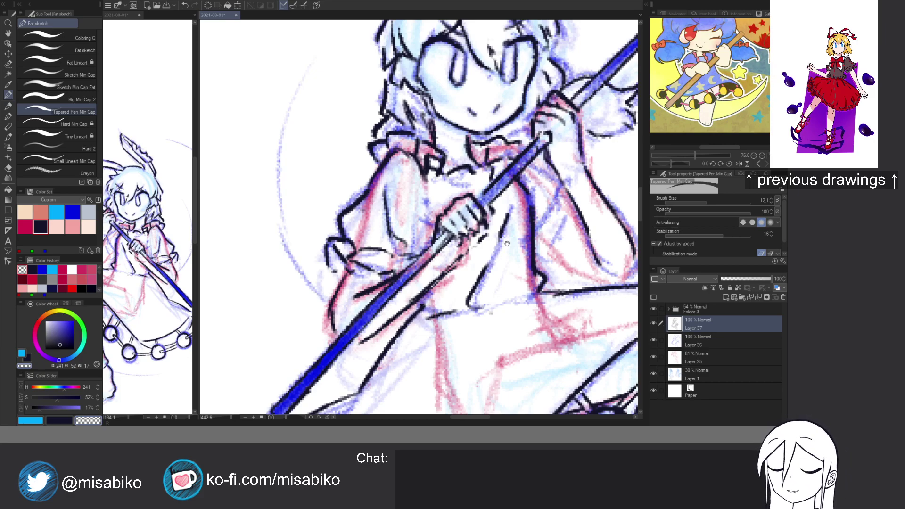
{"action": "left_click_drag", "start_coordinate": [504, 244], "coordinate": [453, 277]}
Ink the short end and the long outer edge of the mallet head behind the ear.
{"action": "left_click_drag", "start_coordinate": [388, 274], "coordinate": [299, 262]}
{"action": "left_click_drag", "start_coordinate": [436, 196], "coordinate": [452, 185]}
{"action": "key", "text": "c"}
{"action": "left_click_drag", "start_coordinate": [391, 147], "coordinate": [421, 118]}
{"action": "key", "text": "ctrl+z"}
{"action": "mouse_move", "coordinate": [386, 152]}
{"action": "left_mouse_down"}
{"action": "mouse_move", "coordinate": [418, 119]}
{"action": "mouse_move", "coordinate": [397, 150]}
{"action": "left_mouse_up"}
{"action": "mouse_move", "coordinate": [416, 122]}
{"action": "left_mouse_down"}
{"action": "mouse_move", "coordinate": [508, 192]}
{"action": "mouse_move", "coordinate": [556, 256]}
{"action": "left_mouse_up"}
{"action": "key", "text": "ctrl+z"}
{"action": "mouse_move", "coordinate": [419, 127]}
{"action": "left_mouse_down"}
{"action": "mouse_move", "coordinate": [507, 187]}
{"action": "mouse_move", "coordinate": [597, 292]}
{"action": "mouse_move", "coordinate": [599, 329]}
{"action": "mouse_move", "coordinate": [608, 304]}
{"action": "mouse_move", "coordinate": [595, 338]}
{"action": "mouse_move", "coordinate": [573, 360]}
{"action": "left_mouse_up"}
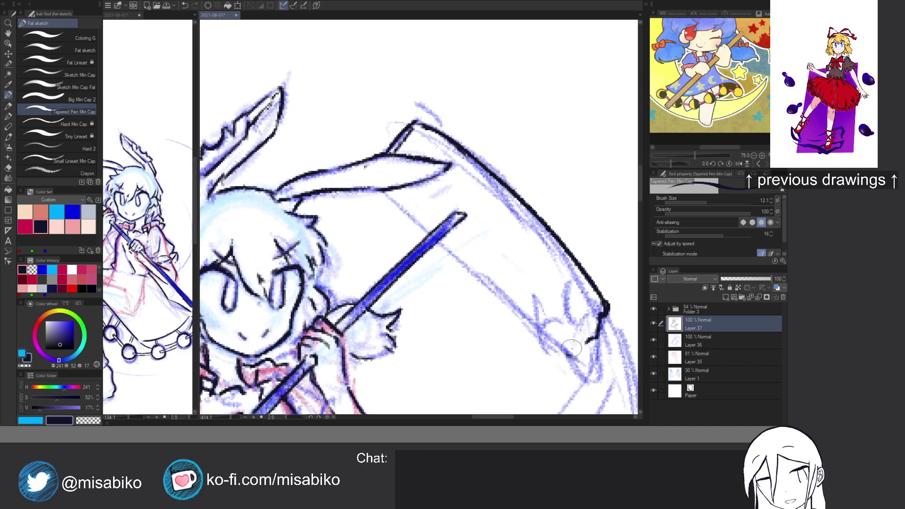
Clean up the mallet head's far corner and ink its far end.
{"action": "key", "text": "c"}
{"action": "mouse_move", "coordinate": [611, 307]}
{"action": "left_mouse_down"}
{"action": "mouse_move", "coordinate": [568, 360]}
{"action": "mouse_move", "coordinate": [579, 356]}
{"action": "mouse_move", "coordinate": [565, 356]}
{"action": "left_mouse_up"}
{"action": "key", "text": "c"}
{"action": "key", "text": "c"}
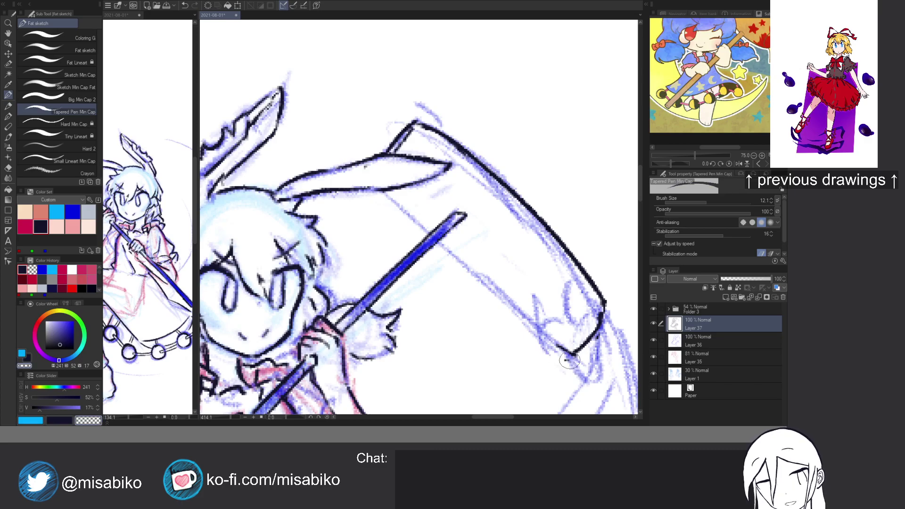
Ink the long inner edge of the mallet head facing the figure.
{"action": "key", "text": "x"}
{"action": "left_click_drag", "start_coordinate": [385, 191], "coordinate": [578, 349]}
{"action": "key", "text": "ctrl+z"}
{"action": "mouse_move", "coordinate": [441, 245]}
{"action": "left_mouse_down"}
{"action": "mouse_move", "coordinate": [523, 320]}
{"action": "mouse_move", "coordinate": [573, 350]}
{"action": "left_mouse_up"}
{"action": "mouse_move", "coordinate": [586, 317]}
{"action": "left_mouse_down"}
{"action": "mouse_move", "coordinate": [527, 363]}
{"action": "mouse_move", "coordinate": [504, 267]}
{"action": "mouse_move", "coordinate": [522, 142]}
{"action": "left_mouse_up"}
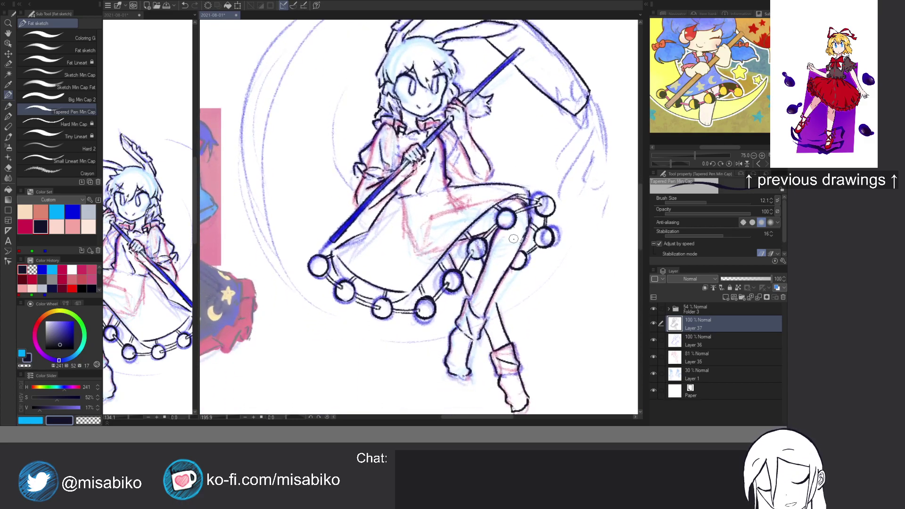
Touch up the ink lines around the cuff at the front leg's ankle.
{"action": "scroll", "coordinate": [456, 326], "scroll_direction": "up", "scroll_amount": 4}
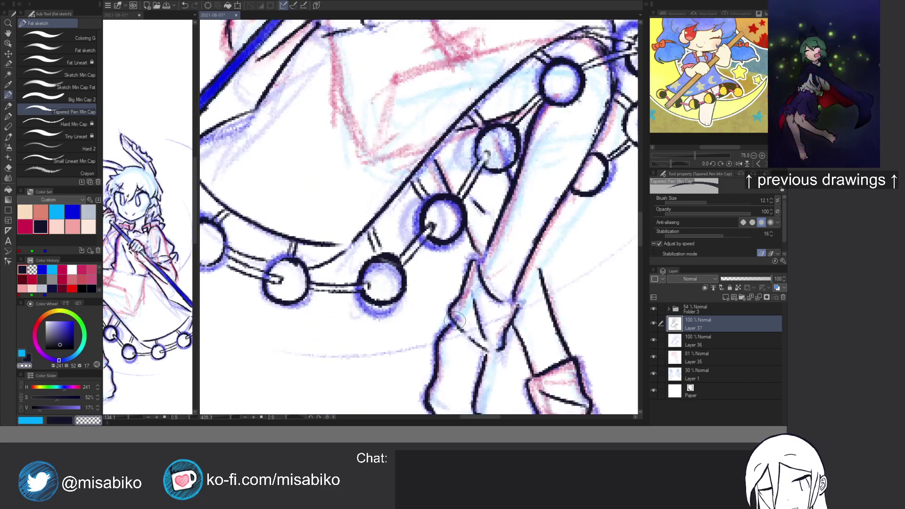
{"action": "left_click_drag", "start_coordinate": [453, 320], "coordinate": [461, 343]}
{"action": "left_click_drag", "start_coordinate": [514, 282], "coordinate": [481, 299]}
{"action": "mouse_move", "coordinate": [526, 236]}
{"action": "left_mouse_down"}
{"action": "mouse_move", "coordinate": [493, 299]}
{"action": "mouse_move", "coordinate": [497, 319]}
{"action": "left_mouse_up"}
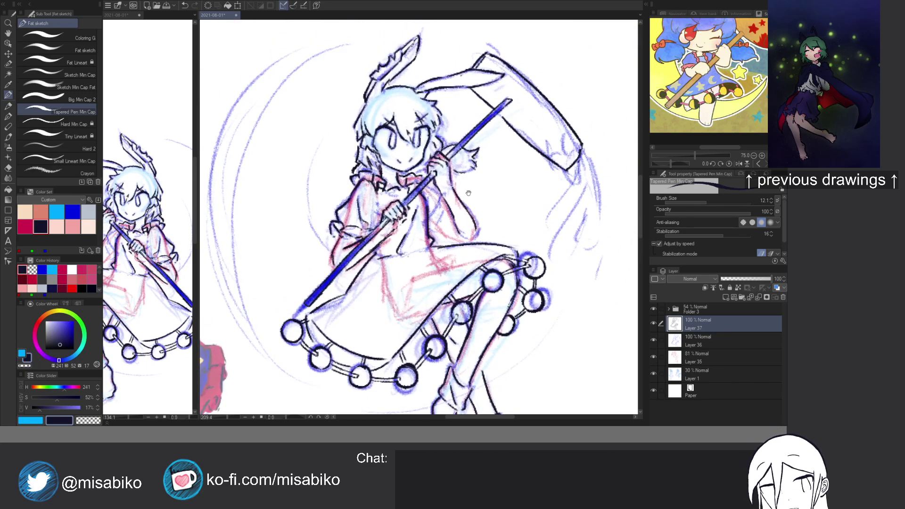
Ink the sleeve opening and fold lines between the torso and the raised forearm.
{"action": "scroll", "coordinate": [433, 193], "scroll_direction": "up", "scroll_amount": 6}
{"action": "mouse_move", "coordinate": [412, 176]}
{"action": "left_mouse_down"}
{"action": "mouse_move", "coordinate": [433, 217]}
{"action": "mouse_move", "coordinate": [473, 238]}
{"action": "left_mouse_up"}
{"action": "key", "text": "c"}
{"action": "key", "text": "c"}
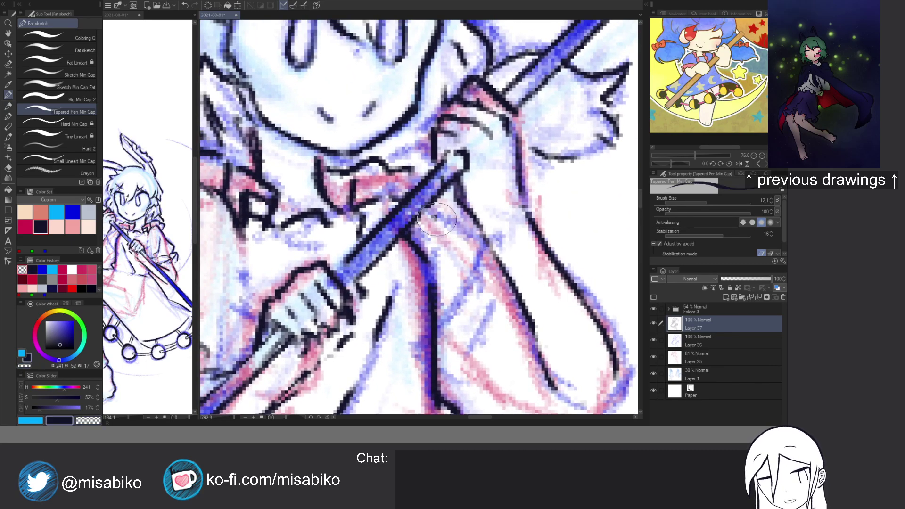
{"action": "left_click_drag", "start_coordinate": [434, 217], "coordinate": [489, 242]}
{"action": "left_click_drag", "start_coordinate": [439, 257], "coordinate": [452, 322]}
{"action": "left_click_drag", "start_coordinate": [487, 262], "coordinate": [458, 334]}
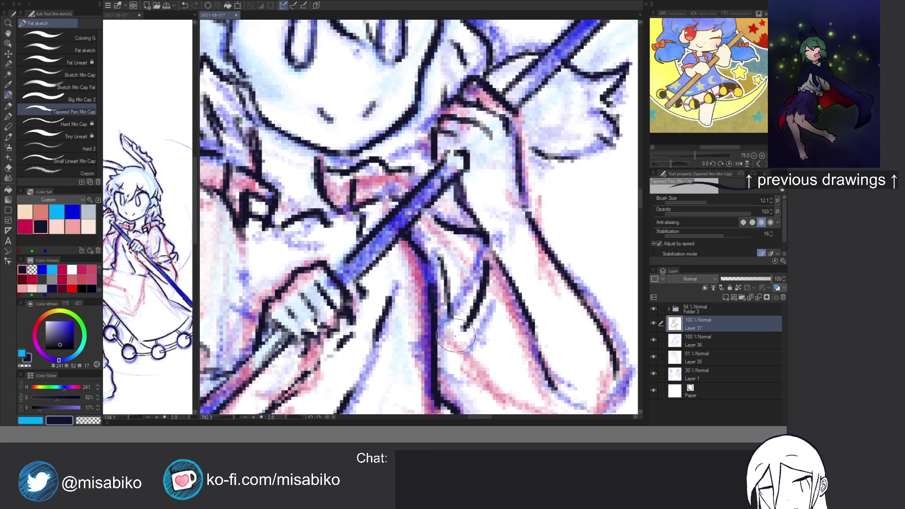
Touch up the lower arm's sleeve cuff and ink the raised arm's sleeve edge beside the forearm.
{"action": "scroll", "coordinate": [448, 354], "scroll_direction": "down", "scroll_amount": 3}
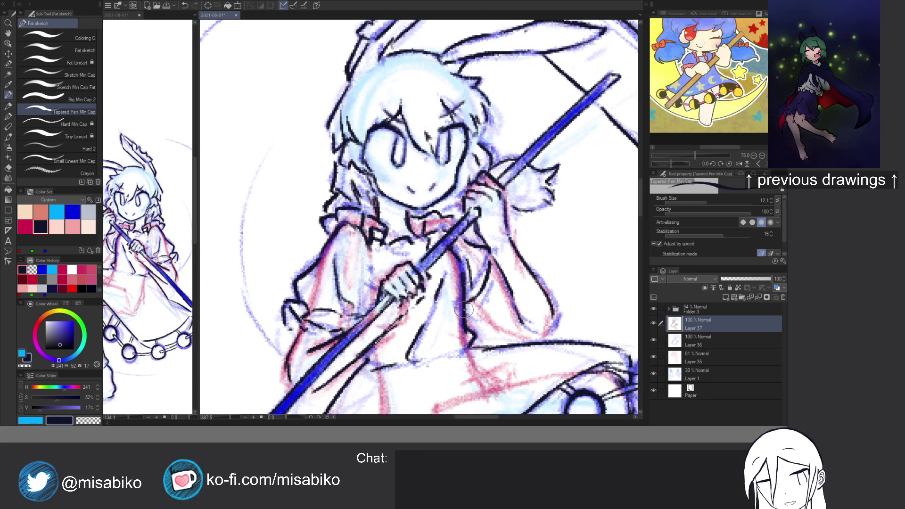
{"action": "key", "text": "c"}
{"action": "mouse_move", "coordinate": [287, 310]}
{"action": "left_mouse_down"}
{"action": "mouse_move", "coordinate": [297, 325]}
{"action": "mouse_move", "coordinate": [297, 312]}
{"action": "mouse_move", "coordinate": [283, 304]}
{"action": "mouse_move", "coordinate": [296, 332]}
{"action": "mouse_move", "coordinate": [320, 331]}
{"action": "mouse_move", "coordinate": [315, 323]}
{"action": "mouse_move", "coordinate": [340, 332]}
{"action": "left_mouse_up"}
{"action": "key", "text": "c"}
{"action": "left_click_drag", "start_coordinate": [493, 286], "coordinate": [484, 317]}
{"action": "mouse_move", "coordinate": [492, 278]}
{"action": "left_mouse_down"}
{"action": "mouse_move", "coordinate": [503, 294]}
{"action": "mouse_move", "coordinate": [498, 265]}
{"action": "left_mouse_up"}
{"action": "mouse_move", "coordinate": [500, 201]}
{"action": "left_mouse_down"}
{"action": "mouse_move", "coordinate": [505, 230]}
{"action": "mouse_move", "coordinate": [501, 207]}
{"action": "left_mouse_up"}
{"action": "key", "text": "c"}
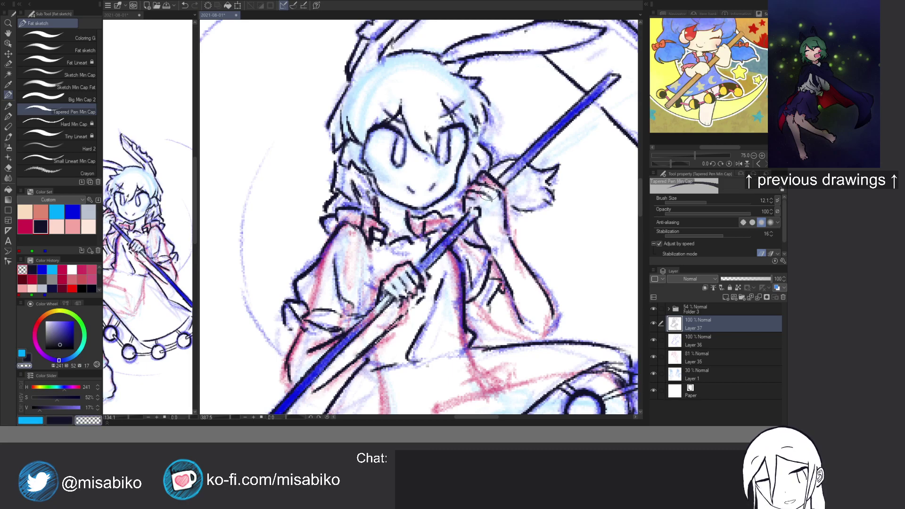
Ink the ruffled hem of the raised arm's sleeve next to the waist.
{"action": "key", "text": "c"}
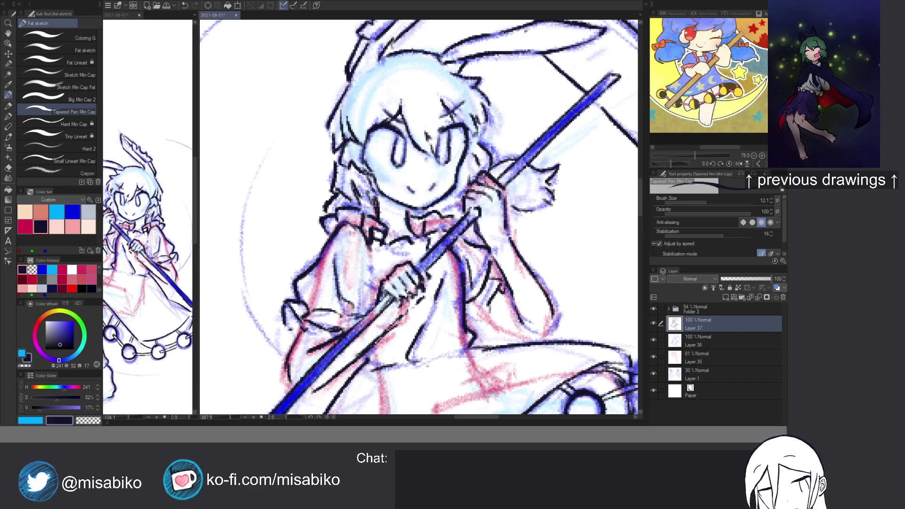
{"action": "mouse_move", "coordinate": [468, 195]}
{"action": "left_mouse_down"}
{"action": "mouse_move", "coordinate": [485, 206]}
{"action": "mouse_move", "coordinate": [492, 259]}
{"action": "mouse_move", "coordinate": [476, 228]}
{"action": "mouse_move", "coordinate": [493, 236]}
{"action": "mouse_move", "coordinate": [503, 204]}
{"action": "mouse_move", "coordinate": [507, 231]}
{"action": "mouse_move", "coordinate": [507, 200]}
{"action": "mouse_move", "coordinate": [515, 239]}
{"action": "left_mouse_up"}
{"action": "key", "text": "c"}
{"action": "key", "text": "c"}
{"action": "key", "text": "c"}
{"action": "key", "text": "c"}
{"action": "left_click_drag", "start_coordinate": [468, 322], "coordinate": [490, 310]}
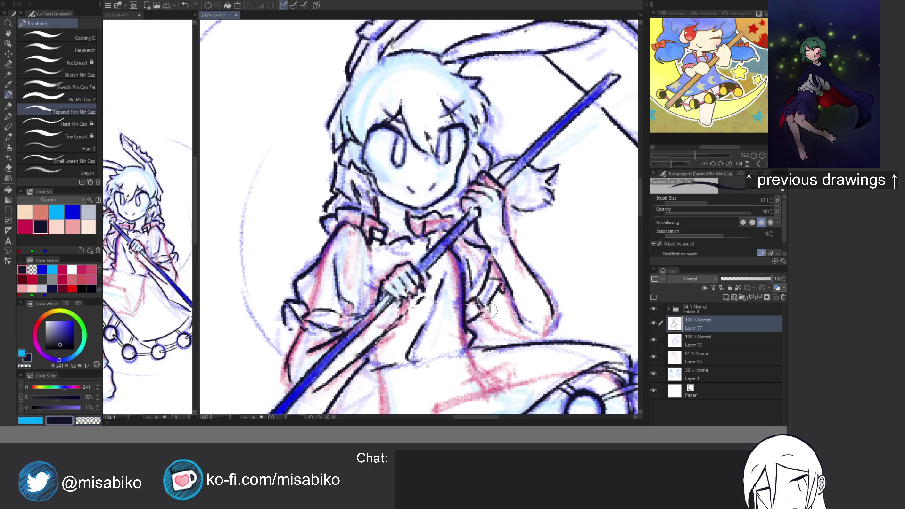
Ink the raised arm's sleeve ruffle and its lower edge running toward the elbow.
{"action": "left_click_drag", "start_coordinate": [492, 269], "coordinate": [504, 281]}
{"action": "left_click_drag", "start_coordinate": [484, 312], "coordinate": [512, 338]}
{"action": "key", "text": "ctrl+z"}
{"action": "mouse_move", "coordinate": [484, 311]}
{"action": "left_mouse_down"}
{"action": "mouse_move", "coordinate": [539, 340]}
{"action": "mouse_move", "coordinate": [514, 328]}
{"action": "mouse_move", "coordinate": [546, 336]}
{"action": "mouse_move", "coordinate": [550, 316]}
{"action": "mouse_move", "coordinate": [540, 338]}
{"action": "left_mouse_up"}
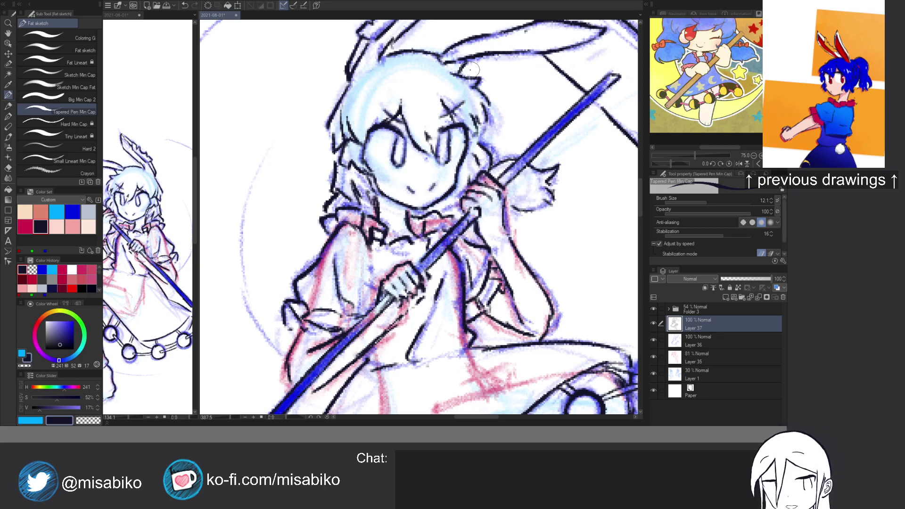
Clean up the ink lines at the base of the folded ear with transparent strokes.
{"action": "key", "text": "c"}
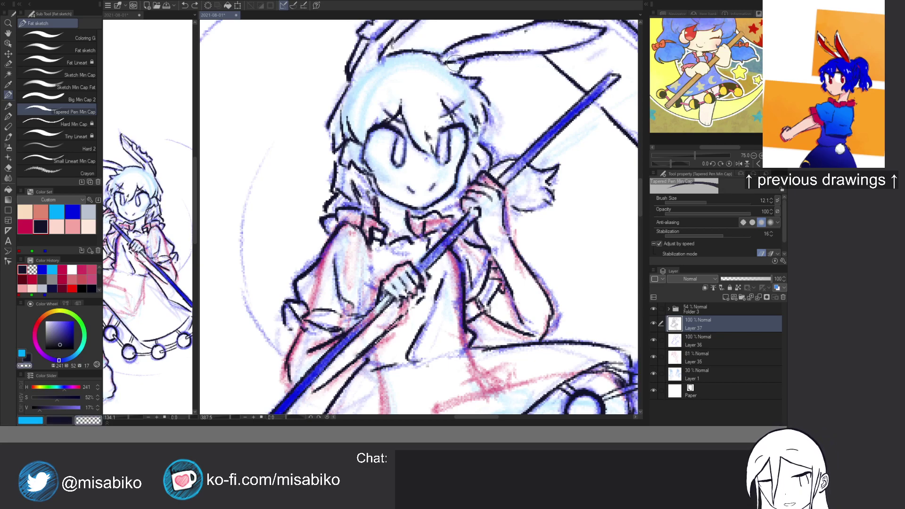
{"action": "left_click_drag", "start_coordinate": [452, 65], "coordinate": [442, 62]}
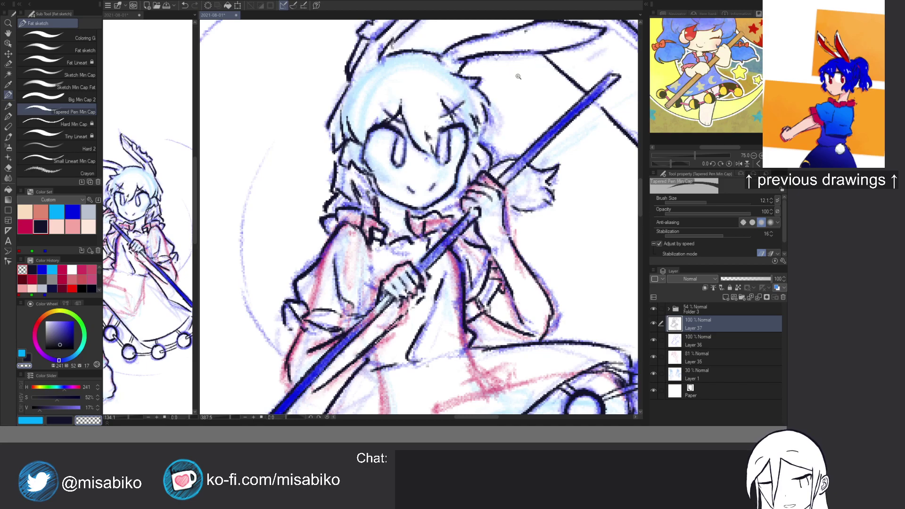
{"action": "left_click_drag", "start_coordinate": [518, 74], "coordinate": [500, 71]}
{"action": "left_click_drag", "start_coordinate": [500, 72], "coordinate": [492, 109]}
{"action": "key", "text": "c"}
{"action": "left_click_drag", "start_coordinate": [551, 138], "coordinate": [482, 139]}
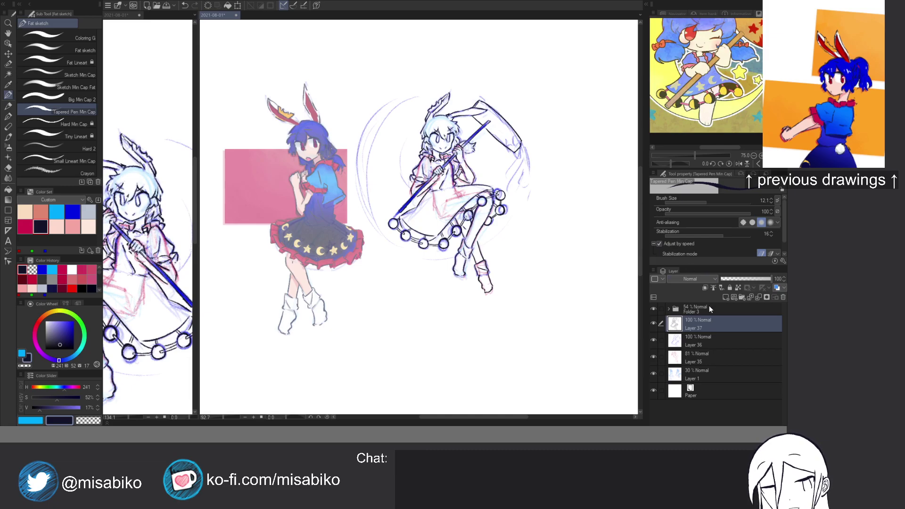
Create a new layer inside a new folder directly below the ink layer for colouring.
{"action": "left_click", "coordinate": [695, 338]}
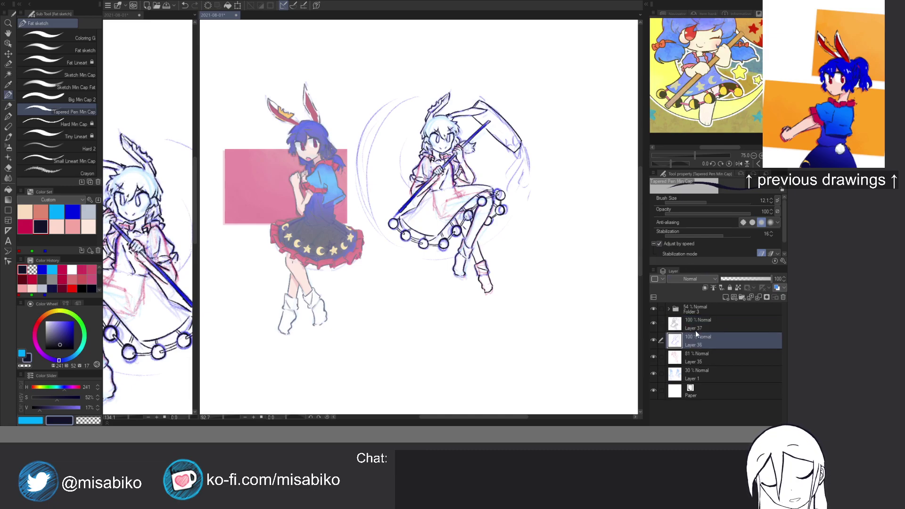
{"action": "key", "text": "ctrl+shift+n"}
{"action": "key", "text": "ctrl+g"}
{"action": "left_click", "coordinate": [693, 352]}
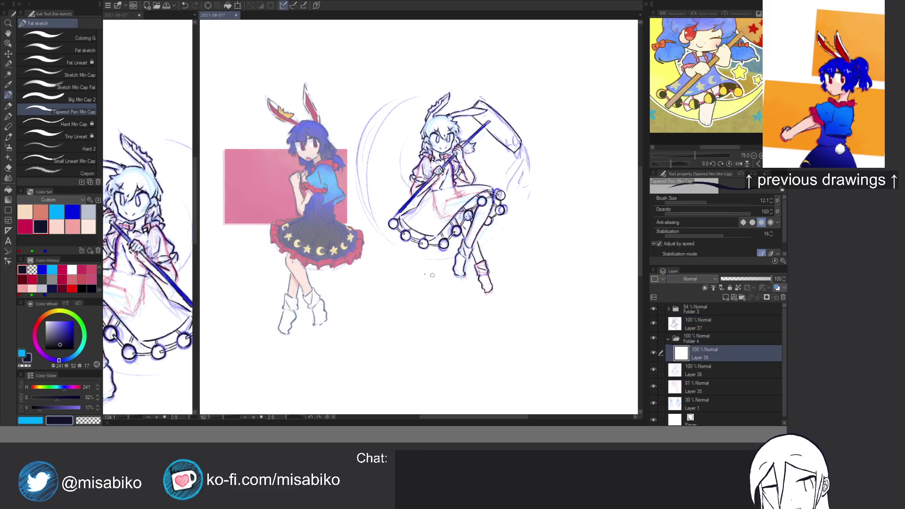
Paint the face in light skin colour with the Coloring G brush at size 45.8.
{"action": "left_click", "coordinate": [71, 37]}
{"action": "left_click", "coordinate": [73, 228]}
{"action": "key", "text": "x"}
{"action": "scroll", "coordinate": [487, 132], "scroll_direction": "up", "scroll_amount": 6}
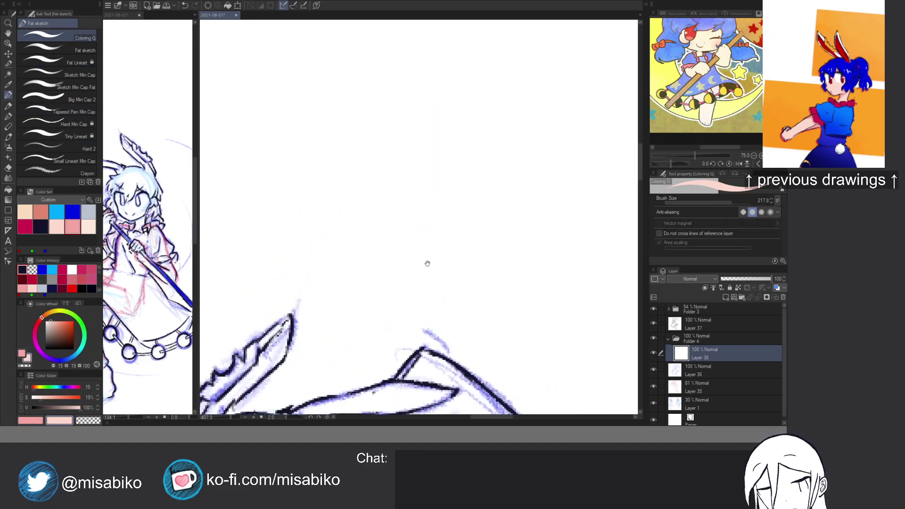
{"action": "mouse_move", "coordinate": [319, 288]}
{"action": "left_mouse_down"}
{"action": "mouse_move", "coordinate": [246, 294]}
{"action": "mouse_move", "coordinate": [236, 307]}
{"action": "left_mouse_up"}
{"action": "mouse_move", "coordinate": [330, 358]}
{"action": "left_mouse_down"}
{"action": "mouse_move", "coordinate": [361, 310]}
{"action": "mouse_move", "coordinate": [376, 245]}
{"action": "mouse_move", "coordinate": [360, 289]}
{"action": "mouse_move", "coordinate": [361, 239]}
{"action": "mouse_move", "coordinate": [349, 288]}
{"action": "mouse_move", "coordinate": [335, 292]}
{"action": "mouse_move", "coordinate": [288, 262]}
{"action": "mouse_move", "coordinate": [304, 312]}
{"action": "mouse_move", "coordinate": [283, 284]}
{"action": "mouse_move", "coordinate": [316, 321]}
{"action": "mouse_move", "coordinate": [337, 327]}
{"action": "mouse_move", "coordinate": [310, 314]}
{"action": "mouse_move", "coordinate": [338, 321]}
{"action": "mouse_move", "coordinate": [351, 313]}
{"action": "mouse_move", "coordinate": [331, 308]}
{"action": "left_mouse_up"}
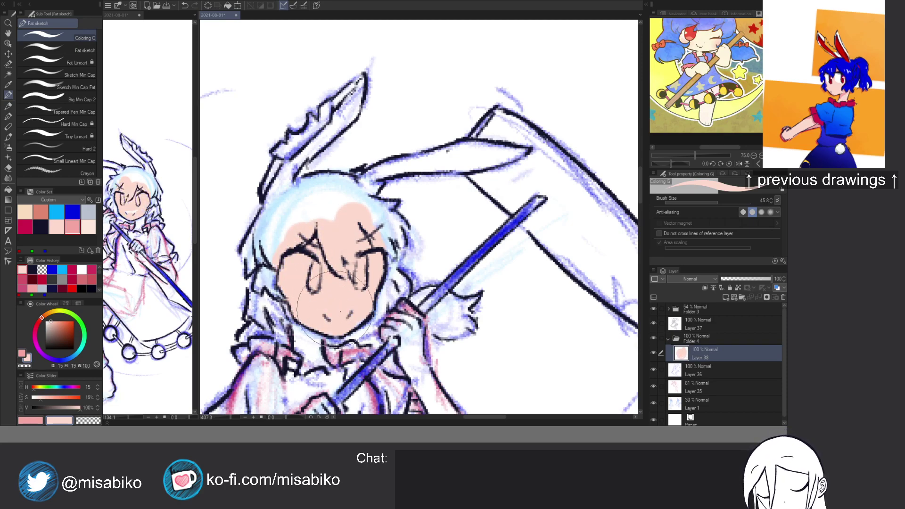
Add a small nose dot in dark navy on Layer 37 with the Tapered Pen Min Cap brush.
{"action": "left_click", "coordinate": [708, 324]}
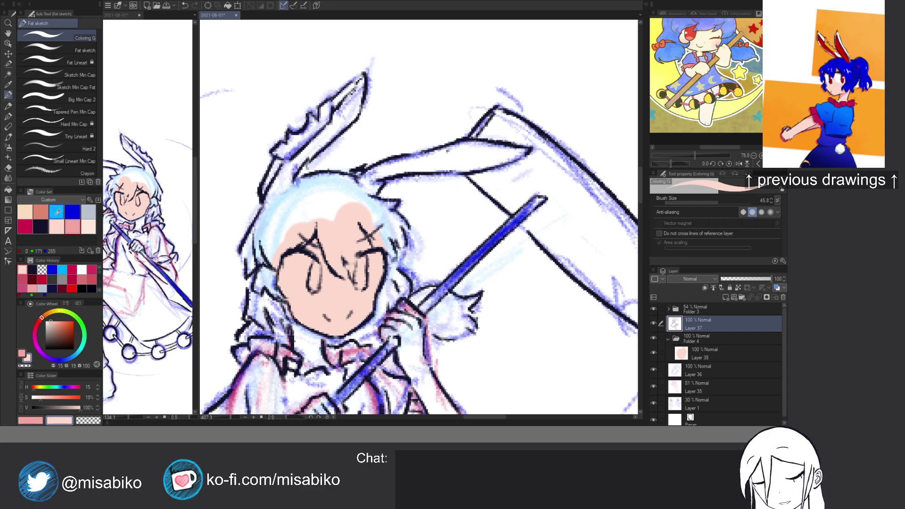
{"action": "left_click", "coordinate": [57, 111]}
{"action": "left_click", "coordinate": [41, 227]}
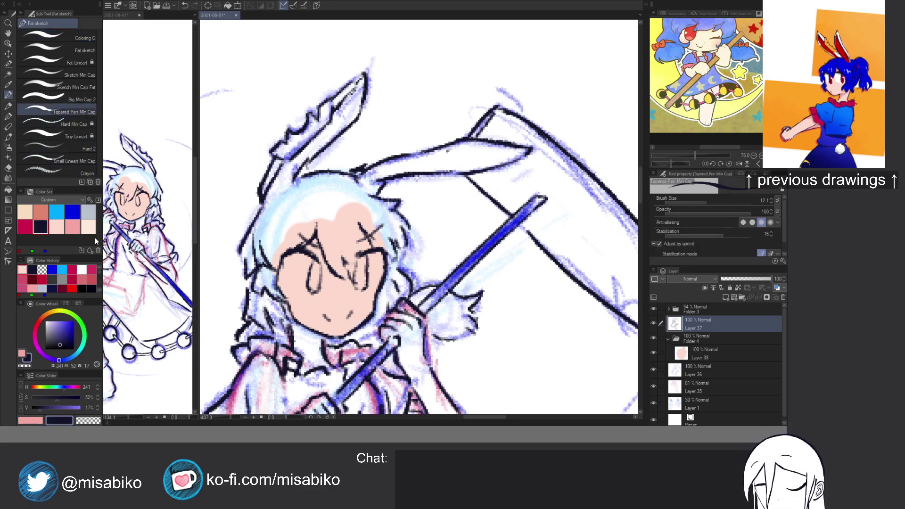
{"action": "left_click", "coordinate": [340, 291]}
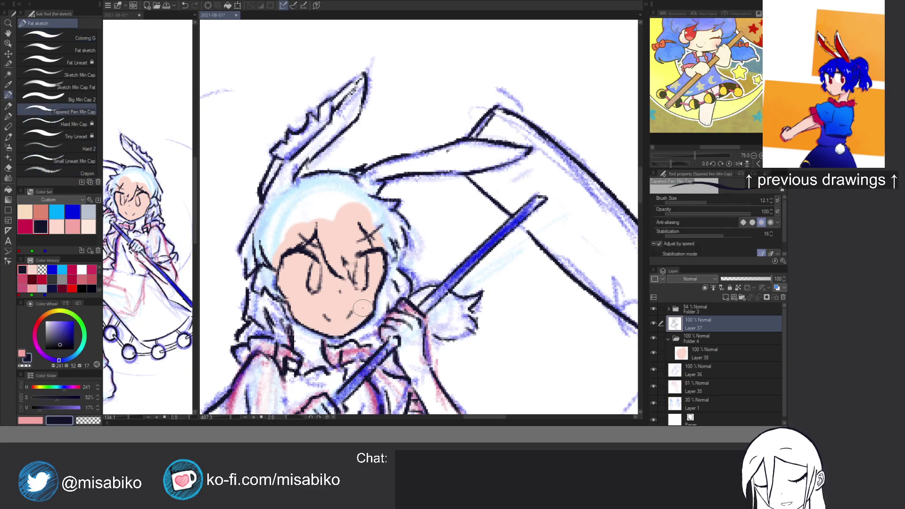
Fill the neck with the face's light skin colour on the skin layer using the Coloring G brush.
{"action": "left_click", "coordinate": [339, 304], "text": "ctrl+shift"}
{"action": "left_click", "coordinate": [69, 39]}
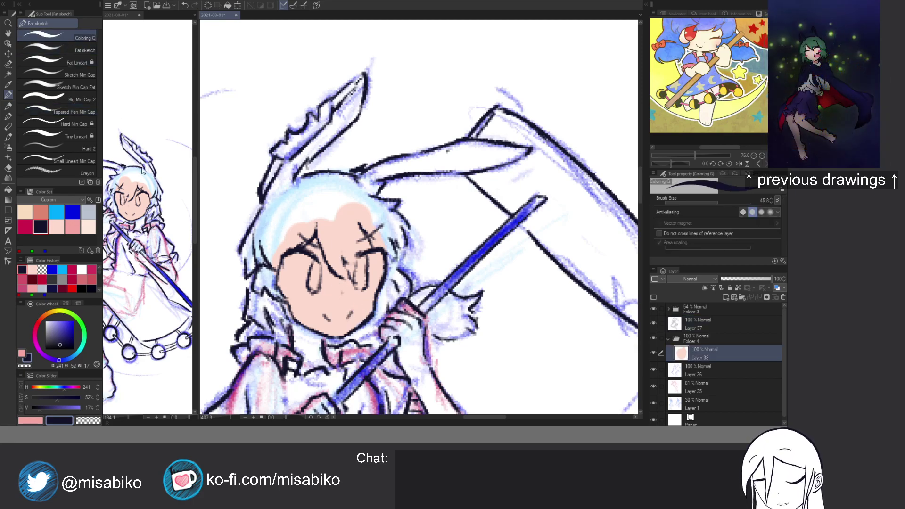
{"action": "left_click", "coordinate": [327, 306], "text": "alt"}
{"action": "scroll", "coordinate": [332, 293], "scroll_direction": "down", "scroll_amount": 2}
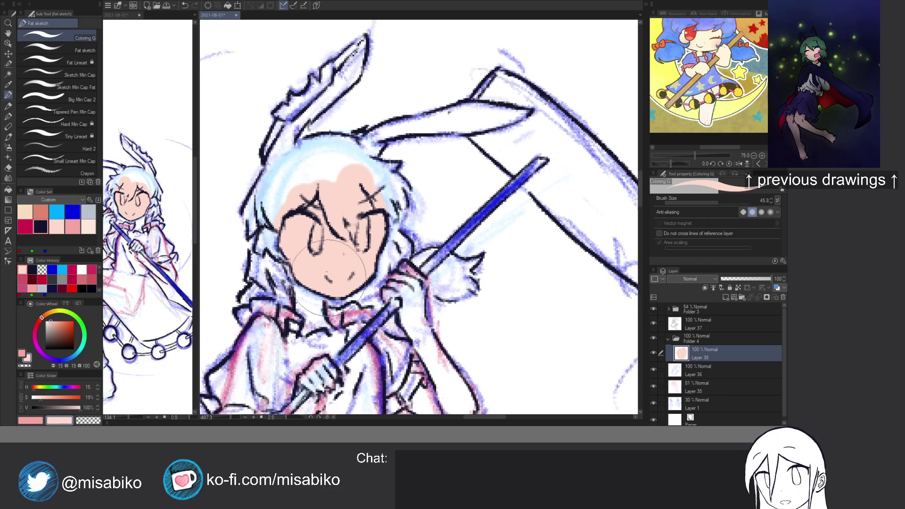
{"action": "mouse_move", "coordinate": [319, 298]}
{"action": "left_mouse_down"}
{"action": "mouse_move", "coordinate": [335, 340]}
{"action": "mouse_move", "coordinate": [313, 306]}
{"action": "mouse_move", "coordinate": [316, 332]}
{"action": "mouse_move", "coordinate": [306, 280]}
{"action": "mouse_move", "coordinate": [306, 331]}
{"action": "mouse_move", "coordinate": [296, 260]}
{"action": "left_mouse_up"}
{"action": "scroll", "coordinate": [343, 271], "scroll_direction": "down", "scroll_amount": 2}
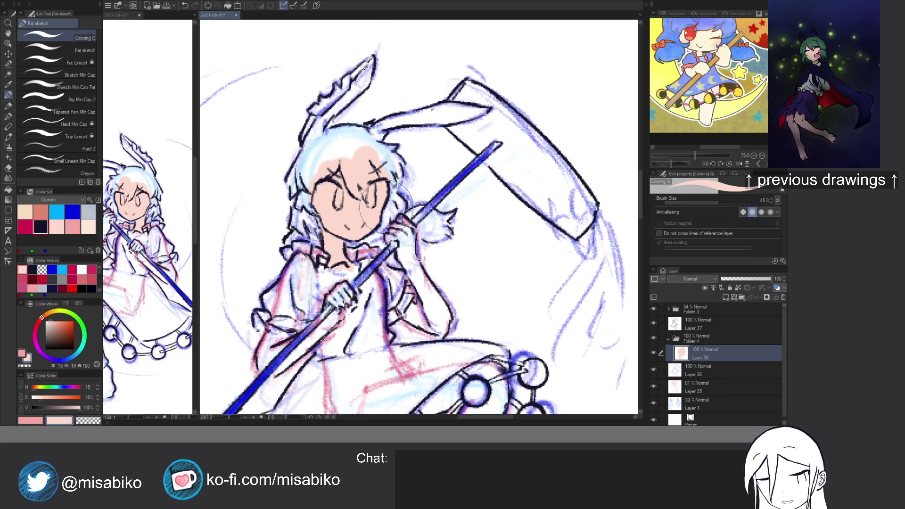
Paint the lower hand gripping the mallet handle and its forearm in the light skin colour.
{"action": "left_click_drag", "start_coordinate": [385, 220], "coordinate": [390, 193]}
{"action": "mouse_move", "coordinate": [334, 264]}
{"action": "left_mouse_down"}
{"action": "mouse_move", "coordinate": [333, 274]}
{"action": "mouse_move", "coordinate": [347, 279]}
{"action": "left_mouse_up"}
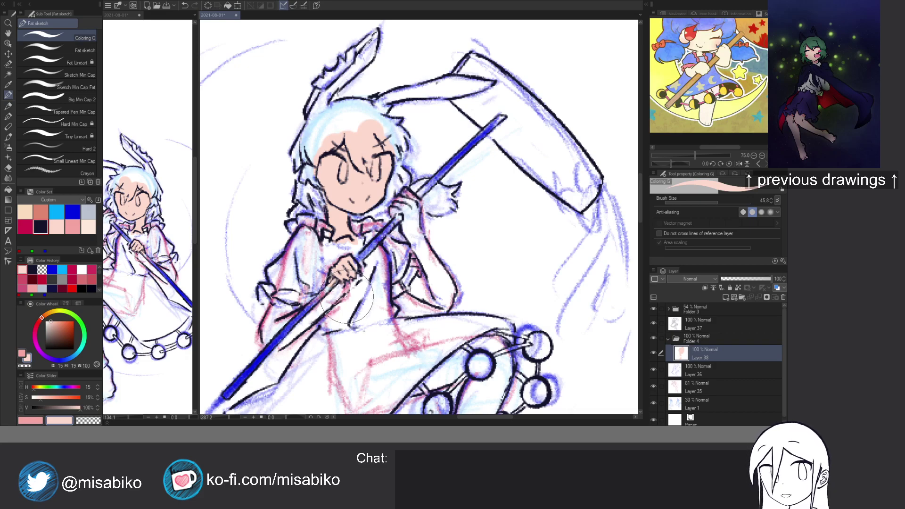
{"action": "mouse_move", "coordinate": [311, 295]}
{"action": "left_mouse_down"}
{"action": "mouse_move", "coordinate": [284, 293]}
{"action": "mouse_move", "coordinate": [288, 304]}
{"action": "mouse_move", "coordinate": [306, 301]}
{"action": "mouse_move", "coordinate": [294, 311]}
{"action": "mouse_move", "coordinate": [324, 288]}
{"action": "mouse_move", "coordinate": [295, 310]}
{"action": "mouse_move", "coordinate": [334, 296]}
{"action": "mouse_move", "coordinate": [319, 306]}
{"action": "mouse_move", "coordinate": [343, 272]}
{"action": "mouse_move", "coordinate": [318, 291]}
{"action": "mouse_move", "coordinate": [354, 252]}
{"action": "left_mouse_up"}
{"action": "key", "text": "c"}
{"action": "key", "text": "c"}
{"action": "left_click_drag", "start_coordinate": [280, 297], "coordinate": [297, 296]}
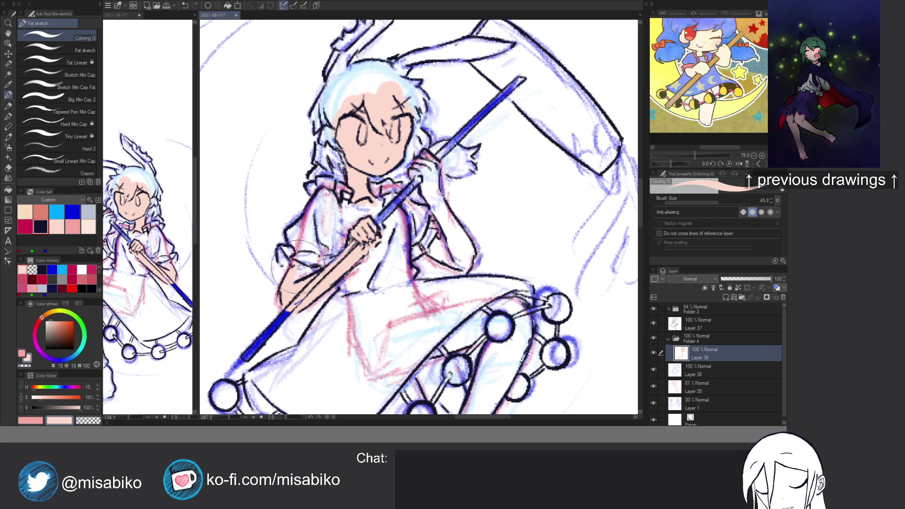
Paint the raised hand and its bent arm up to the sleeve in the light skin colour.
{"action": "mouse_move", "coordinate": [362, 231]}
{"action": "left_mouse_down"}
{"action": "mouse_move", "coordinate": [328, 287]}
{"action": "mouse_move", "coordinate": [325, 228]}
{"action": "left_mouse_up"}
{"action": "left_click_drag", "start_coordinate": [384, 227], "coordinate": [383, 229]}
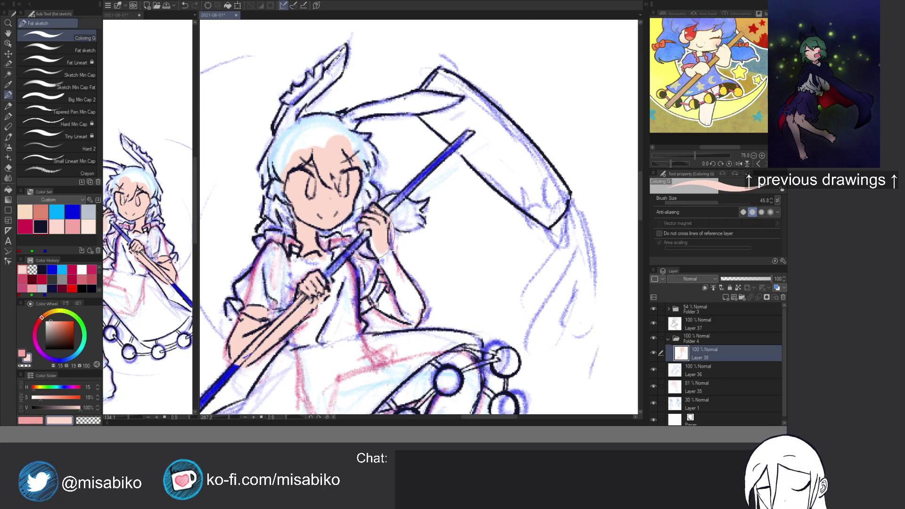
{"action": "key", "text": "c"}
{"action": "mouse_move", "coordinate": [424, 270]}
{"action": "left_mouse_down"}
{"action": "mouse_move", "coordinate": [440, 300]}
{"action": "mouse_move", "coordinate": [434, 309]}
{"action": "left_mouse_up"}
{"action": "key", "text": "c"}
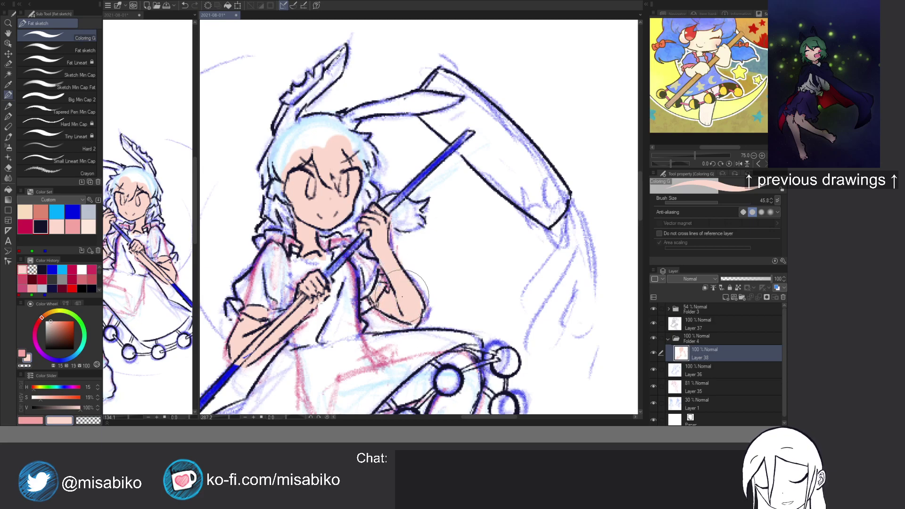
Fill the raised thigh and knee below the skirt hem with the light skin colour.
{"action": "left_click_drag", "start_coordinate": [411, 295], "coordinate": [409, 195]}
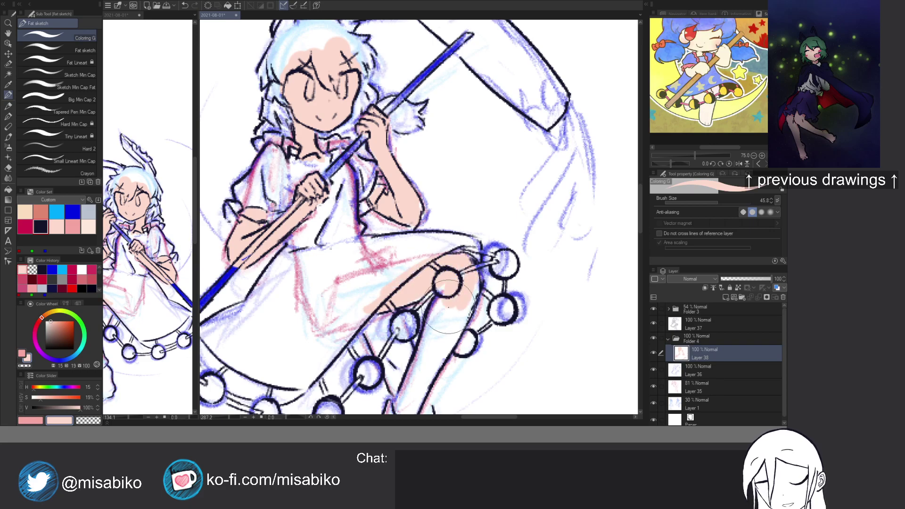
{"action": "mouse_move", "coordinate": [444, 301]}
{"action": "left_mouse_down"}
{"action": "mouse_move", "coordinate": [420, 369]}
{"action": "mouse_move", "coordinate": [466, 248]}
{"action": "mouse_move", "coordinate": [489, 246]}
{"action": "mouse_move", "coordinate": [455, 248]}
{"action": "mouse_move", "coordinate": [446, 275]}
{"action": "mouse_move", "coordinate": [428, 237]}
{"action": "mouse_move", "coordinate": [452, 323]}
{"action": "mouse_move", "coordinate": [424, 237]}
{"action": "mouse_move", "coordinate": [428, 280]}
{"action": "mouse_move", "coordinate": [402, 243]}
{"action": "mouse_move", "coordinate": [469, 364]}
{"action": "mouse_move", "coordinate": [431, 314]}
{"action": "mouse_move", "coordinate": [421, 342]}
{"action": "left_mouse_up"}
{"action": "key", "text": "c"}
{"action": "key", "text": "c"}
{"action": "key", "text": "c"}
Extend the skin colour down both lower legs to the sock tops and tidy the edges with transparent strokes.
{"action": "mouse_move", "coordinate": [463, 306]}
{"action": "left_mouse_down"}
{"action": "mouse_move", "coordinate": [487, 249]}
{"action": "mouse_move", "coordinate": [463, 309]}
{"action": "mouse_move", "coordinate": [512, 207]}
{"action": "left_mouse_up"}
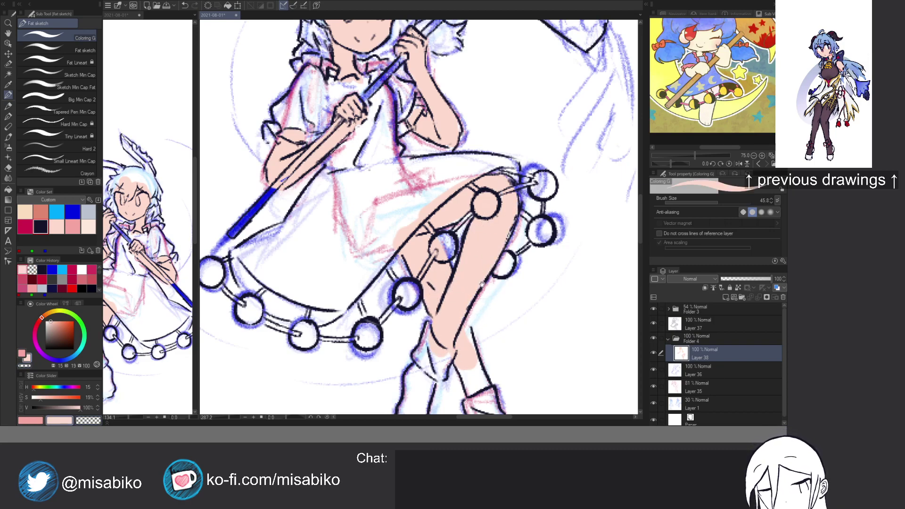
{"action": "left_click_drag", "start_coordinate": [484, 271], "coordinate": [462, 220]}
{"action": "left_click_drag", "start_coordinate": [437, 264], "coordinate": [454, 324]}
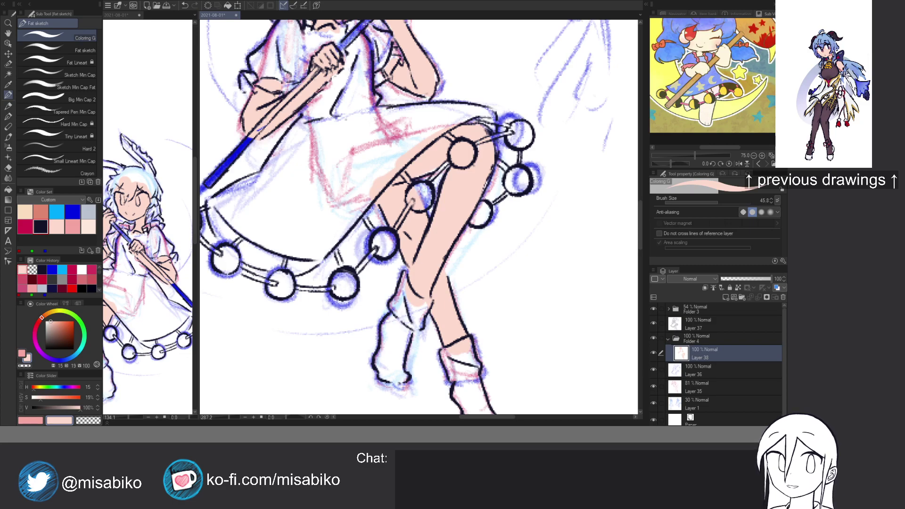
{"action": "left_click_drag", "start_coordinate": [447, 194], "coordinate": [446, 140]}
{"action": "key", "text": "c"}
{"action": "key", "text": "c"}
{"action": "left_click_drag", "start_coordinate": [441, 198], "coordinate": [422, 351]}
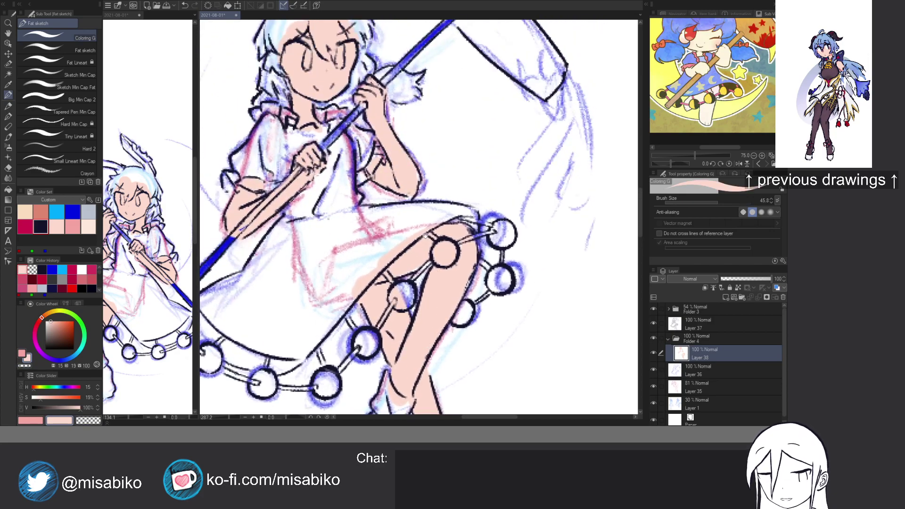
Fill the whites of both eyes in white on a new layer above the skin.
{"action": "left_click_drag", "start_coordinate": [408, 206], "coordinate": [420, 303]}
{"action": "left_click", "coordinate": [81, 270]}
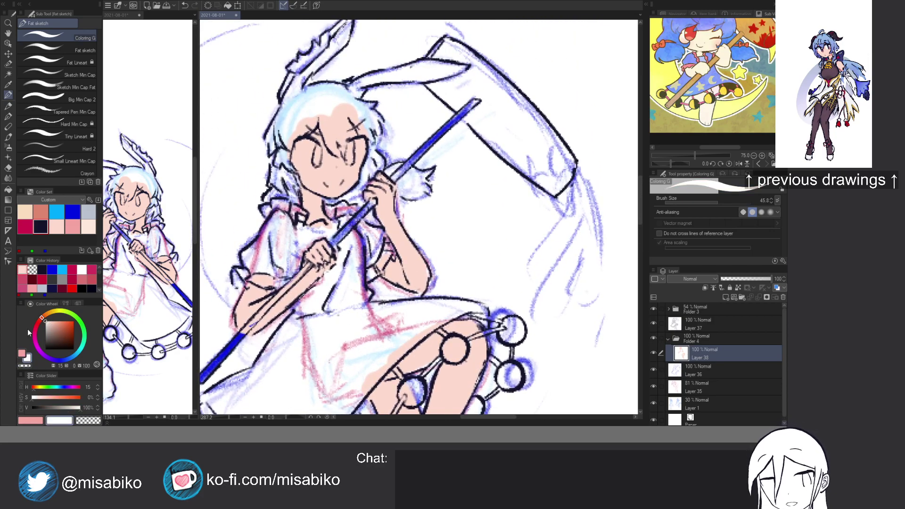
{"action": "key", "text": "ctrl+shift+n"}
{"action": "mouse_move", "coordinate": [341, 156]}
{"action": "left_mouse_down"}
{"action": "mouse_move", "coordinate": [377, 157]}
{"action": "mouse_move", "coordinate": [367, 219]}
{"action": "mouse_move", "coordinate": [395, 164]}
{"action": "left_mouse_up"}
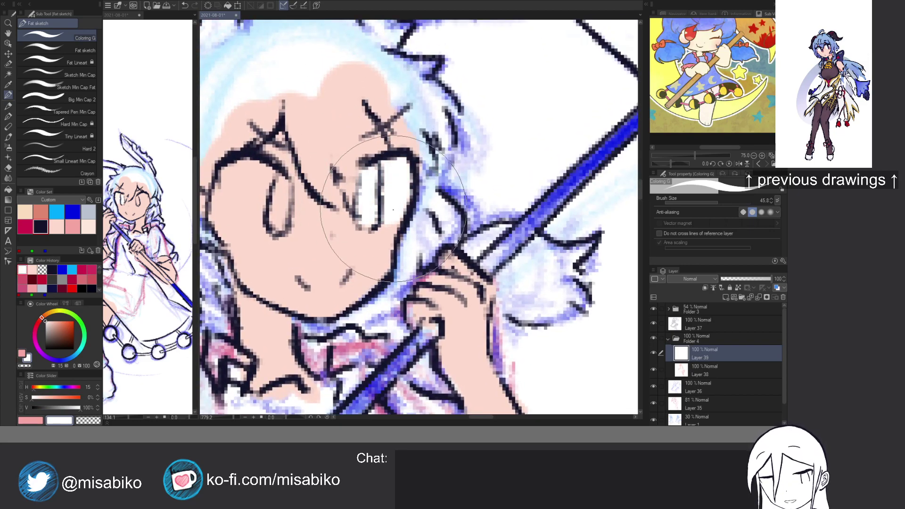
{"action": "mouse_move", "coordinate": [263, 170]}
{"action": "left_mouse_down"}
{"action": "mouse_move", "coordinate": [271, 218]}
{"action": "mouse_move", "coordinate": [255, 165]}
{"action": "mouse_move", "coordinate": [238, 220]}
{"action": "mouse_move", "coordinate": [227, 169]}
{"action": "left_mouse_up"}
{"action": "mouse_move", "coordinate": [231, 204]}
{"action": "left_mouse_down"}
{"action": "mouse_move", "coordinate": [226, 171]}
{"action": "mouse_move", "coordinate": [228, 213]}
{"action": "mouse_move", "coordinate": [240, 224]}
{"action": "left_mouse_up"}
{"action": "left_click_drag", "start_coordinate": [352, 194], "coordinate": [386, 208]}
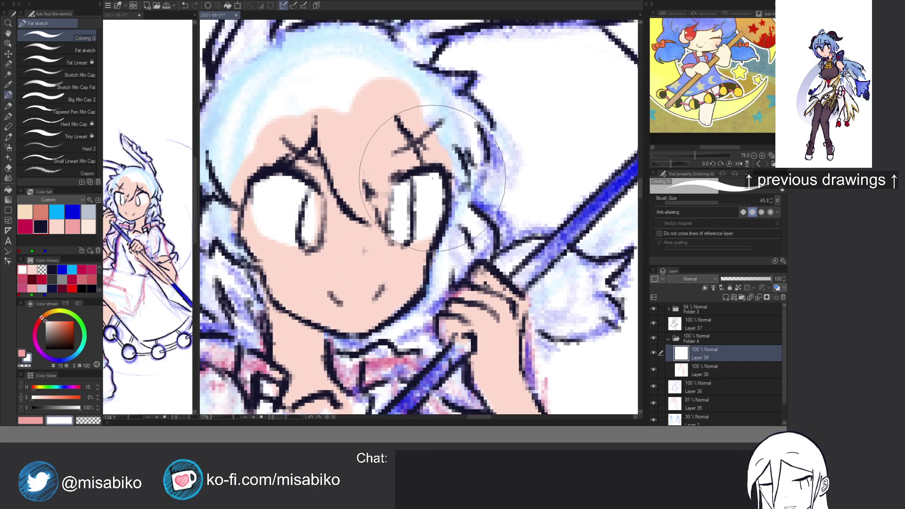
{"action": "scroll", "coordinate": [314, 240], "scroll_direction": "down", "scroll_amount": 4}
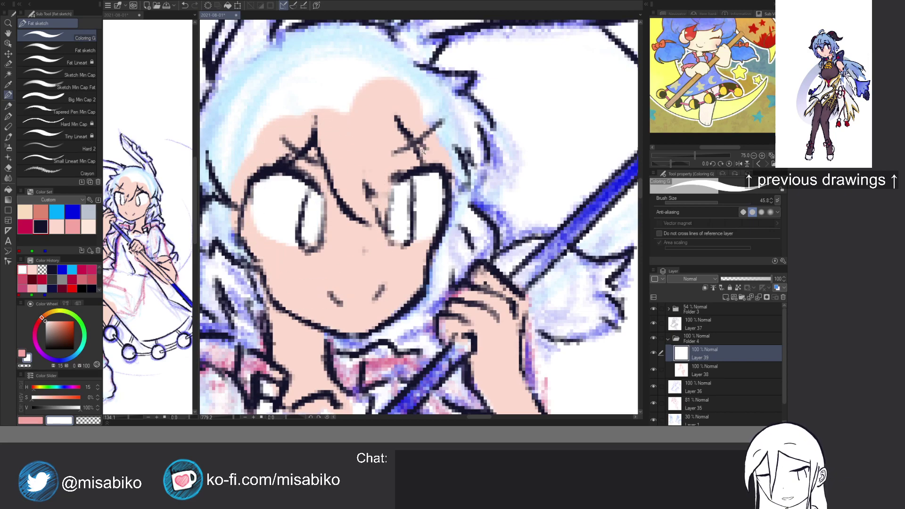
Paint the fringe and top of the hair in saturated blue on a new layer, trimming with transparent strokes.
{"action": "key", "text": "x"}
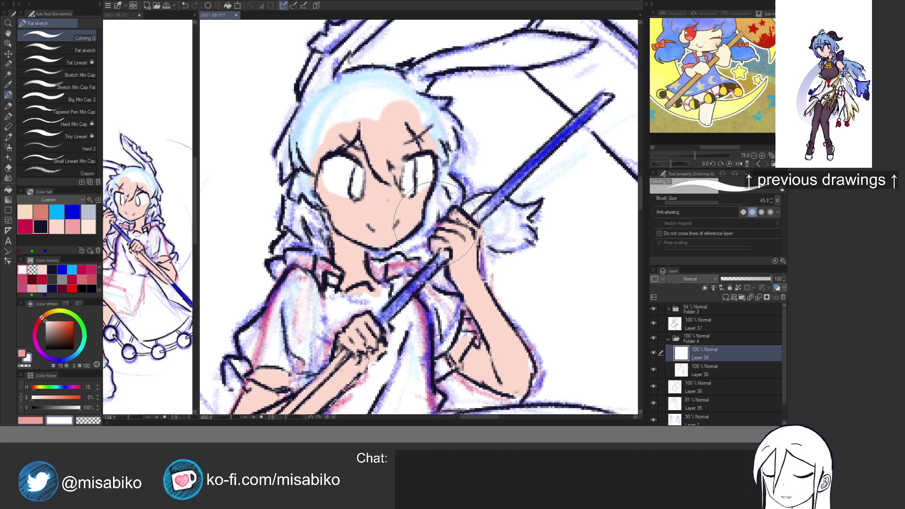
{"action": "left_click", "coordinate": [72, 211]}
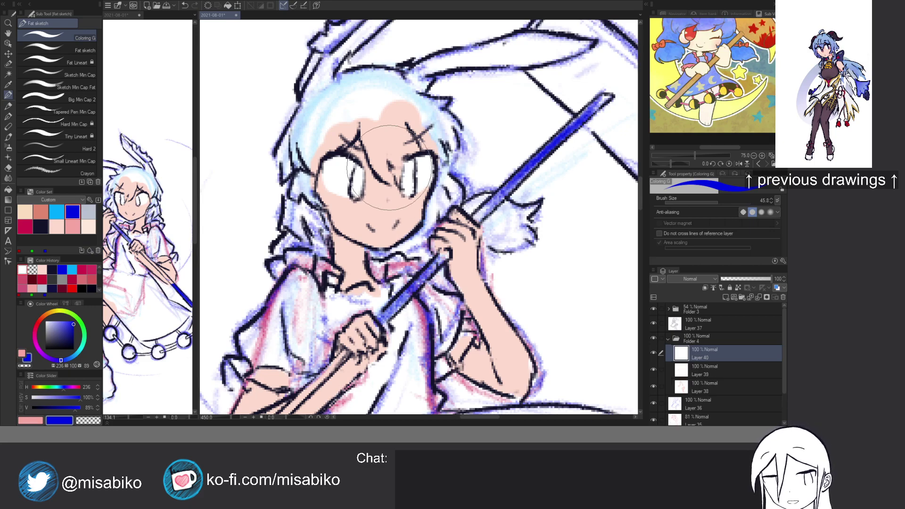
{"action": "left_click_drag", "start_coordinate": [363, 132], "coordinate": [390, 178]}
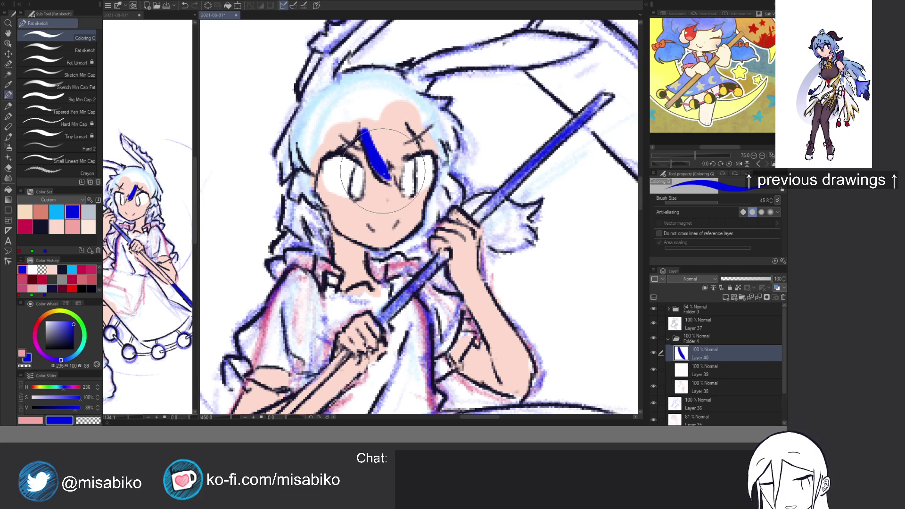
{"action": "left_click_drag", "start_coordinate": [373, 137], "coordinate": [393, 175]}
{"action": "mouse_move", "coordinate": [400, 147]}
{"action": "left_mouse_down"}
{"action": "mouse_move", "coordinate": [398, 177]}
{"action": "mouse_move", "coordinate": [387, 142]}
{"action": "mouse_move", "coordinate": [401, 137]}
{"action": "mouse_move", "coordinate": [391, 129]}
{"action": "mouse_move", "coordinate": [401, 118]}
{"action": "mouse_move", "coordinate": [377, 142]}
{"action": "mouse_move", "coordinate": [406, 156]}
{"action": "mouse_move", "coordinate": [375, 167]}
{"action": "left_mouse_up"}
{"action": "mouse_move", "coordinate": [374, 128]}
{"action": "left_mouse_down"}
{"action": "mouse_move", "coordinate": [375, 165]}
{"action": "mouse_move", "coordinate": [367, 105]}
{"action": "mouse_move", "coordinate": [322, 156]}
{"action": "mouse_move", "coordinate": [359, 106]}
{"action": "mouse_move", "coordinate": [312, 162]}
{"action": "mouse_move", "coordinate": [316, 177]}
{"action": "mouse_move", "coordinate": [308, 141]}
{"action": "mouse_move", "coordinate": [286, 175]}
{"action": "mouse_move", "coordinate": [288, 129]}
{"action": "mouse_move", "coordinate": [274, 197]}
{"action": "left_mouse_up"}
{"action": "key", "text": "c"}
{"action": "key", "text": "c"}
{"action": "mouse_move", "coordinate": [286, 141]}
{"action": "left_mouse_down"}
{"action": "mouse_move", "coordinate": [284, 177]}
{"action": "mouse_move", "coordinate": [282, 139]}
{"action": "mouse_move", "coordinate": [270, 148]}
{"action": "mouse_move", "coordinate": [295, 105]}
{"action": "left_mouse_up"}
{"action": "key", "text": "c"}
{"action": "mouse_move", "coordinate": [267, 157]}
{"action": "left_mouse_down"}
{"action": "mouse_move", "coordinate": [319, 91]}
{"action": "mouse_move", "coordinate": [293, 132]}
{"action": "mouse_move", "coordinate": [345, 79]}
{"action": "mouse_move", "coordinate": [412, 87]}
{"action": "mouse_move", "coordinate": [381, 77]}
{"action": "mouse_move", "coordinate": [433, 110]}
{"action": "mouse_move", "coordinate": [412, 99]}
{"action": "mouse_move", "coordinate": [446, 99]}
{"action": "mouse_move", "coordinate": [436, 107]}
{"action": "mouse_move", "coordinate": [445, 100]}
{"action": "mouse_move", "coordinate": [437, 105]}
{"action": "mouse_move", "coordinate": [463, 134]}
{"action": "mouse_move", "coordinate": [442, 114]}
{"action": "mouse_move", "coordinate": [453, 145]}
{"action": "mouse_move", "coordinate": [438, 119]}
{"action": "mouse_move", "coordinate": [444, 153]}
{"action": "mouse_move", "coordinate": [404, 113]}
{"action": "mouse_move", "coordinate": [426, 119]}
{"action": "mouse_move", "coordinate": [433, 131]}
{"action": "mouse_move", "coordinate": [409, 109]}
{"action": "mouse_move", "coordinate": [346, 119]}
{"action": "mouse_move", "coordinate": [333, 133]}
{"action": "mouse_move", "coordinate": [319, 113]}
{"action": "mouse_move", "coordinate": [326, 155]}
{"action": "left_mouse_up"}
{"action": "key", "text": "c"}
{"action": "key", "text": "c"}
{"action": "key", "text": "c"}
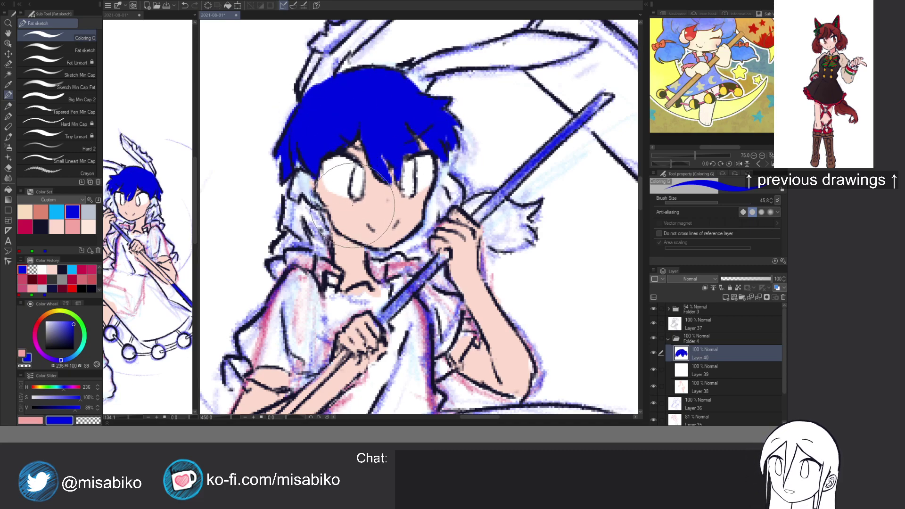
Add the short blue hair locks on both sides of the face and clean their edges.
{"action": "mouse_move", "coordinate": [400, 153]}
{"action": "left_mouse_down"}
{"action": "mouse_move", "coordinate": [394, 120]}
{"action": "mouse_move", "coordinate": [379, 145]}
{"action": "left_mouse_up"}
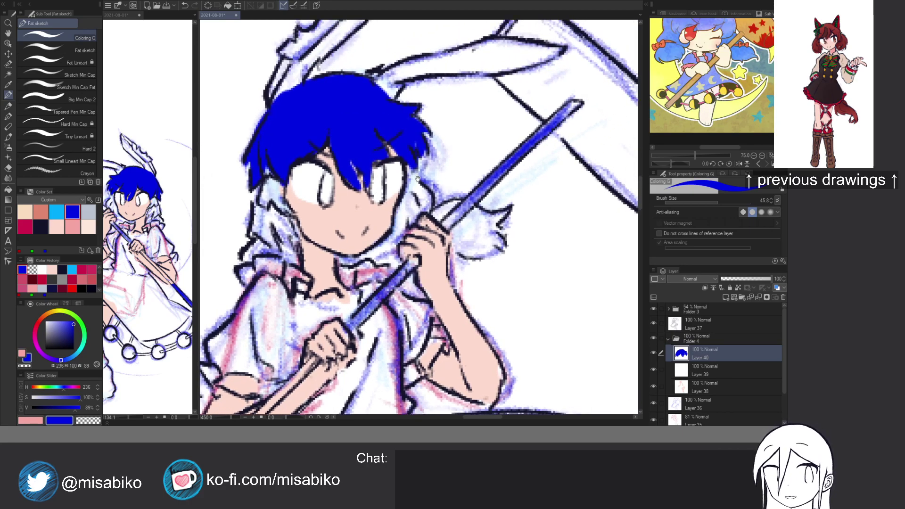
{"action": "left_click_drag", "start_coordinate": [409, 183], "coordinate": [407, 169]}
{"action": "key", "text": "c"}
{"action": "left_click_drag", "start_coordinate": [353, 133], "coordinate": [353, 165]}
{"action": "key", "text": "ctrl+z"}
{"action": "key", "text": "c"}
{"action": "mouse_move", "coordinate": [353, 134]}
{"action": "left_mouse_down"}
{"action": "mouse_move", "coordinate": [386, 210]}
{"action": "mouse_move", "coordinate": [387, 179]}
{"action": "mouse_move", "coordinate": [440, 178]}
{"action": "mouse_move", "coordinate": [435, 198]}
{"action": "mouse_move", "coordinate": [428, 182]}
{"action": "left_mouse_up"}
{"action": "key", "text": "c"}
{"action": "key", "text": "c"}
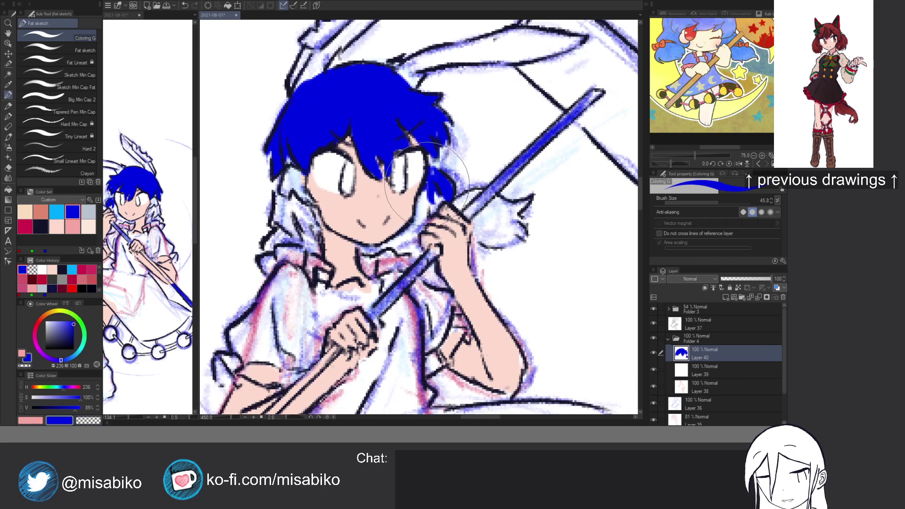
{"action": "mouse_move", "coordinate": [287, 155]}
{"action": "left_mouse_down"}
{"action": "mouse_move", "coordinate": [293, 169]}
{"action": "mouse_move", "coordinate": [299, 165]}
{"action": "mouse_move", "coordinate": [283, 189]}
{"action": "mouse_move", "coordinate": [290, 160]}
{"action": "mouse_move", "coordinate": [288, 168]}
{"action": "left_mouse_up"}
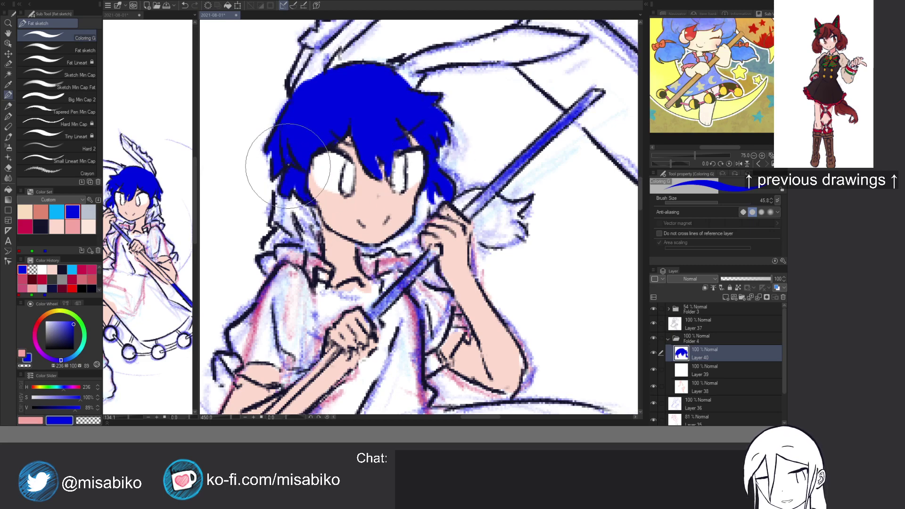
{"action": "scroll", "coordinate": [377, 128], "scroll_direction": "down", "scroll_amount": 2}
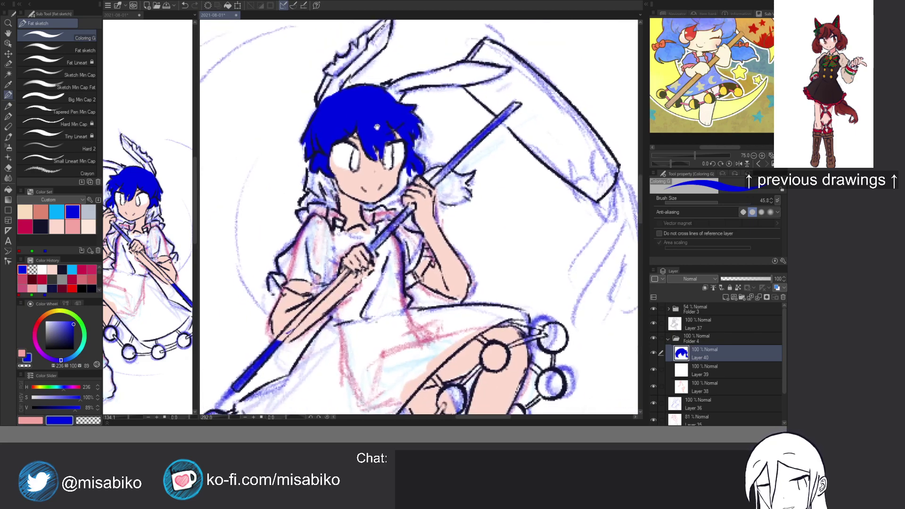
{"action": "scroll", "coordinate": [384, 141], "scroll_direction": "up", "scroll_amount": 3}
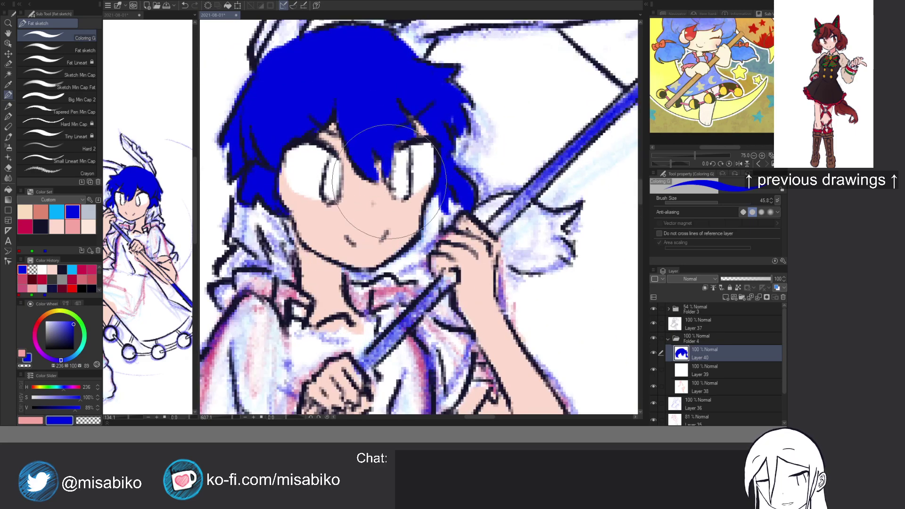
Paint the back hair beside the shoulder in a darker blue on a new layer placed below the skin layer.
{"action": "scroll", "coordinate": [387, 184], "scroll_direction": "down", "scroll_amount": 2}
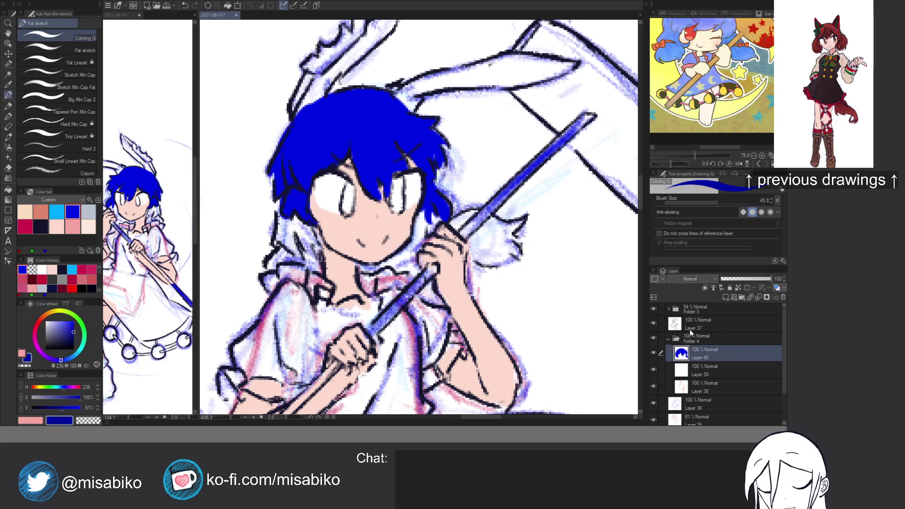
{"action": "key", "text": "ctrl+shift+n"}
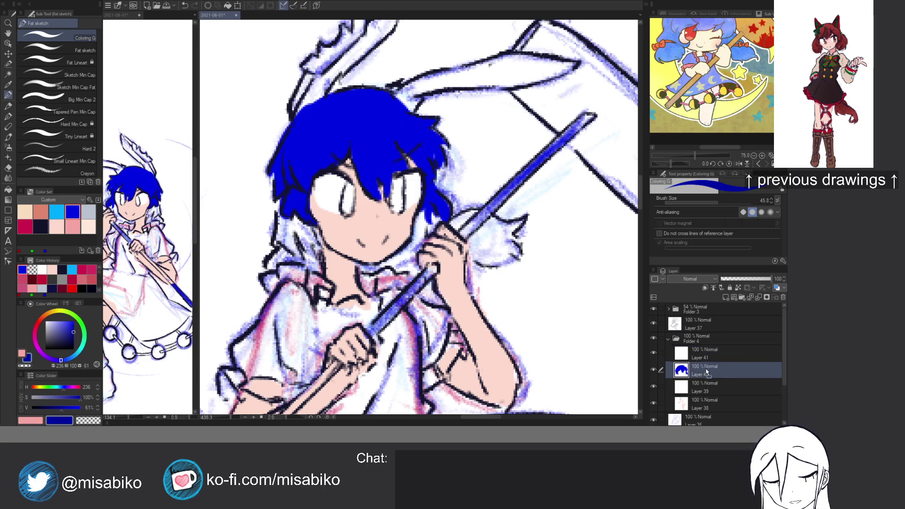
{"action": "left_click_drag", "start_coordinate": [707, 359], "coordinate": [704, 408]}
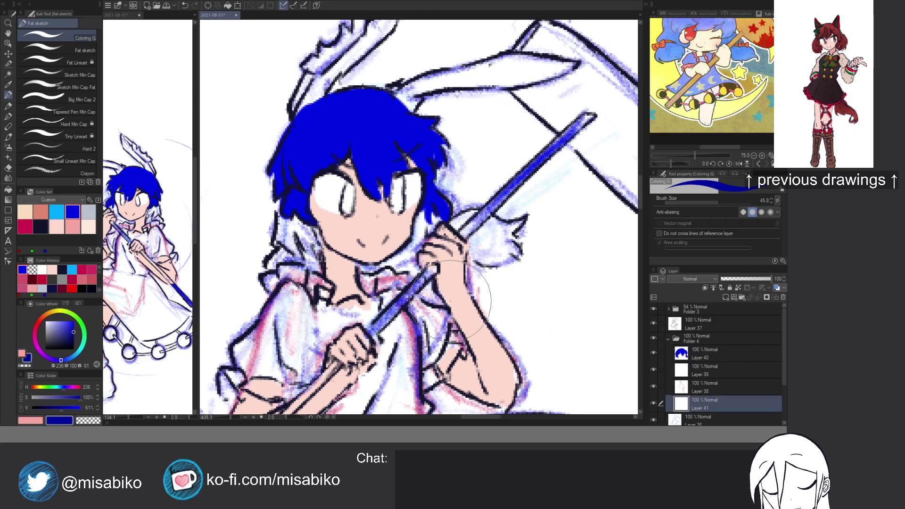
{"action": "mouse_move", "coordinate": [278, 240]}
{"action": "left_mouse_down"}
{"action": "mouse_move", "coordinate": [292, 251]}
{"action": "mouse_move", "coordinate": [292, 223]}
{"action": "mouse_move", "coordinate": [304, 231]}
{"action": "mouse_move", "coordinate": [315, 255]}
{"action": "mouse_move", "coordinate": [311, 229]}
{"action": "mouse_move", "coordinate": [317, 254]}
{"action": "mouse_move", "coordinate": [284, 269]}
{"action": "left_mouse_up"}
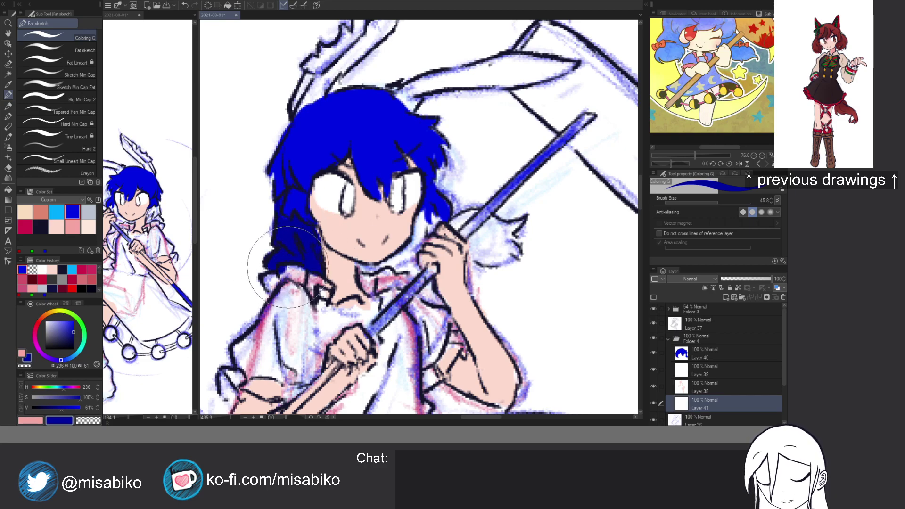
Fill the back hair behind the raised hand and the tuft beyond the handle in darker blue, trimming with transparent strokes.
{"action": "mouse_move", "coordinate": [384, 263]}
{"action": "left_mouse_down"}
{"action": "mouse_move", "coordinate": [424, 228]}
{"action": "mouse_move", "coordinate": [400, 263]}
{"action": "mouse_move", "coordinate": [418, 215]}
{"action": "mouse_move", "coordinate": [471, 217]}
{"action": "mouse_move", "coordinate": [474, 226]}
{"action": "mouse_move", "coordinate": [523, 219]}
{"action": "mouse_move", "coordinate": [512, 226]}
{"action": "mouse_move", "coordinate": [520, 247]}
{"action": "mouse_move", "coordinate": [524, 219]}
{"action": "mouse_move", "coordinate": [515, 214]}
{"action": "mouse_move", "coordinate": [508, 236]}
{"action": "mouse_move", "coordinate": [509, 224]}
{"action": "mouse_move", "coordinate": [480, 224]}
{"action": "left_mouse_up"}
{"action": "key", "text": "c"}
{"action": "key", "text": "c"}
{"action": "key", "text": "c"}
{"action": "key", "text": "c"}
{"action": "key", "text": "c"}
{"action": "key", "text": "c"}
{"action": "key", "text": "c"}
{"action": "key", "text": "c"}
{"action": "mouse_move", "coordinate": [507, 213]}
{"action": "left_mouse_down"}
{"action": "mouse_move", "coordinate": [503, 240]}
{"action": "mouse_move", "coordinate": [498, 212]}
{"action": "mouse_move", "coordinate": [495, 227]}
{"action": "mouse_move", "coordinate": [475, 228]}
{"action": "left_mouse_up"}
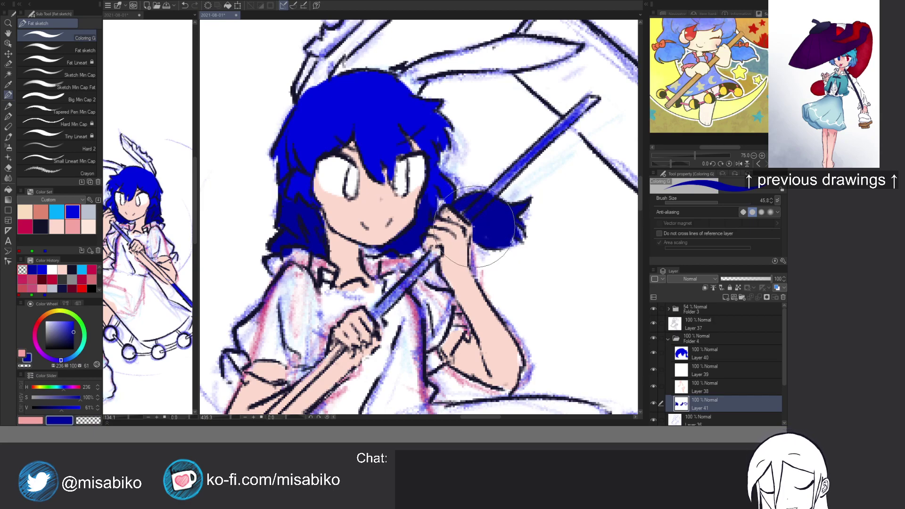
Erase stray skin colour along the raised forearm on Layer 38 with transparent strokes.
{"action": "left_click", "coordinate": [464, 262], "text": "ctrl+shift"}
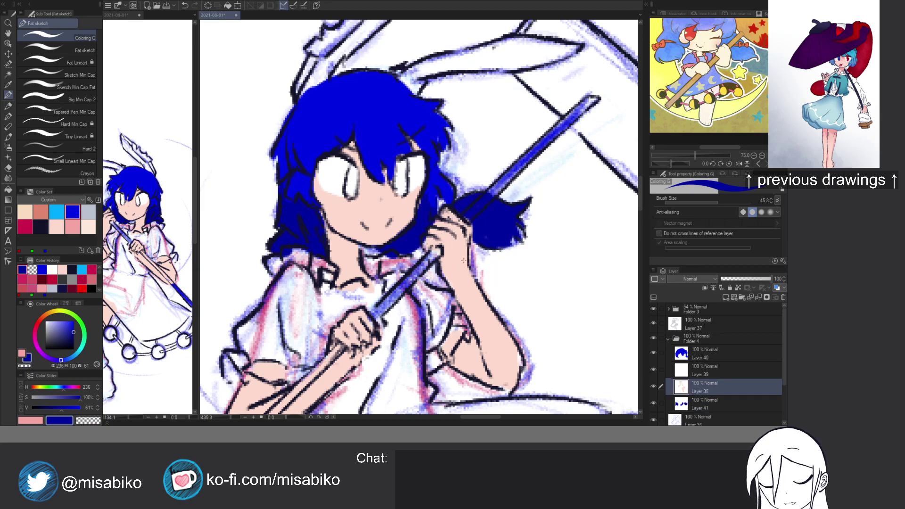
{"action": "key", "text": "c"}
{"action": "left_click_drag", "start_coordinate": [471, 261], "coordinate": [468, 284]}
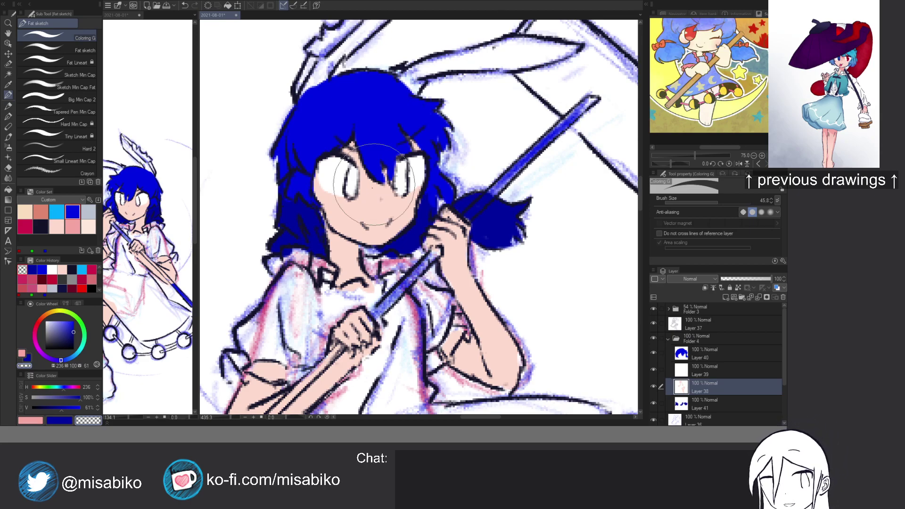
{"action": "key", "text": "c"}
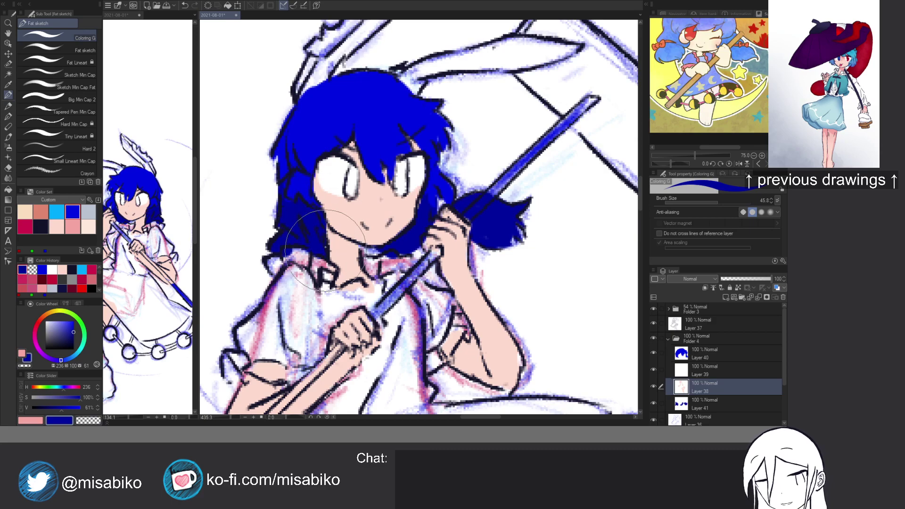
{"action": "key", "text": "c"}
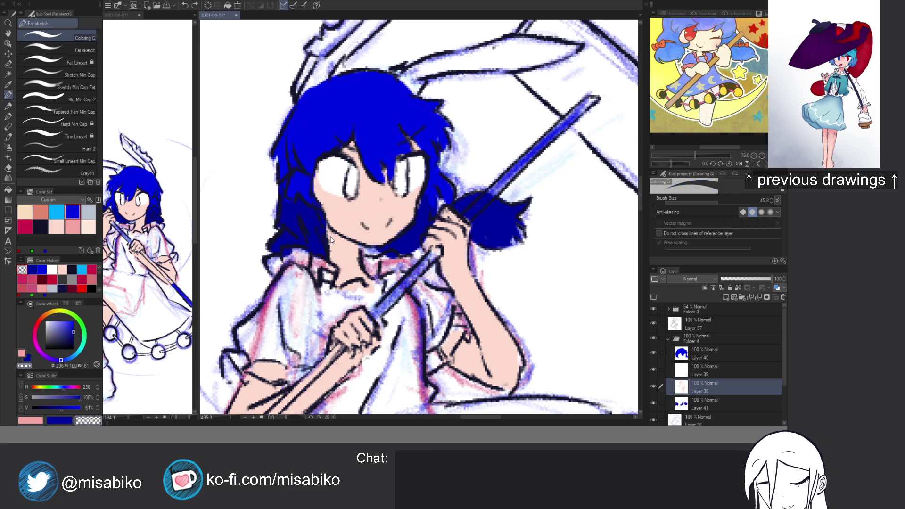
Lock the transparent pixels of ink Layer 37 and recolour the brow lines over the bangs in dark blue.
{"action": "left_click_drag", "start_coordinate": [412, 144], "coordinate": [410, 166]}
{"action": "left_click", "coordinate": [335, 154], "text": "ctrl+shift"}
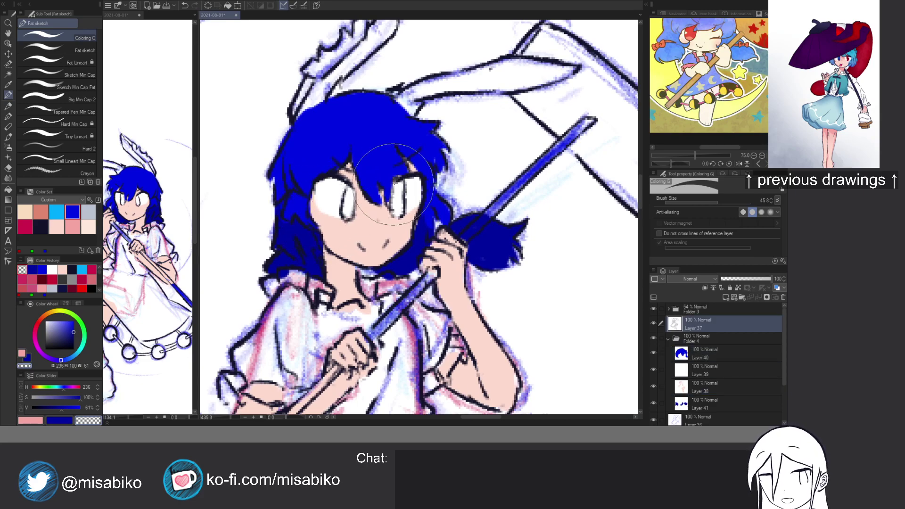
{"action": "key", "text": "c"}
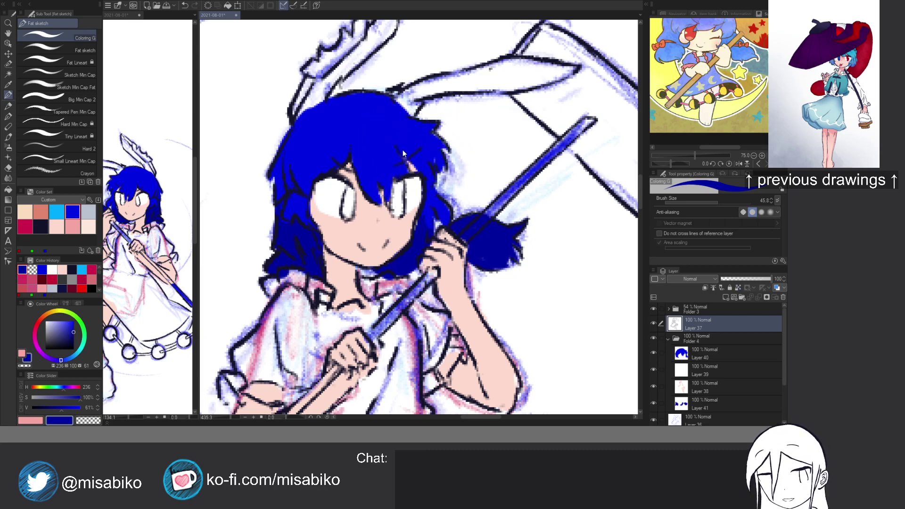
{"action": "left_click_drag", "start_coordinate": [401, 147], "coordinate": [422, 164]}
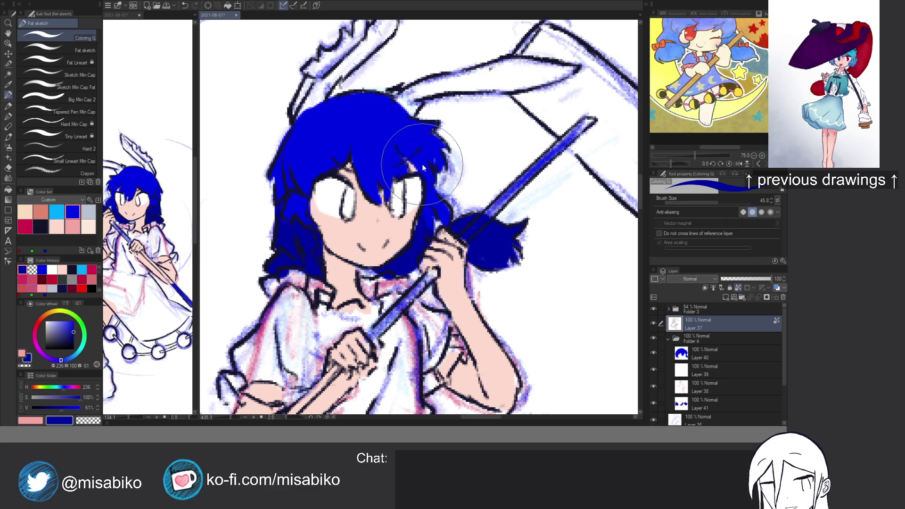
Lock the transparent pixels of hair Layer 40 and paint darker blue shading into the bangs, blending with the sampled hair blue.
{"action": "key", "text": "slash"}
{"action": "left_click", "coordinate": [418, 161], "text": "ctrl+shift"}
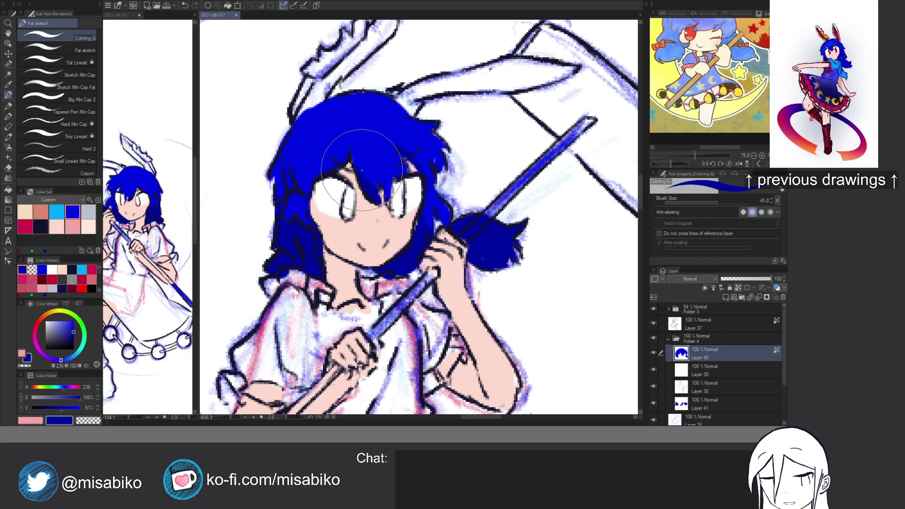
{"action": "key", "text": "x"}
{"action": "left_click", "coordinate": [366, 168], "text": "alt"}
{"action": "left_click_drag", "start_coordinate": [367, 169], "coordinate": [386, 194]}
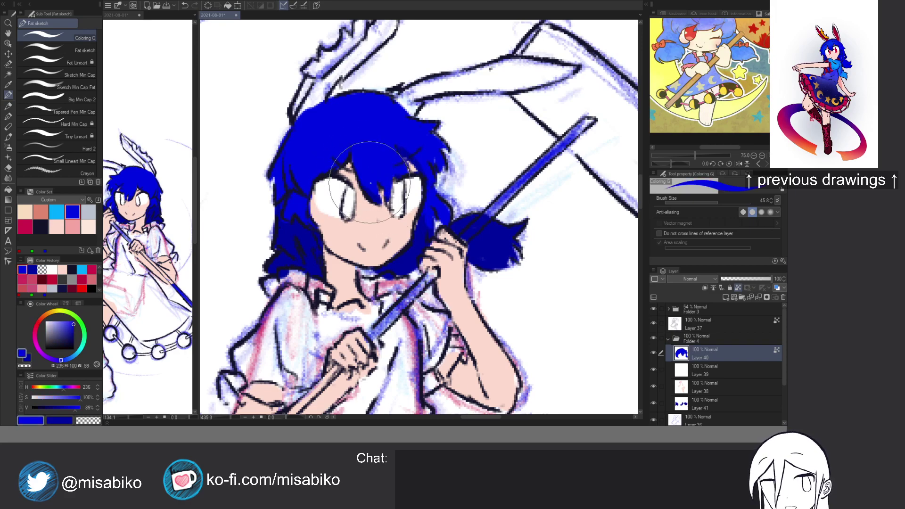
{"action": "key", "text": "x"}
{"action": "left_click_drag", "start_coordinate": [314, 185], "coordinate": [326, 165]}
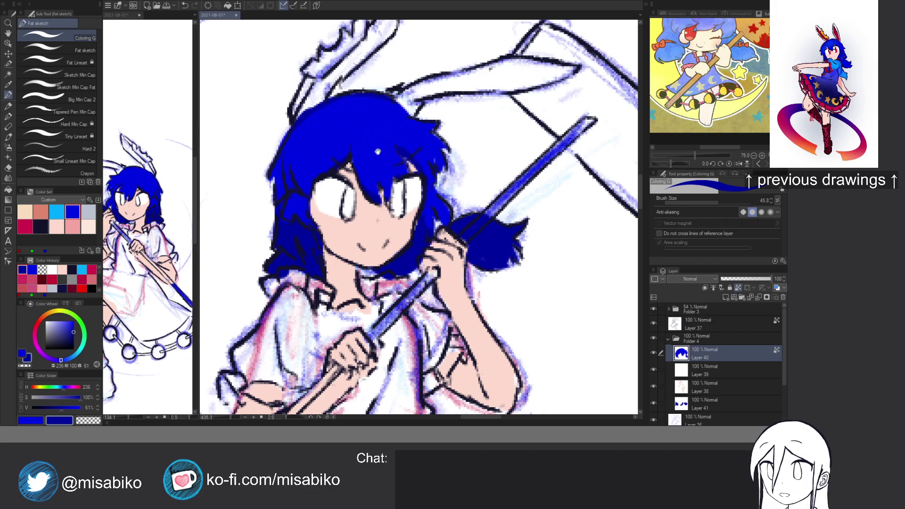
Lock the transparent pixels of back-hair Layer 41 and work brighter and darker blue strands into the locks beside the face.
{"action": "left_click_drag", "start_coordinate": [376, 154], "coordinate": [382, 136]}
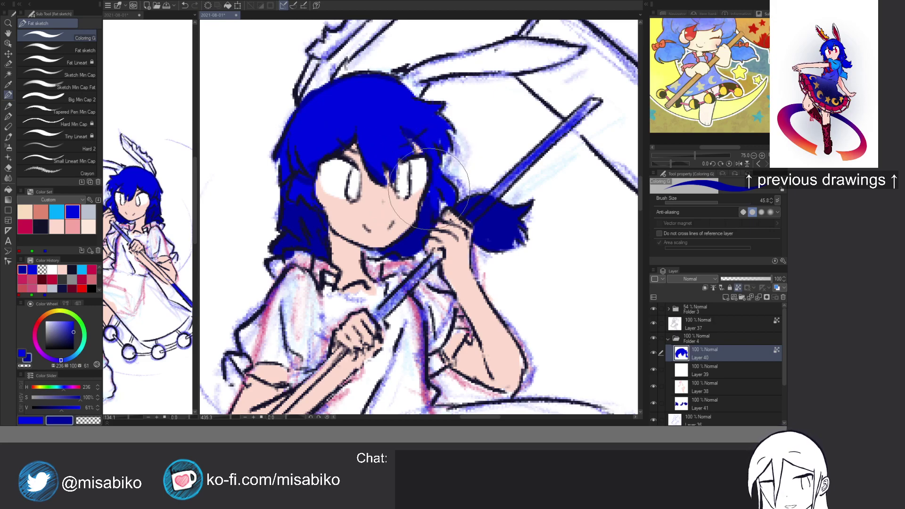
{"action": "key", "text": "x"}
{"action": "left_click", "coordinate": [417, 235], "text": "ctrl+shift"}
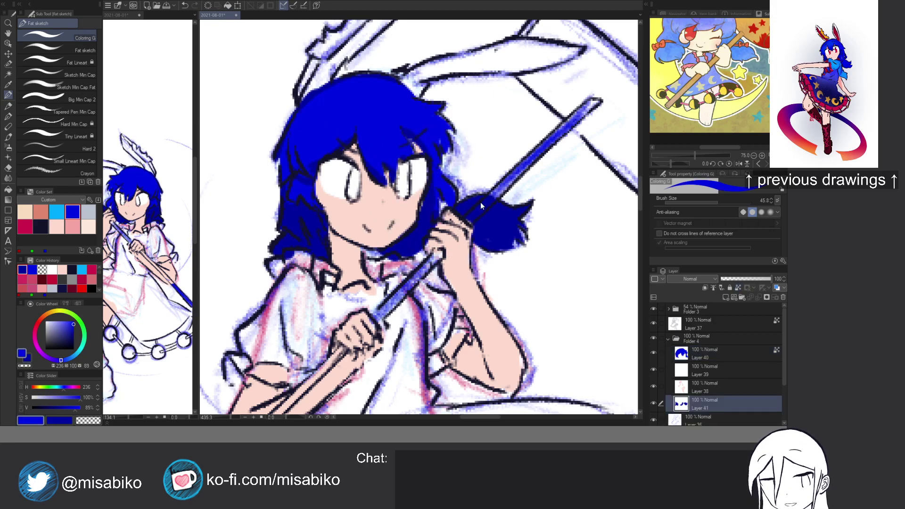
{"action": "left_click", "coordinate": [480, 201], "text": "alt"}
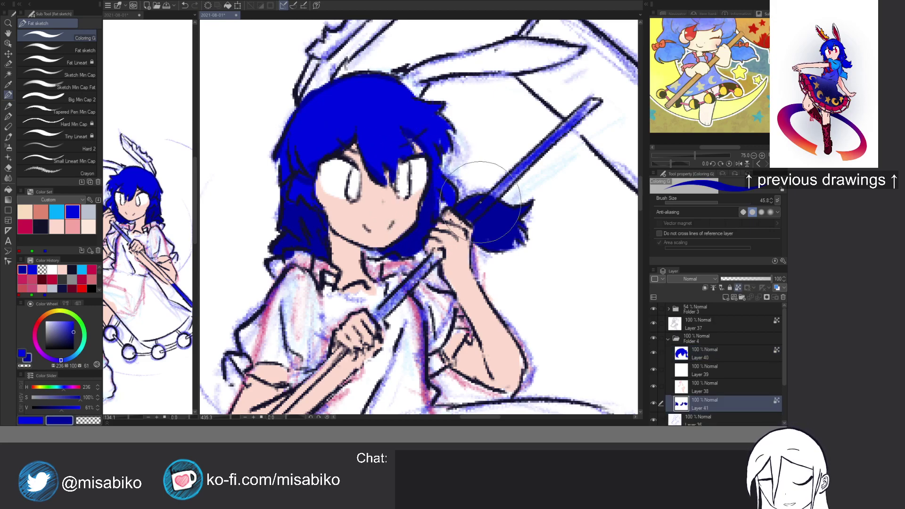
{"action": "key", "text": "x"}
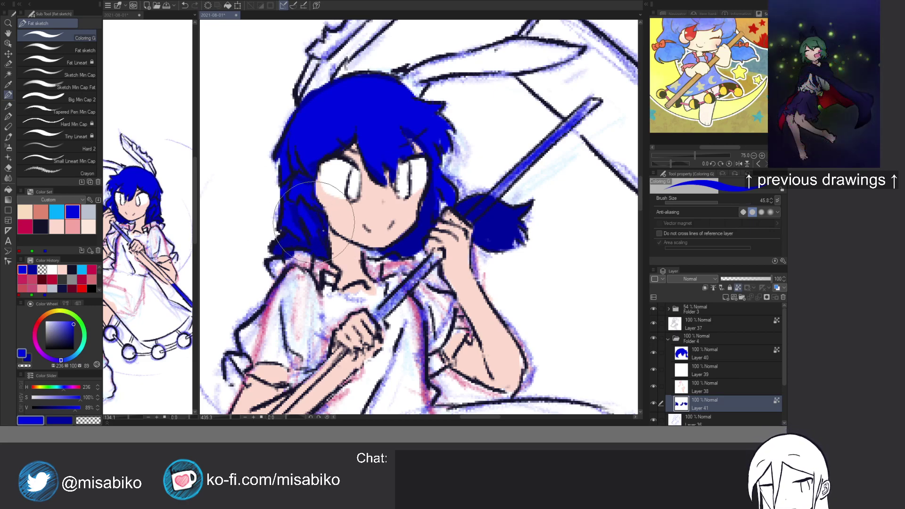
{"action": "key", "text": "x"}
{"action": "key", "text": "x"}
{"action": "key", "text": "x"}
{"action": "key", "text": "x"}
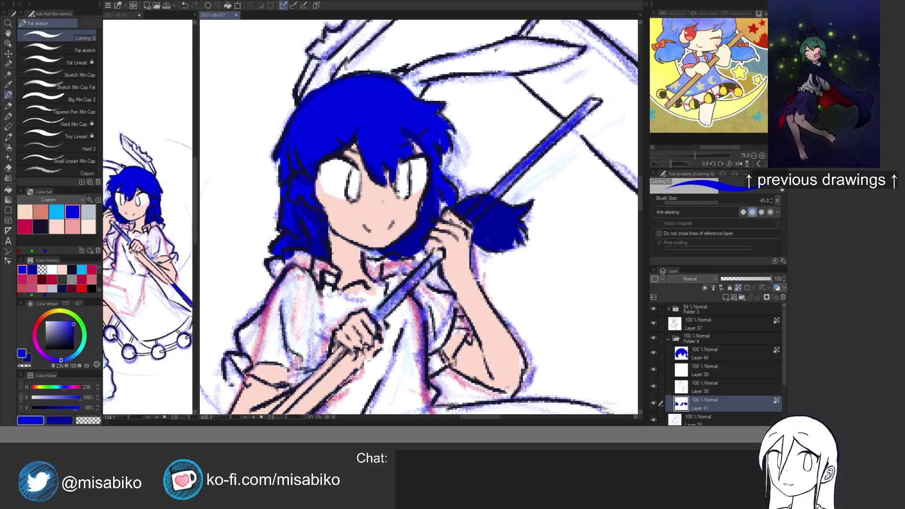
Add a new layer above the eye whites on Layer 39 and fill both irises with crimson red.
{"action": "left_click_drag", "start_coordinate": [470, 144], "coordinate": [476, 165]}
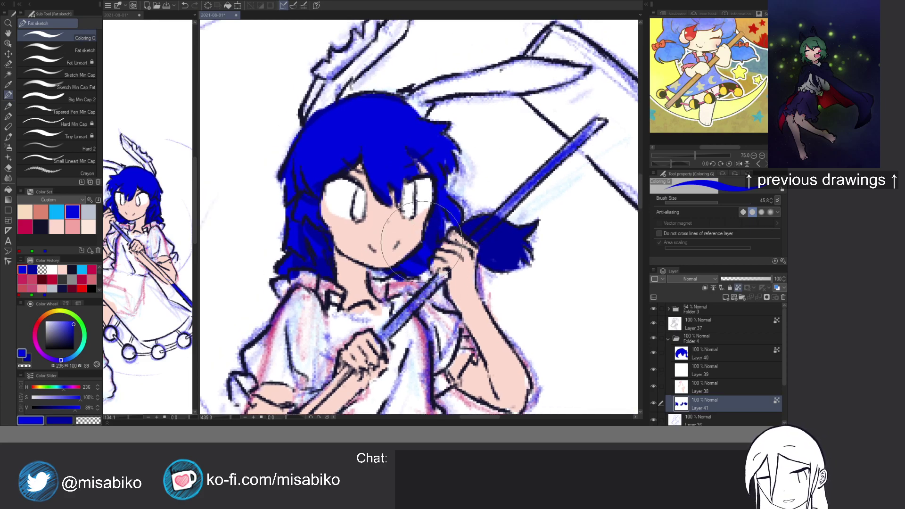
{"action": "left_click", "coordinate": [345, 200], "text": "ctrl+shift"}
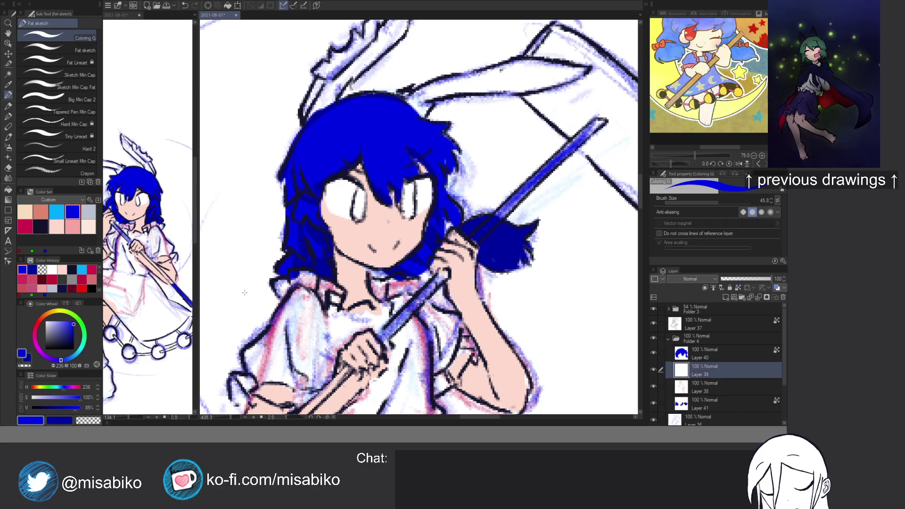
{"action": "key", "text": "ctrl+shift+n"}
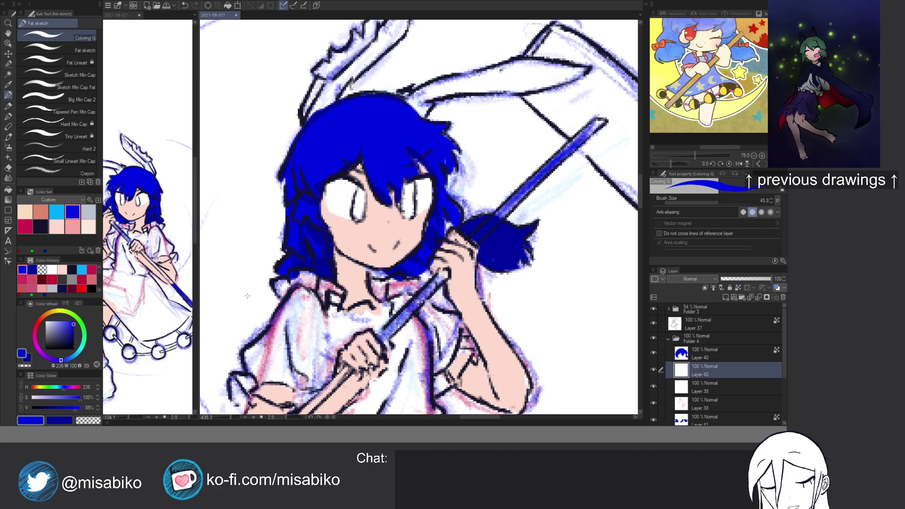
{"action": "left_click", "coordinate": [25, 227]}
{"action": "mouse_move", "coordinate": [355, 195]}
{"action": "left_mouse_down"}
{"action": "mouse_move", "coordinate": [359, 218]}
{"action": "mouse_move", "coordinate": [363, 195]}
{"action": "mouse_move", "coordinate": [409, 196]}
{"action": "mouse_move", "coordinate": [407, 215]}
{"action": "mouse_move", "coordinate": [411, 186]}
{"action": "mouse_move", "coordinate": [412, 246]}
{"action": "left_mouse_up"}
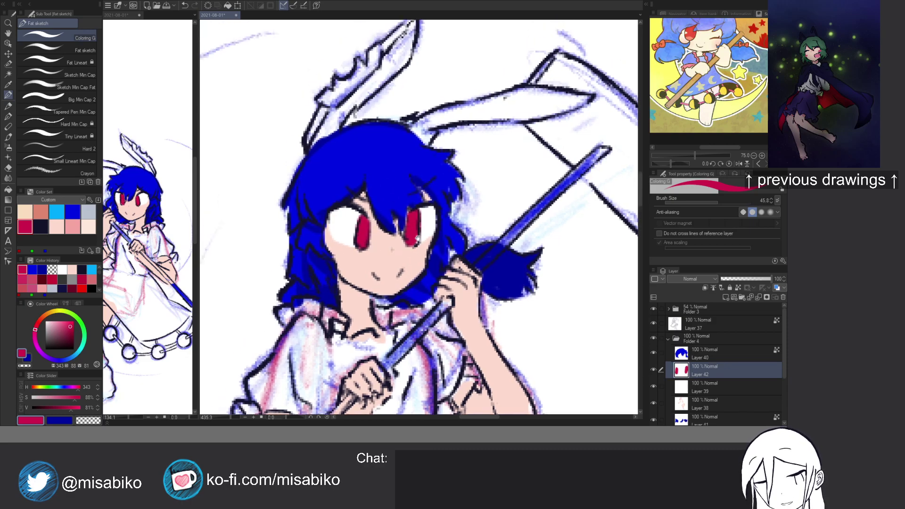
Lock the transparent pixels of Layer 39 and shade the upper eye whites in pale blue-grey with a smaller Soft airbrush.
{"action": "left_click", "coordinate": [356, 221], "text": "ctrl+shift"}
{"action": "key", "text": "b"}
{"action": "key", "text": "slash"}
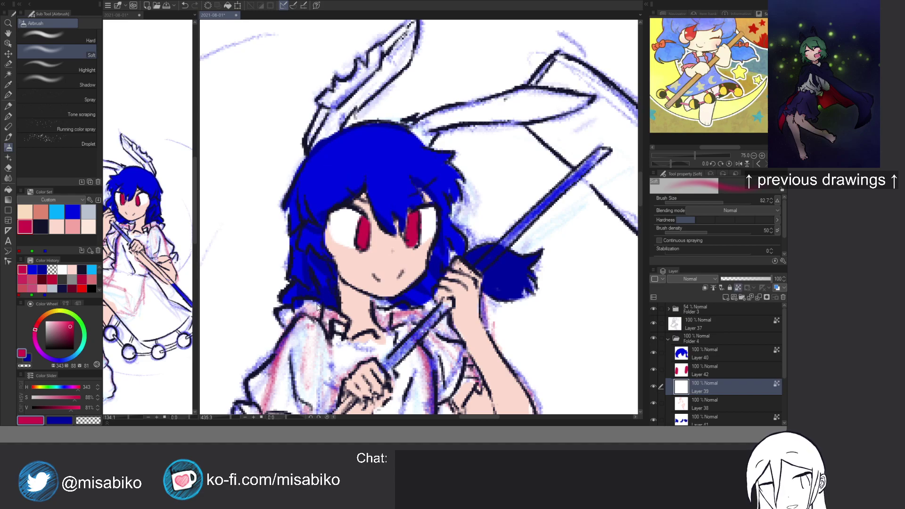
{"action": "left_click_drag", "start_coordinate": [325, 264], "coordinate": [329, 242], "text": "ctrl+alt"}
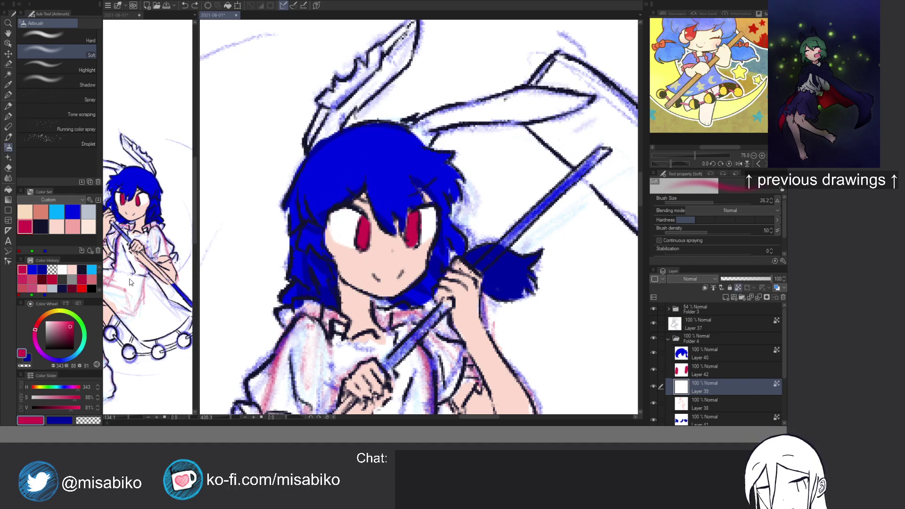
{"action": "left_click", "coordinate": [88, 212]}
{"action": "mouse_move", "coordinate": [337, 215]}
{"action": "left_mouse_down"}
{"action": "mouse_move", "coordinate": [364, 215]}
{"action": "mouse_move", "coordinate": [332, 203]}
{"action": "mouse_move", "coordinate": [367, 217]}
{"action": "mouse_move", "coordinate": [355, 216]}
{"action": "mouse_move", "coordinate": [360, 226]}
{"action": "mouse_move", "coordinate": [339, 212]}
{"action": "mouse_move", "coordinate": [373, 224]}
{"action": "mouse_move", "coordinate": [326, 212]}
{"action": "mouse_move", "coordinate": [372, 212]}
{"action": "left_mouse_up"}
{"action": "key", "text": "ctrl+z"}
{"action": "mouse_move", "coordinate": [428, 213]}
{"action": "left_mouse_down"}
{"action": "mouse_move", "coordinate": [419, 216]}
{"action": "mouse_move", "coordinate": [437, 215]}
{"action": "left_mouse_up"}
Sample white from the eye and switch back to the Coloring G brush.
{"action": "mouse_move", "coordinate": [486, 195]}
{"action": "left_mouse_down", "text": "ctrl"}
{"action": "mouse_move", "coordinate": [449, 202]}
{"action": "mouse_move", "coordinate": [425, 173]}
{"action": "left_mouse_up", "text": "ctrl"}
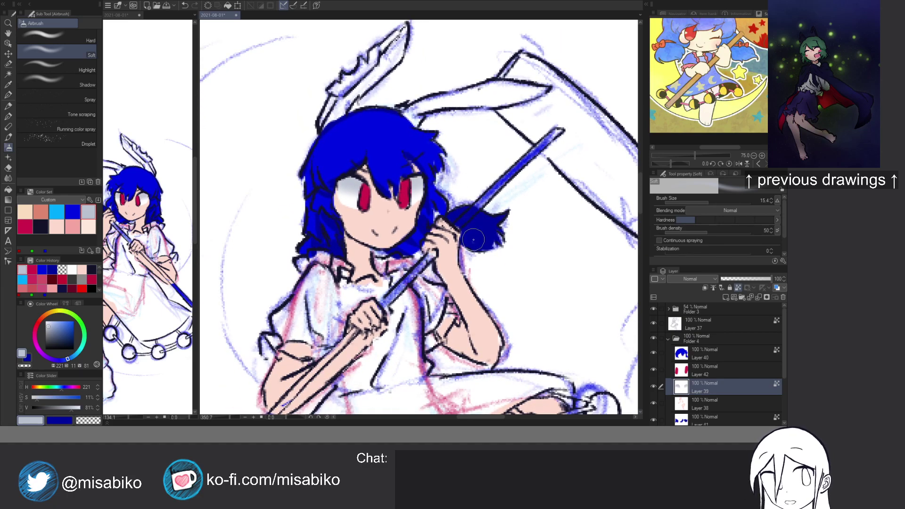
{"action": "left_click", "coordinate": [361, 200], "text": "alt"}
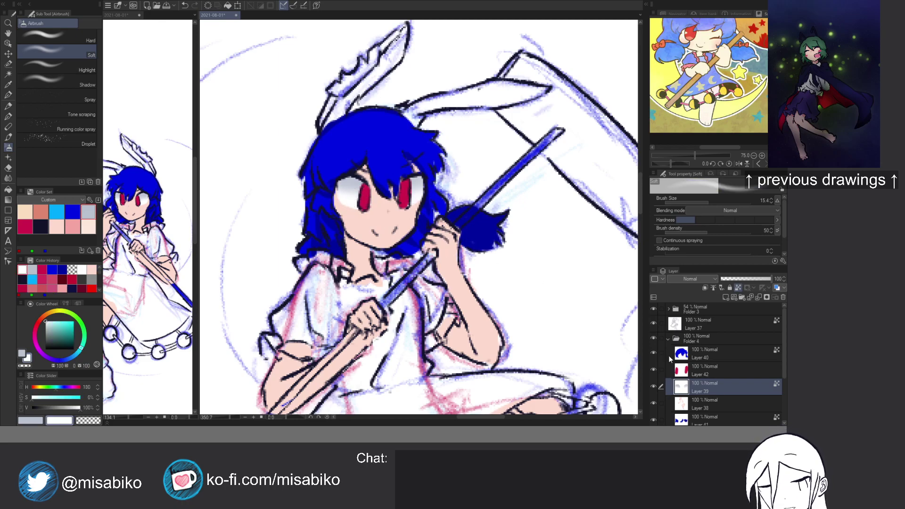
{"action": "key", "text": "p"}
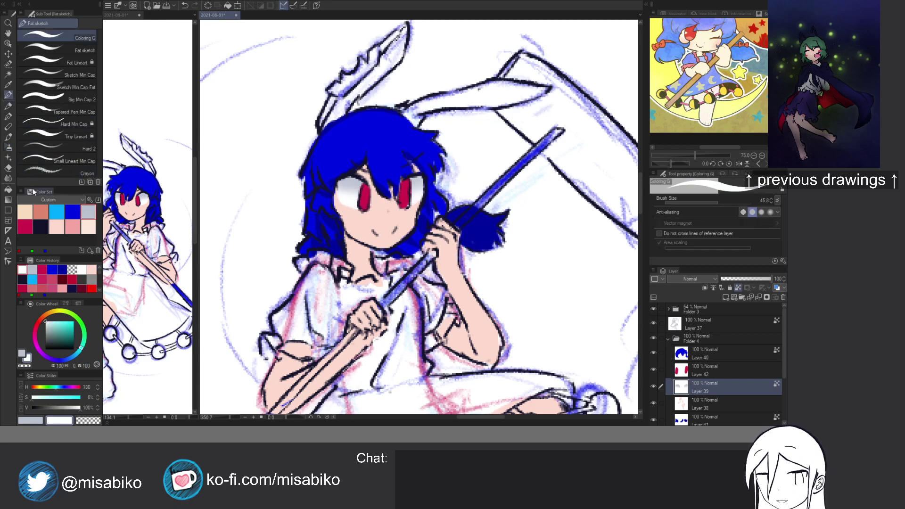
Paint the inner parts of both rabbit ears dark red on a new layer above the red iris layer.
{"action": "left_click", "coordinate": [61, 278]}
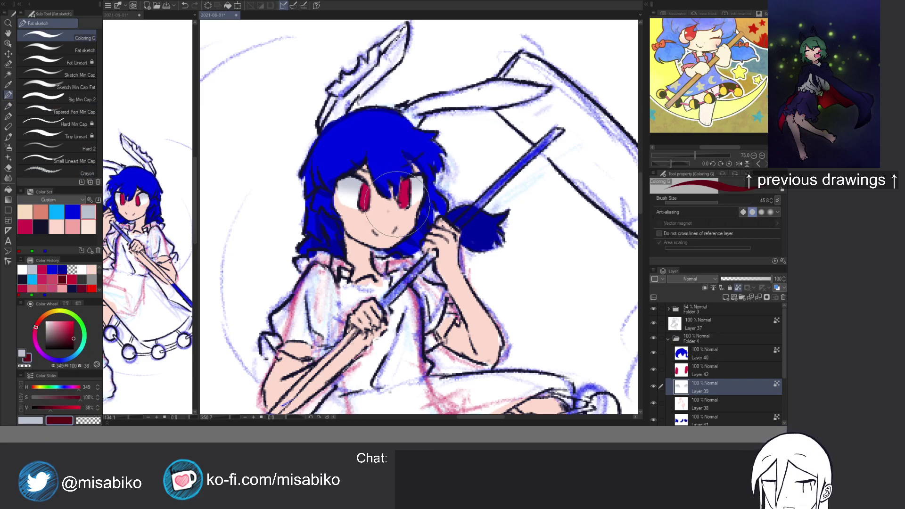
{"action": "left_click", "coordinate": [685, 368]}
{"action": "key", "text": "ctrl+shift+n"}
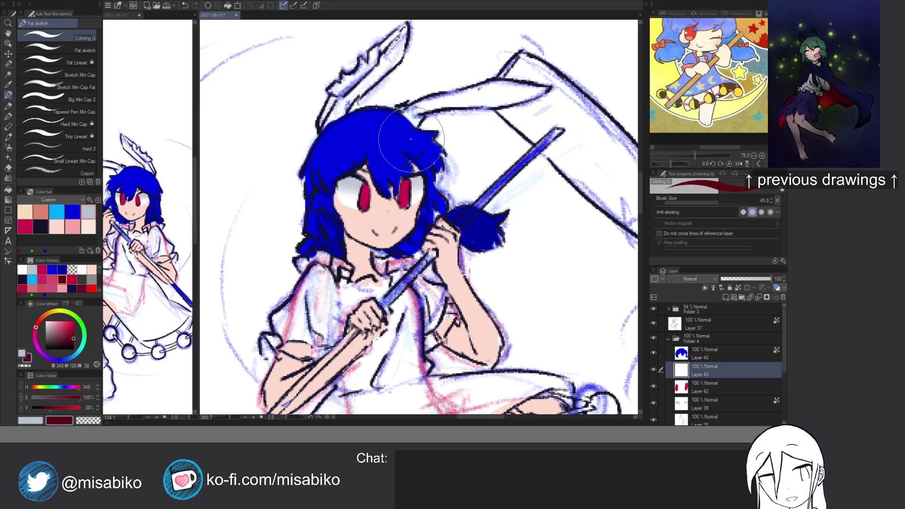
{"action": "scroll", "coordinate": [419, 217], "scroll_direction": "up", "scroll_amount": 4}
{"action": "mouse_move", "coordinate": [398, 128]}
{"action": "left_mouse_down"}
{"action": "mouse_move", "coordinate": [379, 165]}
{"action": "mouse_move", "coordinate": [374, 141]}
{"action": "mouse_move", "coordinate": [330, 210]}
{"action": "mouse_move", "coordinate": [338, 225]}
{"action": "left_mouse_up"}
{"action": "key", "text": "c"}
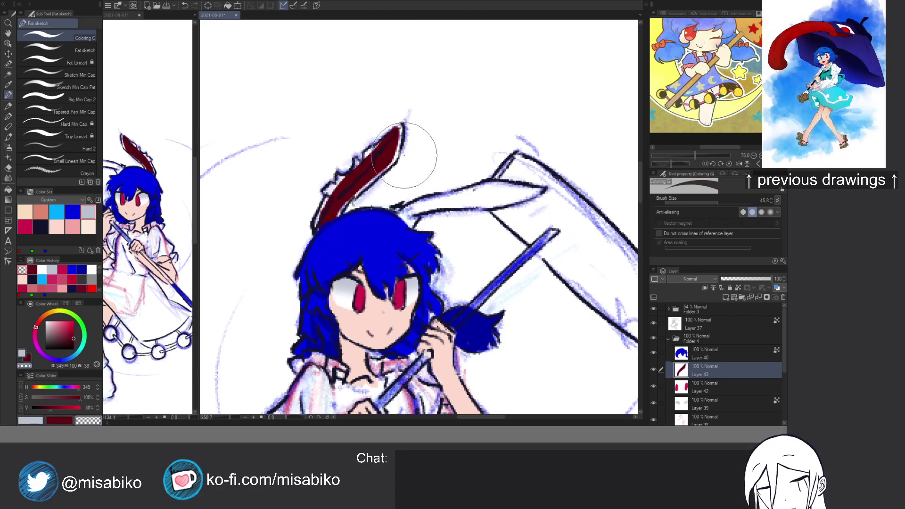
{"action": "key", "text": "c"}
{"action": "mouse_move", "coordinate": [401, 224]}
{"action": "left_mouse_down"}
{"action": "mouse_move", "coordinate": [427, 207]}
{"action": "mouse_move", "coordinate": [403, 228]}
{"action": "mouse_move", "coordinate": [413, 214]}
{"action": "mouse_move", "coordinate": [401, 218]}
{"action": "mouse_move", "coordinate": [425, 210]}
{"action": "mouse_move", "coordinate": [424, 165]}
{"action": "left_mouse_up"}
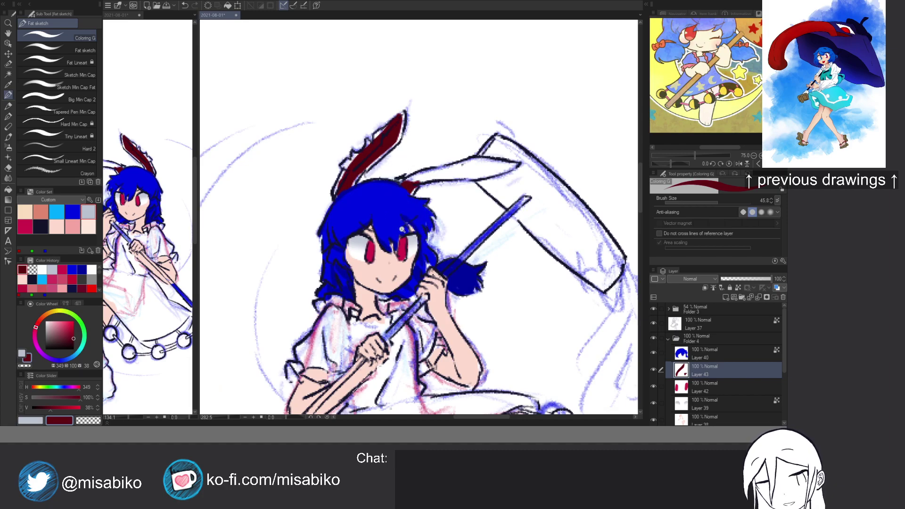
Touch up the upper eyelash lines on Layer 37 in dark navy with the Tapered Pen Min Cap brush.
{"action": "left_click_drag", "start_coordinate": [406, 230], "coordinate": [422, 218]}
{"action": "left_click", "coordinate": [416, 239], "text": "ctrl+shift"}
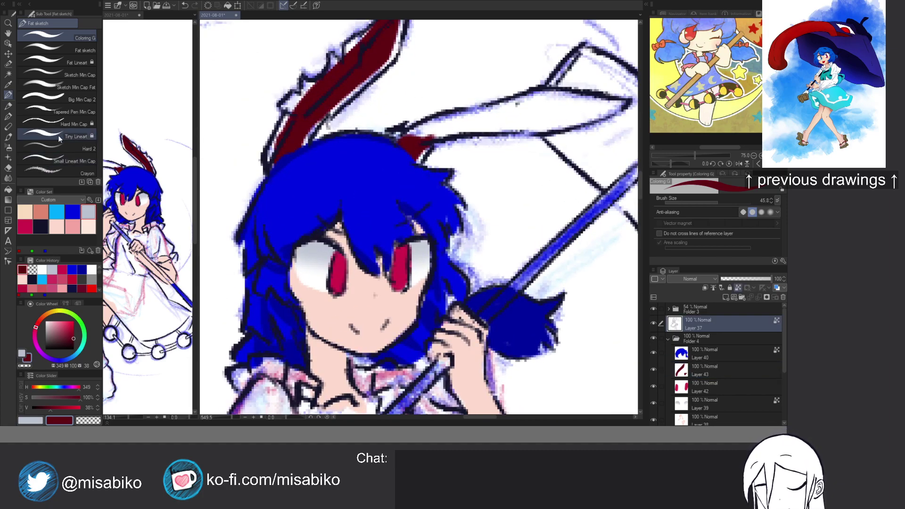
{"action": "left_click", "coordinate": [70, 111]}
{"action": "left_click", "coordinate": [41, 225]}
{"action": "left_click_drag", "start_coordinate": [393, 252], "coordinate": [407, 244]}
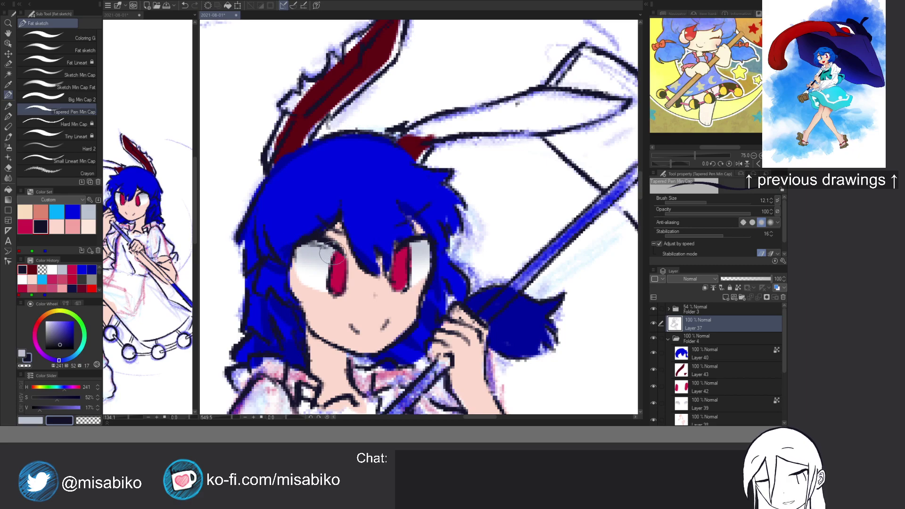
{"action": "left_click_drag", "start_coordinate": [339, 253], "coordinate": [298, 248]}
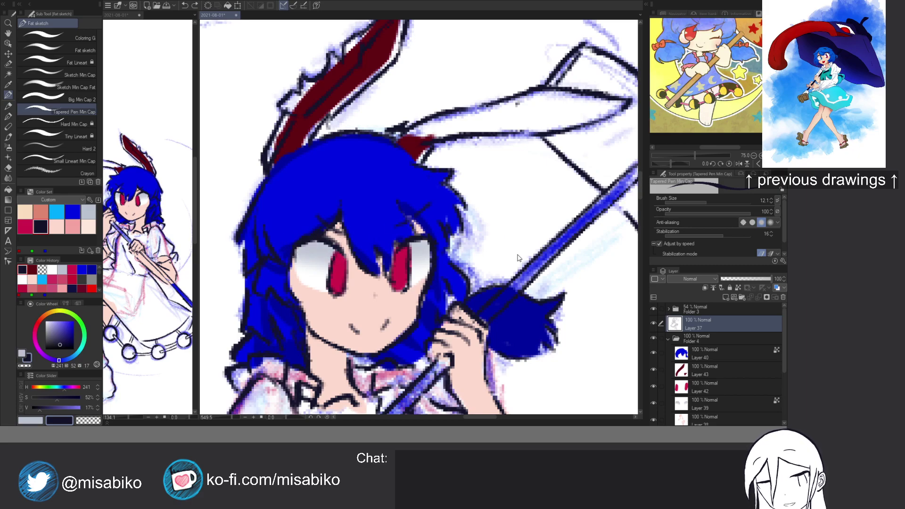
Lower the opacity of Folder 4 to 2% and make the line art on Layer 37 active again.
{"action": "left_click", "coordinate": [697, 338]}
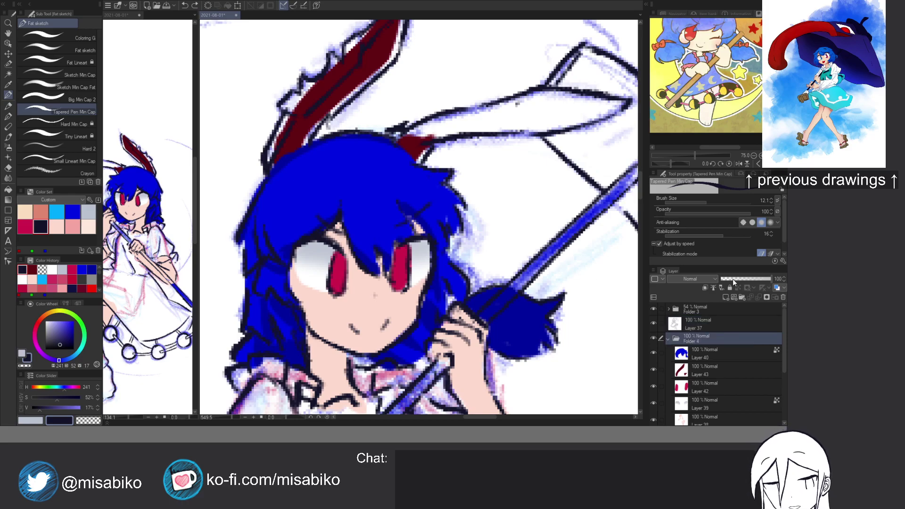
{"action": "left_click", "coordinate": [731, 279]}
{"action": "left_click_drag", "start_coordinate": [724, 282], "coordinate": [719, 289]}
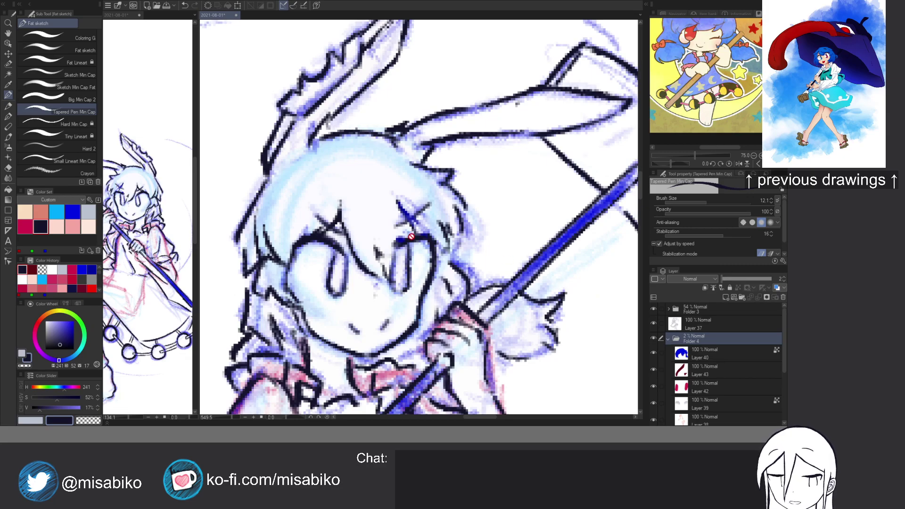
{"action": "key", "text": "alt+bracketright"}
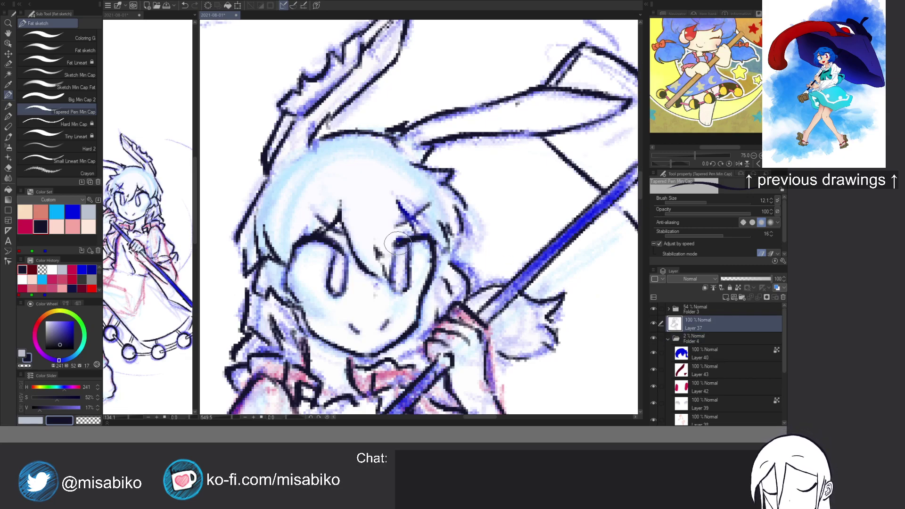
Refine the upper eyelash lines of both eyes on Layer 37, alternating dark navy strokes with erasing of the excess.
{"action": "left_click_drag", "start_coordinate": [408, 238], "coordinate": [420, 242]}
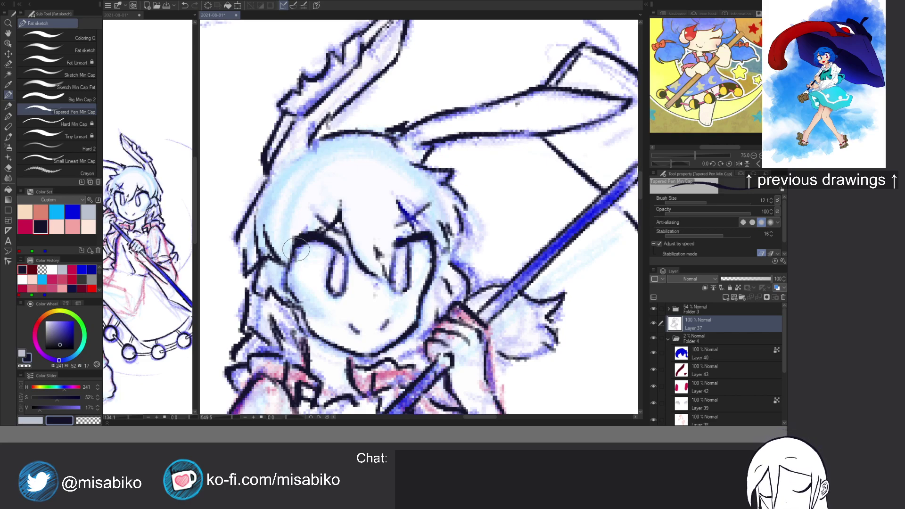
{"action": "key", "text": "c"}
{"action": "mouse_move", "coordinate": [303, 231]}
{"action": "left_mouse_down"}
{"action": "mouse_move", "coordinate": [321, 238]}
{"action": "mouse_move", "coordinate": [291, 248]}
{"action": "mouse_move", "coordinate": [295, 238]}
{"action": "mouse_move", "coordinate": [331, 233]}
{"action": "mouse_move", "coordinate": [289, 247]}
{"action": "mouse_move", "coordinate": [312, 236]}
{"action": "left_mouse_up"}
{"action": "key", "text": "c"}
{"action": "key", "text": "c"}
{"action": "key", "text": "c"}
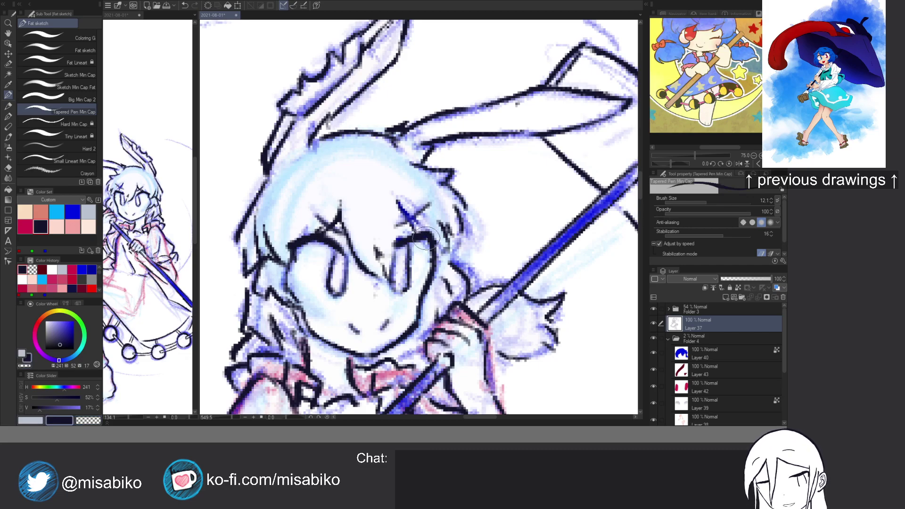
{"action": "key", "text": "c"}
{"action": "mouse_move", "coordinate": [429, 265]}
{"action": "left_mouse_down"}
{"action": "mouse_move", "coordinate": [396, 245]}
{"action": "mouse_move", "coordinate": [407, 240]}
{"action": "mouse_move", "coordinate": [391, 248]}
{"action": "mouse_move", "coordinate": [409, 242]}
{"action": "left_mouse_up"}
{"action": "key", "text": "c"}
{"action": "key", "text": "c"}
{"action": "key", "text": "c"}
{"action": "key", "text": "c"}
{"action": "key", "text": "c"}
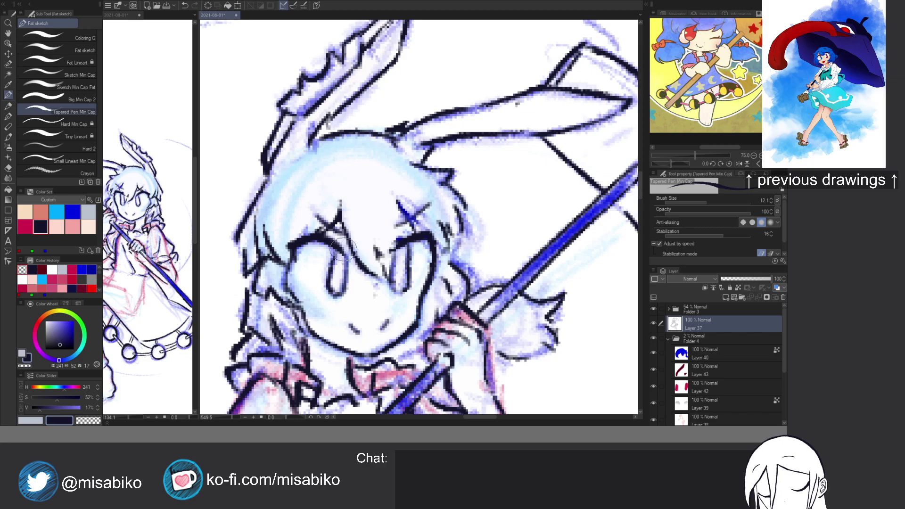
{"action": "key", "text": "c"}
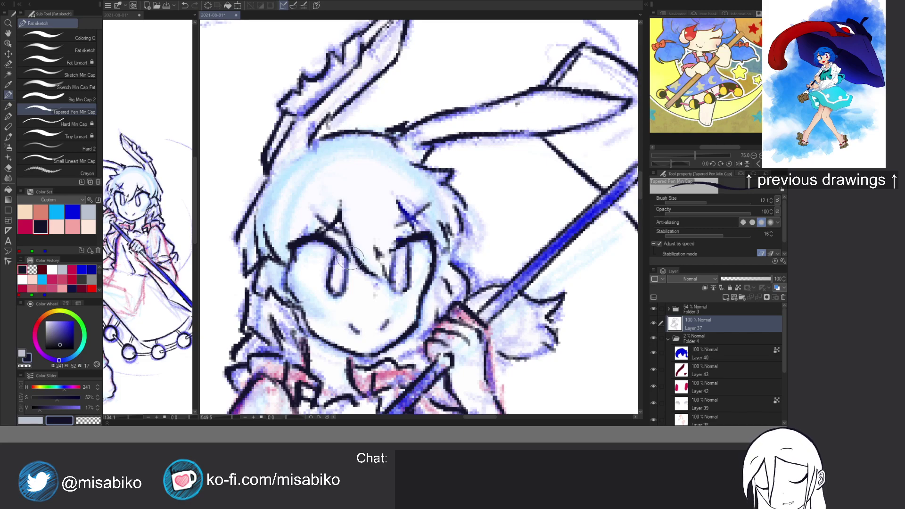
{"action": "key", "text": "c"}
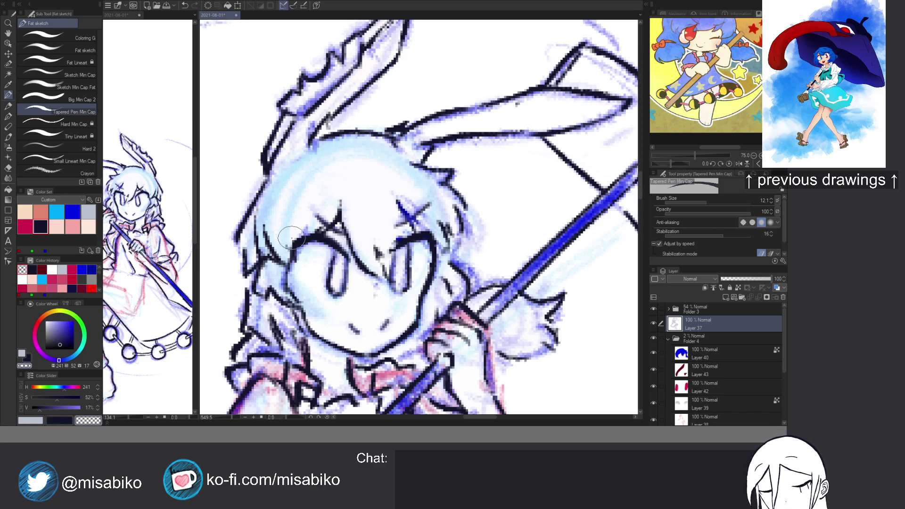
{"action": "mouse_move", "coordinate": [290, 233]}
{"action": "left_mouse_down"}
{"action": "mouse_move", "coordinate": [291, 262]}
{"action": "mouse_move", "coordinate": [287, 251]}
{"action": "mouse_move", "coordinate": [283, 259]}
{"action": "left_mouse_up"}
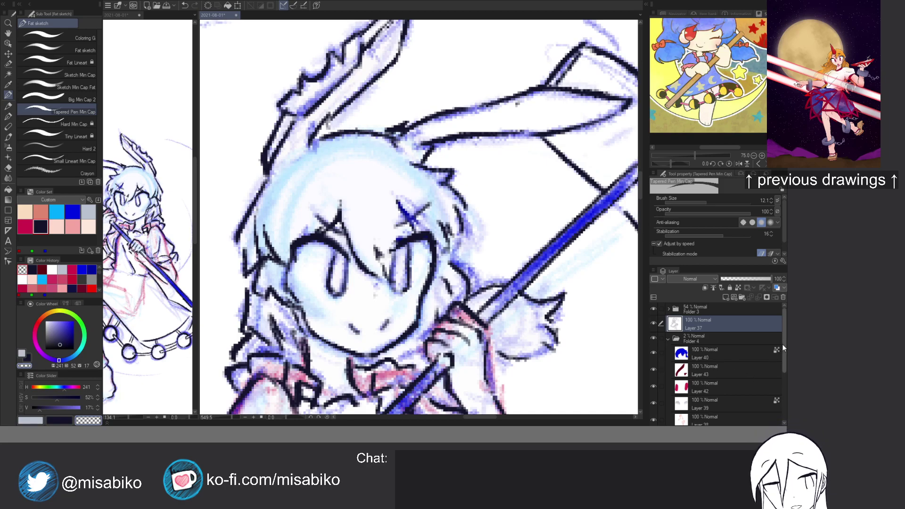
Restore the opacity of Folder 4 to 100%.
{"action": "scroll", "coordinate": [784, 350], "scroll_direction": "down", "scroll_amount": 2}
{"action": "scroll", "coordinate": [779, 364], "scroll_direction": "down", "scroll_amount": 1}
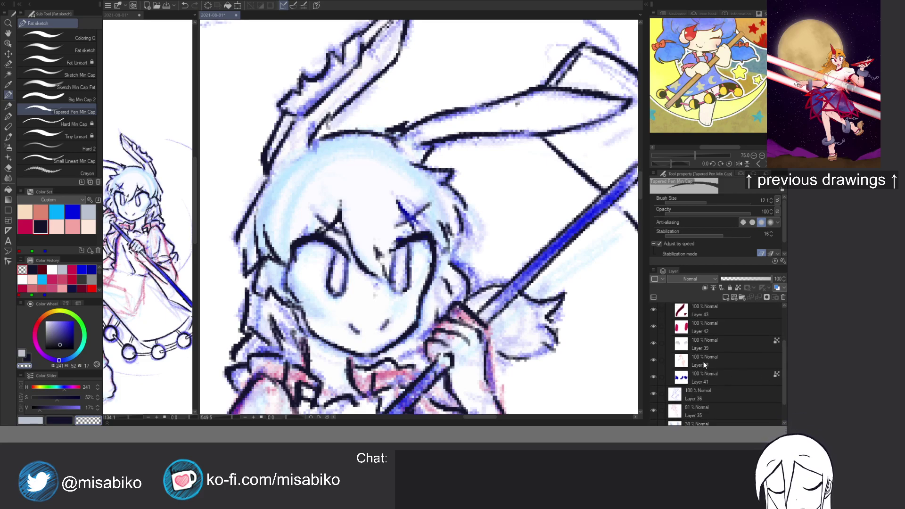
{"action": "scroll", "coordinate": [783, 358], "scroll_direction": "up", "scroll_amount": 1}
{"action": "left_click", "coordinate": [721, 316]}
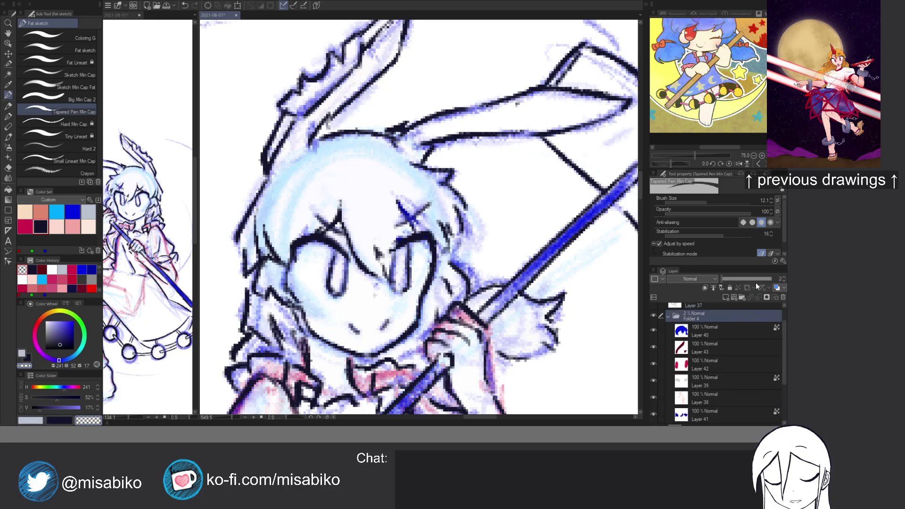
{"action": "left_click_drag", "start_coordinate": [755, 279], "coordinate": [772, 279]}
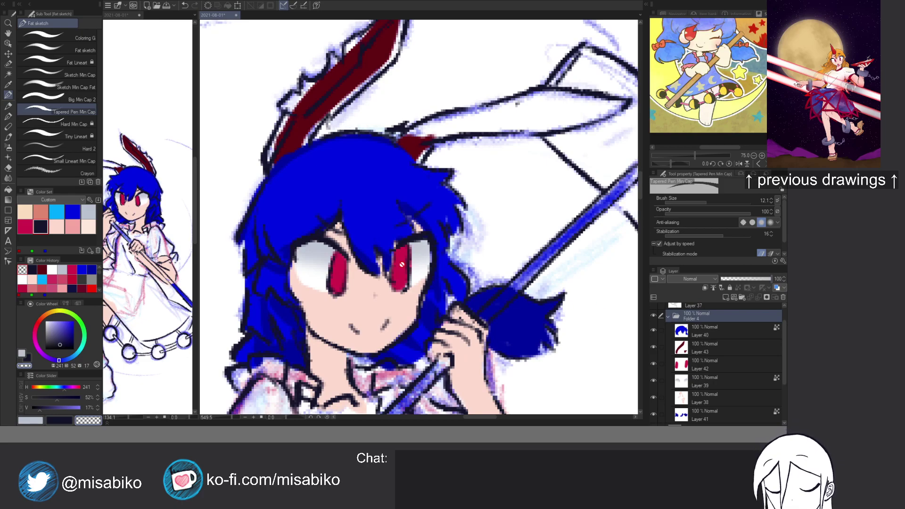
Clean up the red iris fill beside the nose on Layer 42, erasing overflow and sampling its red for touch-ups.
{"action": "left_click", "coordinate": [404, 272], "text": "ctrl+shift"}
{"action": "key", "text": "c"}
{"action": "left_click_drag", "start_coordinate": [410, 251], "coordinate": [408, 288]}
{"action": "key", "text": "c"}
{"action": "left_click", "coordinate": [399, 285], "text": "alt"}
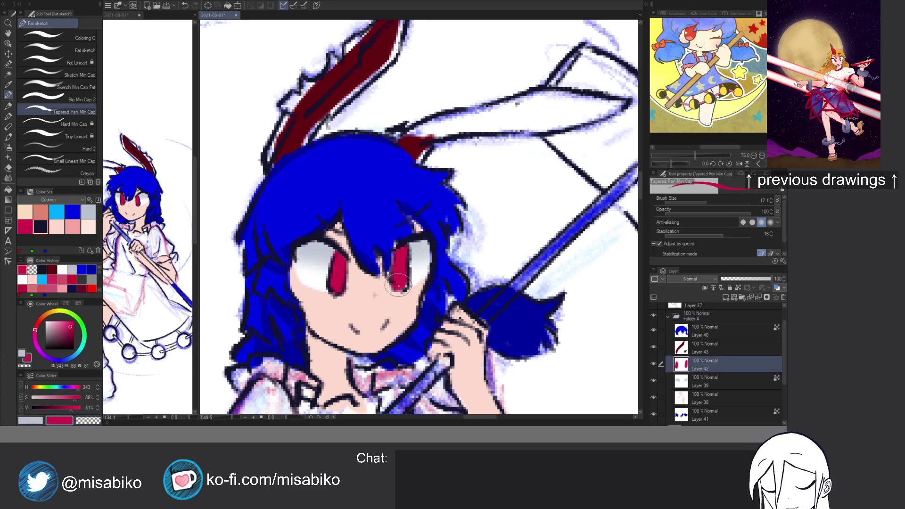
{"action": "left_click_drag", "start_coordinate": [420, 270], "coordinate": [409, 269]}
{"action": "mouse_move", "coordinate": [409, 269]}
{"action": "left_mouse_down"}
{"action": "mouse_move", "coordinate": [408, 242]}
{"action": "mouse_move", "coordinate": [426, 284]}
{"action": "left_mouse_up"}
Paint the outer part of the upright ear light grey with the Coloring G brush on a new layer above Layer 43.
{"action": "left_click", "coordinate": [64, 34]}
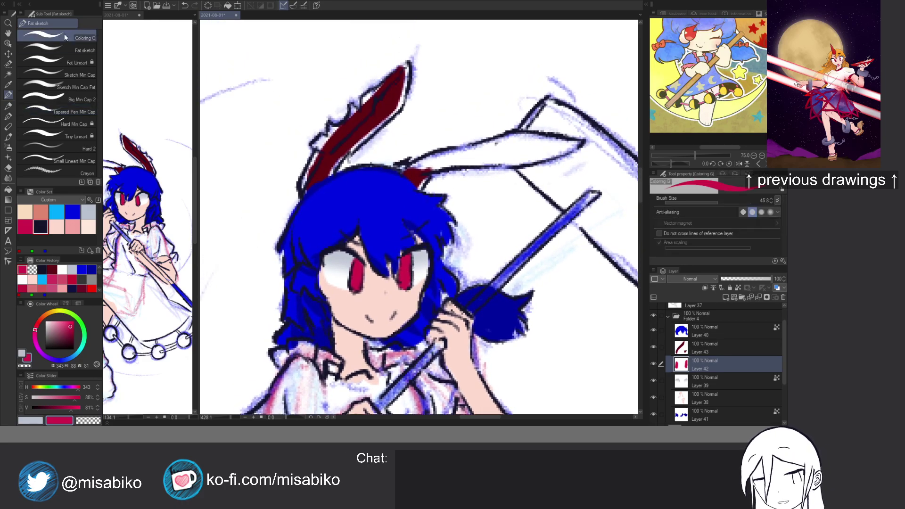
{"action": "left_click", "coordinate": [88, 212]}
{"action": "left_click", "coordinate": [334, 158], "text": "ctrl+shift"}
{"action": "key", "text": "ctrl+shift+n"}
{"action": "mouse_move", "coordinate": [322, 137]}
{"action": "left_mouse_down"}
{"action": "mouse_move", "coordinate": [299, 191]}
{"action": "mouse_move", "coordinate": [318, 149]}
{"action": "mouse_move", "coordinate": [308, 173]}
{"action": "mouse_move", "coordinate": [365, 104]}
{"action": "mouse_move", "coordinate": [324, 140]}
{"action": "mouse_move", "coordinate": [399, 68]}
{"action": "mouse_move", "coordinate": [399, 107]}
{"action": "mouse_move", "coordinate": [402, 68]}
{"action": "mouse_move", "coordinate": [402, 99]}
{"action": "left_mouse_up"}
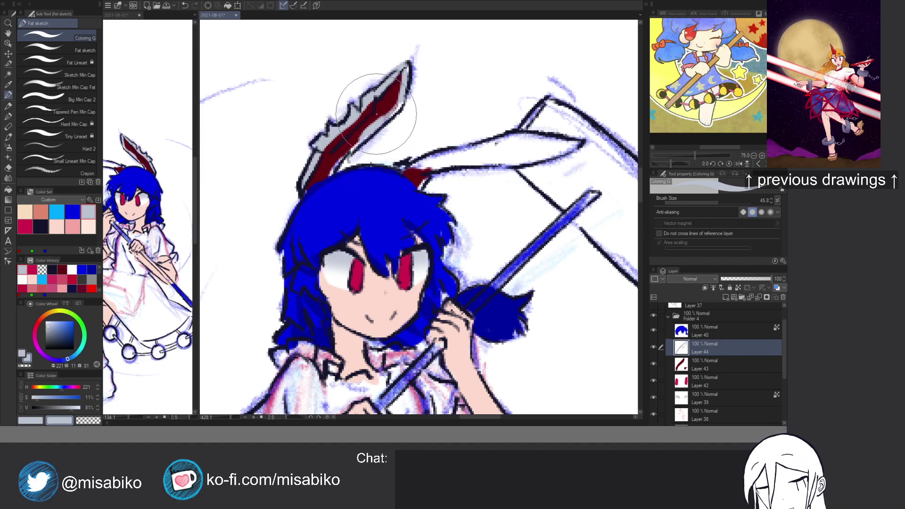
Refine the grey edge along the upright ear's dark red interior, undoing the unwanted strokes.
{"action": "key", "text": "c"}
{"action": "mouse_move", "coordinate": [383, 113]}
{"action": "left_mouse_down"}
{"action": "mouse_move", "coordinate": [361, 129]}
{"action": "mouse_move", "coordinate": [379, 109]}
{"action": "mouse_move", "coordinate": [350, 138]}
{"action": "mouse_move", "coordinate": [389, 110]}
{"action": "mouse_move", "coordinate": [348, 148]}
{"action": "left_mouse_up"}
{"action": "key", "text": "c"}
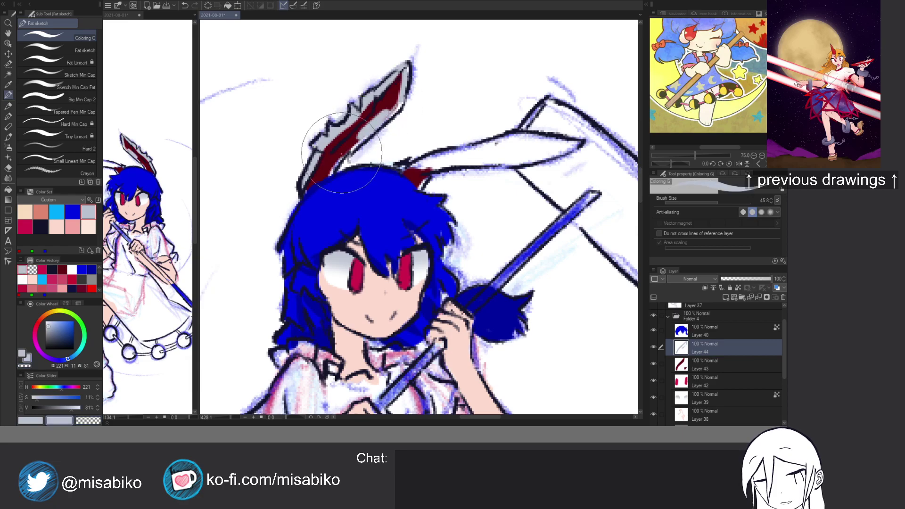
{"action": "key", "text": "ctrl+z"}
{"action": "mouse_move", "coordinate": [392, 107]}
{"action": "left_mouse_down"}
{"action": "mouse_move", "coordinate": [331, 175]}
{"action": "mouse_move", "coordinate": [334, 159]}
{"action": "mouse_move", "coordinate": [348, 147]}
{"action": "mouse_move", "coordinate": [332, 169]}
{"action": "mouse_move", "coordinate": [339, 152]}
{"action": "mouse_move", "coordinate": [335, 177]}
{"action": "left_mouse_up"}
{"action": "key", "text": "ctrl+z"}
{"action": "key", "text": "ctrl+z"}
Fill the ear that extends sideways over the mallet with the same light grey.
{"action": "key", "text": "c"}
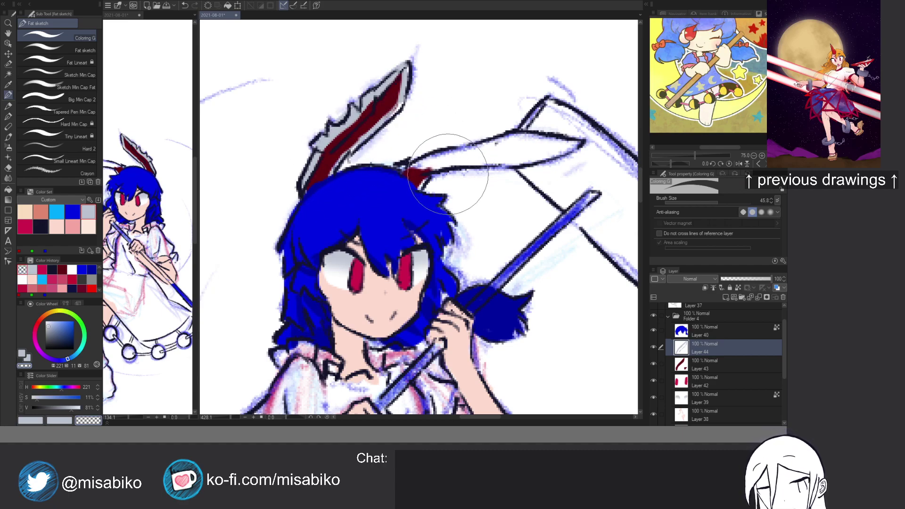
{"action": "key", "text": "c"}
{"action": "mouse_move", "coordinate": [399, 170]}
{"action": "left_mouse_down"}
{"action": "mouse_move", "coordinate": [481, 150]}
{"action": "mouse_move", "coordinate": [461, 156]}
{"action": "mouse_move", "coordinate": [569, 146]}
{"action": "mouse_move", "coordinate": [494, 150]}
{"action": "mouse_move", "coordinate": [548, 142]}
{"action": "mouse_move", "coordinate": [508, 140]}
{"action": "mouse_move", "coordinate": [551, 140]}
{"action": "left_mouse_up"}
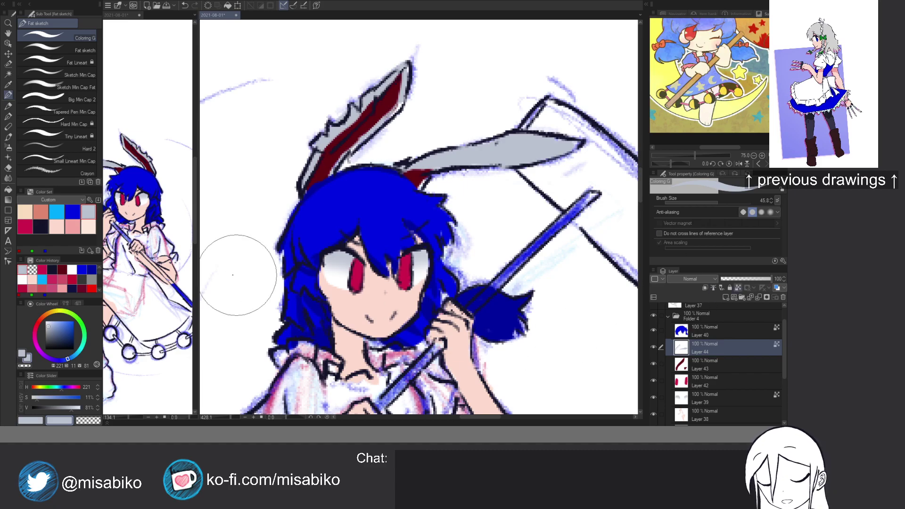
Paint white over the grey of both ears, leaving some grey as shading.
{"action": "left_click", "coordinate": [46, 321]}
{"action": "mouse_move", "coordinate": [422, 159]}
{"action": "left_mouse_down"}
{"action": "mouse_move", "coordinate": [490, 137]}
{"action": "mouse_move", "coordinate": [557, 151]}
{"action": "mouse_move", "coordinate": [520, 154]}
{"action": "mouse_move", "coordinate": [542, 185]}
{"action": "left_mouse_up"}
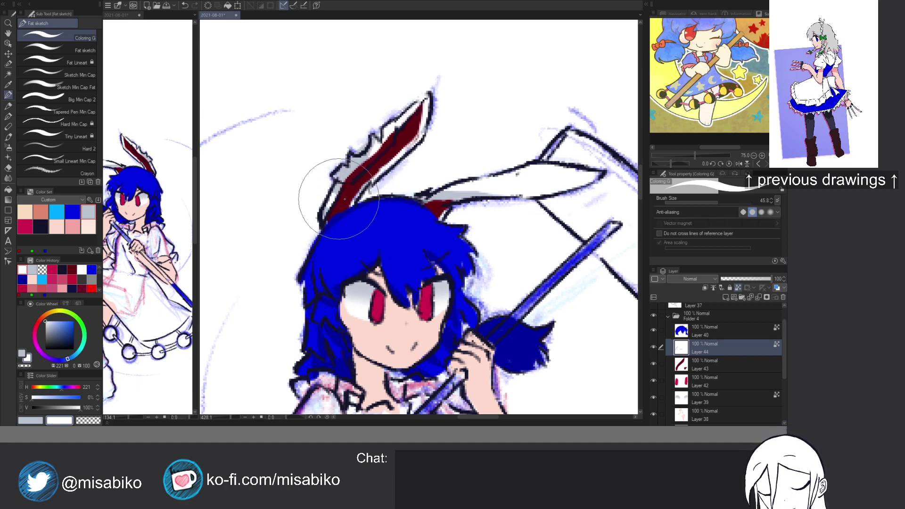
{"action": "left_click_drag", "start_coordinate": [368, 181], "coordinate": [378, 205]}
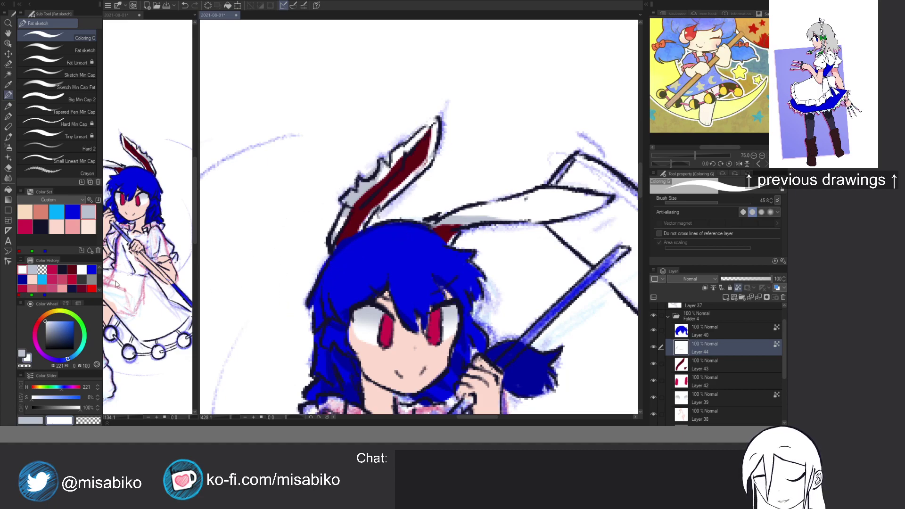
Choose a light orange with hue 34 and paint a first patch on the upright ear's ragged edge on a new layer.
{"action": "left_click", "coordinate": [49, 312]}
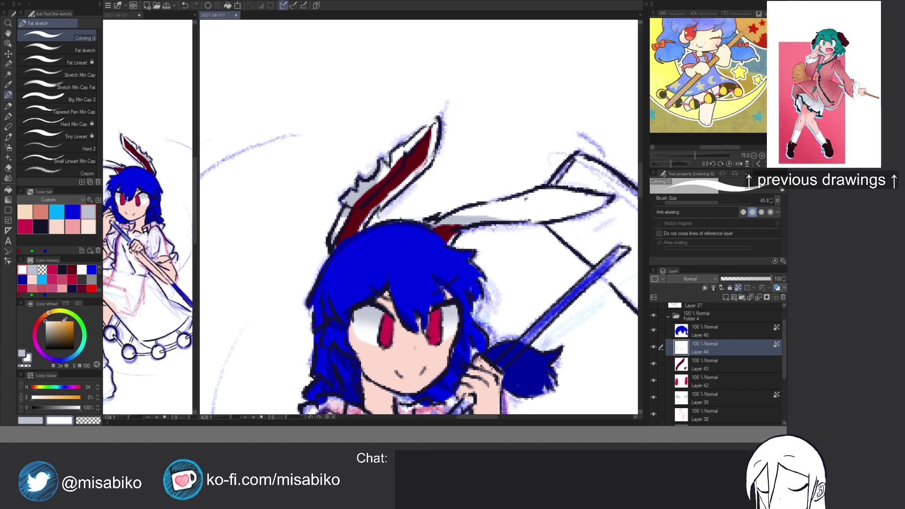
{"action": "left_click_drag", "start_coordinate": [63, 322], "coordinate": [69, 316]}
{"action": "left_click", "coordinate": [65, 322]}
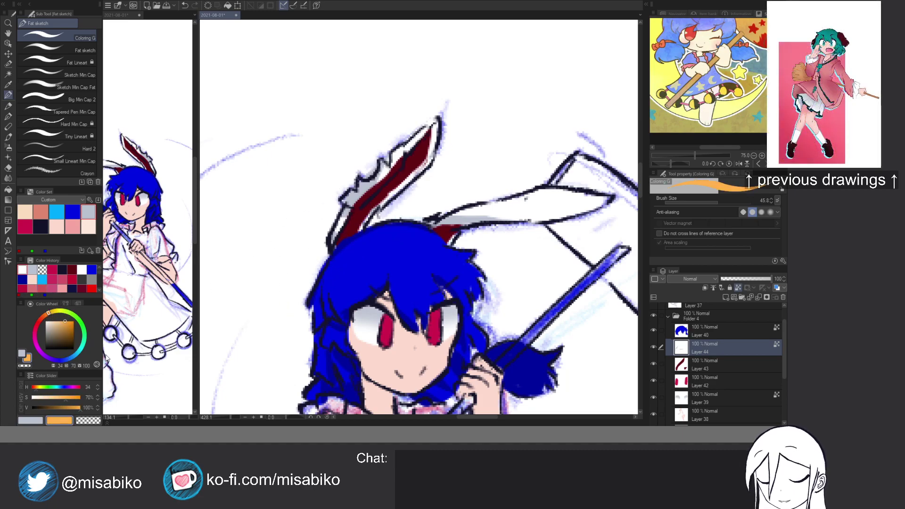
{"action": "key", "text": "ctrl+shift+n"}
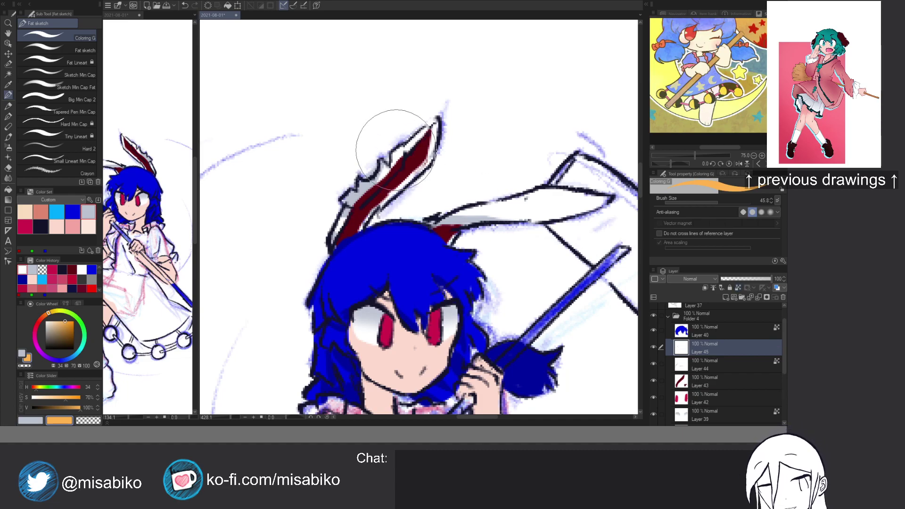
{"action": "left_click_drag", "start_coordinate": [396, 152], "coordinate": [395, 169]}
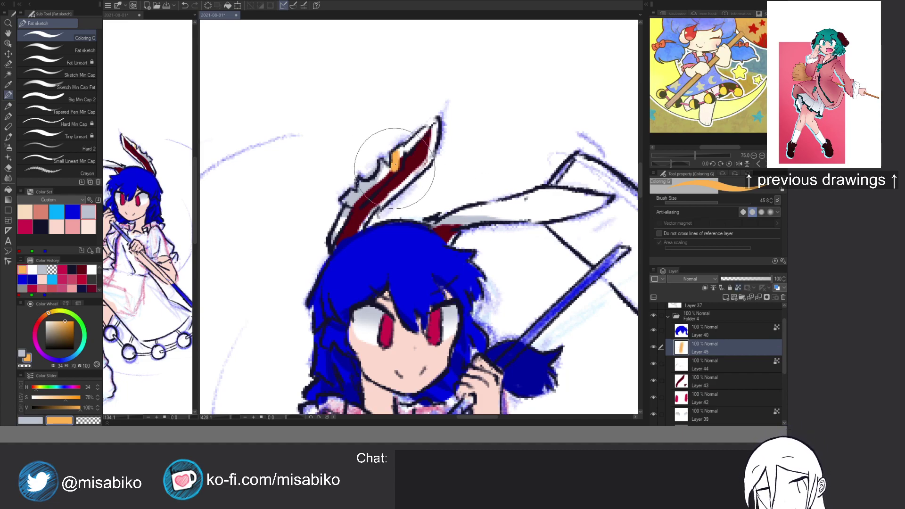
Adjust the orange drawing color to hue 40 with saturation and value at 100%.
{"action": "left_click", "coordinate": [74, 321]}
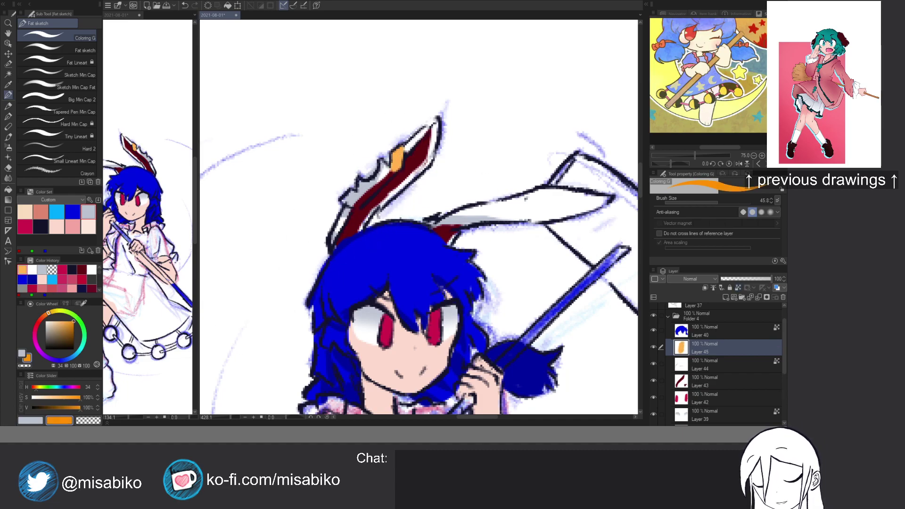
{"action": "left_click", "coordinate": [97, 385]}
{"action": "left_click", "coordinate": [98, 386]}
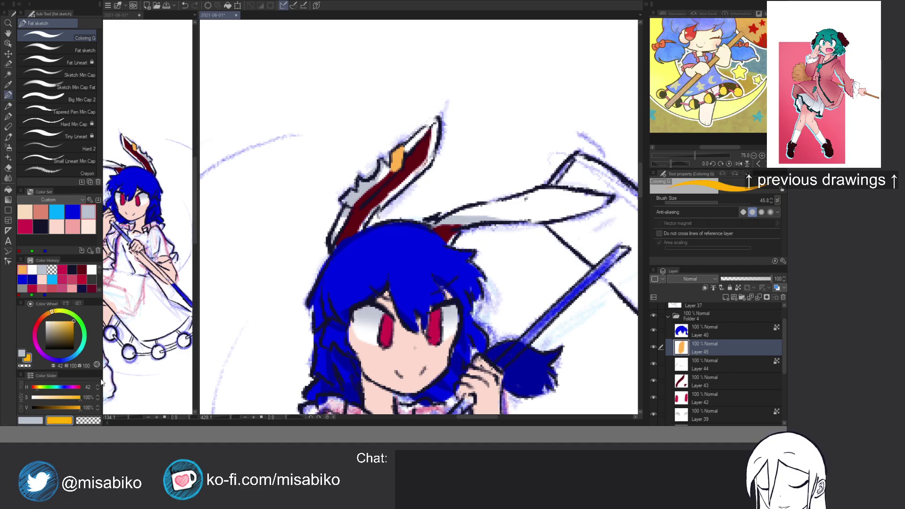
{"action": "left_click", "coordinate": [97, 389]}
{"action": "left_click", "coordinate": [97, 389]}
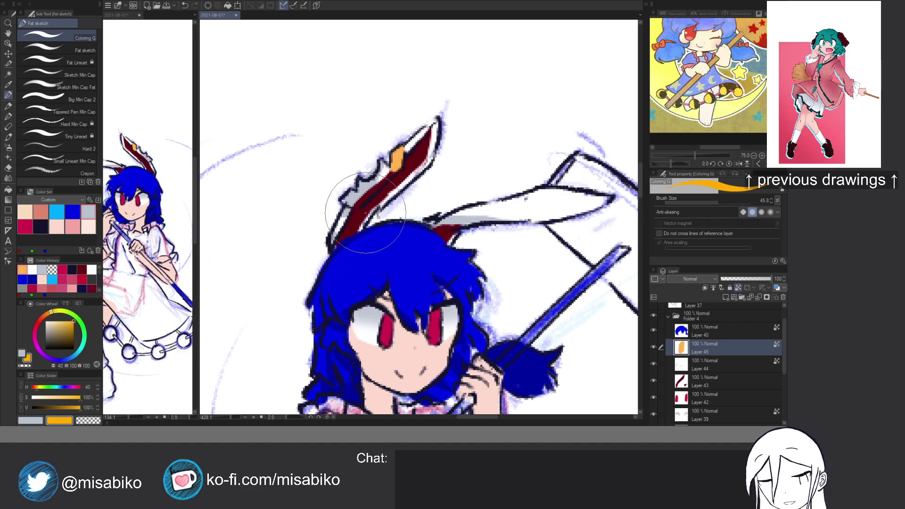
Color the ragged section on both sides of the upright ear's red interior orange, trimming the excess.
{"action": "mouse_move", "coordinate": [409, 142]}
{"action": "left_mouse_down"}
{"action": "mouse_move", "coordinate": [383, 178]}
{"action": "mouse_move", "coordinate": [380, 162]}
{"action": "mouse_move", "coordinate": [379, 186]}
{"action": "mouse_move", "coordinate": [398, 163]}
{"action": "mouse_move", "coordinate": [360, 192]}
{"action": "mouse_move", "coordinate": [359, 181]}
{"action": "mouse_move", "coordinate": [375, 186]}
{"action": "mouse_move", "coordinate": [382, 167]}
{"action": "mouse_move", "coordinate": [360, 203]}
{"action": "mouse_move", "coordinate": [346, 199]}
{"action": "mouse_move", "coordinate": [365, 197]}
{"action": "mouse_move", "coordinate": [343, 196]}
{"action": "mouse_move", "coordinate": [394, 198]}
{"action": "mouse_move", "coordinate": [377, 209]}
{"action": "mouse_move", "coordinate": [412, 172]}
{"action": "left_mouse_up"}
{"action": "key", "text": "c"}
{"action": "left_click_drag", "start_coordinate": [374, 202], "coordinate": [414, 171]}
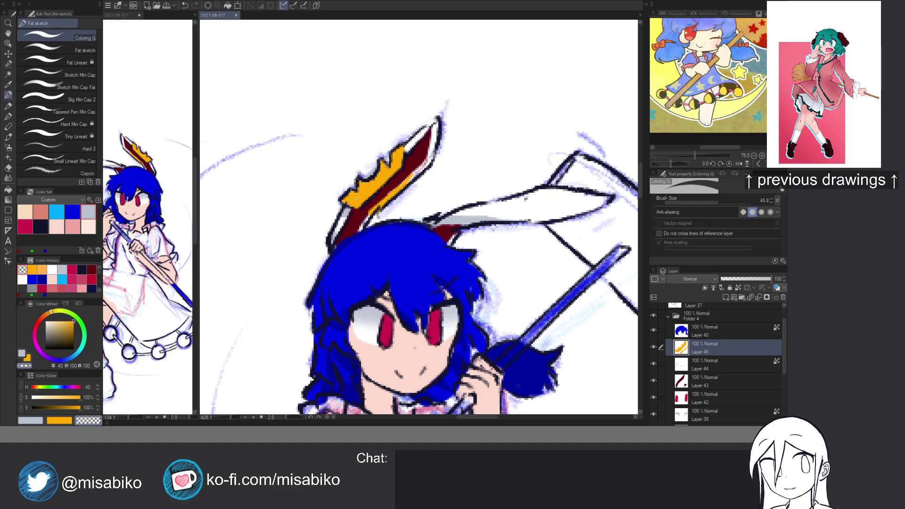
Activate the skin layer and choose a pink shading color with hue 2, saturation 34% and value 96%.
{"action": "left_click_drag", "start_coordinate": [511, 254], "coordinate": [466, 157]}
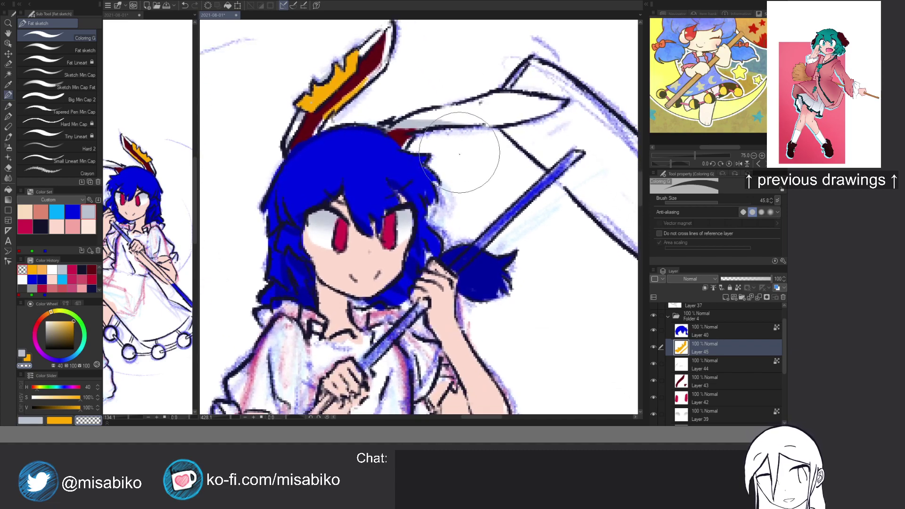
{"action": "left_click_drag", "start_coordinate": [439, 198], "coordinate": [437, 176]}
{"action": "scroll", "coordinate": [437, 176], "scroll_direction": "down", "scroll_amount": 4}
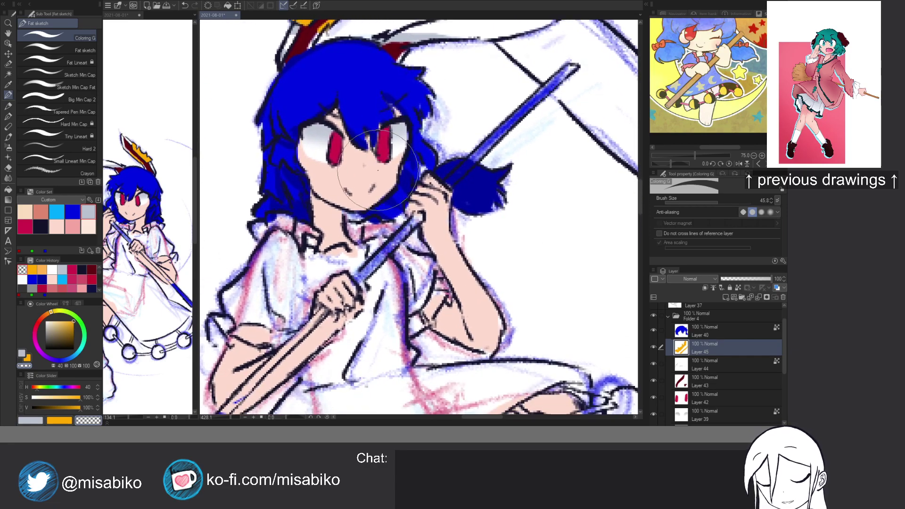
{"action": "left_click", "coordinate": [357, 167], "text": "ctrl+shift"}
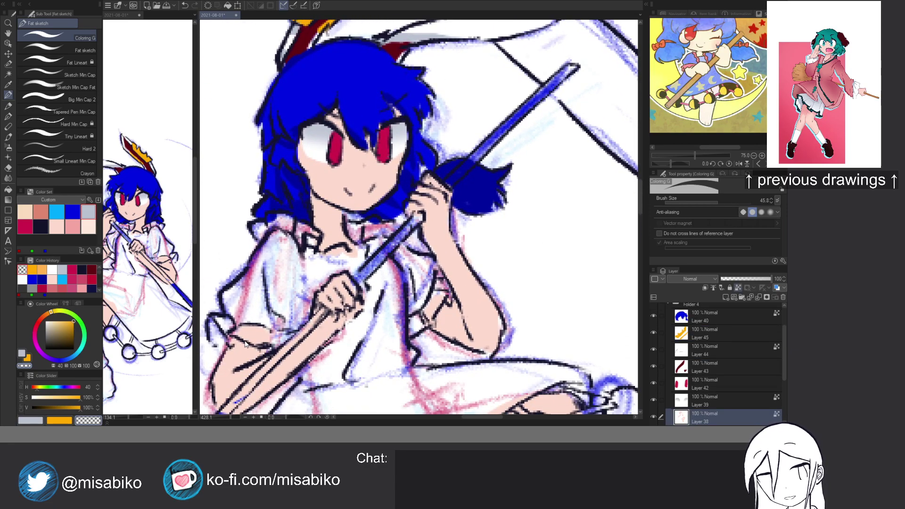
{"action": "left_click", "coordinate": [73, 230]}
{"action": "key", "text": "x"}
{"action": "left_click", "coordinate": [357, 166], "text": "alt"}
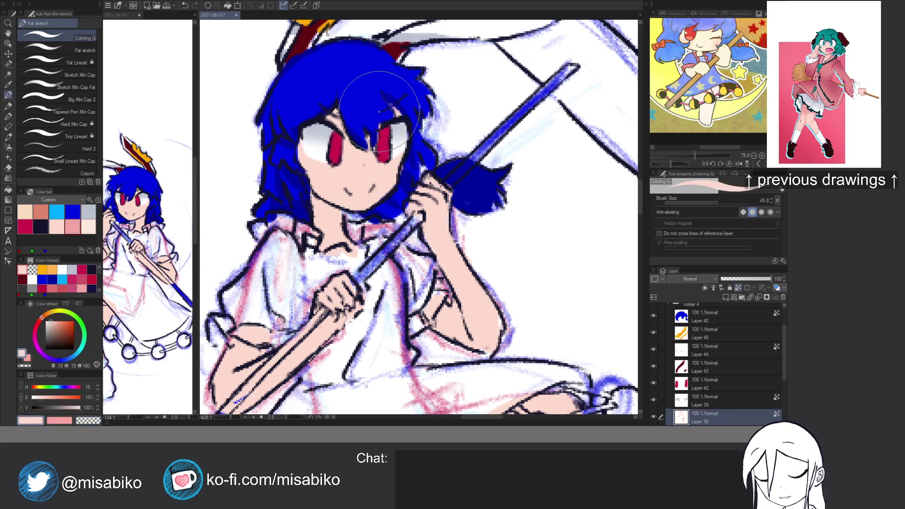
{"action": "key", "text": "x"}
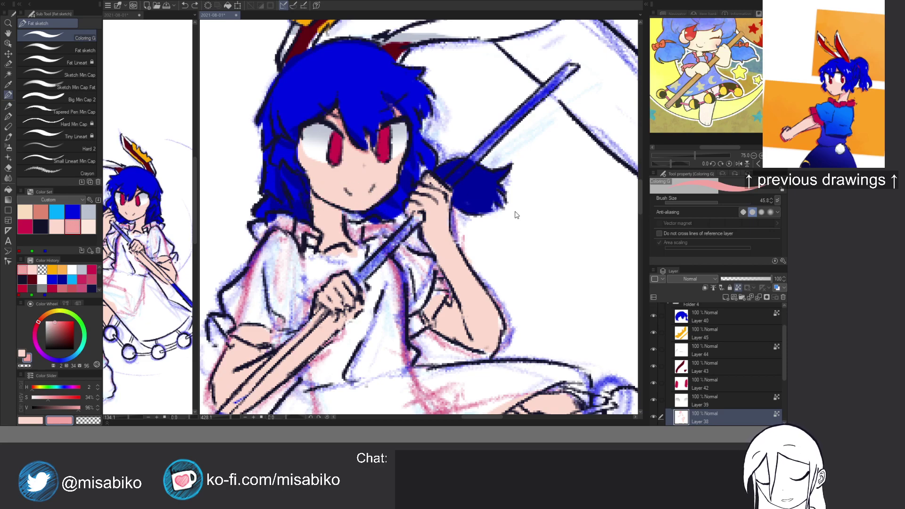
Lock the skin layer's transparent pixels and shade the neck below the chin pink, refining the shadow with the light skin color.
{"action": "key", "text": "slash"}
{"action": "mouse_move", "coordinate": [303, 196]}
{"action": "left_mouse_down"}
{"action": "mouse_move", "coordinate": [291, 170]}
{"action": "mouse_move", "coordinate": [287, 232]}
{"action": "mouse_move", "coordinate": [297, 183]}
{"action": "mouse_move", "coordinate": [304, 236]}
{"action": "mouse_move", "coordinate": [303, 212]}
{"action": "mouse_move", "coordinate": [320, 209]}
{"action": "mouse_move", "coordinate": [301, 191]}
{"action": "left_mouse_up"}
{"action": "key", "text": "c"}
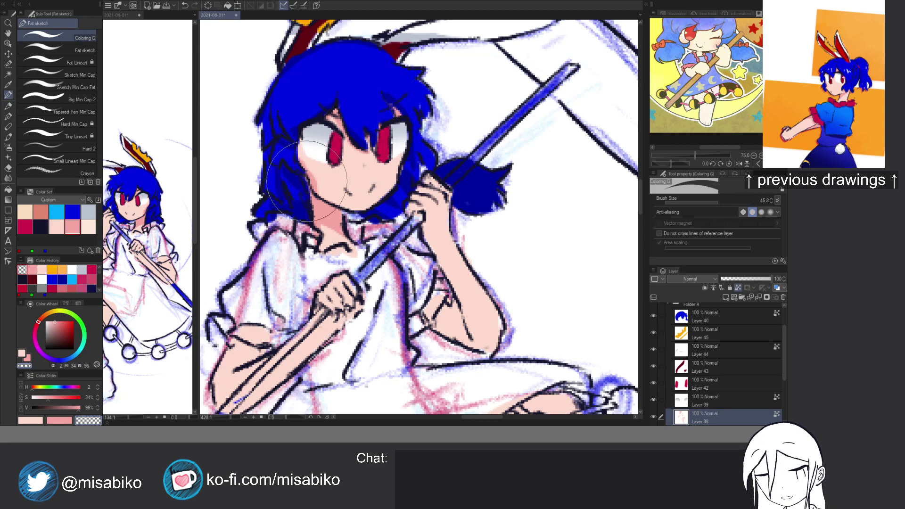
{"action": "key", "text": "c"}
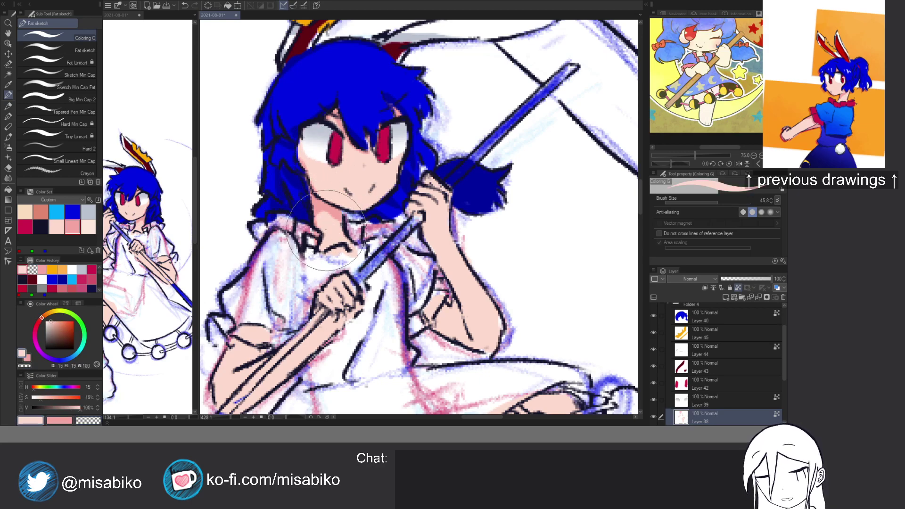
{"action": "key", "text": "x"}
{"action": "left_click_drag", "start_coordinate": [338, 205], "coordinate": [318, 214]}
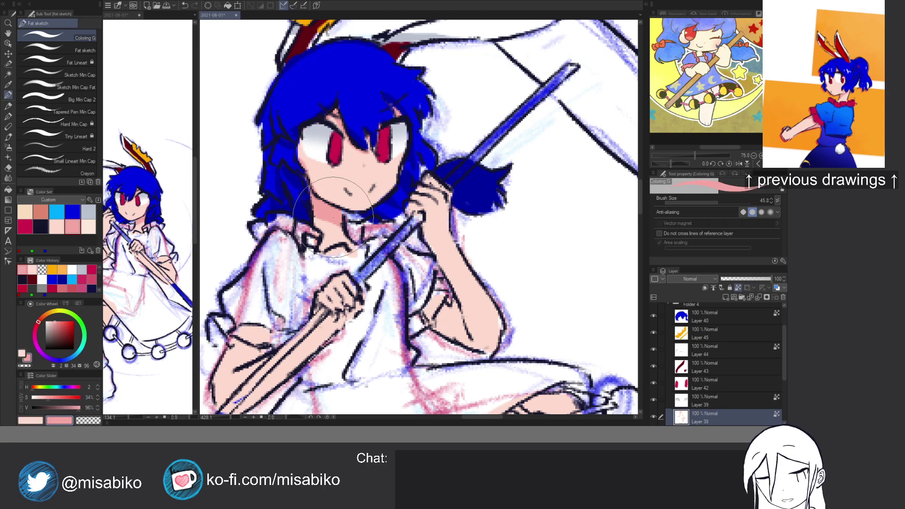
{"action": "left_click", "coordinate": [310, 225], "text": "alt"}
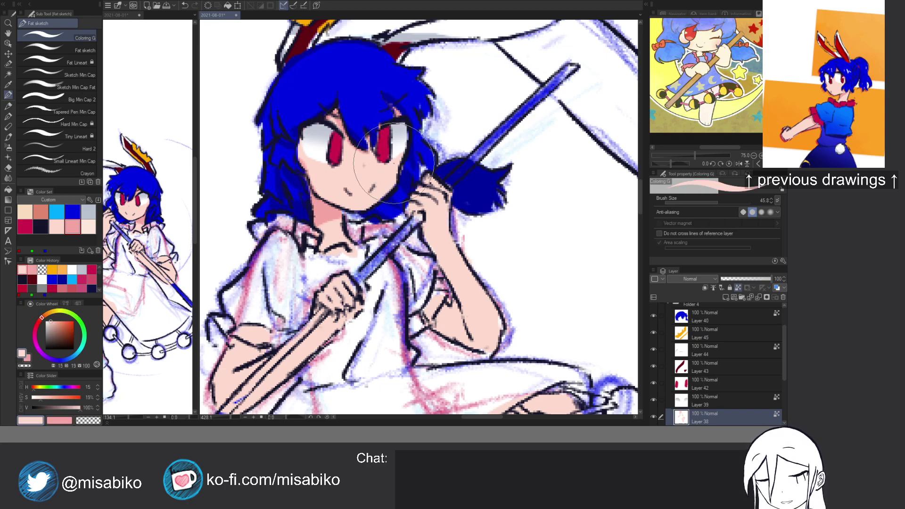
{"action": "key", "text": "x"}
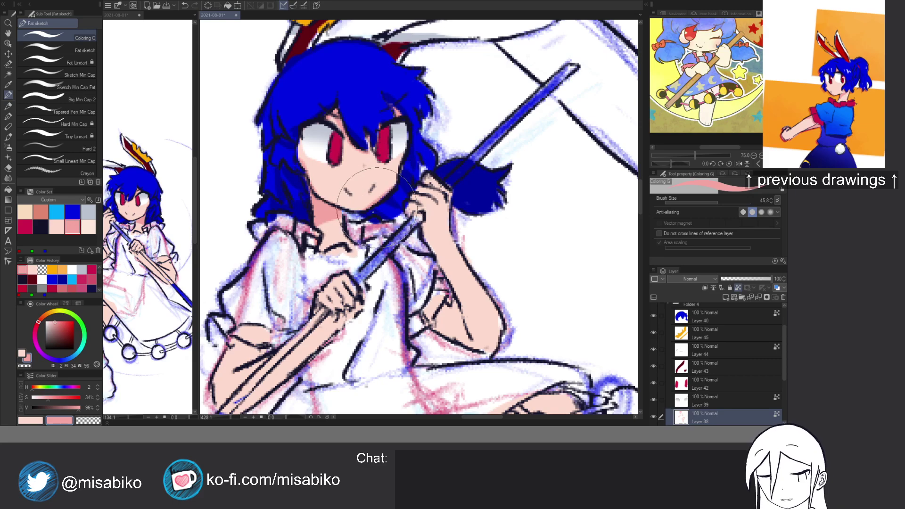
{"action": "key", "text": "x"}
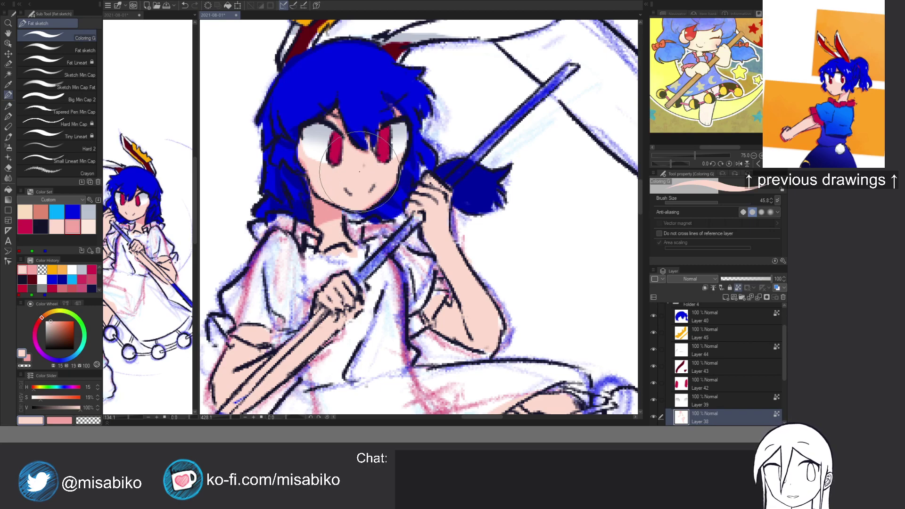
{"action": "mouse_move", "coordinate": [363, 185]}
{"action": "left_mouse_down"}
{"action": "mouse_move", "coordinate": [372, 169]}
{"action": "mouse_move", "coordinate": [376, 212]}
{"action": "mouse_move", "coordinate": [378, 171]}
{"action": "left_mouse_up"}
Add a new layer for the dress and choose a blue with hue 236, saturation 76% and value 89%.
{"action": "left_click_drag", "start_coordinate": [379, 240], "coordinate": [378, 193]}
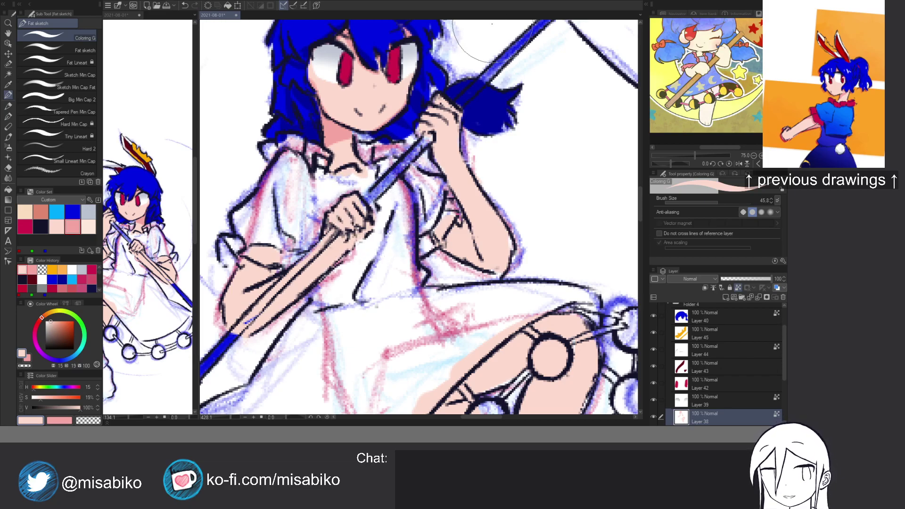
{"action": "scroll", "coordinate": [458, 102], "scroll_direction": "up", "scroll_amount": 2}
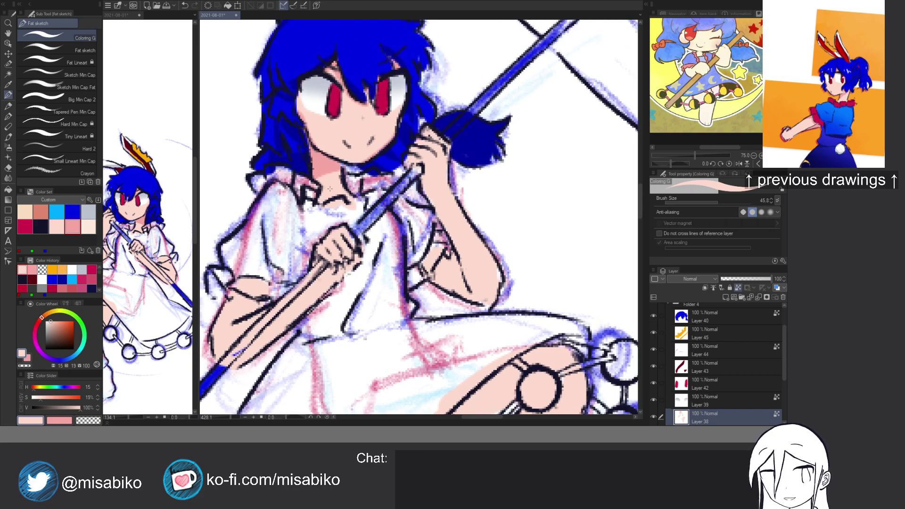
{"action": "left_click", "coordinate": [73, 213]}
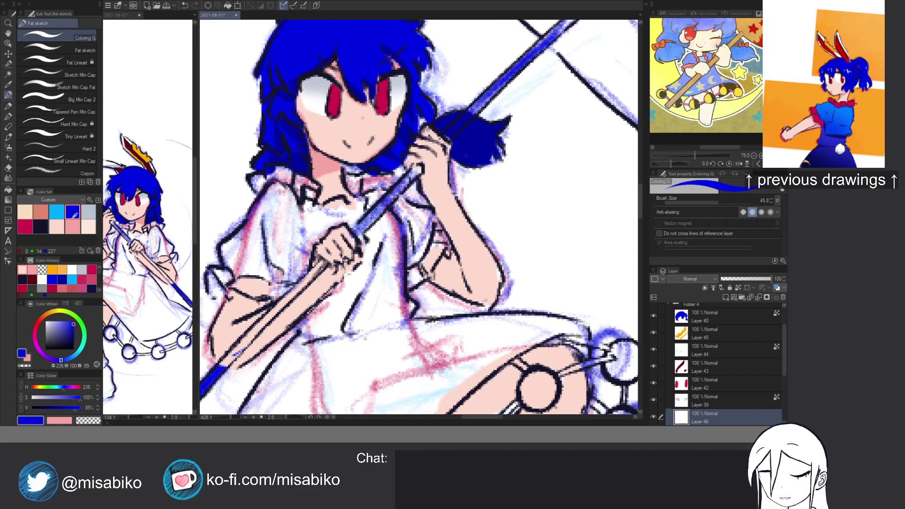
{"action": "left_click", "coordinate": [65, 398]}
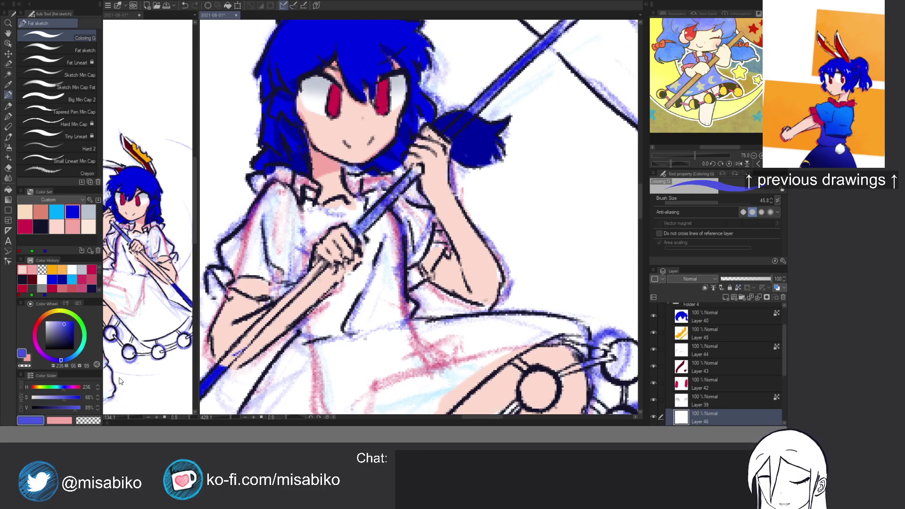
{"action": "left_click", "coordinate": [69, 398]}
Paint a thick blue border inside the dress lines along the neckline, bodice edge and skirt.
{"action": "mouse_move", "coordinate": [313, 205]}
{"action": "left_mouse_down"}
{"action": "mouse_move", "coordinate": [392, 190]}
{"action": "mouse_move", "coordinate": [370, 194]}
{"action": "mouse_move", "coordinate": [392, 195]}
{"action": "mouse_move", "coordinate": [393, 205]}
{"action": "mouse_move", "coordinate": [379, 194]}
{"action": "mouse_move", "coordinate": [399, 236]}
{"action": "mouse_move", "coordinate": [389, 217]}
{"action": "mouse_move", "coordinate": [396, 266]}
{"action": "left_mouse_up"}
{"action": "left_click_drag", "start_coordinate": [393, 231], "coordinate": [398, 277]}
{"action": "mouse_move", "coordinate": [392, 234]}
{"action": "left_mouse_down"}
{"action": "mouse_move", "coordinate": [390, 211]}
{"action": "mouse_move", "coordinate": [405, 293]}
{"action": "left_mouse_up"}
{"action": "left_click_drag", "start_coordinate": [478, 282], "coordinate": [498, 245]}
{"action": "left_click_drag", "start_coordinate": [421, 265], "coordinate": [544, 259]}
{"action": "mouse_move", "coordinate": [512, 264]}
{"action": "left_mouse_down"}
{"action": "mouse_move", "coordinate": [488, 261]}
{"action": "mouse_move", "coordinate": [548, 259]}
{"action": "mouse_move", "coordinate": [529, 258]}
{"action": "mouse_move", "coordinate": [567, 279]}
{"action": "mouse_move", "coordinate": [564, 291]}
{"action": "mouse_move", "coordinate": [532, 275]}
{"action": "mouse_move", "coordinate": [553, 275]}
{"action": "mouse_move", "coordinate": [532, 271]}
{"action": "mouse_move", "coordinate": [526, 282]}
{"action": "mouse_move", "coordinate": [551, 292]}
{"action": "mouse_move", "coordinate": [510, 271]}
{"action": "mouse_move", "coordinate": [526, 269]}
{"action": "mouse_move", "coordinate": [443, 318]}
{"action": "left_mouse_up"}
{"action": "mouse_move", "coordinate": [495, 287]}
{"action": "left_mouse_down"}
{"action": "mouse_move", "coordinate": [436, 336]}
{"action": "mouse_move", "coordinate": [467, 319]}
{"action": "mouse_move", "coordinate": [473, 281]}
{"action": "mouse_move", "coordinate": [444, 314]}
{"action": "mouse_move", "coordinate": [487, 272]}
{"action": "mouse_move", "coordinate": [374, 397]}
{"action": "mouse_move", "coordinate": [408, 328]}
{"action": "mouse_move", "coordinate": [378, 357]}
{"action": "mouse_move", "coordinate": [393, 352]}
{"action": "mouse_move", "coordinate": [310, 344]}
{"action": "mouse_move", "coordinate": [340, 347]}
{"action": "mouse_move", "coordinate": [314, 344]}
{"action": "mouse_move", "coordinate": [322, 366]}
{"action": "mouse_move", "coordinate": [371, 369]}
{"action": "mouse_move", "coordinate": [303, 359]}
{"action": "mouse_move", "coordinate": [371, 364]}
{"action": "mouse_move", "coordinate": [287, 329]}
{"action": "mouse_move", "coordinate": [384, 354]}
{"action": "mouse_move", "coordinate": [322, 343]}
{"action": "mouse_move", "coordinate": [369, 356]}
{"action": "mouse_move", "coordinate": [282, 319]}
{"action": "mouse_move", "coordinate": [297, 330]}
{"action": "mouse_move", "coordinate": [230, 280]}
{"action": "mouse_move", "coordinate": [235, 318]}
{"action": "mouse_move", "coordinate": [279, 349]}
{"action": "mouse_move", "coordinate": [248, 331]}
{"action": "mouse_move", "coordinate": [312, 365]}
{"action": "mouse_move", "coordinate": [278, 347]}
{"action": "mouse_move", "coordinate": [362, 371]}
{"action": "mouse_move", "coordinate": [411, 348]}
{"action": "mouse_move", "coordinate": [333, 366]}
{"action": "mouse_move", "coordinate": [378, 360]}
{"action": "mouse_move", "coordinate": [360, 379]}
{"action": "mouse_move", "coordinate": [307, 372]}
{"action": "mouse_move", "coordinate": [328, 374]}
{"action": "mouse_move", "coordinate": [262, 348]}
{"action": "mouse_move", "coordinate": [308, 373]}
{"action": "mouse_move", "coordinate": [282, 359]}
{"action": "left_mouse_up"}
Complete the blue border around the skirt and its underside, erasing paint that spills over the lines.
{"action": "key", "text": "c"}
{"action": "mouse_move", "coordinate": [324, 383]}
{"action": "left_mouse_down"}
{"action": "mouse_move", "coordinate": [406, 386]}
{"action": "mouse_move", "coordinate": [357, 386]}
{"action": "mouse_move", "coordinate": [398, 354]}
{"action": "mouse_move", "coordinate": [379, 384]}
{"action": "mouse_move", "coordinate": [418, 344]}
{"action": "mouse_move", "coordinate": [371, 366]}
{"action": "mouse_move", "coordinate": [300, 343]}
{"action": "mouse_move", "coordinate": [249, 295]}
{"action": "mouse_move", "coordinate": [253, 318]}
{"action": "mouse_move", "coordinate": [234, 292]}
{"action": "mouse_move", "coordinate": [249, 268]}
{"action": "mouse_move", "coordinate": [231, 283]}
{"action": "mouse_move", "coordinate": [303, 243]}
{"action": "left_mouse_up"}
{"action": "key", "text": "c"}
{"action": "key", "text": "c"}
{"action": "key", "text": "c"}
{"action": "key", "text": "c"}
{"action": "mouse_move", "coordinate": [239, 261]}
{"action": "left_mouse_down"}
{"action": "mouse_move", "coordinate": [254, 268]}
{"action": "mouse_move", "coordinate": [304, 236]}
{"action": "left_mouse_up"}
{"action": "key", "text": "c"}
{"action": "left_click_drag", "start_coordinate": [362, 152], "coordinate": [300, 242]}
{"action": "key", "text": "c"}
{"action": "mouse_move", "coordinate": [334, 173]}
{"action": "left_mouse_down"}
{"action": "mouse_move", "coordinate": [292, 232]}
{"action": "mouse_move", "coordinate": [346, 158]}
{"action": "left_mouse_up"}
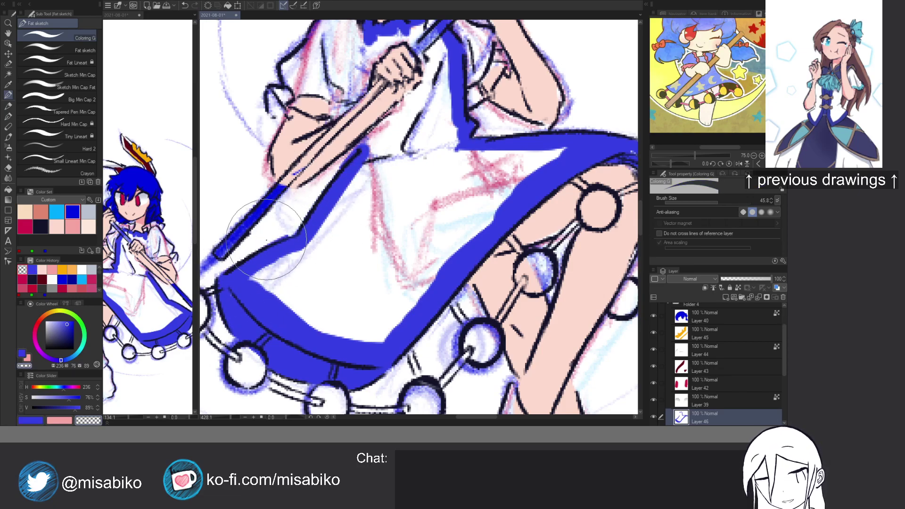
{"action": "left_click_drag", "start_coordinate": [265, 241], "coordinate": [295, 229]}
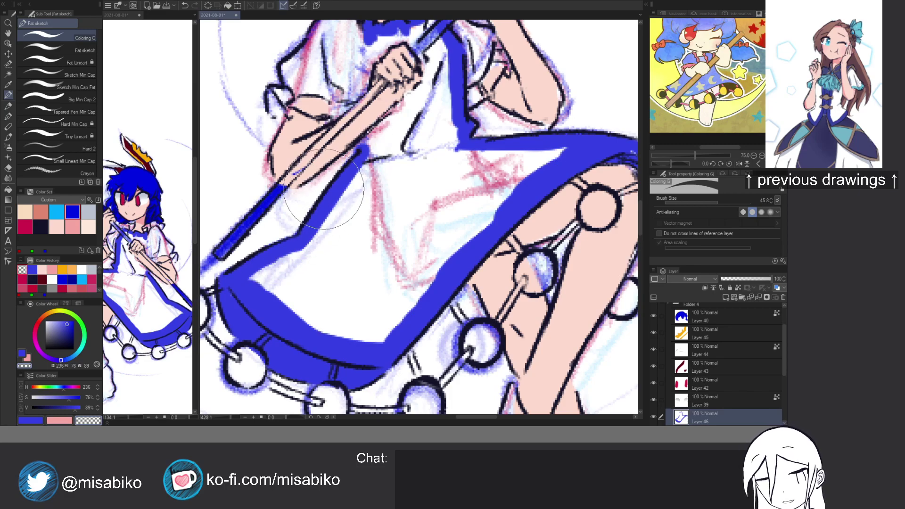
{"action": "left_click_drag", "start_coordinate": [353, 170], "coordinate": [305, 280]}
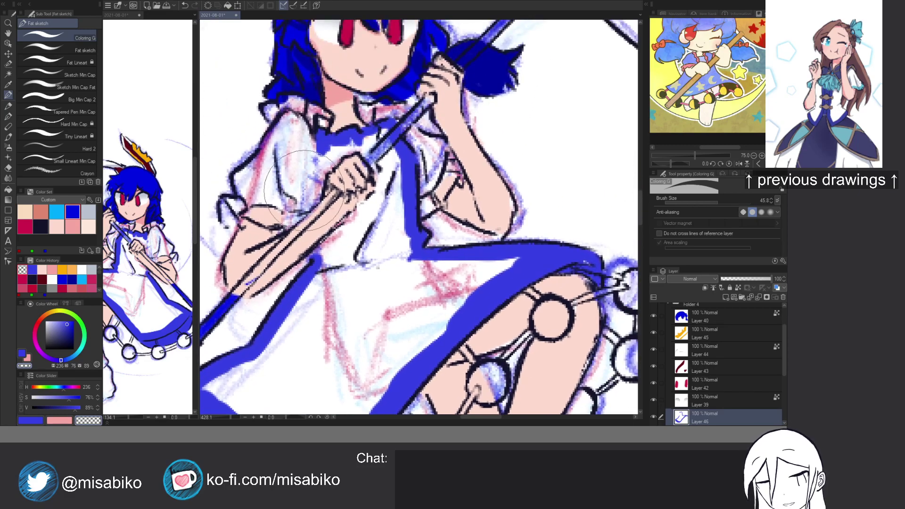
{"action": "left_click_drag", "start_coordinate": [318, 190], "coordinate": [363, 172]}
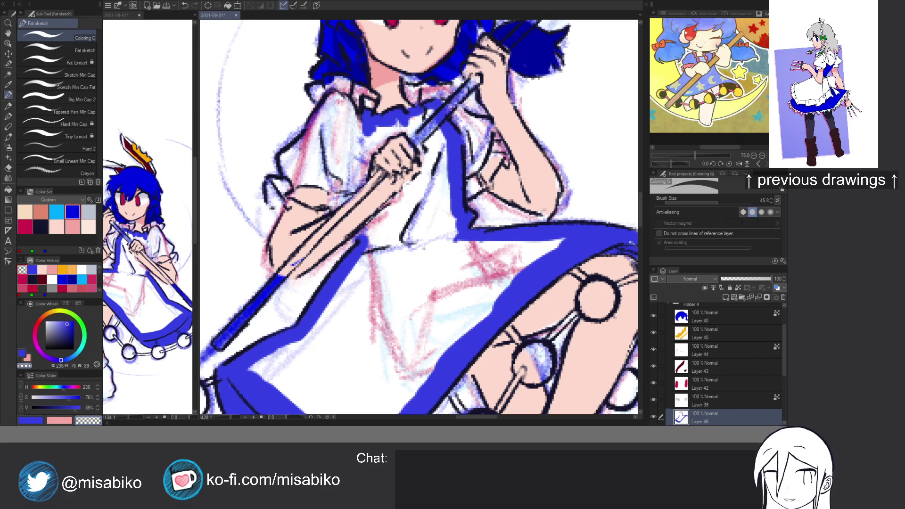
Close the blue border along the bodice beside the sleeve and hand, and fill the dress interior with the same blue.
{"action": "left_click_drag", "start_coordinate": [452, 147], "coordinate": [445, 191]}
{"action": "key", "text": "c"}
{"action": "mouse_move", "coordinate": [358, 175]}
{"action": "left_mouse_down"}
{"action": "mouse_move", "coordinate": [356, 204]}
{"action": "mouse_move", "coordinate": [336, 230]}
{"action": "mouse_move", "coordinate": [362, 224]}
{"action": "mouse_move", "coordinate": [353, 231]}
{"action": "mouse_move", "coordinate": [366, 231]}
{"action": "mouse_move", "coordinate": [356, 230]}
{"action": "mouse_move", "coordinate": [370, 212]}
{"action": "mouse_move", "coordinate": [363, 221]}
{"action": "mouse_move", "coordinate": [353, 188]}
{"action": "mouse_move", "coordinate": [363, 184]}
{"action": "mouse_move", "coordinate": [359, 198]}
{"action": "mouse_move", "coordinate": [378, 181]}
{"action": "mouse_move", "coordinate": [349, 188]}
{"action": "mouse_move", "coordinate": [377, 155]}
{"action": "mouse_move", "coordinate": [410, 161]}
{"action": "mouse_move", "coordinate": [399, 170]}
{"action": "mouse_move", "coordinate": [424, 179]}
{"action": "mouse_move", "coordinate": [411, 170]}
{"action": "mouse_move", "coordinate": [427, 193]}
{"action": "mouse_move", "coordinate": [407, 201]}
{"action": "mouse_move", "coordinate": [402, 192]}
{"action": "mouse_move", "coordinate": [429, 235]}
{"action": "mouse_move", "coordinate": [414, 202]}
{"action": "mouse_move", "coordinate": [382, 235]}
{"action": "mouse_move", "coordinate": [365, 271]}
{"action": "mouse_move", "coordinate": [367, 255]}
{"action": "mouse_move", "coordinate": [358, 282]}
{"action": "mouse_move", "coordinate": [368, 264]}
{"action": "mouse_move", "coordinate": [450, 249]}
{"action": "left_mouse_up"}
{"action": "key", "text": "c"}
{"action": "key", "text": "c"}
{"action": "key", "text": "c"}
{"action": "key", "text": "c"}
{"action": "key", "text": "c"}
{"action": "key", "text": "c"}
{"action": "key", "text": "g"}
{"action": "left_click", "coordinate": [435, 284]}
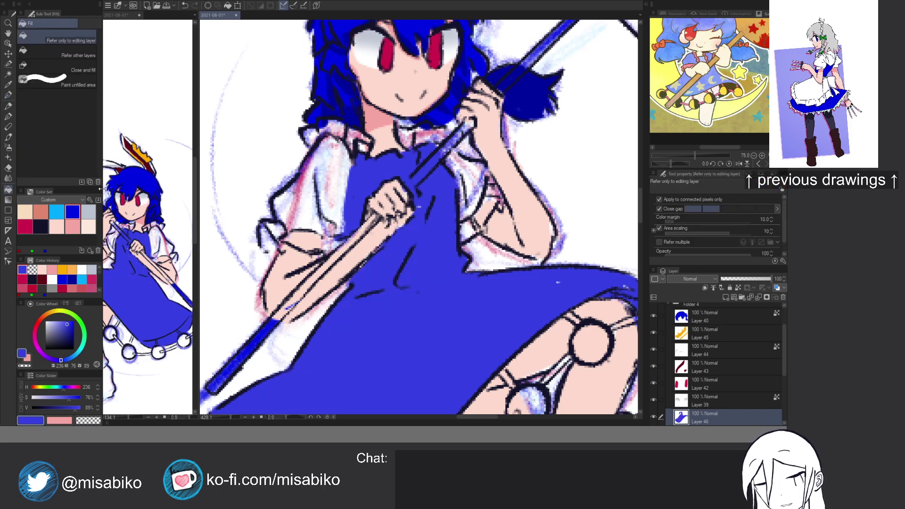
{"action": "left_click", "coordinate": [9, 106]}
{"action": "key", "text": "c"}
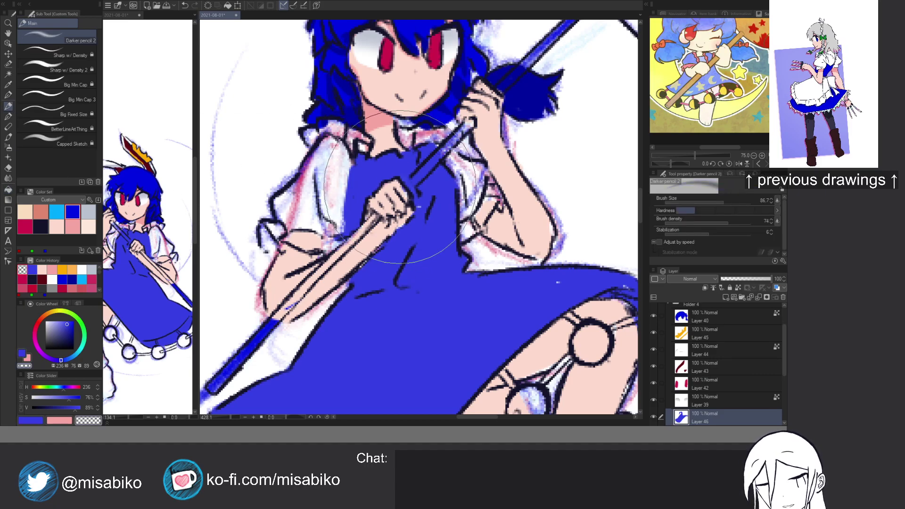
{"action": "key", "text": "c"}
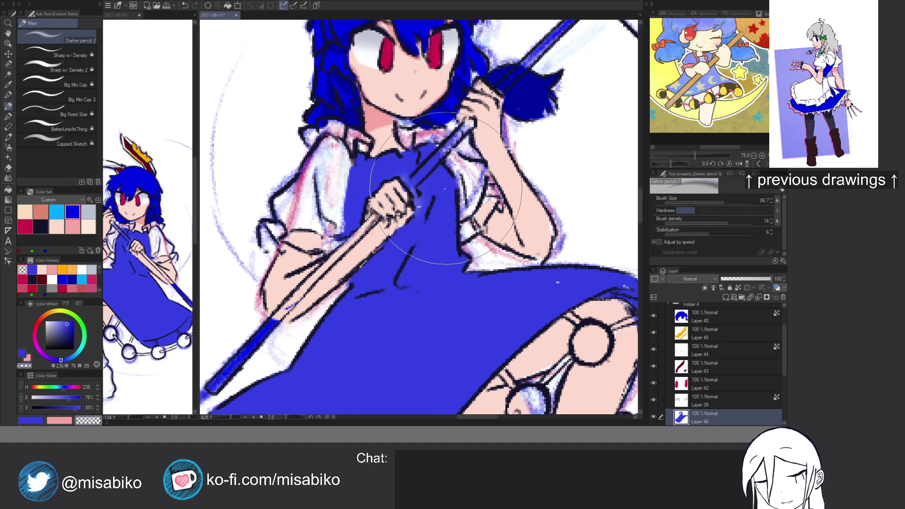
{"action": "left_click_drag", "start_coordinate": [424, 209], "coordinate": [420, 210]}
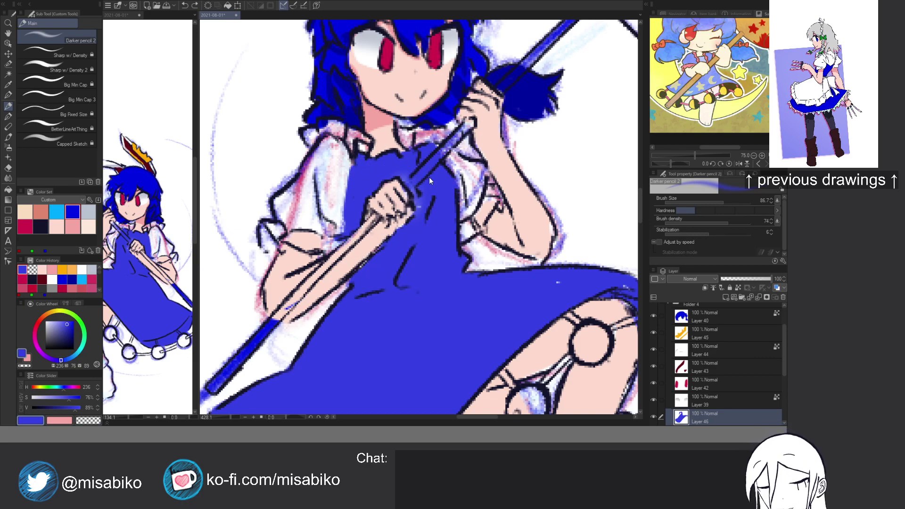
{"action": "key", "text": "ctrl+z"}
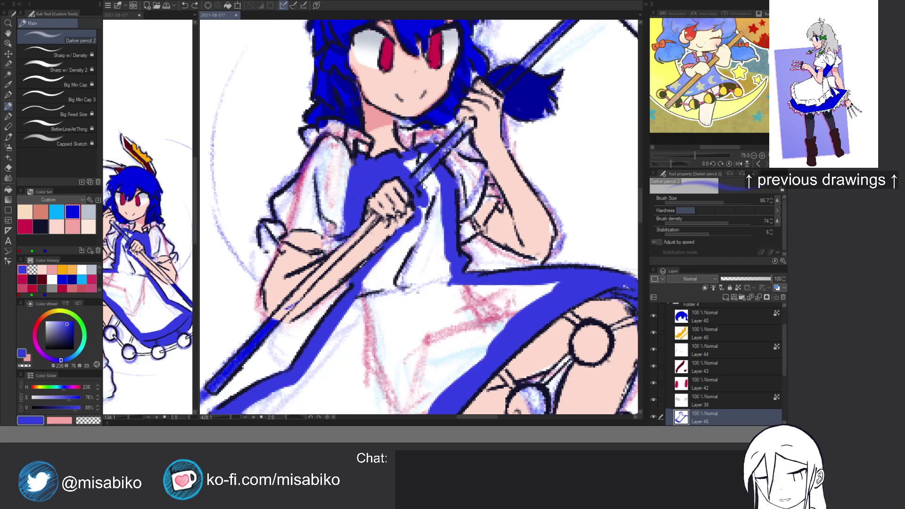
{"action": "key", "text": "ctrl+y"}
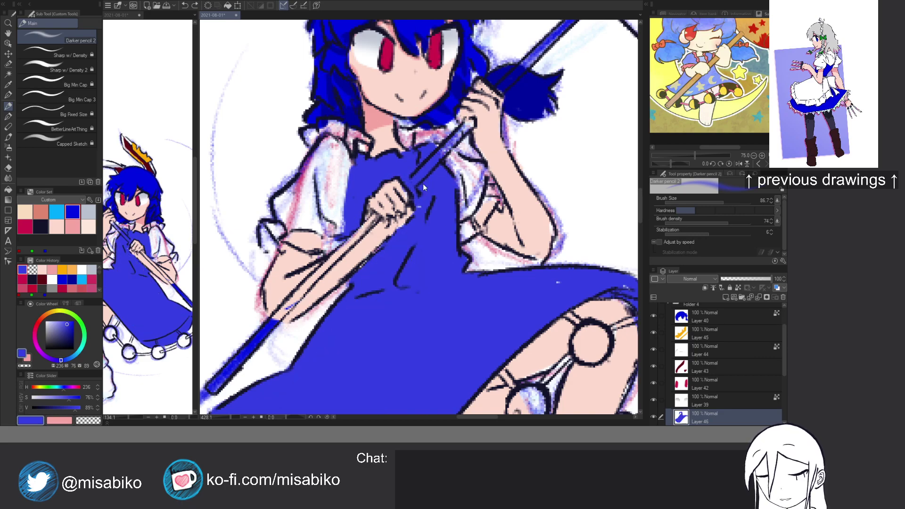
Touch up the small unpainted gaps in the dress beside the lower hand with blue using the Coloring G pen.
{"action": "left_click", "coordinate": [8, 94]}
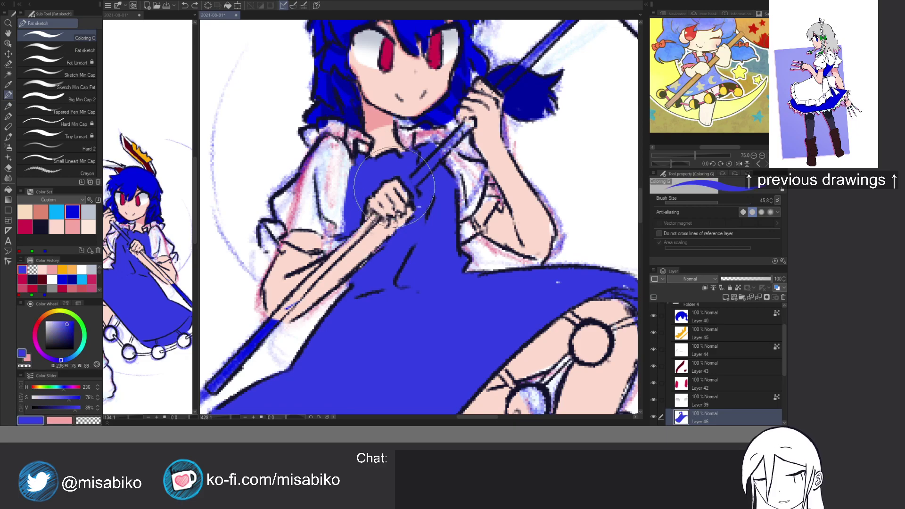
{"action": "mouse_move", "coordinate": [410, 201]}
{"action": "left_mouse_down"}
{"action": "mouse_move", "coordinate": [406, 184]}
{"action": "mouse_move", "coordinate": [420, 213]}
{"action": "left_mouse_up"}
{"action": "key", "text": "c"}
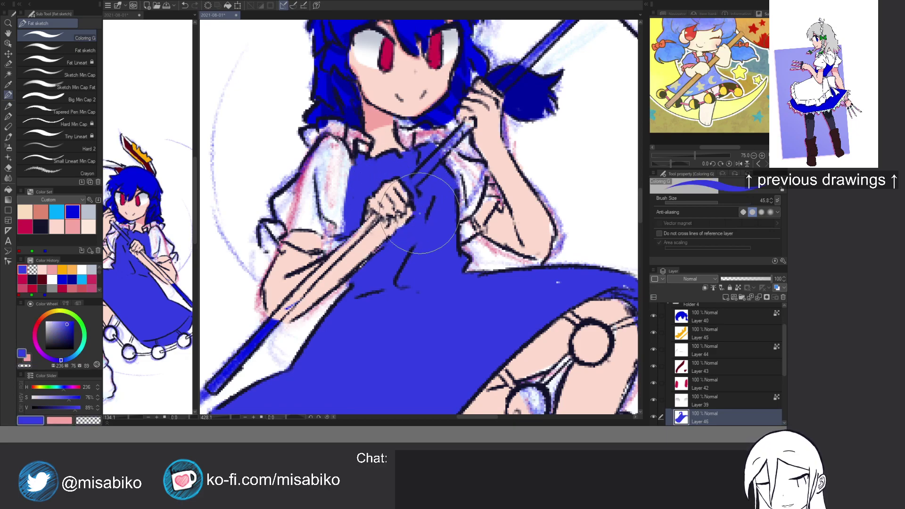
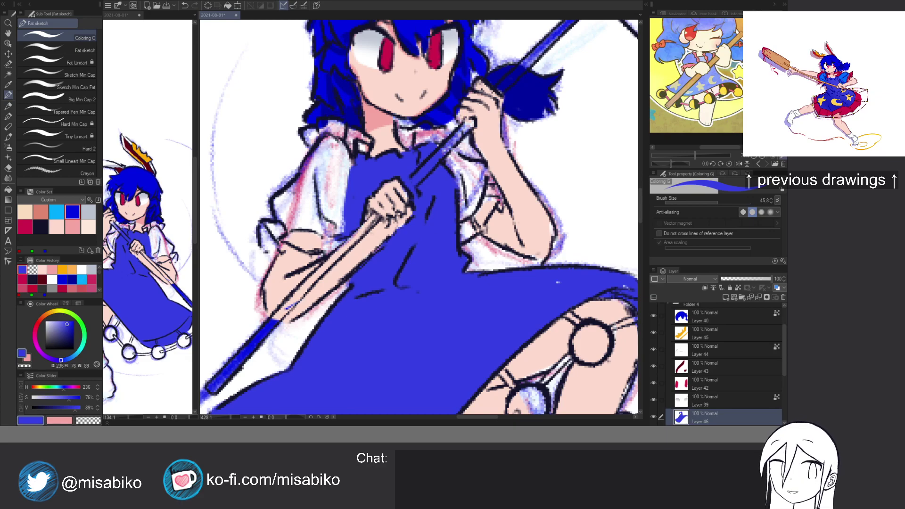
Paint the dress fabric visible between the legs and inside the nearby hem ring blue, erasing the excess over the skin.
{"action": "scroll", "coordinate": [464, 211], "scroll_direction": "down", "scroll_amount": 3}
{"action": "scroll", "coordinate": [463, 210], "scroll_direction": "down", "scroll_amount": 2}
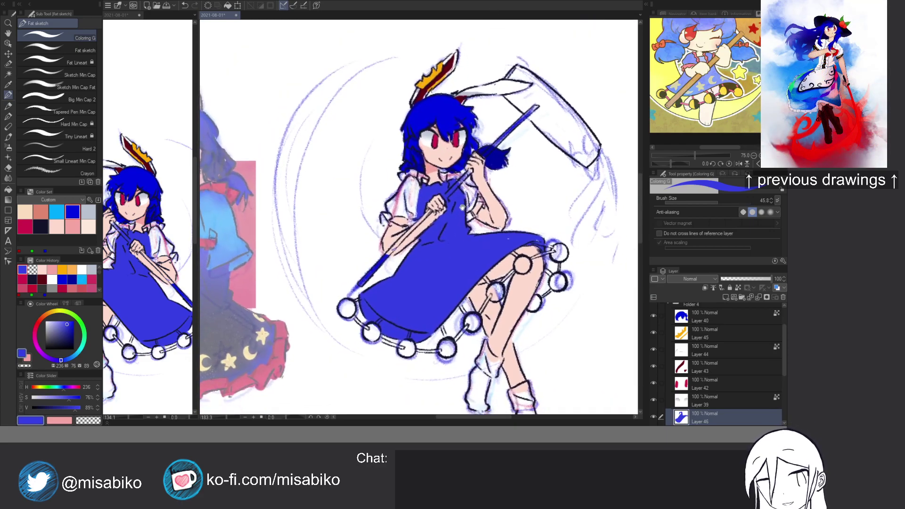
{"action": "left_click_drag", "start_coordinate": [463, 210], "coordinate": [441, 189]}
{"action": "scroll", "coordinate": [481, 261], "scroll_direction": "up", "scroll_amount": 4}
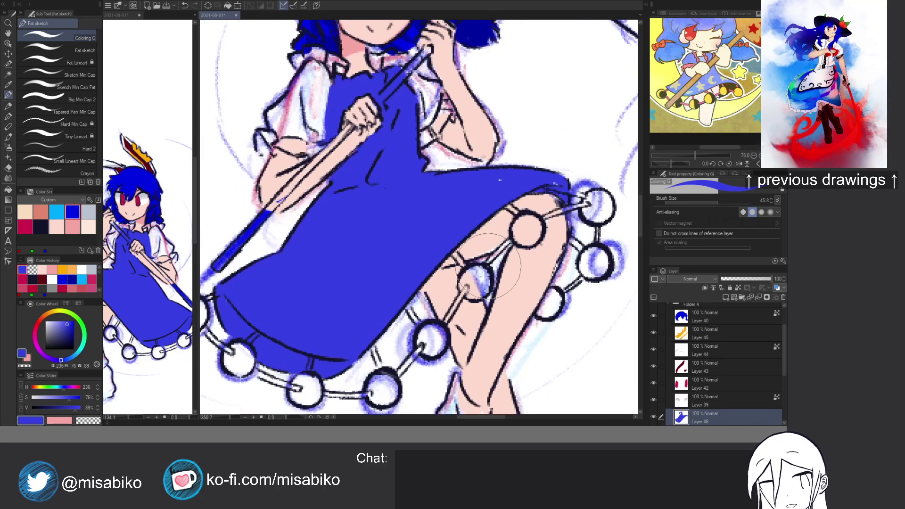
{"action": "key", "text": "c"}
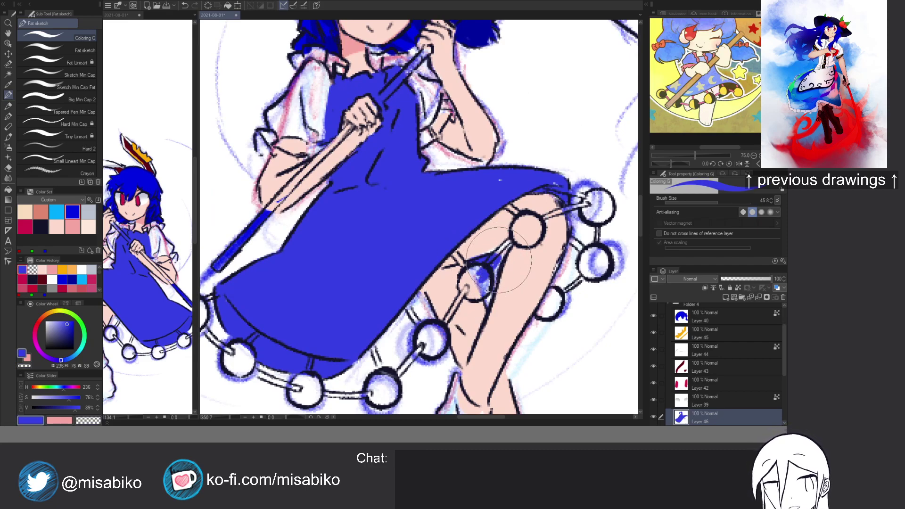
{"action": "key", "text": "c"}
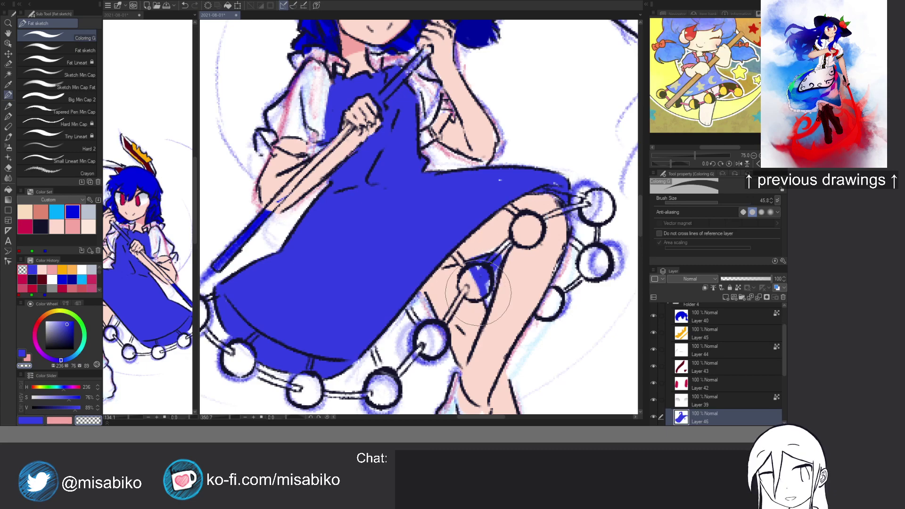
{"action": "key", "text": "c"}
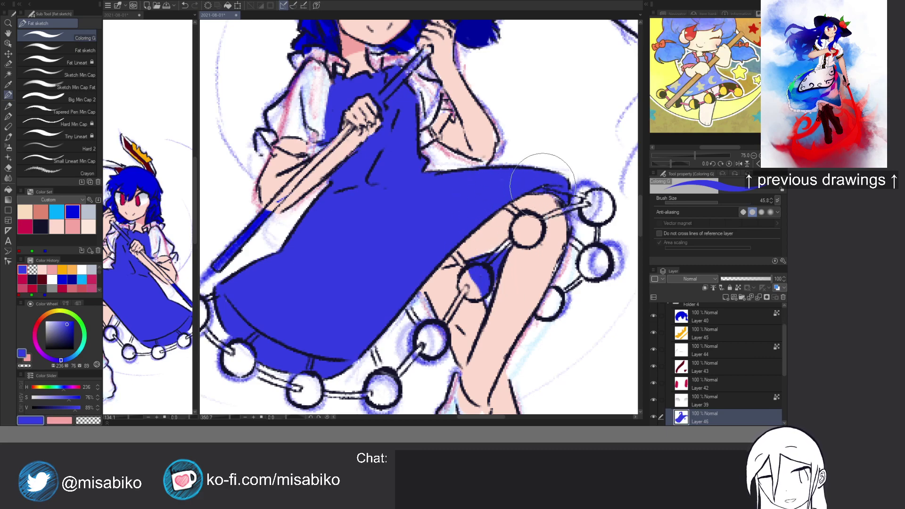
{"action": "key", "text": "c"}
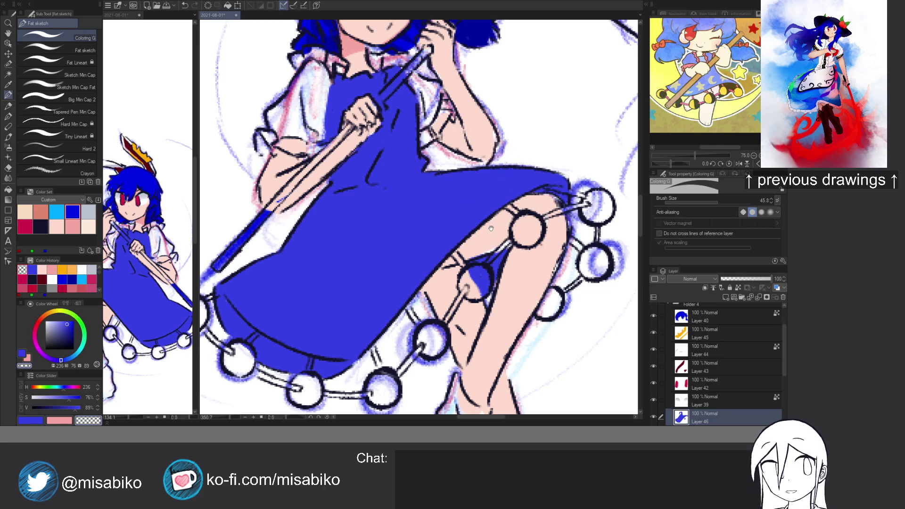
{"action": "left_click_drag", "start_coordinate": [488, 221], "coordinate": [447, 274]}
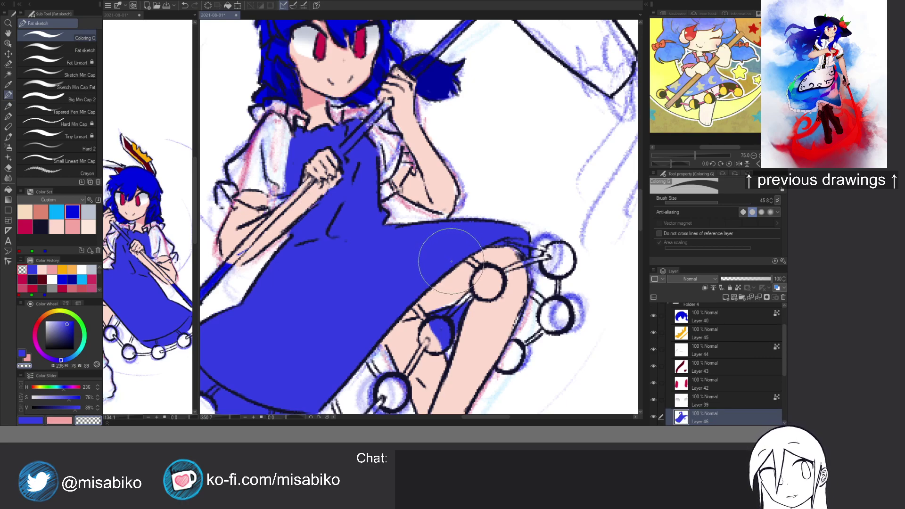
Paint both puffy sleeves light blue (hue 212, saturation and value 100%) on a new layer above the dress layer, erasing the excess.
{"action": "left_click_drag", "start_coordinate": [457, 263], "coordinate": [480, 265]}
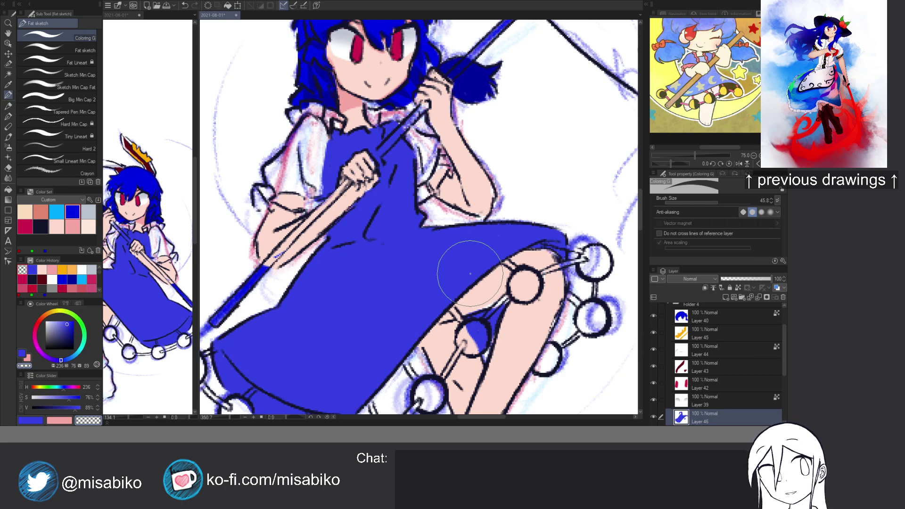
{"action": "left_click_drag", "start_coordinate": [518, 271], "coordinate": [502, 334]}
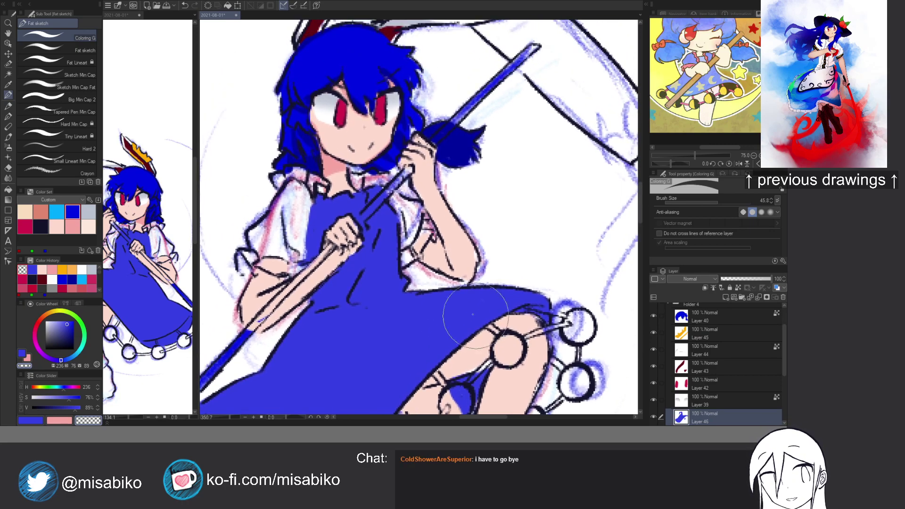
{"action": "left_click", "coordinate": [79, 277]}
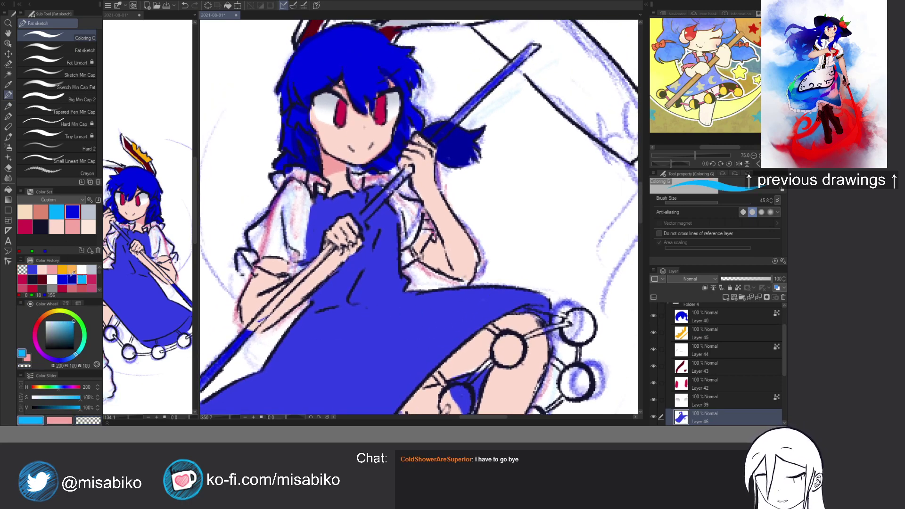
{"action": "scroll", "coordinate": [100, 291], "scroll_direction": "down", "scroll_amount": 3}
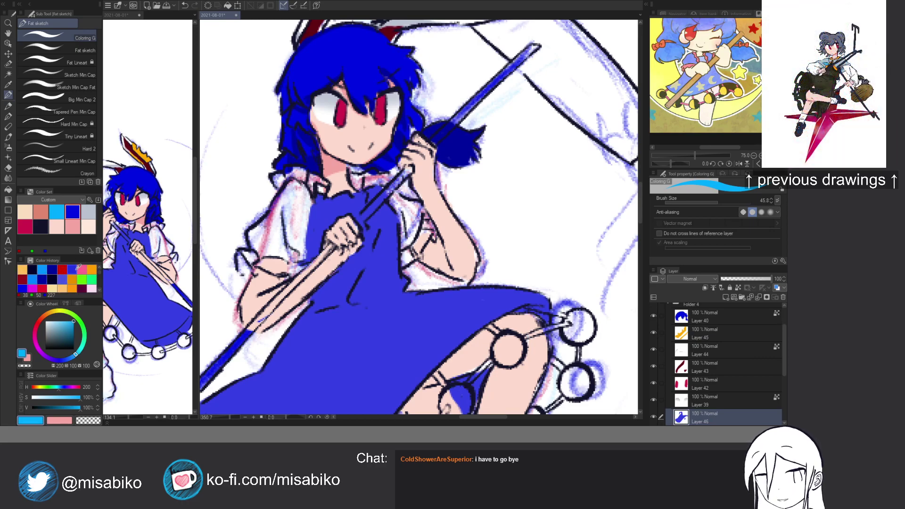
{"action": "left_click", "coordinate": [56, 212]}
{"action": "left_click", "coordinate": [60, 386]}
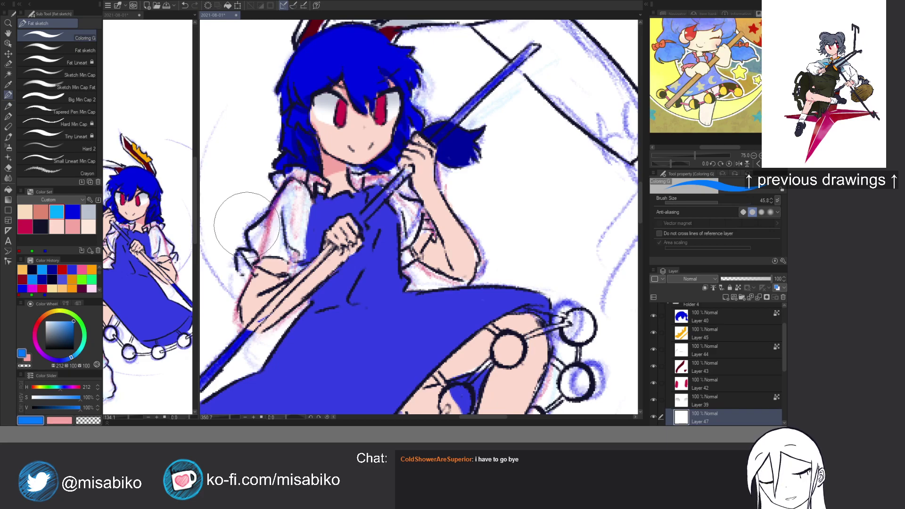
{"action": "mouse_move", "coordinate": [250, 232]}
{"action": "left_mouse_down"}
{"action": "mouse_move", "coordinate": [262, 255]}
{"action": "mouse_move", "coordinate": [276, 253]}
{"action": "mouse_move", "coordinate": [262, 257]}
{"action": "mouse_move", "coordinate": [291, 257]}
{"action": "mouse_move", "coordinate": [264, 259]}
{"action": "mouse_move", "coordinate": [272, 254]}
{"action": "mouse_move", "coordinate": [282, 263]}
{"action": "mouse_move", "coordinate": [294, 252]}
{"action": "mouse_move", "coordinate": [280, 251]}
{"action": "mouse_move", "coordinate": [306, 260]}
{"action": "left_mouse_up"}
{"action": "key", "text": "c"}
{"action": "key", "text": "c"}
{"action": "mouse_move", "coordinate": [312, 205]}
{"action": "left_mouse_down"}
{"action": "mouse_move", "coordinate": [308, 255]}
{"action": "mouse_move", "coordinate": [314, 221]}
{"action": "mouse_move", "coordinate": [307, 253]}
{"action": "mouse_move", "coordinate": [300, 193]}
{"action": "mouse_move", "coordinate": [296, 215]}
{"action": "mouse_move", "coordinate": [285, 213]}
{"action": "mouse_move", "coordinate": [292, 186]}
{"action": "mouse_move", "coordinate": [297, 252]}
{"action": "mouse_move", "coordinate": [285, 211]}
{"action": "mouse_move", "coordinate": [253, 237]}
{"action": "mouse_move", "coordinate": [290, 198]}
{"action": "left_mouse_up"}
{"action": "mouse_move", "coordinate": [391, 195]}
{"action": "left_mouse_down"}
{"action": "mouse_move", "coordinate": [409, 220]}
{"action": "mouse_move", "coordinate": [403, 201]}
{"action": "mouse_move", "coordinate": [415, 215]}
{"action": "mouse_move", "coordinate": [417, 204]}
{"action": "mouse_move", "coordinate": [408, 233]}
{"action": "mouse_move", "coordinate": [407, 211]}
{"action": "mouse_move", "coordinate": [404, 244]}
{"action": "mouse_move", "coordinate": [404, 225]}
{"action": "mouse_move", "coordinate": [405, 239]}
{"action": "mouse_move", "coordinate": [384, 193]}
{"action": "left_mouse_up"}
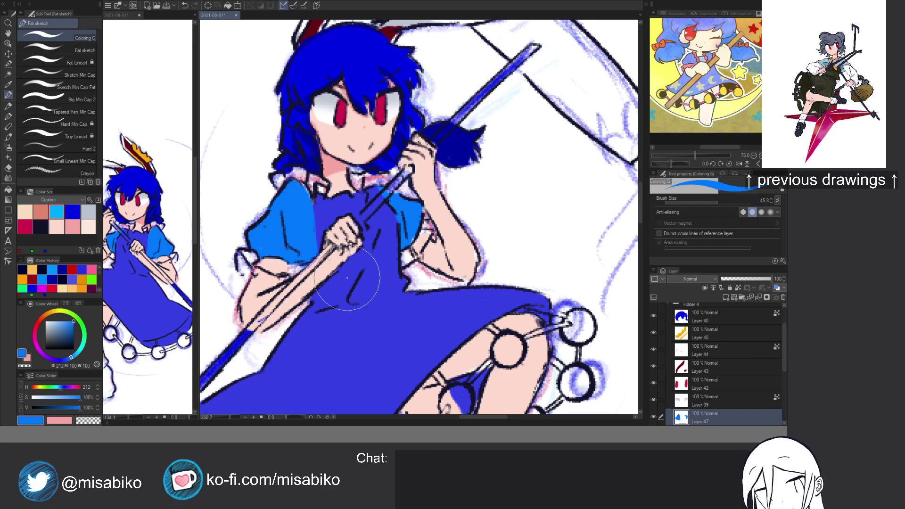
{"action": "mouse_move", "coordinate": [317, 286]}
{"action": "left_mouse_down"}
{"action": "mouse_move", "coordinate": [311, 279]}
{"action": "mouse_move", "coordinate": [226, 352]}
{"action": "left_mouse_up"}
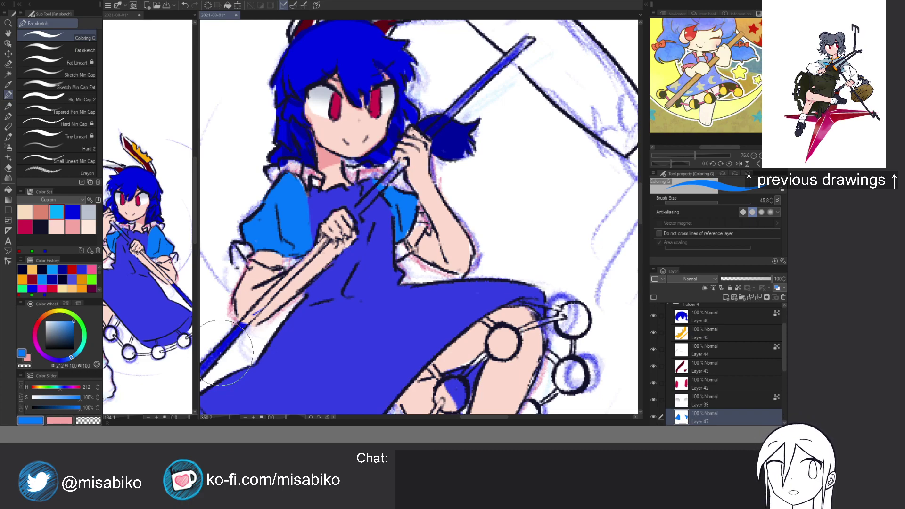
{"action": "key", "text": "ctrl+z"}
{"action": "scroll", "coordinate": [434, 223], "scroll_direction": "up", "scroll_amount": 2}
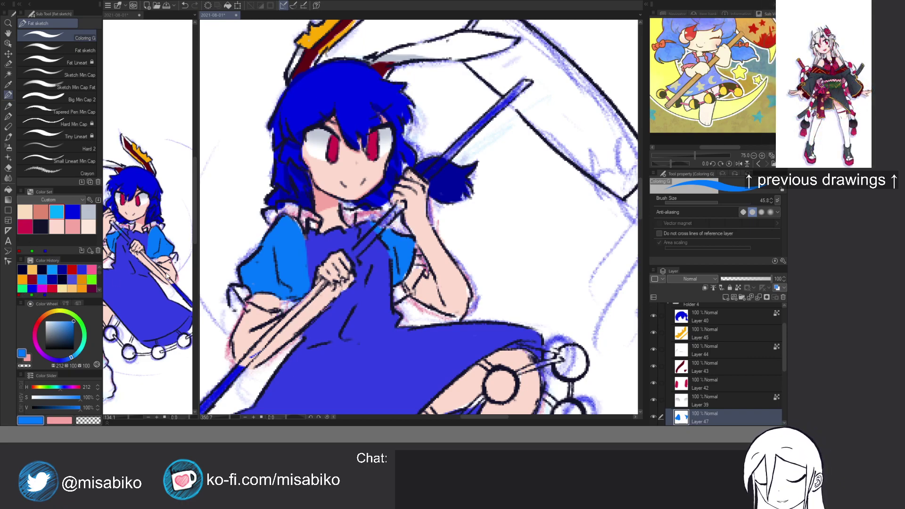
{"action": "left_click", "coordinate": [368, 290], "text": "alt"}
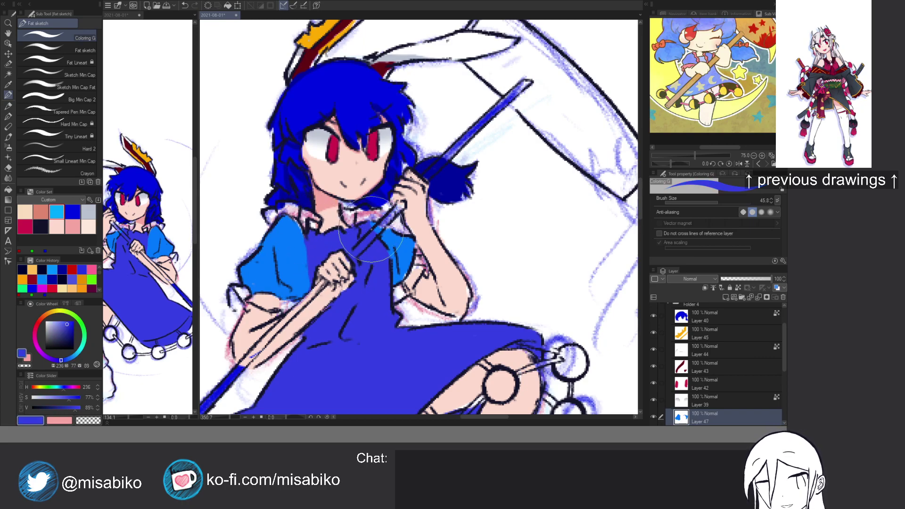
{"action": "left_click_drag", "start_coordinate": [373, 256], "coordinate": [378, 287]}
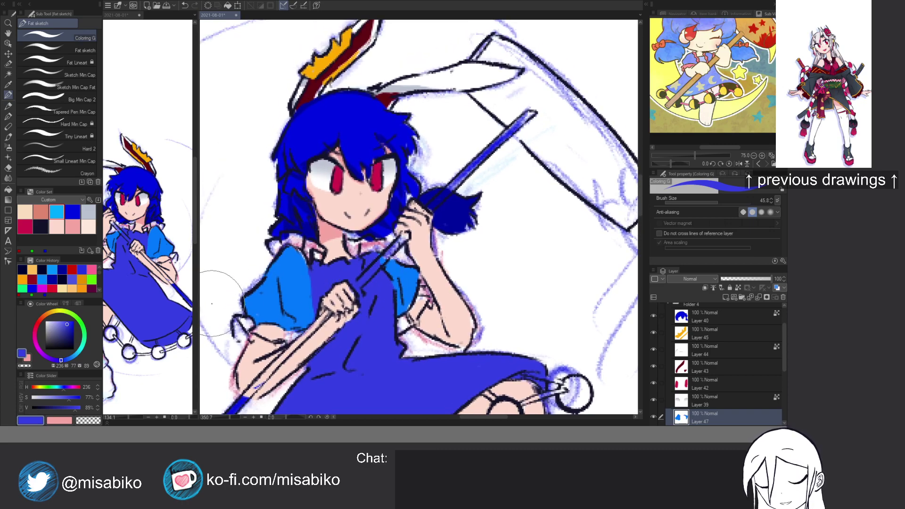
Add a new layer beneath the dress layer and start coloring the collar ruffle beside the neck in dark red.
{"action": "left_click", "coordinate": [26, 227]}
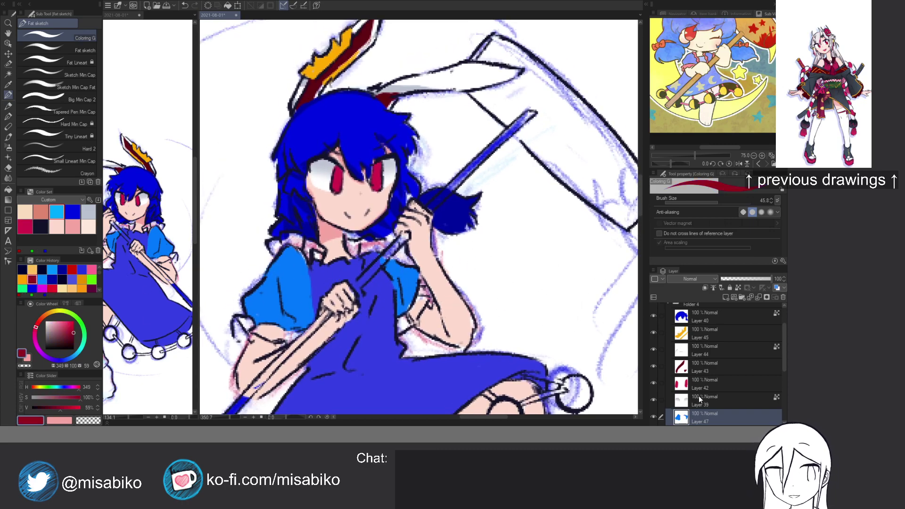
{"action": "left_click_drag", "start_coordinate": [784, 353], "coordinate": [760, 383]}
{"action": "left_click", "coordinate": [726, 384]}
{"action": "key", "text": "ctrl+shift+n"}
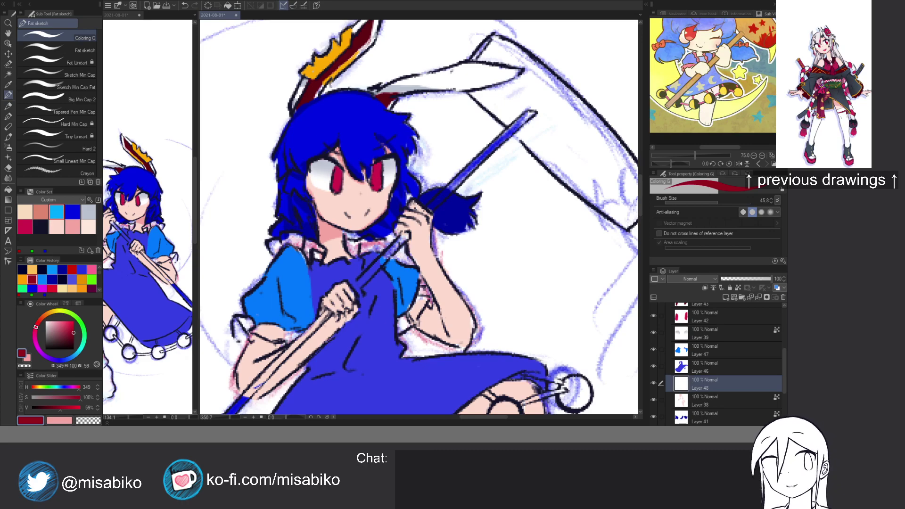
{"action": "left_click_drag", "start_coordinate": [313, 243], "coordinate": [316, 255]}
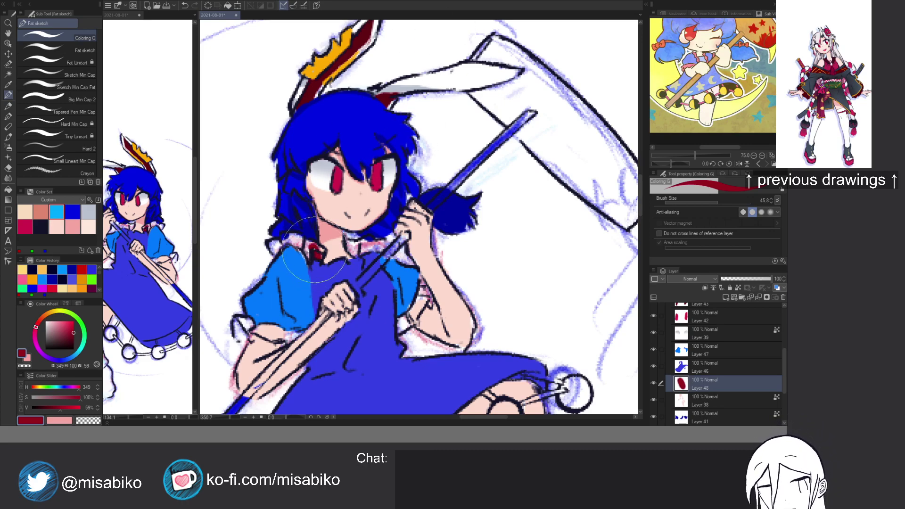
Paint the collar ruffles on both sides of the neck crimson (hue 343), erasing paint outside the lines.
{"action": "left_click", "coordinate": [31, 226]}
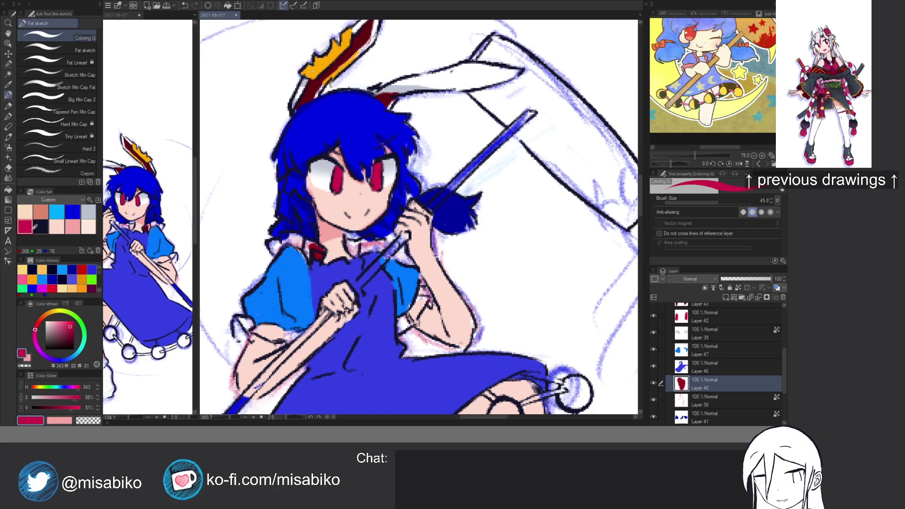
{"action": "mouse_move", "coordinate": [311, 258]}
{"action": "left_mouse_down"}
{"action": "mouse_move", "coordinate": [307, 241]}
{"action": "mouse_move", "coordinate": [273, 248]}
{"action": "mouse_move", "coordinate": [283, 238]}
{"action": "left_mouse_up"}
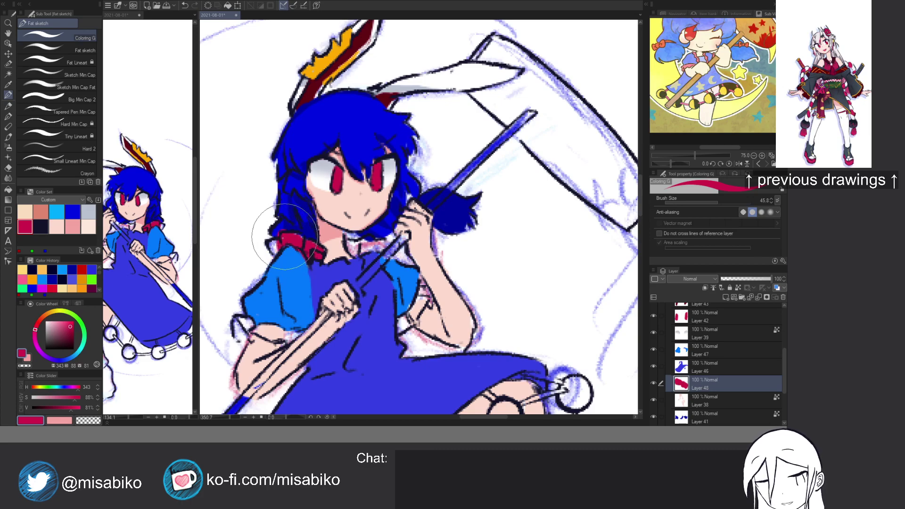
{"action": "key", "text": "c"}
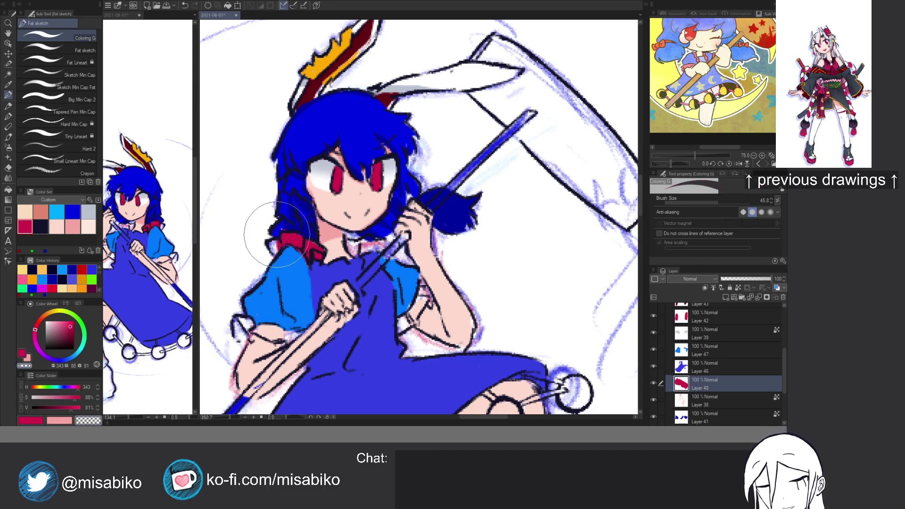
{"action": "key", "text": "c"}
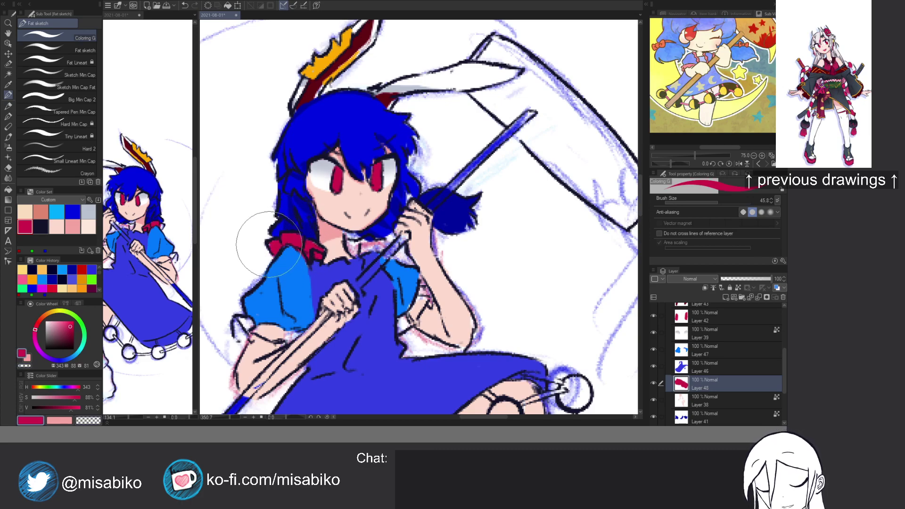
{"action": "mouse_move", "coordinate": [351, 243]}
{"action": "left_mouse_down"}
{"action": "mouse_move", "coordinate": [368, 253]}
{"action": "mouse_move", "coordinate": [384, 244]}
{"action": "mouse_move", "coordinate": [371, 246]}
{"action": "left_mouse_up"}
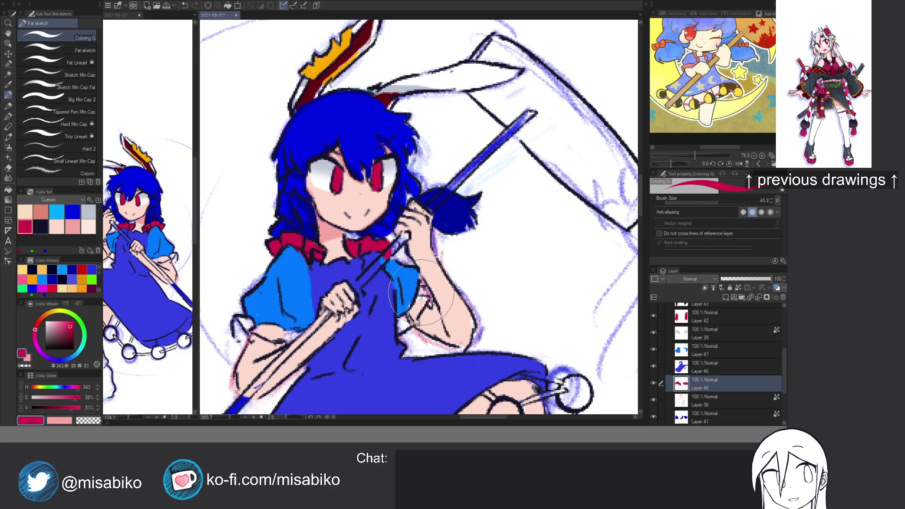
Paint the frilled cuffs of both sleeves in the same crimson and erase the spill over the arms.
{"action": "left_click_drag", "start_coordinate": [377, 257], "coordinate": [358, 177]}
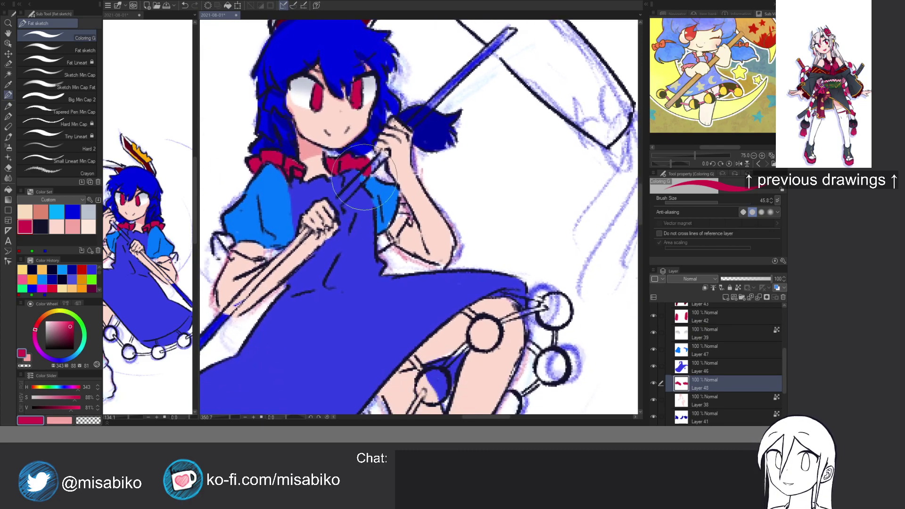
{"action": "left_click_drag", "start_coordinate": [378, 213], "coordinate": [365, 194]}
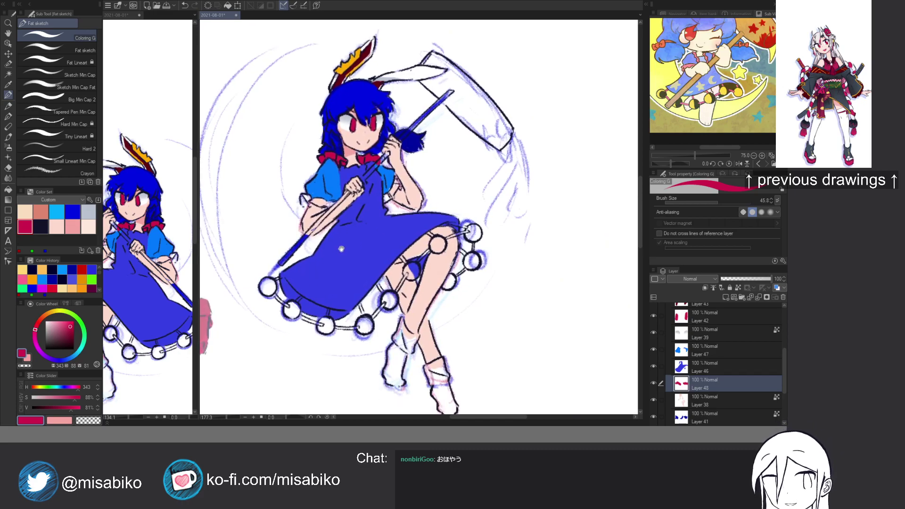
{"action": "scroll", "coordinate": [313, 172], "scroll_direction": "up", "scroll_amount": 5}
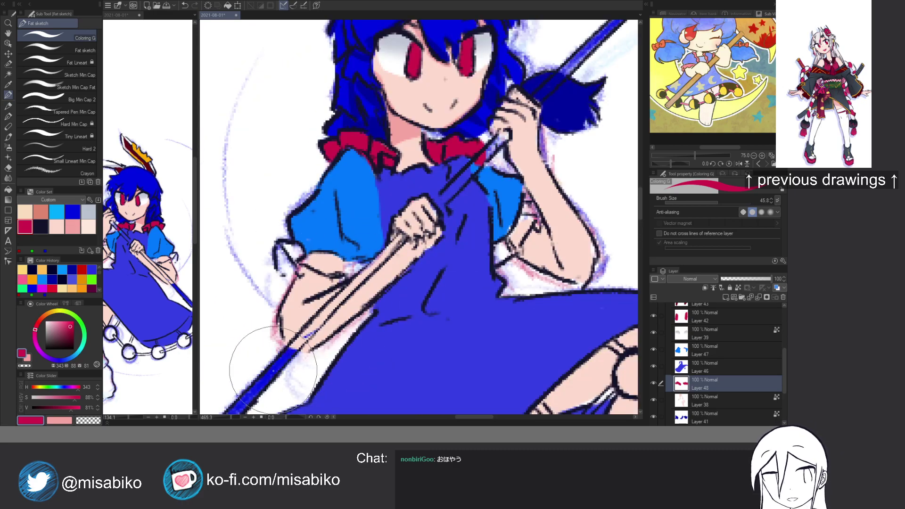
{"action": "mouse_move", "coordinate": [277, 244]}
{"action": "left_mouse_down"}
{"action": "mouse_move", "coordinate": [286, 268]}
{"action": "mouse_move", "coordinate": [281, 248]}
{"action": "mouse_move", "coordinate": [298, 269]}
{"action": "mouse_move", "coordinate": [296, 247]}
{"action": "mouse_move", "coordinate": [313, 266]}
{"action": "mouse_move", "coordinate": [315, 258]}
{"action": "mouse_move", "coordinate": [348, 263]}
{"action": "left_mouse_up"}
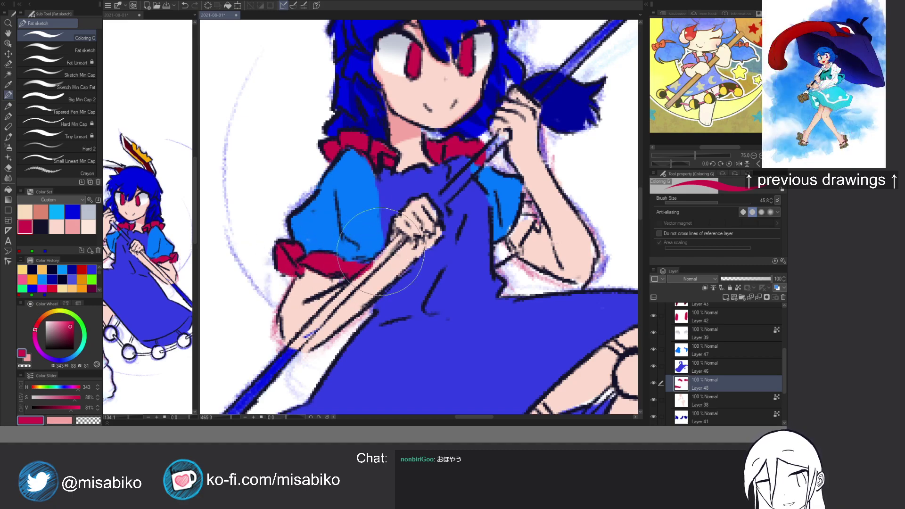
{"action": "left_click_drag", "start_coordinate": [480, 240], "coordinate": [475, 242]}
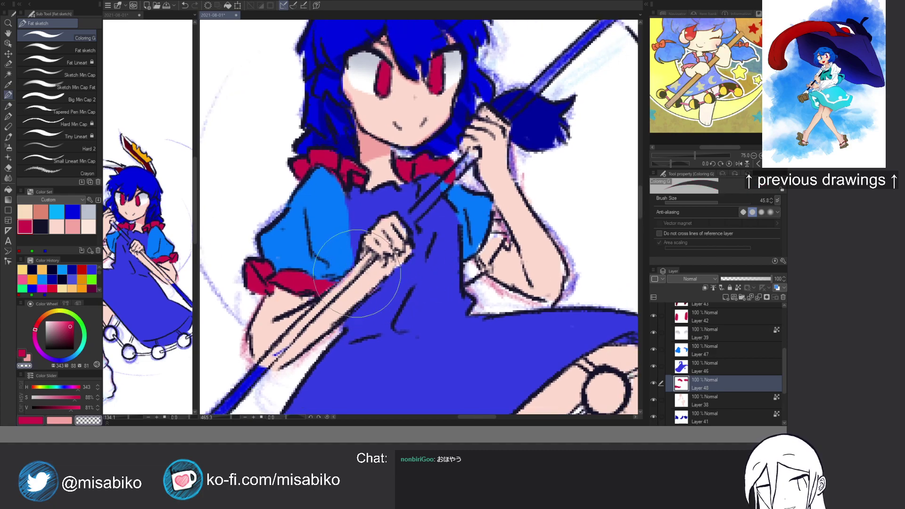
{"action": "mouse_move", "coordinate": [485, 245]}
{"action": "left_mouse_down"}
{"action": "mouse_move", "coordinate": [448, 265]}
{"action": "mouse_move", "coordinate": [464, 254]}
{"action": "mouse_move", "coordinate": [458, 261]}
{"action": "mouse_move", "coordinate": [455, 240]}
{"action": "mouse_move", "coordinate": [444, 286]}
{"action": "mouse_move", "coordinate": [428, 293]}
{"action": "left_mouse_up"}
{"action": "key", "text": "c"}
Add a new layer directly beneath the crimson ruffle layer and make it the active layer.
{"action": "left_click", "coordinate": [443, 261], "text": "alt"}
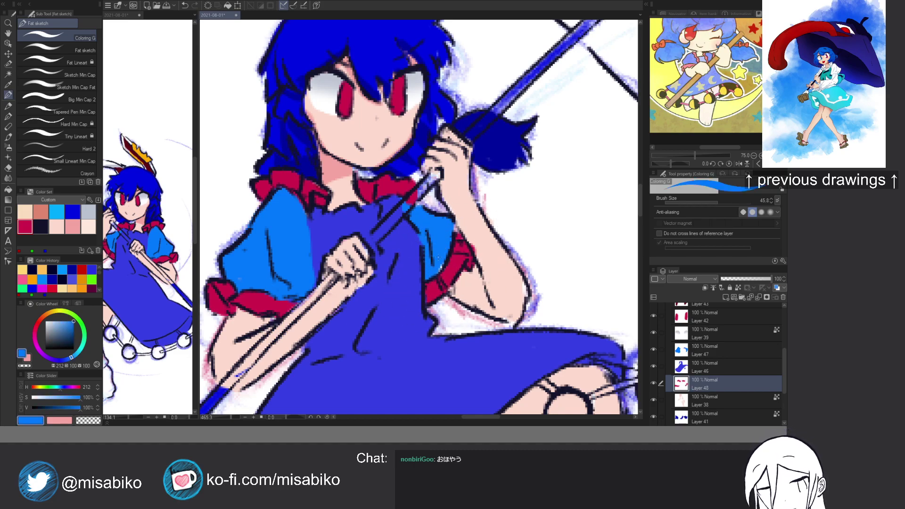
{"action": "left_click", "coordinate": [442, 260], "text": "ctrl+shift"}
{"action": "left_click", "coordinate": [411, 289], "text": "ctrl+shift"}
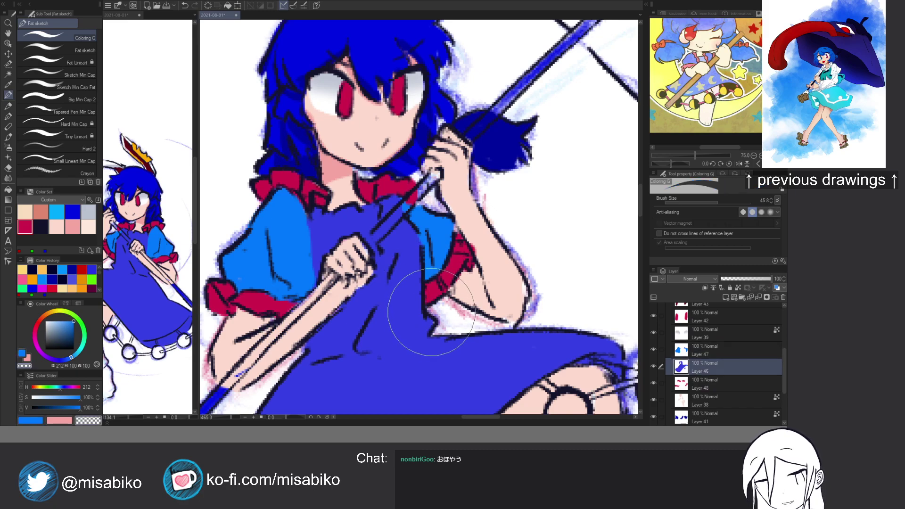
{"action": "scroll", "coordinate": [447, 280], "scroll_direction": "down", "scroll_amount": 3}
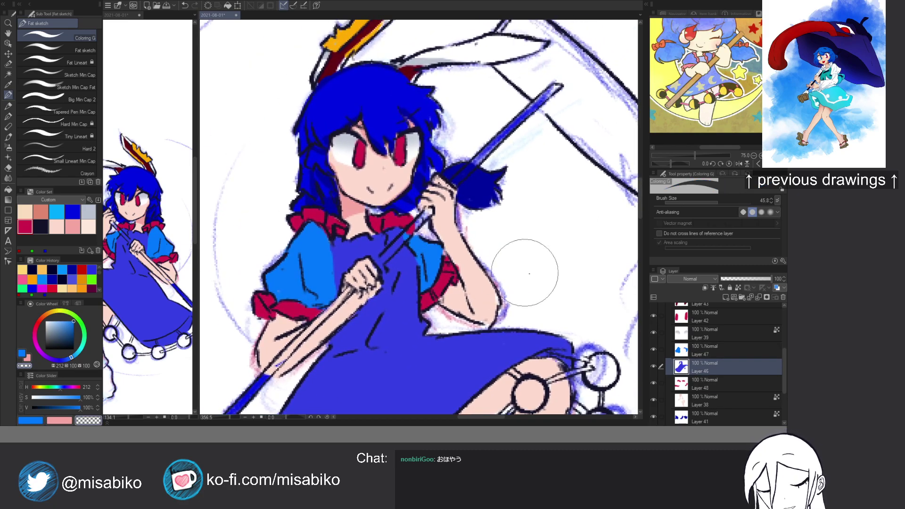
{"action": "left_click", "coordinate": [453, 228], "text": "ctrl+shift"}
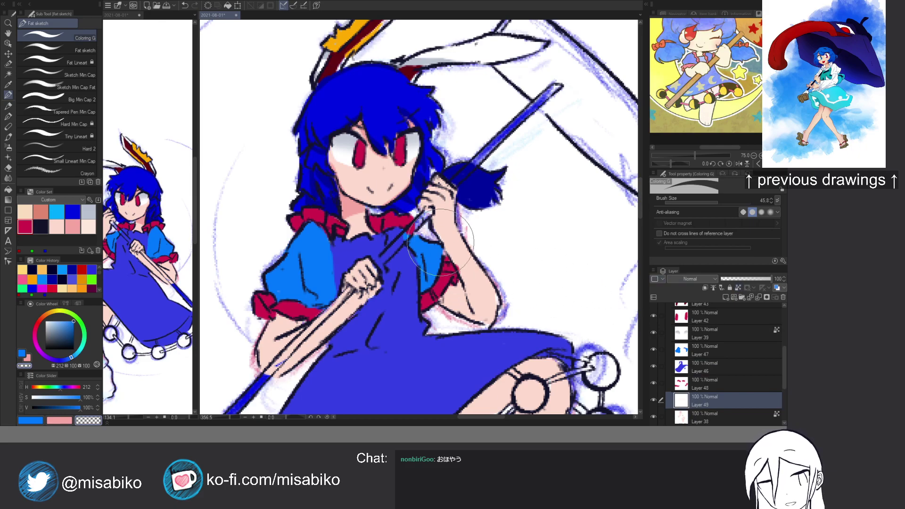
{"action": "left_click", "coordinate": [424, 194], "text": "ctrl+shift"}
{"action": "key", "text": "c"}
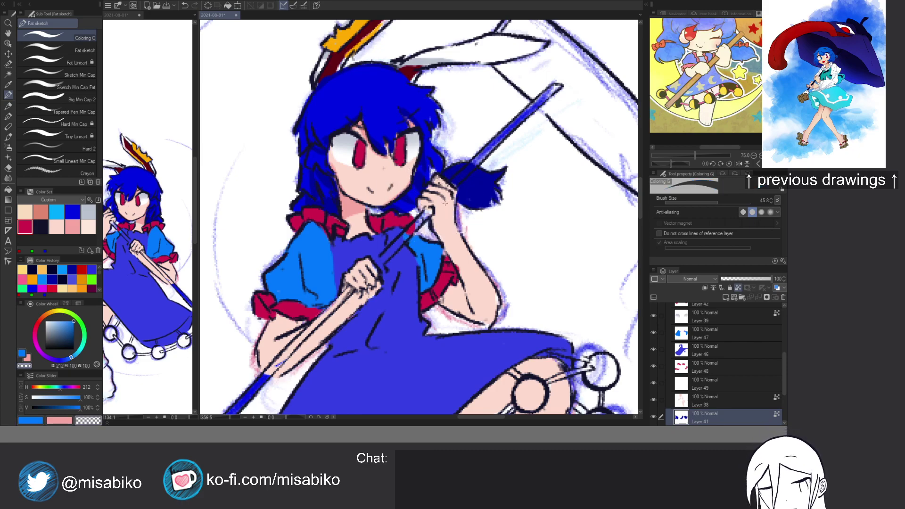
{"action": "left_click", "coordinate": [445, 201], "text": "ctrl+shift"}
{"action": "left_click", "coordinate": [707, 384]}
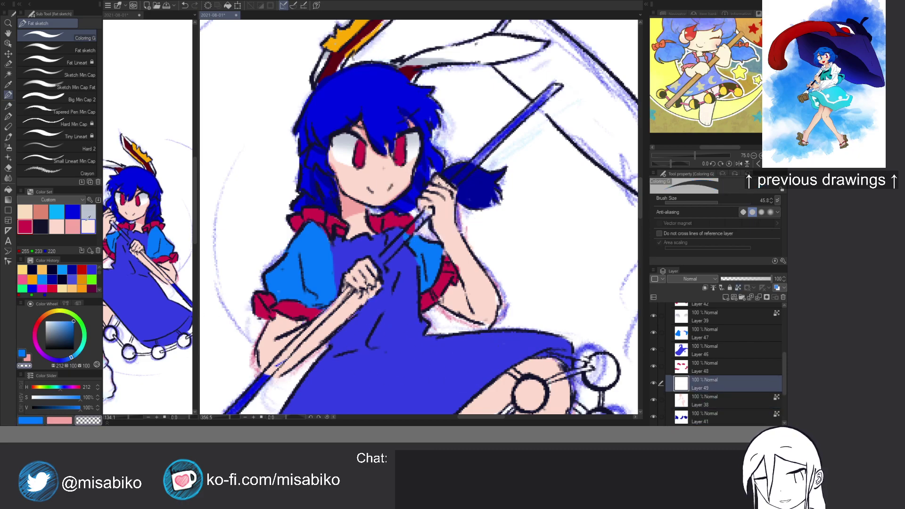
Mix a brown with hue 18, saturation 55% and value 61%, and stroke it along the mallet handle between the hands.
{"action": "left_click", "coordinate": [44, 213]}
{"action": "left_click", "coordinate": [49, 398]}
{"action": "mouse_move", "coordinate": [67, 407]}
{"action": "left_mouse_down"}
{"action": "mouse_move", "coordinate": [58, 408]}
{"action": "mouse_move", "coordinate": [62, 399]}
{"action": "left_mouse_up"}
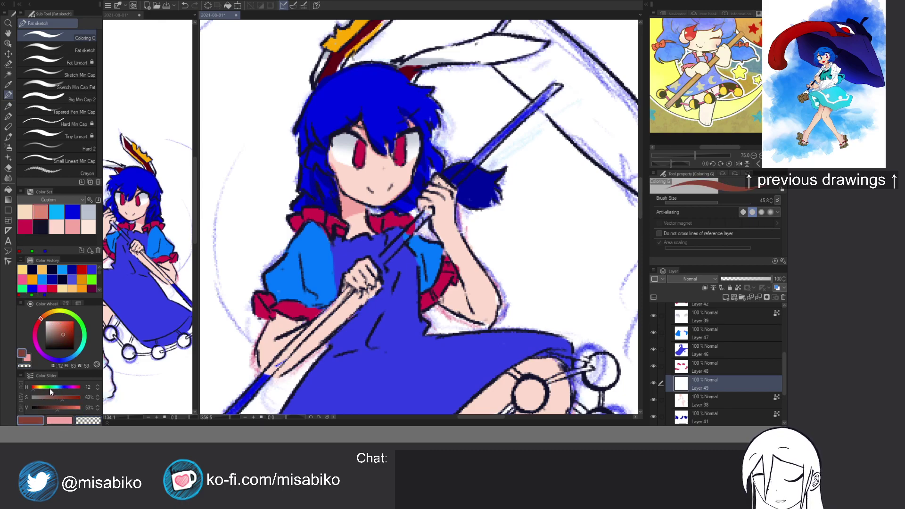
{"action": "left_click", "coordinate": [35, 388]}
{"action": "left_click", "coordinate": [63, 408]}
{"action": "left_click", "coordinate": [55, 399]}
{"action": "left_click", "coordinate": [64, 408]}
{"action": "left_click", "coordinate": [63, 399]}
{"action": "left_click", "coordinate": [58, 399]}
{"action": "left_click", "coordinate": [62, 407]}
{"action": "mouse_move", "coordinate": [404, 229]}
{"action": "left_mouse_down"}
{"action": "mouse_move", "coordinate": [385, 252]}
{"action": "mouse_move", "coordinate": [402, 239]}
{"action": "left_mouse_up"}
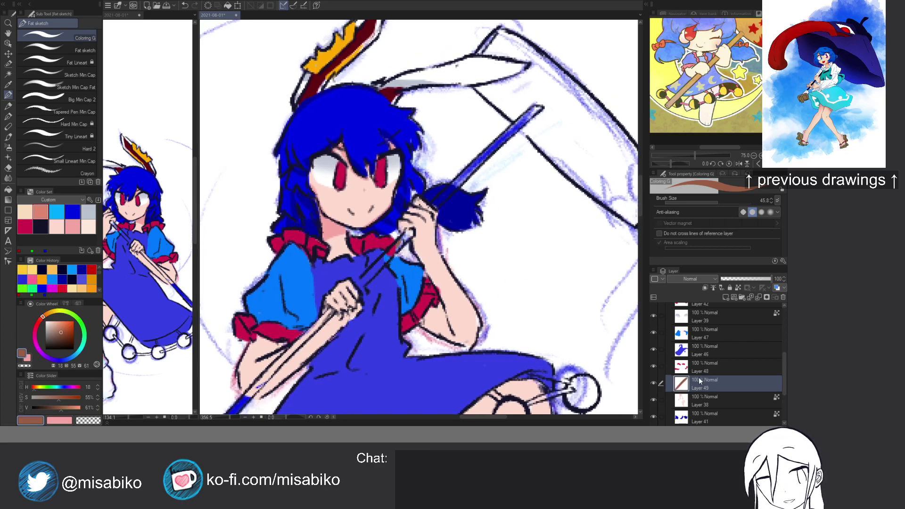
Move the brown layer above the sleeve layer and paint the whole mallet handle brown from its lower end to the mallet head.
{"action": "left_click_drag", "start_coordinate": [706, 333], "coordinate": [706, 334]}
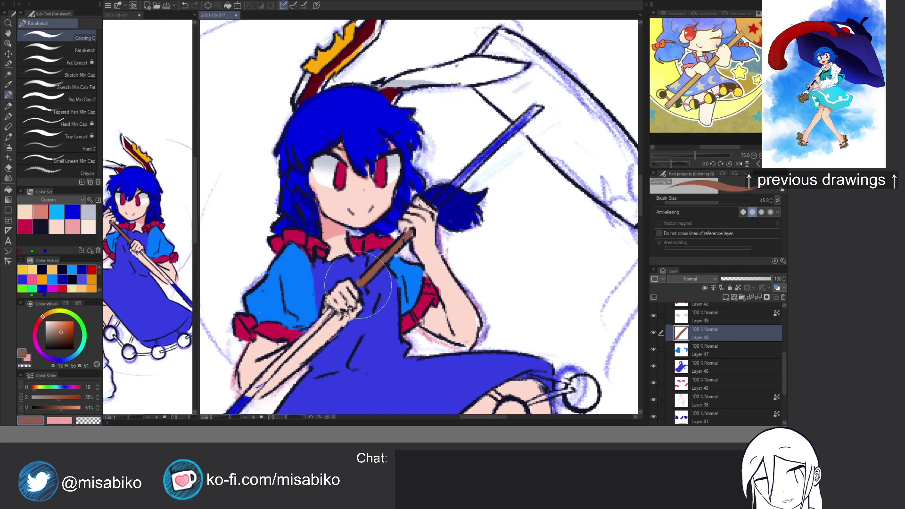
{"action": "mouse_move", "coordinate": [366, 287]}
{"action": "left_mouse_down"}
{"action": "mouse_move", "coordinate": [384, 265]}
{"action": "mouse_move", "coordinate": [370, 212]}
{"action": "mouse_move", "coordinate": [366, 229]}
{"action": "mouse_move", "coordinate": [379, 216]}
{"action": "mouse_move", "coordinate": [241, 361]}
{"action": "mouse_move", "coordinate": [261, 340]}
{"action": "mouse_move", "coordinate": [252, 354]}
{"action": "left_mouse_up"}
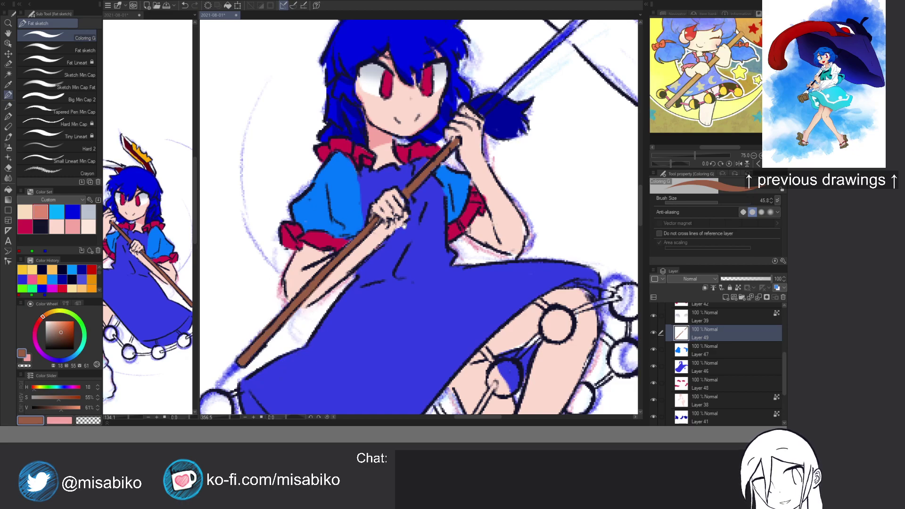
{"action": "left_click_drag", "start_coordinate": [402, 227], "coordinate": [255, 391]}
{"action": "mouse_move", "coordinate": [328, 293]}
{"action": "left_mouse_down"}
{"action": "mouse_move", "coordinate": [380, 217]}
{"action": "mouse_move", "coordinate": [436, 185]}
{"action": "left_mouse_up"}
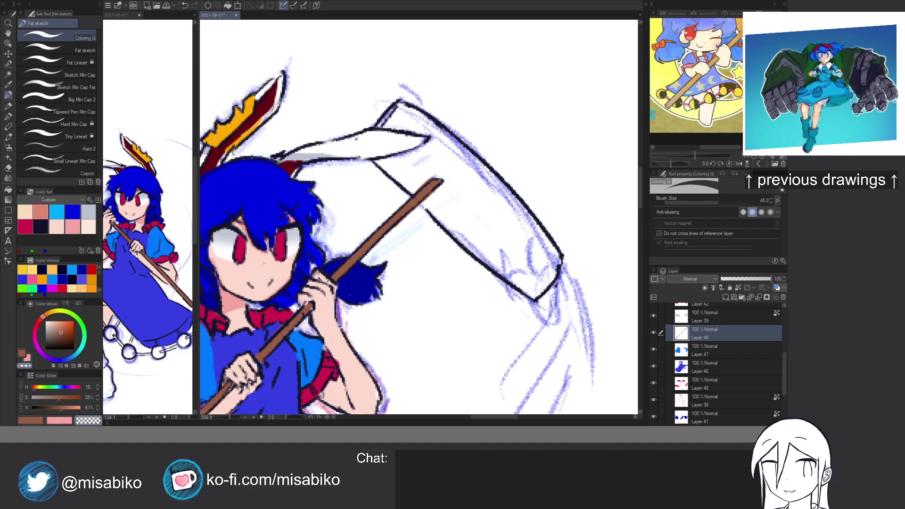
{"action": "left_click_drag", "start_coordinate": [407, 237], "coordinate": [420, 290]}
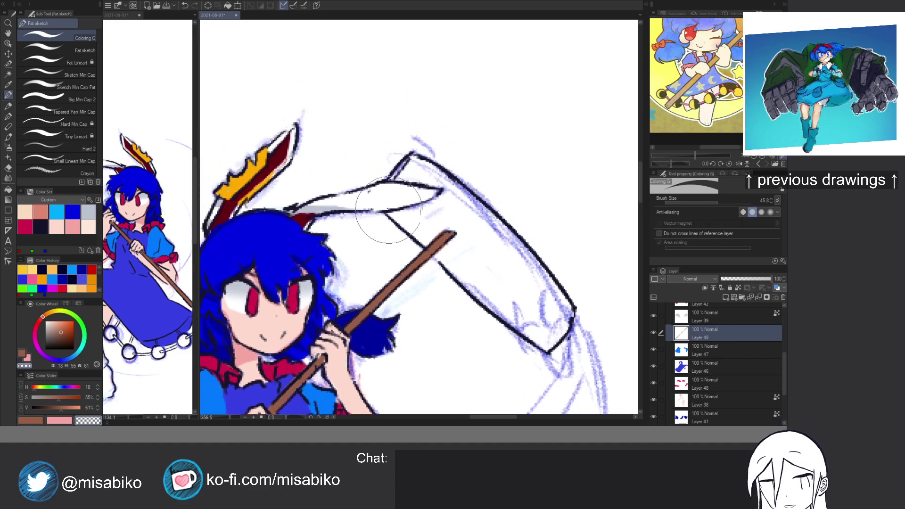
Fill the whole mallet head with the same brown, following its outline and leaving the overlapping rabbit ear white.
{"action": "key", "text": "c"}
{"action": "mouse_move", "coordinate": [400, 215]}
{"action": "left_mouse_down"}
{"action": "mouse_move", "coordinate": [410, 236]}
{"action": "mouse_move", "coordinate": [441, 245]}
{"action": "mouse_move", "coordinate": [436, 265]}
{"action": "mouse_move", "coordinate": [445, 260]}
{"action": "mouse_move", "coordinate": [554, 339]}
{"action": "left_mouse_up"}
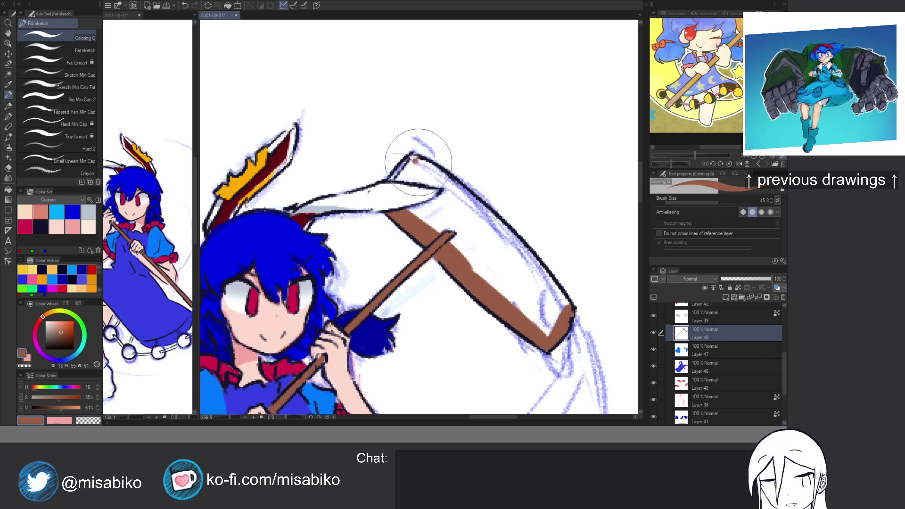
{"action": "left_click_drag", "start_coordinate": [414, 151], "coordinate": [542, 289]}
{"action": "mouse_move", "coordinate": [483, 189]}
{"action": "left_mouse_down"}
{"action": "mouse_move", "coordinate": [550, 262]}
{"action": "mouse_move", "coordinate": [556, 291]}
{"action": "mouse_move", "coordinate": [540, 273]}
{"action": "mouse_move", "coordinate": [563, 299]}
{"action": "mouse_move", "coordinate": [556, 292]}
{"action": "mouse_move", "coordinate": [567, 314]}
{"action": "mouse_move", "coordinate": [559, 322]}
{"action": "mouse_move", "coordinate": [556, 302]}
{"action": "mouse_move", "coordinate": [532, 322]}
{"action": "mouse_move", "coordinate": [518, 263]}
{"action": "mouse_move", "coordinate": [488, 250]}
{"action": "mouse_move", "coordinate": [459, 213]}
{"action": "mouse_move", "coordinate": [453, 234]}
{"action": "mouse_move", "coordinate": [482, 240]}
{"action": "mouse_move", "coordinate": [448, 232]}
{"action": "mouse_move", "coordinate": [442, 190]}
{"action": "mouse_move", "coordinate": [430, 186]}
{"action": "mouse_move", "coordinate": [410, 203]}
{"action": "mouse_move", "coordinate": [396, 194]}
{"action": "mouse_move", "coordinate": [413, 163]}
{"action": "mouse_move", "coordinate": [387, 189]}
{"action": "mouse_move", "coordinate": [411, 156]}
{"action": "left_mouse_up"}
{"action": "key", "text": "c"}
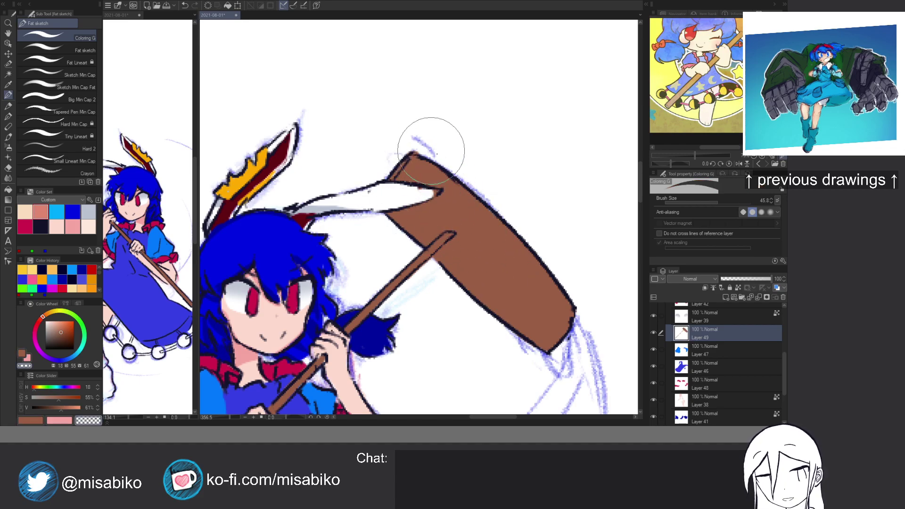
Choose the light blue-grey with hue 221, saturation 11% and value 81%, and add a new layer directly above the skin layer.
{"action": "scroll", "coordinate": [501, 142], "scroll_direction": "down", "scroll_amount": 5}
{"action": "left_click_drag", "start_coordinate": [468, 238], "coordinate": [423, 187]}
{"action": "left_click_drag", "start_coordinate": [426, 272], "coordinate": [399, 220]}
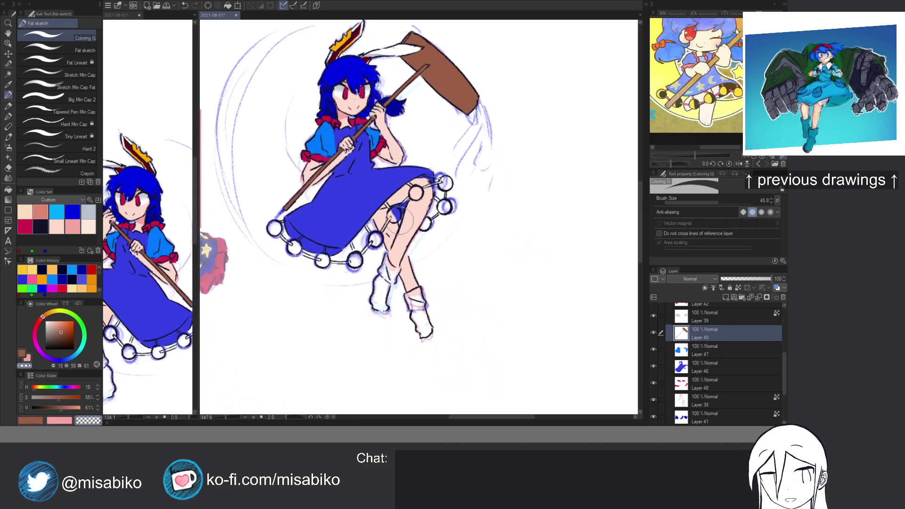
{"action": "left_click", "coordinate": [89, 212]}
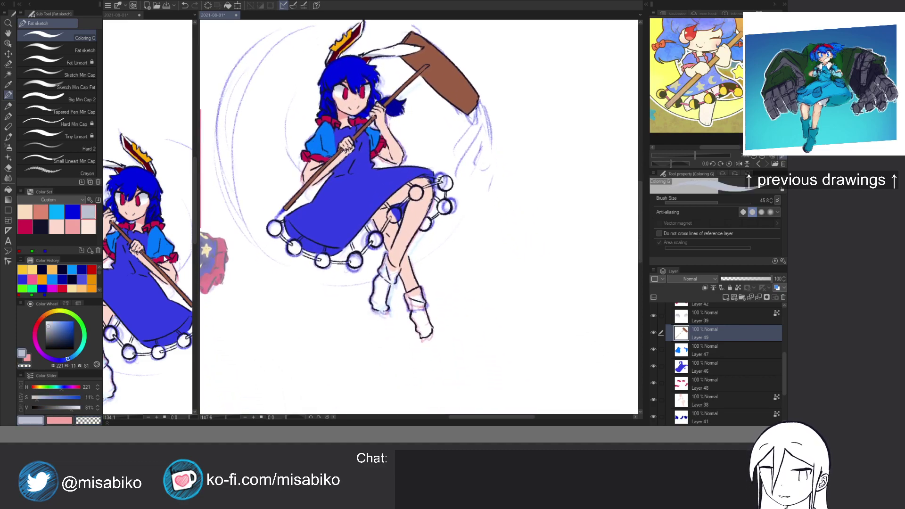
{"action": "left_click", "coordinate": [391, 251], "text": "ctrl+shift"}
{"action": "scroll", "coordinate": [385, 269], "scroll_direction": "up", "scroll_amount": 5}
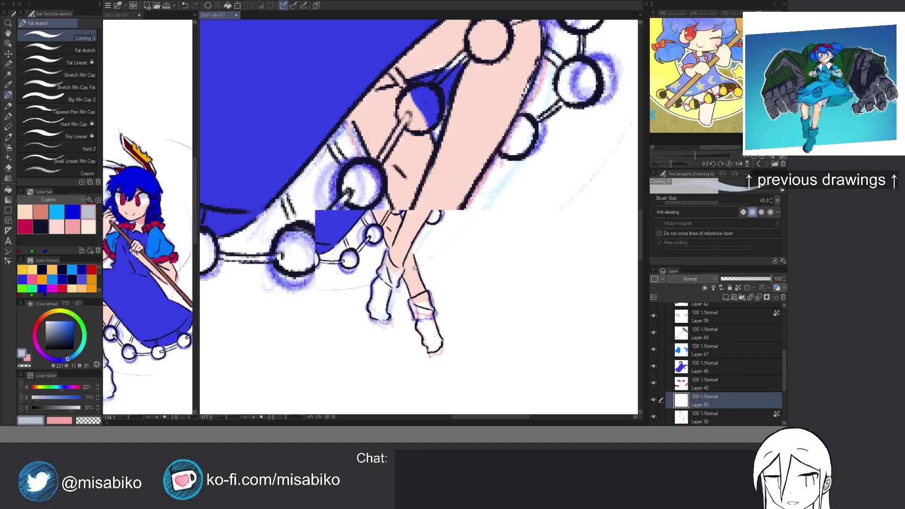
Paint both socks in the blue-grey from their upper folds down to the toes.
{"action": "mouse_move", "coordinate": [395, 233]}
{"action": "left_mouse_down"}
{"action": "mouse_move", "coordinate": [403, 268]}
{"action": "mouse_move", "coordinate": [436, 287]}
{"action": "mouse_move", "coordinate": [415, 277]}
{"action": "mouse_move", "coordinate": [441, 274]}
{"action": "mouse_move", "coordinate": [419, 316]}
{"action": "mouse_move", "coordinate": [416, 303]}
{"action": "mouse_move", "coordinate": [408, 313]}
{"action": "mouse_move", "coordinate": [404, 305]}
{"action": "mouse_move", "coordinate": [382, 380]}
{"action": "mouse_move", "coordinate": [393, 402]}
{"action": "mouse_move", "coordinate": [355, 381]}
{"action": "mouse_move", "coordinate": [362, 361]}
{"action": "mouse_move", "coordinate": [369, 384]}
{"action": "mouse_move", "coordinate": [373, 314]}
{"action": "left_mouse_up"}
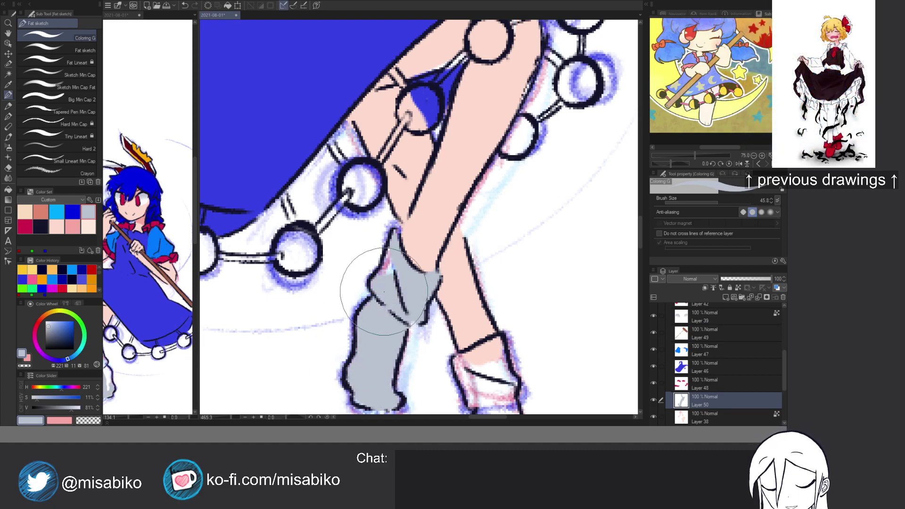
{"action": "left_click_drag", "start_coordinate": [391, 278], "coordinate": [392, 270]}
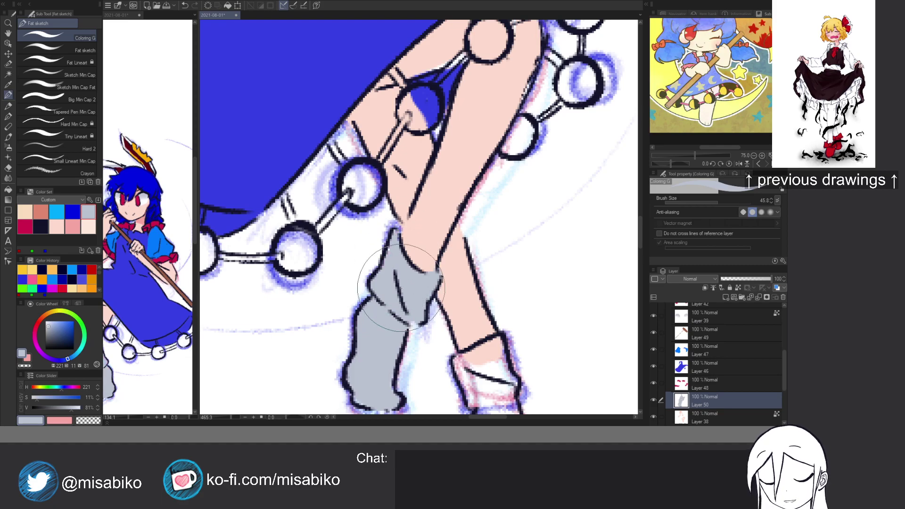
{"action": "mouse_move", "coordinate": [477, 322]}
{"action": "left_mouse_down"}
{"action": "mouse_move", "coordinate": [414, 243]}
{"action": "mouse_move", "coordinate": [430, 234]}
{"action": "mouse_move", "coordinate": [385, 251]}
{"action": "mouse_move", "coordinate": [433, 227]}
{"action": "mouse_move", "coordinate": [443, 285]}
{"action": "mouse_move", "coordinate": [432, 251]}
{"action": "mouse_move", "coordinate": [424, 283]}
{"action": "mouse_move", "coordinate": [399, 253]}
{"action": "mouse_move", "coordinate": [412, 312]}
{"action": "mouse_move", "coordinate": [410, 300]}
{"action": "mouse_move", "coordinate": [438, 377]}
{"action": "mouse_move", "coordinate": [462, 352]}
{"action": "mouse_move", "coordinate": [443, 307]}
{"action": "mouse_move", "coordinate": [451, 327]}
{"action": "mouse_move", "coordinate": [443, 316]}
{"action": "mouse_move", "coordinate": [442, 339]}
{"action": "mouse_move", "coordinate": [431, 315]}
{"action": "mouse_move", "coordinate": [428, 362]}
{"action": "left_mouse_up"}
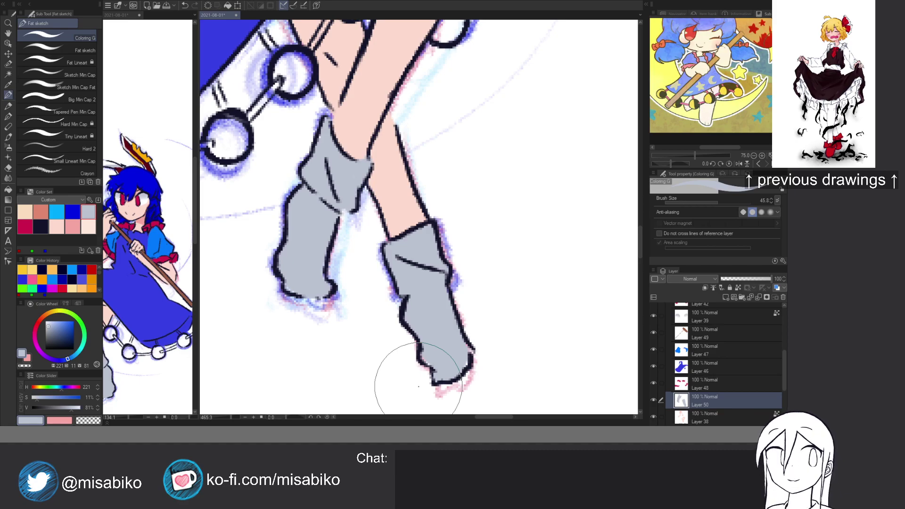
Lock the sock layer's transparent pixels and repaint both socks pure white with saturation 0% and value 100%.
{"action": "left_click_drag", "start_coordinate": [474, 207], "coordinate": [268, 293]}
{"action": "left_click_drag", "start_coordinate": [68, 337], "coordinate": [39, 315]}
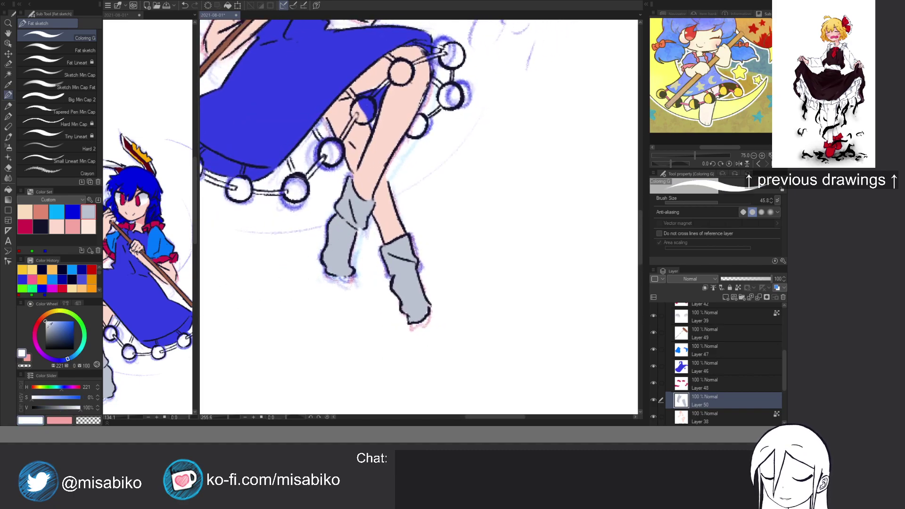
{"action": "mouse_move", "coordinate": [412, 335]}
{"action": "left_mouse_down"}
{"action": "mouse_move", "coordinate": [401, 303]}
{"action": "mouse_move", "coordinate": [414, 279]}
{"action": "mouse_move", "coordinate": [399, 290]}
{"action": "mouse_move", "coordinate": [423, 259]}
{"action": "mouse_move", "coordinate": [388, 258]}
{"action": "mouse_move", "coordinate": [393, 252]}
{"action": "mouse_move", "coordinate": [377, 265]}
{"action": "mouse_move", "coordinate": [376, 234]}
{"action": "mouse_move", "coordinate": [326, 257]}
{"action": "mouse_move", "coordinate": [335, 267]}
{"action": "mouse_move", "coordinate": [345, 270]}
{"action": "mouse_move", "coordinate": [329, 237]}
{"action": "mouse_move", "coordinate": [351, 254]}
{"action": "mouse_move", "coordinate": [330, 229]}
{"action": "mouse_move", "coordinate": [354, 245]}
{"action": "mouse_move", "coordinate": [332, 222]}
{"action": "mouse_move", "coordinate": [342, 207]}
{"action": "mouse_move", "coordinate": [349, 216]}
{"action": "mouse_move", "coordinate": [341, 200]}
{"action": "mouse_move", "coordinate": [357, 224]}
{"action": "mouse_move", "coordinate": [347, 195]}
{"action": "mouse_move", "coordinate": [373, 212]}
{"action": "mouse_move", "coordinate": [340, 184]}
{"action": "left_mouse_up"}
{"action": "scroll", "coordinate": [373, 221], "scroll_direction": "up", "scroll_amount": 3}
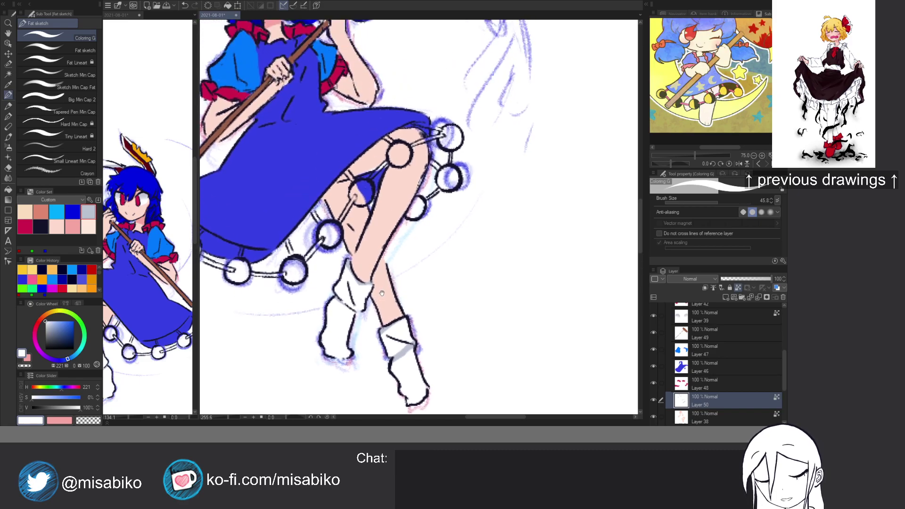
{"action": "mouse_move", "coordinate": [384, 355]}
{"action": "left_mouse_down"}
{"action": "mouse_move", "coordinate": [416, 334]}
{"action": "mouse_move", "coordinate": [395, 362]}
{"action": "mouse_move", "coordinate": [417, 349]}
{"action": "mouse_move", "coordinate": [393, 336]}
{"action": "mouse_move", "coordinate": [405, 318]}
{"action": "mouse_move", "coordinate": [395, 374]}
{"action": "mouse_move", "coordinate": [413, 354]}
{"action": "left_mouse_up"}
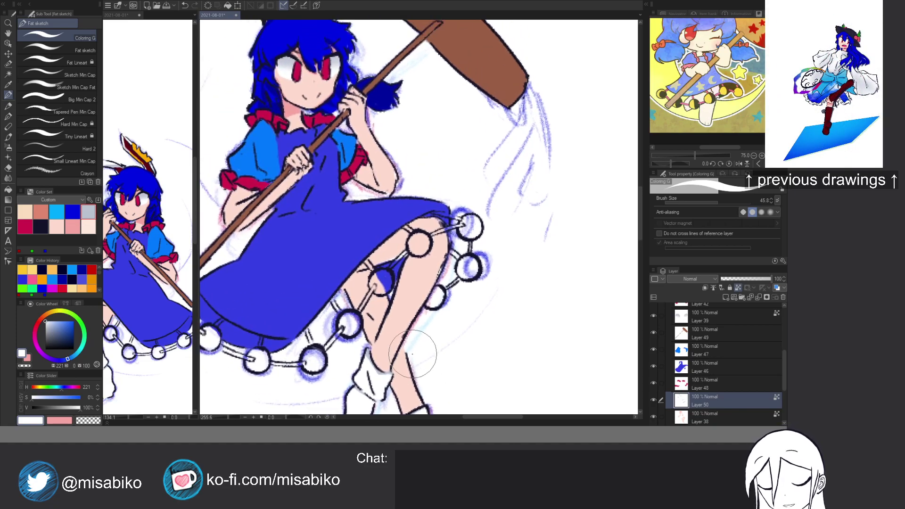
On the skin layer, shade the thighs and rear leg beneath the skirt in pink with hue 2, saturation 34% and value 96%.
{"action": "left_click_drag", "start_coordinate": [403, 324], "coordinate": [401, 361]}
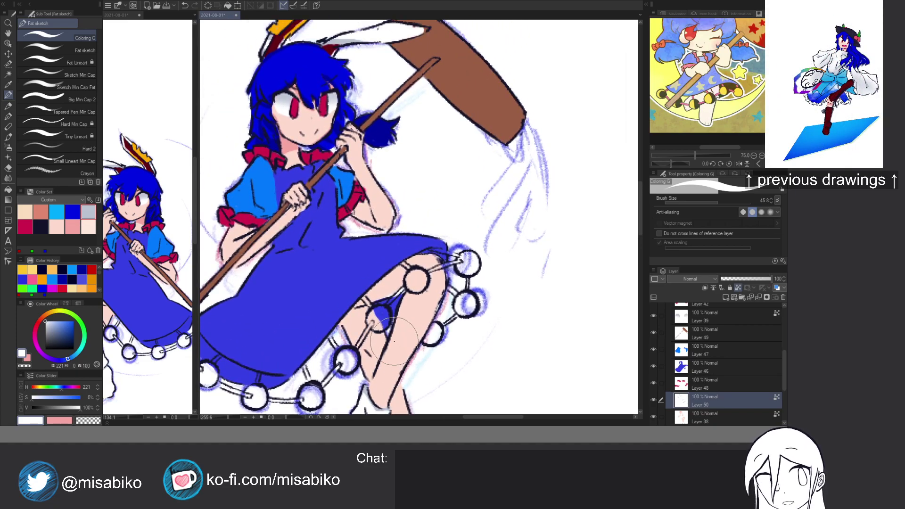
{"action": "left_click", "coordinate": [384, 211], "text": "ctrl+shift"}
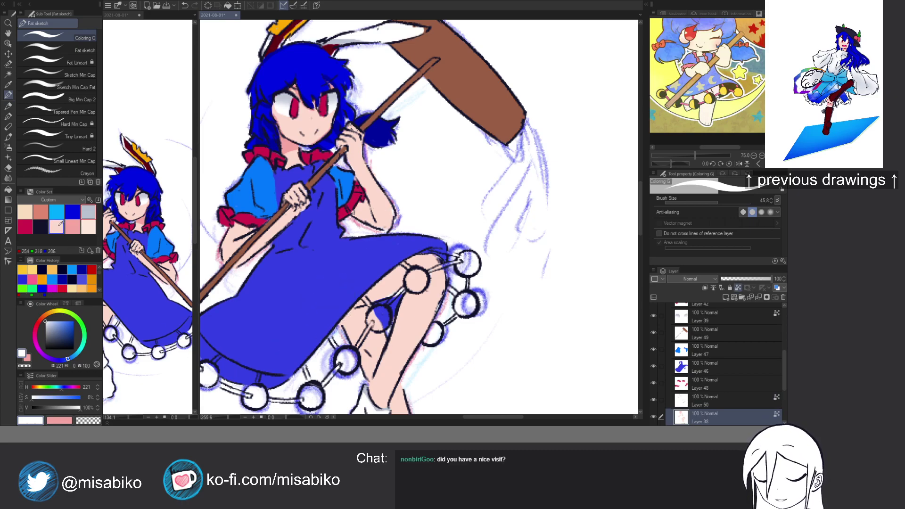
{"action": "left_click", "coordinate": [60, 224]}
{"action": "key", "text": "x"}
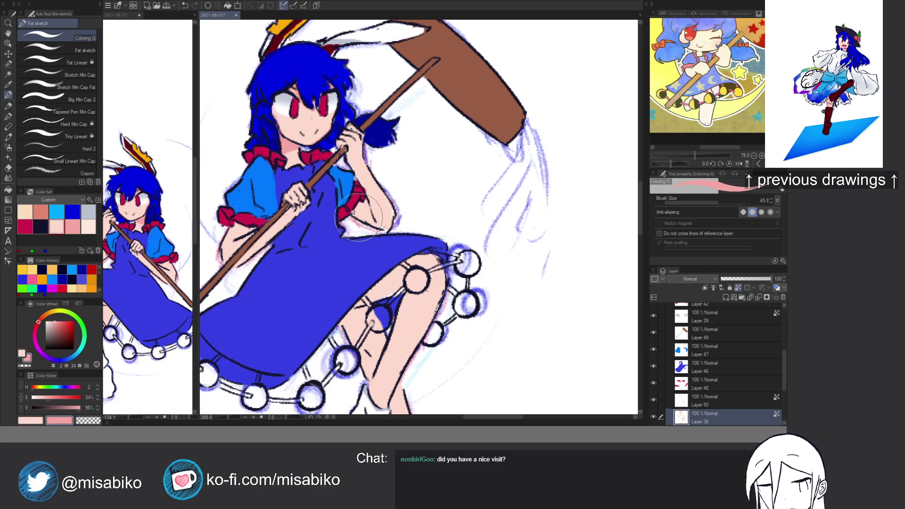
{"action": "mouse_move", "coordinate": [356, 313]}
{"action": "left_mouse_down"}
{"action": "mouse_move", "coordinate": [338, 323]}
{"action": "mouse_move", "coordinate": [349, 333]}
{"action": "mouse_move", "coordinate": [381, 324]}
{"action": "mouse_move", "coordinate": [363, 380]}
{"action": "mouse_move", "coordinate": [377, 355]}
{"action": "mouse_move", "coordinate": [383, 305]}
{"action": "left_mouse_up"}
{"action": "mouse_move", "coordinate": [357, 264]}
{"action": "left_mouse_down"}
{"action": "mouse_move", "coordinate": [399, 241]}
{"action": "mouse_move", "coordinate": [373, 241]}
{"action": "mouse_move", "coordinate": [395, 214]}
{"action": "mouse_move", "coordinate": [373, 257]}
{"action": "mouse_move", "coordinate": [408, 209]}
{"action": "mouse_move", "coordinate": [385, 266]}
{"action": "mouse_move", "coordinate": [415, 245]}
{"action": "left_mouse_up"}
{"action": "key", "text": "x"}
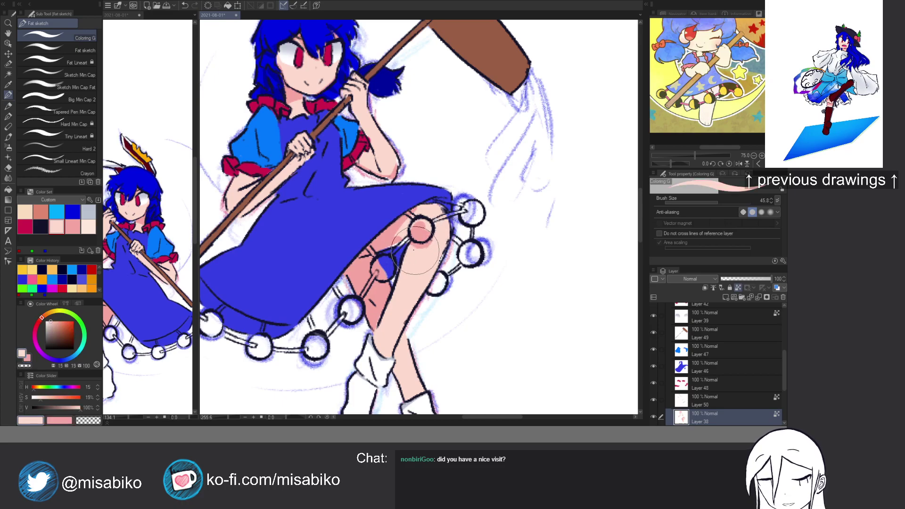
{"action": "key", "text": "x"}
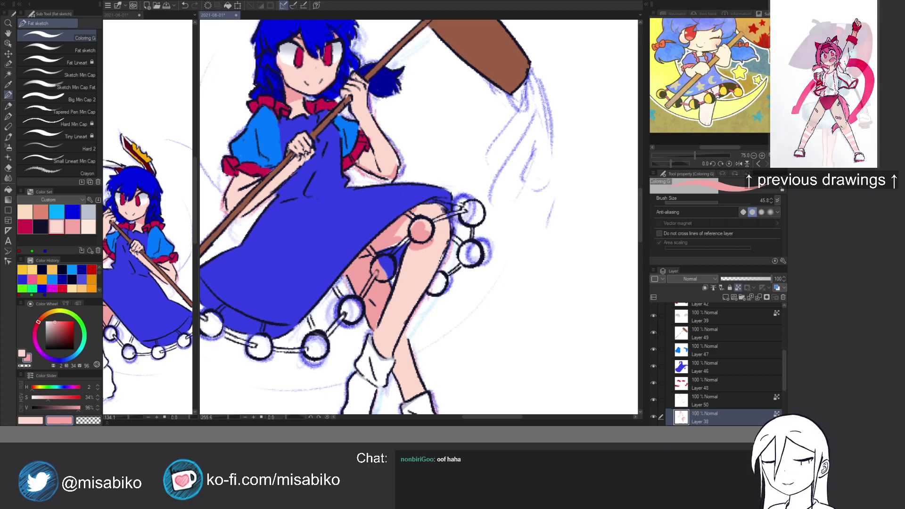
Add a new layer directly above the dress layer and choose the yellow with hue 43, saturation 55% and value 100%.
{"action": "scroll", "coordinate": [358, 314], "scroll_direction": "down", "scroll_amount": 2}
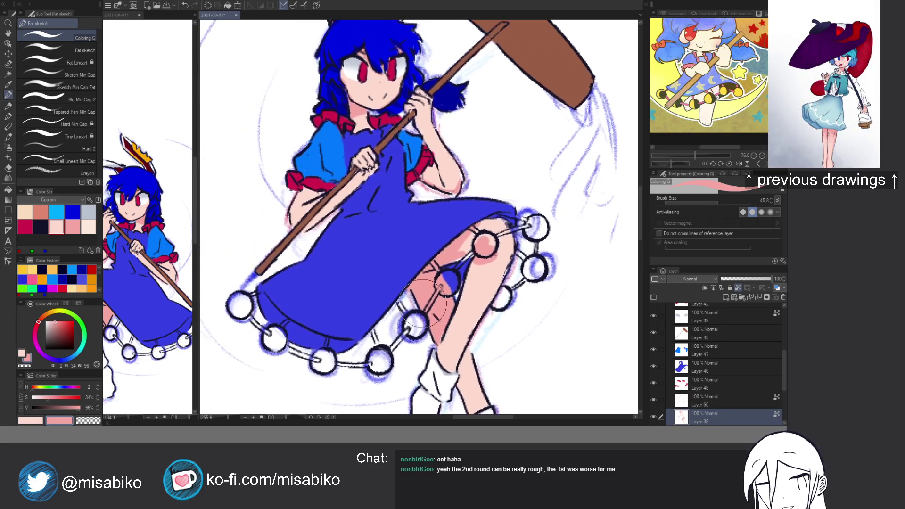
{"action": "key", "text": "ctrl+shift+n"}
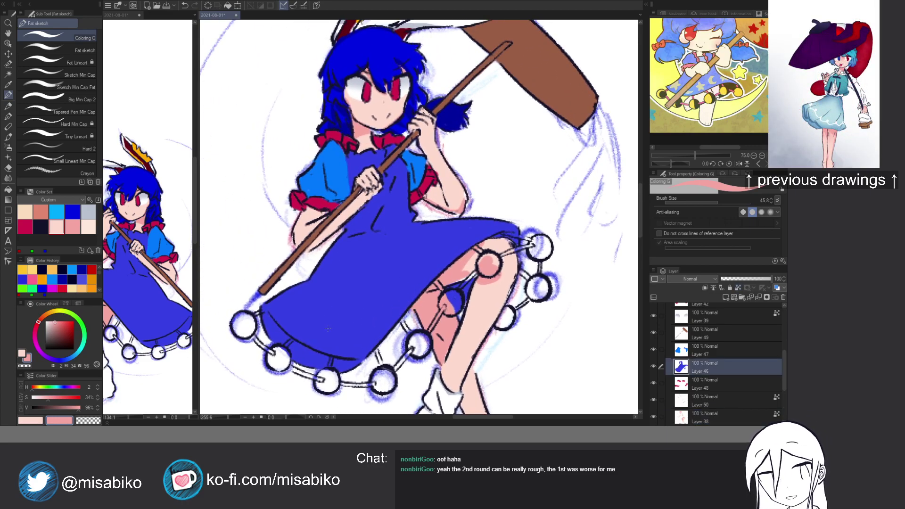
{"action": "left_click_drag", "start_coordinate": [351, 323], "coordinate": [353, 292]}
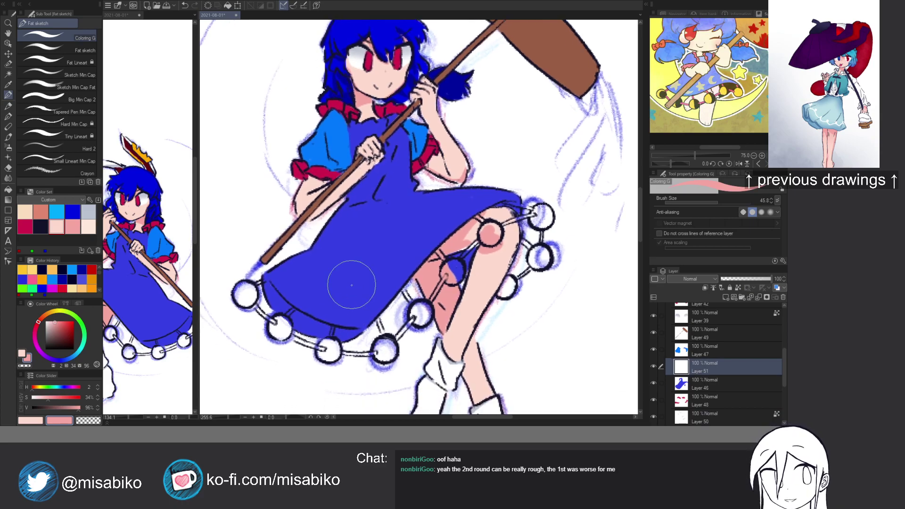
{"action": "scroll", "coordinate": [330, 316], "scroll_direction": "up", "scroll_amount": 3}
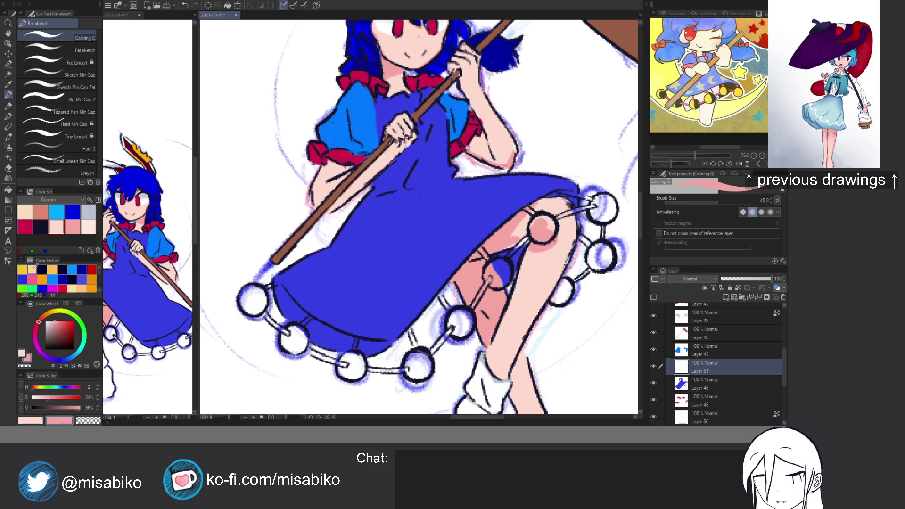
{"action": "left_click", "coordinate": [32, 270]}
{"action": "left_click", "coordinate": [316, 293], "text": "ctrl"}
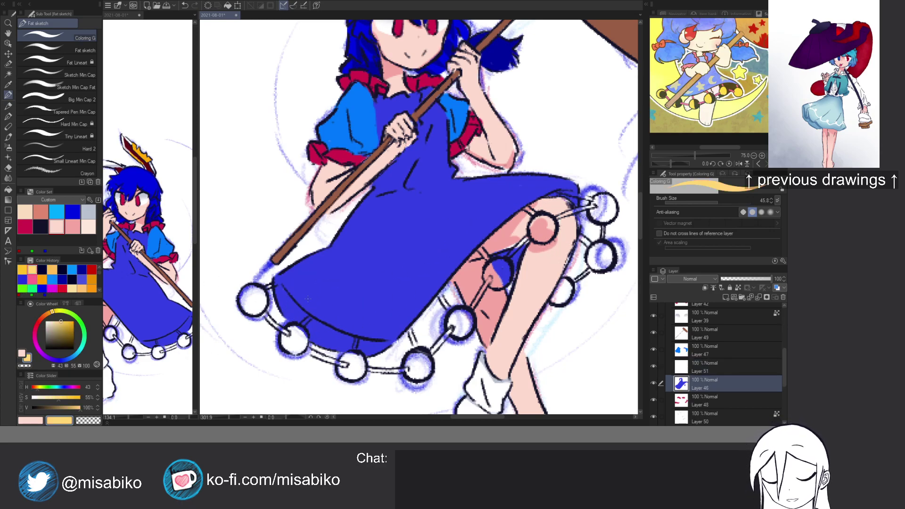
{"action": "left_click", "coordinate": [703, 366]}
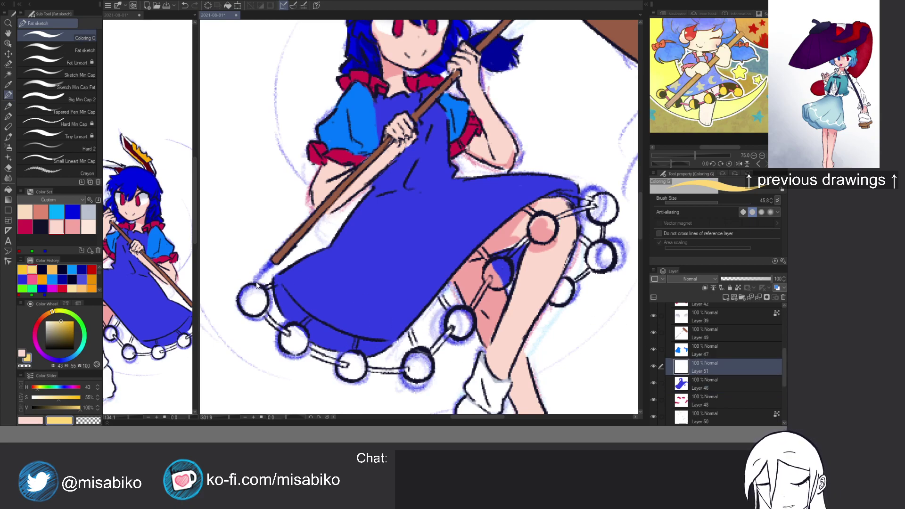
Paint the seven pompoms along the front hem of the dress yellow, erasing any spill outside the circles.
{"action": "left_click_drag", "start_coordinate": [250, 297], "coordinate": [256, 292]}
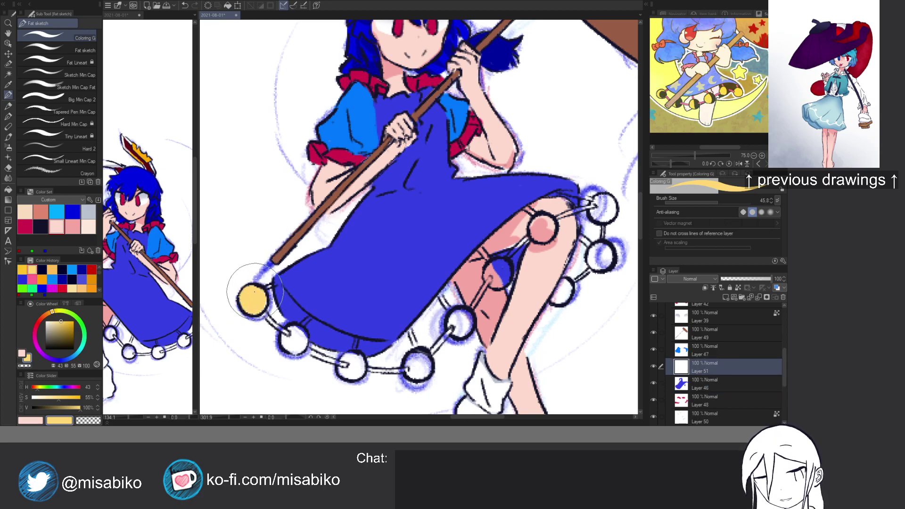
{"action": "mouse_move", "coordinate": [290, 332]}
{"action": "left_mouse_down"}
{"action": "mouse_move", "coordinate": [297, 350]}
{"action": "mouse_move", "coordinate": [287, 340]}
{"action": "mouse_move", "coordinate": [306, 344]}
{"action": "mouse_move", "coordinate": [280, 349]}
{"action": "mouse_move", "coordinate": [309, 356]}
{"action": "mouse_move", "coordinate": [286, 353]}
{"action": "mouse_move", "coordinate": [305, 354]}
{"action": "mouse_move", "coordinate": [296, 360]}
{"action": "mouse_move", "coordinate": [312, 334]}
{"action": "left_mouse_up"}
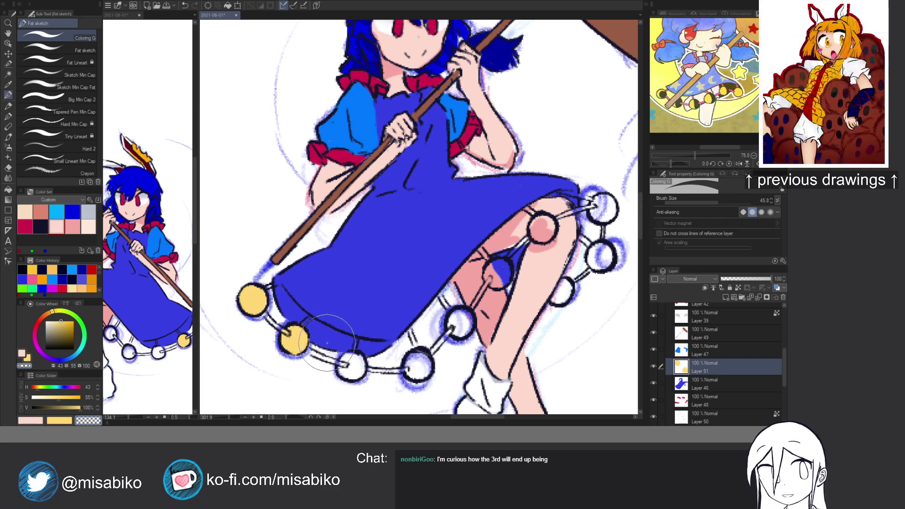
{"action": "mouse_move", "coordinate": [339, 339]}
{"action": "left_mouse_down"}
{"action": "mouse_move", "coordinate": [318, 300]}
{"action": "mouse_move", "coordinate": [324, 336]}
{"action": "mouse_move", "coordinate": [329, 328]}
{"action": "left_mouse_up"}
{"action": "key", "text": "c"}
{"action": "mouse_move", "coordinate": [398, 328]}
{"action": "left_mouse_down"}
{"action": "mouse_move", "coordinate": [400, 321]}
{"action": "mouse_move", "coordinate": [398, 335]}
{"action": "mouse_move", "coordinate": [390, 331]}
{"action": "mouse_move", "coordinate": [406, 328]}
{"action": "left_mouse_up"}
{"action": "left_click_drag", "start_coordinate": [441, 288], "coordinate": [441, 285]}
{"action": "mouse_move", "coordinate": [476, 233]}
{"action": "left_mouse_down"}
{"action": "mouse_move", "coordinate": [467, 236]}
{"action": "mouse_move", "coordinate": [485, 231]}
{"action": "left_mouse_up"}
{"action": "left_click_drag", "start_coordinate": [526, 185], "coordinate": [492, 244]}
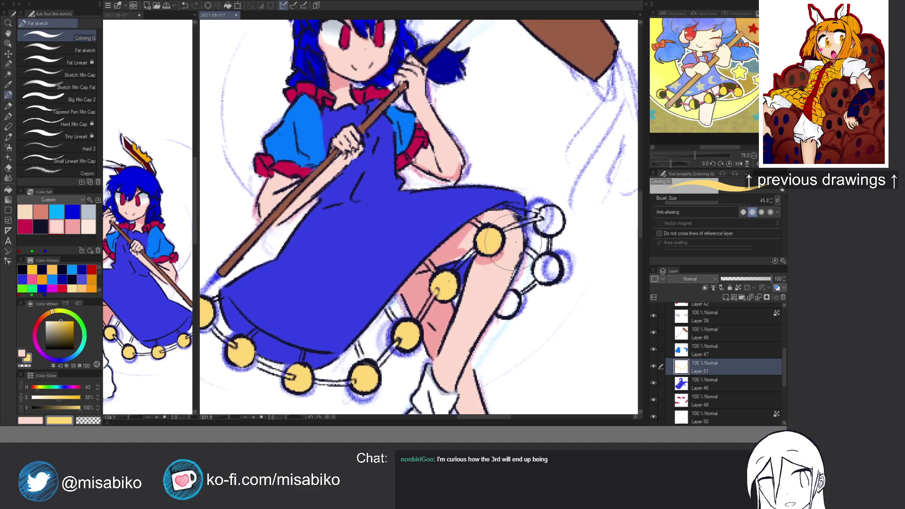
Paint the three remaining pompoms behind the raised side of the skirt in the same yellow.
{"action": "mouse_move", "coordinate": [550, 215]}
{"action": "left_mouse_down"}
{"action": "mouse_move", "coordinate": [556, 225]}
{"action": "mouse_move", "coordinate": [555, 214]}
{"action": "left_mouse_up"}
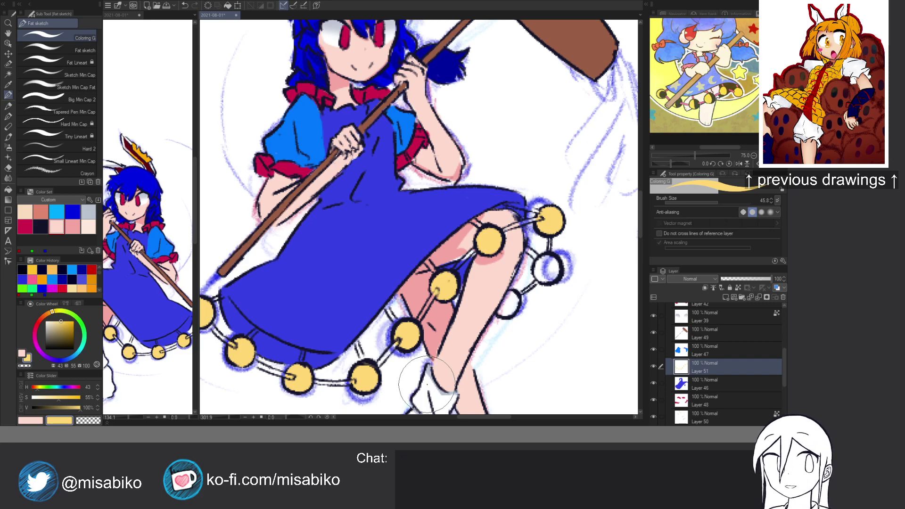
{"action": "mouse_move", "coordinate": [542, 257]}
{"action": "left_mouse_down"}
{"action": "mouse_move", "coordinate": [554, 266]}
{"action": "mouse_move", "coordinate": [542, 273]}
{"action": "mouse_move", "coordinate": [552, 262]}
{"action": "mouse_move", "coordinate": [542, 250]}
{"action": "left_mouse_up"}
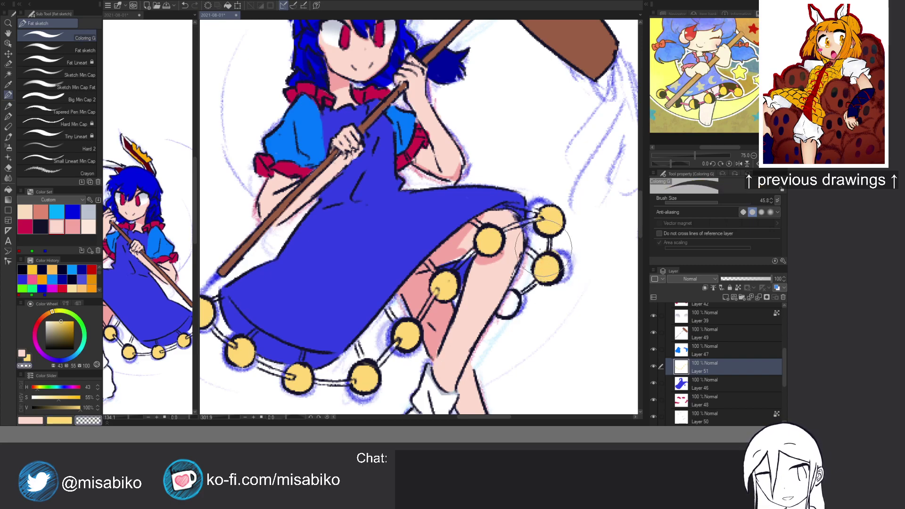
{"action": "mouse_move", "coordinate": [515, 303]}
{"action": "left_mouse_down"}
{"action": "mouse_move", "coordinate": [508, 295]}
{"action": "mouse_move", "coordinate": [514, 304]}
{"action": "left_mouse_up"}
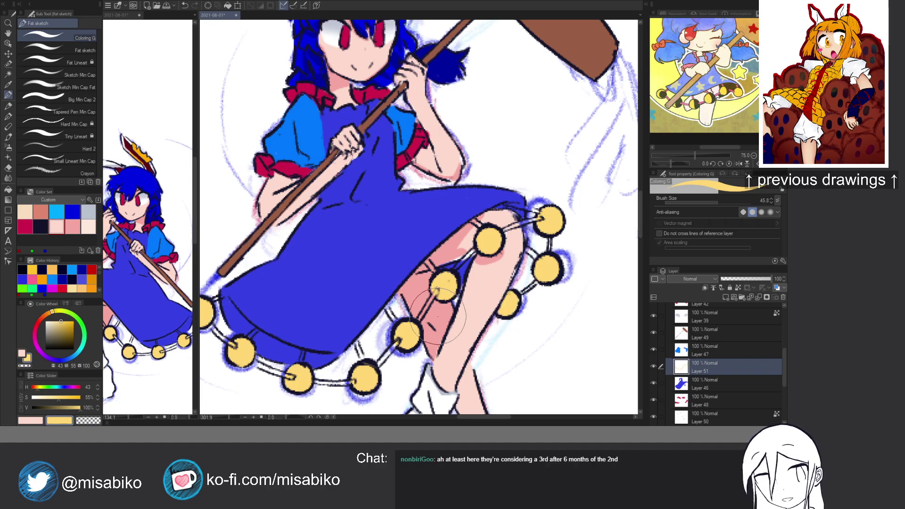
Add a new layer above the pompom layer and choose the dark crimson with hue 343, saturation 100% and value 51%.
{"action": "left_click_drag", "start_coordinate": [456, 308], "coordinate": [471, 286]}
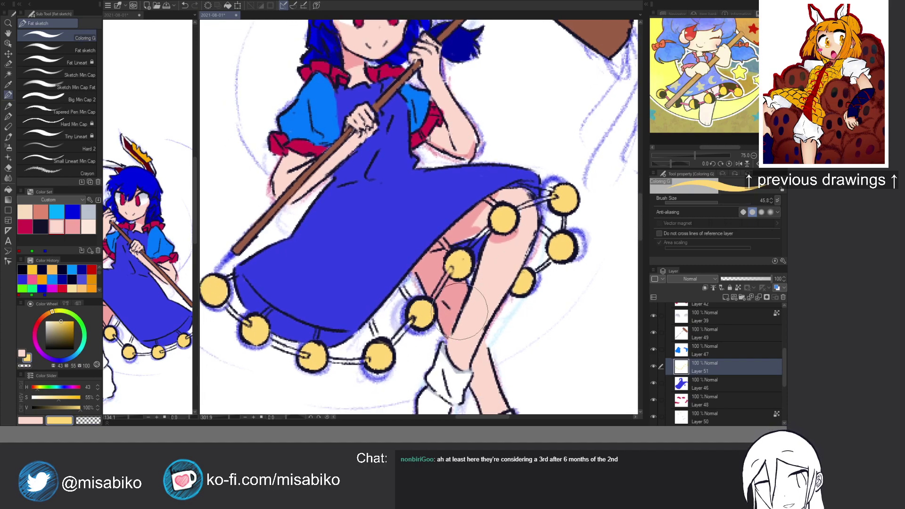
{"action": "scroll", "coordinate": [456, 311], "scroll_direction": "down", "scroll_amount": 3}
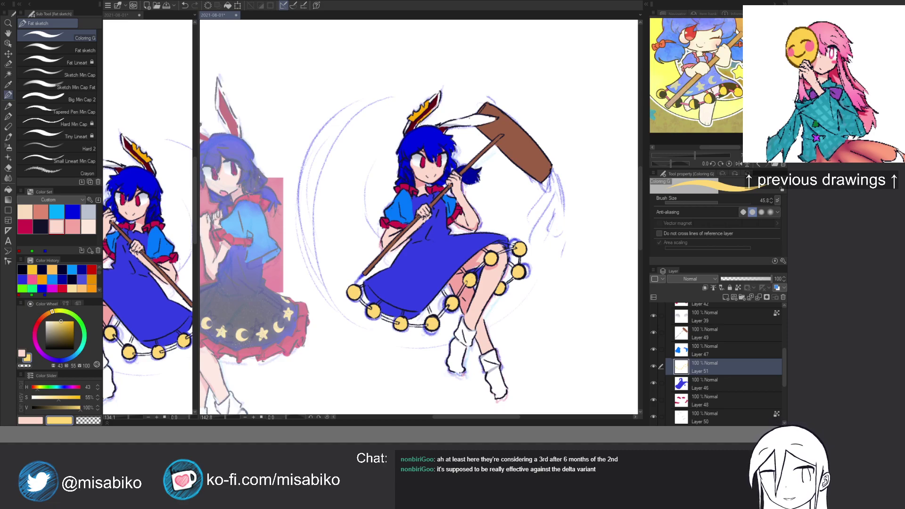
{"action": "left_click_drag", "start_coordinate": [406, 245], "coordinate": [366, 303]}
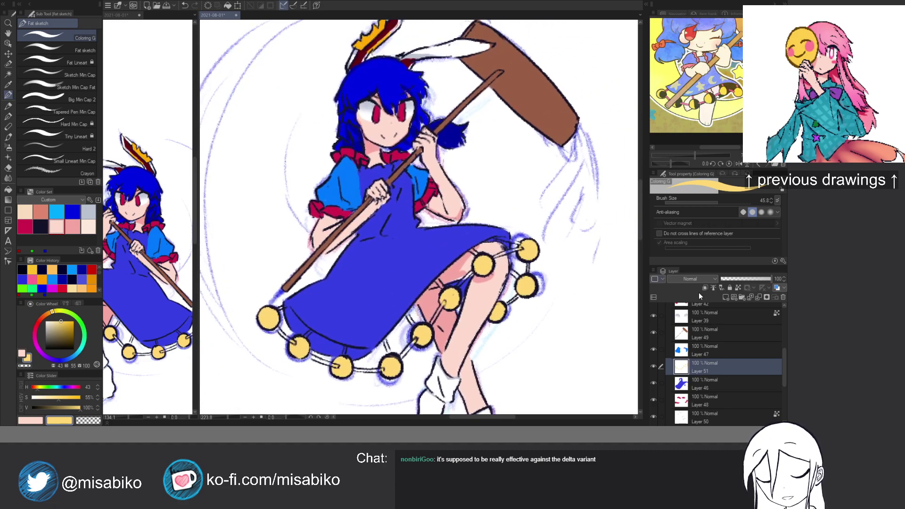
{"action": "key", "text": "ctrl+shift+n"}
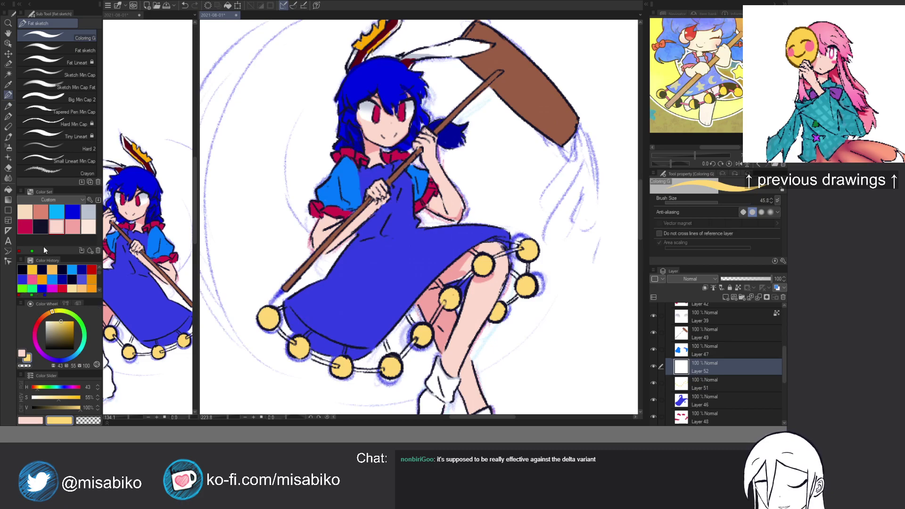
{"action": "left_click", "coordinate": [25, 227]}
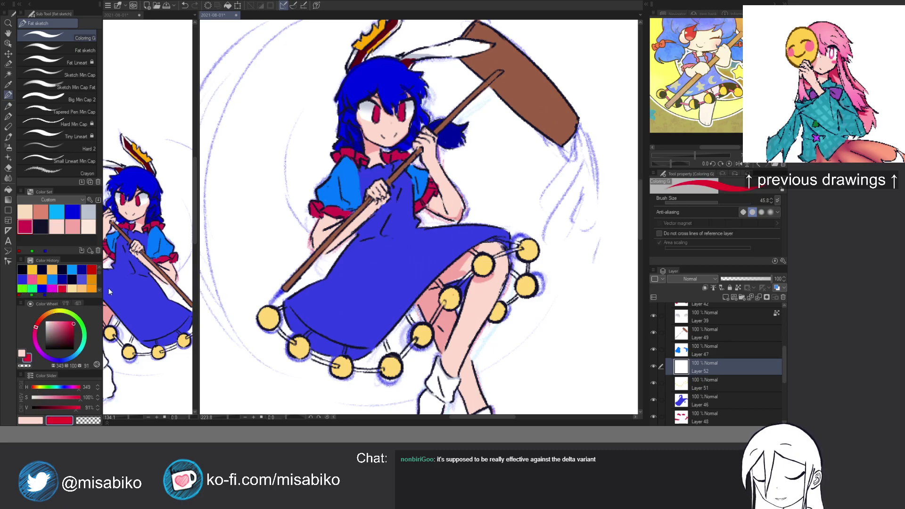
{"action": "left_click", "coordinate": [99, 290]}
{"action": "left_click", "coordinate": [99, 291]}
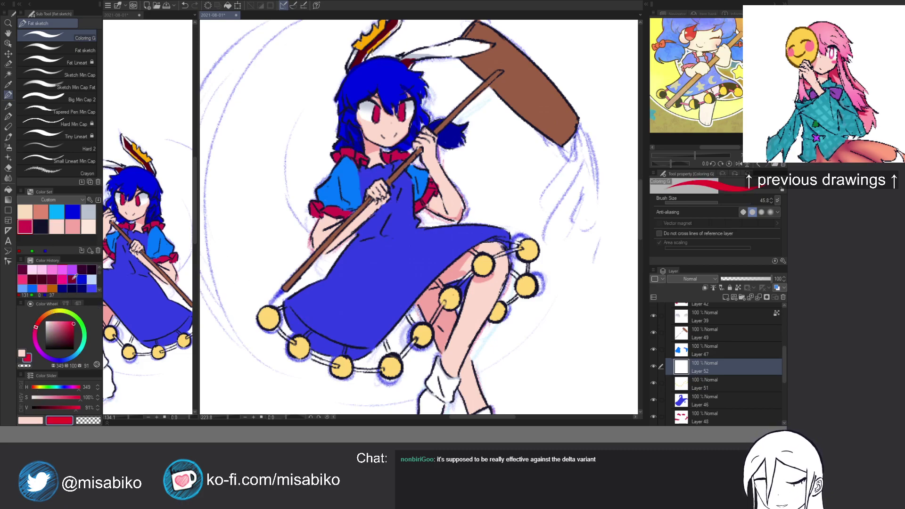
{"action": "left_click", "coordinate": [73, 279]}
{"action": "scroll", "coordinate": [258, 314], "scroll_direction": "up", "scroll_amount": 2}
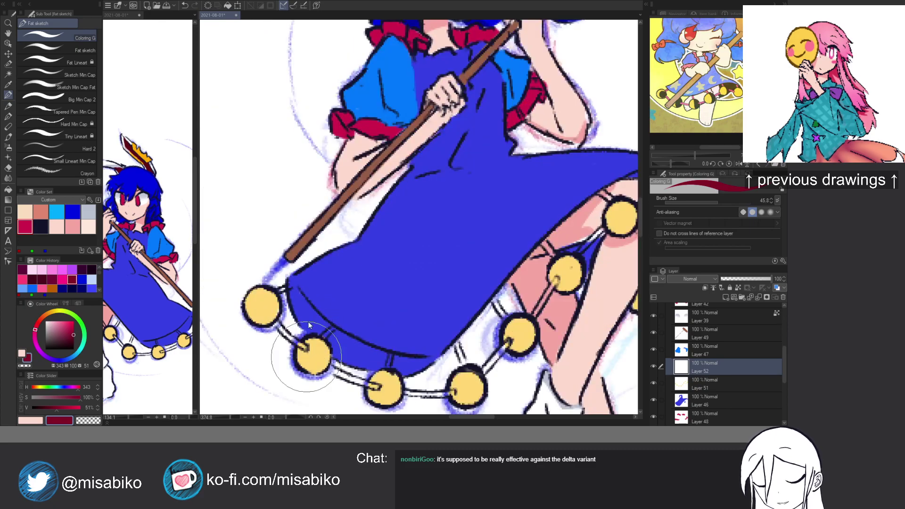
Paint the trim cord between the pompoms along the front hem of the dress dark crimson.
{"action": "mouse_move", "coordinate": [279, 324]}
{"action": "left_mouse_down"}
{"action": "mouse_move", "coordinate": [303, 348]}
{"action": "mouse_move", "coordinate": [281, 325]}
{"action": "mouse_move", "coordinate": [305, 347]}
{"action": "mouse_move", "coordinate": [288, 333]}
{"action": "mouse_move", "coordinate": [309, 347]}
{"action": "mouse_move", "coordinate": [339, 343]}
{"action": "mouse_move", "coordinate": [310, 341]}
{"action": "mouse_move", "coordinate": [350, 363]}
{"action": "left_mouse_up"}
{"action": "key", "text": "ctrl+z"}
{"action": "mouse_move", "coordinate": [311, 339]}
{"action": "left_mouse_down"}
{"action": "mouse_move", "coordinate": [359, 360]}
{"action": "mouse_move", "coordinate": [274, 338]}
{"action": "mouse_move", "coordinate": [349, 347]}
{"action": "mouse_move", "coordinate": [410, 295]}
{"action": "mouse_move", "coordinate": [387, 326]}
{"action": "mouse_move", "coordinate": [410, 295]}
{"action": "mouse_move", "coordinate": [403, 299]}
{"action": "left_mouse_up"}
{"action": "mouse_move", "coordinate": [442, 266]}
{"action": "left_mouse_down"}
{"action": "mouse_move", "coordinate": [460, 231]}
{"action": "mouse_move", "coordinate": [424, 281]}
{"action": "mouse_move", "coordinate": [460, 233]}
{"action": "left_mouse_up"}
{"action": "mouse_move", "coordinate": [498, 196]}
{"action": "left_mouse_down"}
{"action": "mouse_move", "coordinate": [504, 178]}
{"action": "mouse_move", "coordinate": [499, 183]}
{"action": "mouse_move", "coordinate": [518, 185]}
{"action": "mouse_move", "coordinate": [485, 191]}
{"action": "mouse_move", "coordinate": [530, 222]}
{"action": "left_mouse_up"}
Paint the cord linking the pompoms behind the raised side of the skirt dark crimson, erasing any spill.
{"action": "key", "text": "c"}
{"action": "key", "text": "c"}
{"action": "key", "text": "c"}
{"action": "mouse_move", "coordinate": [514, 257]}
{"action": "left_mouse_down"}
{"action": "mouse_move", "coordinate": [488, 283]}
{"action": "mouse_move", "coordinate": [507, 271]}
{"action": "left_mouse_up"}
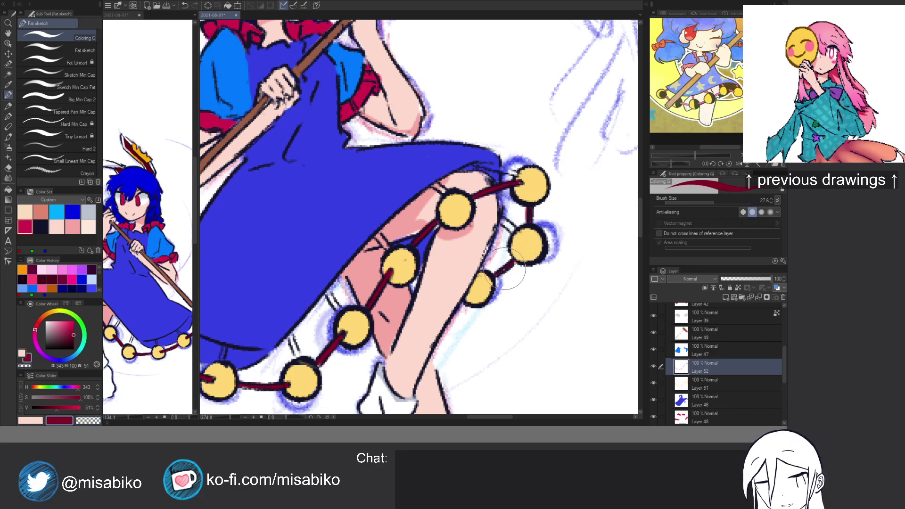
{"action": "left_click_drag", "start_coordinate": [516, 230], "coordinate": [501, 219]}
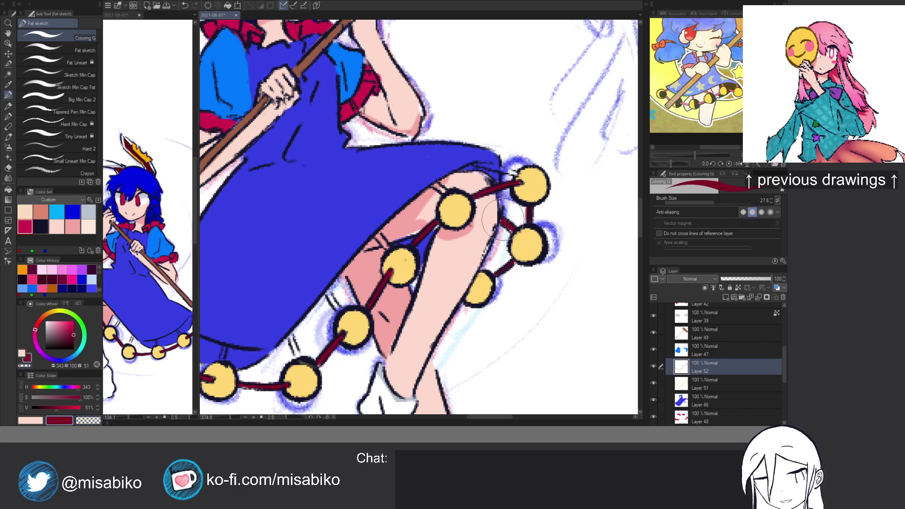
{"action": "left_click_drag", "start_coordinate": [478, 163], "coordinate": [516, 175]}
{"action": "key", "text": "c"}
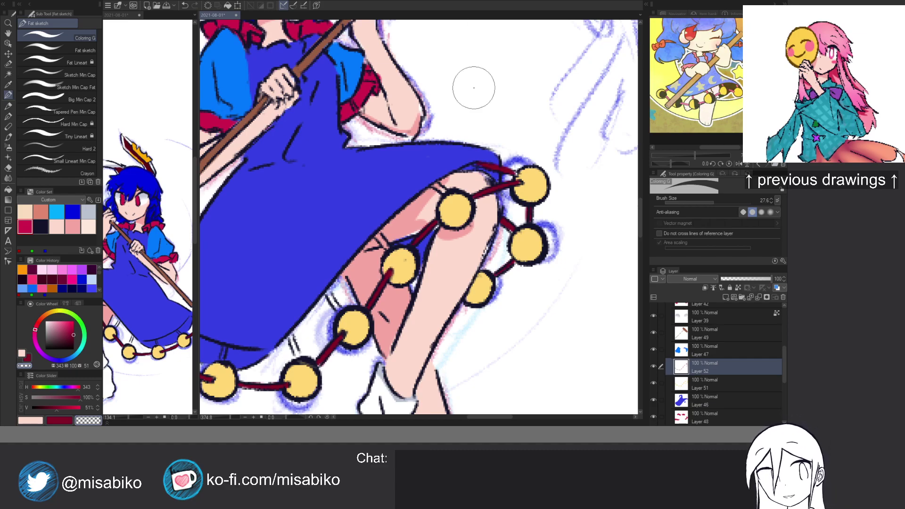
Paint the short ties joining the front pompoms to the skirt hem dark crimson.
{"action": "left_click_drag", "start_coordinate": [410, 312], "coordinate": [454, 268]}
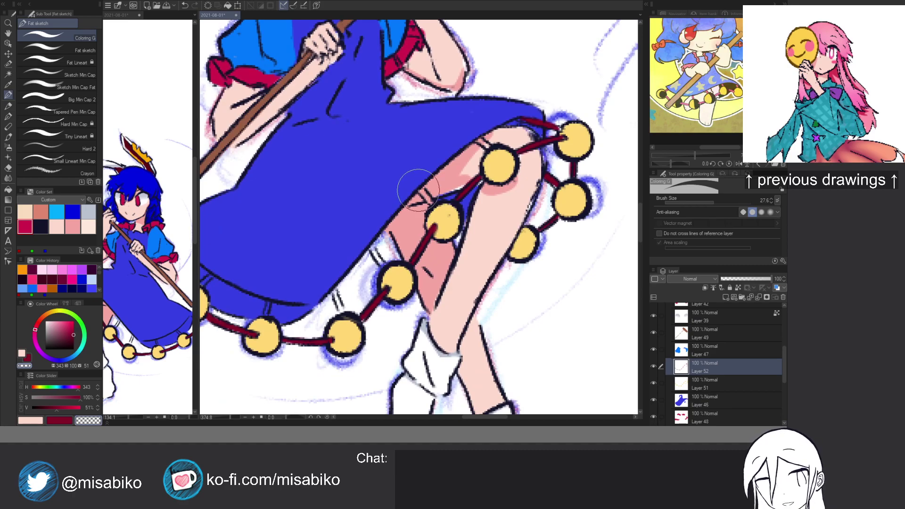
{"action": "key", "text": "x"}
{"action": "left_click_drag", "start_coordinate": [421, 190], "coordinate": [430, 201]}
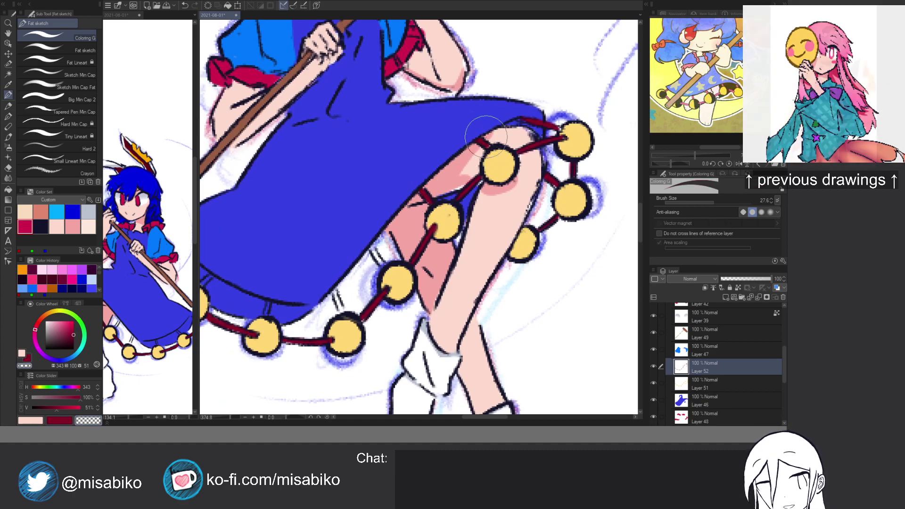
{"action": "left_click_drag", "start_coordinate": [370, 248], "coordinate": [392, 271]}
{"action": "key", "text": "c"}
{"action": "key", "text": "c"}
{"action": "left_click_drag", "start_coordinate": [333, 291], "coordinate": [343, 312]}
{"action": "mouse_move", "coordinate": [264, 305]}
{"action": "left_mouse_down"}
{"action": "mouse_move", "coordinate": [265, 313]}
{"action": "mouse_move", "coordinate": [326, 294]}
{"action": "left_mouse_up"}
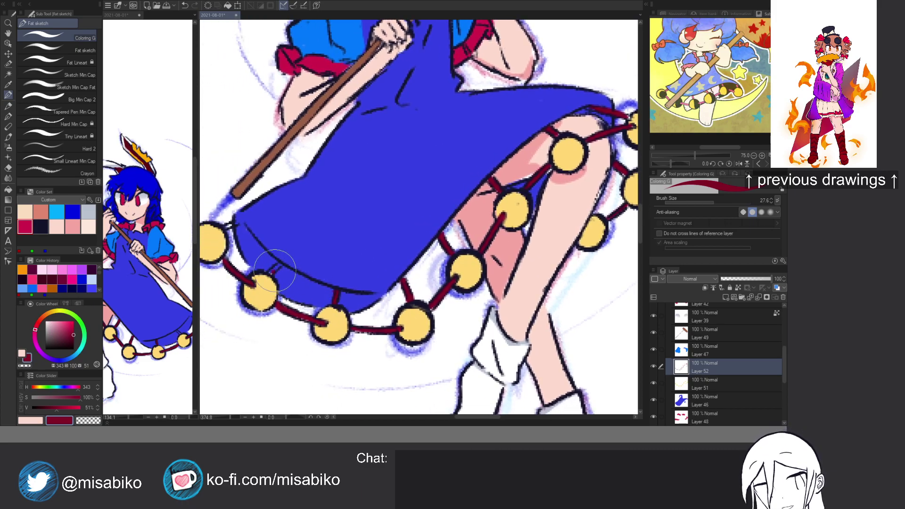
Paint the tie of the pompom nearest the mallet handle's lower end dark crimson and touch up the line art there.
{"action": "left_click_drag", "start_coordinate": [235, 219], "coordinate": [228, 228]}
{"action": "key", "text": "c"}
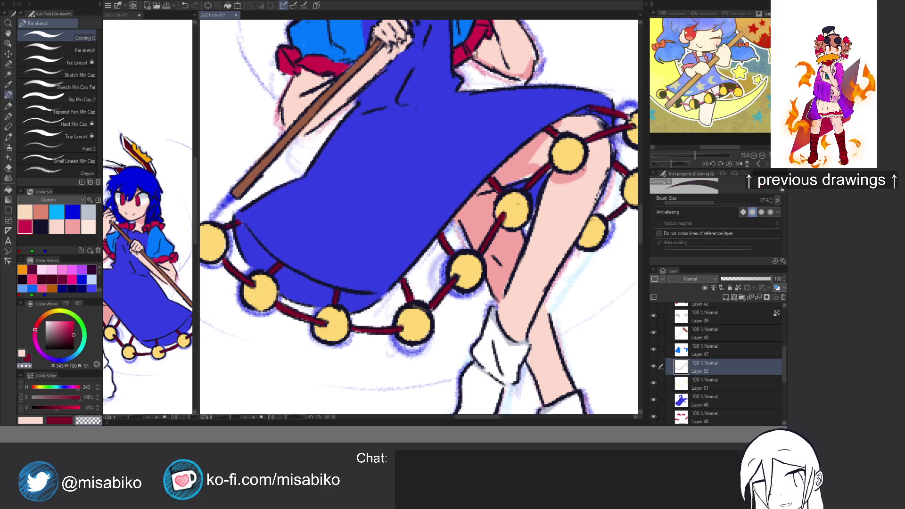
{"action": "left_click", "coordinate": [241, 224], "text": "ctrl+shift"}
{"action": "key", "text": "c"}
{"action": "left_click_drag", "start_coordinate": [229, 224], "coordinate": [242, 220]}
{"action": "key", "text": "c"}
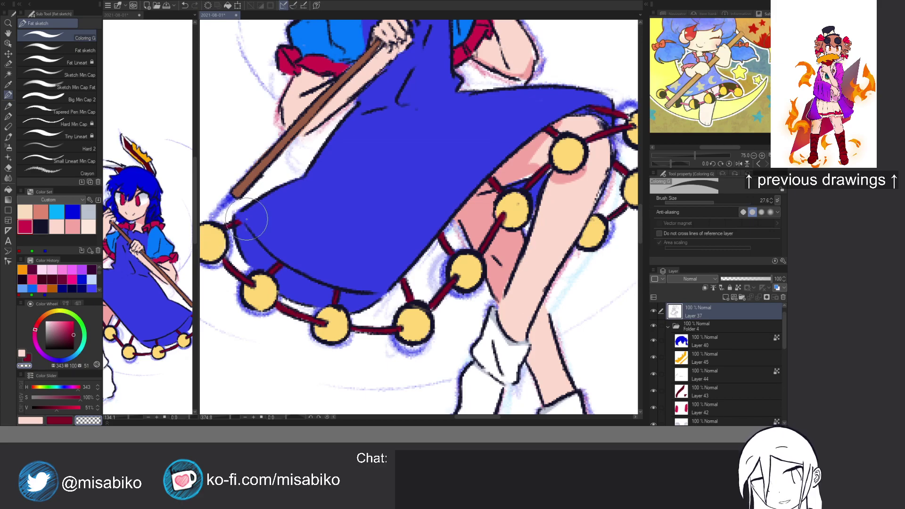
Add a new layer below the character's color folder and choose the yellow with hue 43, saturation 76% and value 100%.
{"action": "scroll", "coordinate": [382, 207], "scroll_direction": "down", "scroll_amount": 4}
{"action": "left_click_drag", "start_coordinate": [394, 200], "coordinate": [334, 289]}
{"action": "scroll", "coordinate": [386, 253], "scroll_direction": "down", "scroll_amount": 5}
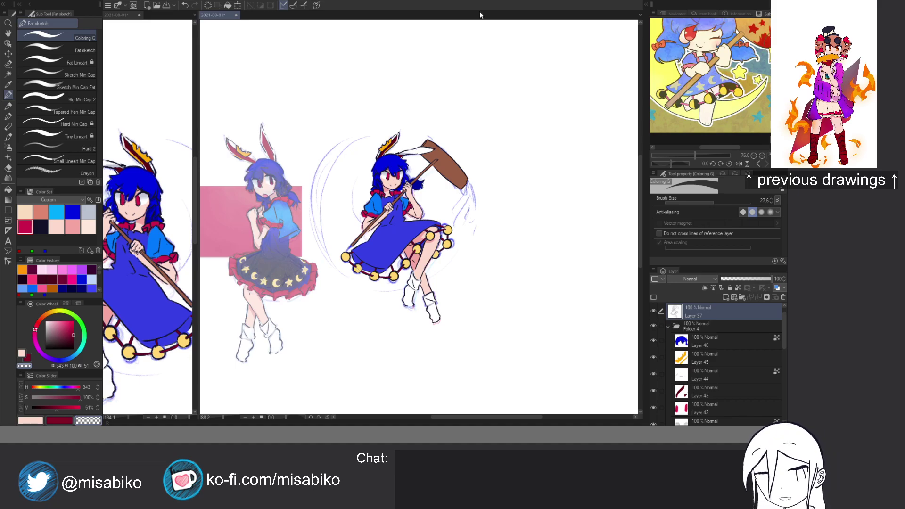
{"action": "scroll", "coordinate": [389, 199], "scroll_direction": "up", "scroll_amount": 4}
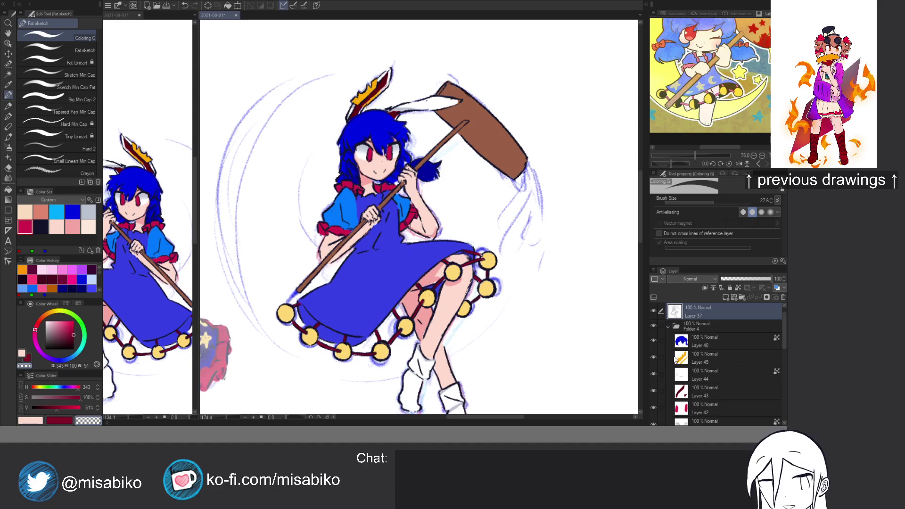
{"action": "scroll", "coordinate": [774, 340], "scroll_direction": "down", "scroll_amount": 5}
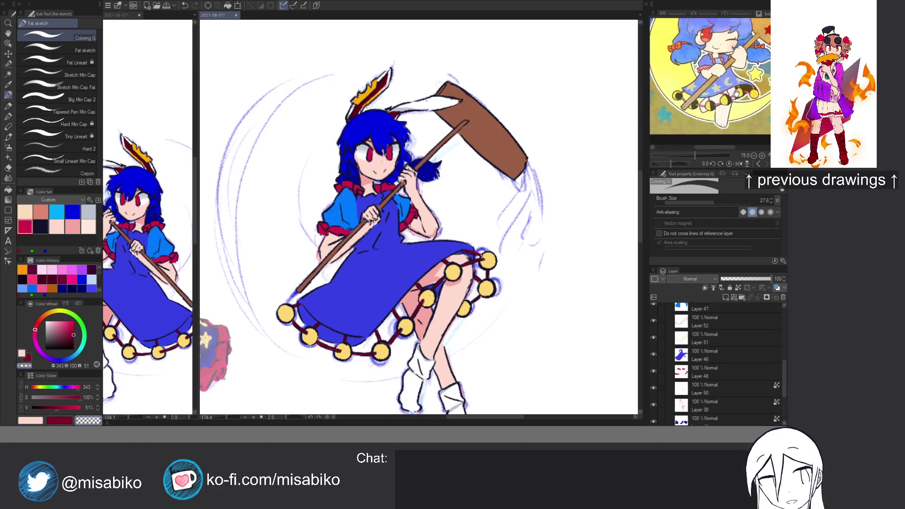
{"action": "scroll", "coordinate": [783, 371], "scroll_direction": "down", "scroll_amount": 4}
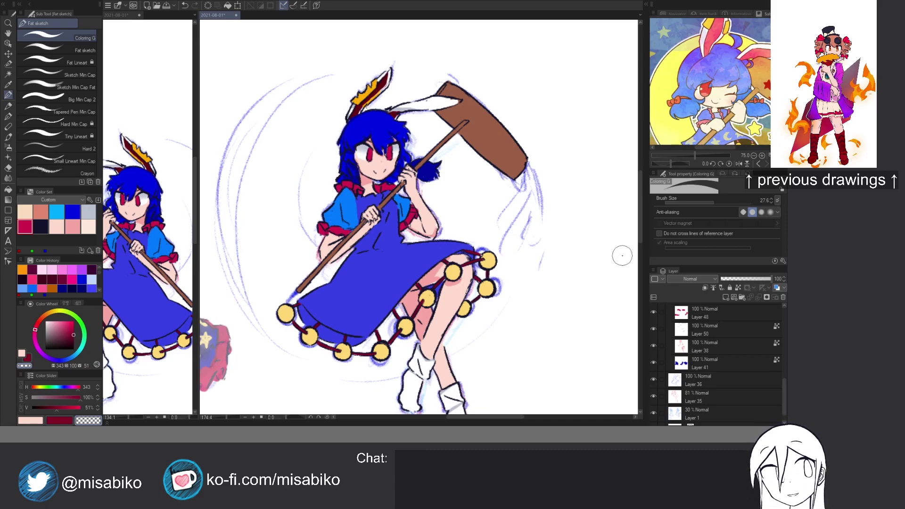
{"action": "left_click", "coordinate": [699, 377]}
{"action": "key", "text": "ctrl+shift+n"}
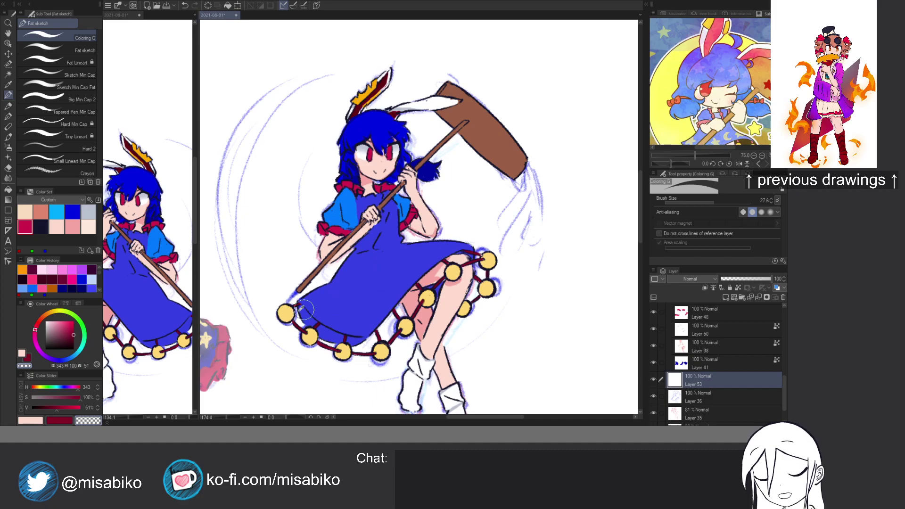
{"action": "left_click", "coordinate": [289, 313], "text": "alt"}
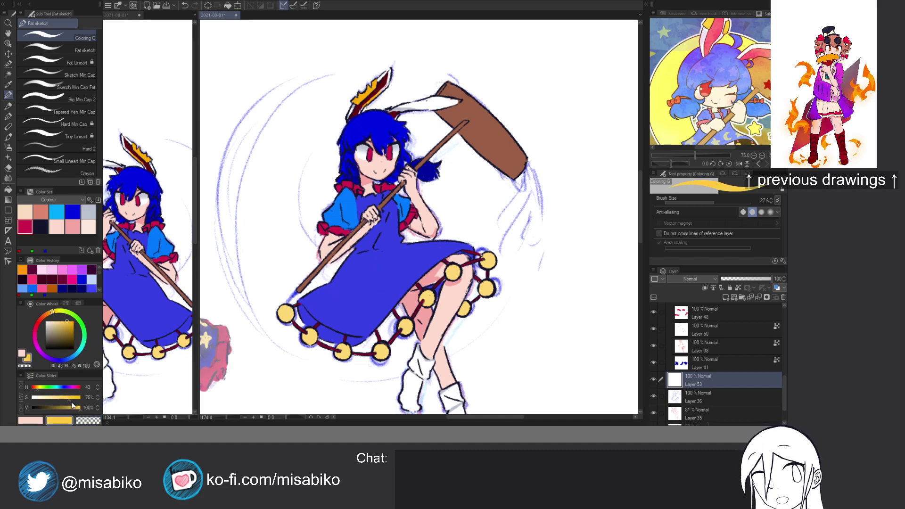
Try to paint a large round yellow moon freehand behind the girl.
{"action": "scroll", "coordinate": [386, 255], "scroll_direction": "down", "scroll_amount": 4}
{"action": "mouse_move", "coordinate": [405, 234]}
{"action": "left_mouse_down"}
{"action": "mouse_move", "coordinate": [369, 255]}
{"action": "mouse_move", "coordinate": [418, 237]}
{"action": "left_mouse_up"}
{"action": "mouse_move", "coordinate": [363, 235]}
{"action": "left_mouse_down"}
{"action": "mouse_move", "coordinate": [279, 276]}
{"action": "mouse_move", "coordinate": [295, 215]}
{"action": "mouse_move", "coordinate": [339, 189]}
{"action": "mouse_move", "coordinate": [378, 181]}
{"action": "mouse_move", "coordinate": [437, 257]}
{"action": "mouse_move", "coordinate": [425, 274]}
{"action": "mouse_move", "coordinate": [403, 243]}
{"action": "mouse_move", "coordinate": [333, 293]}
{"action": "mouse_move", "coordinate": [339, 279]}
{"action": "mouse_move", "coordinate": [398, 316]}
{"action": "mouse_move", "coordinate": [333, 330]}
{"action": "mouse_move", "coordinate": [279, 305]}
{"action": "mouse_move", "coordinate": [279, 282]}
{"action": "mouse_move", "coordinate": [421, 220]}
{"action": "mouse_move", "coordinate": [419, 265]}
{"action": "mouse_move", "coordinate": [393, 296]}
{"action": "left_mouse_up"}
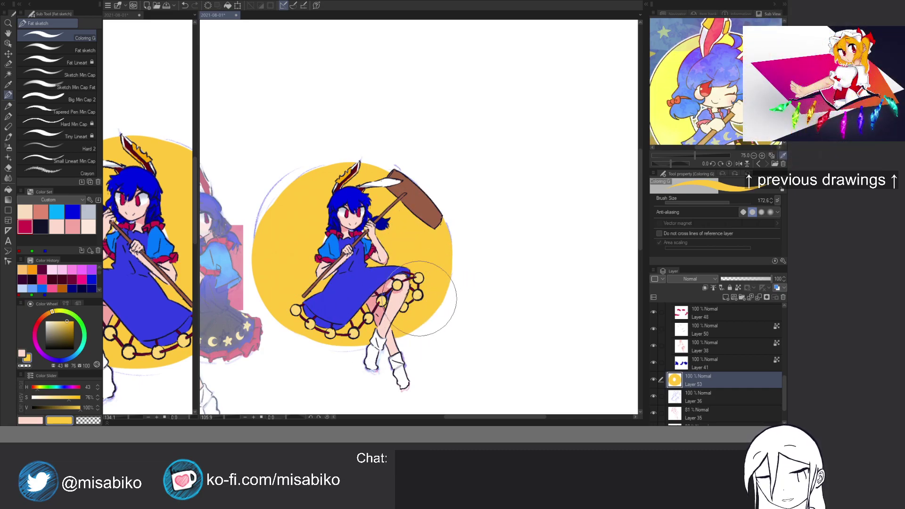
{"action": "key", "text": "c"}
{"action": "left_click_drag", "start_coordinate": [457, 282], "coordinate": [428, 338]}
{"action": "key", "text": "c"}
{"action": "mouse_move", "coordinate": [312, 174]}
{"action": "left_mouse_down"}
{"action": "mouse_move", "coordinate": [261, 241]}
{"action": "mouse_move", "coordinate": [348, 165]}
{"action": "left_mouse_up"}
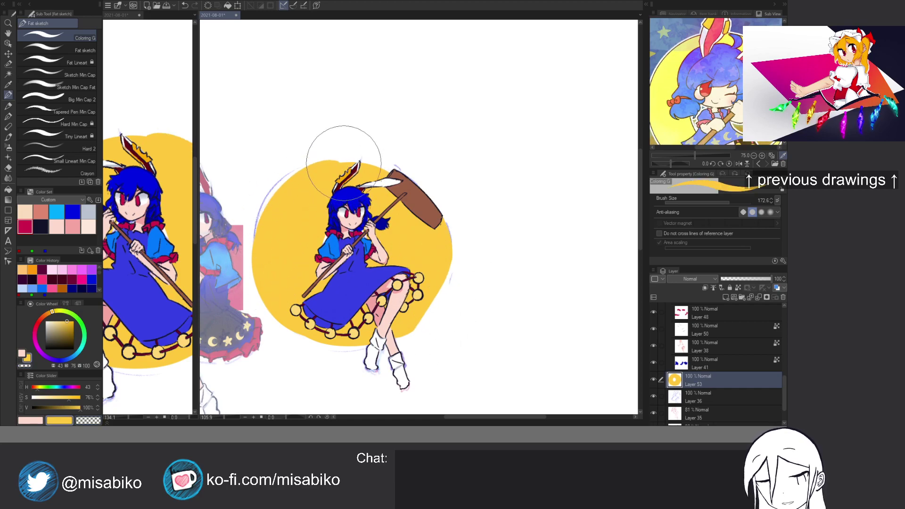
{"action": "mouse_move", "coordinate": [262, 225]}
{"action": "left_mouse_down"}
{"action": "mouse_move", "coordinate": [375, 159]}
{"action": "mouse_move", "coordinate": [332, 185]}
{"action": "mouse_move", "coordinate": [348, 162]}
{"action": "mouse_move", "coordinate": [393, 198]}
{"action": "mouse_move", "coordinate": [364, 164]}
{"action": "mouse_move", "coordinate": [406, 201]}
{"action": "mouse_move", "coordinate": [365, 160]}
{"action": "mouse_move", "coordinate": [410, 208]}
{"action": "left_mouse_up"}
Try to even out the freehand disc and carve it into a crescent, and clear the layer.
{"action": "key", "text": "c"}
{"action": "mouse_move", "coordinate": [395, 152]}
{"action": "left_mouse_down"}
{"action": "mouse_move", "coordinate": [349, 153]}
{"action": "mouse_move", "coordinate": [303, 173]}
{"action": "left_mouse_up"}
{"action": "key", "text": "ctrl+z"}
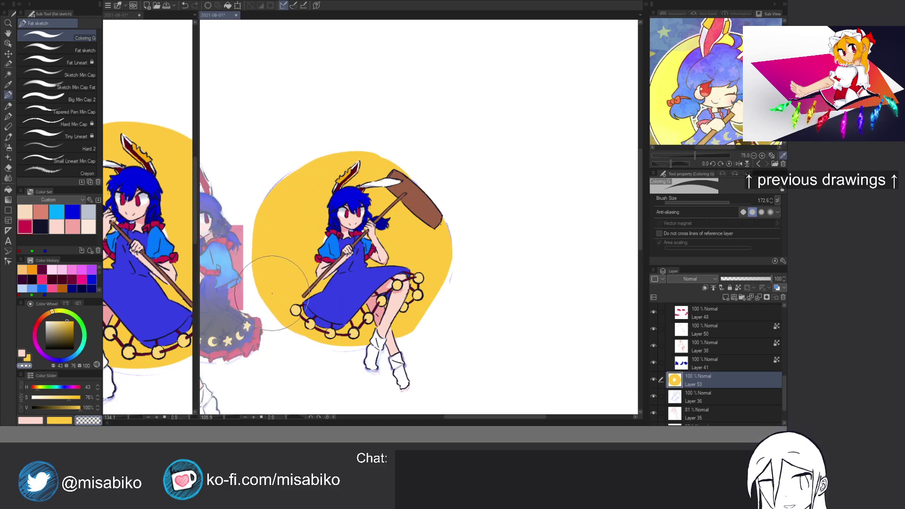
{"action": "key", "text": "c"}
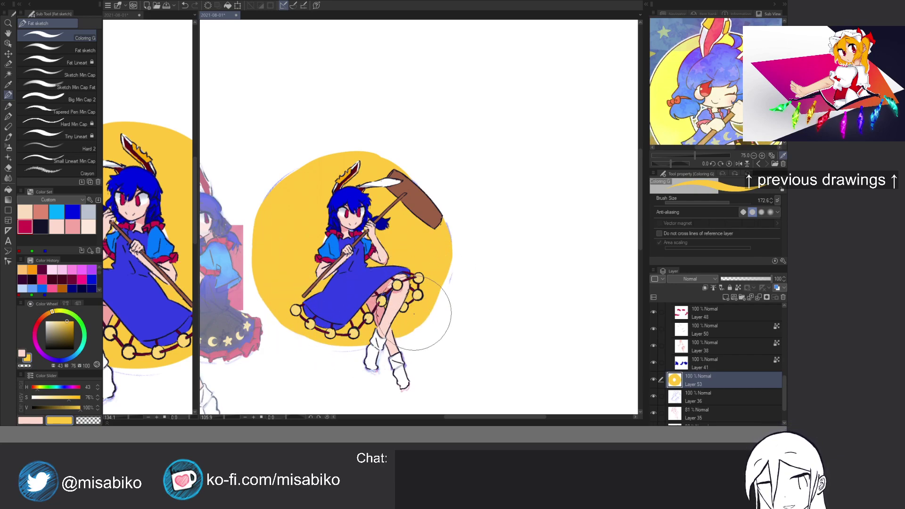
{"action": "key", "text": "c"}
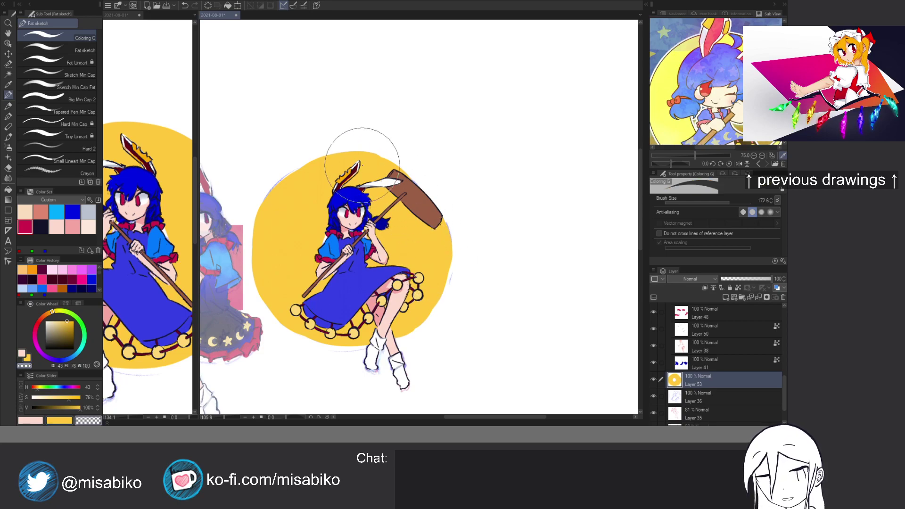
{"action": "key", "text": "c"}
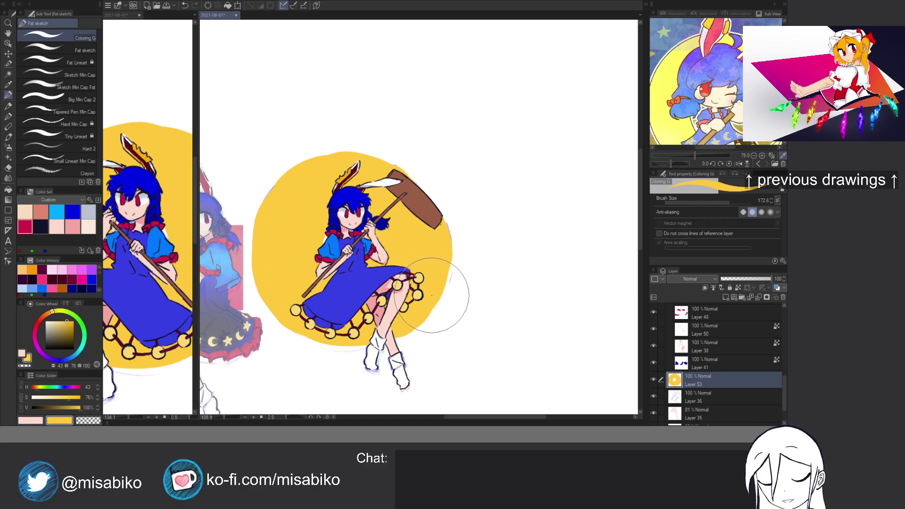
{"action": "mouse_move", "coordinate": [448, 240]}
{"action": "left_mouse_down"}
{"action": "mouse_move", "coordinate": [418, 335]}
{"action": "mouse_move", "coordinate": [383, 325]}
{"action": "mouse_move", "coordinate": [371, 354]}
{"action": "mouse_move", "coordinate": [406, 236]}
{"action": "mouse_move", "coordinate": [342, 330]}
{"action": "mouse_move", "coordinate": [327, 322]}
{"action": "mouse_move", "coordinate": [325, 347]}
{"action": "mouse_move", "coordinate": [330, 245]}
{"action": "mouse_move", "coordinate": [355, 250]}
{"action": "left_mouse_up"}
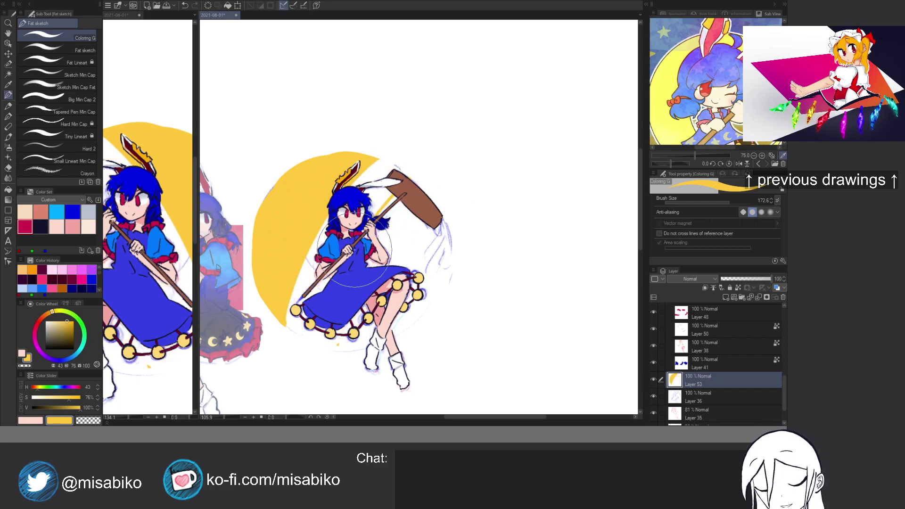
{"action": "left_click", "coordinate": [209, 6]}
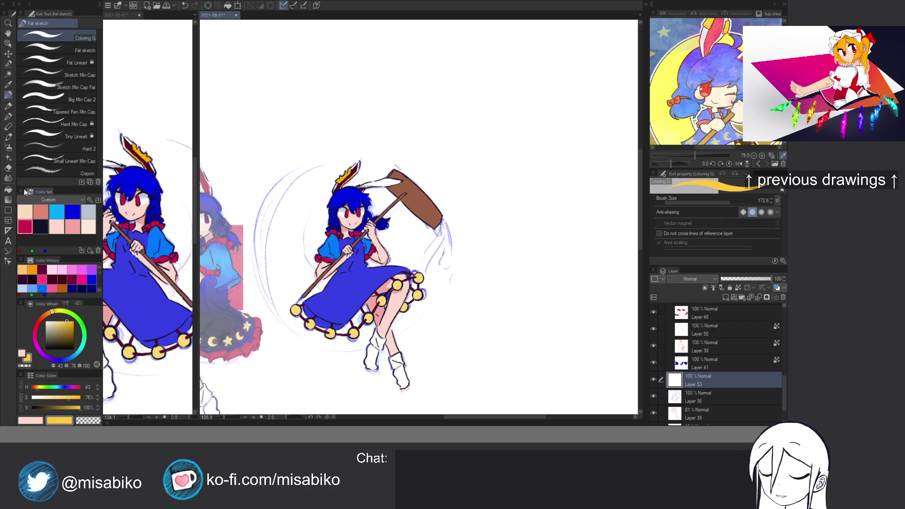
Draw a filled yellow circle behind the girl with the Ellipse tool, reaching from her ears to just below the hem.
{"action": "left_click", "coordinate": [8, 210]}
{"action": "left_click", "coordinate": [53, 123]}
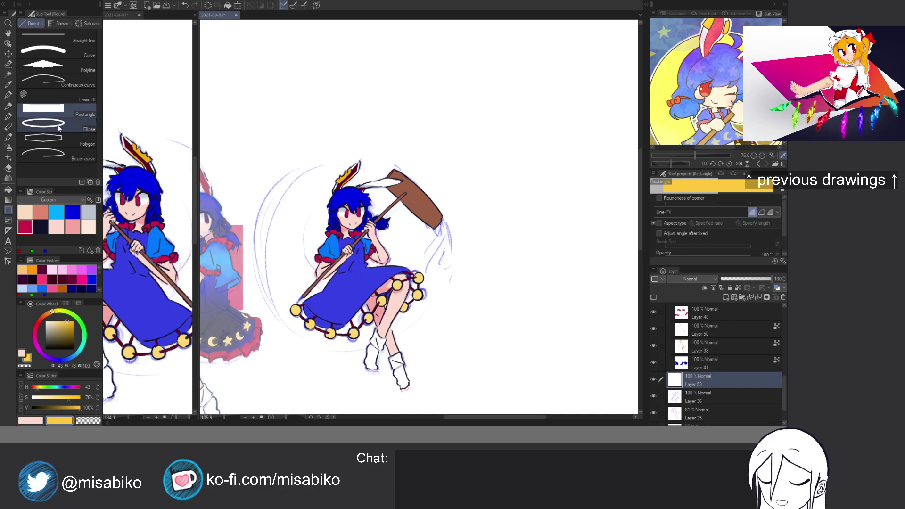
{"action": "left_click", "coordinate": [753, 200]}
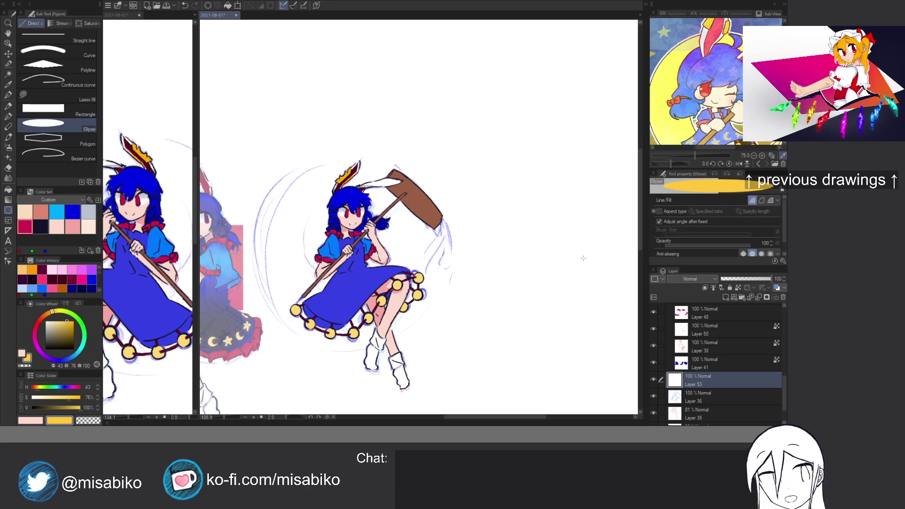
{"action": "left_click_drag", "start_coordinate": [265, 170], "coordinate": [453, 353]}
{"action": "left_click", "coordinate": [439, 321]}
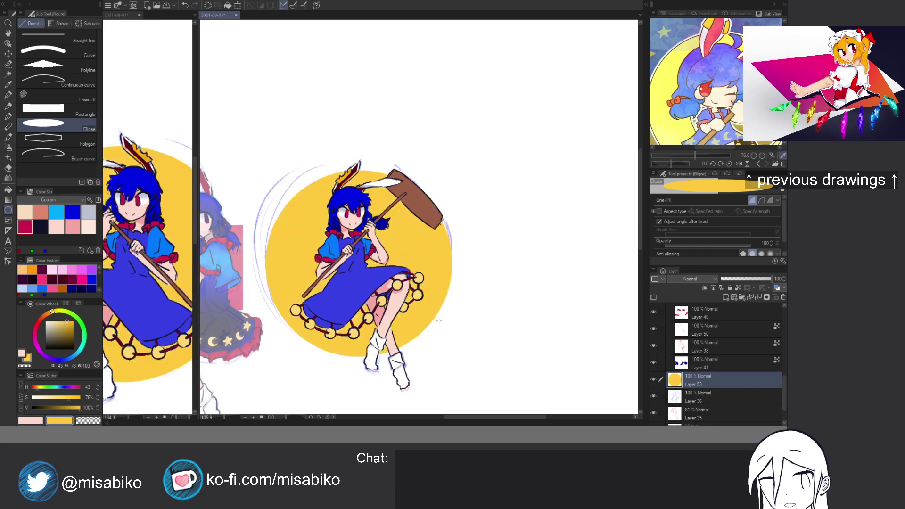
{"action": "left_click", "coordinate": [426, 298]}
Cut a smaller transparent circle out of the yellow disc's mallet side to form a crescent moon, redoing the first cut slightly higher.
{"action": "key", "text": "p"}
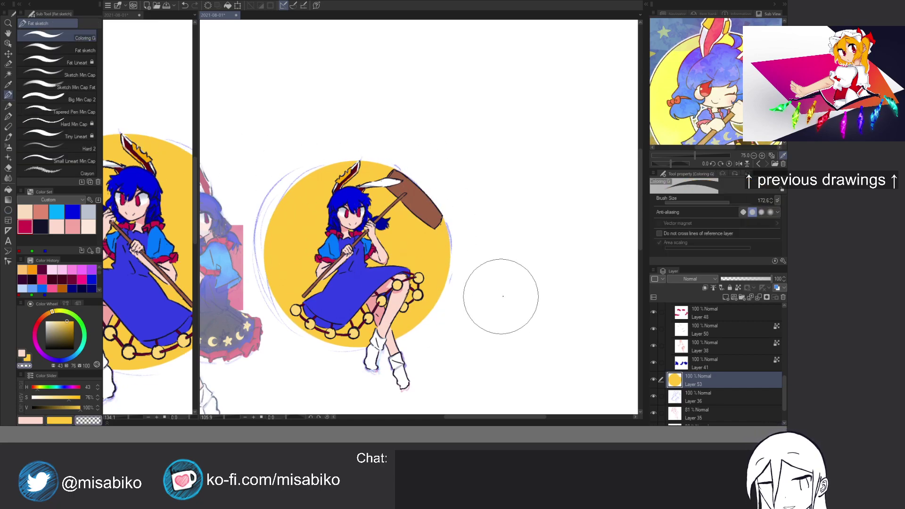
{"action": "key", "text": "u"}
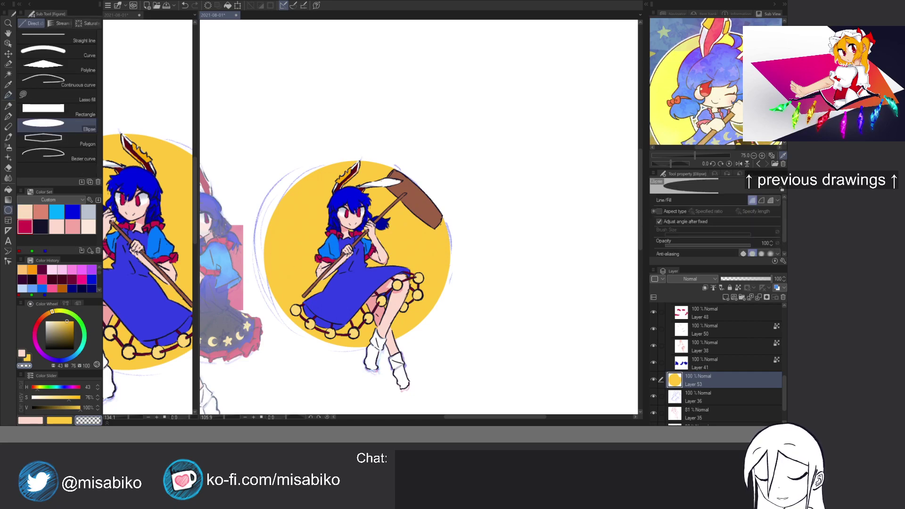
{"action": "key", "text": "c"}
{"action": "left_click_drag", "start_coordinate": [337, 192], "coordinate": [461, 310]}
{"action": "left_click", "coordinate": [460, 309]}
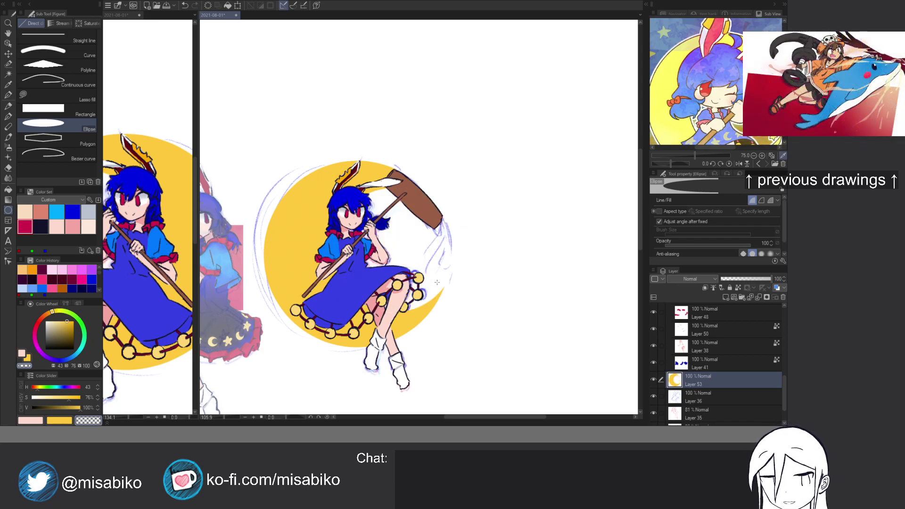
{"action": "key", "text": "ctrl+z"}
{"action": "left_click_drag", "start_coordinate": [323, 178], "coordinate": [453, 302]}
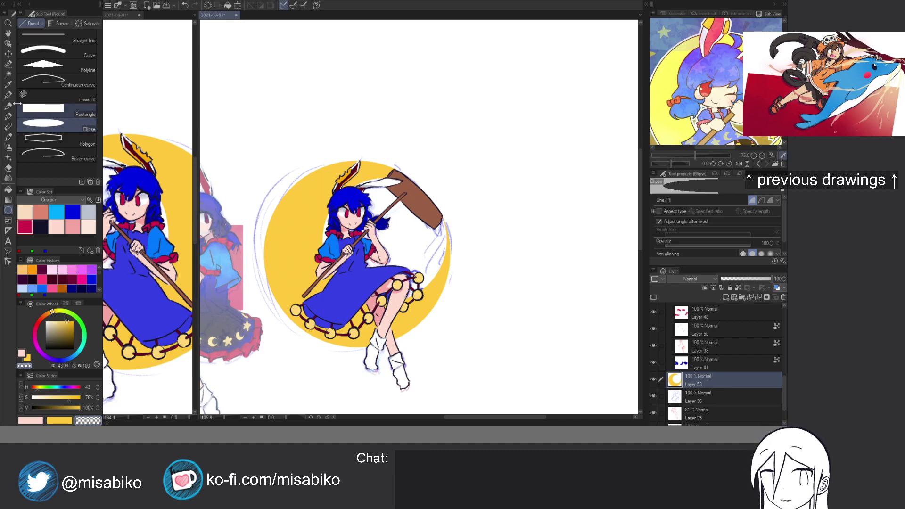
{"action": "key", "text": "p"}
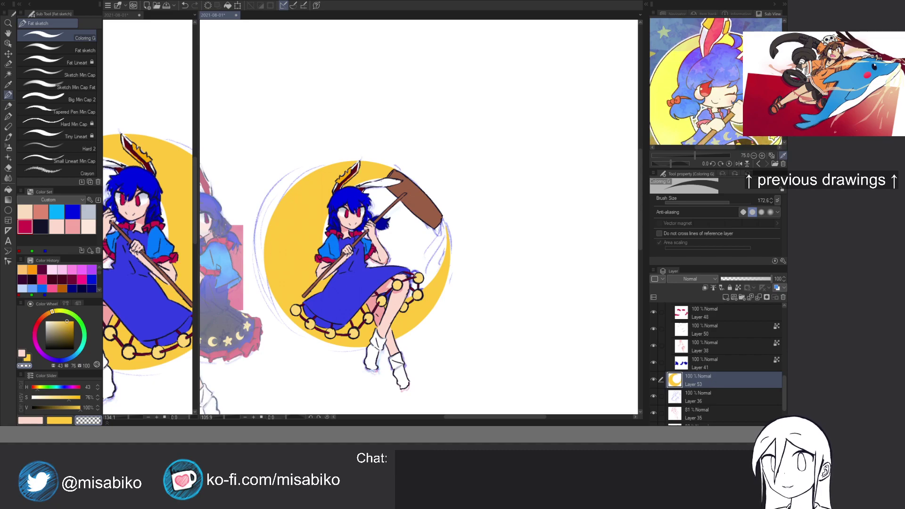
Choose the lighter yellow with hue 43, saturation 59% and value 100%, and the Bit husky India ink brush.
{"action": "left_click_drag", "start_coordinate": [351, 357], "coordinate": [397, 353]}
{"action": "left_click", "coordinate": [59, 420]}
{"action": "left_click", "coordinate": [61, 398]}
{"action": "key", "text": "b"}
{"action": "key", "text": "b"}
{"action": "key", "text": "b"}
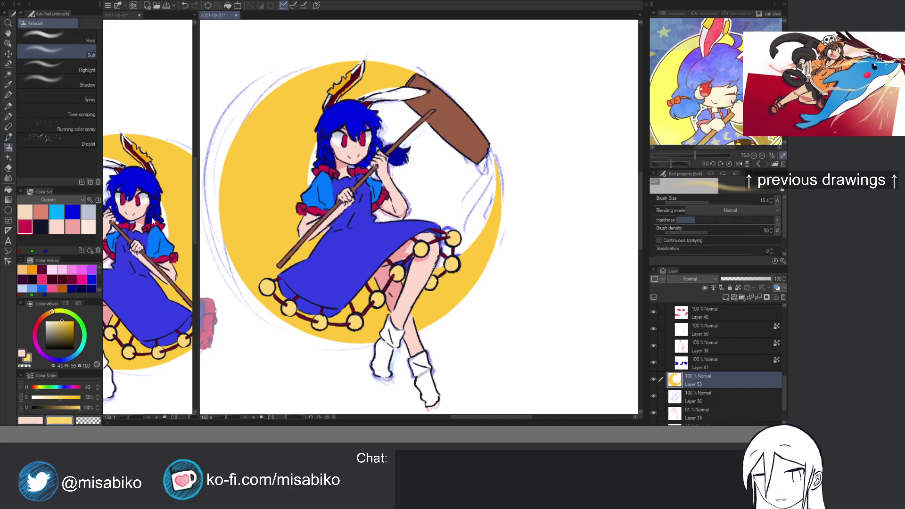
{"action": "key", "text": "b"}
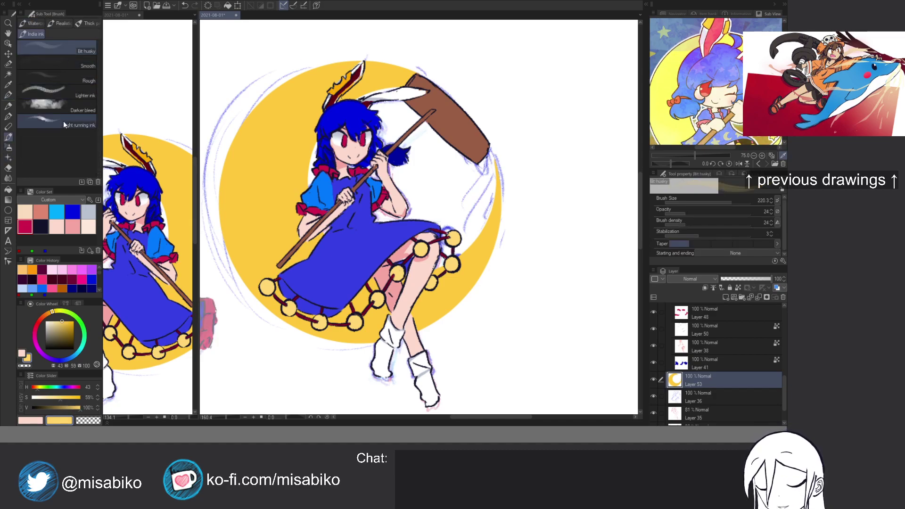
Add a new layer clipped to the moon and brush lighter yellow texture onto its broad side at brush size 461.5 and opacity 74.
{"action": "key", "text": "ctrl+shift+n"}
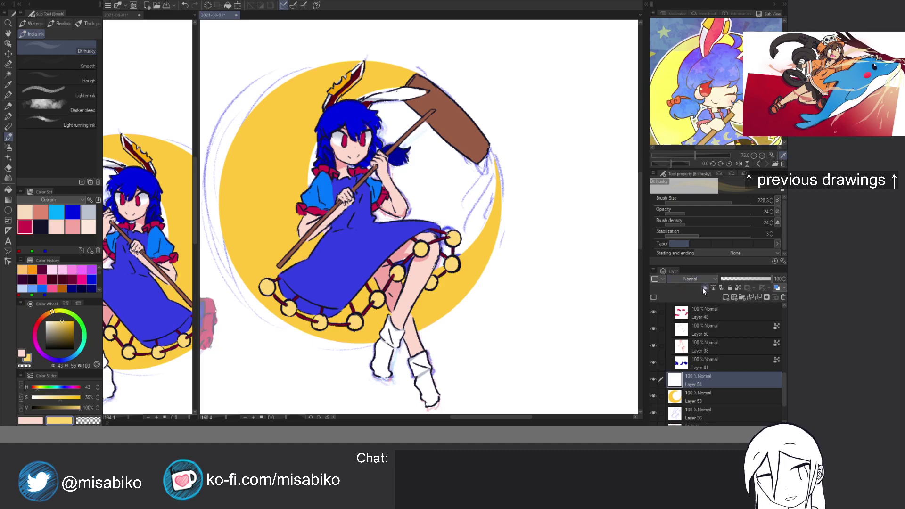
{"action": "left_click_drag", "start_coordinate": [236, 340], "coordinate": [314, 340], "text": "ctrl+alt"}
{"action": "mouse_move", "coordinate": [242, 249]}
{"action": "left_mouse_down"}
{"action": "mouse_move", "coordinate": [303, 271]}
{"action": "mouse_move", "coordinate": [250, 242]}
{"action": "mouse_move", "coordinate": [293, 267]}
{"action": "left_mouse_up"}
{"action": "left_click", "coordinate": [727, 212]}
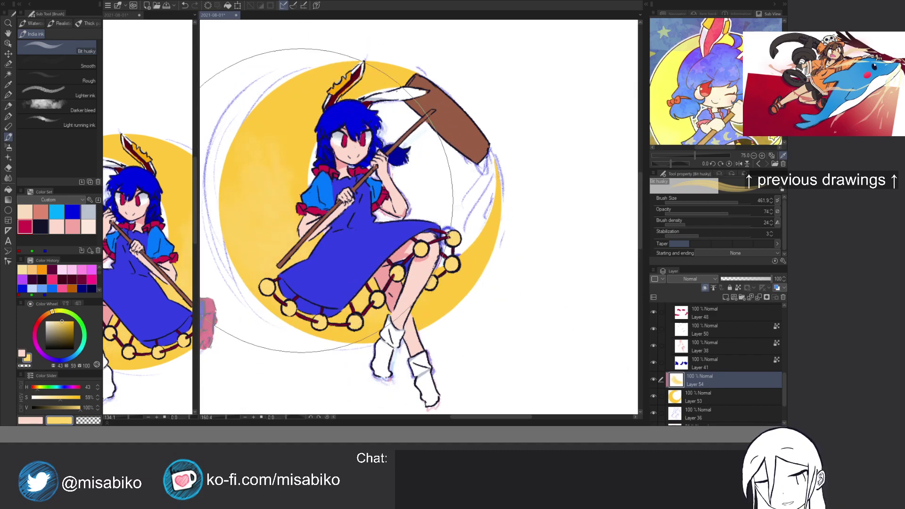
{"action": "key", "text": "c"}
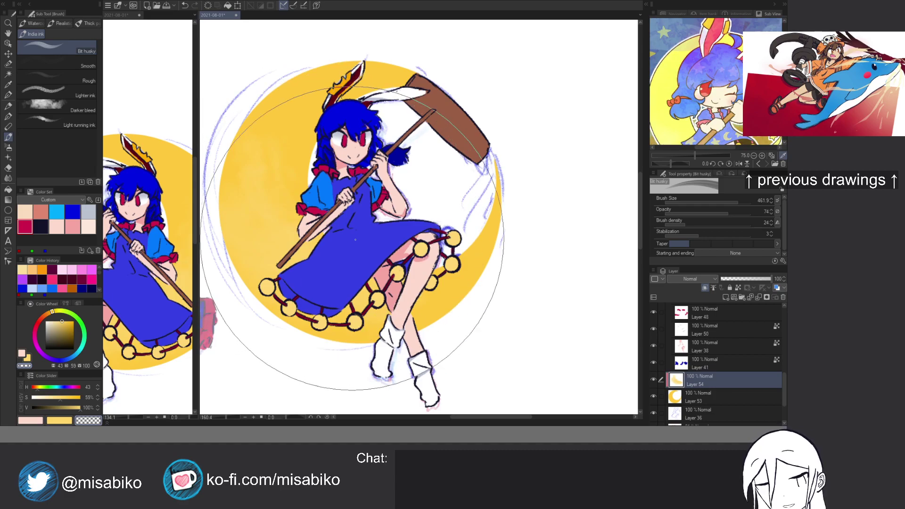
{"action": "mouse_move", "coordinate": [439, 264]}
{"action": "left_mouse_down"}
{"action": "mouse_move", "coordinate": [400, 284]}
{"action": "mouse_move", "coordinate": [431, 276]}
{"action": "left_mouse_up"}
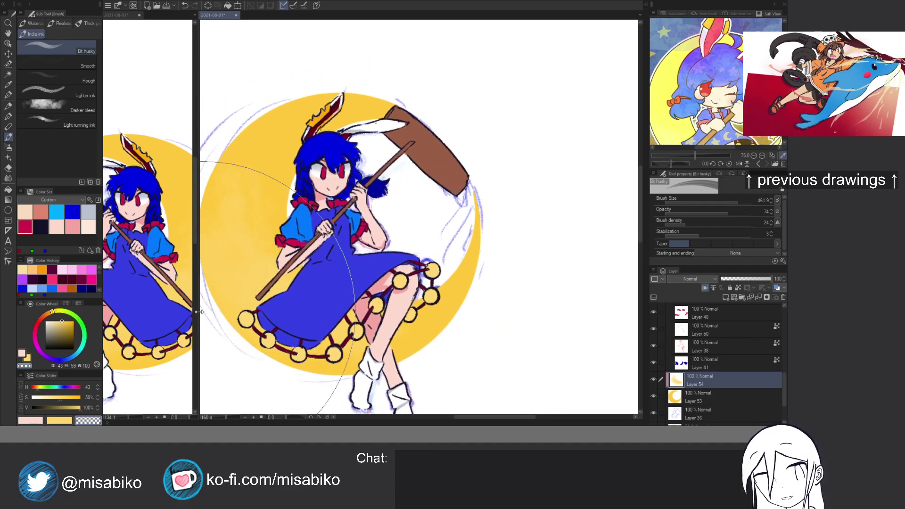
Pick the pompom's light yellow for the Coloring G pen and add a new layer clipped to the blue dress layer.
{"action": "left_click", "coordinate": [8, 95]}
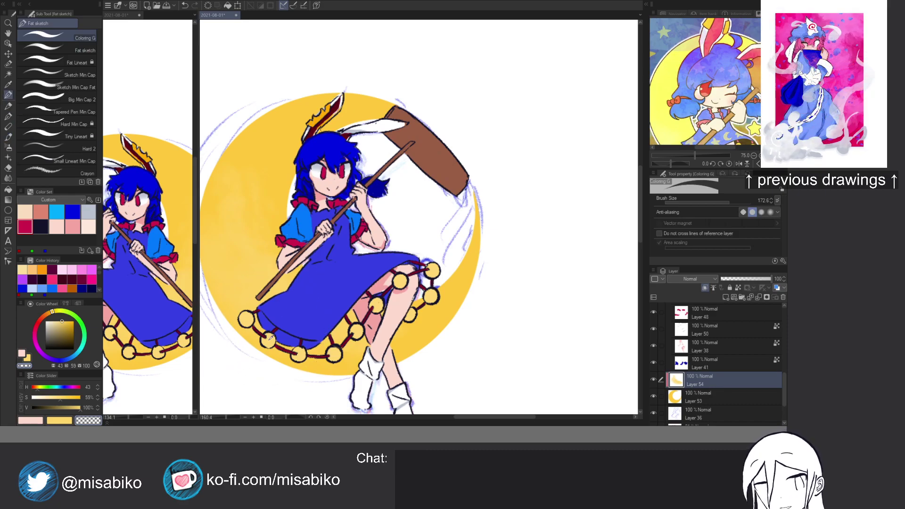
{"action": "left_click", "coordinate": [272, 338], "text": "alt"}
{"action": "left_click", "coordinate": [272, 337], "text": "ctrl+shift"}
{"action": "key", "text": "ctrl+shift+n"}
{"action": "left_click", "coordinate": [705, 287]}
Paint a small crescent moon and a five-pointed star beside it at the dress's lower hem corner, using brush size 32.2.
{"action": "scroll", "coordinate": [283, 307], "scroll_direction": "up", "scroll_amount": 3}
{"action": "left_click_drag", "start_coordinate": [304, 309], "coordinate": [210, 311], "text": "ctrl+alt"}
{"action": "left_click", "coordinate": [289, 304]}
{"action": "mouse_move", "coordinate": [289, 303]}
{"action": "left_mouse_down"}
{"action": "mouse_move", "coordinate": [306, 320]}
{"action": "mouse_move", "coordinate": [301, 331]}
{"action": "mouse_move", "coordinate": [292, 313]}
{"action": "mouse_move", "coordinate": [317, 321]}
{"action": "mouse_move", "coordinate": [319, 350]}
{"action": "left_mouse_up"}
{"action": "key", "text": "c"}
{"action": "mouse_move", "coordinate": [305, 332]}
{"action": "left_mouse_down"}
{"action": "mouse_move", "coordinate": [301, 336]}
{"action": "mouse_move", "coordinate": [305, 324]}
{"action": "mouse_move", "coordinate": [320, 350]}
{"action": "mouse_move", "coordinate": [305, 323]}
{"action": "mouse_move", "coordinate": [317, 337]}
{"action": "mouse_move", "coordinate": [309, 323]}
{"action": "mouse_move", "coordinate": [326, 330]}
{"action": "mouse_move", "coordinate": [304, 332]}
{"action": "left_mouse_up"}
{"action": "key", "text": "ctrl+z"}
{"action": "key", "text": "c"}
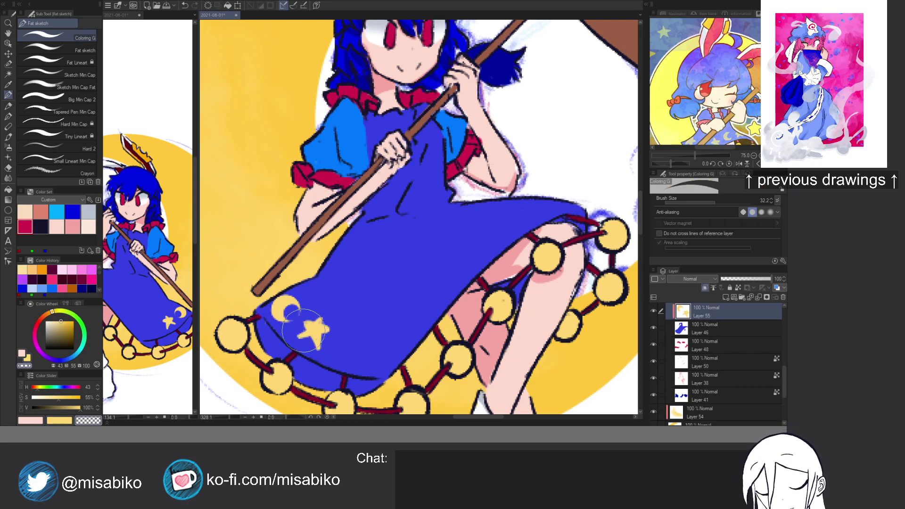
{"action": "key", "text": "c"}
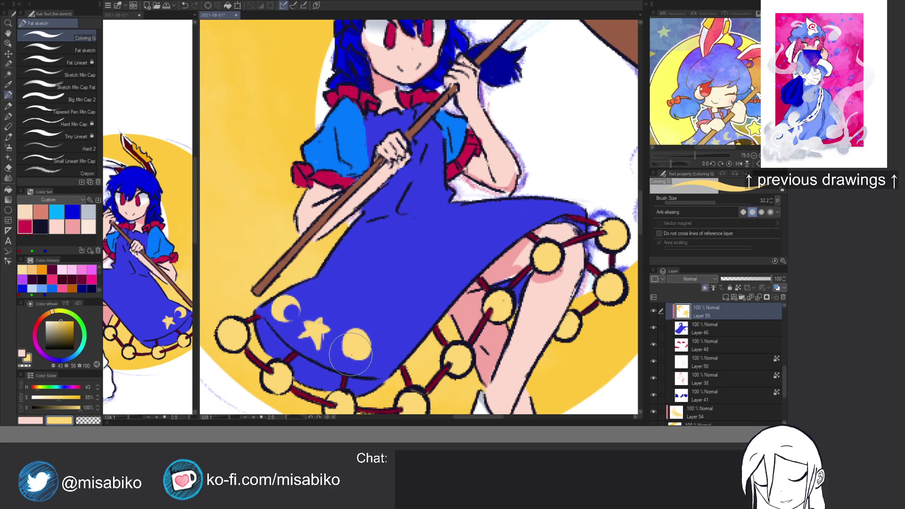
{"action": "key", "text": "c"}
{"action": "key", "text": "c"}
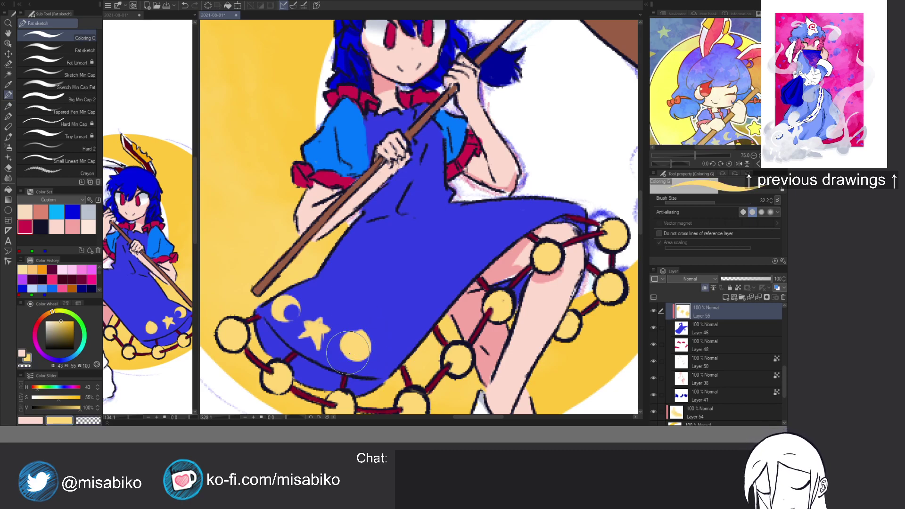
{"action": "key", "text": "c"}
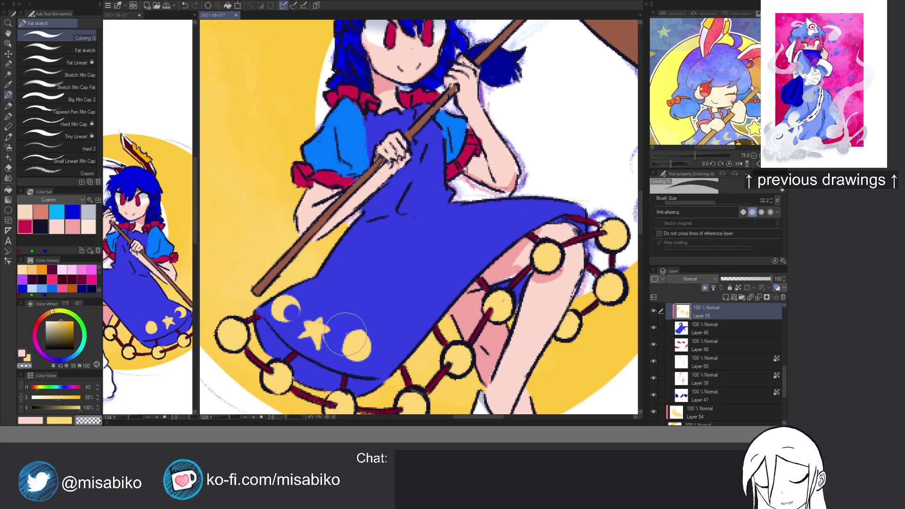
{"action": "left_click_drag", "start_coordinate": [353, 349], "coordinate": [358, 349]}
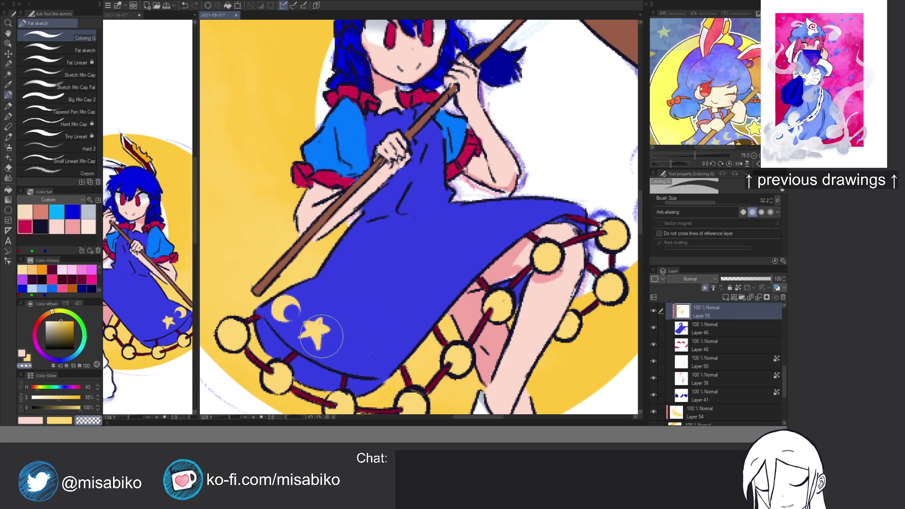
Paint a light yellow disc beside the hem star and carve it into a crescent with the transparent color.
{"action": "key", "text": "c"}
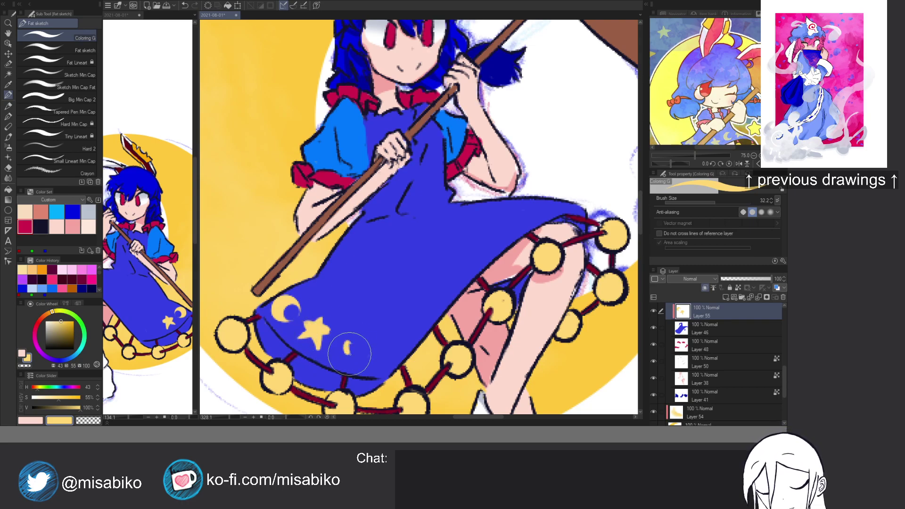
{"action": "key", "text": "c"}
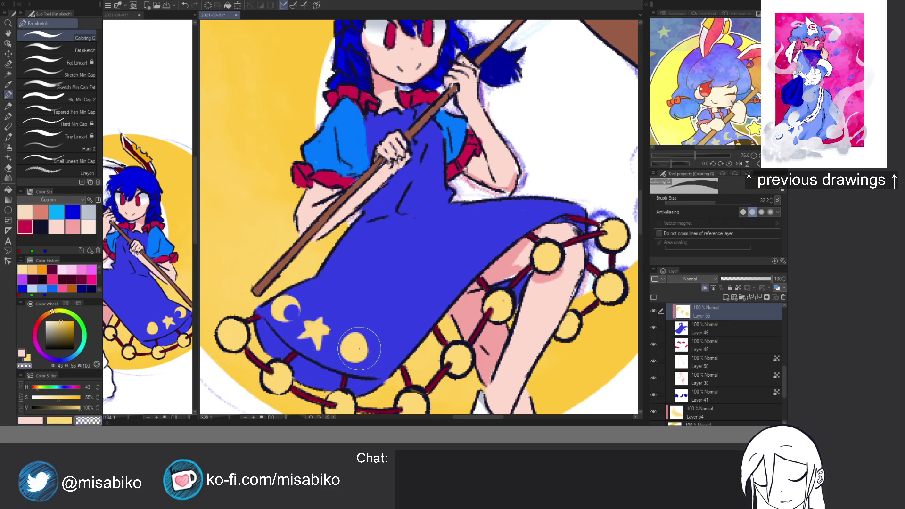
{"action": "left_click_drag", "start_coordinate": [358, 341], "coordinate": [367, 349]}
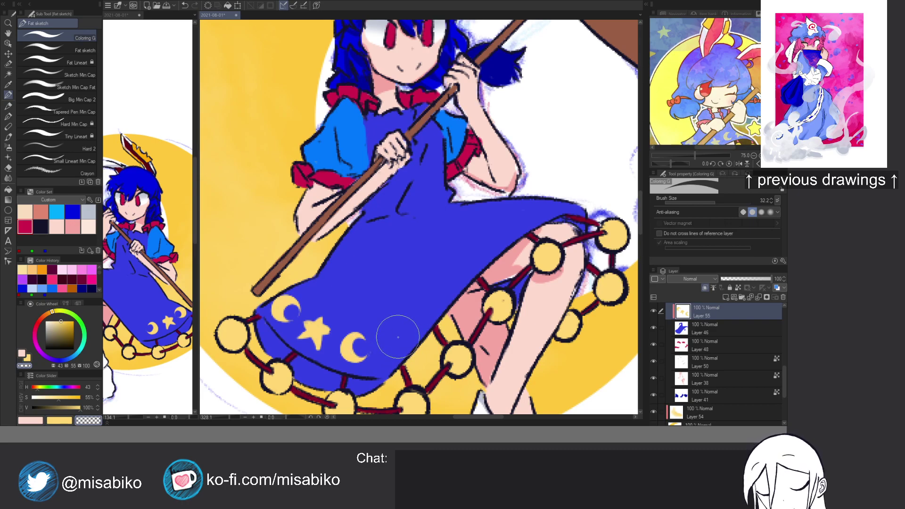
Paint a second light yellow star after the second crescent and trim its points with the transparent color.
{"action": "key", "text": "c"}
{"action": "left_click_drag", "start_coordinate": [393, 350], "coordinate": [413, 337]}
{"action": "mouse_move", "coordinate": [408, 334]}
{"action": "left_mouse_down"}
{"action": "mouse_move", "coordinate": [389, 335]}
{"action": "mouse_move", "coordinate": [406, 316]}
{"action": "mouse_move", "coordinate": [394, 344]}
{"action": "mouse_move", "coordinate": [398, 322]}
{"action": "left_mouse_up"}
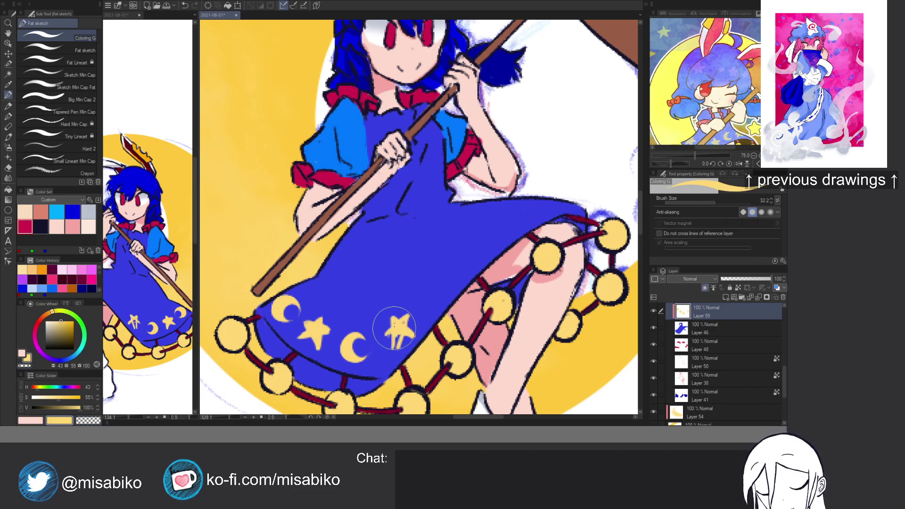
{"action": "key", "text": "c"}
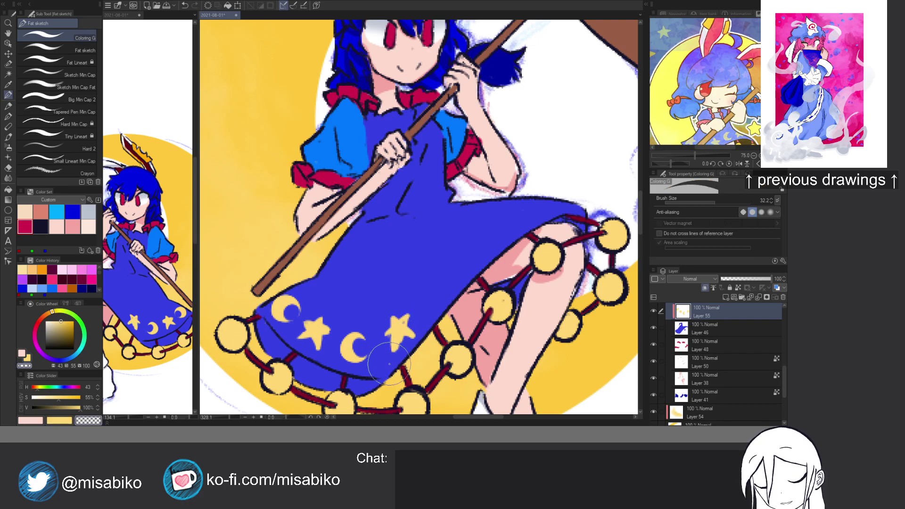
Paint a third crescent further up the dress hem, beyond the second star, carving it from a light yellow disc.
{"action": "key", "text": "c"}
{"action": "left_click_drag", "start_coordinate": [419, 294], "coordinate": [365, 323]}
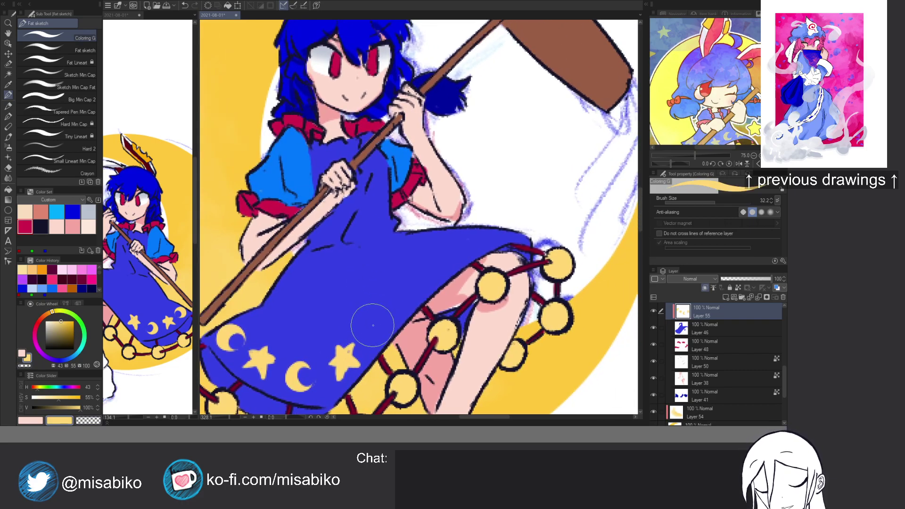
{"action": "left_click_drag", "start_coordinate": [381, 324], "coordinate": [377, 317]}
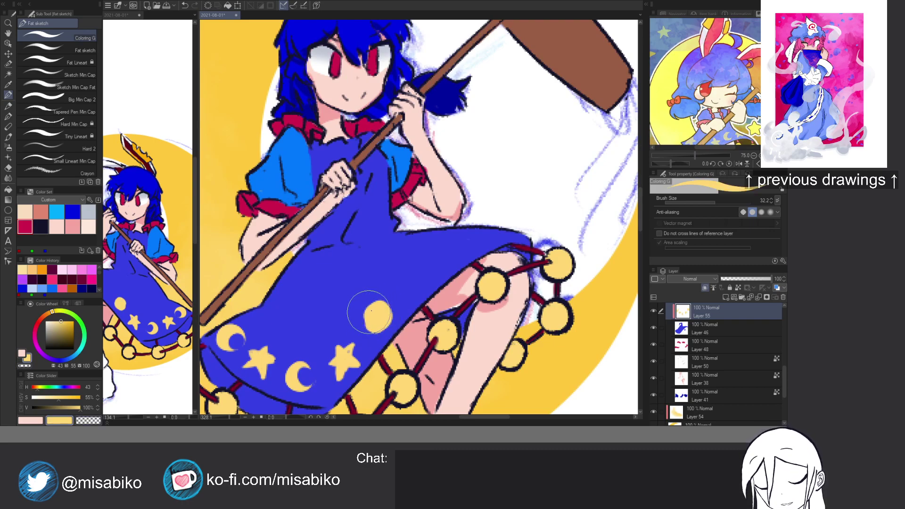
{"action": "key", "text": "c"}
{"action": "left_click", "coordinate": [380, 312]}
{"action": "left_click_drag", "start_coordinate": [384, 310], "coordinate": [382, 312]}
Paint a third star on the dress above the knee, beyond the third crescent, and clean up its edges.
{"action": "mouse_move", "coordinate": [419, 274]}
{"action": "left_mouse_down"}
{"action": "mouse_move", "coordinate": [383, 303]}
{"action": "mouse_move", "coordinate": [390, 310]}
{"action": "left_mouse_up"}
{"action": "key", "text": "c"}
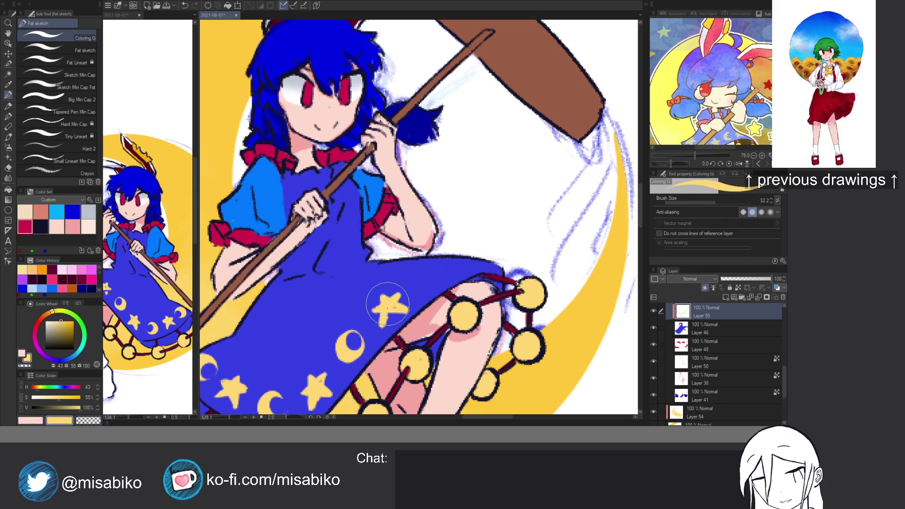
{"action": "key", "text": "c"}
{"action": "key", "text": "c"}
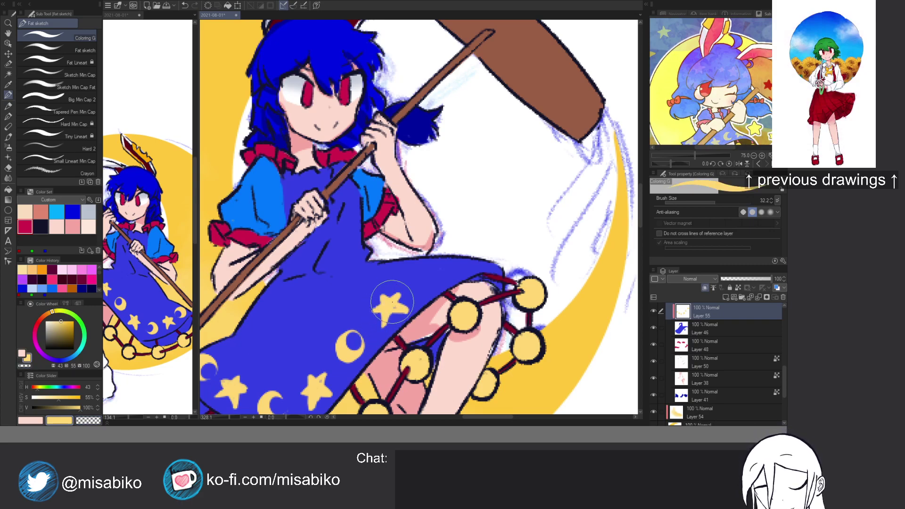
Paint a last crescent near the skirt's raised edge over the thigh, carving it from a light yellow disc.
{"action": "left_click_drag", "start_coordinate": [421, 269], "coordinate": [372, 299]}
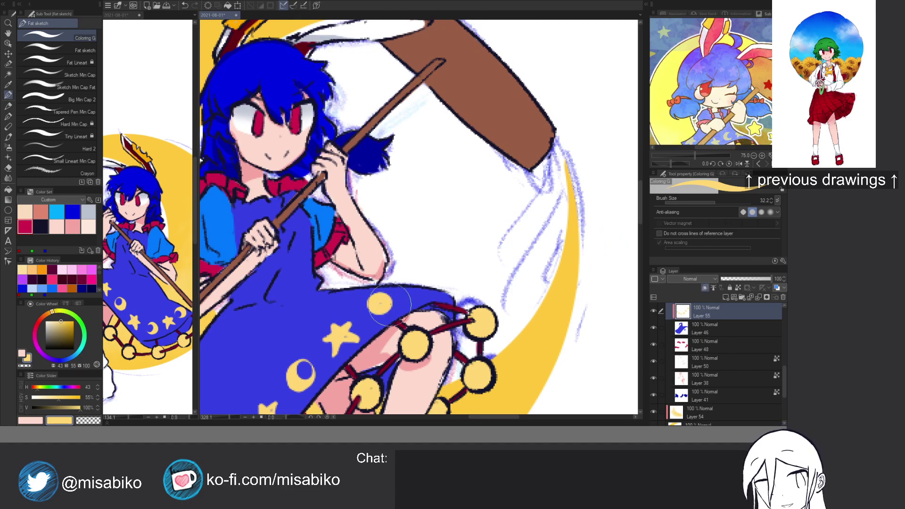
{"action": "key", "text": "c"}
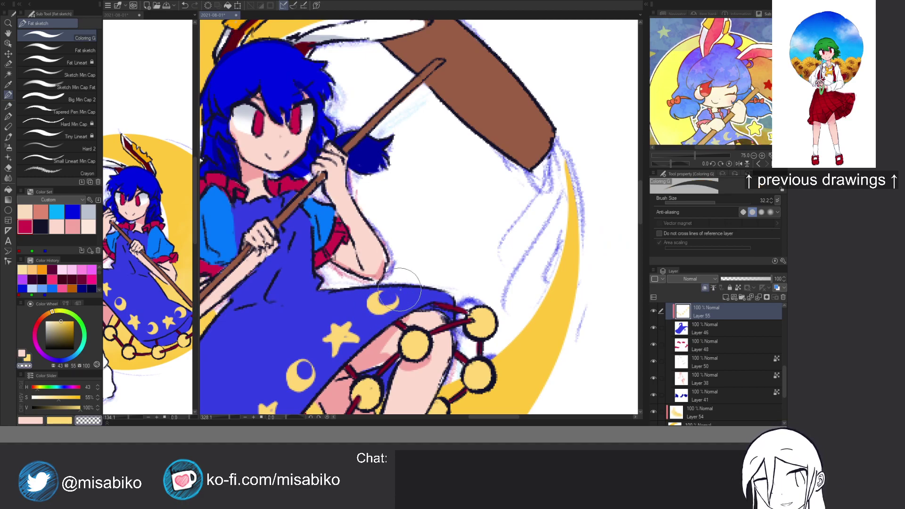
{"action": "key", "text": "c"}
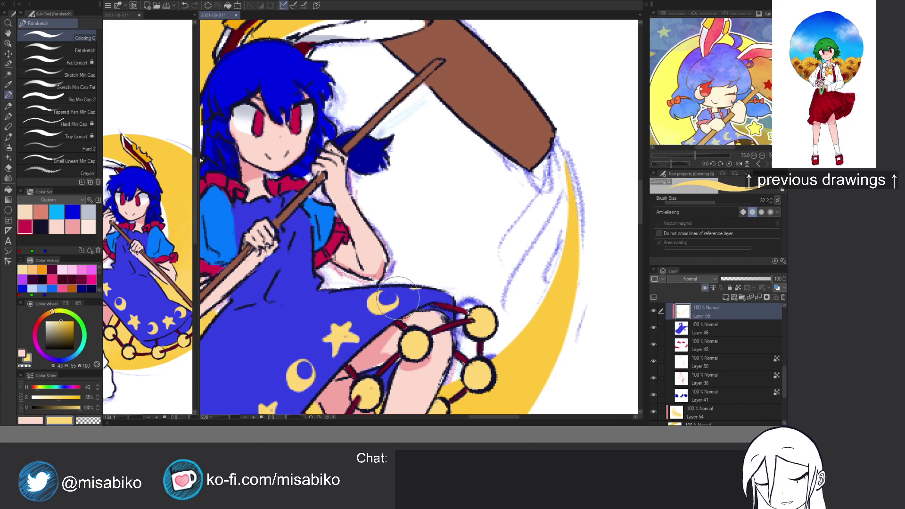
{"action": "left_click_drag", "start_coordinate": [342, 317], "coordinate": [441, 241]}
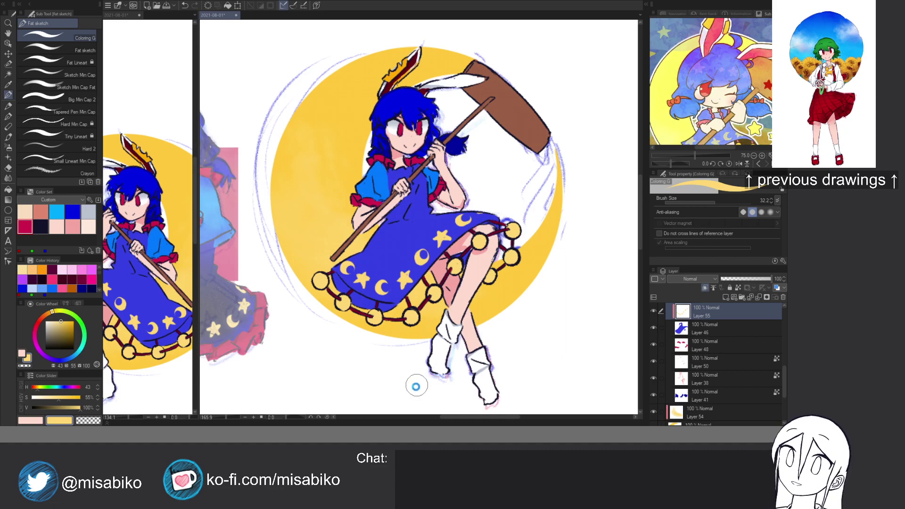
Examine the whole figure on the page and the coloring of her face and eyes up close, selecting the red eye layer.
{"action": "left_click_drag", "start_coordinate": [467, 277], "coordinate": [422, 278]}
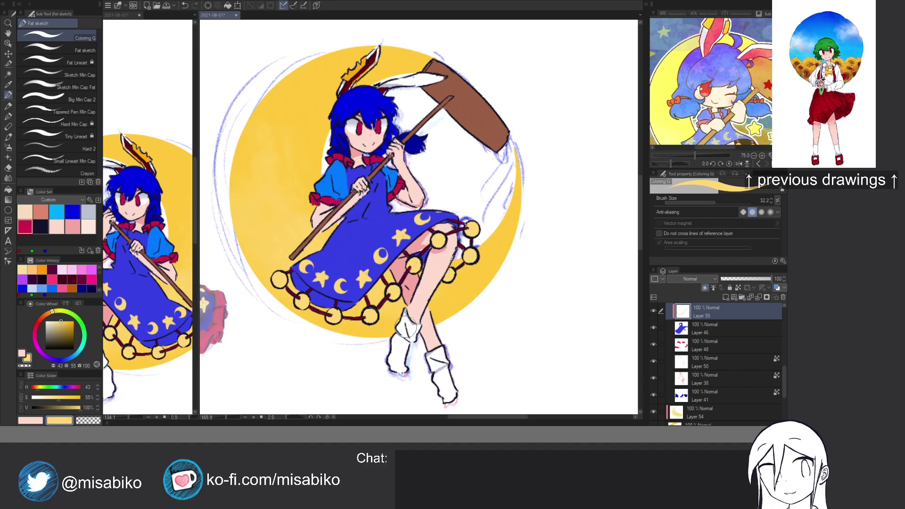
{"action": "left_click_drag", "start_coordinate": [420, 282], "coordinate": [407, 309]}
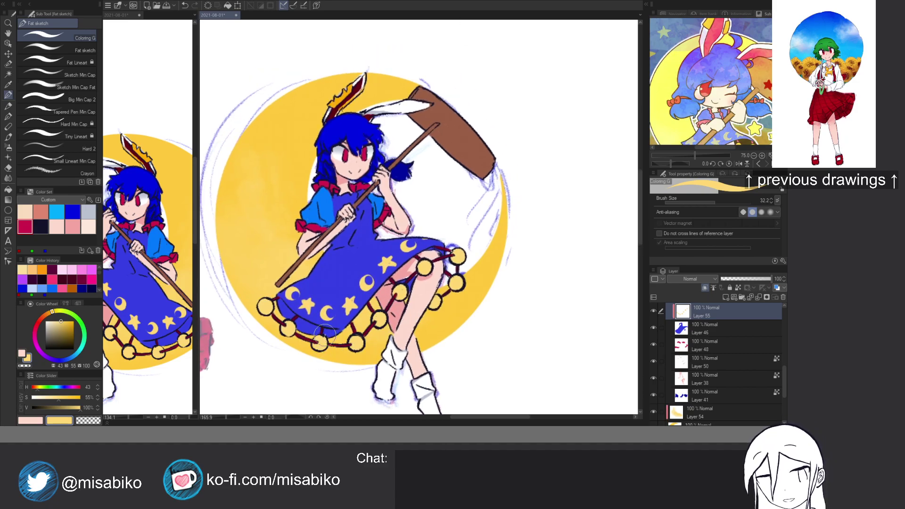
{"action": "scroll", "coordinate": [317, 201], "scroll_direction": "up", "scroll_amount": 5}
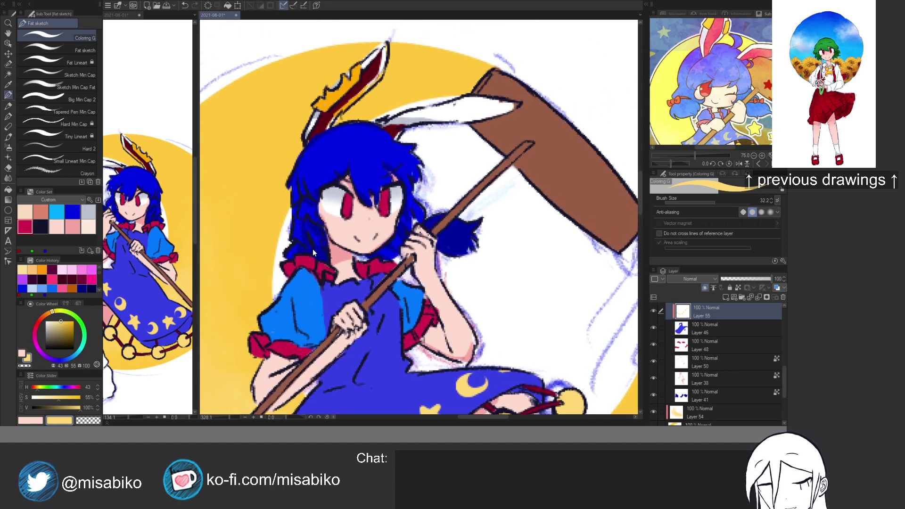
{"action": "scroll", "coordinate": [313, 253], "scroll_direction": "up", "scroll_amount": 1}
{"action": "scroll", "coordinate": [314, 253], "scroll_direction": "down", "scroll_amount": 2}
{"action": "scroll", "coordinate": [380, 228], "scroll_direction": "down", "scroll_amount": 1}
{"action": "left_click_drag", "start_coordinate": [380, 228], "coordinate": [358, 250]}
{"action": "scroll", "coordinate": [336, 246], "scroll_direction": "up", "scroll_amount": 5}
{"action": "left_click", "coordinate": [328, 261], "text": "ctrl+shift"}
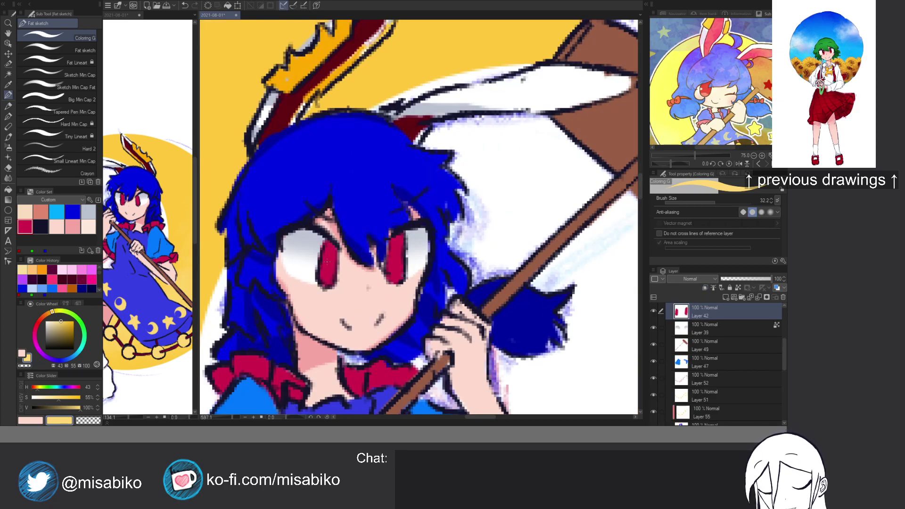
{"action": "scroll", "coordinate": [368, 255], "scroll_direction": "up", "scroll_amount": 6}
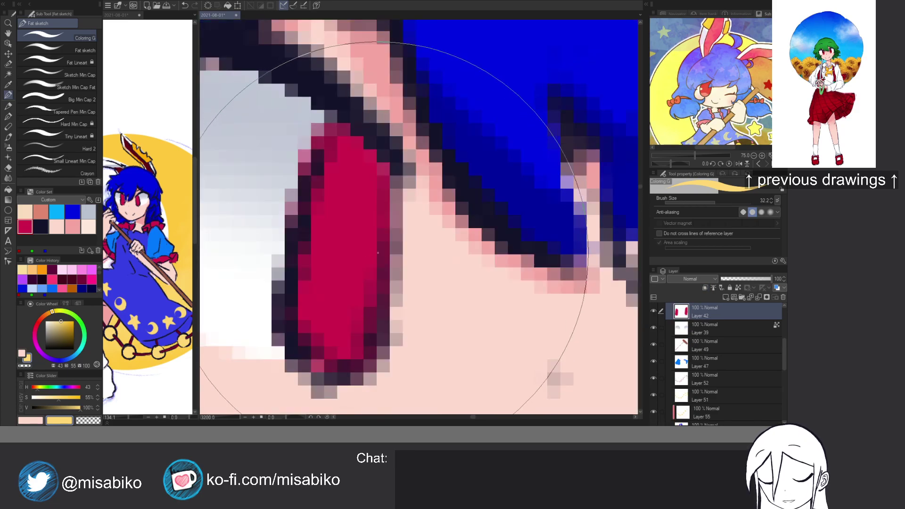
{"action": "scroll", "coordinate": [376, 253], "scroll_direction": "down", "scroll_amount": 15}
{"action": "scroll", "coordinate": [406, 223], "scroll_direction": "up", "scroll_amount": 8}
{"action": "scroll", "coordinate": [406, 222], "scroll_direction": "down", "scroll_amount": 6}
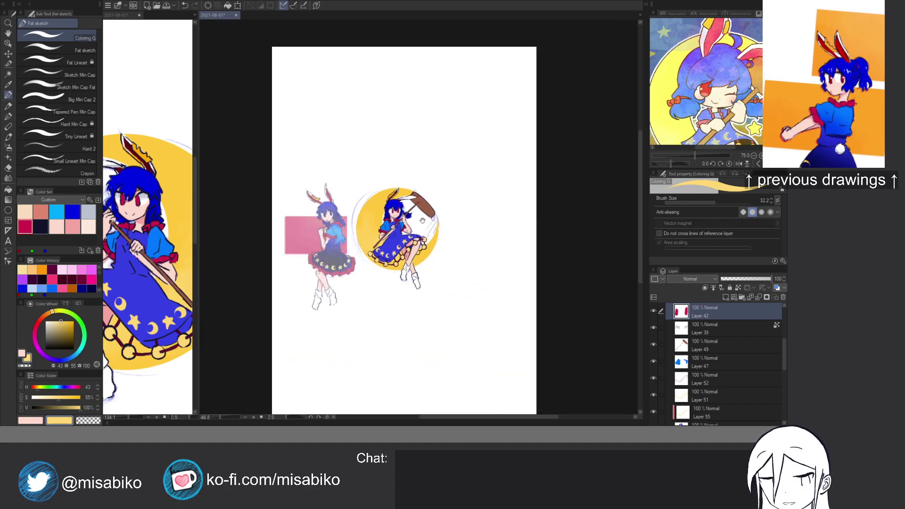
{"action": "scroll", "coordinate": [421, 222], "scroll_direction": "up", "scroll_amount": 5}
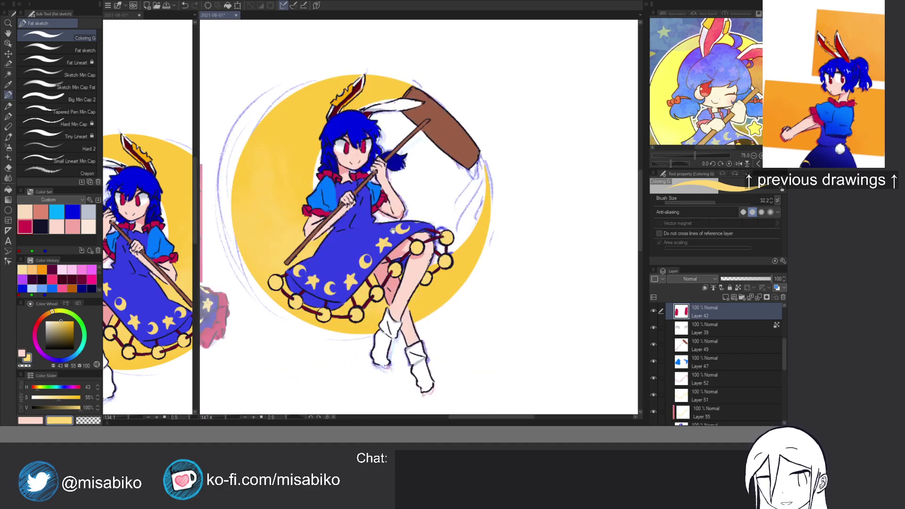
{"action": "left_click_drag", "start_coordinate": [394, 230], "coordinate": [394, 264]}
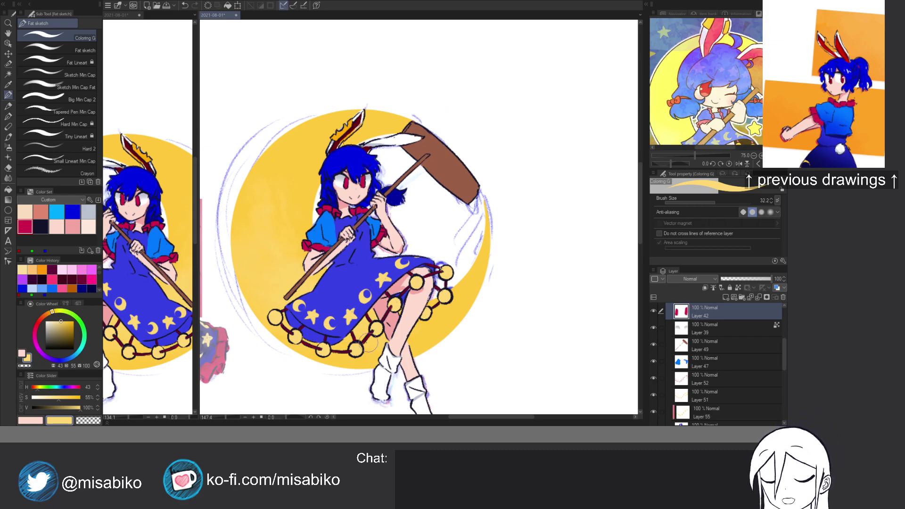
Add a new layer clipped to the girl's blue hair layer and choose the Bit husky brush at size 255.
{"action": "scroll", "coordinate": [354, 191], "scroll_direction": "up", "scroll_amount": 2}
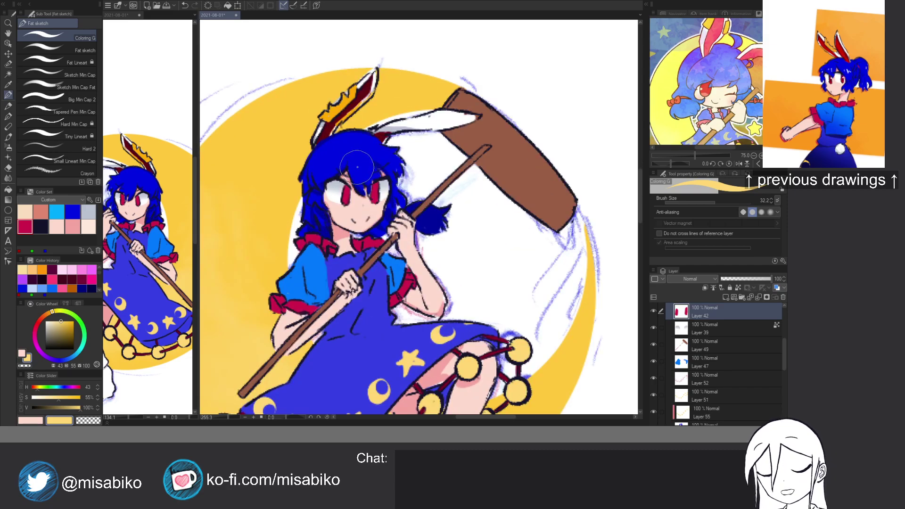
{"action": "left_click", "coordinate": [357, 154], "text": "ctrl"}
{"action": "key", "text": "ctrl+shift+n"}
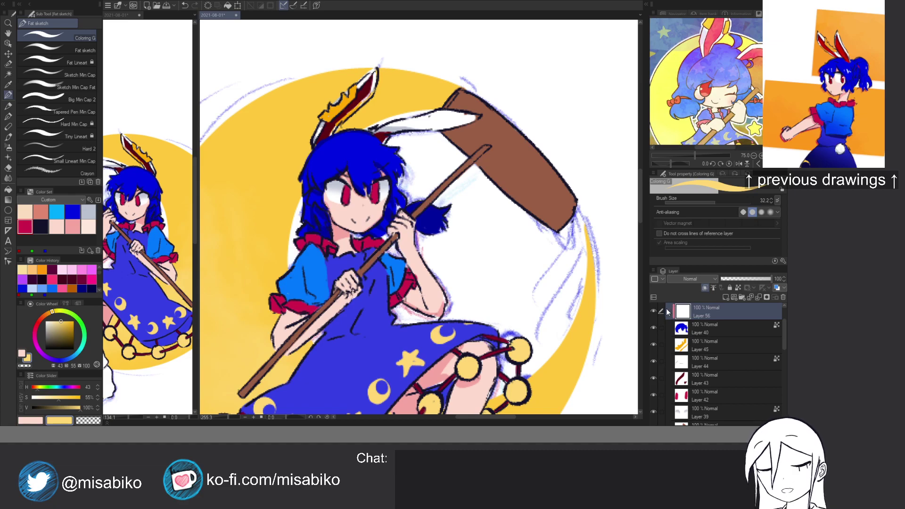
{"action": "key", "text": "b"}
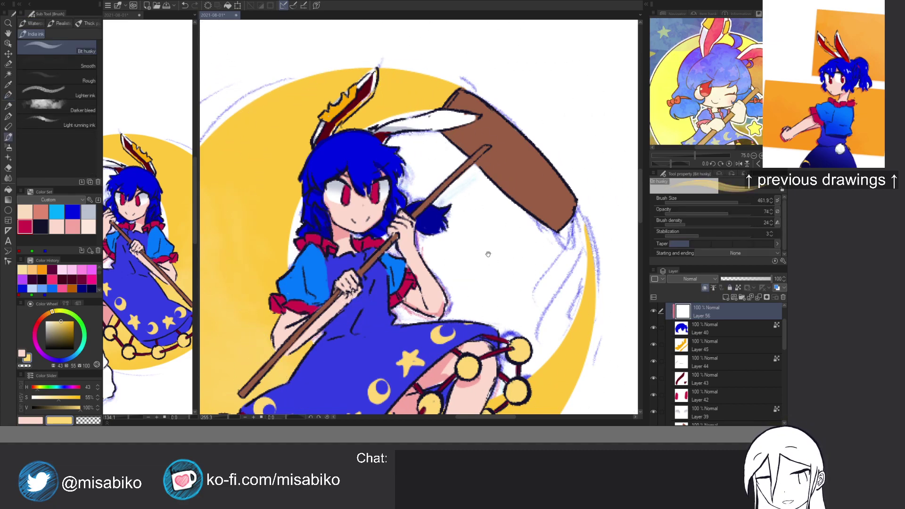
{"action": "scroll", "coordinate": [471, 237], "scroll_direction": "down", "scroll_amount": 5}
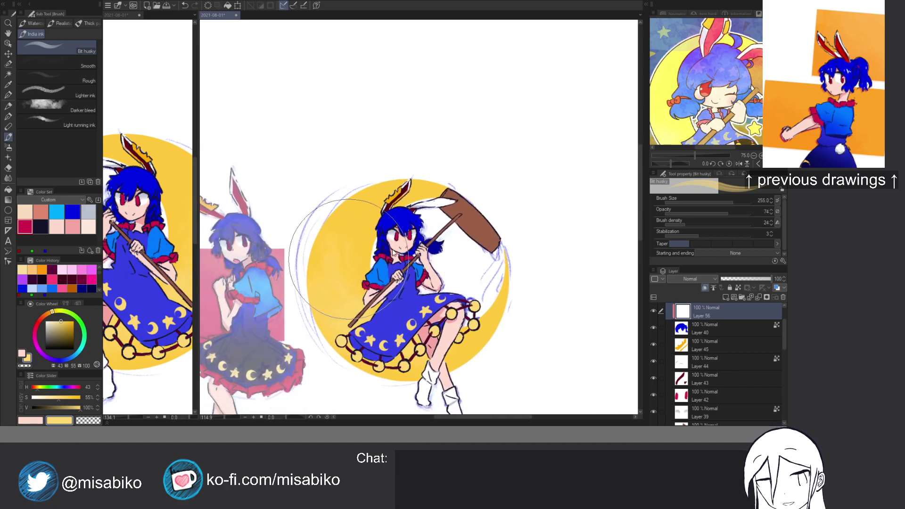
Brush a violet-blue with hue 257 over the girl's hair on the new layer clipped to the hair layer.
{"action": "scroll", "coordinate": [396, 222], "scroll_direction": "up", "scroll_amount": 2}
{"action": "scroll", "coordinate": [395, 221], "scroll_direction": "up", "scroll_amount": 2}
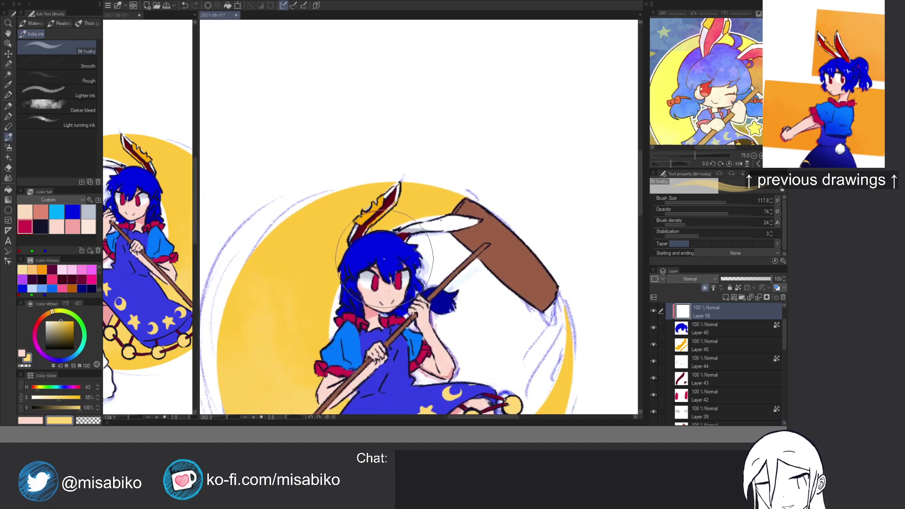
{"action": "left_click", "coordinate": [719, 328]}
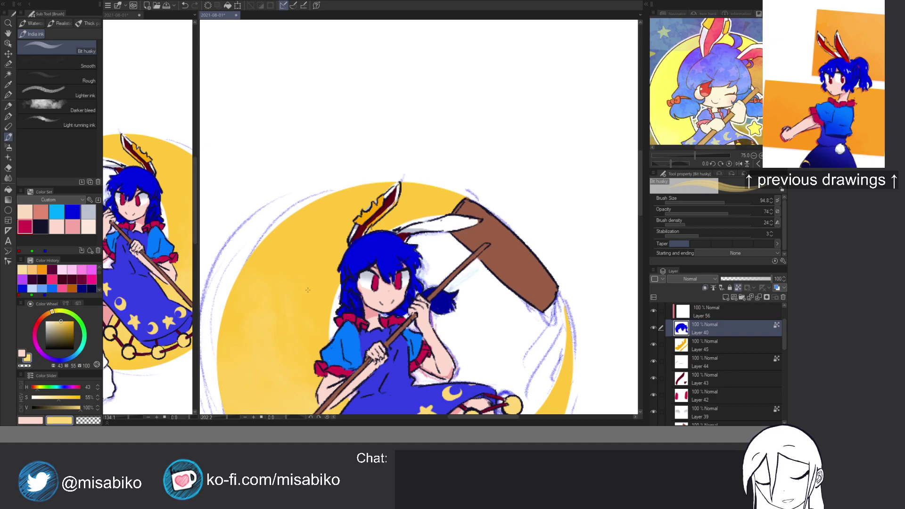
{"action": "left_click", "coordinate": [718, 313]}
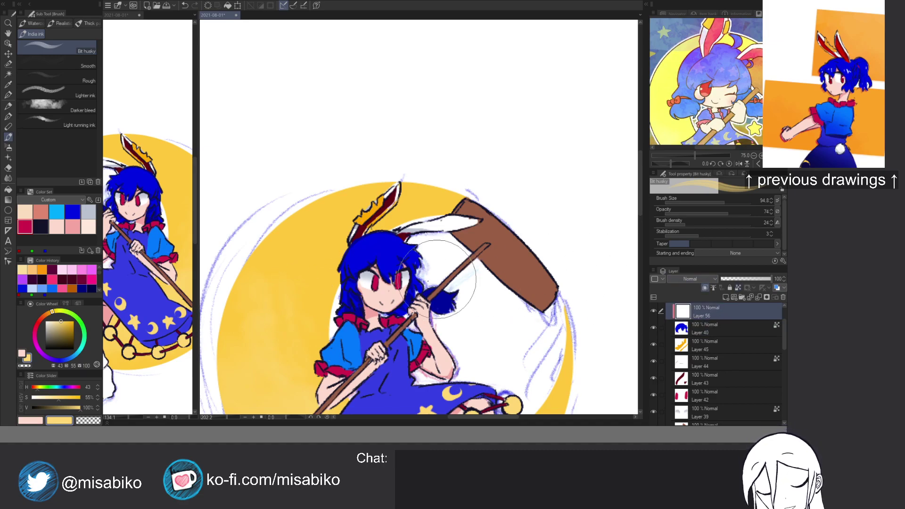
{"action": "left_click", "coordinate": [73, 208]}
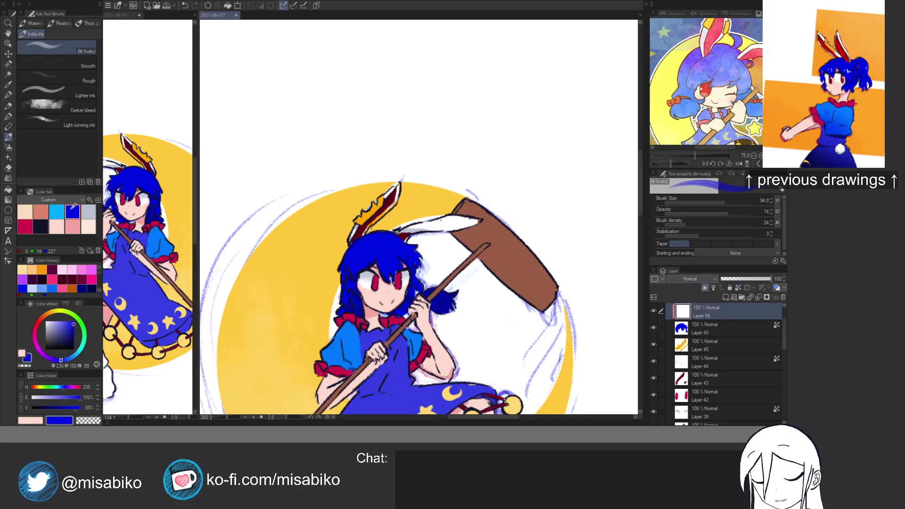
{"action": "left_click", "coordinate": [68, 388]}
{"action": "left_click", "coordinate": [66, 390]}
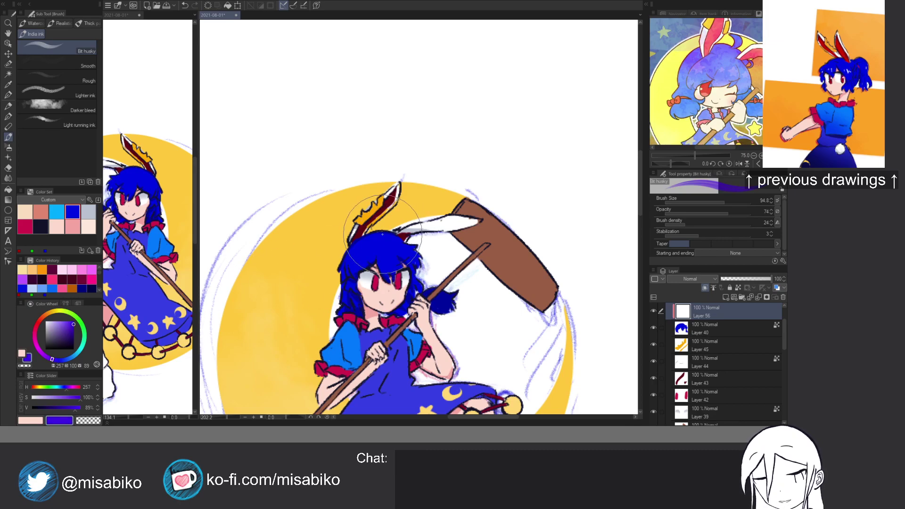
{"action": "left_click_drag", "start_coordinate": [362, 227], "coordinate": [390, 227]}
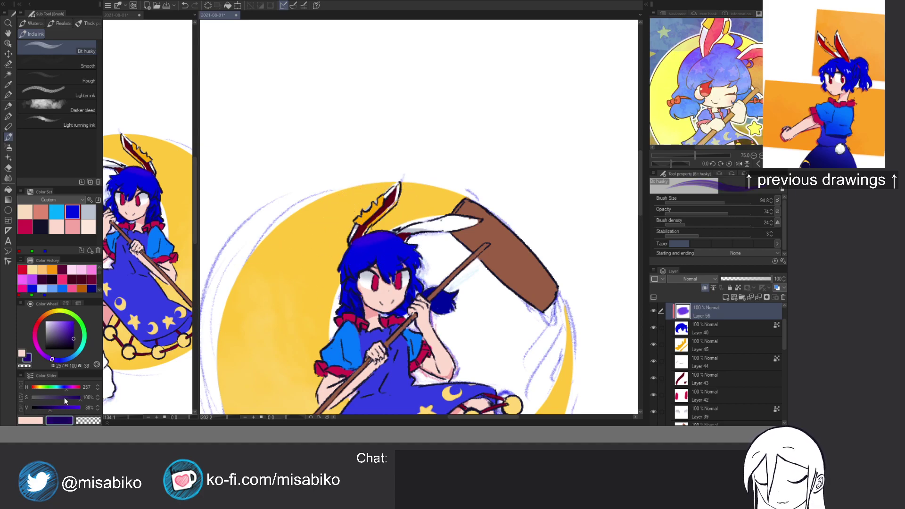
Undo the last violet stroke and shade the hair with dark indigo using the Soft airbrush.
{"action": "key", "text": "b"}
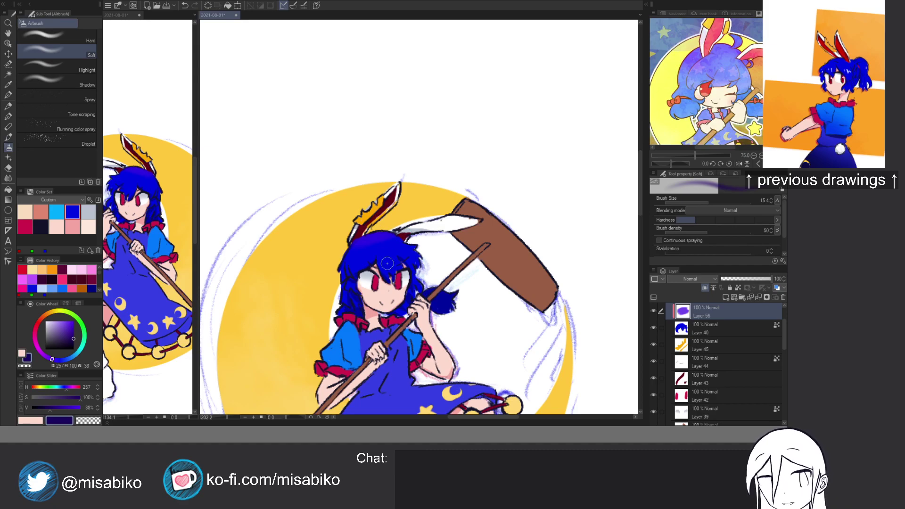
{"action": "key", "text": "ctrl+z"}
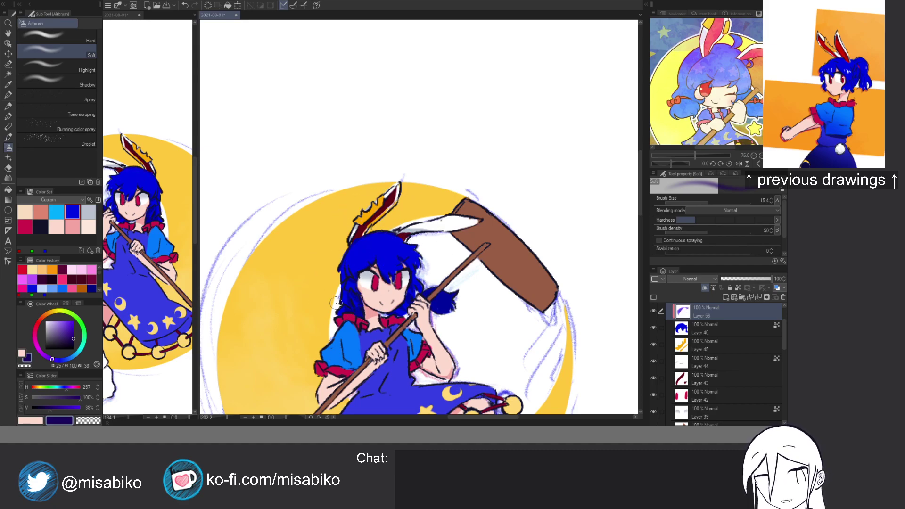
{"action": "mouse_move", "coordinate": [357, 240]}
{"action": "left_mouse_down"}
{"action": "mouse_move", "coordinate": [368, 223]}
{"action": "mouse_move", "coordinate": [390, 224]}
{"action": "mouse_move", "coordinate": [361, 231]}
{"action": "mouse_move", "coordinate": [393, 224]}
{"action": "mouse_move", "coordinate": [359, 232]}
{"action": "mouse_move", "coordinate": [412, 233]}
{"action": "mouse_move", "coordinate": [368, 273]}
{"action": "mouse_move", "coordinate": [386, 247]}
{"action": "mouse_move", "coordinate": [387, 267]}
{"action": "mouse_move", "coordinate": [352, 285]}
{"action": "mouse_move", "coordinate": [390, 243]}
{"action": "mouse_move", "coordinate": [356, 283]}
{"action": "mouse_move", "coordinate": [359, 261]}
{"action": "mouse_move", "coordinate": [386, 253]}
{"action": "mouse_move", "coordinate": [355, 289]}
{"action": "mouse_move", "coordinate": [377, 279]}
{"action": "mouse_move", "coordinate": [352, 248]}
{"action": "mouse_move", "coordinate": [398, 233]}
{"action": "mouse_move", "coordinate": [392, 227]}
{"action": "mouse_move", "coordinate": [341, 284]}
{"action": "mouse_move", "coordinate": [382, 249]}
{"action": "mouse_move", "coordinate": [366, 236]}
{"action": "mouse_move", "coordinate": [362, 288]}
{"action": "left_mouse_up"}
{"action": "key", "text": "c"}
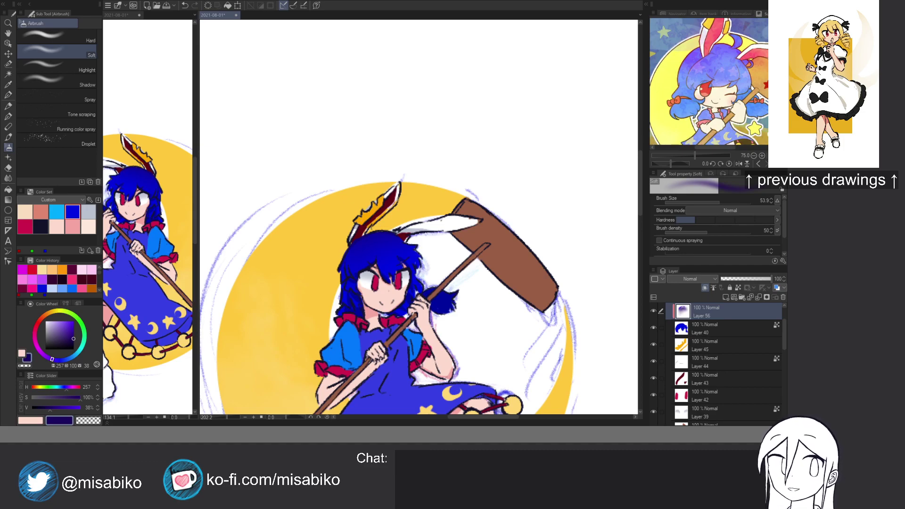
Lock the transparent pixels of the red eye layer and airbrush a brighter crimson into the irises.
{"action": "left_click_drag", "start_coordinate": [431, 298], "coordinate": [385, 165]}
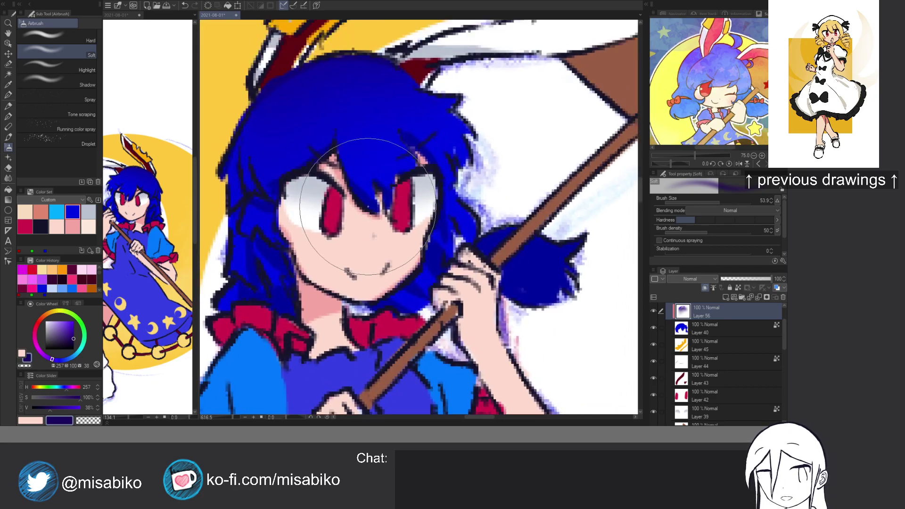
{"action": "left_click", "coordinate": [336, 215], "text": "ctrl+shift"}
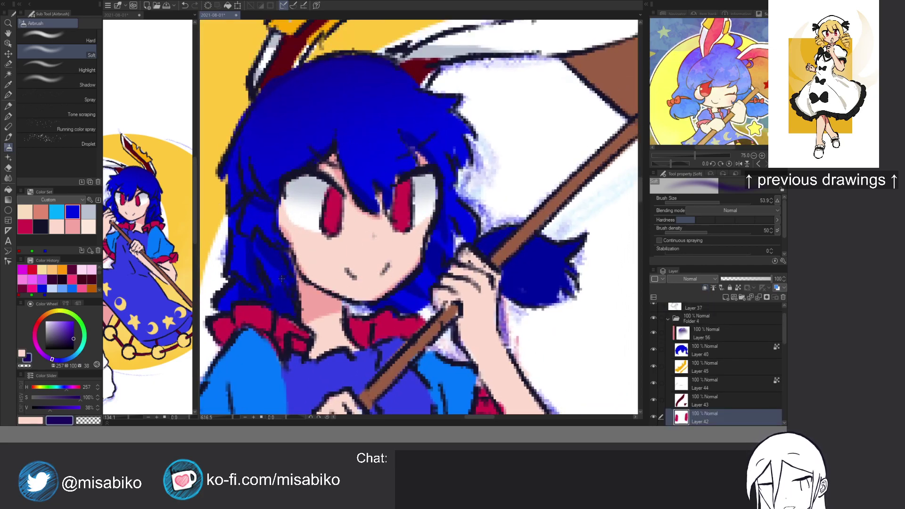
{"action": "left_click", "coordinate": [265, 307], "text": "alt"}
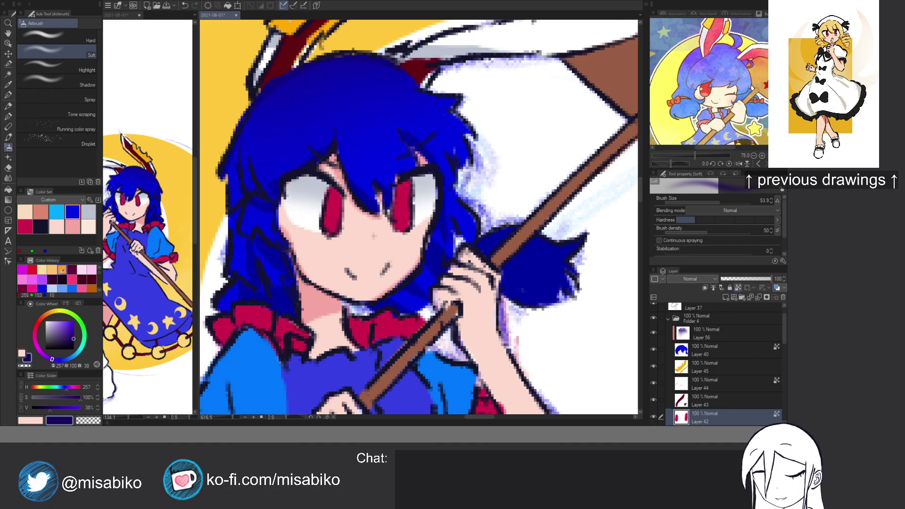
{"action": "mouse_move", "coordinate": [408, 261]}
{"action": "left_mouse_down", "text": "ctrl+alt"}
{"action": "mouse_move", "coordinate": [367, 260]}
{"action": "mouse_move", "coordinate": [416, 231]}
{"action": "mouse_move", "coordinate": [421, 268]}
{"action": "mouse_move", "coordinate": [405, 226]}
{"action": "left_mouse_up", "text": "ctrl+alt"}
{"action": "scroll", "coordinate": [421, 269], "scroll_direction": "down", "scroll_amount": 4}
{"action": "scroll", "coordinate": [411, 264], "scroll_direction": "down", "scroll_amount": 2}
{"action": "left_click_drag", "start_coordinate": [413, 264], "coordinate": [406, 235]}
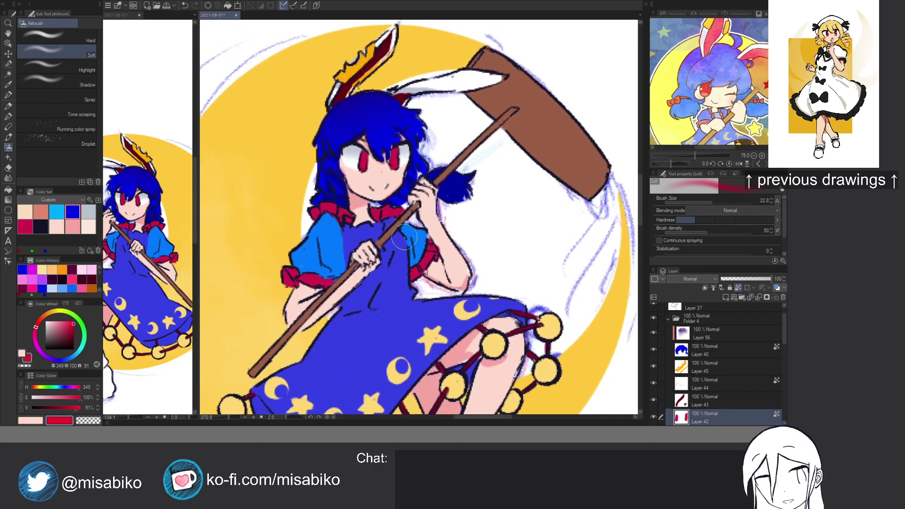
Add a layer clipped to the red frills and airbrush bright red, hue 349 at full brightness, over the collar and cuffs.
{"action": "left_click", "coordinate": [328, 208], "text": "ctrl+shift"}
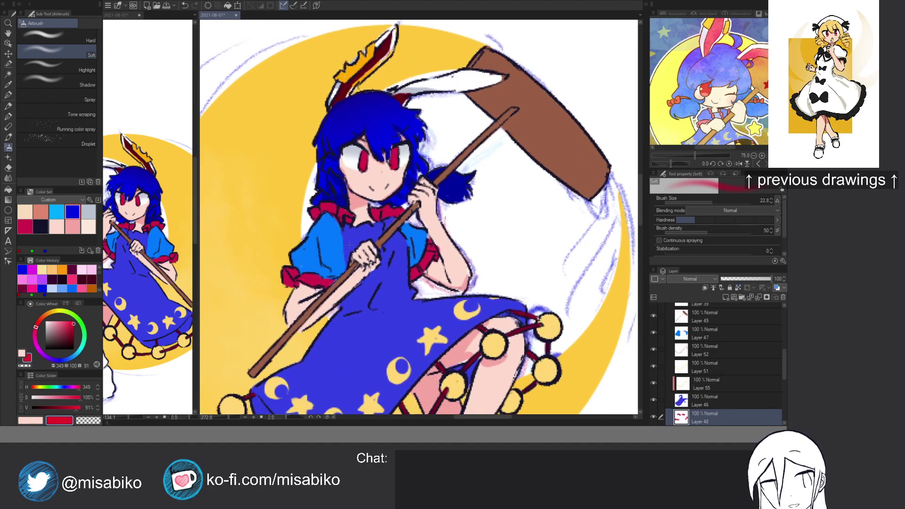
{"action": "left_click", "coordinate": [706, 288]}
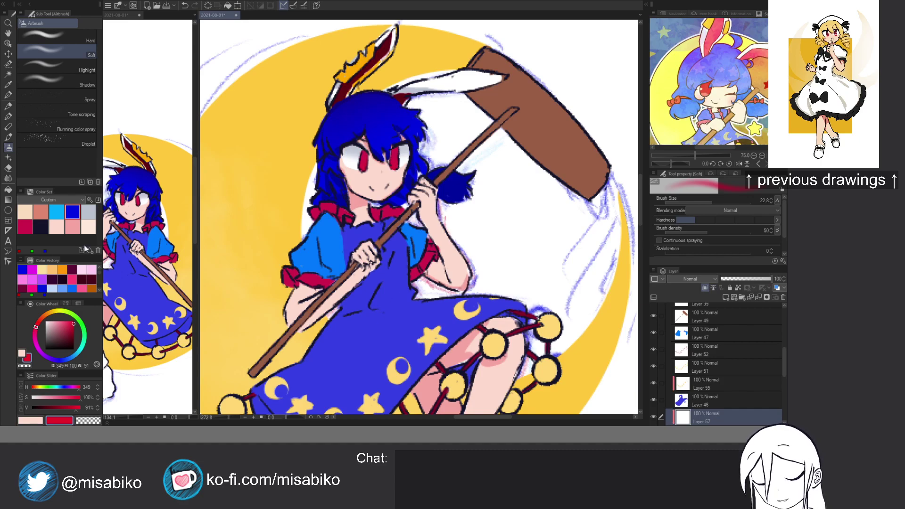
{"action": "left_click_drag", "start_coordinate": [67, 324], "coordinate": [113, 290]}
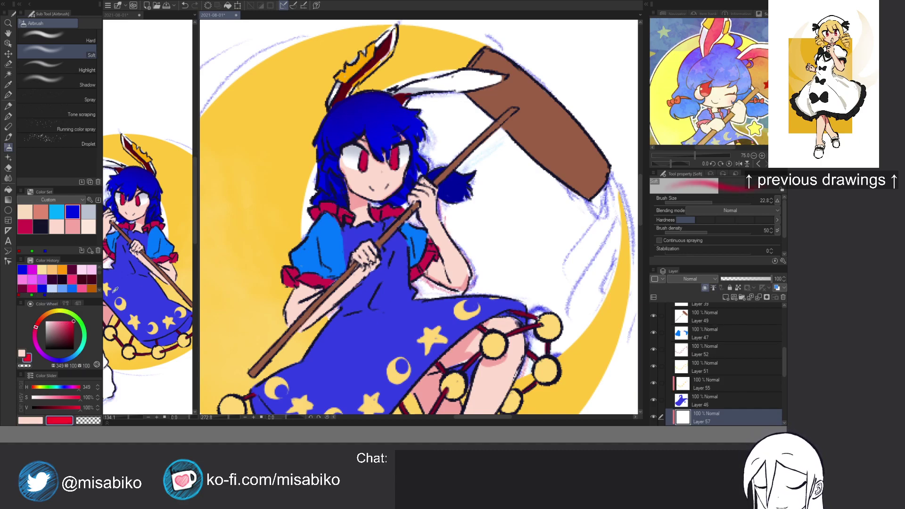
{"action": "mouse_move", "coordinate": [343, 225]}
{"action": "left_mouse_down"}
{"action": "mouse_move", "coordinate": [305, 195]}
{"action": "mouse_move", "coordinate": [417, 198]}
{"action": "mouse_move", "coordinate": [430, 236]}
{"action": "mouse_move", "coordinate": [424, 274]}
{"action": "mouse_move", "coordinate": [324, 300]}
{"action": "mouse_move", "coordinate": [315, 288]}
{"action": "left_mouse_up"}
Add a layer clipped to the blue dress and airbrush deep blue, hue 236, over the skirt with a large soft brush.
{"action": "scroll", "coordinate": [430, 283], "scroll_direction": "down", "scroll_amount": 4}
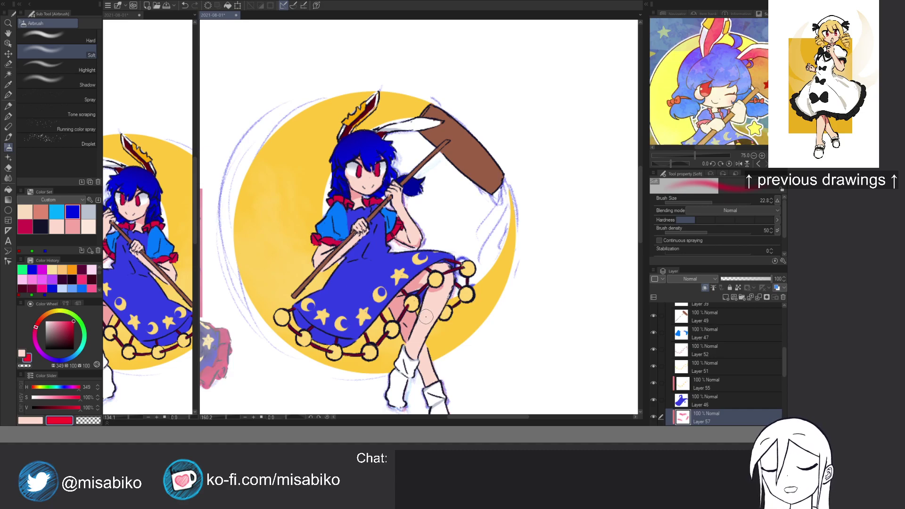
{"action": "scroll", "coordinate": [429, 300], "scroll_direction": "up", "scroll_amount": 2}
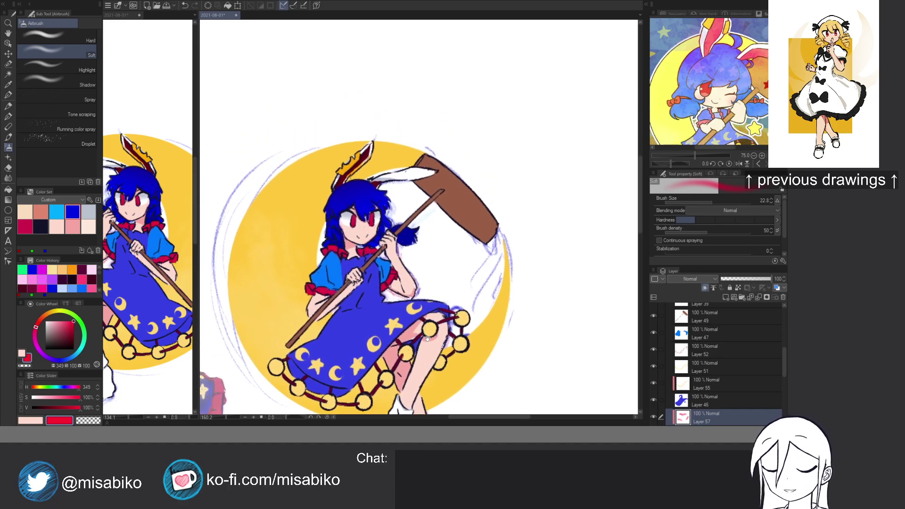
{"action": "scroll", "coordinate": [417, 293], "scroll_direction": "up", "scroll_amount": 2}
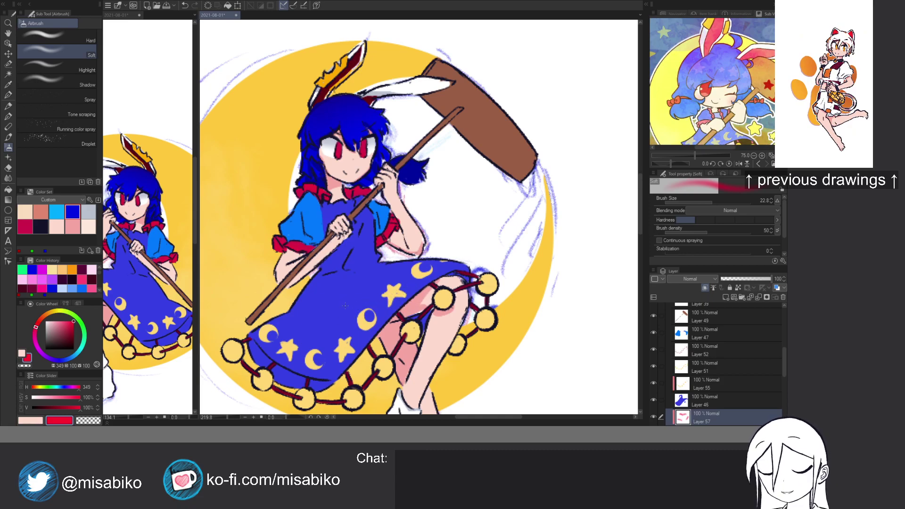
{"action": "key", "text": "alt+]"}
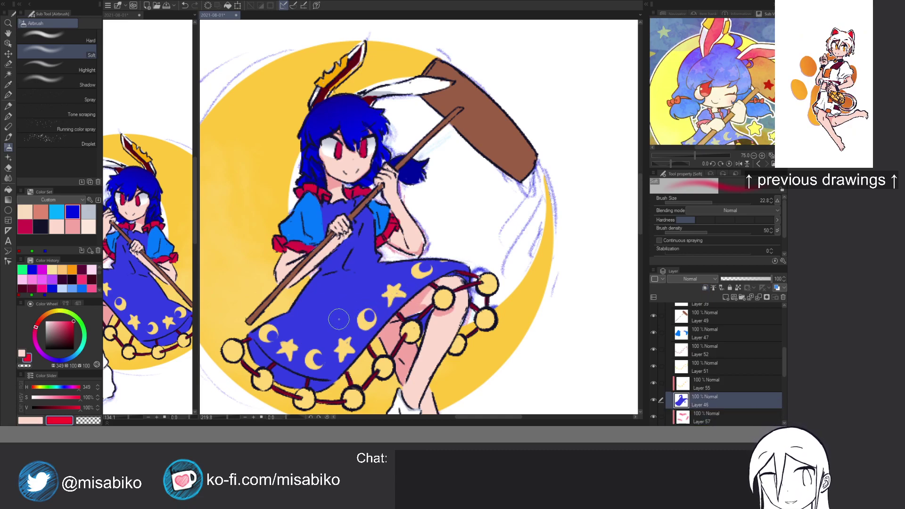
{"action": "key", "text": "ctrl+shift+n"}
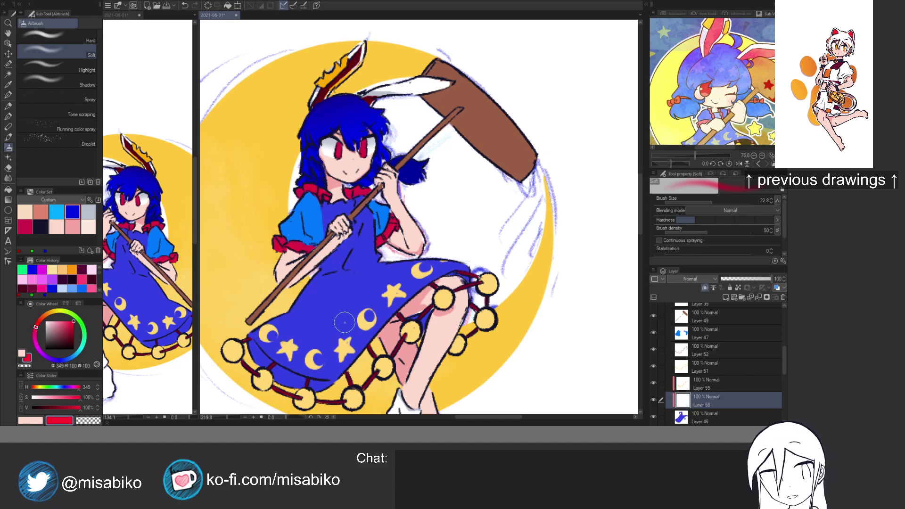
{"action": "left_click", "coordinate": [70, 210]}
{"action": "mouse_move", "coordinate": [309, 277]}
{"action": "left_mouse_down"}
{"action": "mouse_move", "coordinate": [430, 276]}
{"action": "mouse_move", "coordinate": [301, 317]}
{"action": "mouse_move", "coordinate": [407, 308]}
{"action": "mouse_move", "coordinate": [354, 309]}
{"action": "left_mouse_up"}
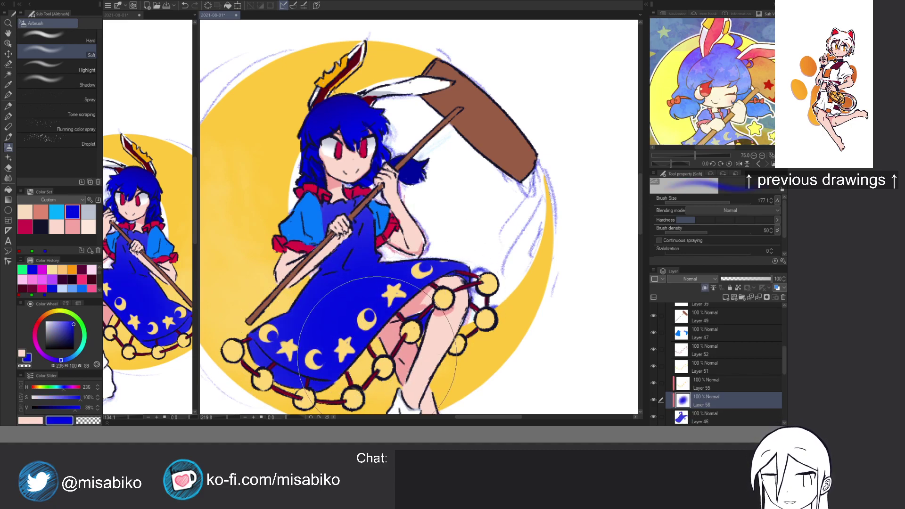
Add another clipped layer and airbrush dark navy at 17% brightness across the dress, softening its edges with transparent color.
{"action": "key", "text": "ctrl+shift+n"}
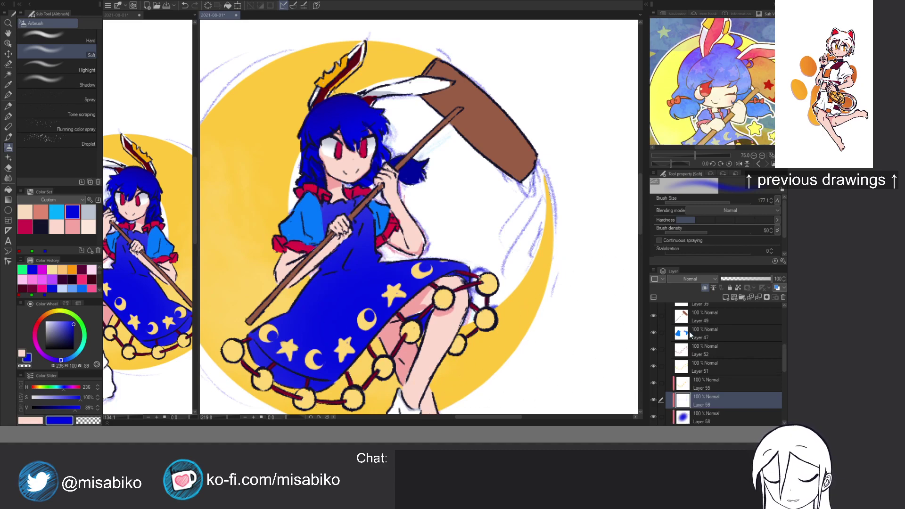
{"action": "left_click_drag", "start_coordinate": [57, 344], "coordinate": [89, 351]}
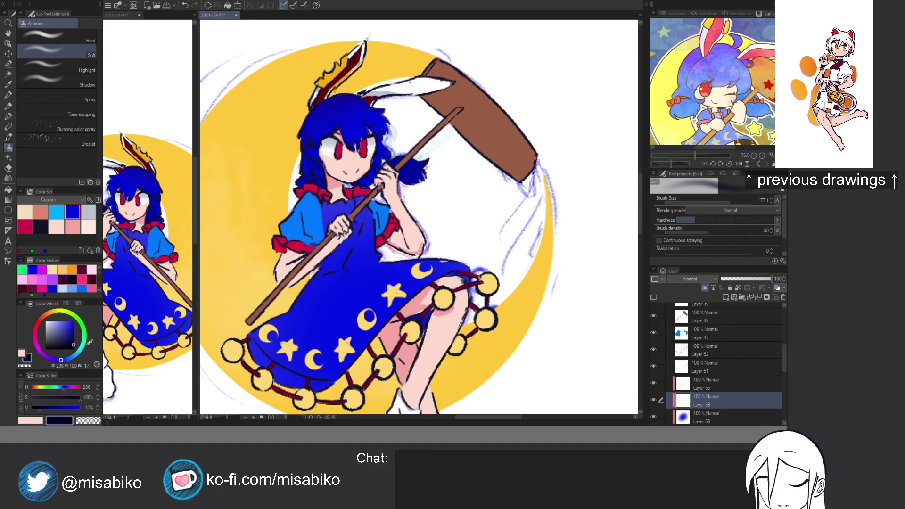
{"action": "mouse_move", "coordinate": [310, 309]}
{"action": "left_mouse_down"}
{"action": "mouse_move", "coordinate": [273, 309]}
{"action": "mouse_move", "coordinate": [384, 278]}
{"action": "mouse_move", "coordinate": [349, 325]}
{"action": "mouse_move", "coordinate": [404, 266]}
{"action": "mouse_move", "coordinate": [405, 306]}
{"action": "mouse_move", "coordinate": [382, 330]}
{"action": "mouse_move", "coordinate": [404, 261]}
{"action": "left_mouse_up"}
{"action": "key", "text": "c"}
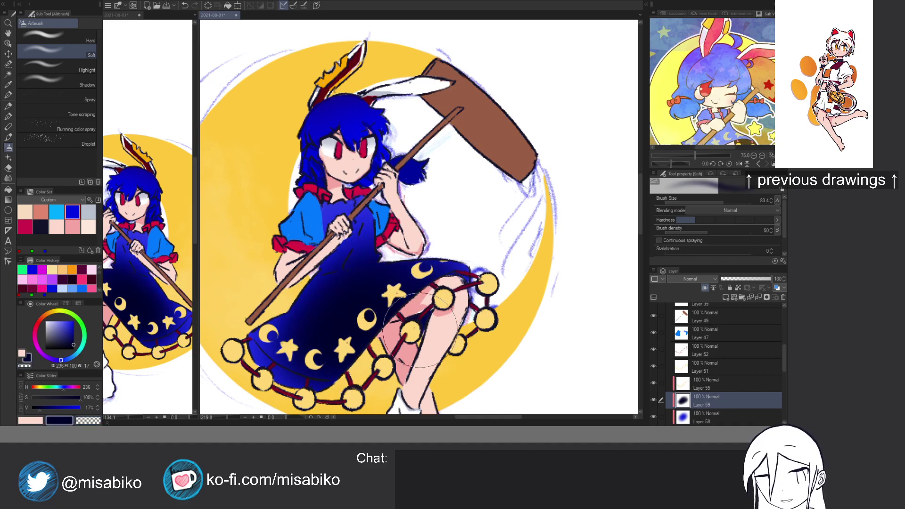
{"action": "key", "text": "c"}
{"action": "key", "text": "c"}
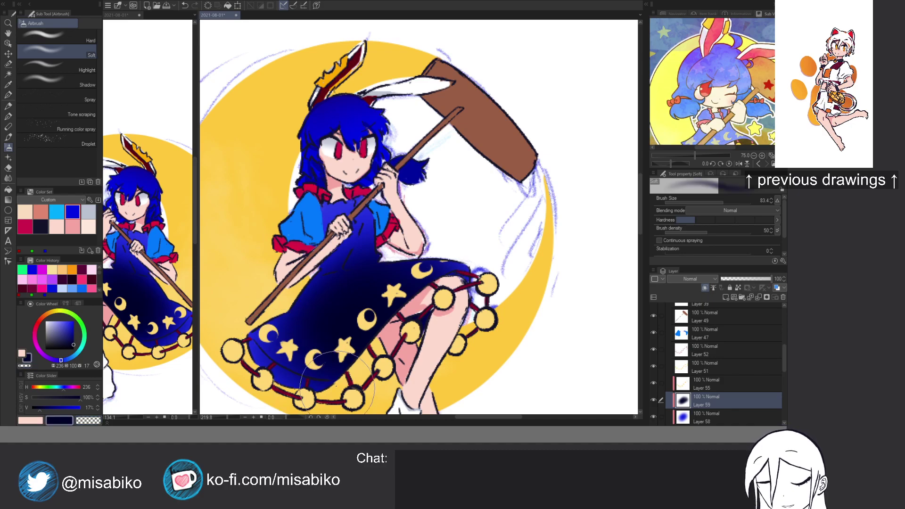
Add a clipped layer beneath the moon-and-star pattern and airbrush a white glow around the motifs at brush size 22.6.
{"action": "left_click", "coordinate": [692, 383]}
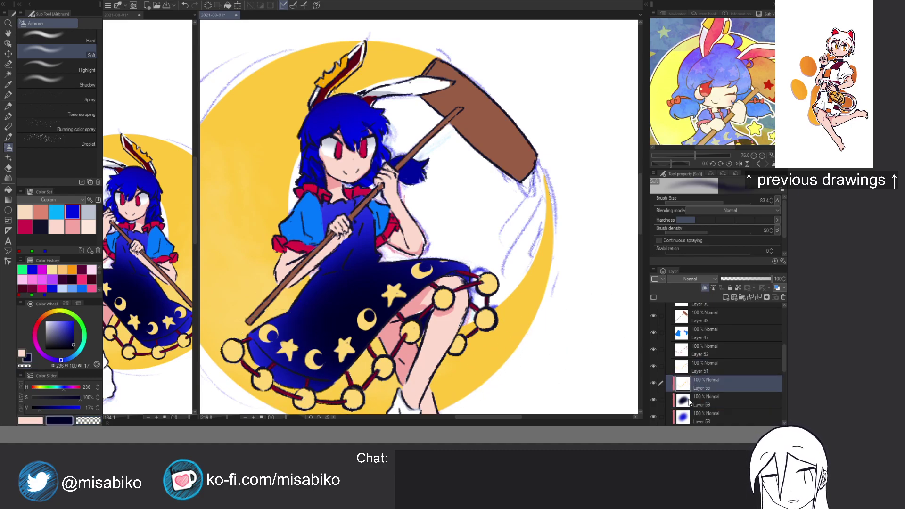
{"action": "left_click", "coordinate": [690, 400]}
{"action": "key", "text": "ctrl+shift+n"}
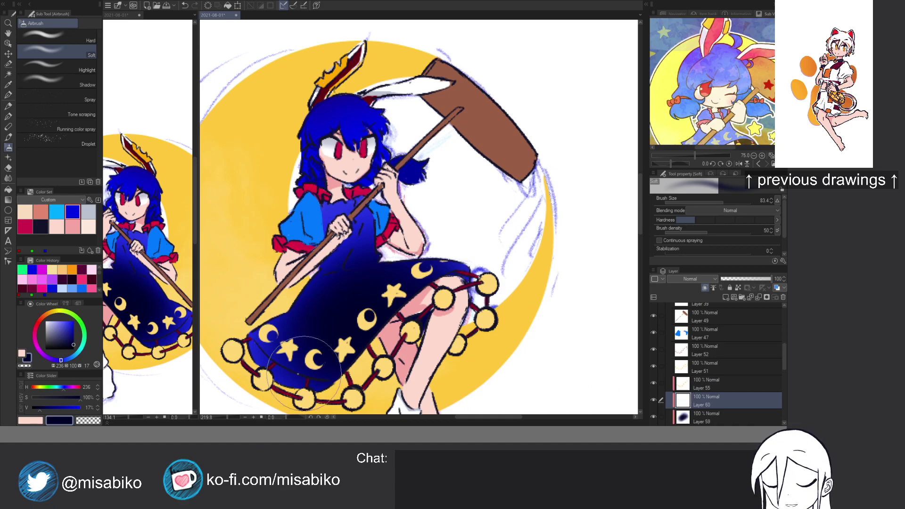
{"action": "left_click", "coordinate": [45, 322]}
{"action": "left_click_drag", "start_coordinate": [299, 338], "coordinate": [270, 333]}
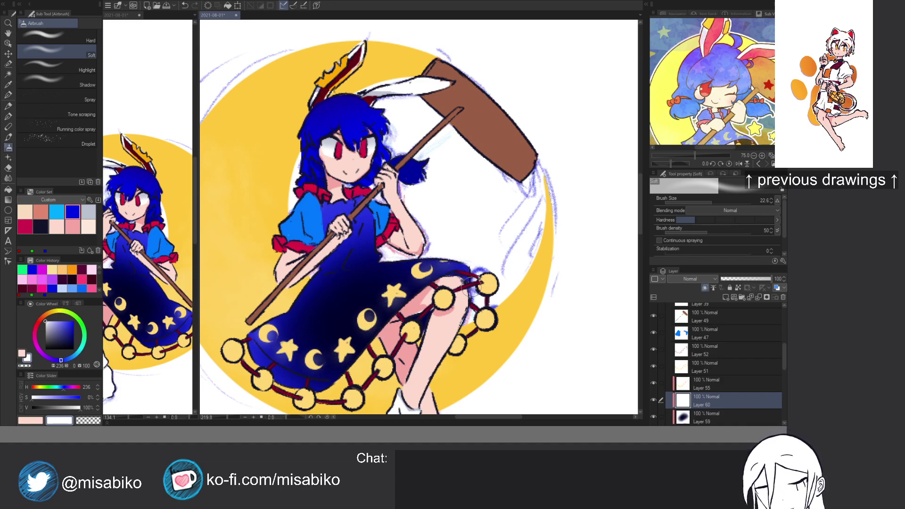
Group the moon-and-star pattern layer in a folder clipped to the dress and add a new layer above it inside the folder.
{"action": "left_click", "coordinate": [711, 384]}
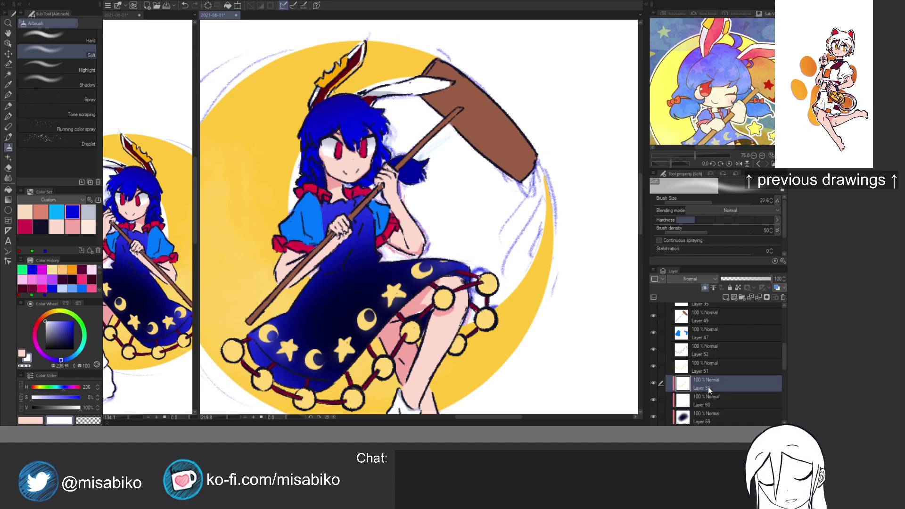
{"action": "key", "text": "ctrl+g"}
{"action": "left_click", "coordinate": [705, 288]}
{"action": "left_click", "coordinate": [699, 394]}
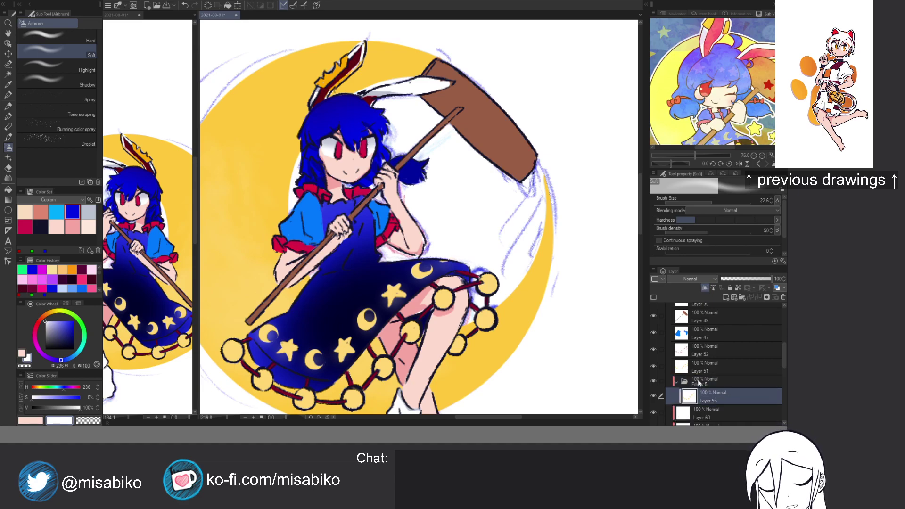
{"action": "key", "text": "ctrl+shift+n"}
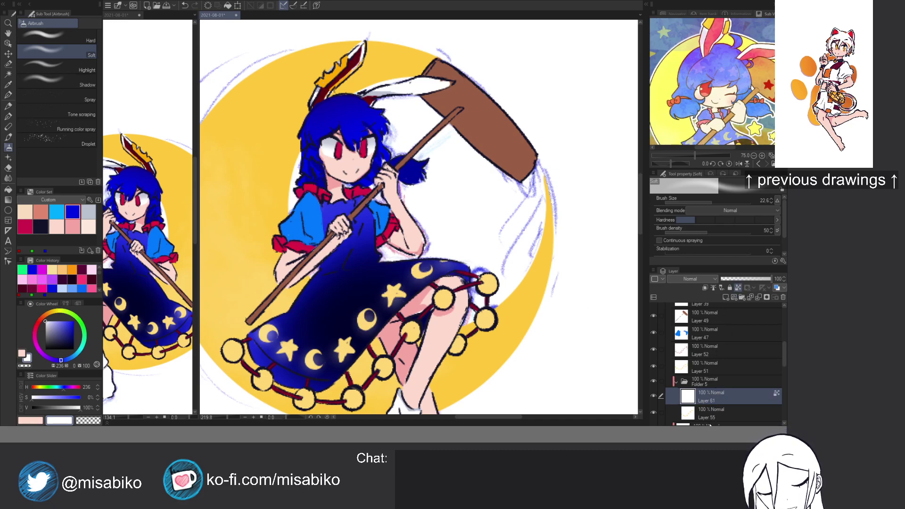
Reduce the opacity of the white glow layer beneath the moon-and-star pattern to 57% and select the dress shading layer below.
{"action": "left_click", "coordinate": [707, 424]}
{"action": "left_click", "coordinate": [750, 279]}
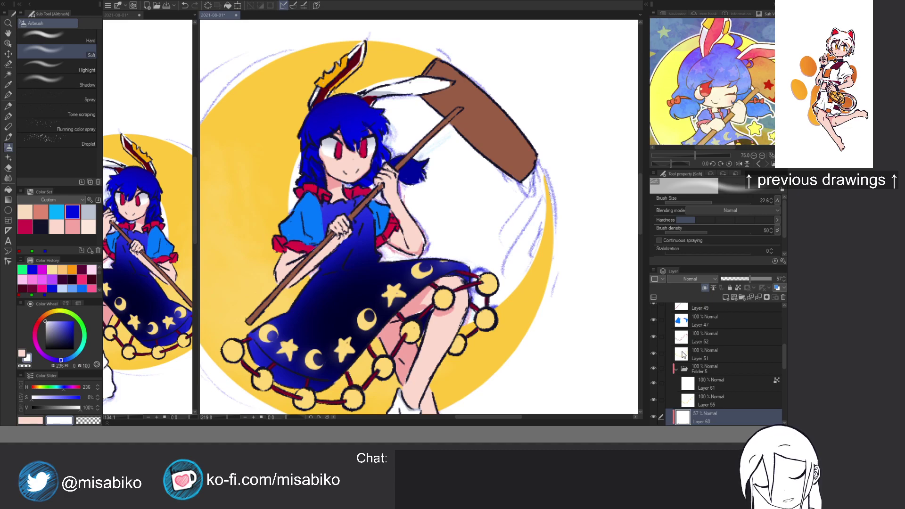
{"action": "left_click", "coordinate": [354, 296], "text": "ctrl+shift"}
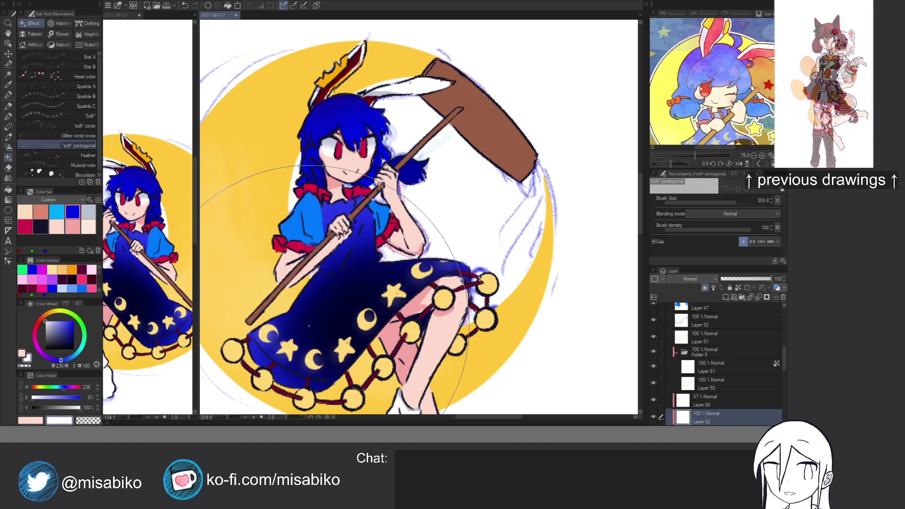
Paint black shading across the middle of the skirt with the Bit husky India ink brush at size 113.3, redoing the first stroke.
{"action": "key", "text": "b"}
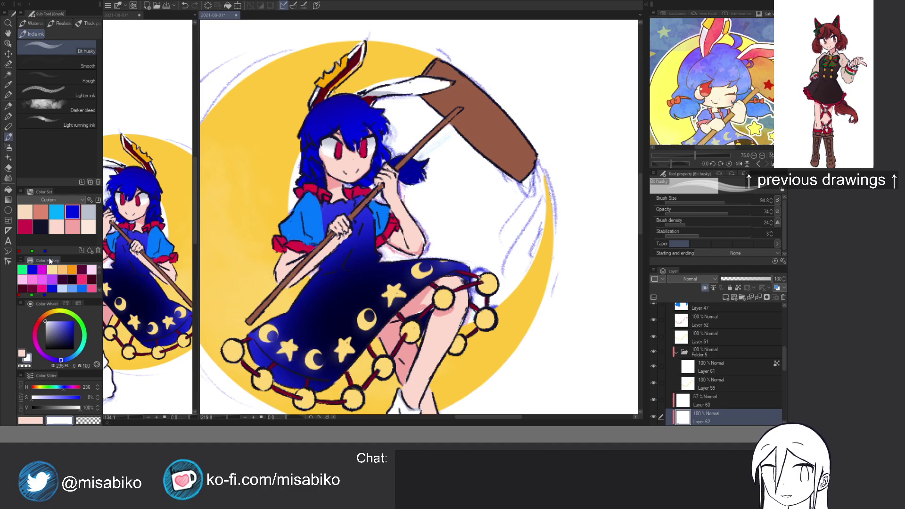
{"action": "left_click_drag", "start_coordinate": [70, 332], "coordinate": [75, 351]}
{"action": "key", "text": "bracketright"}
{"action": "mouse_move", "coordinate": [353, 337]}
{"action": "left_mouse_down"}
{"action": "mouse_move", "coordinate": [391, 284]}
{"action": "mouse_move", "coordinate": [399, 291]}
{"action": "mouse_move", "coordinate": [345, 329]}
{"action": "mouse_move", "coordinate": [384, 297]}
{"action": "mouse_move", "coordinate": [363, 297]}
{"action": "mouse_move", "coordinate": [339, 329]}
{"action": "mouse_move", "coordinate": [377, 330]}
{"action": "left_mouse_up"}
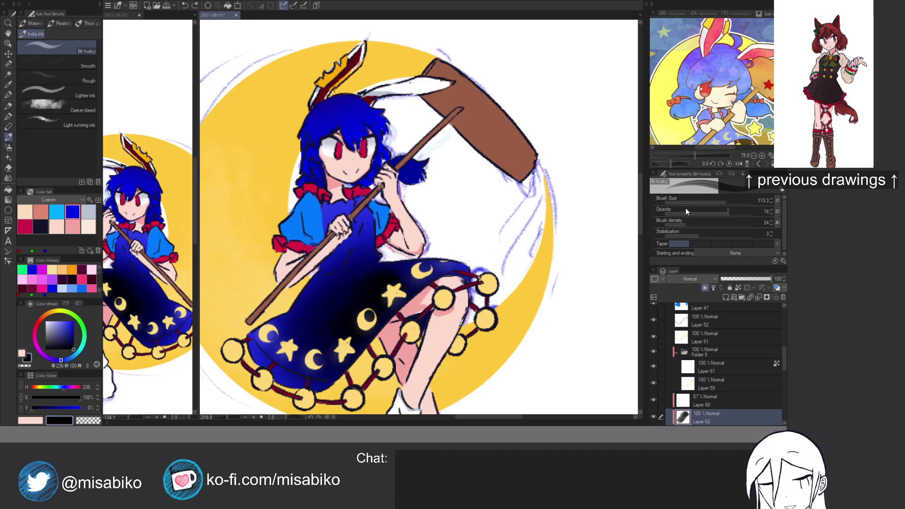
{"action": "left_click", "coordinate": [679, 213]}
{"action": "key", "text": "ctrl+z"}
{"action": "mouse_move", "coordinate": [405, 298]}
{"action": "left_mouse_down"}
{"action": "mouse_move", "coordinate": [364, 301]}
{"action": "mouse_move", "coordinate": [354, 323]}
{"action": "mouse_move", "coordinate": [361, 278]}
{"action": "mouse_move", "coordinate": [378, 274]}
{"action": "mouse_move", "coordinate": [371, 300]}
{"action": "mouse_move", "coordinate": [307, 359]}
{"action": "mouse_move", "coordinate": [340, 300]}
{"action": "mouse_move", "coordinate": [305, 339]}
{"action": "mouse_move", "coordinate": [400, 264]}
{"action": "mouse_move", "coordinate": [425, 266]}
{"action": "mouse_move", "coordinate": [344, 254]}
{"action": "left_mouse_up"}
Select the line-art layer and set the Soft airbrush to brush size 106.7.
{"action": "left_click", "coordinate": [342, 267], "text": "ctrl+shift"}
{"action": "key", "text": "b"}
{"action": "key", "text": "b"}
{"action": "key", "text": "b"}
{"action": "key", "text": "b"}
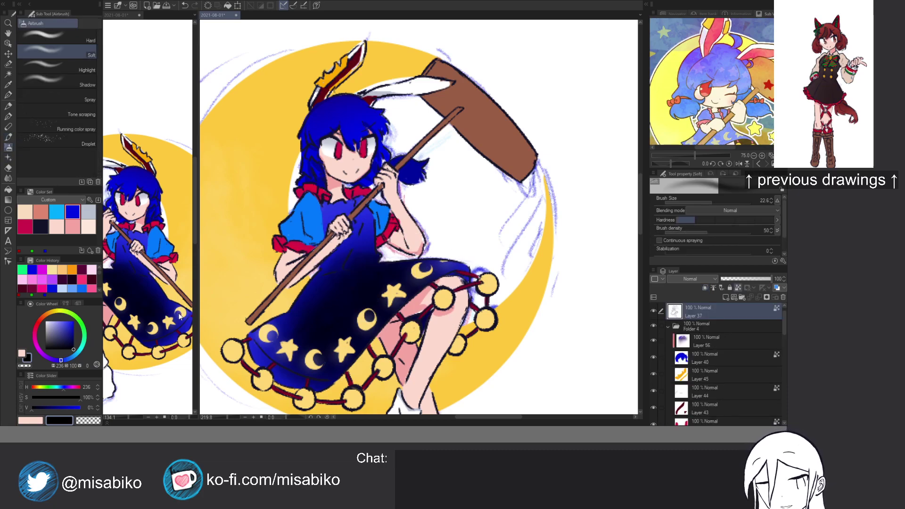
{"action": "left_click_drag", "start_coordinate": [360, 326], "coordinate": [399, 327]}
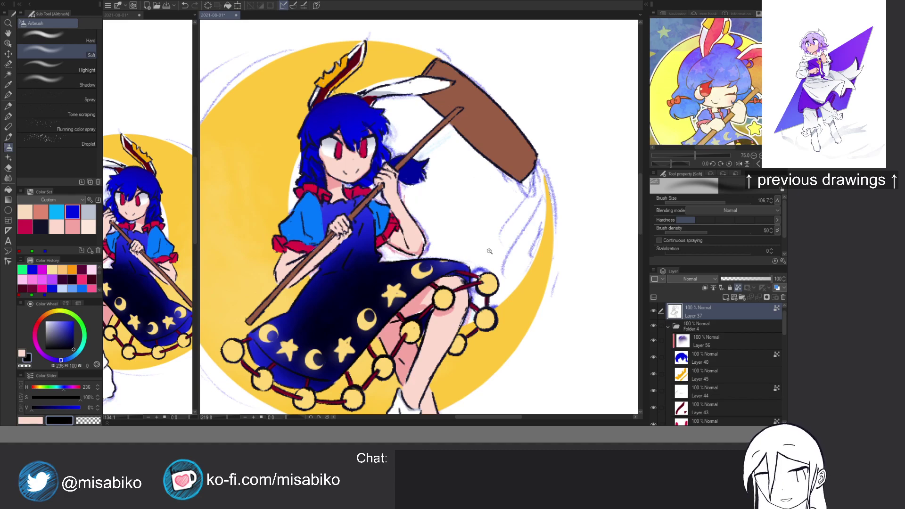
Pick dark navy from the dress, add a layer clipped to the bells, and shade the leftmost bell with the Coloring G pen.
{"action": "scroll", "coordinate": [446, 199], "scroll_direction": "down", "scroll_amount": 4}
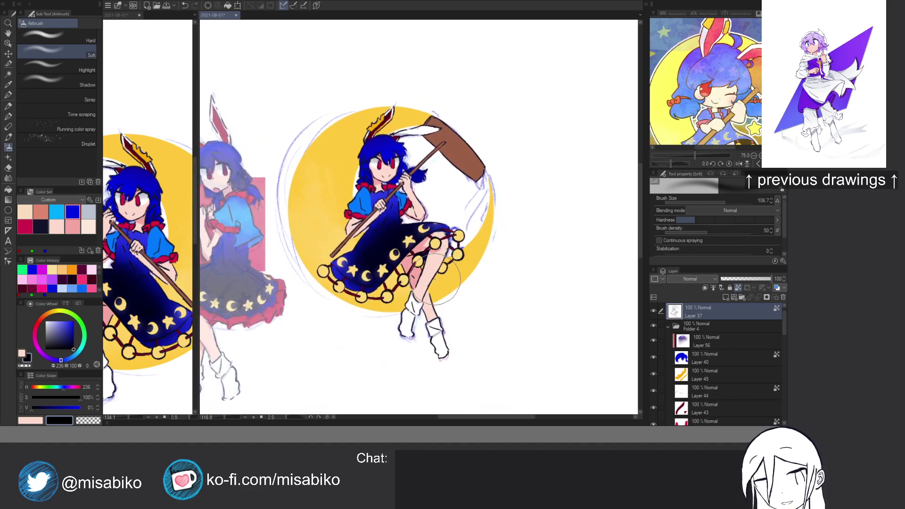
{"action": "left_click_drag", "start_coordinate": [724, 136], "coordinate": [736, 86]}
{"action": "scroll", "coordinate": [415, 278], "scroll_direction": "up", "scroll_amount": 6}
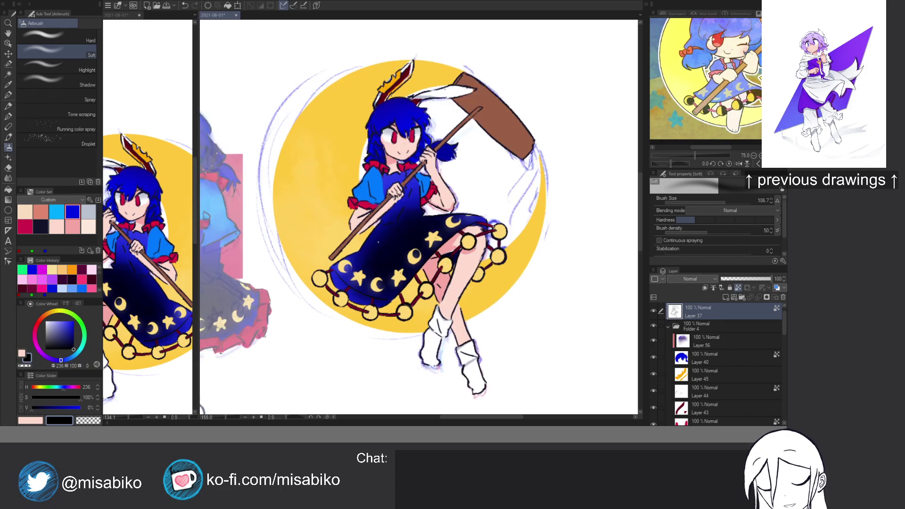
{"action": "left_click", "coordinate": [507, 296], "text": "alt"}
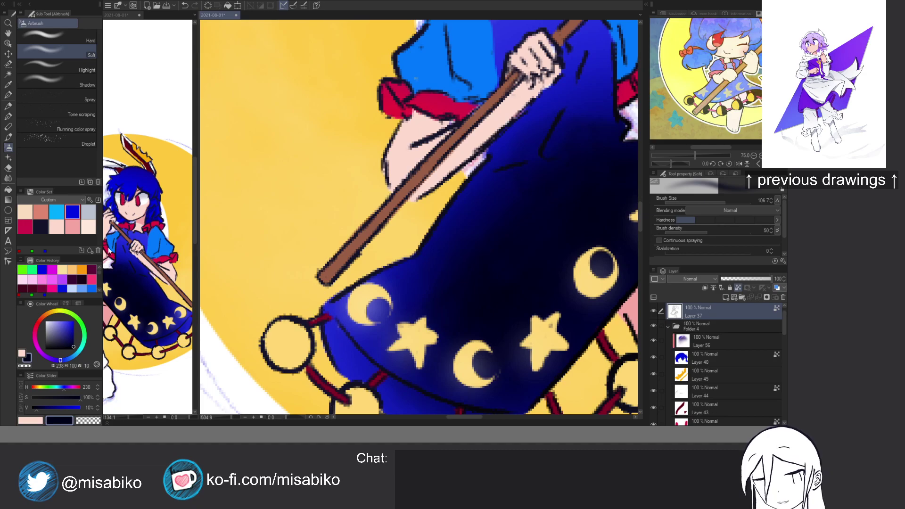
{"action": "left_click", "coordinate": [8, 95]}
{"action": "left_click", "coordinate": [283, 351], "text": "ctrl+shift"}
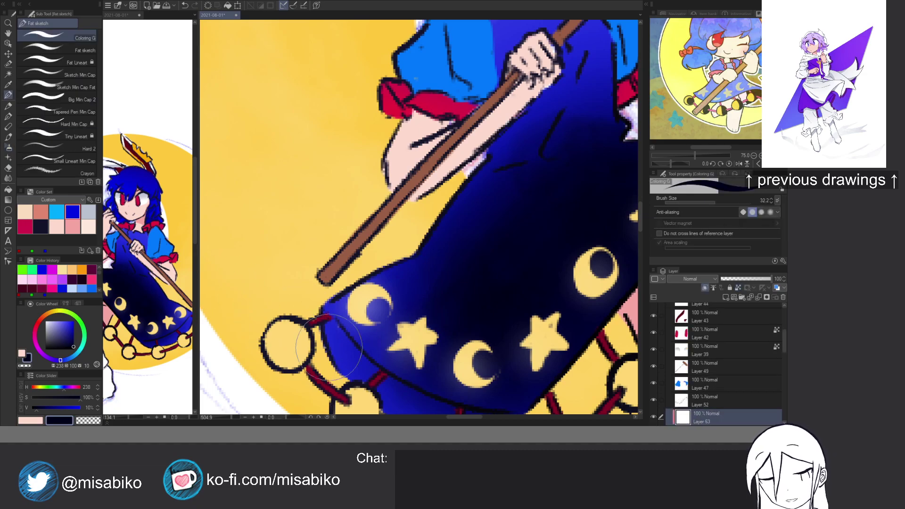
{"action": "mouse_move", "coordinate": [289, 337]}
{"action": "left_mouse_down"}
{"action": "mouse_move", "coordinate": [290, 358]}
{"action": "mouse_move", "coordinate": [293, 349]}
{"action": "mouse_move", "coordinate": [300, 356]}
{"action": "mouse_move", "coordinate": [290, 280]}
{"action": "left_mouse_up"}
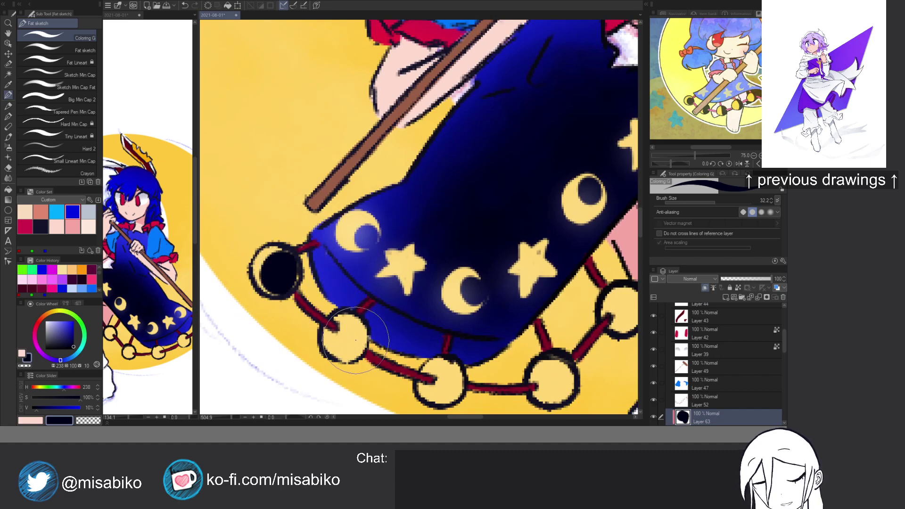
Paint dark navy halves on the bells along the skirt's lower hem with the Coloring G pen at size 32.2.
{"action": "mouse_move", "coordinate": [353, 343]}
{"action": "left_mouse_down"}
{"action": "mouse_move", "coordinate": [344, 347]}
{"action": "mouse_move", "coordinate": [342, 332]}
{"action": "mouse_move", "coordinate": [359, 354]}
{"action": "mouse_move", "coordinate": [366, 340]}
{"action": "mouse_move", "coordinate": [363, 349]}
{"action": "left_mouse_up"}
{"action": "key", "text": "ctrl+z"}
{"action": "mouse_move", "coordinate": [443, 376]}
{"action": "left_mouse_down"}
{"action": "mouse_move", "coordinate": [438, 332]}
{"action": "mouse_move", "coordinate": [431, 366]}
{"action": "mouse_move", "coordinate": [440, 320]}
{"action": "mouse_move", "coordinate": [443, 366]}
{"action": "left_mouse_up"}
{"action": "mouse_move", "coordinate": [479, 318]}
{"action": "left_mouse_down"}
{"action": "mouse_move", "coordinate": [412, 310]}
{"action": "mouse_move", "coordinate": [496, 351]}
{"action": "mouse_move", "coordinate": [499, 340]}
{"action": "left_mouse_up"}
{"action": "key", "text": "ctrl+z"}
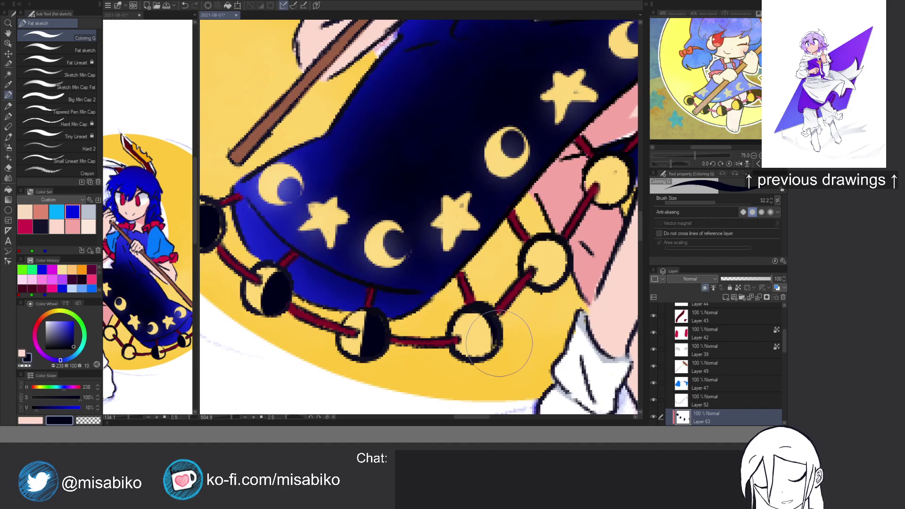
{"action": "mouse_move", "coordinate": [476, 308]}
{"action": "left_mouse_down"}
{"action": "mouse_move", "coordinate": [494, 355]}
{"action": "mouse_move", "coordinate": [468, 347]}
{"action": "mouse_move", "coordinate": [465, 311]}
{"action": "mouse_move", "coordinate": [495, 354]}
{"action": "left_mouse_up"}
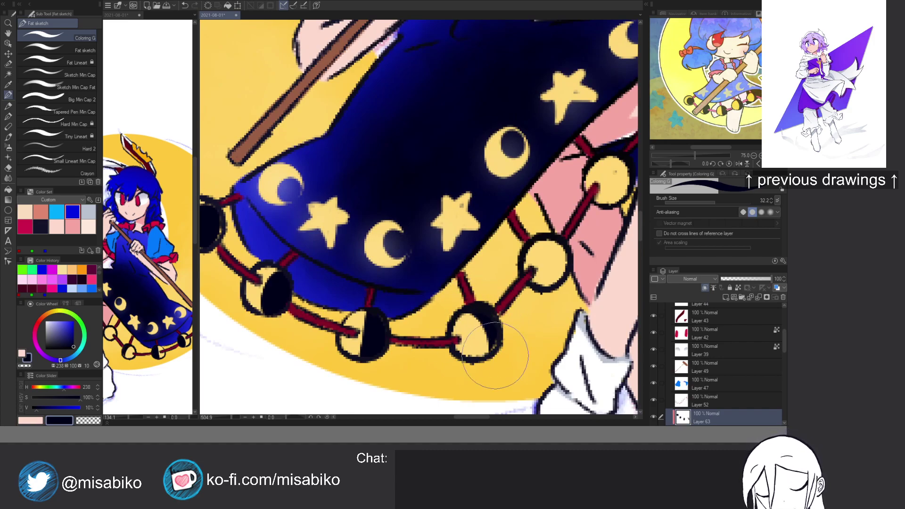
{"action": "mouse_move", "coordinate": [542, 239]}
{"action": "left_mouse_down"}
{"action": "mouse_move", "coordinate": [569, 272]}
{"action": "mouse_move", "coordinate": [566, 250]}
{"action": "mouse_move", "coordinate": [461, 319]}
{"action": "left_mouse_up"}
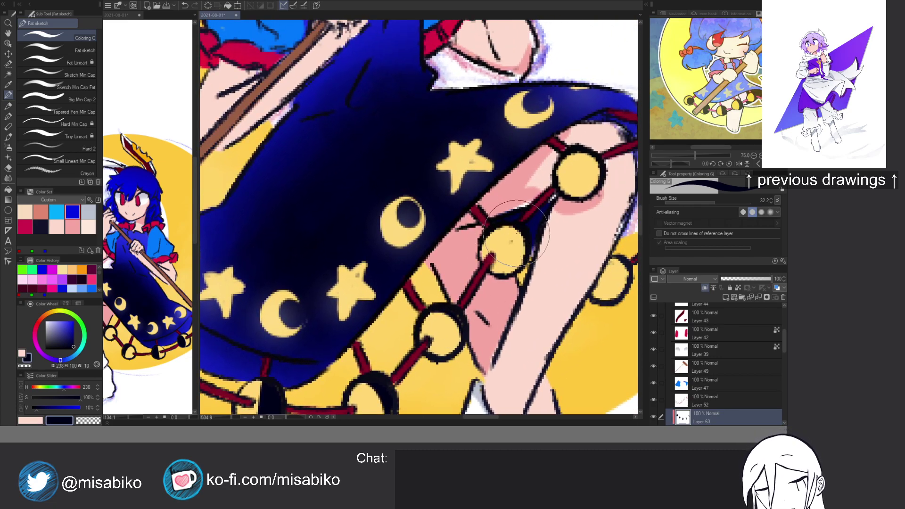
Paint dark navy portions on the remaining bells around the knee and the skirt's far end.
{"action": "mouse_move", "coordinate": [566, 191]}
{"action": "left_mouse_down"}
{"action": "mouse_move", "coordinate": [508, 217]}
{"action": "mouse_move", "coordinate": [460, 261]}
{"action": "mouse_move", "coordinate": [479, 256]}
{"action": "mouse_move", "coordinate": [490, 272]}
{"action": "left_mouse_up"}
{"action": "mouse_move", "coordinate": [451, 246]}
{"action": "left_mouse_down"}
{"action": "mouse_move", "coordinate": [550, 237]}
{"action": "mouse_move", "coordinate": [562, 191]}
{"action": "mouse_move", "coordinate": [567, 234]}
{"action": "mouse_move", "coordinate": [572, 185]}
{"action": "mouse_move", "coordinate": [573, 217]}
{"action": "left_mouse_up"}
{"action": "key", "text": "ctrl+z"}
{"action": "mouse_move", "coordinate": [572, 186]}
{"action": "left_mouse_down"}
{"action": "mouse_move", "coordinate": [565, 223]}
{"action": "mouse_move", "coordinate": [578, 242]}
{"action": "mouse_move", "coordinate": [565, 206]}
{"action": "mouse_move", "coordinate": [565, 231]}
{"action": "left_mouse_up"}
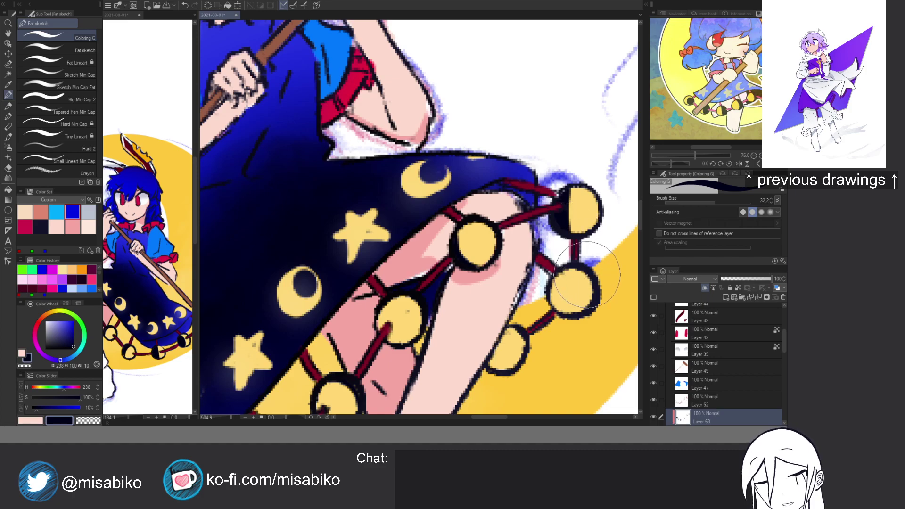
{"action": "mouse_move", "coordinate": [567, 270]}
{"action": "left_mouse_down"}
{"action": "mouse_move", "coordinate": [567, 319]}
{"action": "mouse_move", "coordinate": [569, 271]}
{"action": "mouse_move", "coordinate": [566, 314]}
{"action": "mouse_move", "coordinate": [557, 280]}
{"action": "mouse_move", "coordinate": [557, 307]}
{"action": "mouse_move", "coordinate": [510, 370]}
{"action": "left_mouse_up"}
{"action": "mouse_move", "coordinate": [503, 331]}
{"action": "left_mouse_down"}
{"action": "mouse_move", "coordinate": [511, 349]}
{"action": "mouse_move", "coordinate": [505, 362]}
{"action": "mouse_move", "coordinate": [502, 337]}
{"action": "mouse_move", "coordinate": [487, 372]}
{"action": "left_mouse_up"}
{"action": "key", "text": "ctrl+z"}
{"action": "key", "text": "ctrl+z"}
{"action": "mouse_move", "coordinate": [534, 317]}
{"action": "left_mouse_down"}
{"action": "mouse_move", "coordinate": [513, 320]}
{"action": "mouse_move", "coordinate": [510, 248]}
{"action": "mouse_move", "coordinate": [503, 299]}
{"action": "left_mouse_up"}
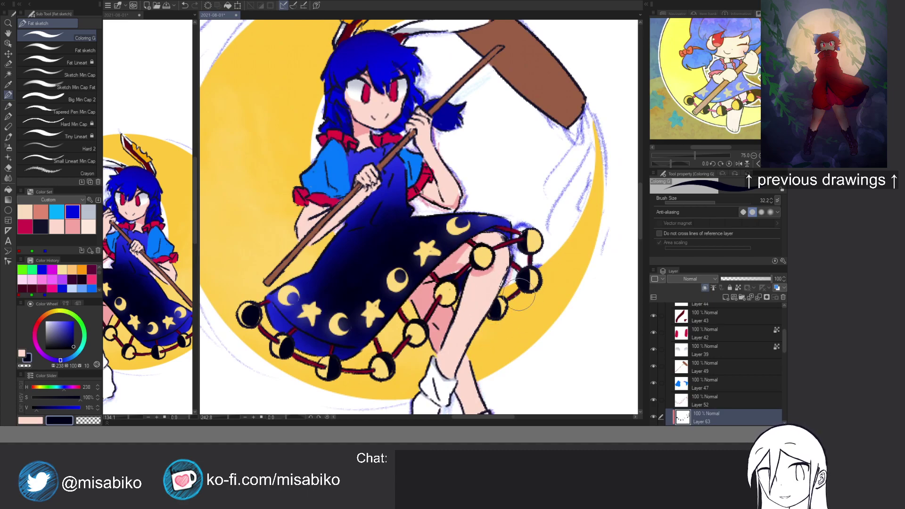
Add a layer mask to the bell shading and soften the dark edges on the lower hem bells with a small Soft airbrush.
{"action": "key", "text": "ctrl+m"}
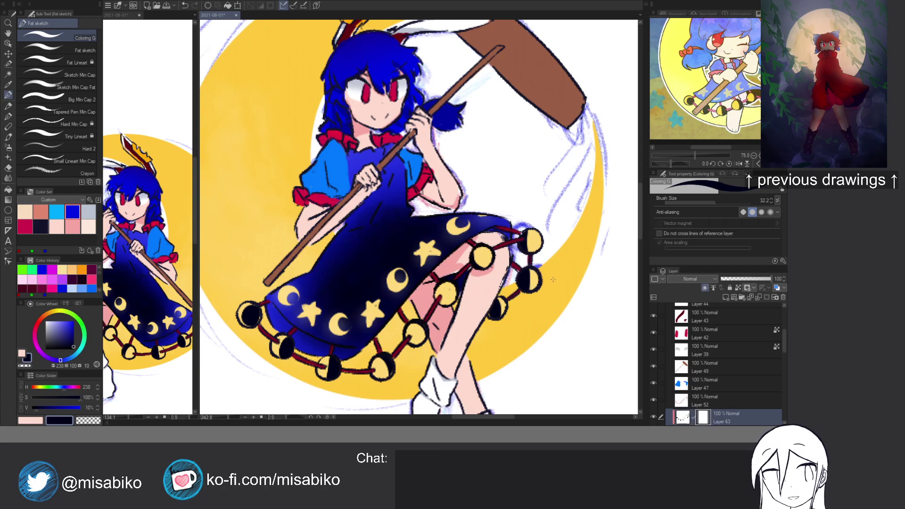
{"action": "key", "text": "b"}
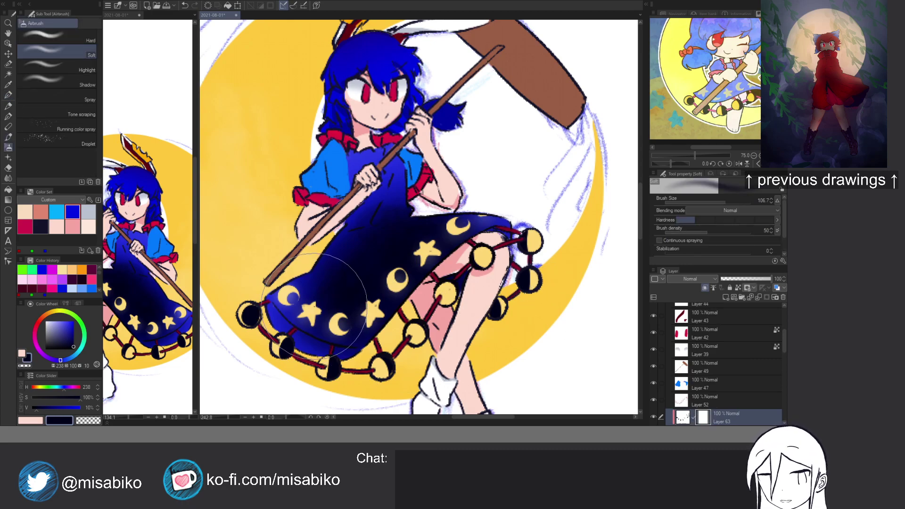
{"action": "scroll", "coordinate": [295, 317], "scroll_direction": "up", "scroll_amount": 5}
{"action": "left_click_drag", "start_coordinate": [295, 317], "coordinate": [247, 352]}
{"action": "mouse_move", "coordinate": [247, 315]}
{"action": "left_mouse_down"}
{"action": "mouse_move", "coordinate": [337, 305]}
{"action": "mouse_move", "coordinate": [283, 322]}
{"action": "mouse_move", "coordinate": [283, 309]}
{"action": "left_mouse_up"}
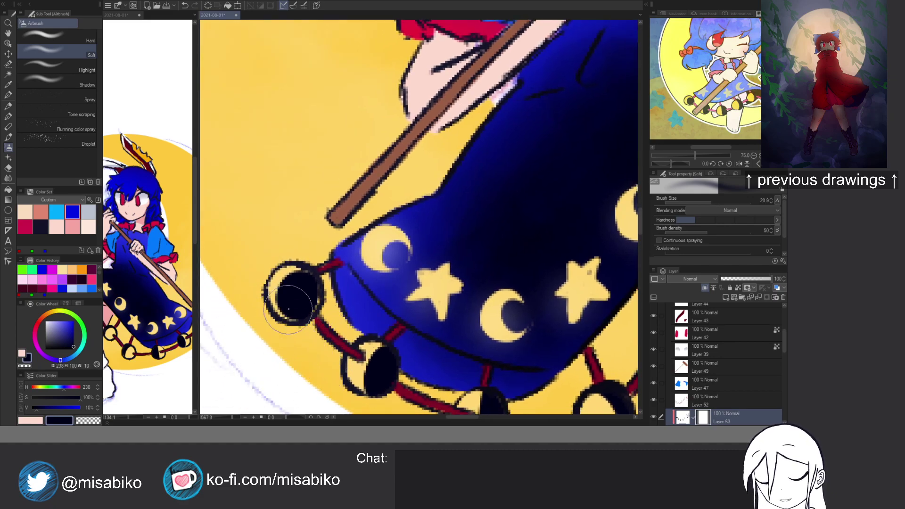
{"action": "key", "text": "ctrl+z"}
{"action": "mouse_move", "coordinate": [304, 275]}
{"action": "left_mouse_down"}
{"action": "mouse_move", "coordinate": [275, 321]}
{"action": "mouse_move", "coordinate": [304, 336]}
{"action": "mouse_move", "coordinate": [305, 305]}
{"action": "mouse_move", "coordinate": [318, 321]}
{"action": "mouse_move", "coordinate": [308, 302]}
{"action": "mouse_move", "coordinate": [320, 277]}
{"action": "mouse_move", "coordinate": [275, 299]}
{"action": "mouse_move", "coordinate": [306, 324]}
{"action": "mouse_move", "coordinate": [285, 308]}
{"action": "left_mouse_up"}
{"action": "key", "text": "ctrl+z"}
{"action": "mouse_move", "coordinate": [365, 358]}
{"action": "left_mouse_down"}
{"action": "mouse_move", "coordinate": [377, 319]}
{"action": "mouse_move", "coordinate": [374, 347]}
{"action": "left_mouse_up"}
{"action": "left_click_drag", "start_coordinate": [461, 324], "coordinate": [386, 300]}
{"action": "left_click_drag", "start_coordinate": [416, 328], "coordinate": [407, 390]}
{"action": "mouse_move", "coordinate": [476, 320]}
{"action": "left_mouse_down"}
{"action": "mouse_move", "coordinate": [410, 280]}
{"action": "mouse_move", "coordinate": [488, 341]}
{"action": "left_mouse_up"}
Soften the shading on the bells around the knee and far hem with transparent color, Soft airbrush size 11.
{"action": "mouse_move", "coordinate": [552, 249]}
{"action": "left_mouse_down"}
{"action": "mouse_move", "coordinate": [444, 297]}
{"action": "mouse_move", "coordinate": [468, 296]}
{"action": "mouse_move", "coordinate": [425, 338]}
{"action": "left_mouse_up"}
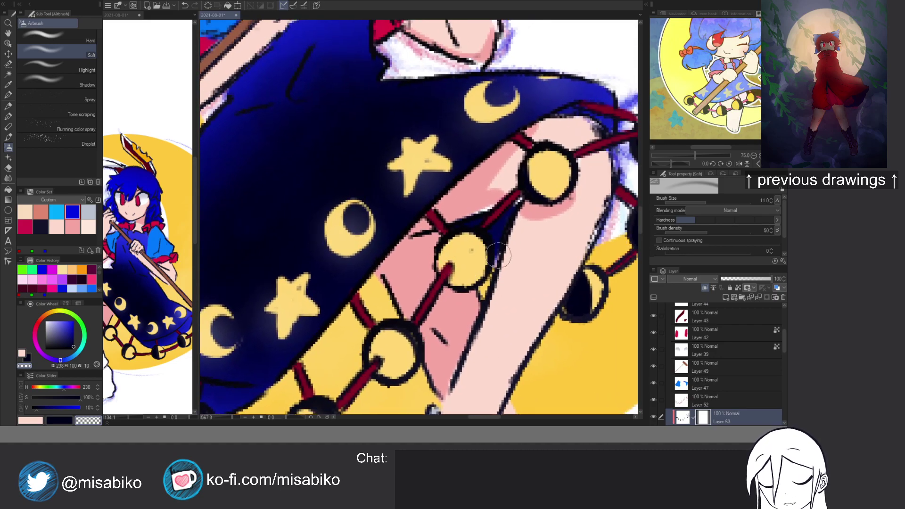
{"action": "left_click_drag", "start_coordinate": [529, 166], "coordinate": [542, 194]}
{"action": "left_click_drag", "start_coordinate": [556, 239], "coordinate": [500, 240]}
{"action": "left_click_drag", "start_coordinate": [532, 269], "coordinate": [538, 317]}
{"action": "key", "text": "ctrl+z"}
{"action": "left_click_drag", "start_coordinate": [543, 285], "coordinate": [495, 340]}
{"action": "mouse_move", "coordinate": [553, 249]}
{"action": "left_mouse_down"}
{"action": "mouse_move", "coordinate": [542, 323]}
{"action": "mouse_move", "coordinate": [546, 264]}
{"action": "left_mouse_up"}
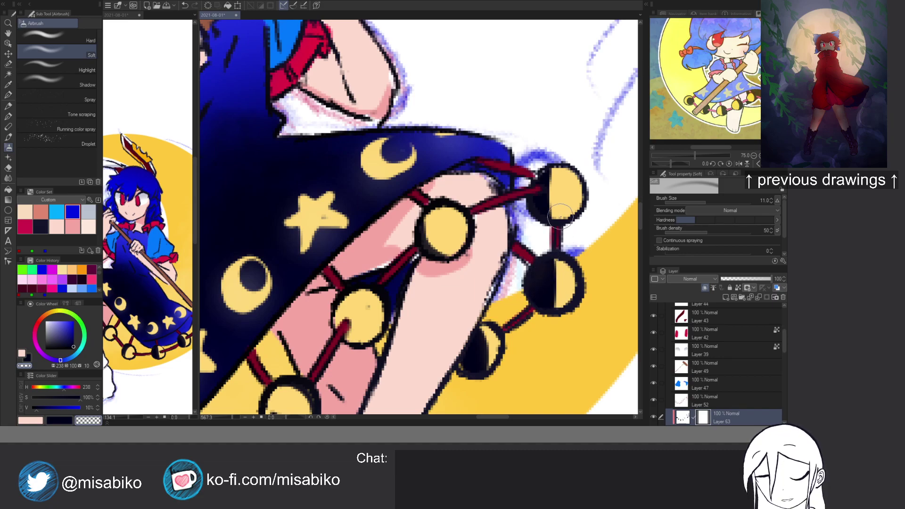
{"action": "left_click_drag", "start_coordinate": [554, 257], "coordinate": [556, 319]}
{"action": "left_click_drag", "start_coordinate": [561, 243], "coordinate": [555, 226]}
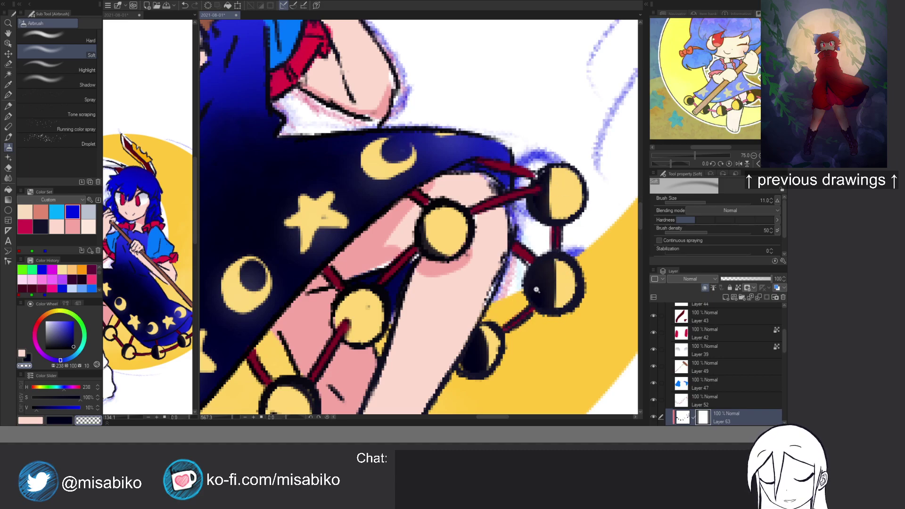
{"action": "scroll", "coordinate": [538, 289], "scroll_direction": "down", "scroll_amount": 5}
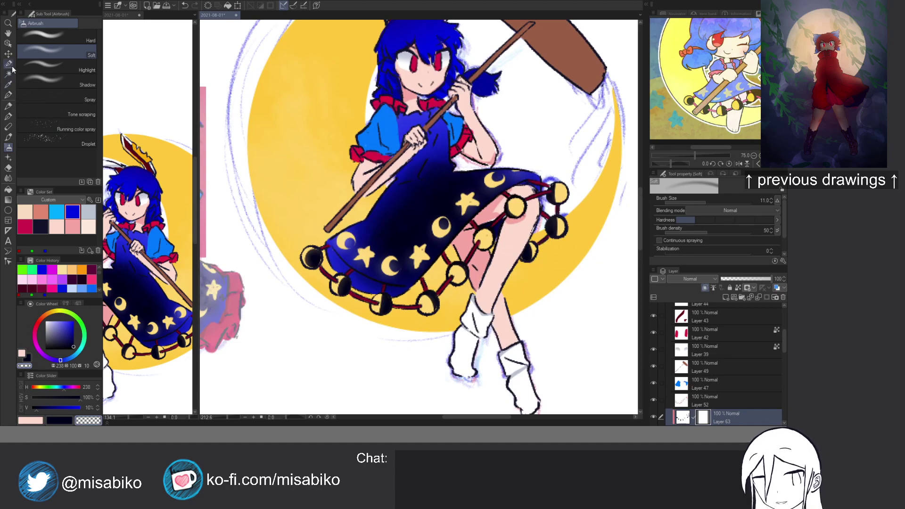
Pick the light yellow of the leftmost bell and select the bells' base layer for the Coloring G pen.
{"action": "left_click", "coordinate": [10, 95]}
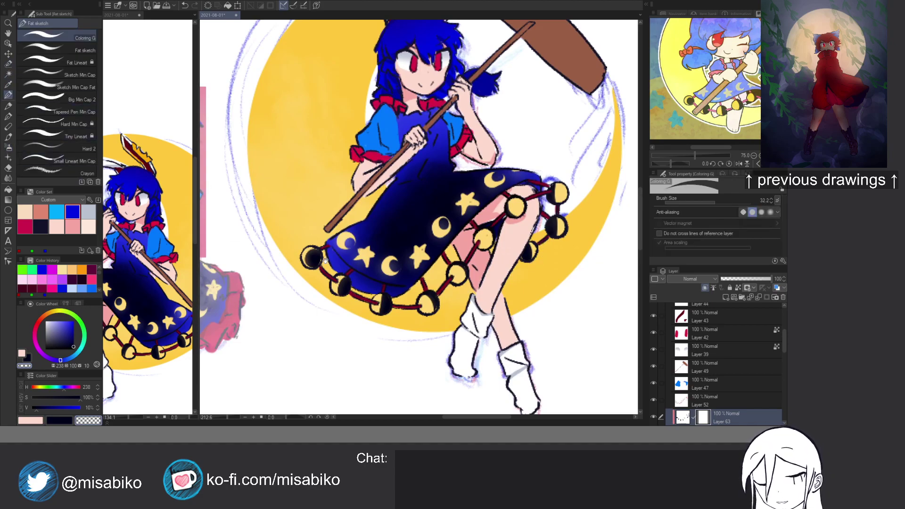
{"action": "scroll", "coordinate": [325, 262], "scroll_direction": "up", "scroll_amount": 5}
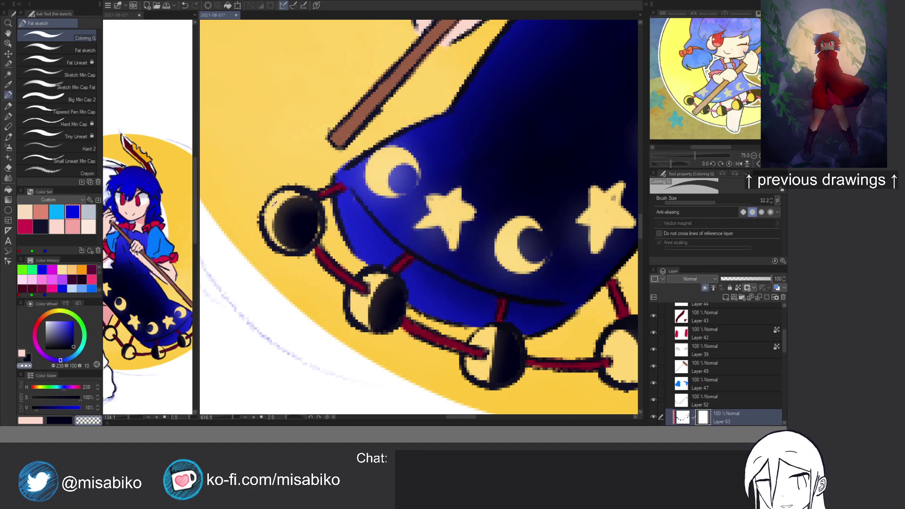
{"action": "left_click", "coordinate": [278, 203], "text": "alt"}
{"action": "left_click", "coordinate": [276, 204], "text": "ctrl+shift"}
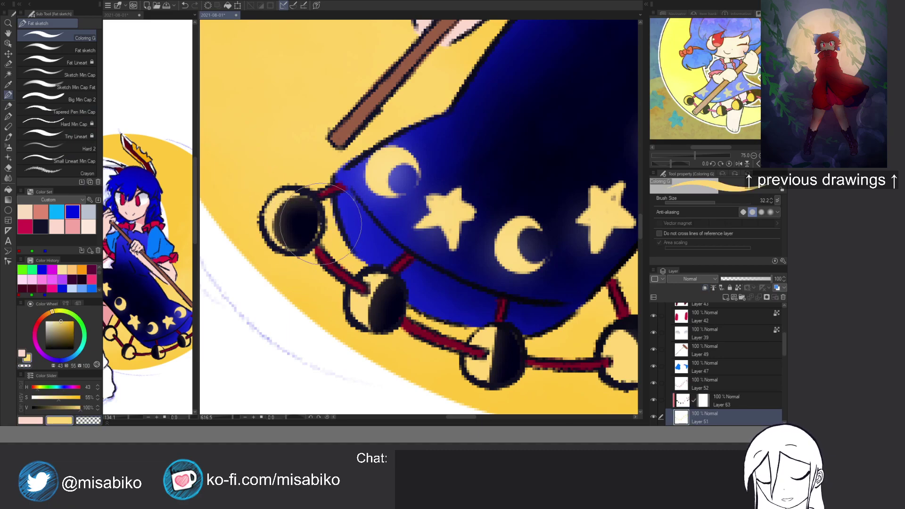
{"action": "scroll", "coordinate": [427, 229], "scroll_direction": "down", "scroll_amount": 5}
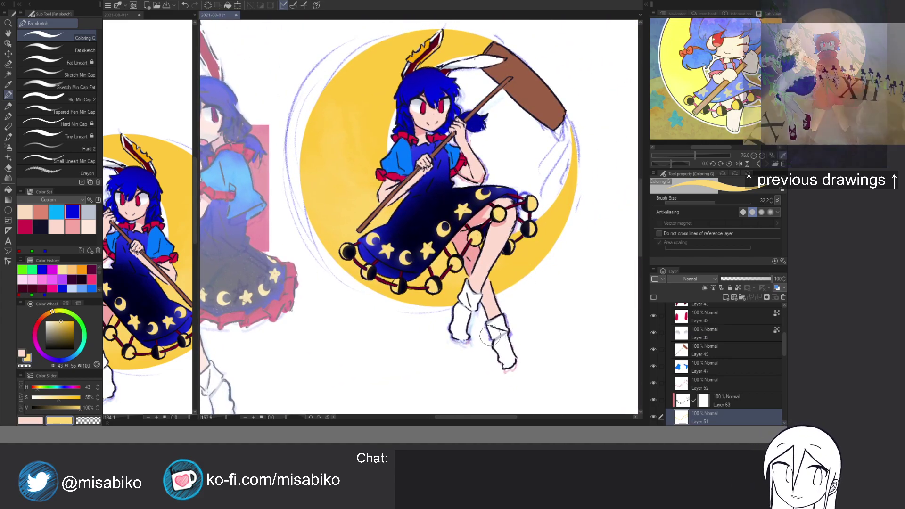
Pick the iris red, darken it to 53% brightness, and paint pupils in both eyes on a new layer.
{"action": "scroll", "coordinate": [480, 88], "scroll_direction": "up", "scroll_amount": 3}
{"action": "scroll", "coordinate": [481, 88], "scroll_direction": "up", "scroll_amount": 3}
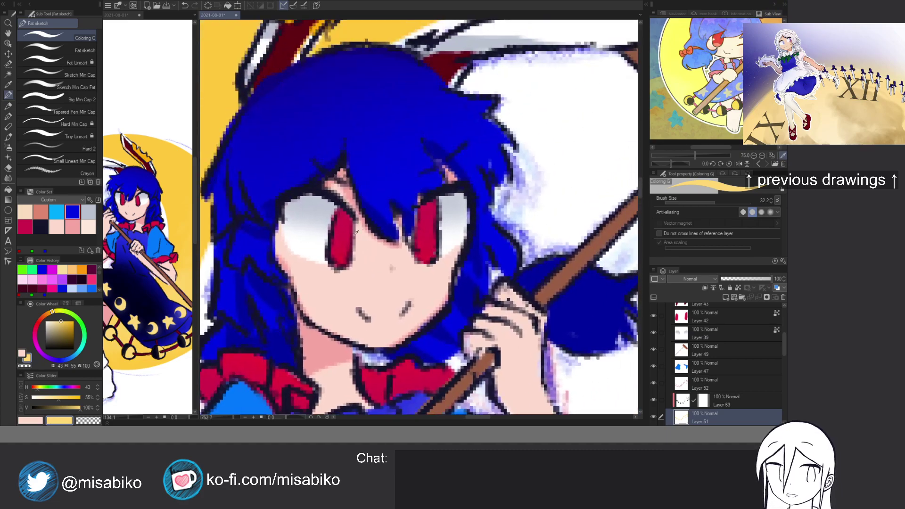
{"action": "left_click", "coordinate": [341, 241], "text": "alt"}
{"action": "left_click", "coordinate": [57, 407]}
{"action": "left_click_drag", "start_coordinate": [78, 403], "coordinate": [81, 403]}
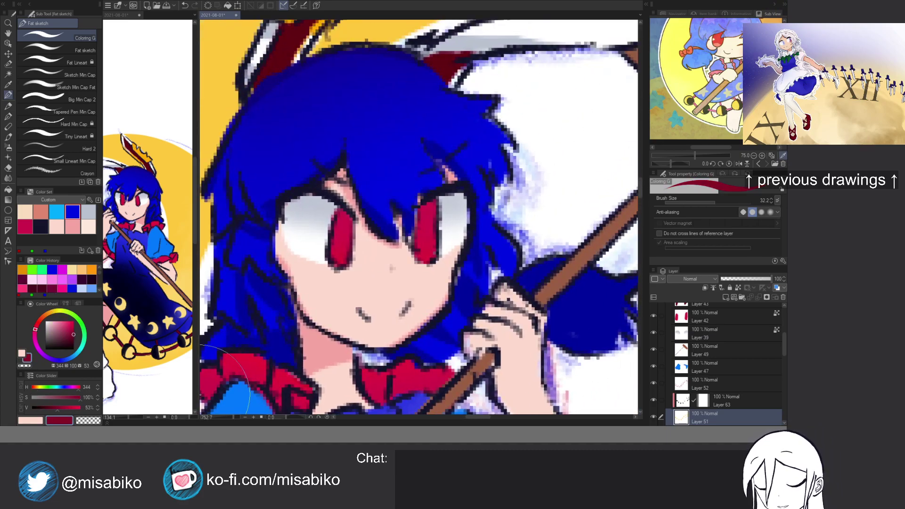
{"action": "key", "text": "ctrl+shift+n"}
{"action": "left_click_drag", "start_coordinate": [340, 228], "coordinate": [343, 242]}
{"action": "left_click_drag", "start_coordinate": [430, 219], "coordinate": [427, 248]}
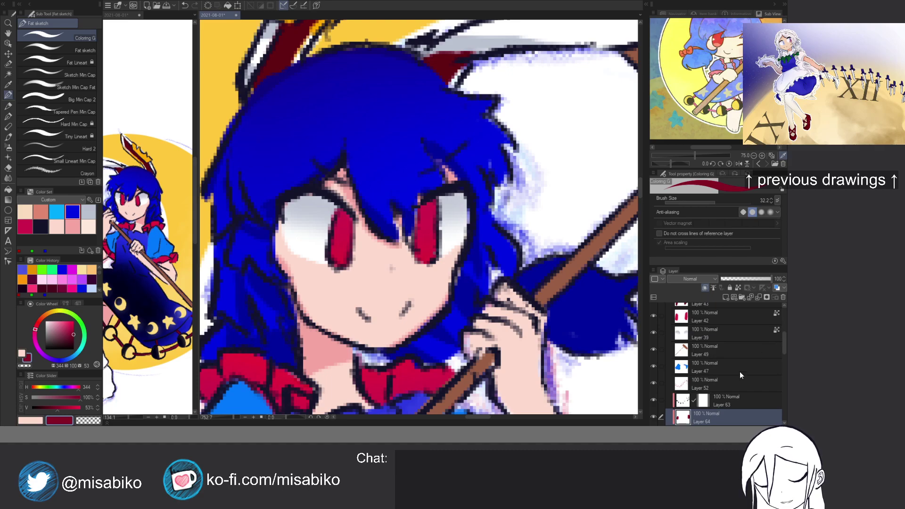
Move the pupil layer directly above the red iris layer so that it clips to the irises.
{"action": "left_click", "coordinate": [724, 400]}
{"action": "left_click_drag", "start_coordinate": [723, 417], "coordinate": [721, 392]}
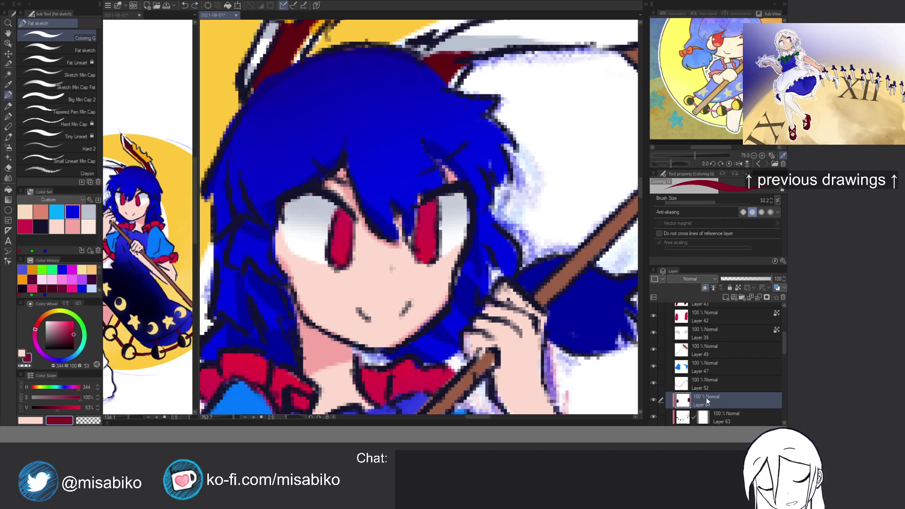
{"action": "left_click_drag", "start_coordinate": [706, 405], "coordinate": [698, 334]}
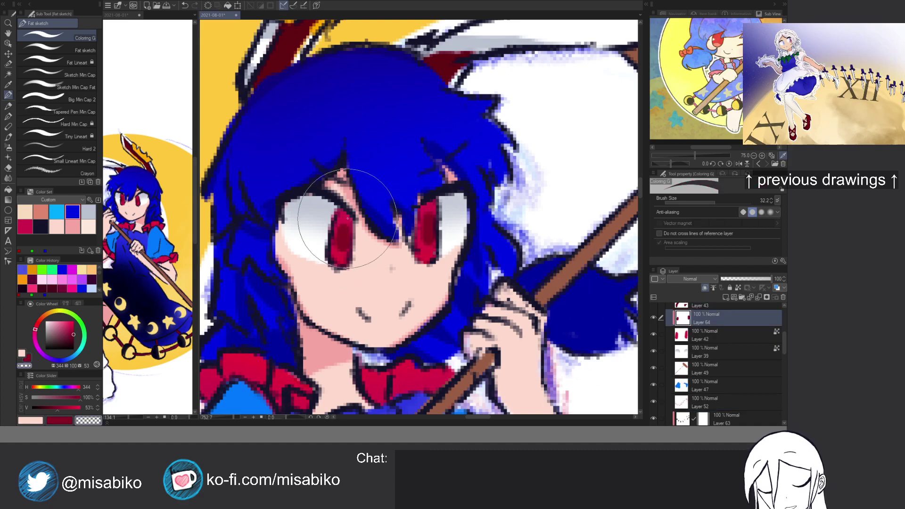
Clear the pupil layer and repaint dark red shading in both irises, trimming it with transparent color.
{"action": "key", "text": "Delete"}
{"action": "key", "text": "c"}
{"action": "left_click_drag", "start_coordinate": [428, 230], "coordinate": [430, 245]}
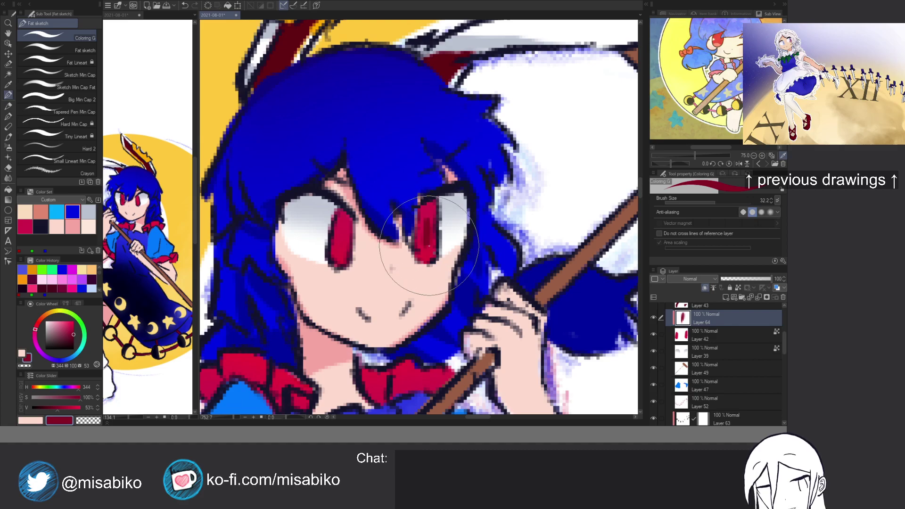
{"action": "left_click_drag", "start_coordinate": [342, 229], "coordinate": [339, 244]}
{"action": "key", "text": "c"}
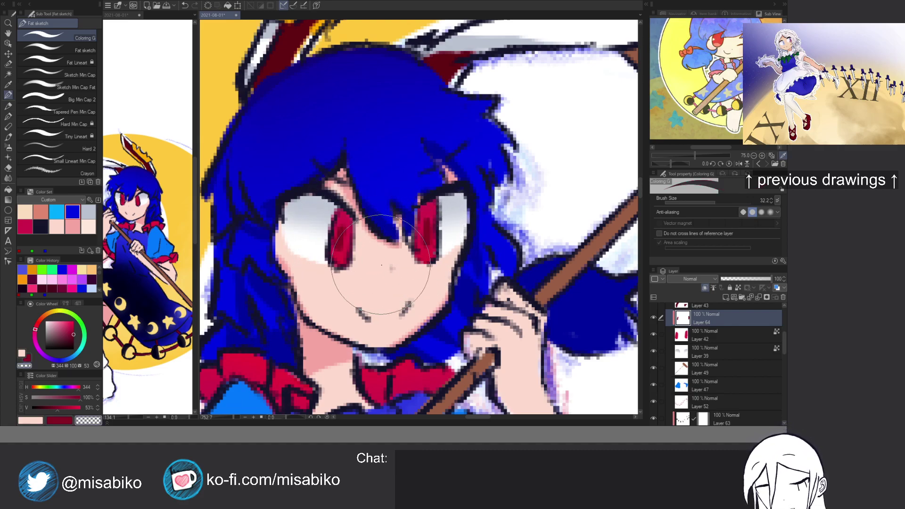
{"action": "scroll", "coordinate": [455, 216], "scroll_direction": "down", "scroll_amount": 3}
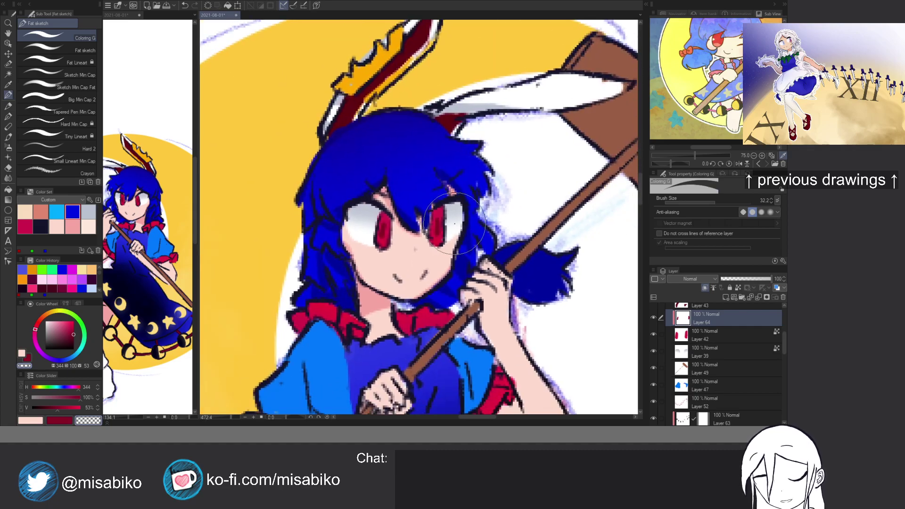
Add a new layer above the line art and draw small white highlights in both irises with the Hard Min Cap pen.
{"action": "left_click", "coordinate": [461, 214], "text": "ctrl+shift"}
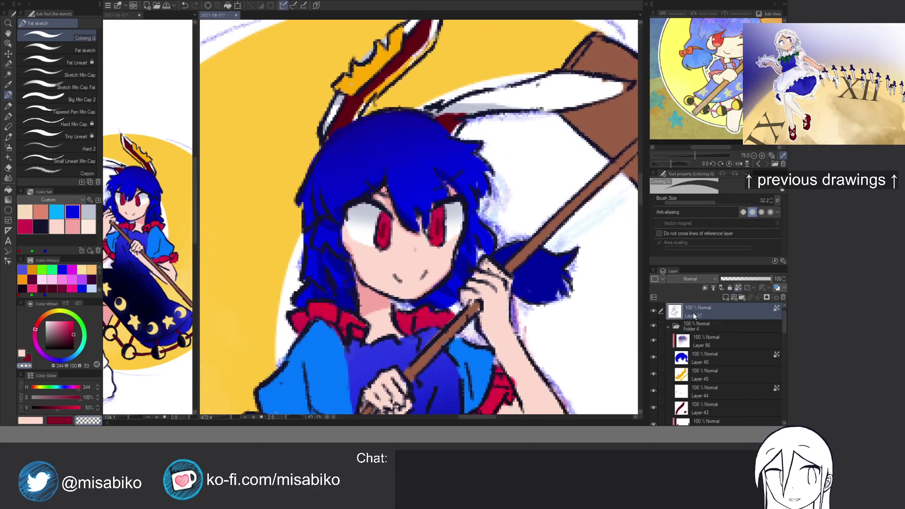
{"action": "key", "text": "ctrl+shift+n"}
{"action": "left_click_drag", "start_coordinate": [58, 329], "coordinate": [27, 254]}
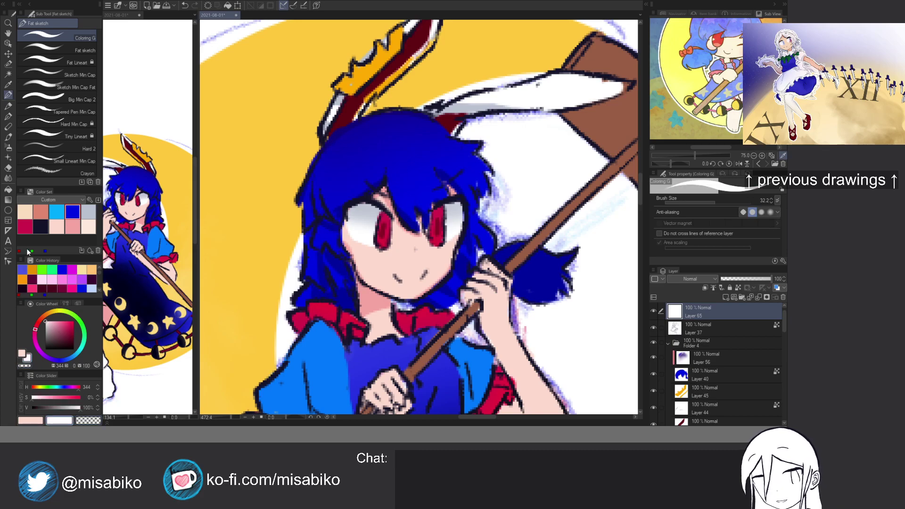
{"action": "left_click", "coordinate": [56, 124]}
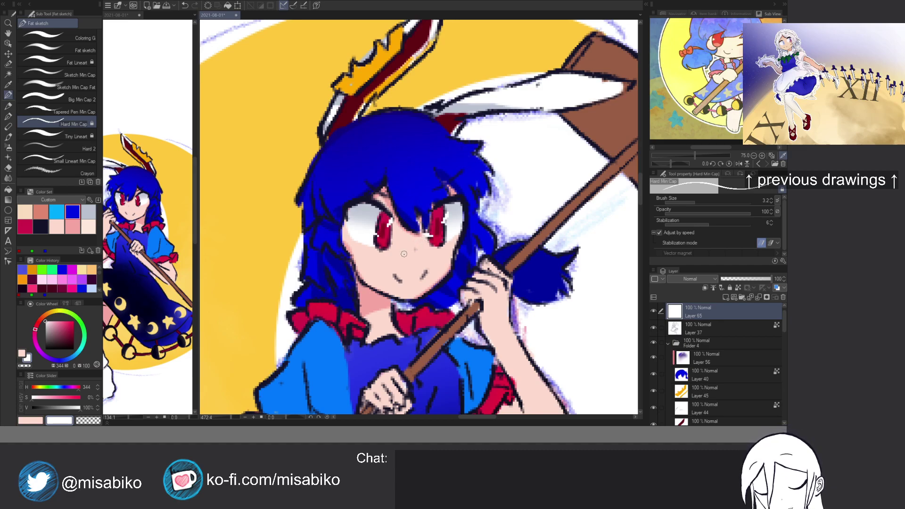
{"action": "left_click_drag", "start_coordinate": [409, 258], "coordinate": [382, 192]}
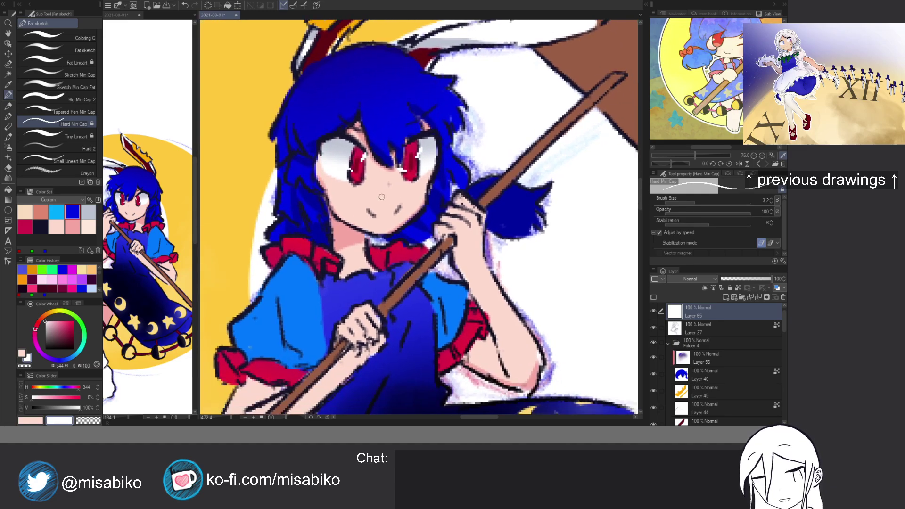
Pick the dress's deep blue and shade the sleeves on their base layer with the Bit husky brush.
{"action": "key", "text": "b"}
{"action": "key", "text": "b"}
{"action": "key", "text": "b"}
{"action": "key", "text": "b"}
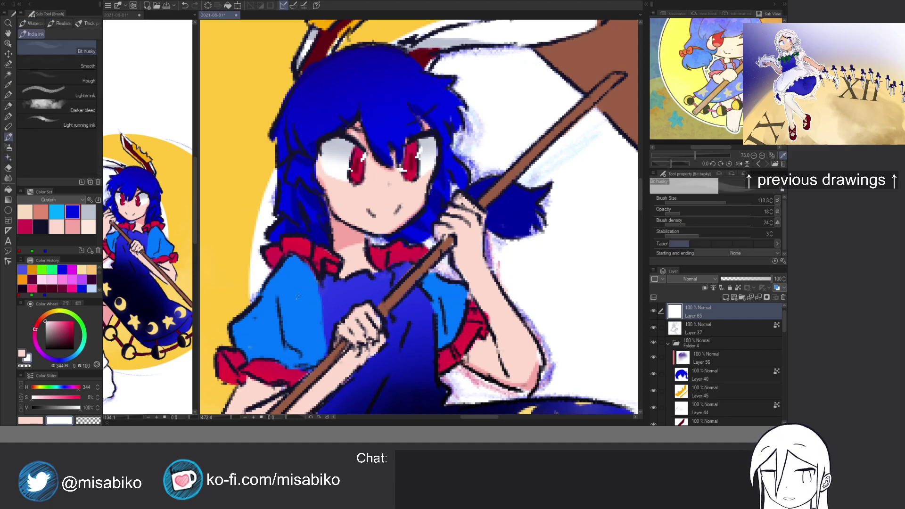
{"action": "left_click", "coordinate": [298, 299], "text": "ctrl+shift"}
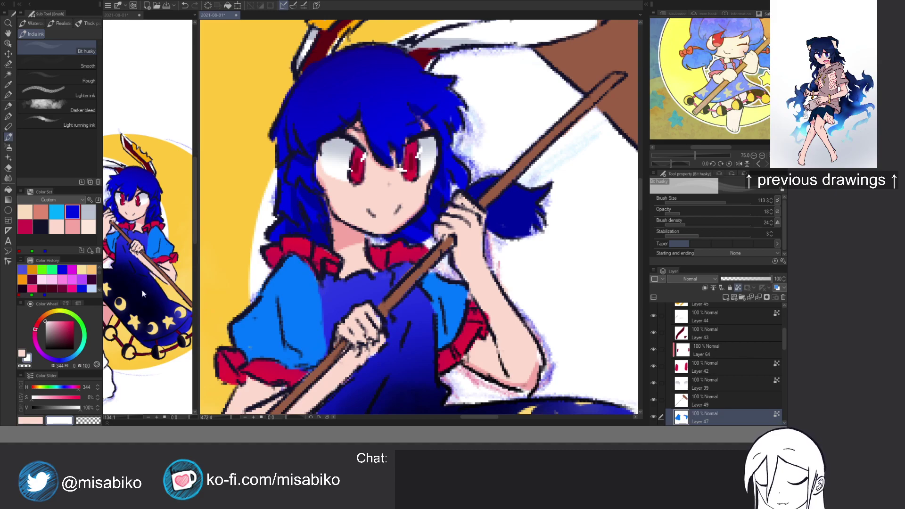
{"action": "left_click", "coordinate": [148, 294]}
{"action": "mouse_move", "coordinate": [322, 264]}
{"action": "left_mouse_down"}
{"action": "mouse_move", "coordinate": [367, 302]}
{"action": "mouse_move", "coordinate": [276, 245]}
{"action": "mouse_move", "coordinate": [283, 261]}
{"action": "mouse_move", "coordinate": [318, 275]}
{"action": "mouse_move", "coordinate": [300, 267]}
{"action": "mouse_move", "coordinate": [317, 287]}
{"action": "mouse_move", "coordinate": [292, 274]}
{"action": "mouse_move", "coordinate": [339, 304]}
{"action": "left_mouse_up"}
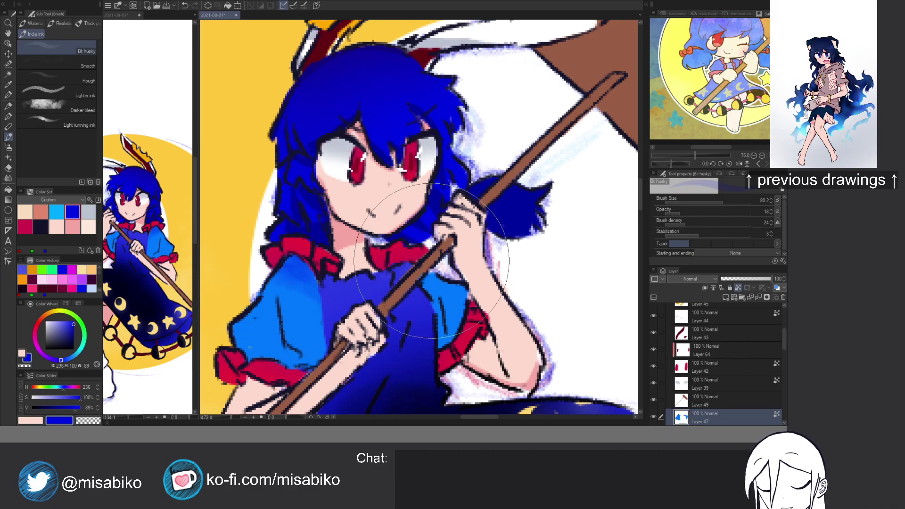
Pick the sleeve's light blue as the main color and soften the deep blue sleeve shading.
{"action": "scroll", "coordinate": [432, 260], "scroll_direction": "down", "scroll_amount": 4}
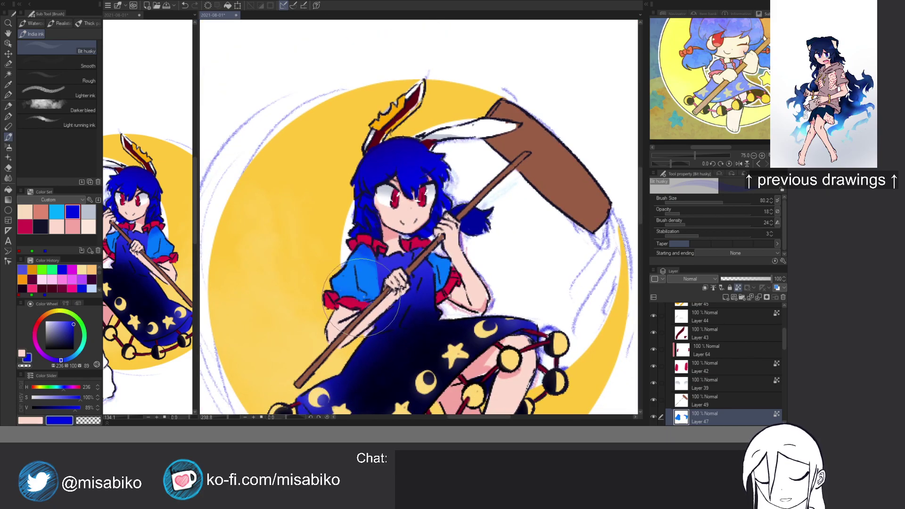
{"action": "key", "text": "x"}
{"action": "left_click", "coordinate": [364, 281], "text": "alt"}
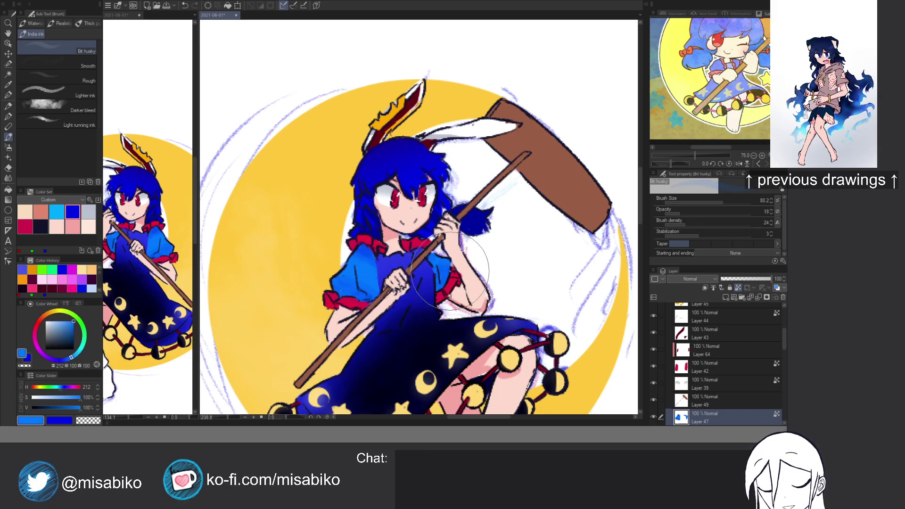
{"action": "key", "text": "ctrl+minus"}
{"action": "left_click_drag", "start_coordinate": [445, 230], "coordinate": [443, 220]}
{"action": "left_click_drag", "start_coordinate": [471, 250], "coordinate": [441, 234]}
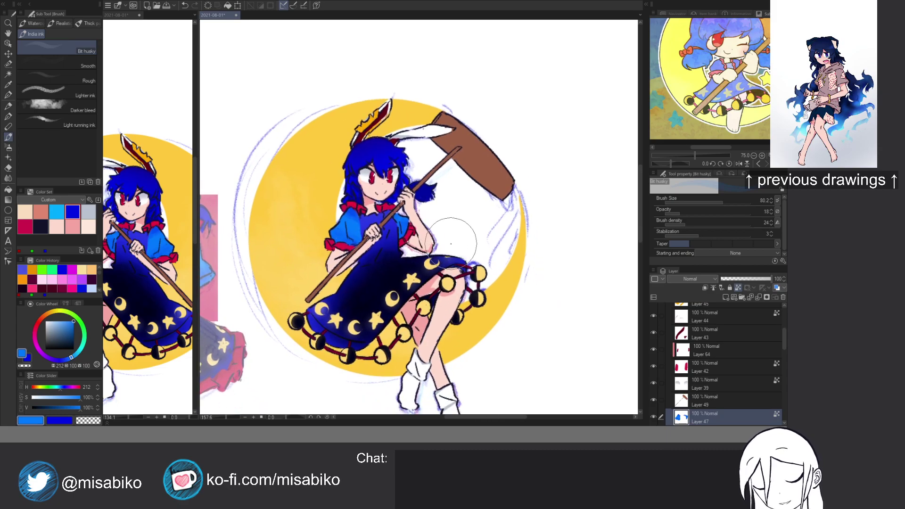
Choose the Coloring G pen, select the mallet's base layer, and add a new clipped layer above it.
{"action": "left_click", "coordinate": [9, 95]}
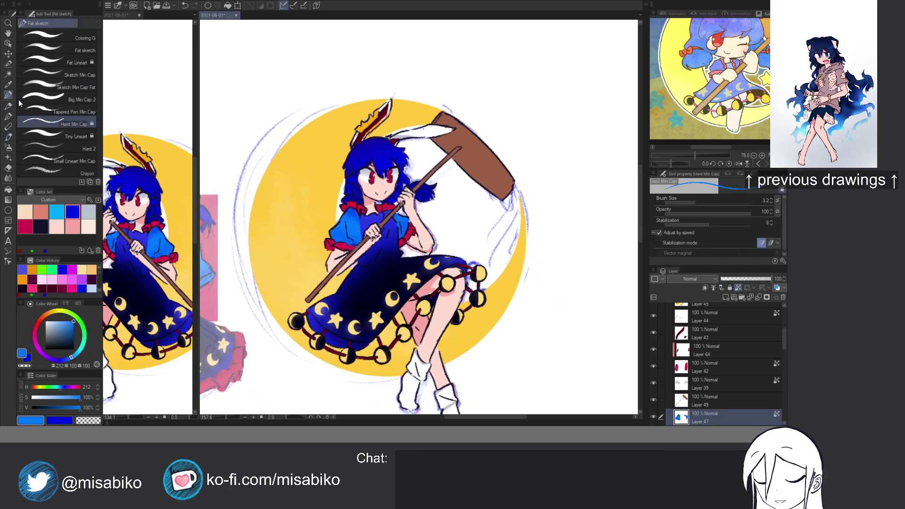
{"action": "left_click", "coordinate": [57, 36]}
{"action": "left_click_drag", "start_coordinate": [415, 335], "coordinate": [460, 330]}
{"action": "mouse_move", "coordinate": [425, 310]}
{"action": "left_mouse_down"}
{"action": "mouse_move", "coordinate": [392, 217]}
{"action": "mouse_move", "coordinate": [375, 298]}
{"action": "mouse_move", "coordinate": [393, 321]}
{"action": "left_mouse_up"}
{"action": "left_click_drag", "start_coordinate": [446, 211], "coordinate": [438, 282]}
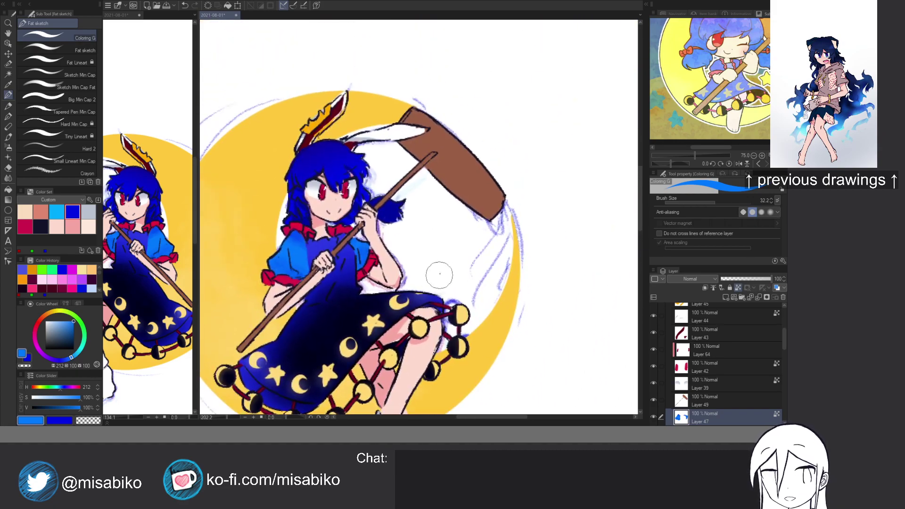
{"action": "left_click", "coordinate": [465, 181], "text": "ctrl+shift"}
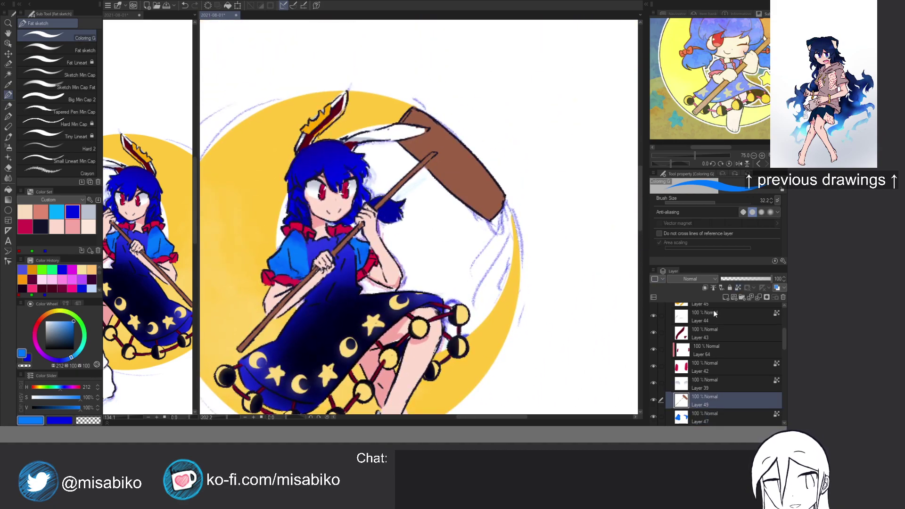
{"action": "key", "text": "ctrl+shift+n"}
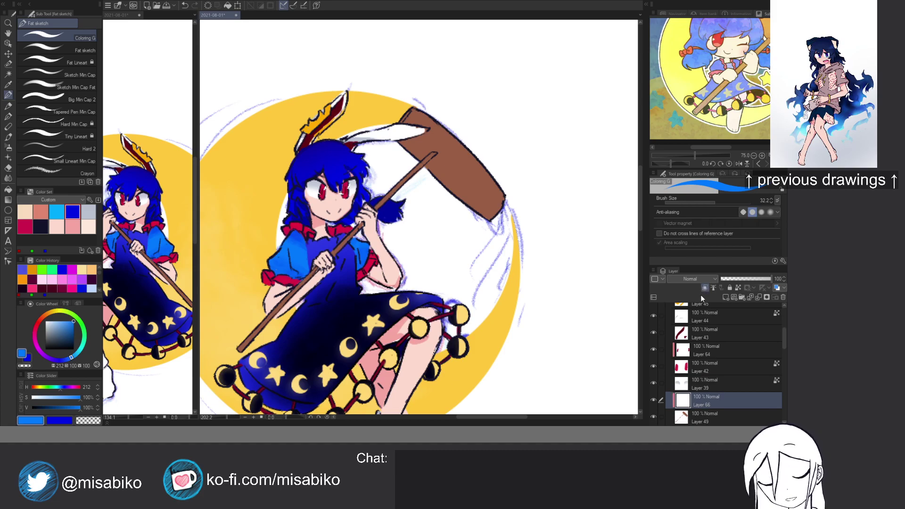
Switch to the Darker bleed ink brush and choose the crimson swatch from the color set.
{"action": "key", "text": "b"}
{"action": "key", "text": "b"}
{"action": "key", "text": "b"}
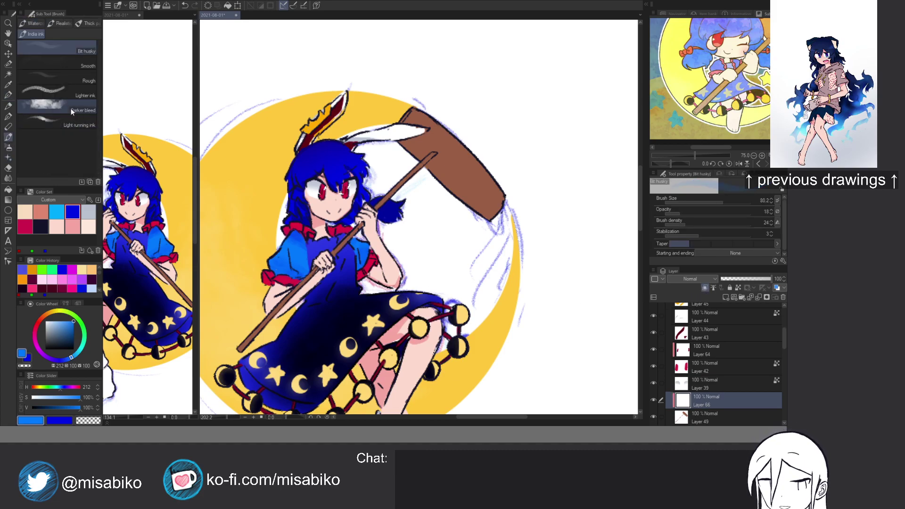
{"action": "left_click", "coordinate": [73, 112]}
{"action": "left_click", "coordinate": [27, 221]}
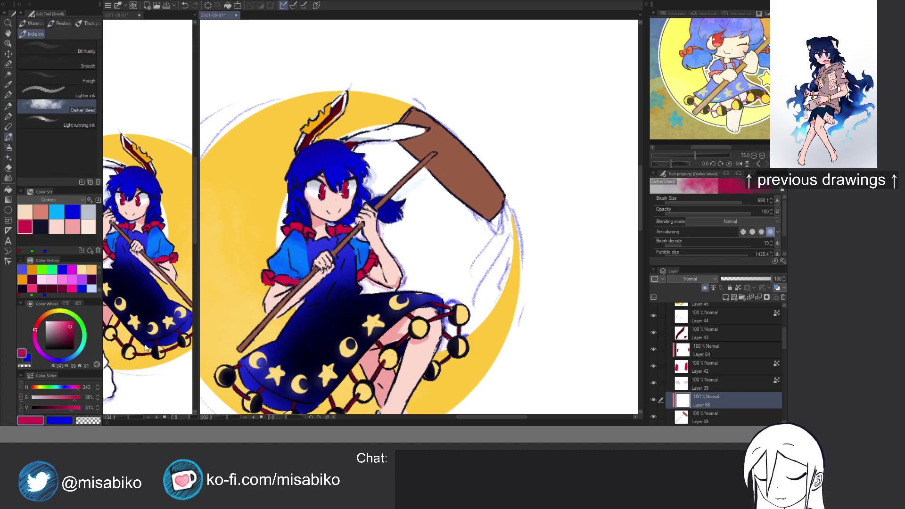
Reduce the Darker bleed brush size to 17.5, undoing the test strokes on the mallet head.
{"action": "mouse_move", "coordinate": [498, 202]}
{"action": "left_mouse_down"}
{"action": "mouse_move", "coordinate": [511, 229]}
{"action": "mouse_move", "coordinate": [422, 228]}
{"action": "left_mouse_up"}
{"action": "key", "text": "ctrl+z"}
{"action": "left_click_drag", "start_coordinate": [635, 221], "coordinate": [455, 266]}
{"action": "mouse_move", "coordinate": [565, 265]}
{"action": "left_mouse_down"}
{"action": "mouse_move", "coordinate": [580, 301]}
{"action": "mouse_move", "coordinate": [499, 276]}
{"action": "mouse_move", "coordinate": [480, 279]}
{"action": "mouse_move", "coordinate": [490, 285]}
{"action": "left_mouse_up"}
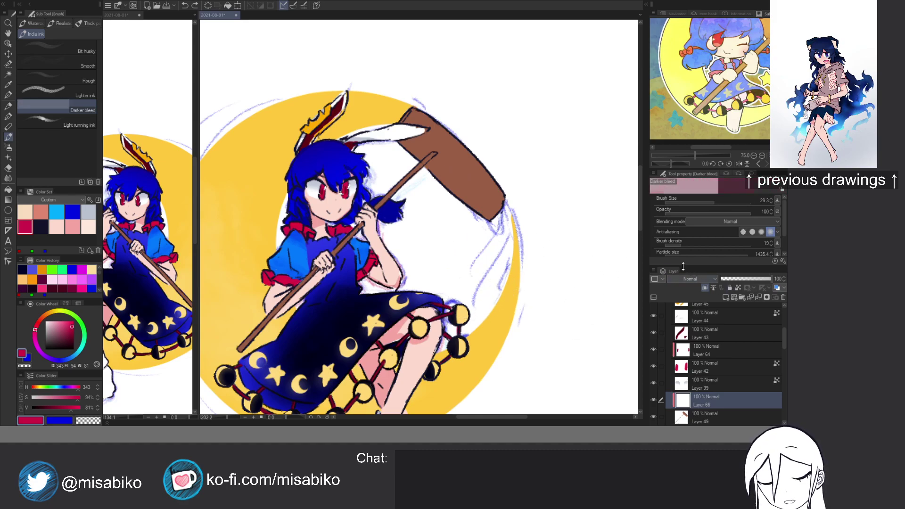
{"action": "left_click_drag", "start_coordinate": [499, 225], "coordinate": [491, 191]}
{"action": "key", "text": "ctrl+z"}
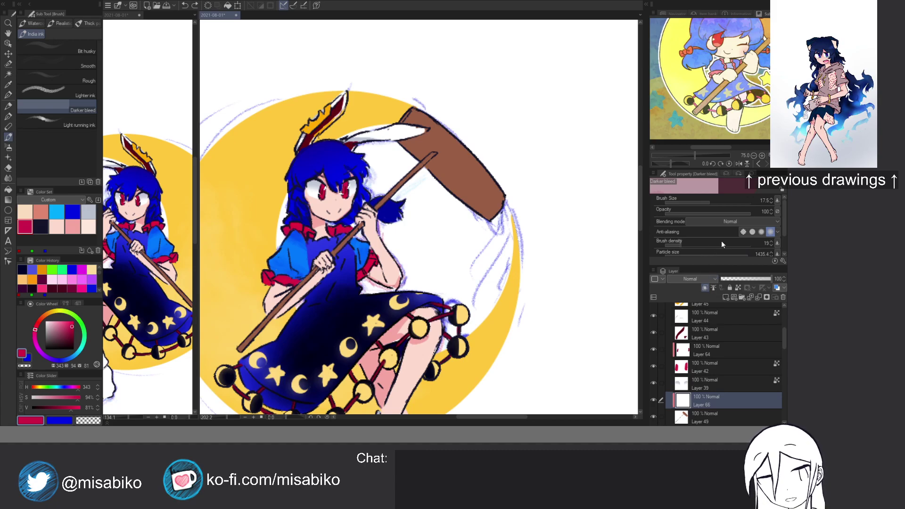
Set the brush's particle size to 23.3 and turn on its watercolor edge, undoing the test stroke.
{"action": "left_click_drag", "start_coordinate": [701, 254], "coordinate": [709, 253]}
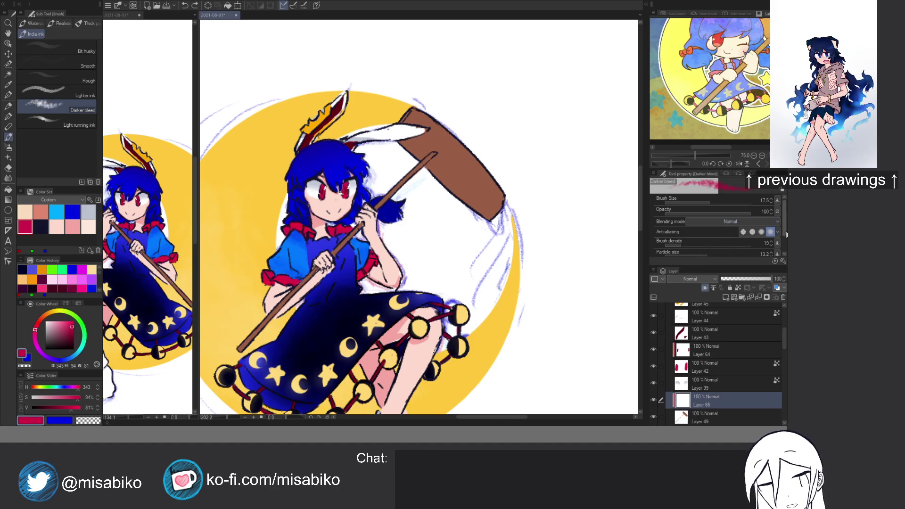
{"action": "scroll", "coordinate": [786, 232], "scroll_direction": "down", "scroll_amount": 2}
{"action": "left_click", "coordinate": [660, 248]}
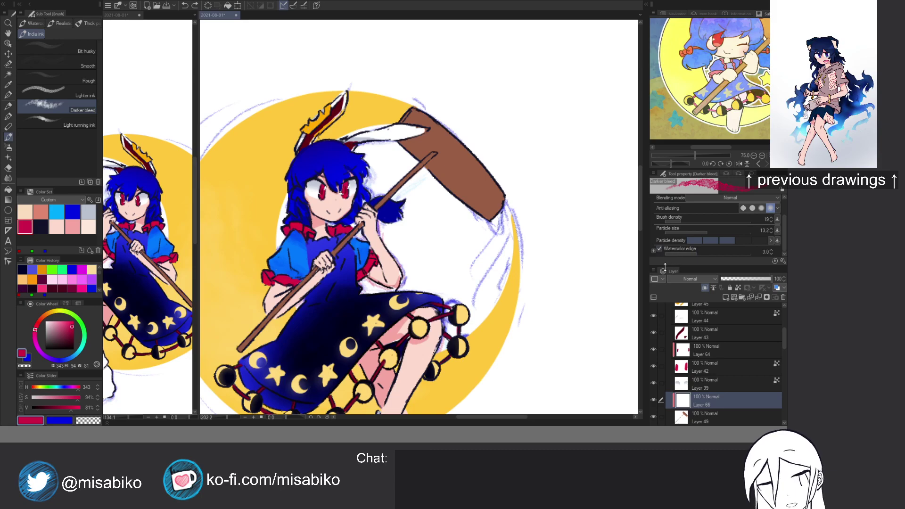
{"action": "left_click_drag", "start_coordinate": [501, 186], "coordinate": [491, 217]}
{"action": "key", "text": "ctrl+z"}
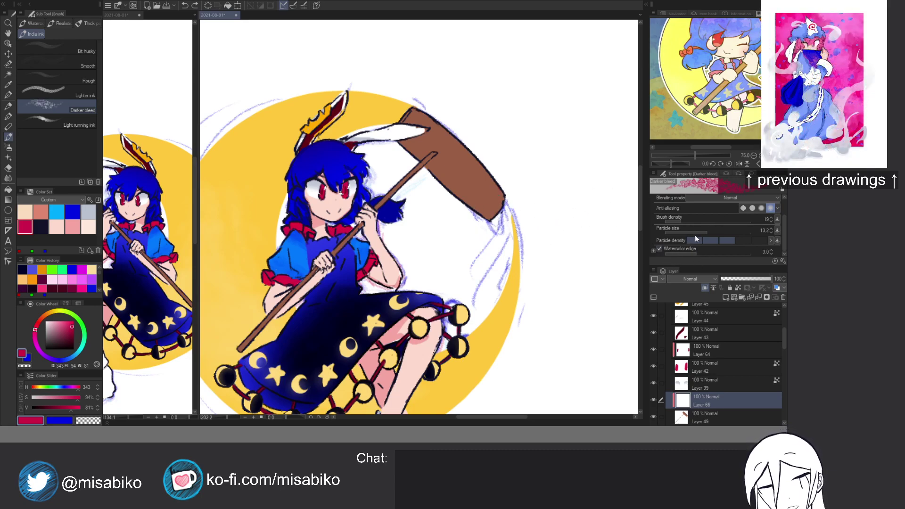
{"action": "left_click", "coordinate": [710, 231]}
{"action": "left_click", "coordinate": [712, 231]}
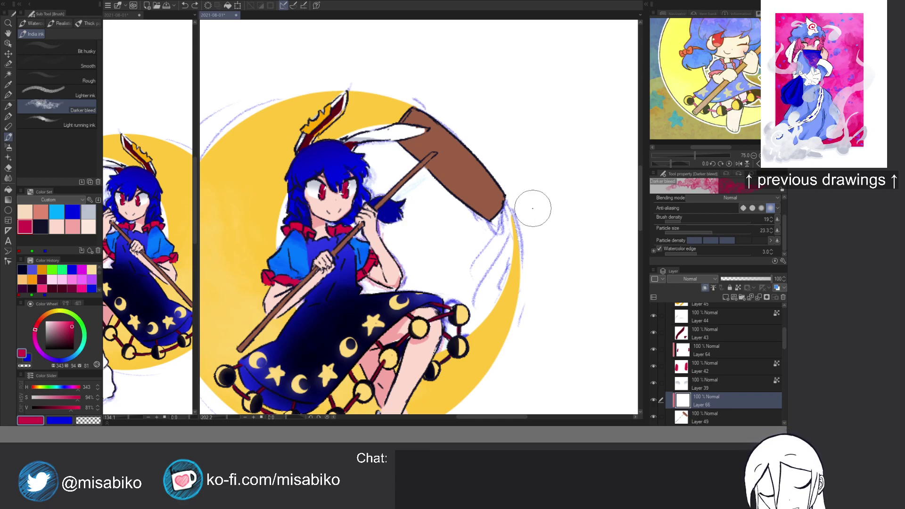
Paint blotchy crimson texture over the mallet head's lower end and trim it with transparent color.
{"action": "mouse_move", "coordinate": [500, 194]}
{"action": "left_mouse_down"}
{"action": "mouse_move", "coordinate": [484, 223]}
{"action": "mouse_move", "coordinate": [481, 201]}
{"action": "mouse_move", "coordinate": [490, 228]}
{"action": "left_mouse_up"}
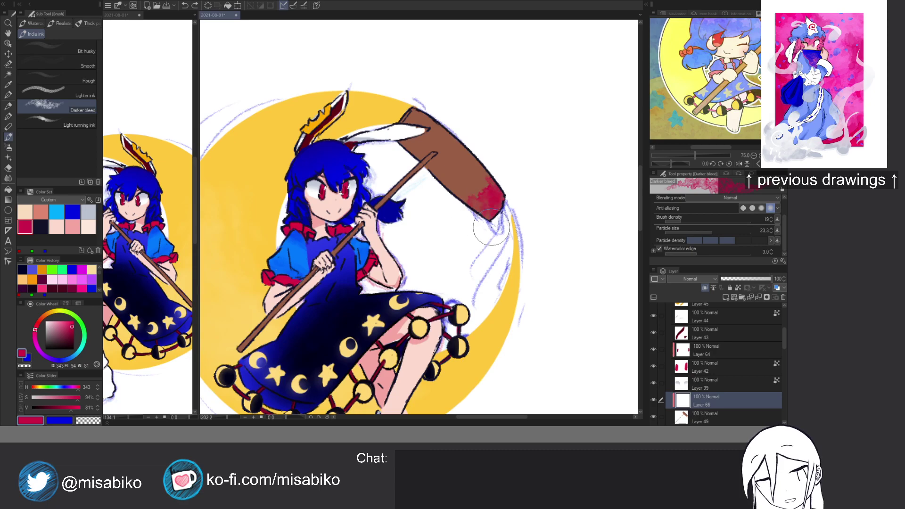
{"action": "key", "text": "c"}
{"action": "left_click_drag", "start_coordinate": [485, 182], "coordinate": [491, 232]}
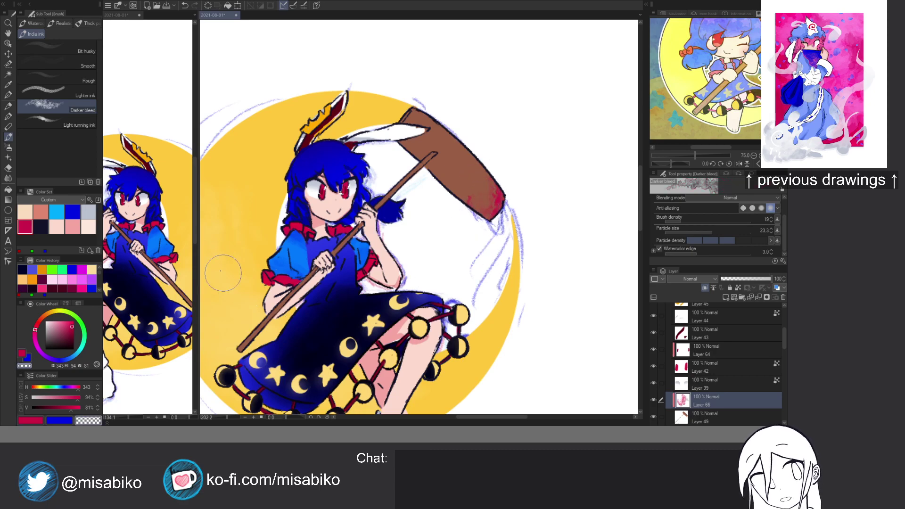
Switch to the Coloring G pen and undo the last transparent trims of the mallet's crimson texture.
{"action": "left_click", "coordinate": [9, 108]}
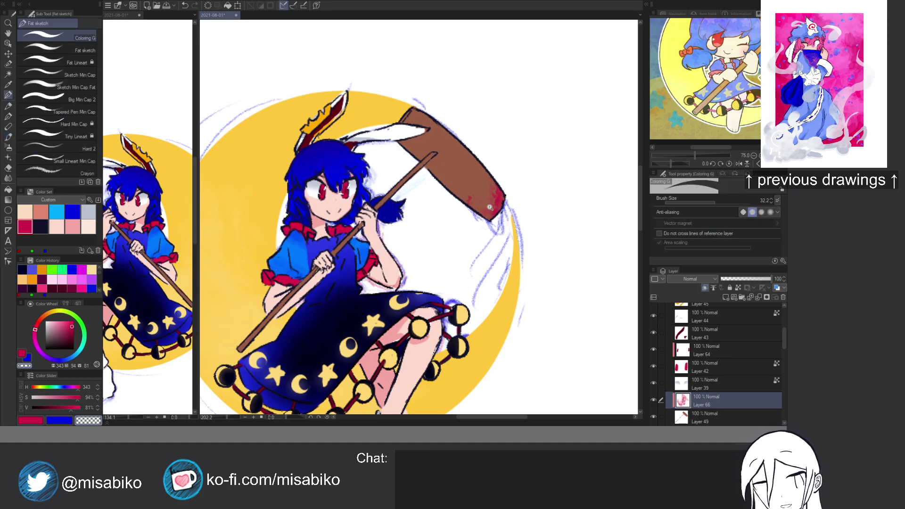
{"action": "scroll", "coordinate": [502, 189], "scroll_direction": "up", "scroll_amount": 4}
{"action": "left_click_drag", "start_coordinate": [469, 262], "coordinate": [468, 237]}
{"action": "key", "text": "ctrl+z"}
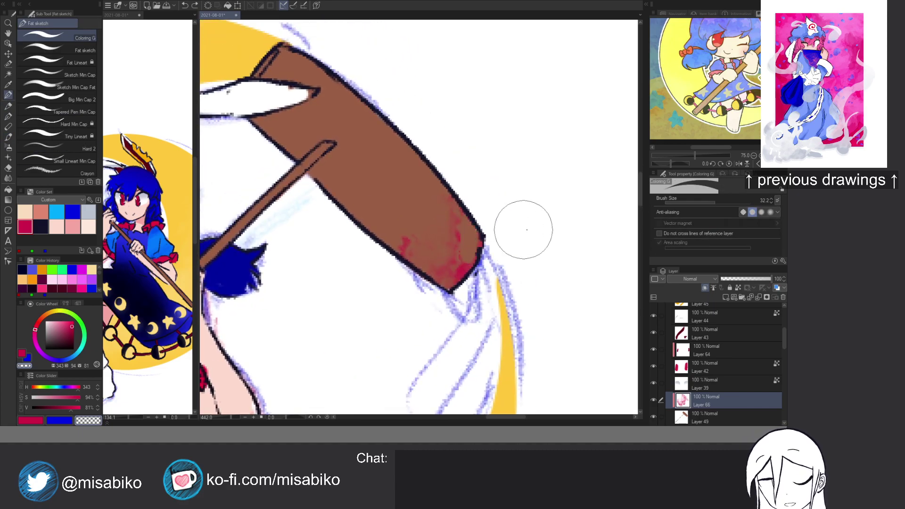
{"action": "key", "text": "ctrl+z"}
Add another clipped layer and paint solid crimson streaks over the mallet head's texture, trimming them with transparent color.
{"action": "left_click", "coordinate": [656, 281]}
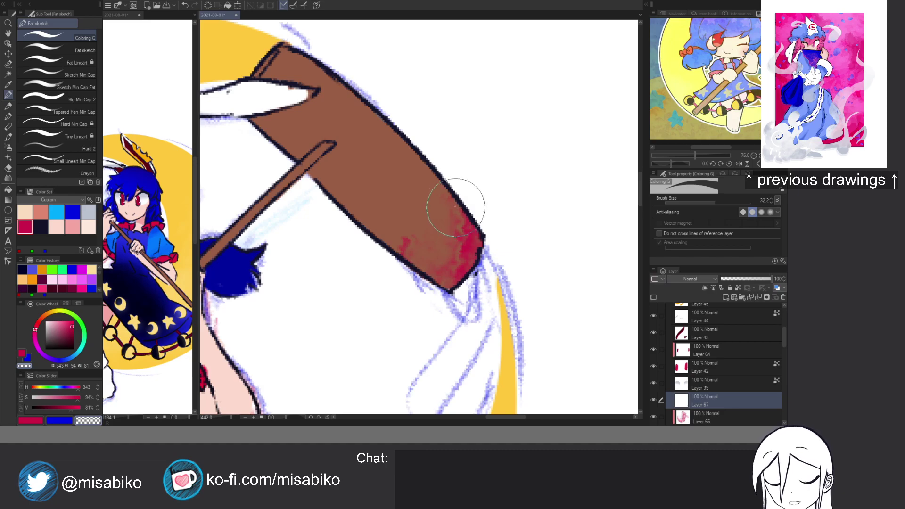
{"action": "left_click_drag", "start_coordinate": [469, 213], "coordinate": [484, 235]}
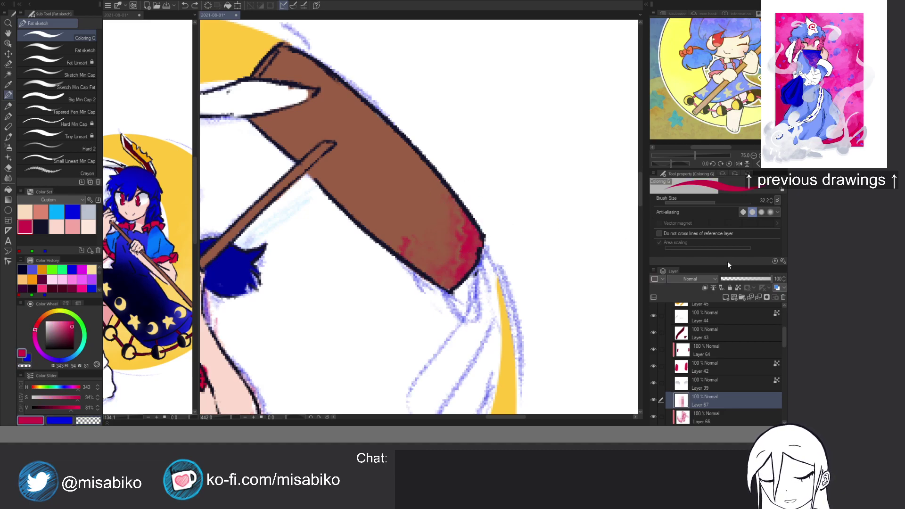
{"action": "left_click", "coordinate": [705, 288]}
{"action": "mouse_move", "coordinate": [454, 239]}
{"action": "left_mouse_down"}
{"action": "mouse_move", "coordinate": [435, 222]}
{"action": "mouse_move", "coordinate": [476, 258]}
{"action": "left_mouse_up"}
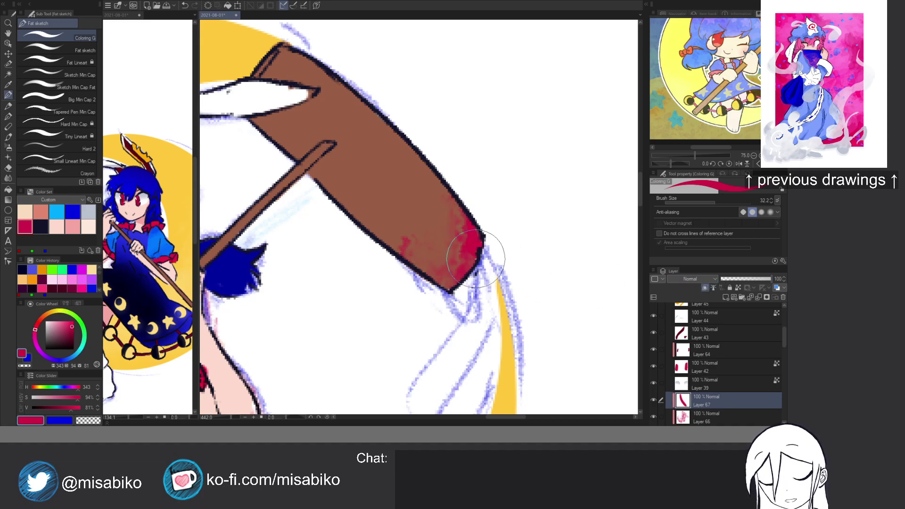
{"action": "mouse_move", "coordinate": [439, 214]}
{"action": "left_mouse_down"}
{"action": "mouse_move", "coordinate": [437, 246]}
{"action": "mouse_move", "coordinate": [451, 236]}
{"action": "mouse_move", "coordinate": [446, 250]}
{"action": "left_mouse_up"}
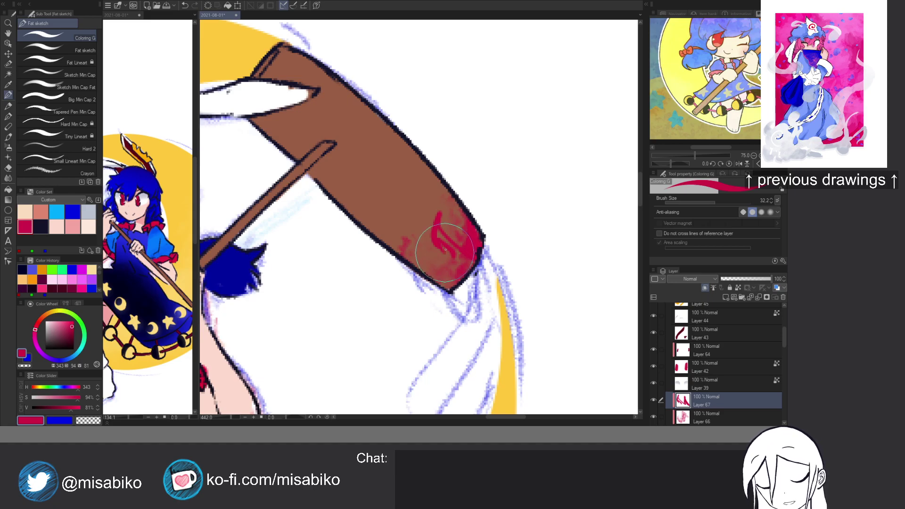
{"action": "mouse_move", "coordinate": [443, 254]}
{"action": "left_mouse_down"}
{"action": "mouse_move", "coordinate": [440, 234]}
{"action": "mouse_move", "coordinate": [457, 252]}
{"action": "mouse_move", "coordinate": [446, 245]}
{"action": "mouse_move", "coordinate": [454, 261]}
{"action": "mouse_move", "coordinate": [438, 266]}
{"action": "mouse_move", "coordinate": [454, 261]}
{"action": "mouse_move", "coordinate": [468, 272]}
{"action": "mouse_move", "coordinate": [466, 282]}
{"action": "mouse_move", "coordinate": [489, 273]}
{"action": "mouse_move", "coordinate": [475, 266]}
{"action": "mouse_move", "coordinate": [458, 287]}
{"action": "mouse_move", "coordinate": [457, 237]}
{"action": "mouse_move", "coordinate": [460, 294]}
{"action": "left_mouse_up"}
{"action": "key", "text": "c"}
{"action": "scroll", "coordinate": [488, 305], "scroll_direction": "down", "scroll_amount": 3}
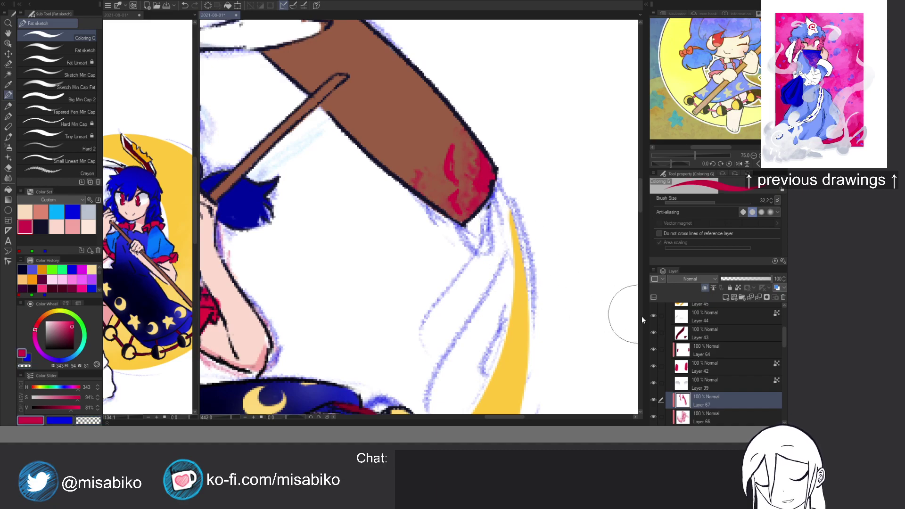
Add an unclipped layer and draw crimson drips falling from the mallet's lower corner onto the crescent, shaping them with transparent color.
{"action": "key", "text": "ctrl+shift+n"}
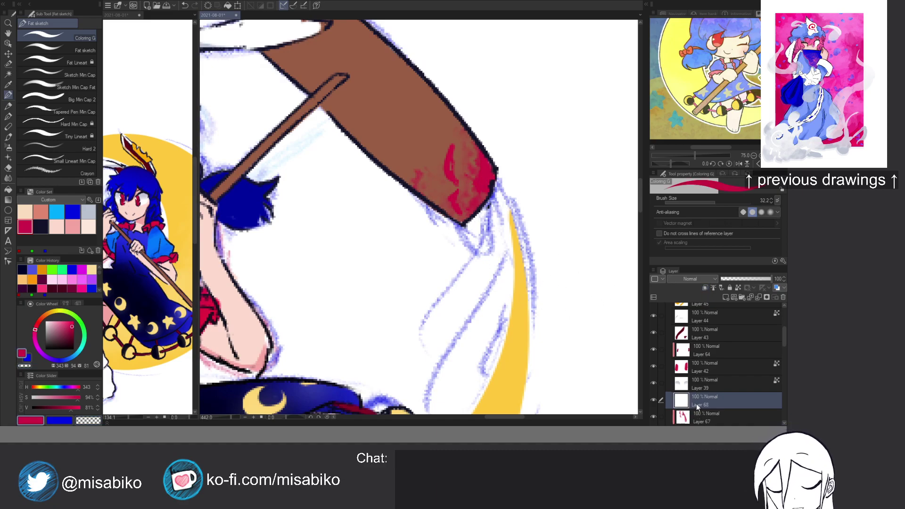
{"action": "mouse_move", "coordinate": [496, 186]}
{"action": "left_mouse_down"}
{"action": "mouse_move", "coordinate": [519, 254]}
{"action": "mouse_move", "coordinate": [500, 295]}
{"action": "left_mouse_up"}
{"action": "key", "text": "c"}
{"action": "mouse_move", "coordinate": [522, 219]}
{"action": "left_mouse_down"}
{"action": "mouse_move", "coordinate": [519, 292]}
{"action": "mouse_move", "coordinate": [509, 254]}
{"action": "mouse_move", "coordinate": [517, 292]}
{"action": "left_mouse_up"}
{"action": "mouse_move", "coordinate": [510, 255]}
{"action": "left_mouse_down"}
{"action": "mouse_move", "coordinate": [513, 293]}
{"action": "mouse_move", "coordinate": [506, 263]}
{"action": "left_mouse_up"}
{"action": "key", "text": "c"}
{"action": "mouse_move", "coordinate": [515, 307]}
{"action": "left_mouse_down"}
{"action": "mouse_move", "coordinate": [527, 356]}
{"action": "mouse_move", "coordinate": [521, 343]}
{"action": "mouse_move", "coordinate": [506, 383]}
{"action": "mouse_move", "coordinate": [524, 367]}
{"action": "mouse_move", "coordinate": [523, 400]}
{"action": "left_mouse_up"}
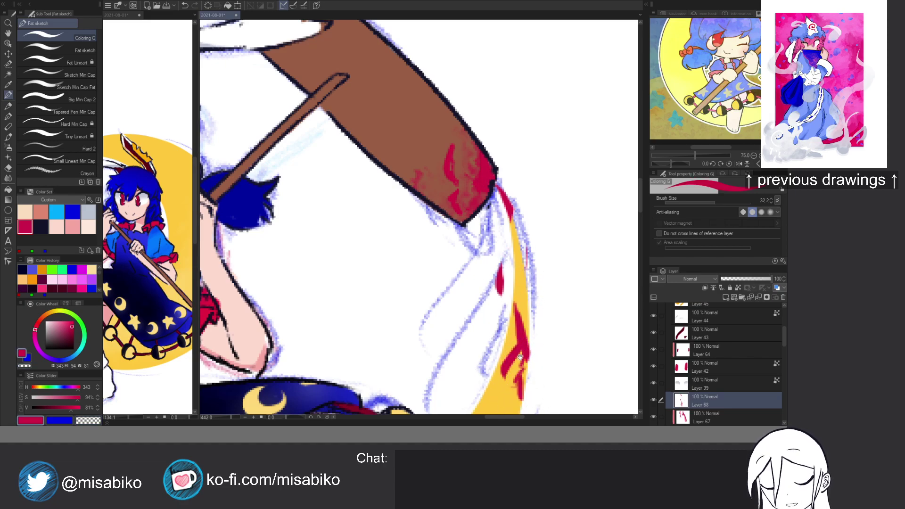
Thin the crimson drips along the crescent's edge with transparent color, undoing the last three strokes.
{"action": "scroll", "coordinate": [516, 358], "scroll_direction": "down", "scroll_amount": 3}
{"action": "key", "text": "c"}
{"action": "mouse_move", "coordinate": [514, 332]}
{"action": "left_mouse_down"}
{"action": "mouse_move", "coordinate": [517, 296]}
{"action": "mouse_move", "coordinate": [529, 283]}
{"action": "mouse_move", "coordinate": [535, 289]}
{"action": "mouse_move", "coordinate": [530, 271]}
{"action": "mouse_move", "coordinate": [517, 278]}
{"action": "mouse_move", "coordinate": [505, 314]}
{"action": "mouse_move", "coordinate": [532, 307]}
{"action": "mouse_move", "coordinate": [532, 204]}
{"action": "mouse_move", "coordinate": [541, 200]}
{"action": "mouse_move", "coordinate": [522, 208]}
{"action": "left_mouse_up"}
{"action": "scroll", "coordinate": [534, 214], "scroll_direction": "down", "scroll_amount": 4}
{"action": "key", "text": "c"}
{"action": "key", "text": "ctrl+z"}
{"action": "key", "text": "ctrl+z"}
{"action": "key", "text": "ctrl+z"}
{"action": "key", "text": "c"}
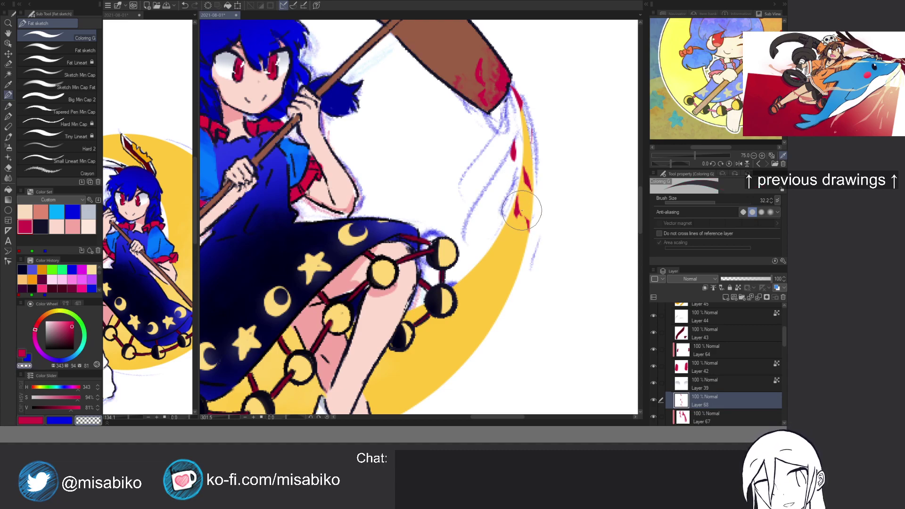
Extend the crimson drips down the crescent in a curve toward the skirt's bells.
{"action": "scroll", "coordinate": [522, 223], "scroll_direction": "down", "scroll_amount": 4}
{"action": "mouse_move", "coordinate": [518, 257]}
{"action": "left_mouse_down"}
{"action": "mouse_move", "coordinate": [490, 299]}
{"action": "mouse_move", "coordinate": [508, 253]}
{"action": "mouse_move", "coordinate": [489, 305]}
{"action": "mouse_move", "coordinate": [499, 282]}
{"action": "left_mouse_up"}
{"action": "key", "text": "c"}
{"action": "key", "text": "c"}
{"action": "key", "text": "c"}
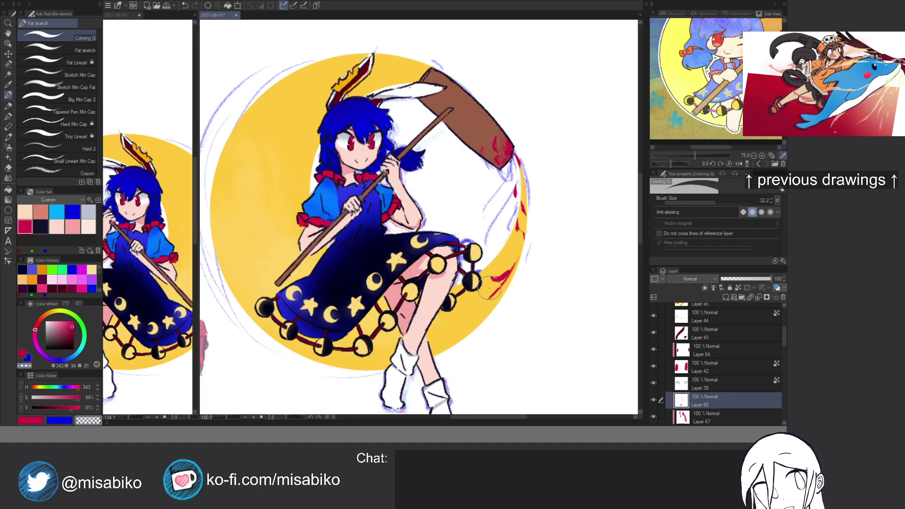
Break up the crimson drips on the lower crescent near the skirt's bells into small droplets, alternating crimson and transparent color.
{"action": "key", "text": "c"}
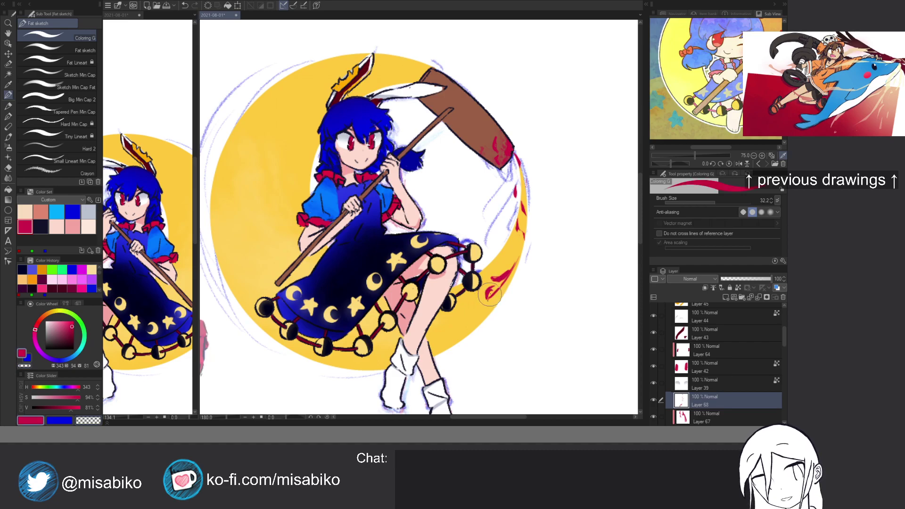
{"action": "key", "text": "c"}
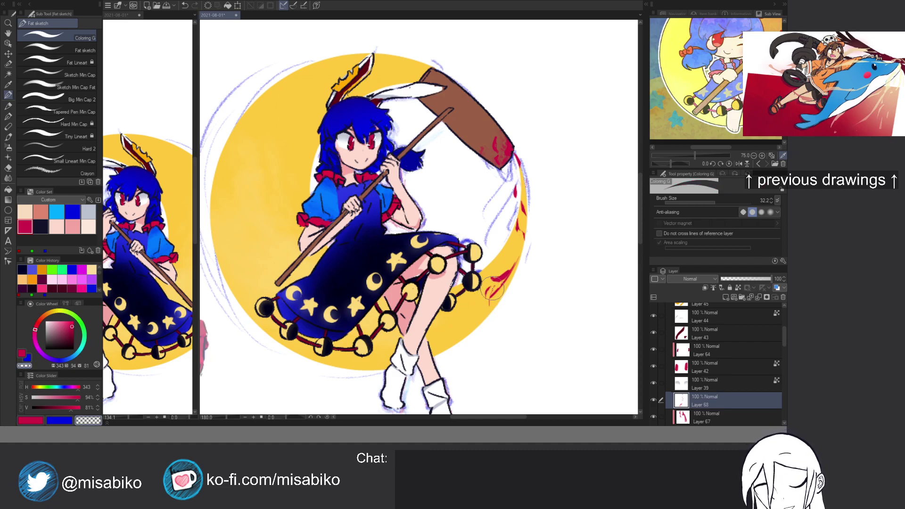
{"action": "key", "text": "c"}
{"action": "key", "text": "c"}
{"action": "key", "text": "c"}
{"action": "left_click_drag", "start_coordinate": [503, 278], "coordinate": [490, 278]}
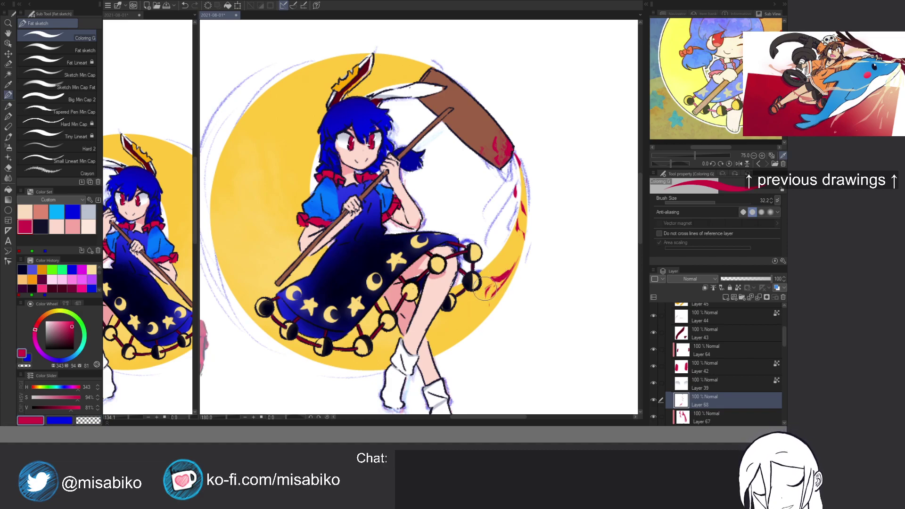
{"action": "key", "text": "c"}
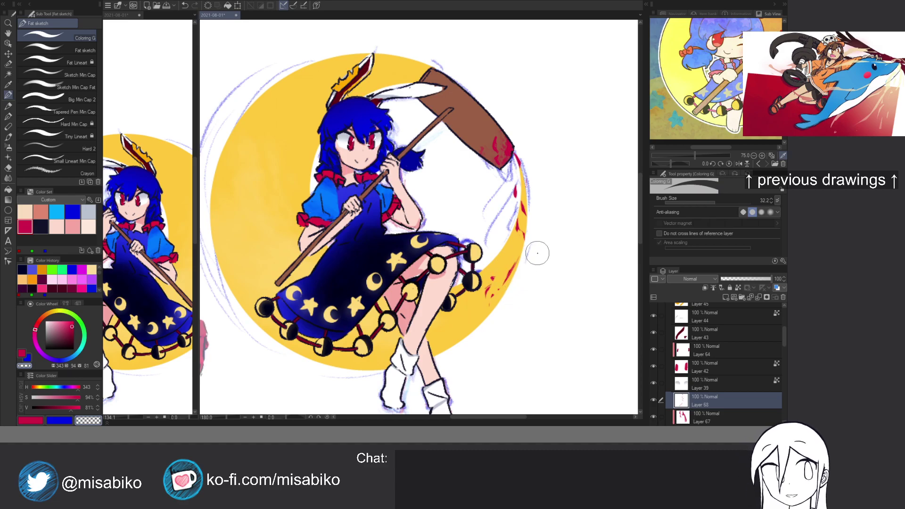
Paint a thicker crimson drip below the mallet along the crescent's inner edge and carve it into thin streaks with transparent color.
{"action": "scroll", "coordinate": [508, 199], "scroll_direction": "up", "scroll_amount": 4}
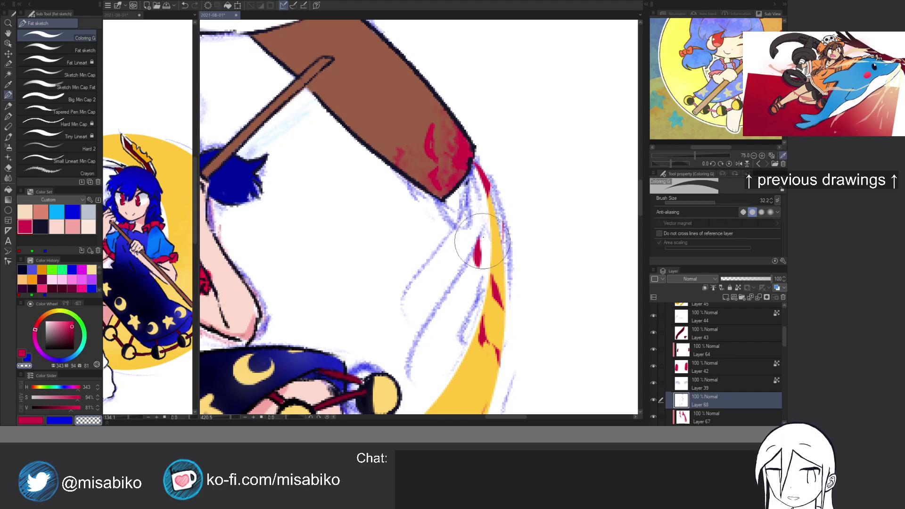
{"action": "key", "text": "c"}
{"action": "mouse_move", "coordinate": [484, 257]}
{"action": "left_mouse_down"}
{"action": "mouse_move", "coordinate": [468, 309]}
{"action": "mouse_move", "coordinate": [479, 273]}
{"action": "mouse_move", "coordinate": [487, 308]}
{"action": "mouse_move", "coordinate": [488, 240]}
{"action": "mouse_move", "coordinate": [487, 264]}
{"action": "left_mouse_up"}
{"action": "key", "text": "x"}
{"action": "key", "text": "x"}
{"action": "key", "text": "c"}
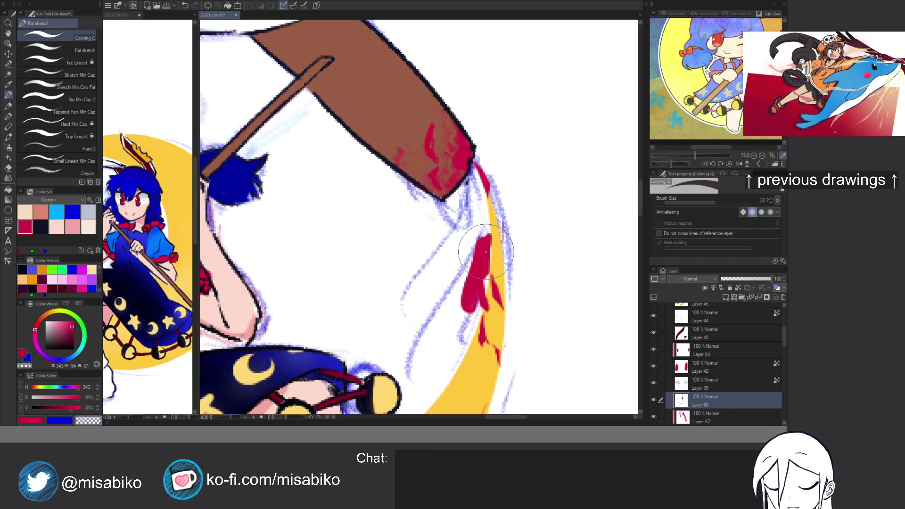
{"action": "mouse_move", "coordinate": [475, 248]}
{"action": "left_mouse_down"}
{"action": "mouse_move", "coordinate": [478, 285]}
{"action": "mouse_move", "coordinate": [466, 269]}
{"action": "mouse_move", "coordinate": [472, 302]}
{"action": "left_mouse_up"}
{"action": "key", "text": "c"}
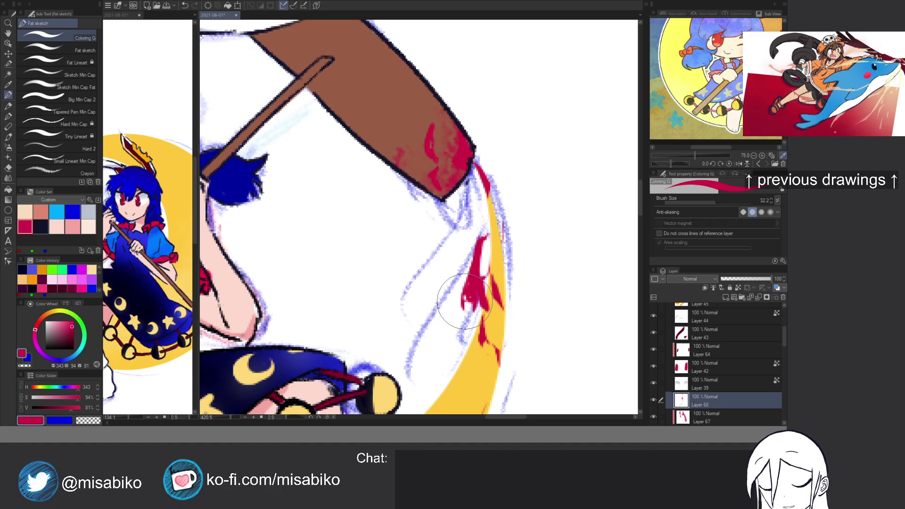
{"action": "key", "text": "c"}
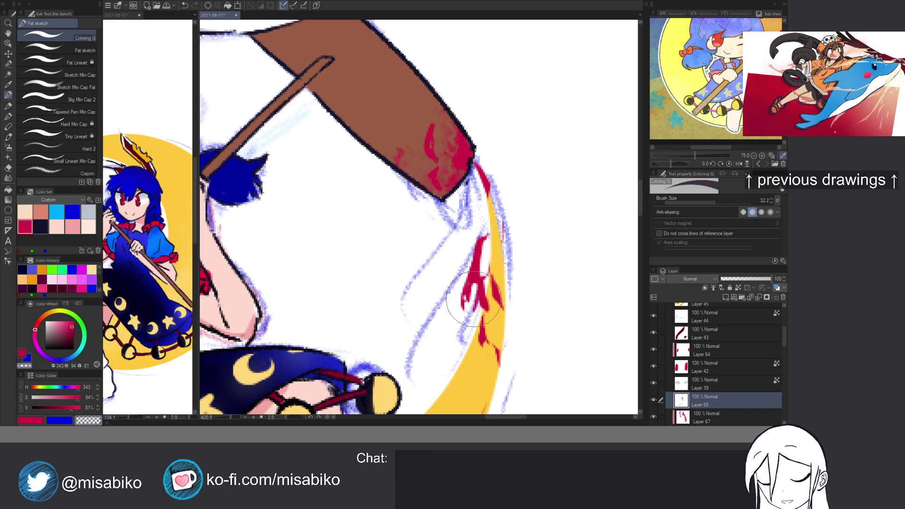
Extend the crimson streaks further down the crescent's inner edge and trim them into ragged drops with transparent color.
{"action": "key", "text": "c"}
{"action": "mouse_move", "coordinate": [474, 359]}
{"action": "left_mouse_down"}
{"action": "mouse_move", "coordinate": [467, 383]}
{"action": "mouse_move", "coordinate": [474, 347]}
{"action": "mouse_move", "coordinate": [478, 387]}
{"action": "mouse_move", "coordinate": [489, 388]}
{"action": "mouse_move", "coordinate": [480, 406]}
{"action": "mouse_move", "coordinate": [477, 385]}
{"action": "mouse_move", "coordinate": [483, 406]}
{"action": "mouse_move", "coordinate": [490, 372]}
{"action": "mouse_move", "coordinate": [483, 398]}
{"action": "mouse_move", "coordinate": [478, 363]}
{"action": "mouse_move", "coordinate": [470, 394]}
{"action": "mouse_move", "coordinate": [476, 366]}
{"action": "left_mouse_up"}
{"action": "key", "text": "c"}
{"action": "key", "text": "c"}
{"action": "key", "text": "c"}
{"action": "left_click", "coordinate": [492, 351], "text": "ctrl+shift"}
{"action": "left_click", "coordinate": [481, 333], "text": "ctrl+shift"}
{"action": "mouse_move", "coordinate": [498, 327]}
{"action": "left_mouse_down"}
{"action": "mouse_move", "coordinate": [504, 281]}
{"action": "mouse_move", "coordinate": [556, 278]}
{"action": "mouse_move", "coordinate": [550, 197]}
{"action": "mouse_move", "coordinate": [521, 232]}
{"action": "mouse_move", "coordinate": [510, 319]}
{"action": "mouse_move", "coordinate": [495, 282]}
{"action": "left_mouse_up"}
{"action": "scroll", "coordinate": [504, 281], "scroll_direction": "down", "scroll_amount": 6}
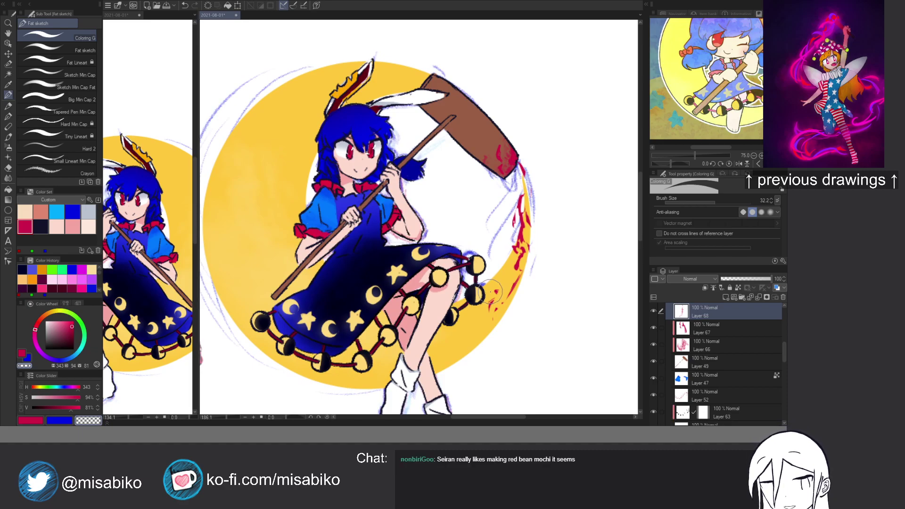
{"action": "scroll", "coordinate": [490, 292], "scroll_direction": "down", "scroll_amount": 3}
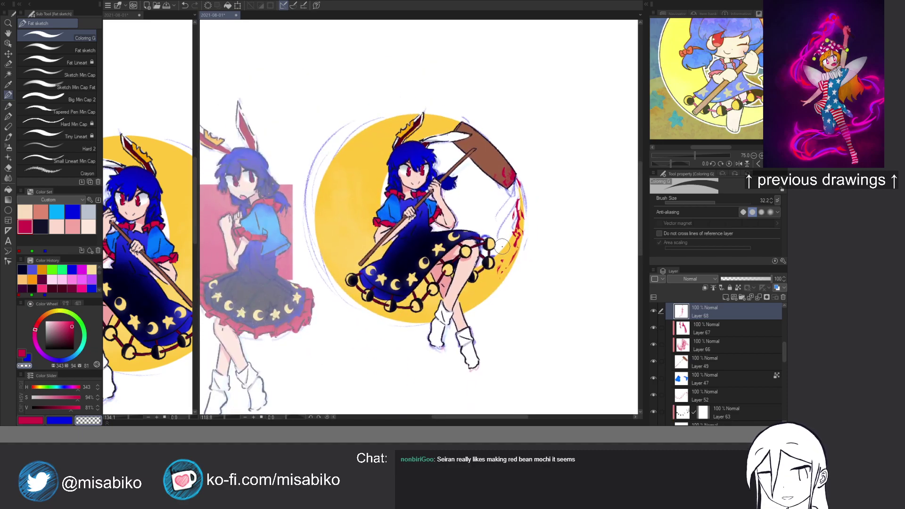
Add a clipped layer above the hair shading and try a soft airbrush stroke on the ponytail in the sleeve's light blue.
{"action": "scroll", "coordinate": [429, 196], "scroll_direction": "up", "scroll_amount": 4}
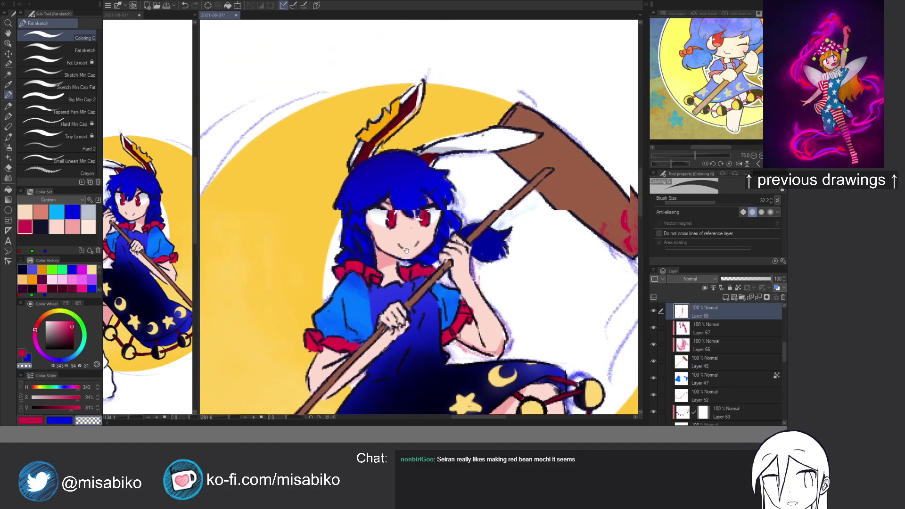
{"action": "left_click", "coordinate": [345, 363], "text": "alt"}
{"action": "left_click", "coordinate": [340, 368], "text": "alt"}
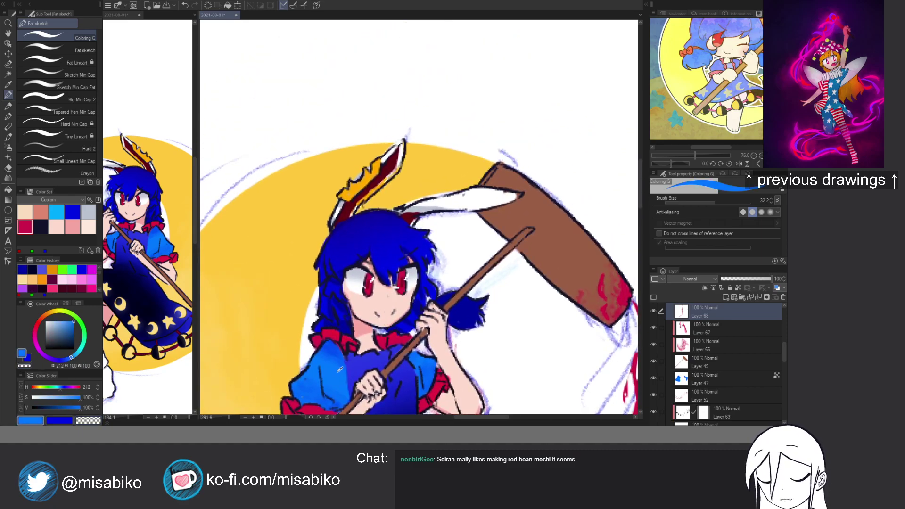
{"action": "left_click", "coordinate": [384, 252], "text": "ctrl+shift"}
{"action": "key", "text": "b"}
{"action": "key", "text": "b"}
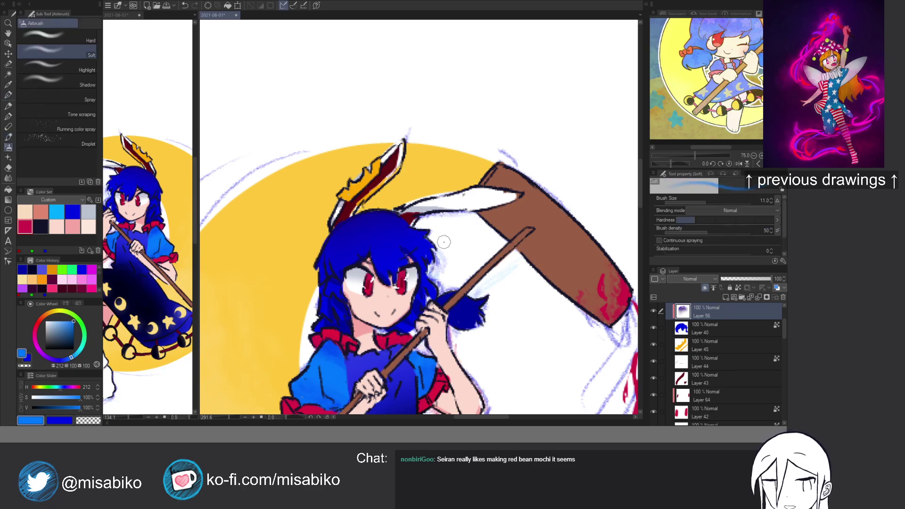
{"action": "key", "text": "ctrl+shift+n"}
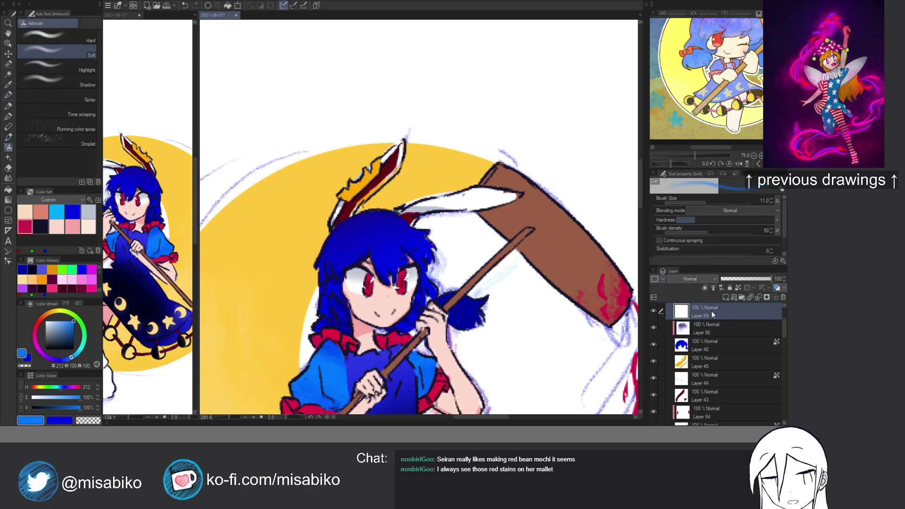
{"action": "left_click", "coordinate": [706, 287]}
{"action": "mouse_move", "coordinate": [474, 308]}
{"action": "left_mouse_down"}
{"action": "mouse_move", "coordinate": [466, 325]}
{"action": "mouse_move", "coordinate": [487, 296]}
{"action": "mouse_move", "coordinate": [473, 346]}
{"action": "left_mouse_up"}
{"action": "key", "text": "ctrl+z"}
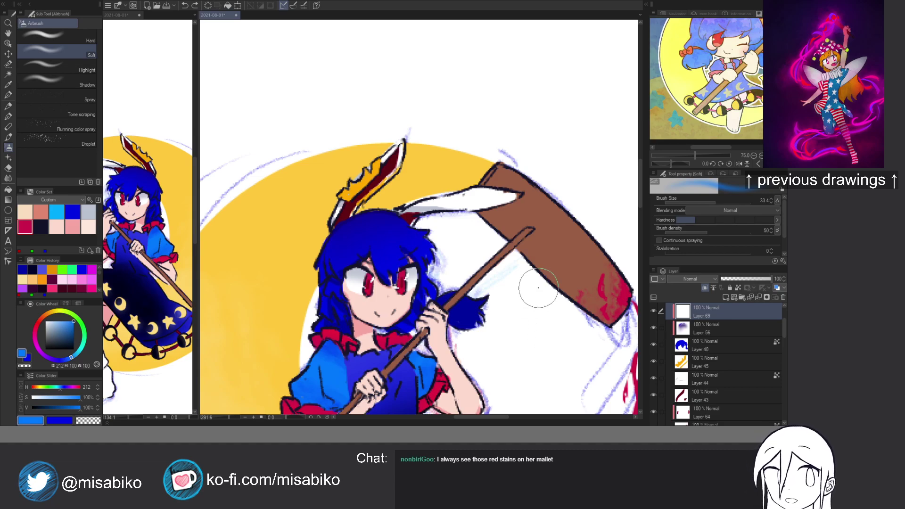
Add a layer clipped to the crescent and paint crimson Darker bleed texture around the drips, softening it with transparent color.
{"action": "left_click_drag", "start_coordinate": [506, 271], "coordinate": [465, 286]}
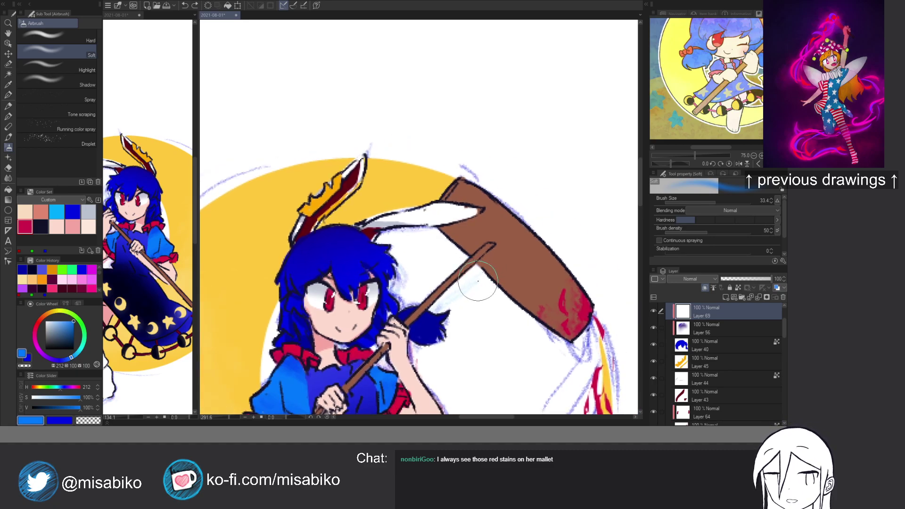
{"action": "scroll", "coordinate": [509, 269], "scroll_direction": "down", "scroll_amount": 3}
{"action": "left_click_drag", "start_coordinate": [580, 253], "coordinate": [573, 218]}
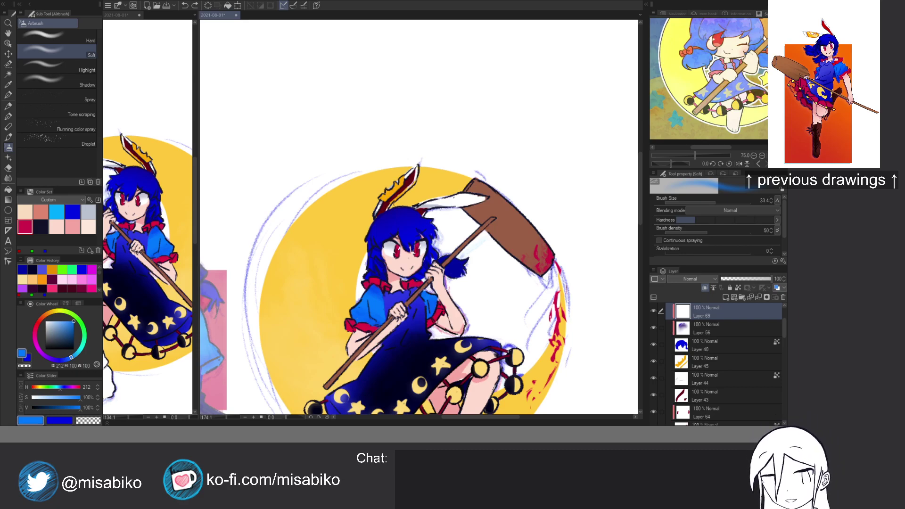
{"action": "left_click_drag", "start_coordinate": [554, 237], "coordinate": [558, 162]}
{"action": "left_click_drag", "start_coordinate": [540, 206], "coordinate": [556, 224]}
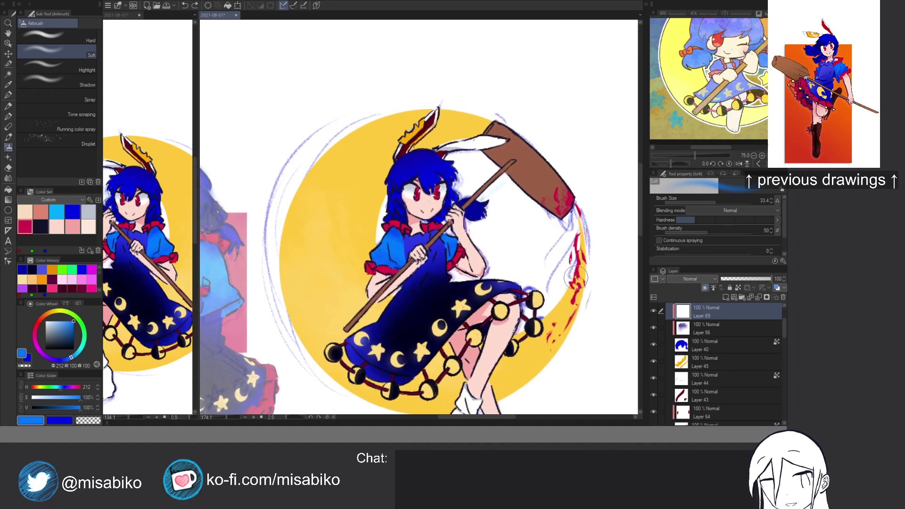
{"action": "left_click", "coordinate": [556, 315], "text": "ctrl+shift"}
{"action": "key", "text": "b"}
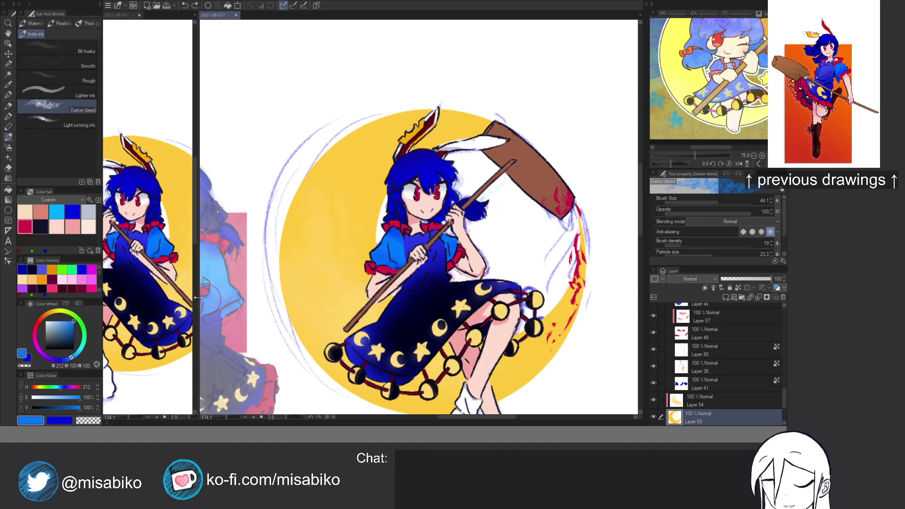
{"action": "left_click", "coordinate": [26, 225]}
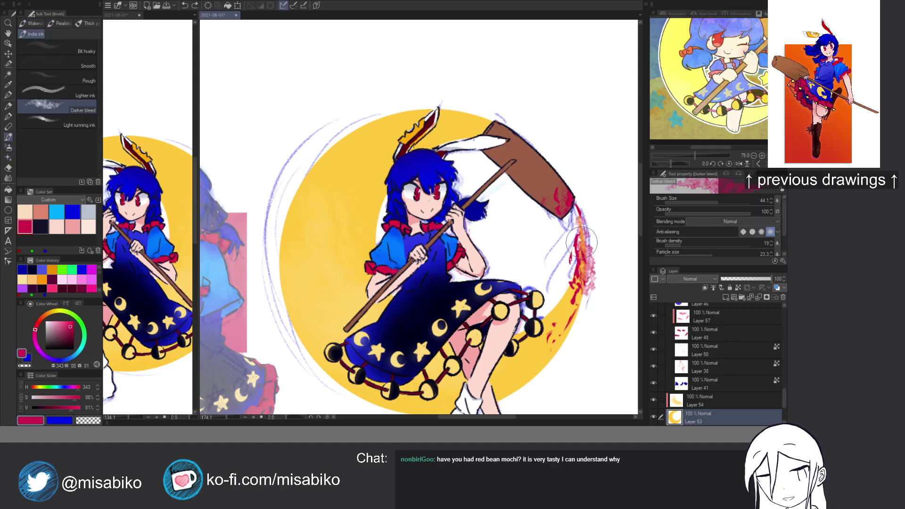
{"action": "left_click", "coordinate": [705, 288]}
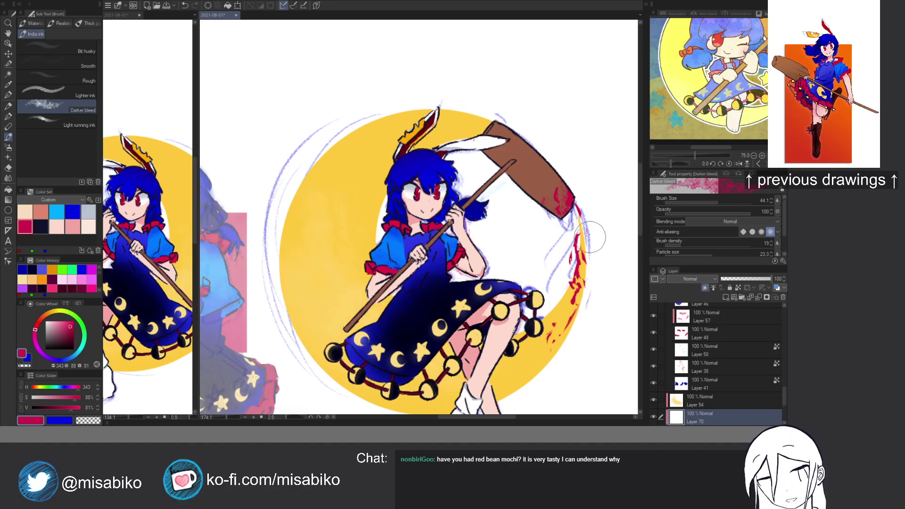
{"action": "left_click_drag", "start_coordinate": [584, 227], "coordinate": [585, 311]}
{"action": "key", "text": "c"}
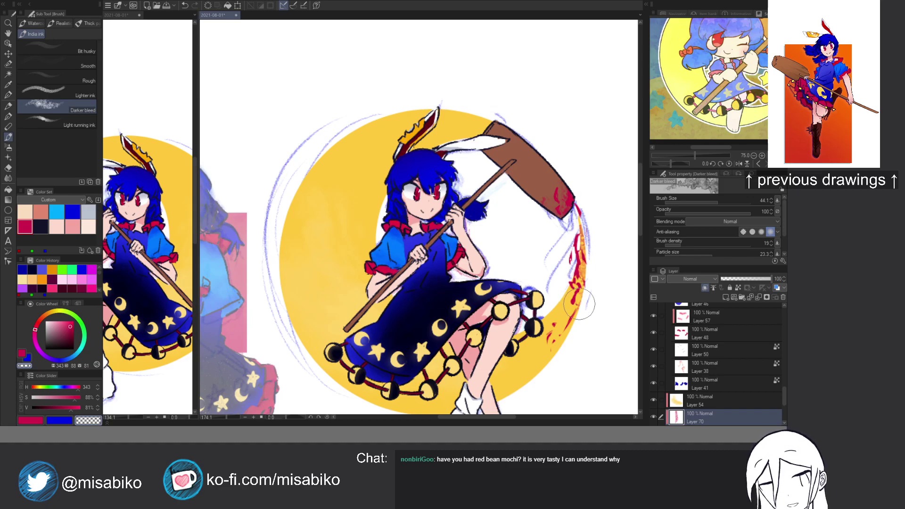
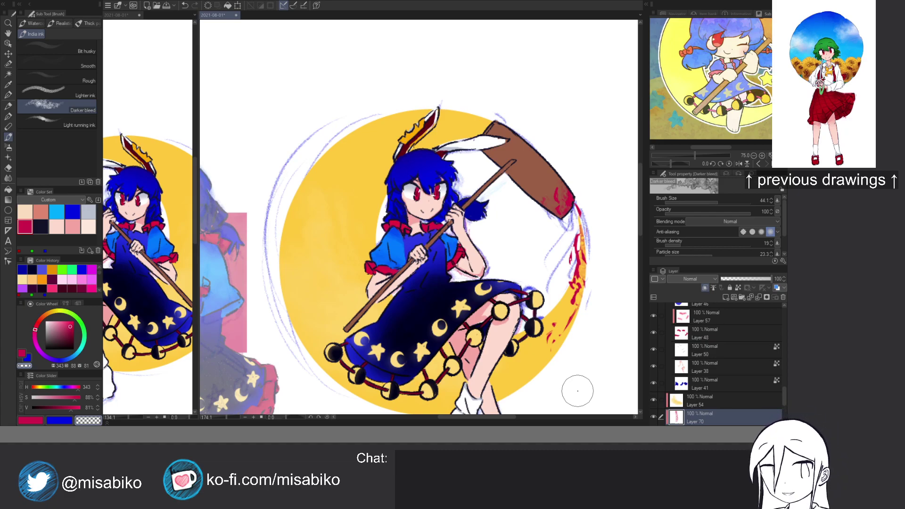
Add an unclipped layer with the Coloring G pen selected and paint crimson details on the braid beside her face.
{"action": "left_click_drag", "start_coordinate": [479, 326], "coordinate": [505, 310]}
{"action": "left_click_drag", "start_coordinate": [409, 240], "coordinate": [448, 224]}
{"action": "left_click_drag", "start_coordinate": [438, 212], "coordinate": [450, 286]}
{"action": "left_click", "coordinate": [8, 94]}
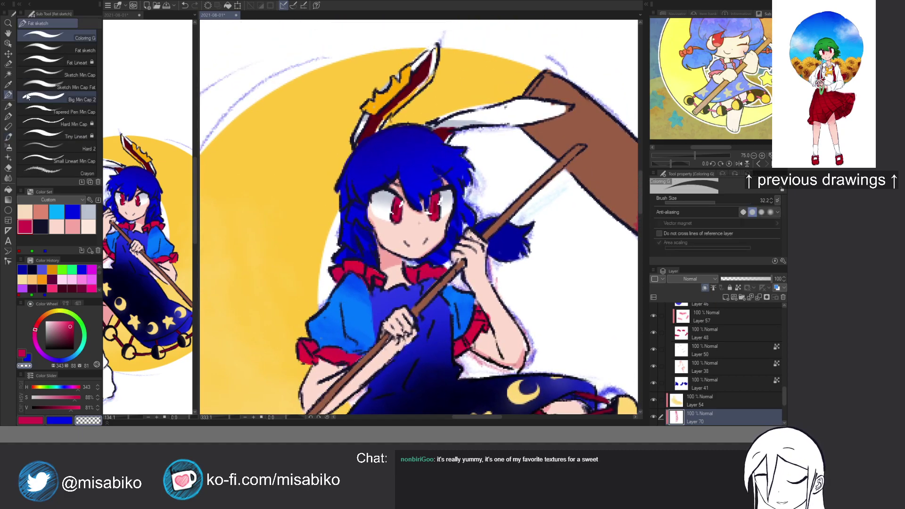
{"action": "left_click", "coordinate": [355, 233], "text": "ctrl+shift"}
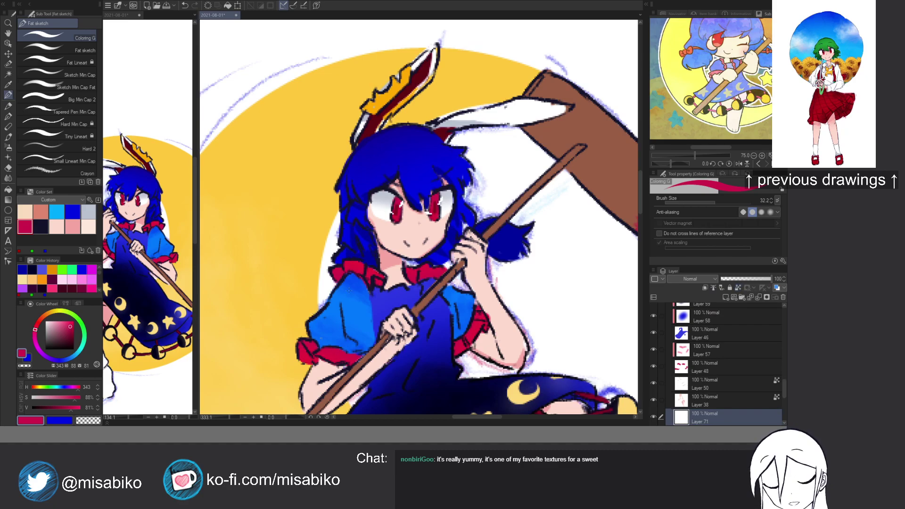
{"action": "left_click", "coordinate": [361, 255], "text": "ctrl+shift"}
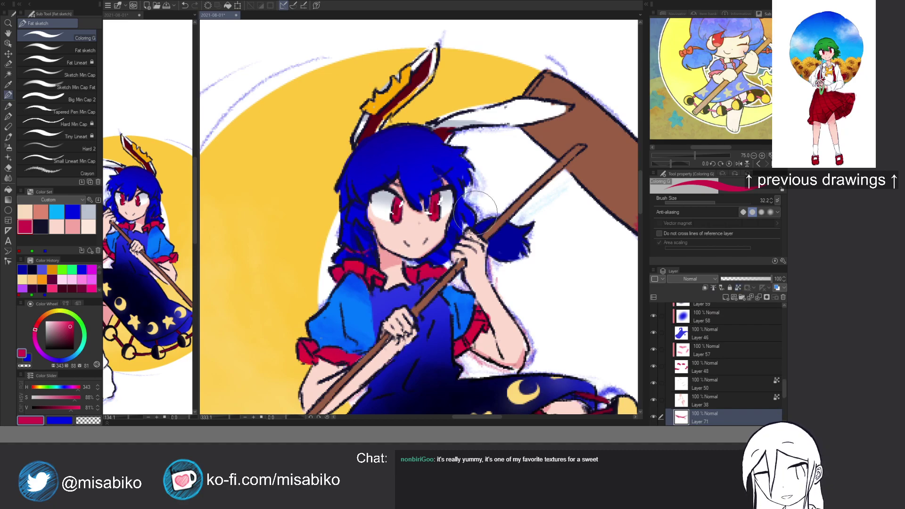
{"action": "left_click_drag", "start_coordinate": [464, 231], "coordinate": [459, 234]}
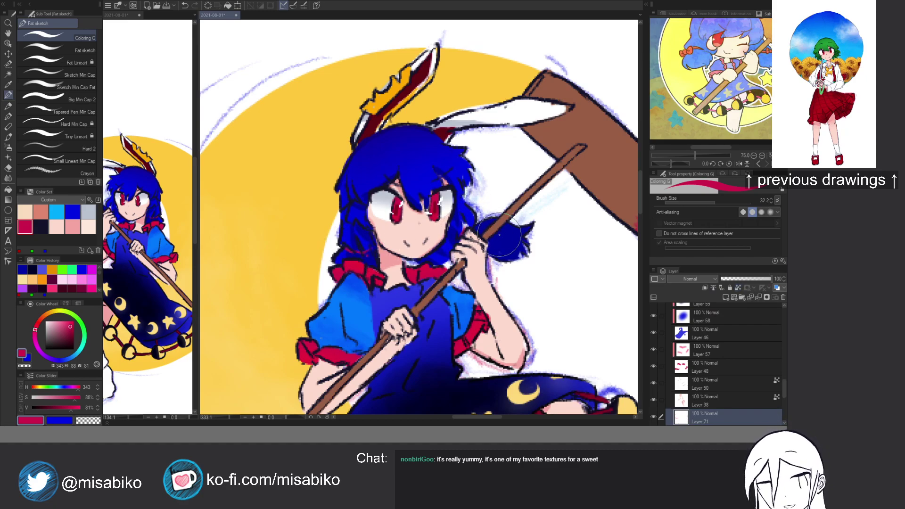
{"action": "scroll", "coordinate": [473, 307], "scroll_direction": "down", "scroll_amount": 2}
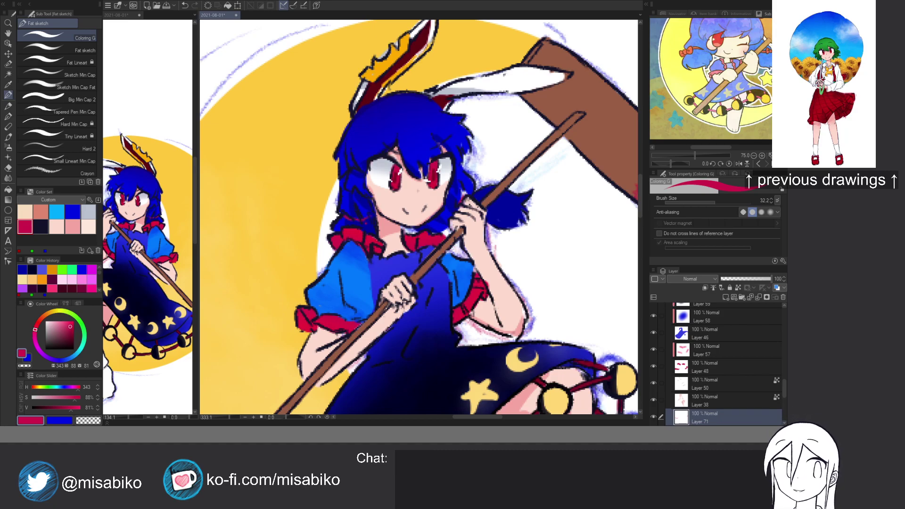
Lock the mallet layer's transparent pixels and shade the head's lower edge with a dark brown derived from its base color.
{"action": "scroll", "coordinate": [572, 170], "scroll_direction": "down", "scroll_amount": 5}
{"action": "left_click_drag", "start_coordinate": [572, 170], "coordinate": [476, 197]}
{"action": "scroll", "coordinate": [493, 191], "scroll_direction": "up", "scroll_amount": 4}
{"action": "left_click", "coordinate": [494, 192], "text": "ctrl+shift"}
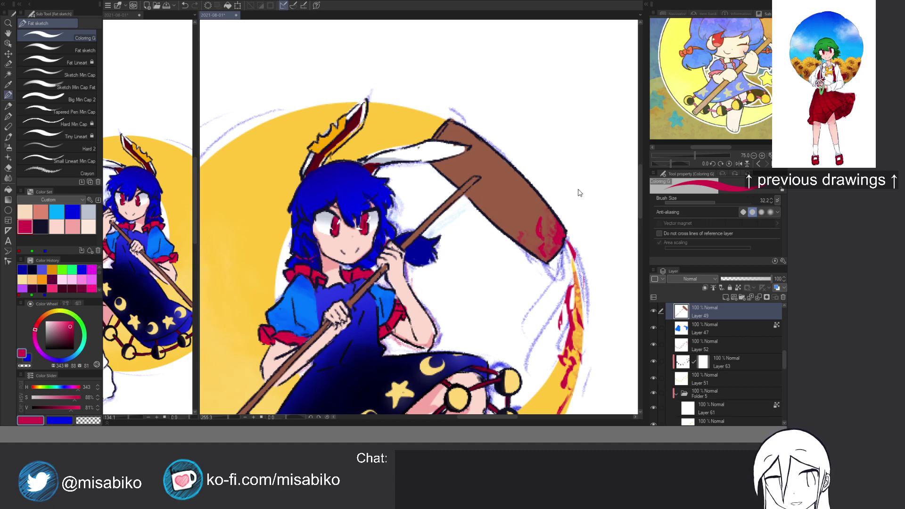
{"action": "left_click", "coordinate": [514, 198], "text": "alt"}
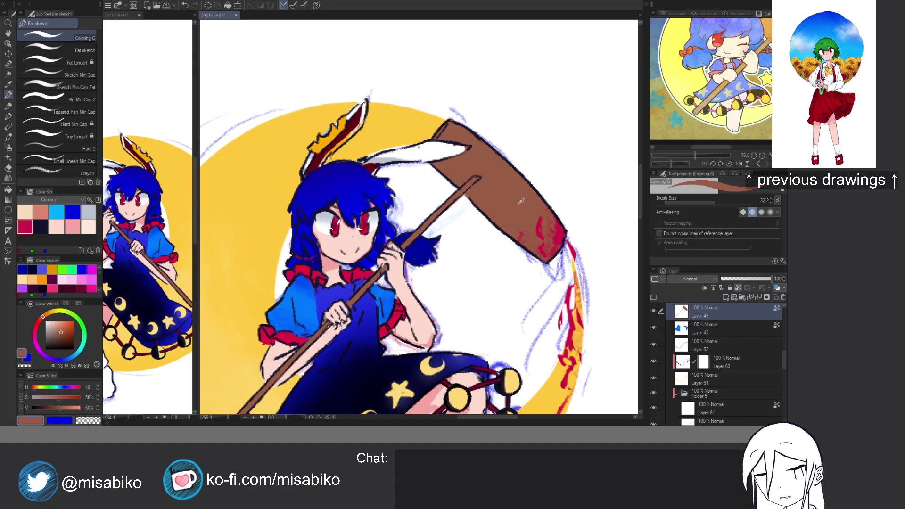
{"action": "left_click", "coordinate": [71, 398]}
{"action": "left_click", "coordinate": [44, 408]}
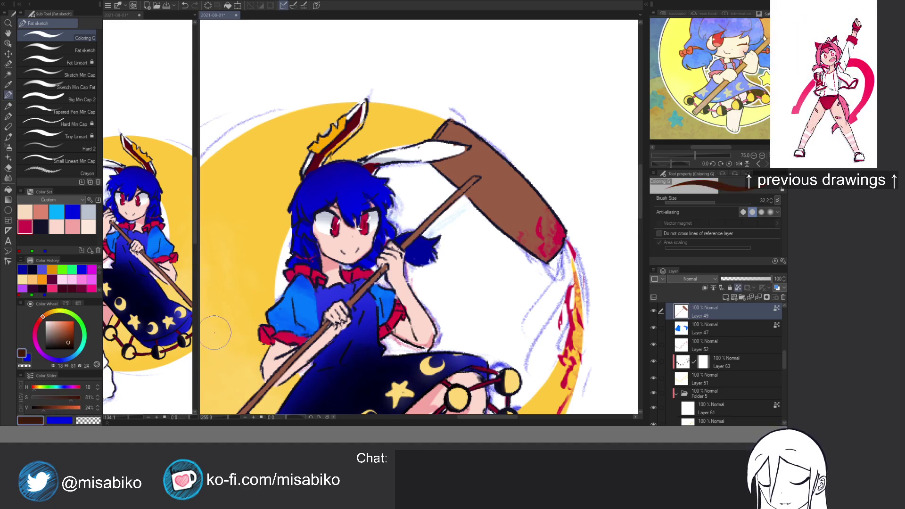
{"action": "left_click_drag", "start_coordinate": [434, 158], "coordinate": [484, 203]}
{"action": "left_click", "coordinate": [50, 408]}
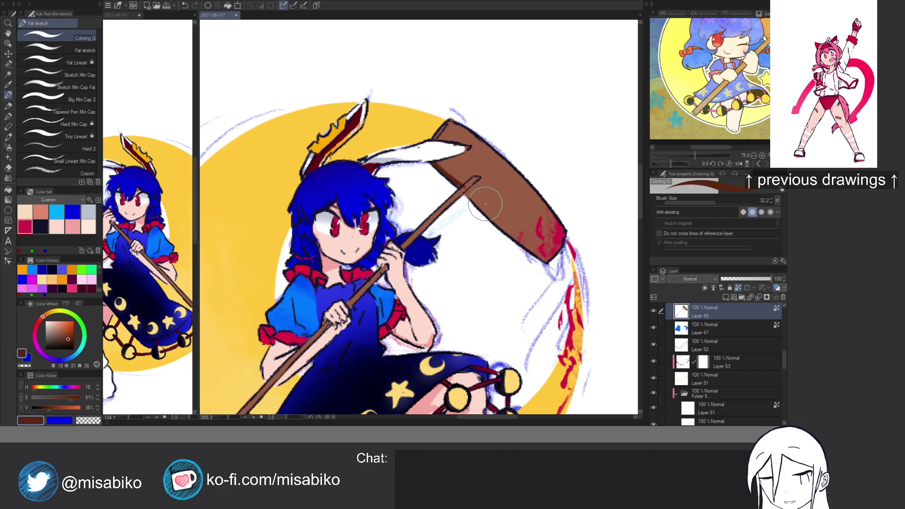
Refine the shading along the mallet head's lower edge, alternating the dark brown with the base brown sampled from the mallet.
{"action": "key", "text": "c"}
{"action": "left_click", "coordinate": [476, 182], "text": "alt"}
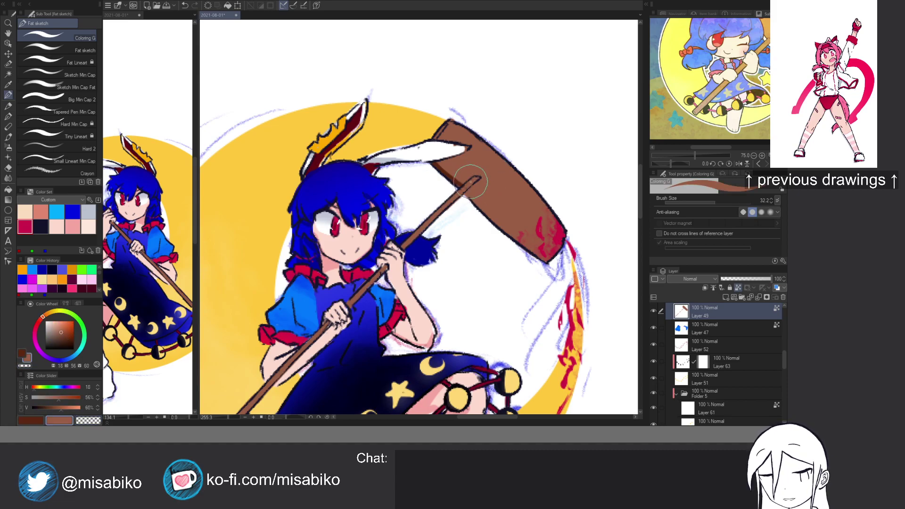
{"action": "key", "text": "x"}
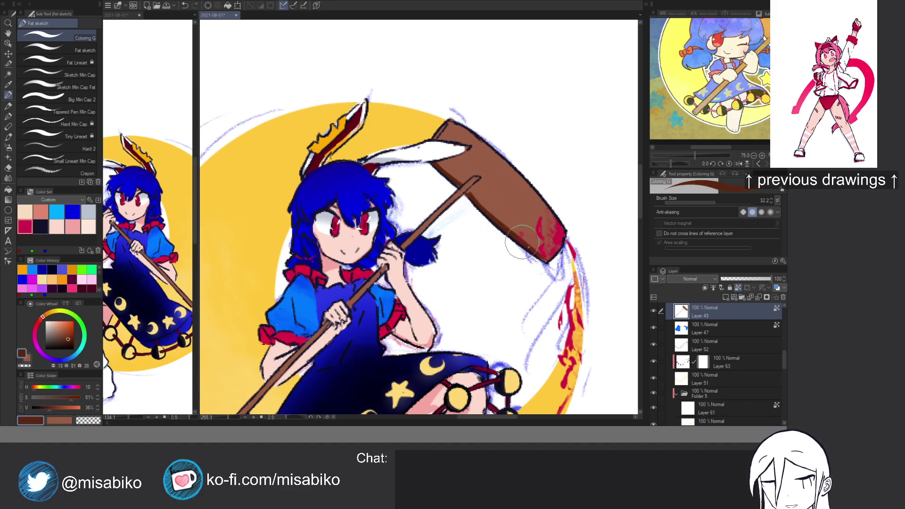
{"action": "key", "text": "x"}
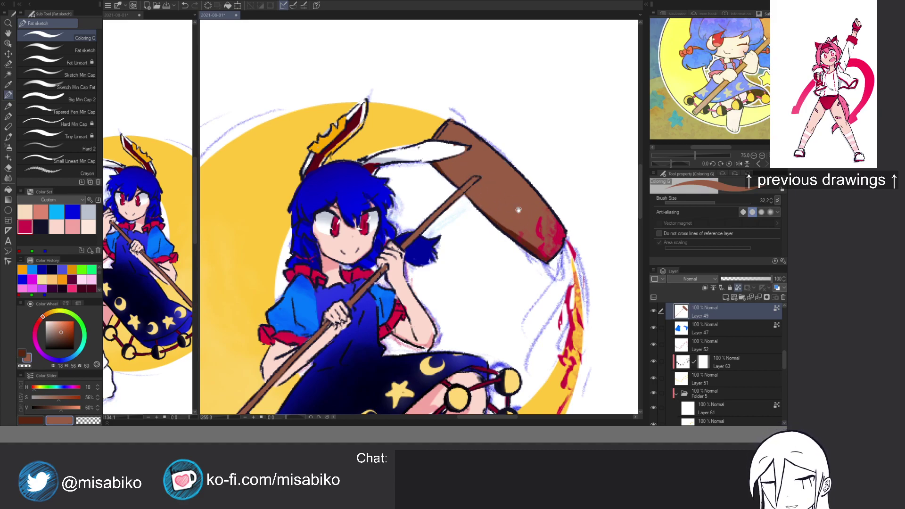
{"action": "scroll", "coordinate": [507, 211], "scroll_direction": "down", "scroll_amount": 3}
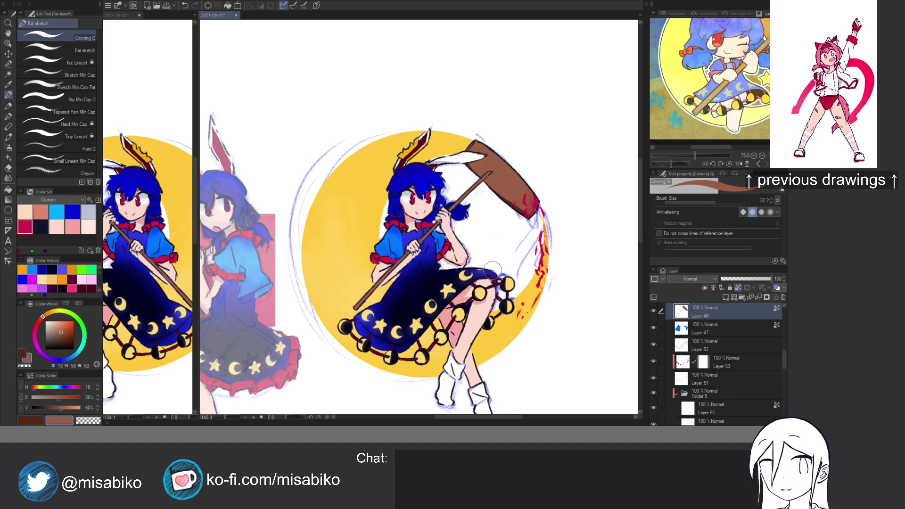
{"action": "scroll", "coordinate": [515, 234], "scroll_direction": "down", "scroll_amount": 2}
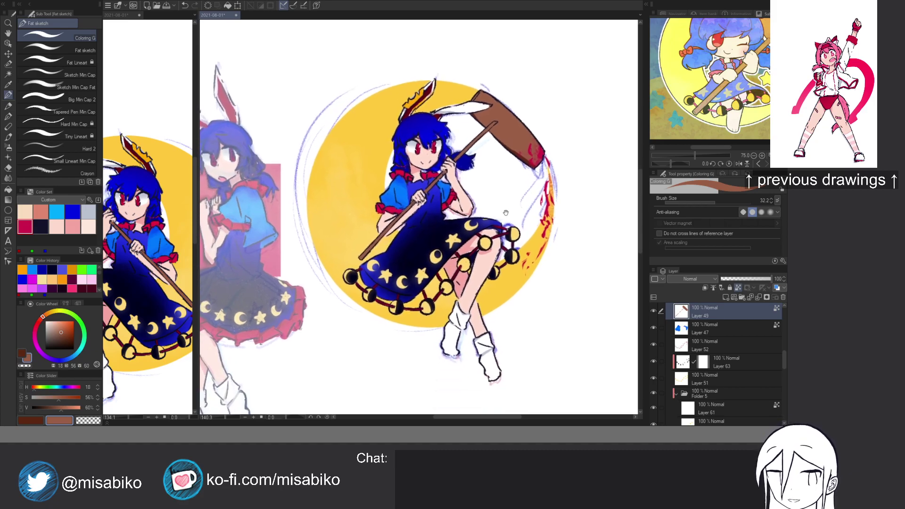
Derive a darker orange from the crescent's yellow and load the contents of Folder 4 as a selection.
{"action": "left_click", "coordinate": [516, 272], "text": "alt"}
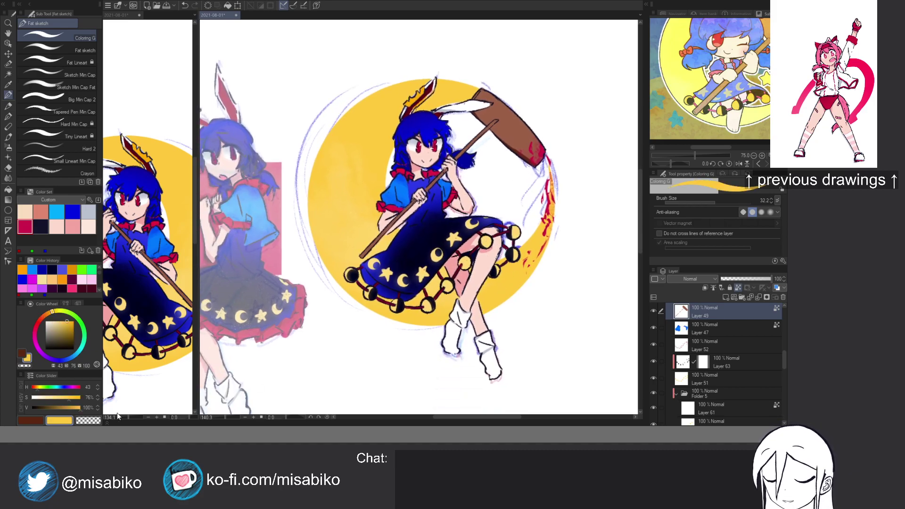
{"action": "left_click_drag", "start_coordinate": [71, 411], "coordinate": [95, 389]}
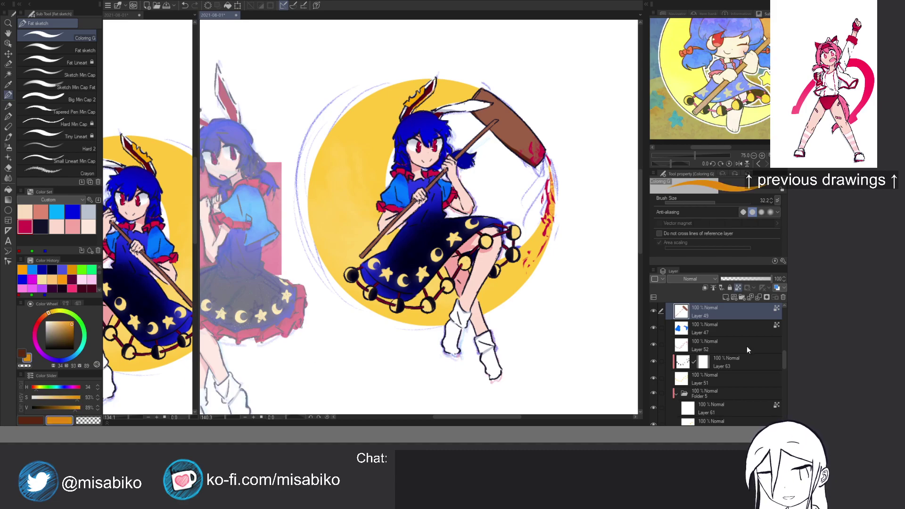
{"action": "left_click_drag", "start_coordinate": [784, 360], "coordinate": [785, 322]}
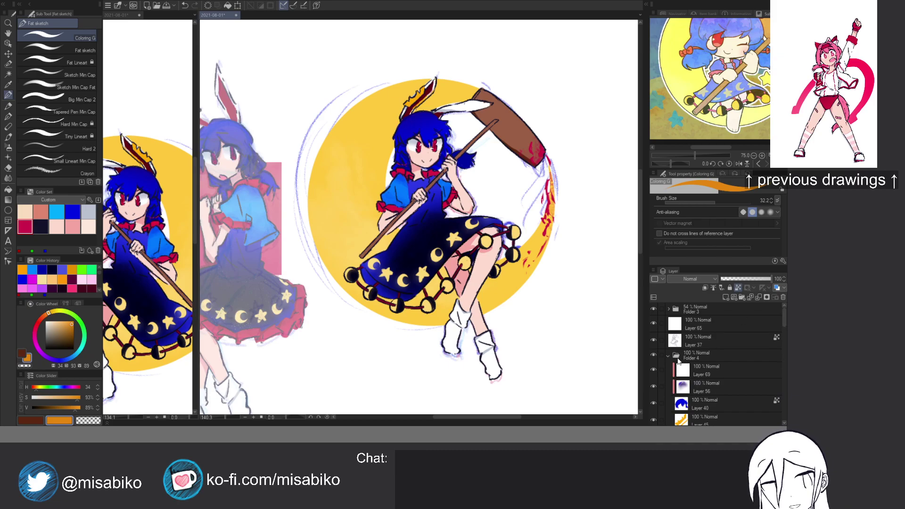
{"action": "left_click", "coordinate": [679, 359]}
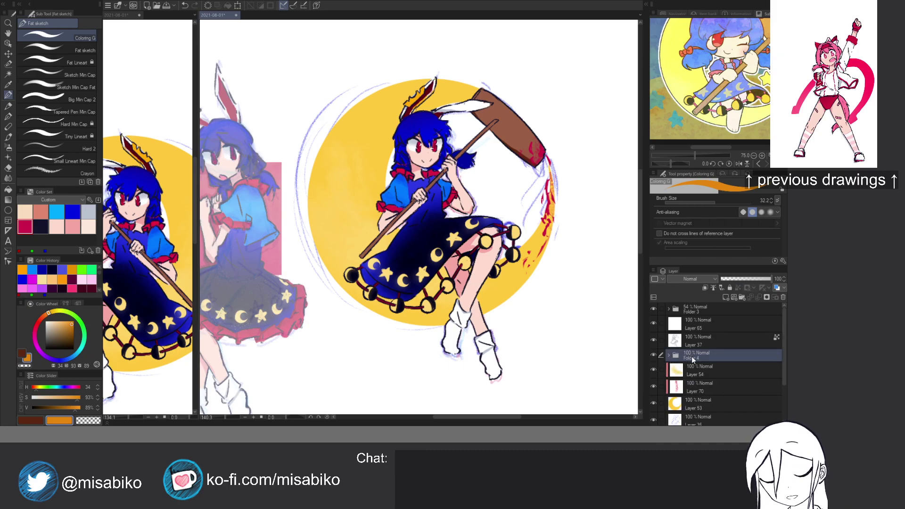
{"action": "left_click", "coordinate": [692, 359], "text": "ctrl"}
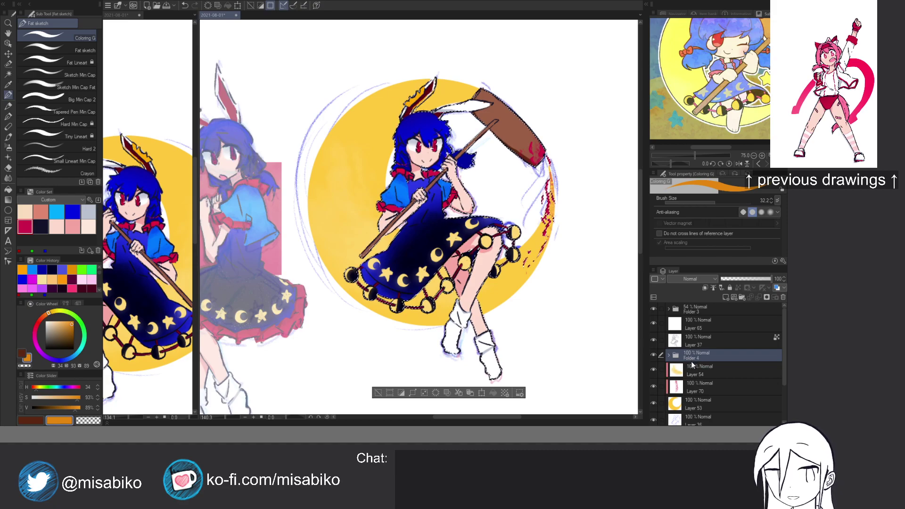
{"action": "left_click_drag", "start_coordinate": [535, 209], "coordinate": [574, 206]}
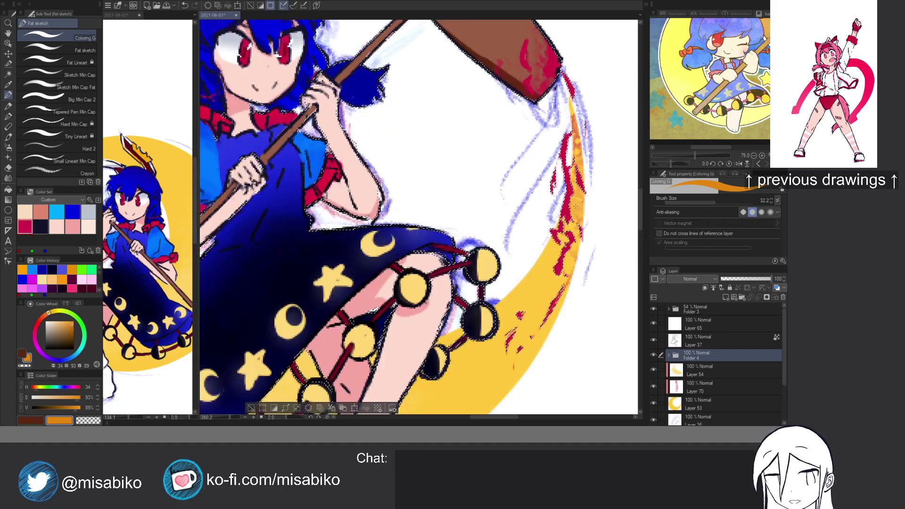
Select the layers inside Folder 4 together with the Layer 37 lineart and create a character-and-mallet selection that excludes the crimson drips.
{"action": "left_click", "coordinate": [574, 205], "text": "ctrl+shift"}
{"action": "left_click_drag", "start_coordinate": [785, 340], "coordinate": [784, 346]}
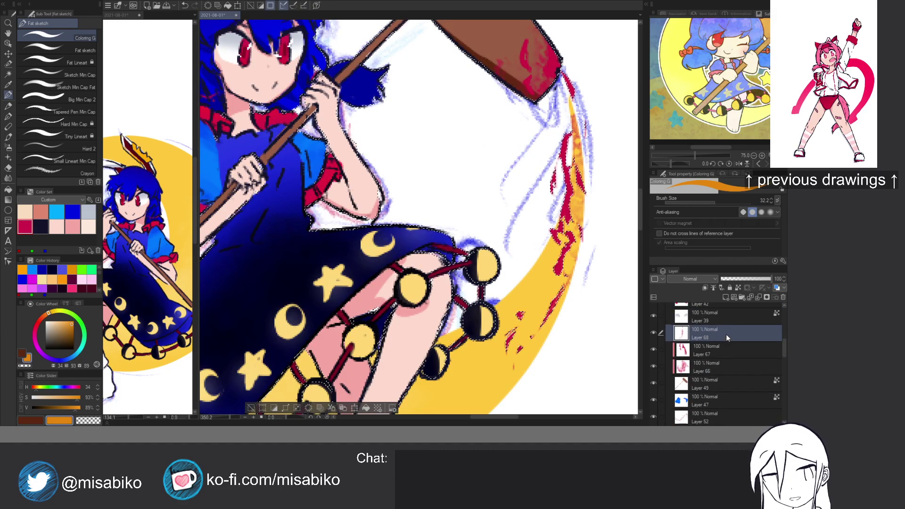
{"action": "scroll", "coordinate": [715, 344], "scroll_direction": "up", "scroll_amount": 1}
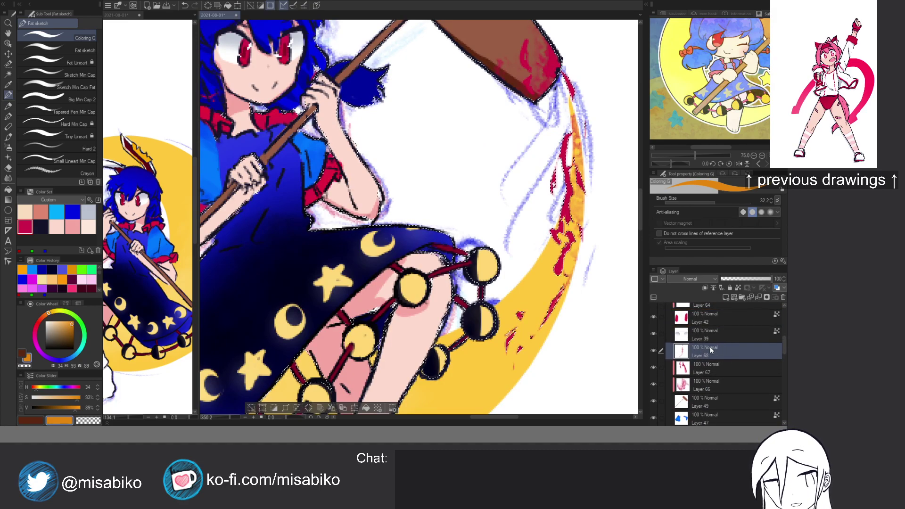
{"action": "left_click_drag", "start_coordinate": [784, 345], "coordinate": [776, 398]}
{"action": "left_click", "coordinate": [734, 339]}
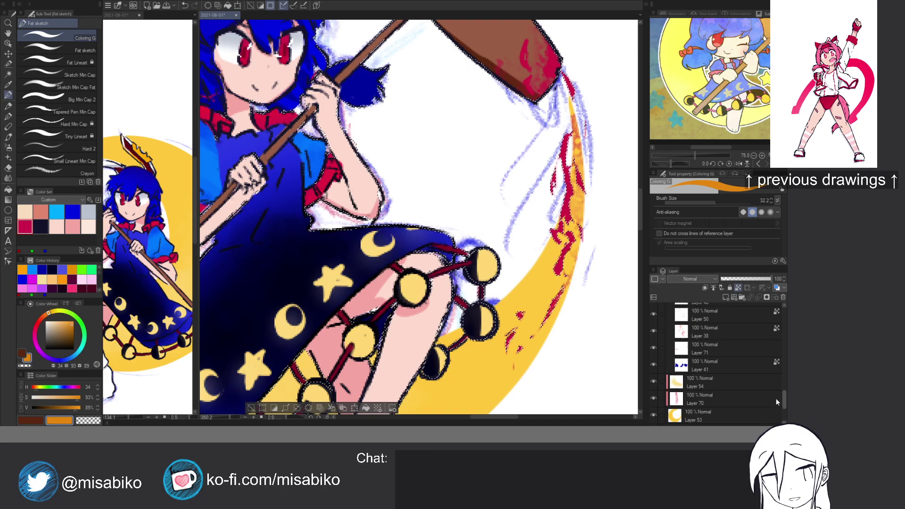
{"action": "left_click", "coordinate": [749, 367], "text": "shift"}
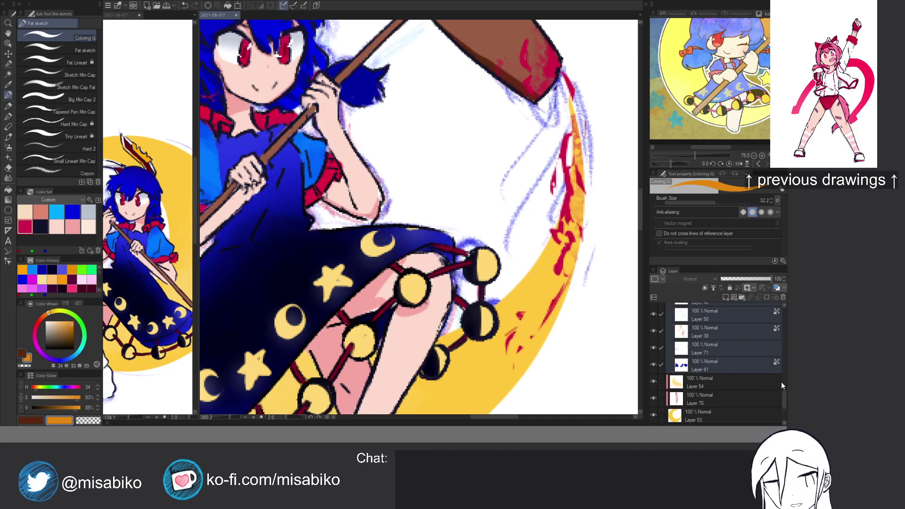
{"action": "left_click_drag", "start_coordinate": [783, 394], "coordinate": [774, 341]}
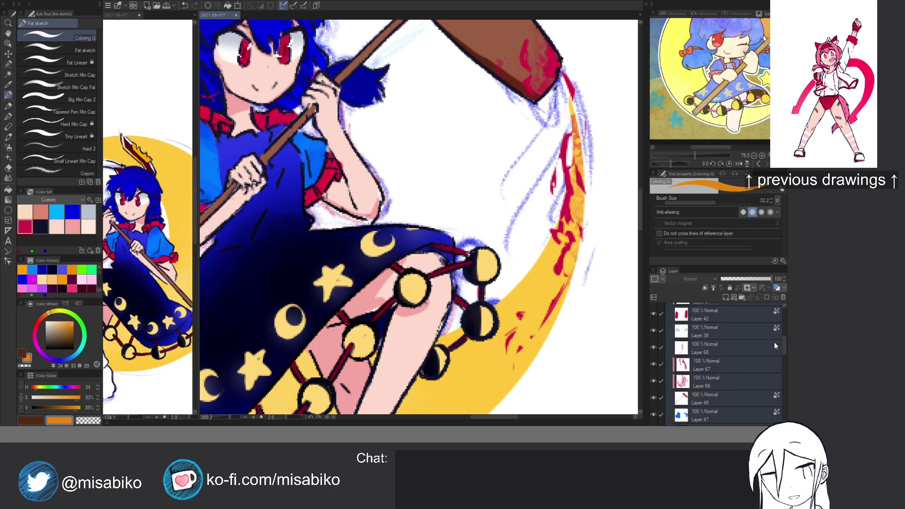
{"action": "left_click_drag", "start_coordinate": [784, 352], "coordinate": [784, 324]}
{"action": "left_click", "coordinate": [725, 350], "text": "ctrl"}
{"action": "key", "text": "ctrl+shift+d"}
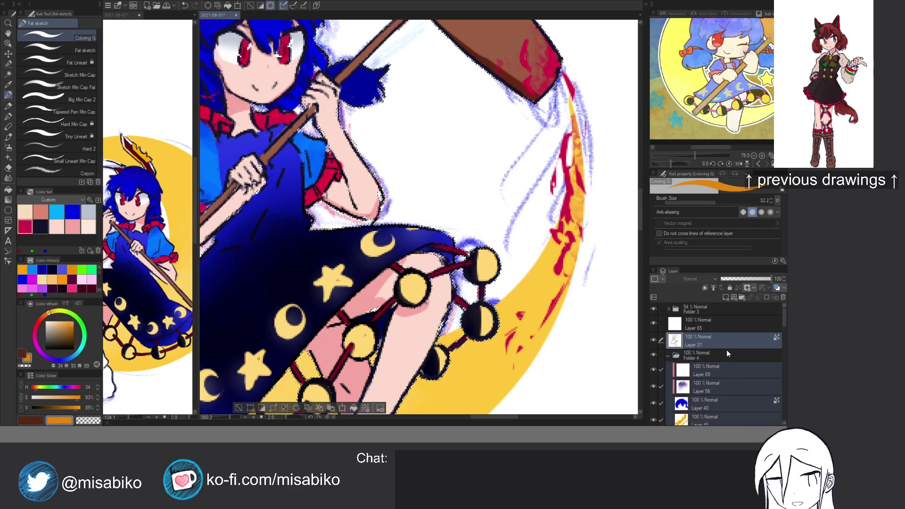
Choose a recent orange with the Coloring G pen at size 141.5 and add a new layer directly beneath Folder 4.
{"action": "scroll", "coordinate": [571, 209], "scroll_direction": "down", "scroll_amount": 6}
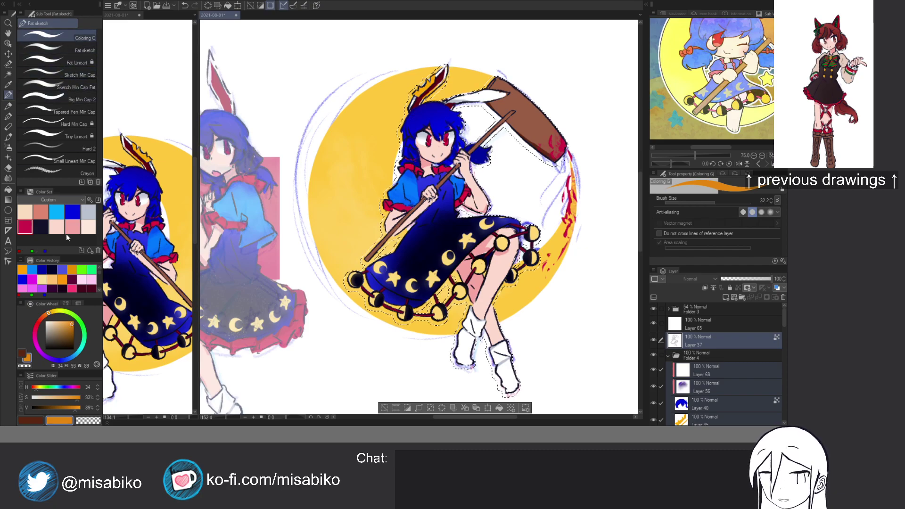
{"action": "left_click", "coordinate": [71, 268]}
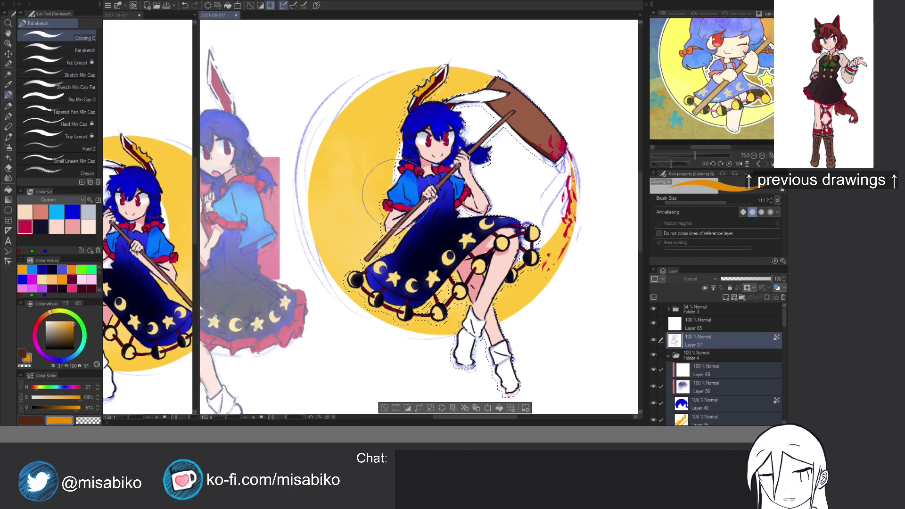
{"action": "key", "text": "ctrl+z"}
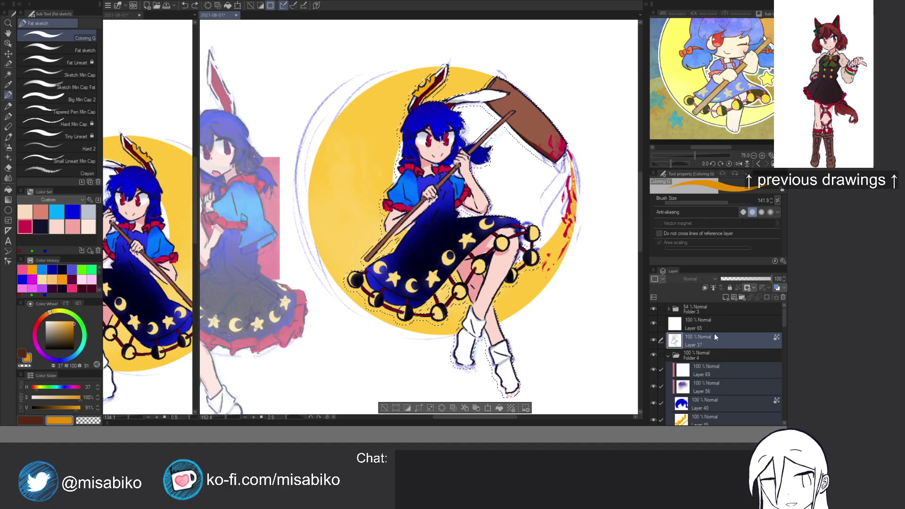
{"action": "left_click", "coordinate": [669, 357]}
{"action": "left_click", "coordinate": [687, 366]}
{"action": "key", "text": "ctrl+shift+n"}
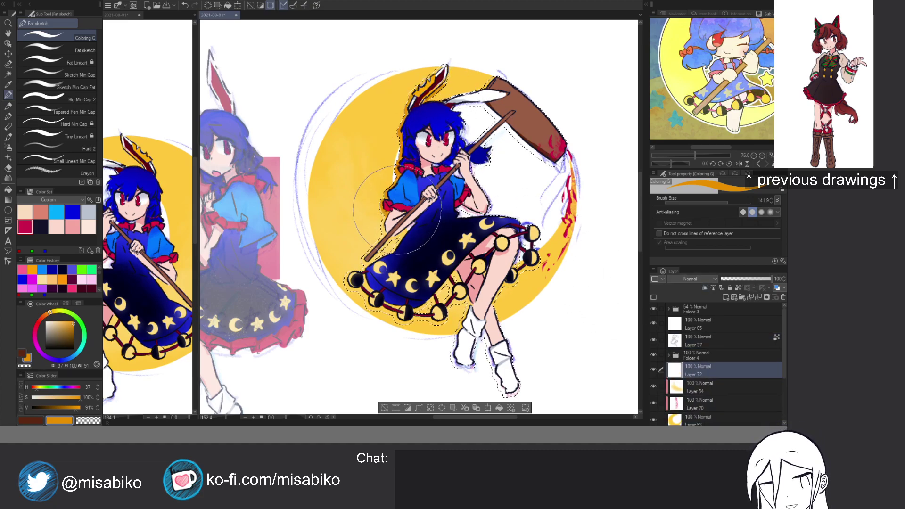
Paint an orange outline around the character and mallet within the selection, clip the layer to the crescent, and deselect.
{"action": "mouse_move", "coordinate": [409, 206]}
{"action": "left_mouse_down"}
{"action": "mouse_move", "coordinate": [373, 326]}
{"action": "mouse_move", "coordinate": [449, 254]}
{"action": "mouse_move", "coordinate": [481, 270]}
{"action": "mouse_move", "coordinate": [475, 333]}
{"action": "mouse_move", "coordinate": [516, 252]}
{"action": "mouse_move", "coordinate": [504, 379]}
{"action": "mouse_move", "coordinate": [501, 282]}
{"action": "mouse_move", "coordinate": [465, 384]}
{"action": "left_mouse_up"}
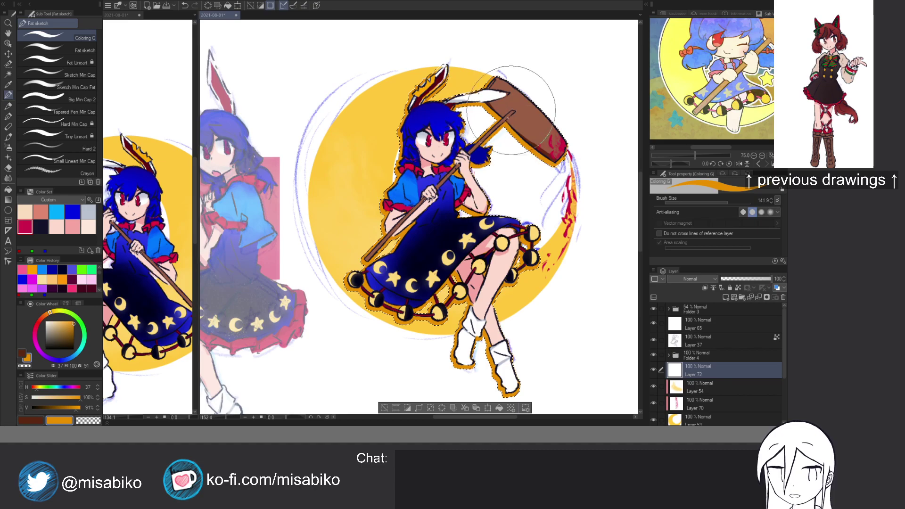
{"action": "left_click", "coordinate": [705, 288]}
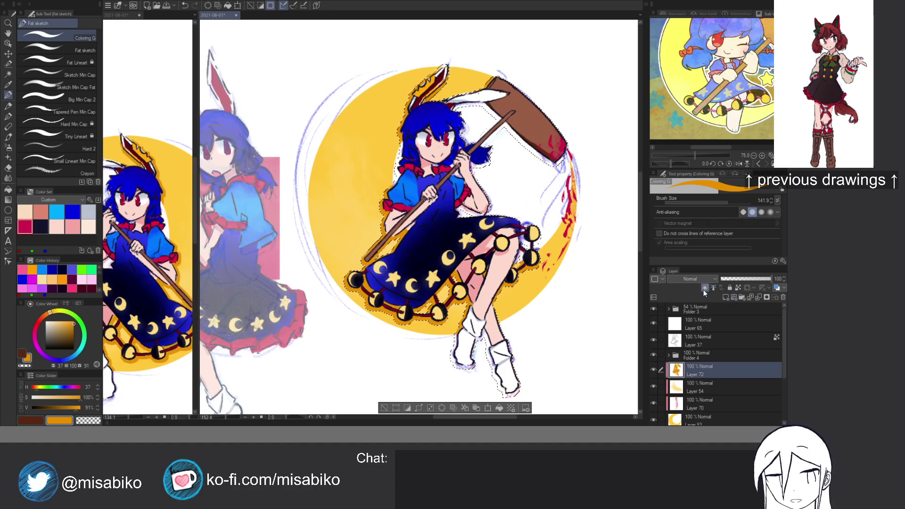
{"action": "key", "text": "ctrl+d"}
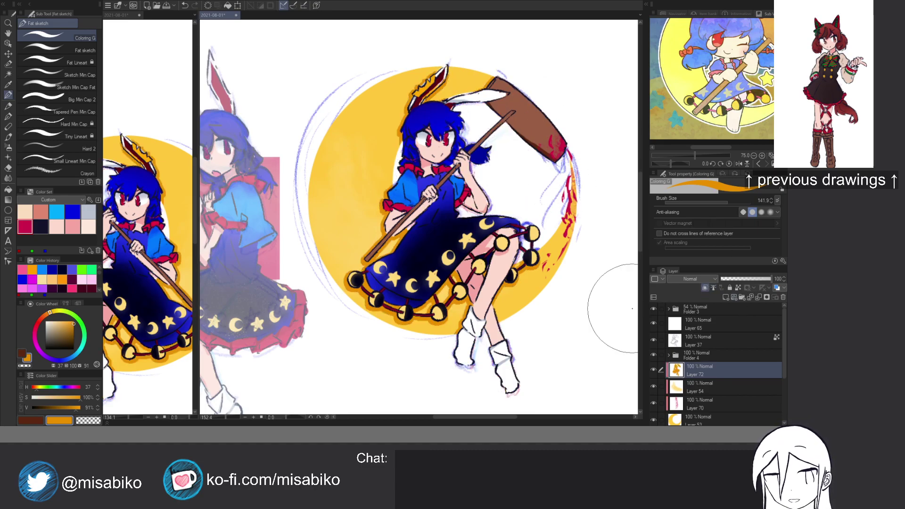
Add a layer mask to the orange outline and fade parts of it using the Soft airbrush with transparent color at size 59.6.
{"action": "key", "text": "b"}
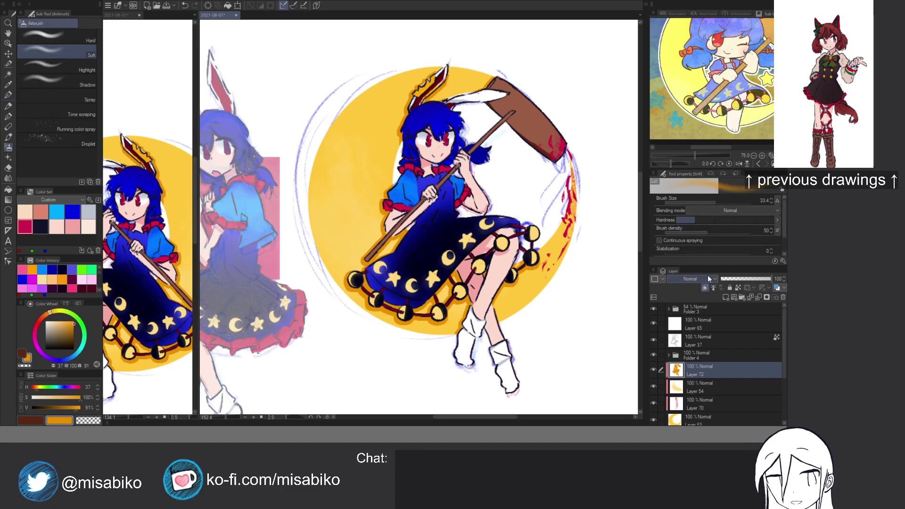
{"action": "key", "text": "ctrl+m"}
{"action": "key", "text": "c"}
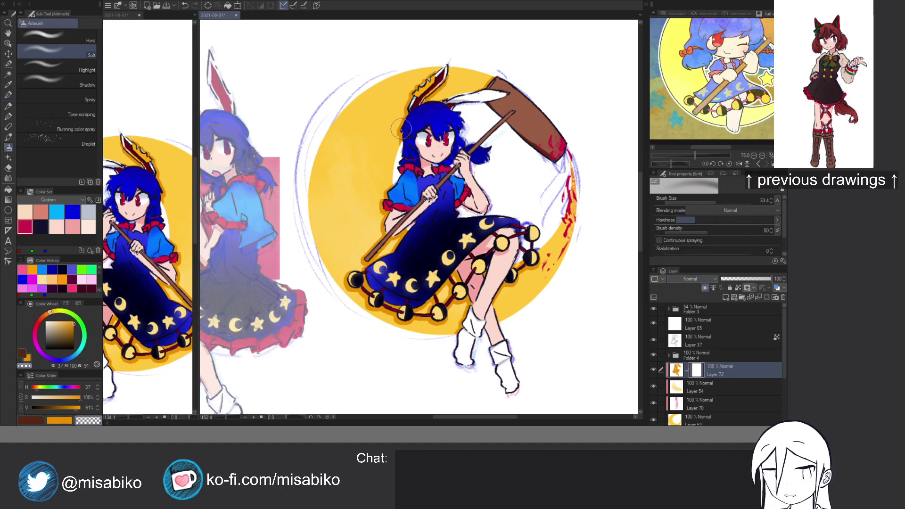
{"action": "mouse_move", "coordinate": [420, 96]}
{"action": "left_mouse_down"}
{"action": "mouse_move", "coordinate": [430, 81]}
{"action": "mouse_move", "coordinate": [363, 267]}
{"action": "mouse_move", "coordinate": [413, 300]}
{"action": "left_mouse_up"}
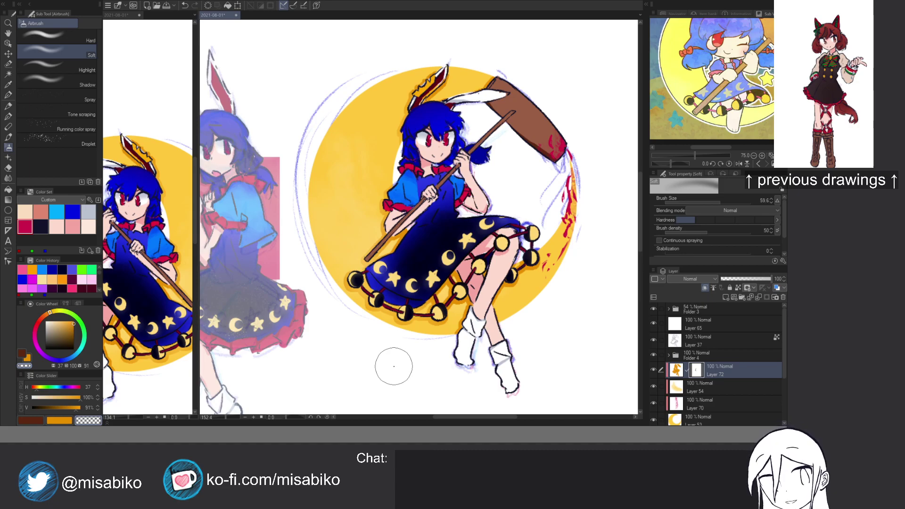
{"action": "scroll", "coordinate": [518, 180], "scroll_direction": "down", "scroll_amount": 4}
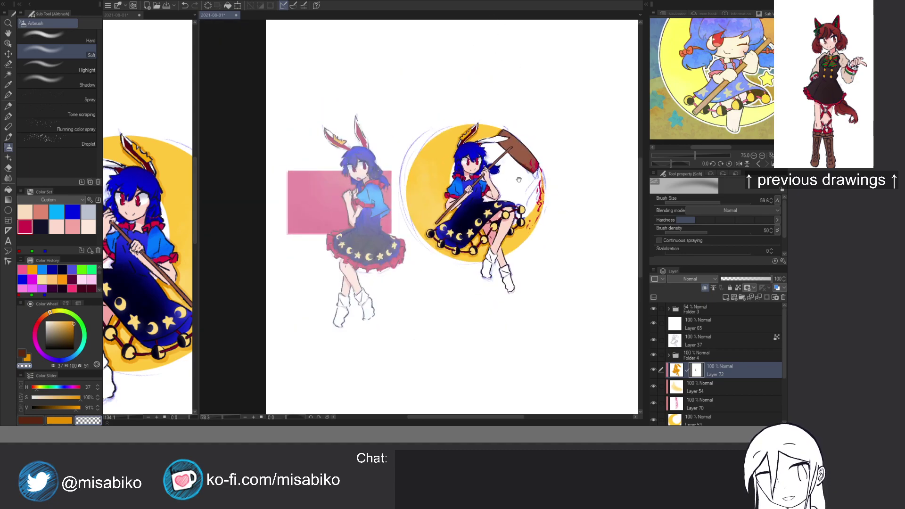
{"action": "scroll", "coordinate": [514, 189], "scroll_direction": "up", "scroll_amount": 2}
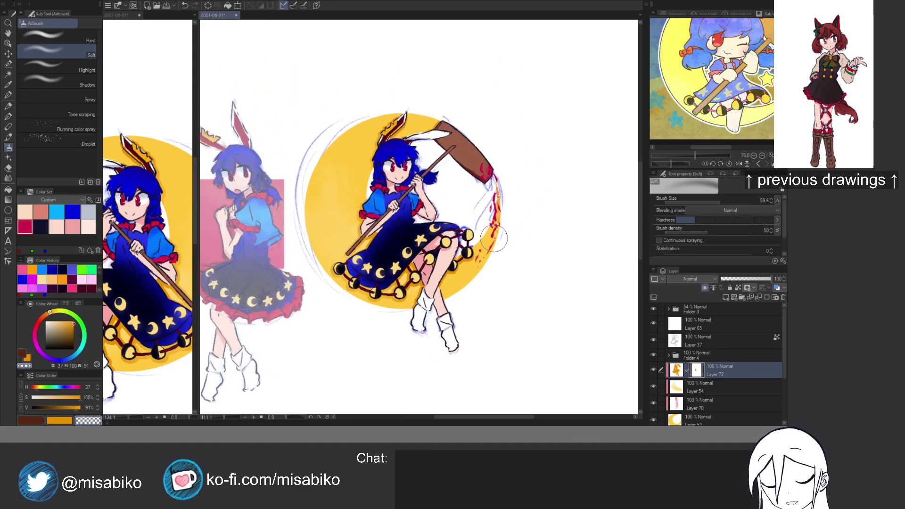
{"action": "left_click_drag", "start_coordinate": [480, 243], "coordinate": [497, 249]}
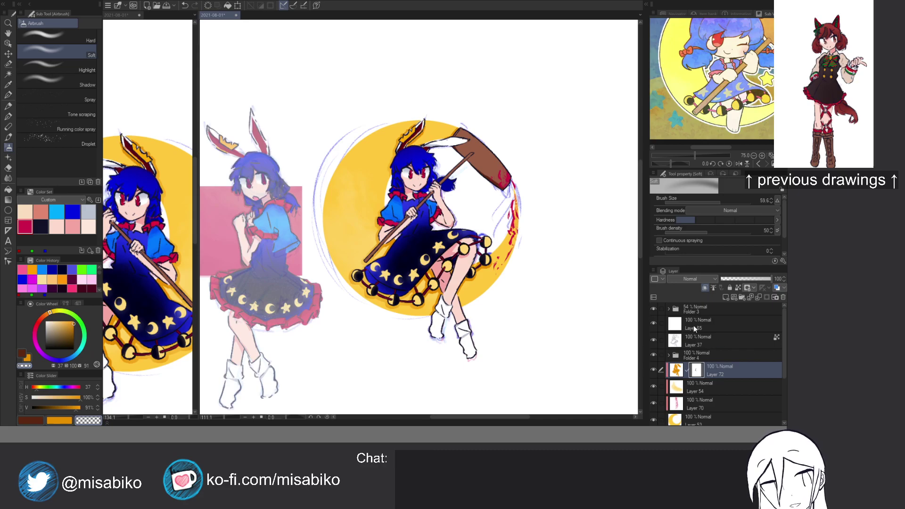
Group all layers from Layer 65 down to Layer 35 into a new folder.
{"action": "left_click", "coordinate": [654, 338]}
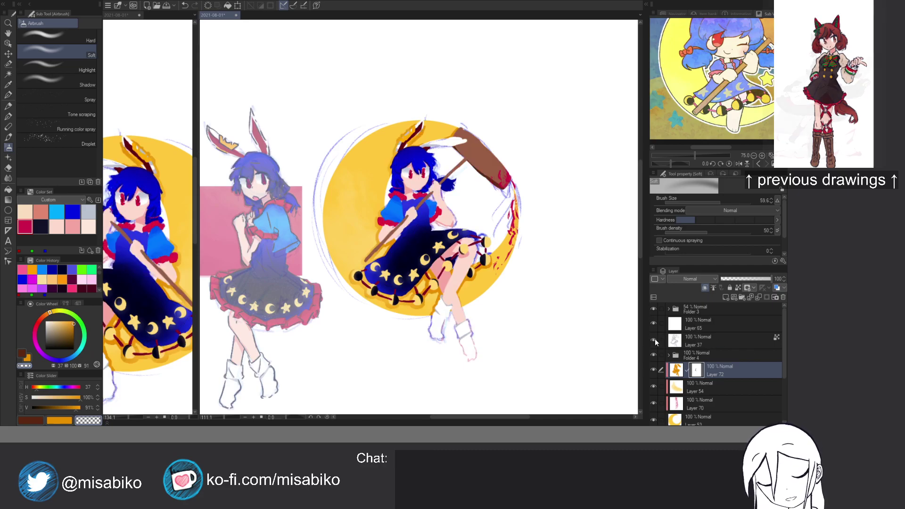
{"action": "left_click", "coordinate": [689, 322]}
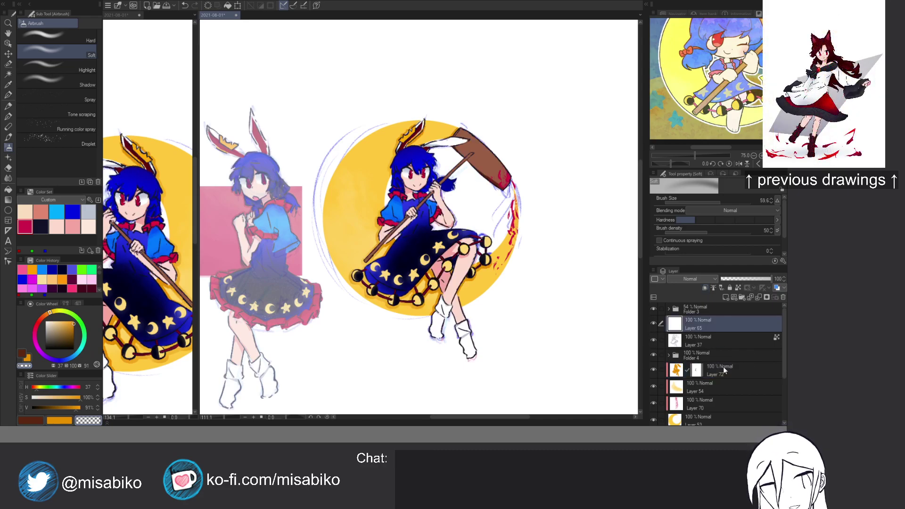
{"action": "left_click_drag", "start_coordinate": [784, 349], "coordinate": [779, 389]}
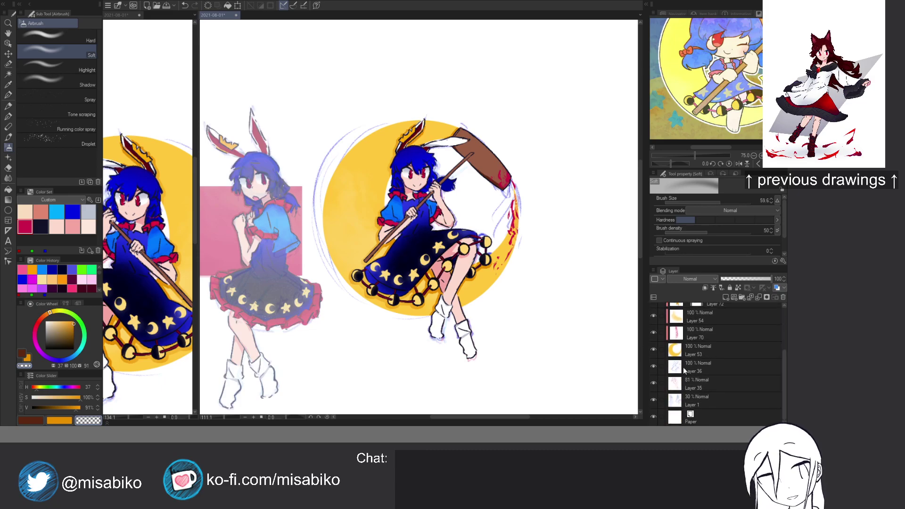
{"action": "left_click", "coordinate": [686, 383], "text": "shift"}
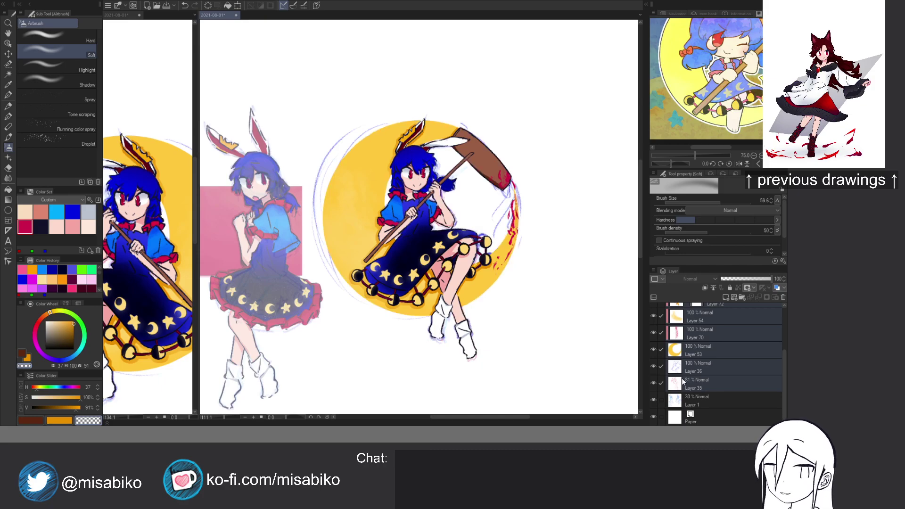
{"action": "key", "text": "ctrl+g"}
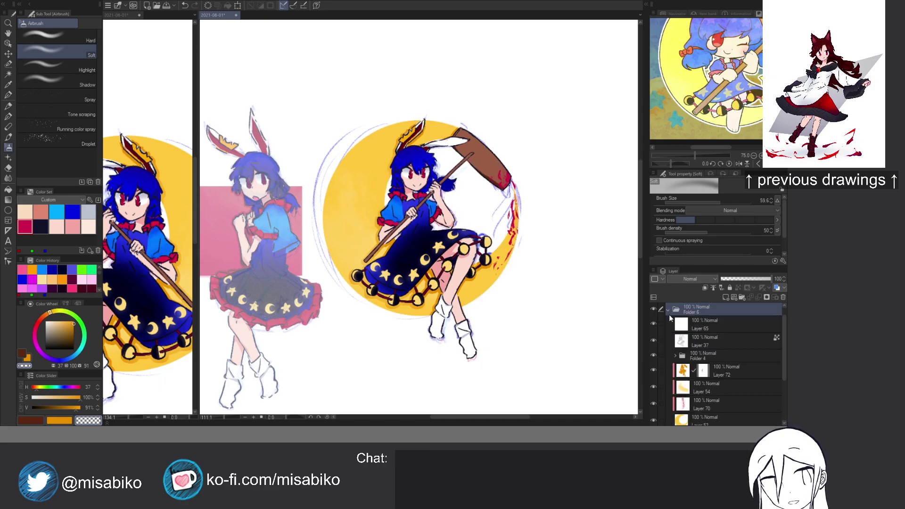
Collapse Folder 6 and hide Layer 1 and Folder 3 so only the moon drawing is displayed.
{"action": "left_click", "coordinate": [668, 312]}
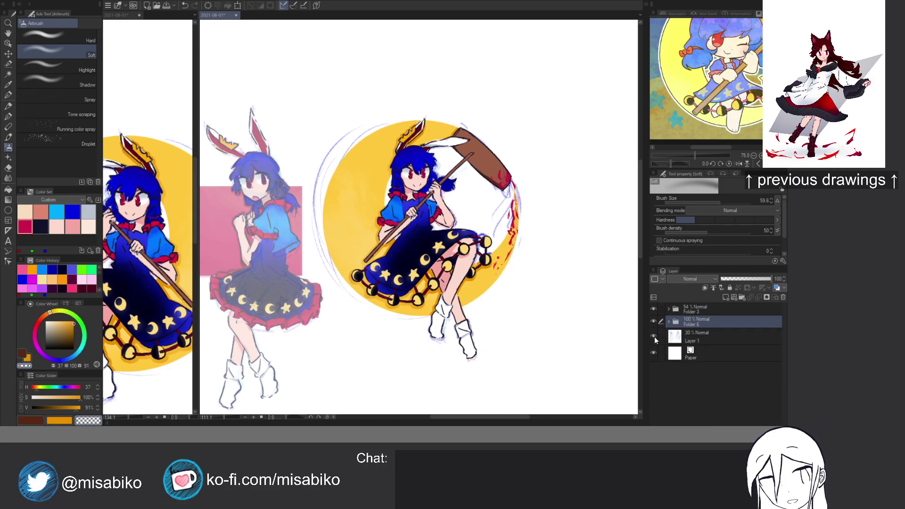
{"action": "left_click", "coordinate": [653, 336]}
{"action": "left_click", "coordinate": [654, 309]}
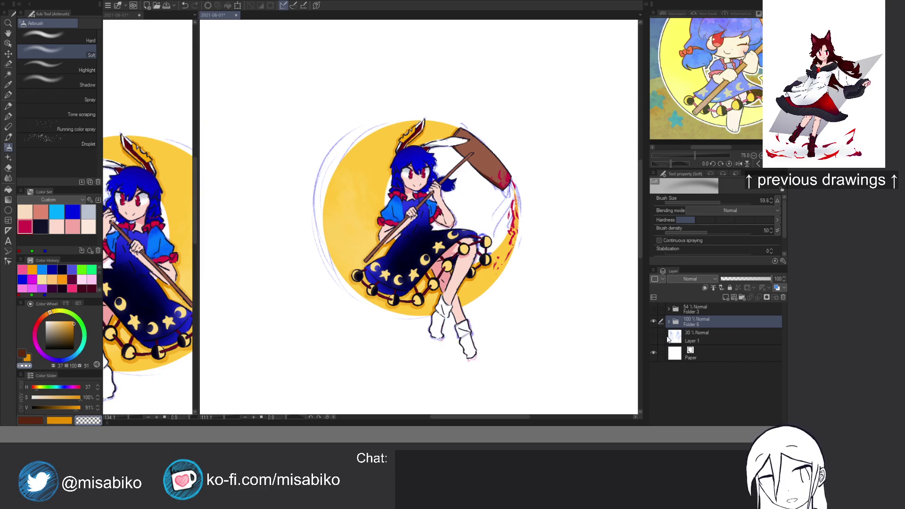
Group Layer 36 and Layer 35 inside Folder 6 into a new folder and hide it to remove the rough sketch lines.
{"action": "left_click", "coordinate": [669, 321]}
{"action": "scroll", "coordinate": [787, 380], "scroll_direction": "down", "scroll_amount": 5}
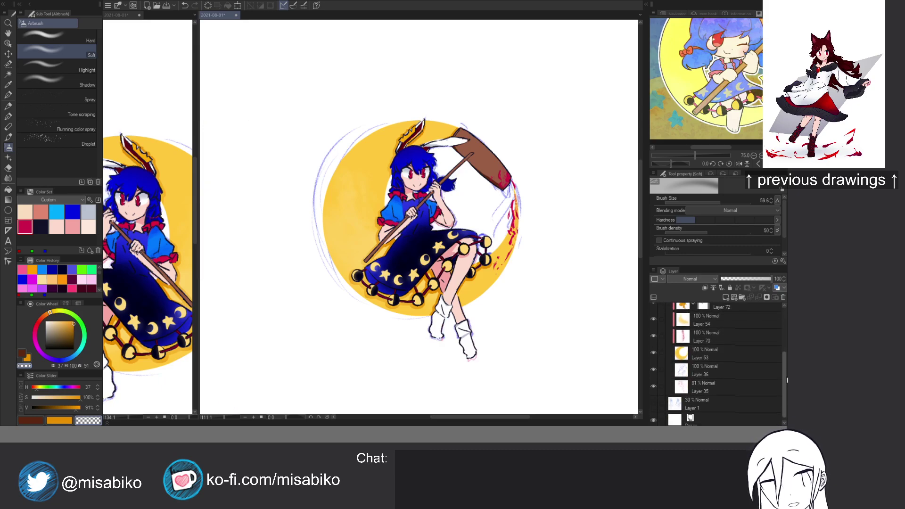
{"action": "left_click", "coordinate": [720, 367]}
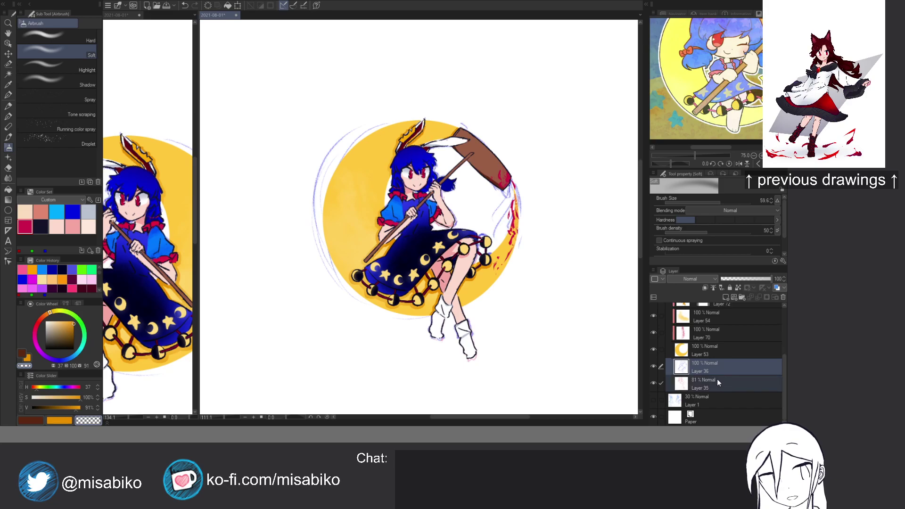
{"action": "key", "text": "ctrl+g"}
{"action": "left_click", "coordinate": [653, 365]}
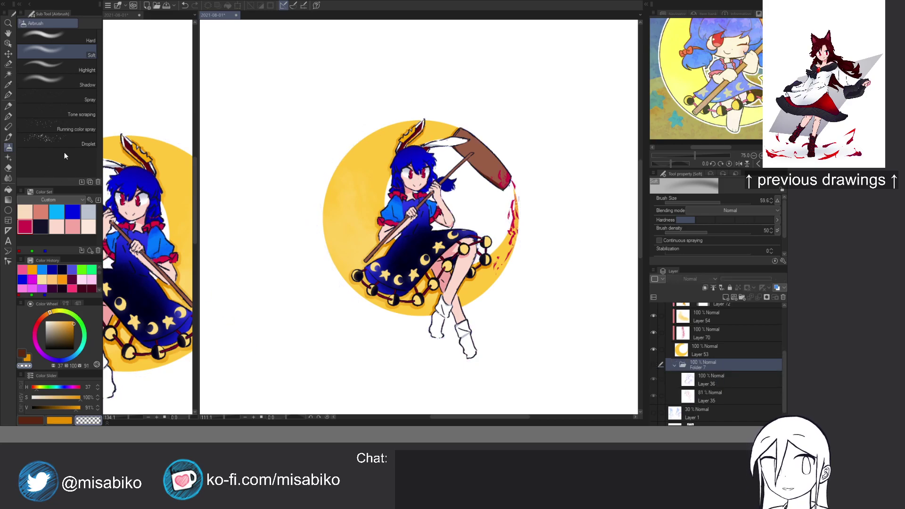
{"action": "left_click", "coordinate": [8, 64]}
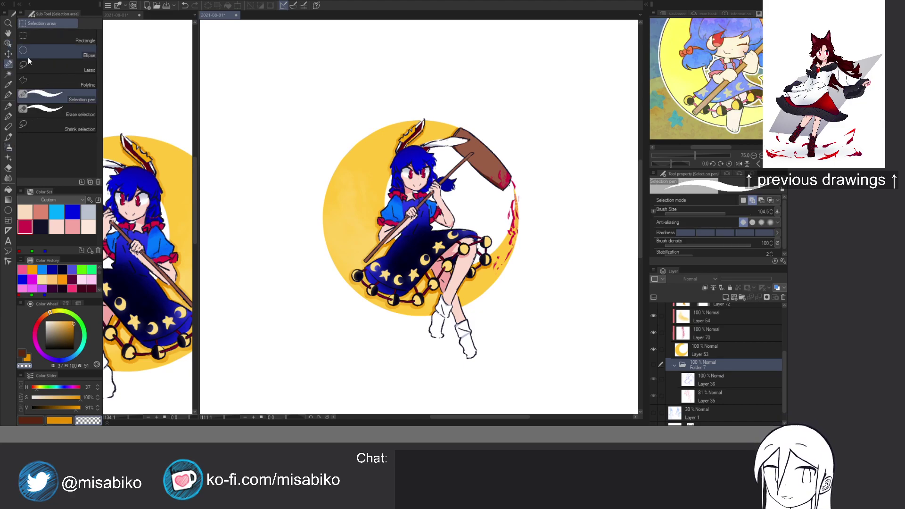
{"action": "left_click", "coordinate": [46, 37]}
{"action": "left_click_drag", "start_coordinate": [315, 104], "coordinate": [511, 343]}
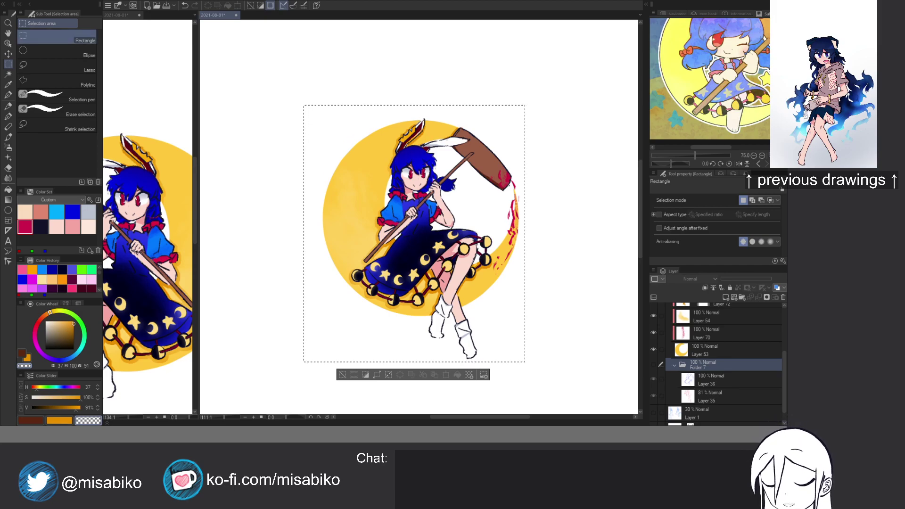
{"action": "key", "text": "ctrl+d"}
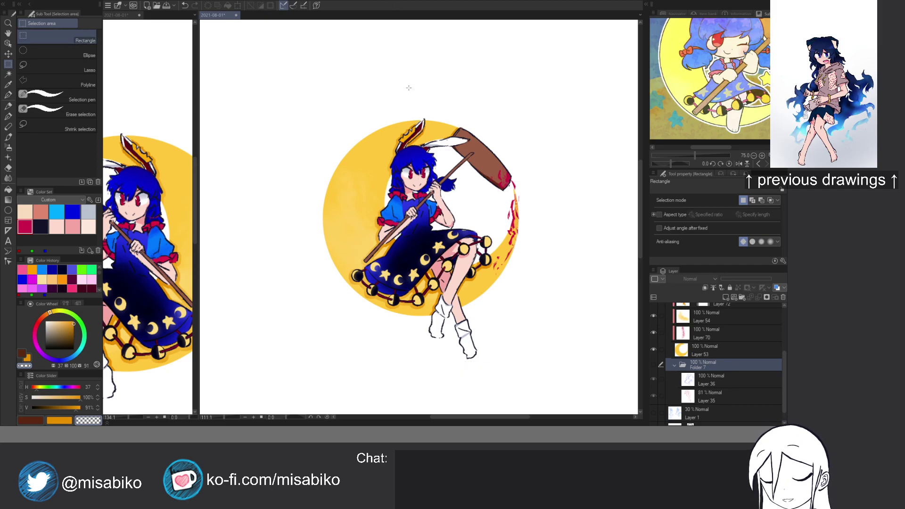
Show Folder 3 at 100% opacity and save the drawing with Folder 6 collapsed.
{"action": "scroll", "coordinate": [449, 90], "scroll_direction": "down", "scroll_amount": 3}
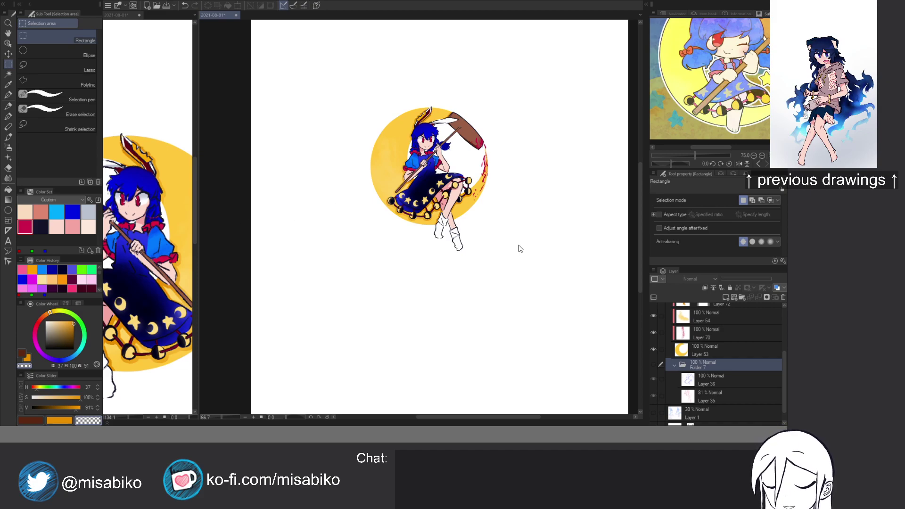
{"action": "scroll", "coordinate": [712, 345], "scroll_direction": "up", "scroll_amount": 3}
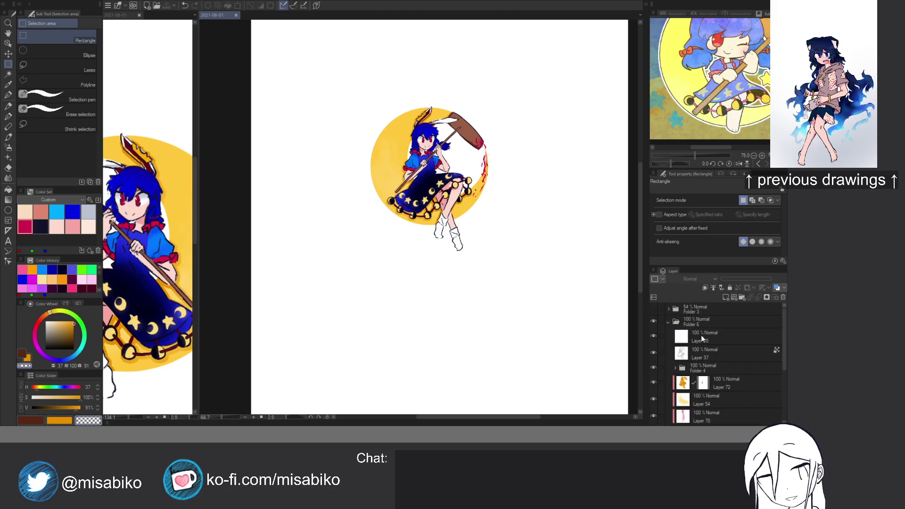
{"action": "left_click", "coordinate": [654, 309]}
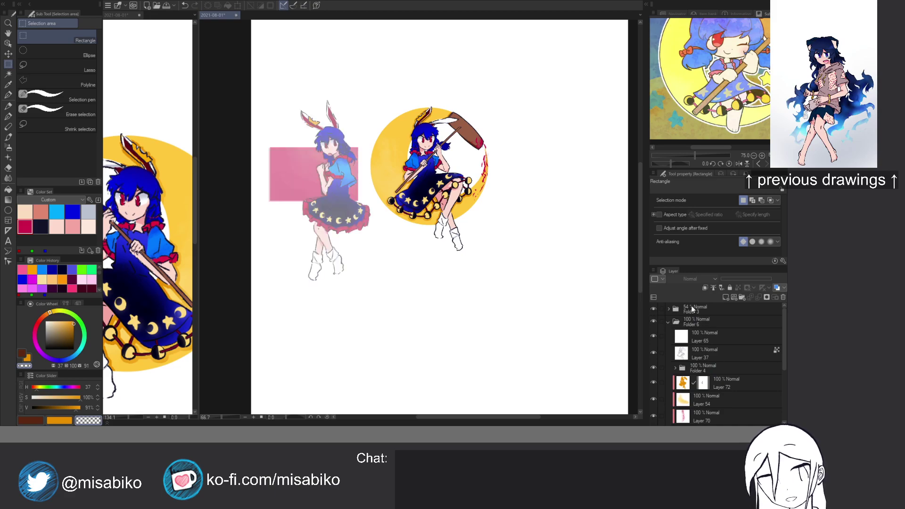
{"action": "left_click", "coordinate": [692, 309]}
{"action": "left_click_drag", "start_coordinate": [764, 279], "coordinate": [774, 279]}
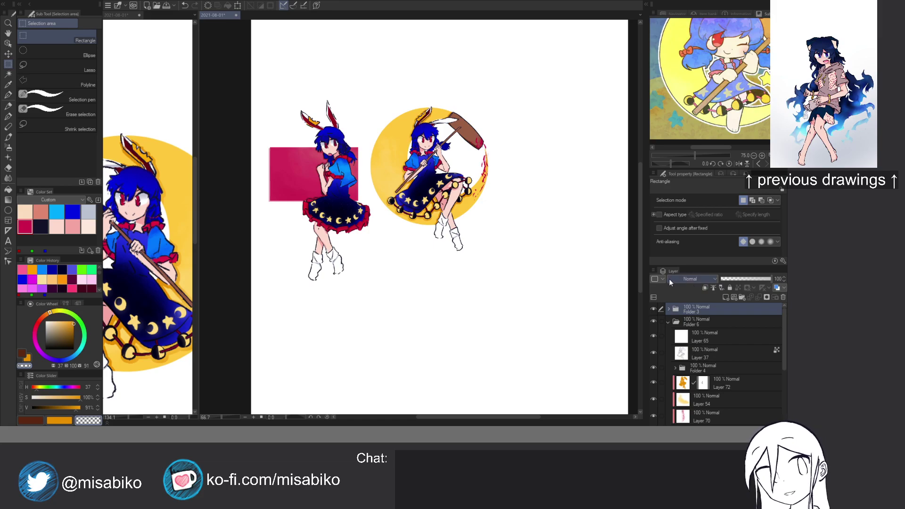
{"action": "left_click", "coordinate": [668, 322]}
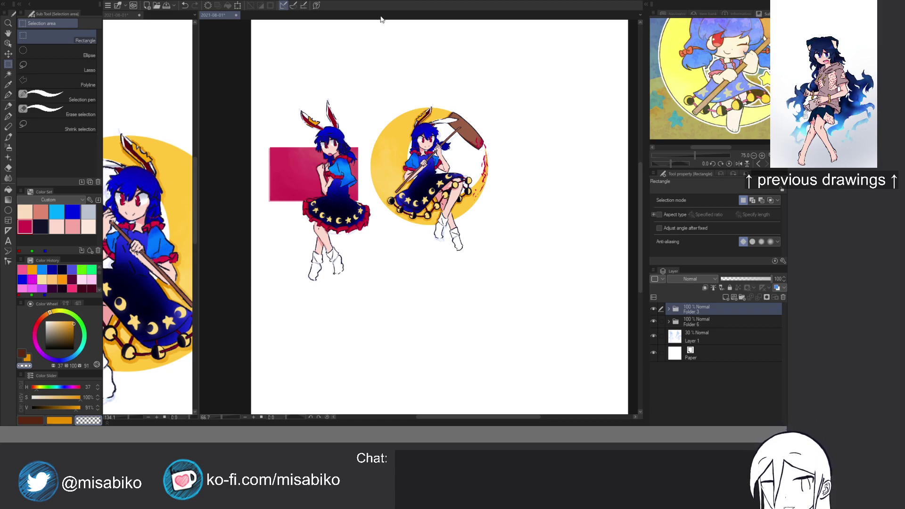
{"action": "key", "text": "ctrl+s"}
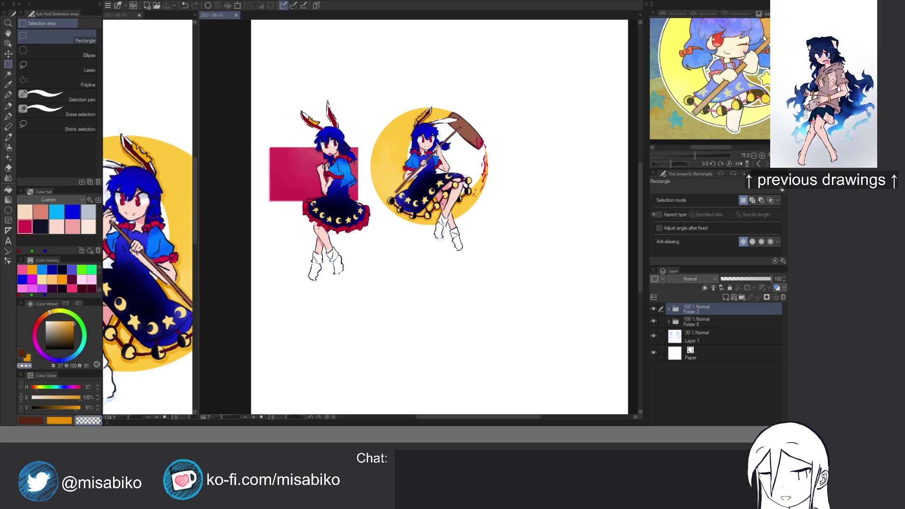